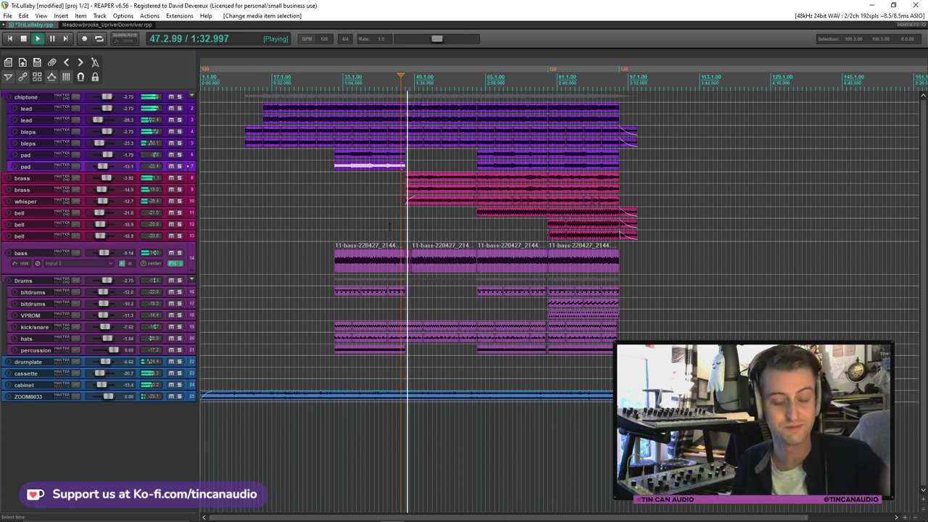
Stop playback of the TriLullaby project and switch to the Meadowbrooke_UpriverDownriver project
click(479, 177)
key(space)
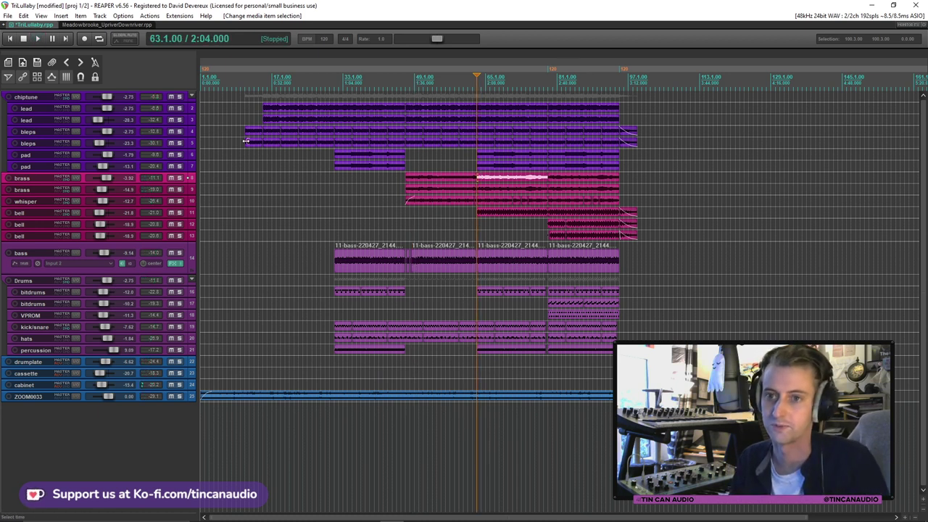
click(134, 26)
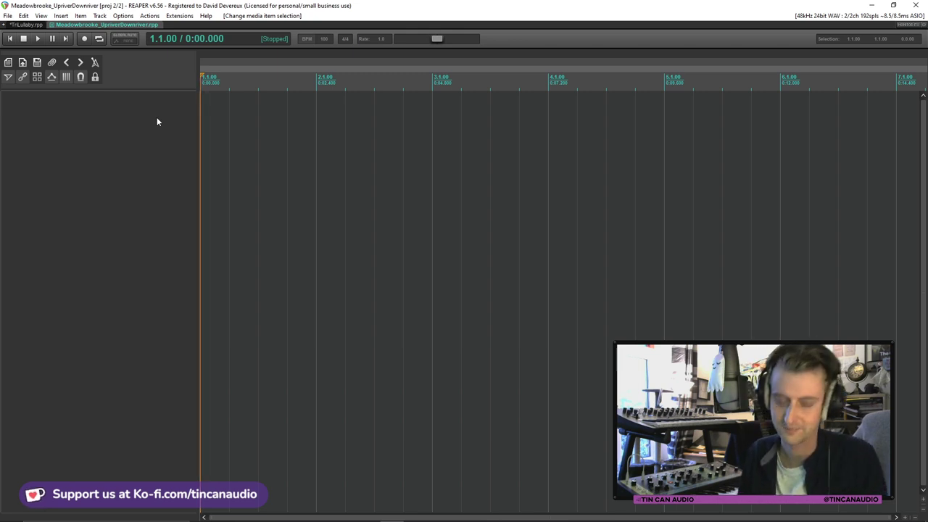
Add a new track to the empty project and assign it a mono hardware input
double_click(156, 121)
click(106, 121)
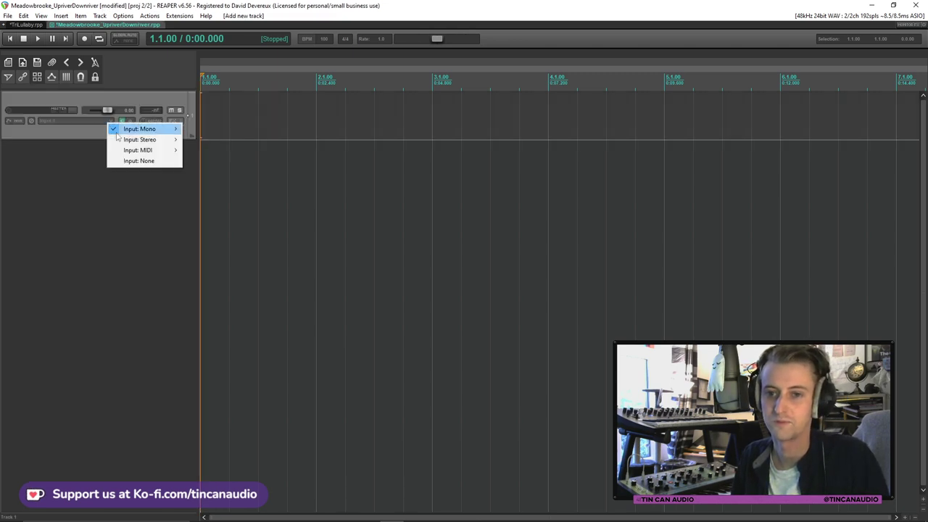
mouse_move(137, 128)
click(205, 140)
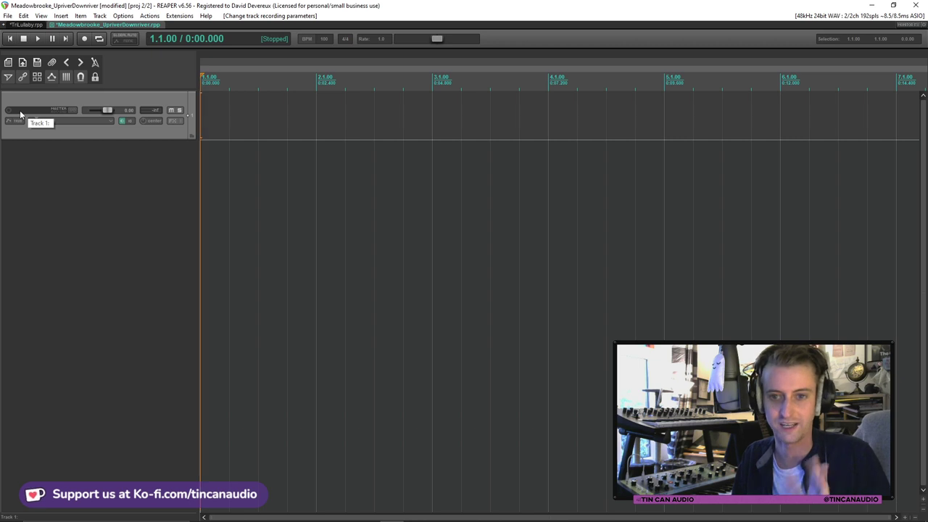
Name the new track guitar and arm it for recording
double_click(20, 111)
text(d)
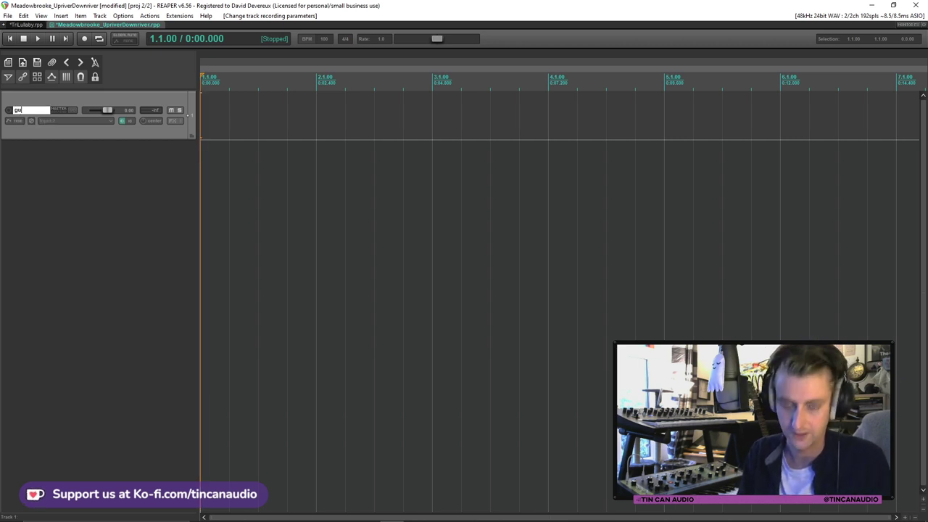
key(Return)
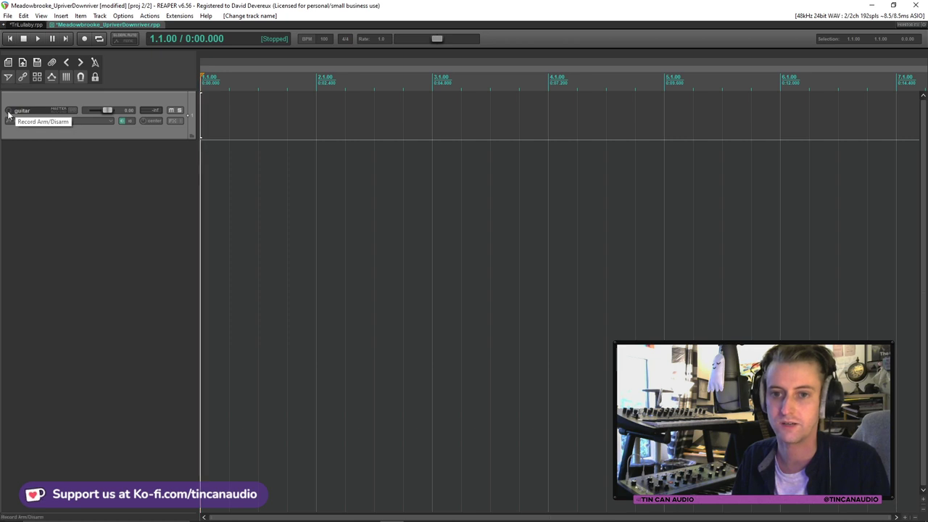
click(8, 111)
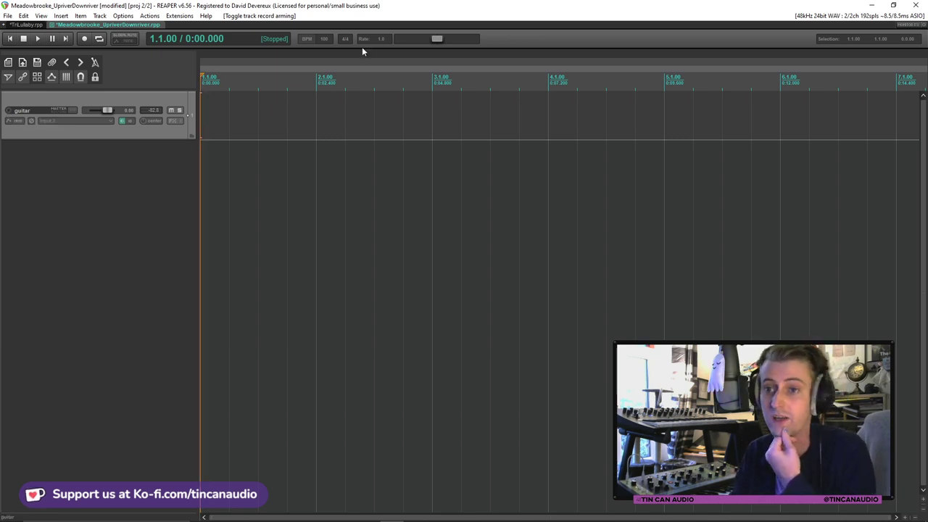
click(8, 110)
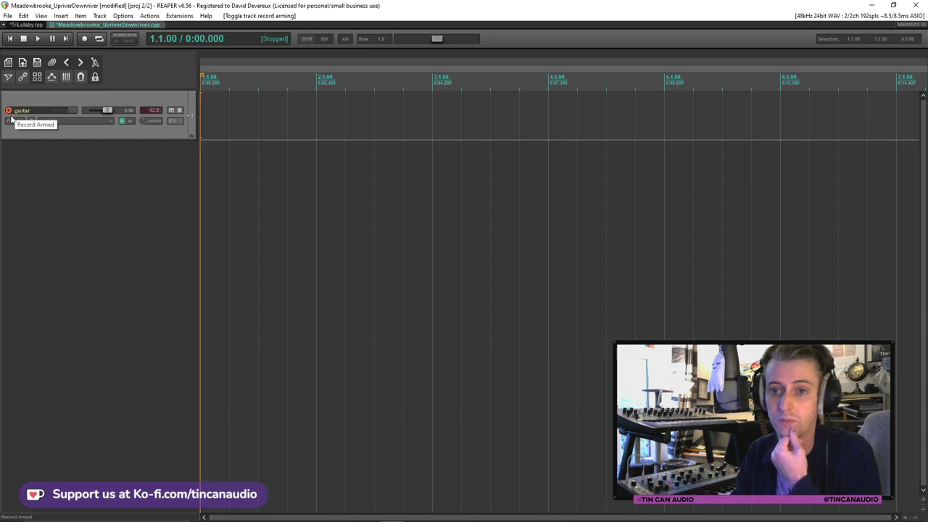
Save the project and turn on the metronome
click(78, 122)
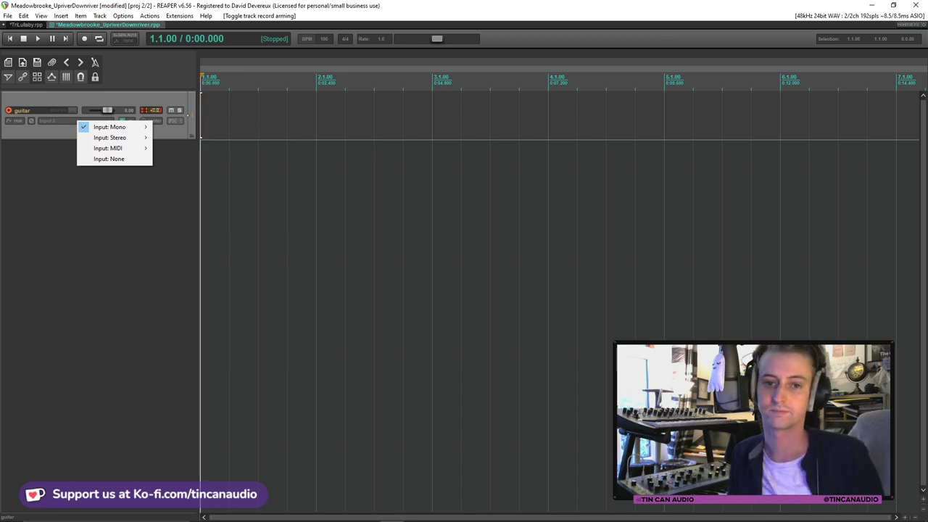
click(121, 195)
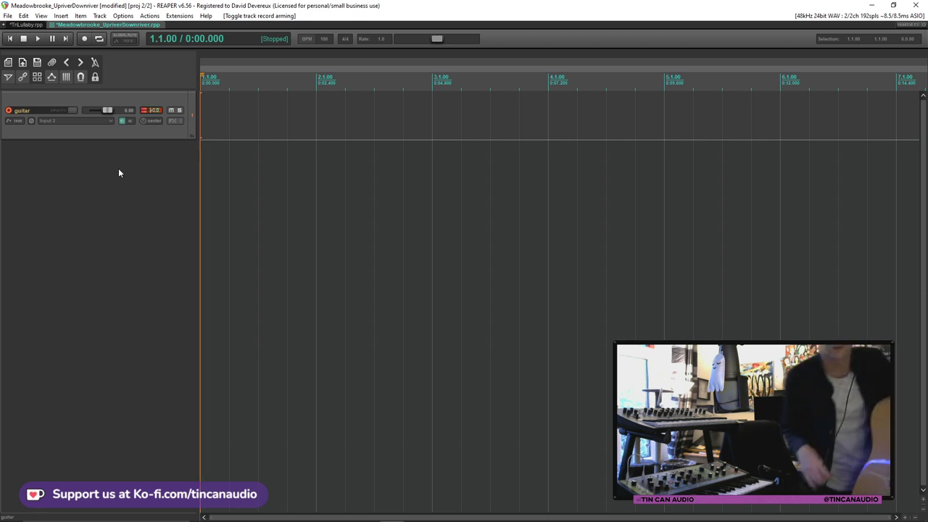
key(ctrl+s)
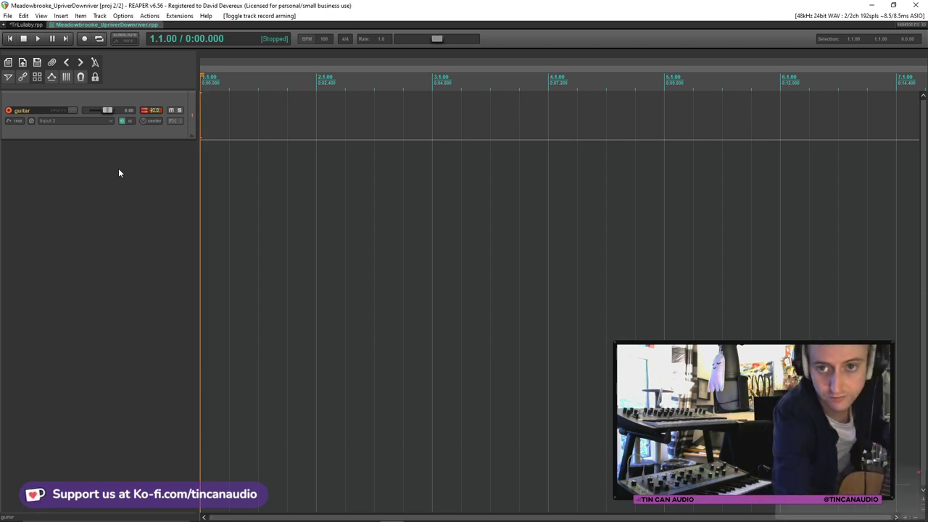
key(ctrl+alt+m)
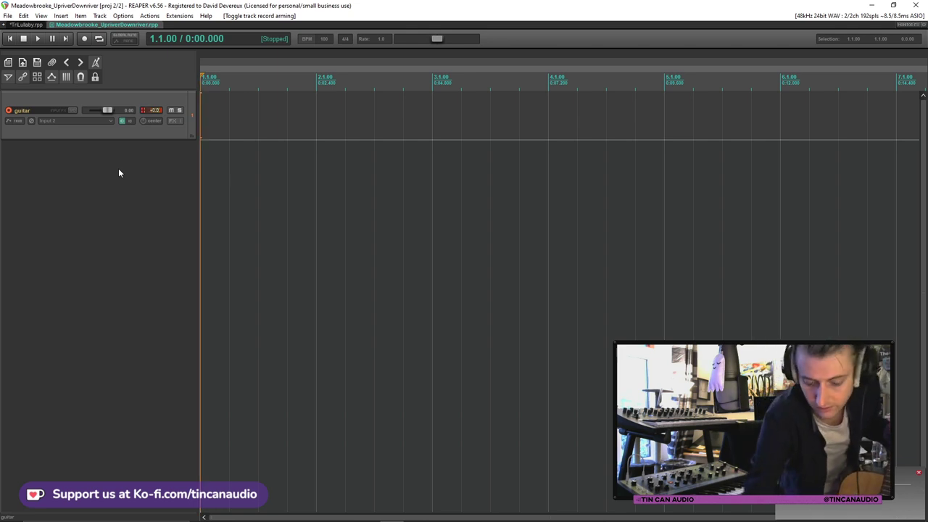
Record a guitar take from the project start and delete its recorded file
key(ctrl+r)
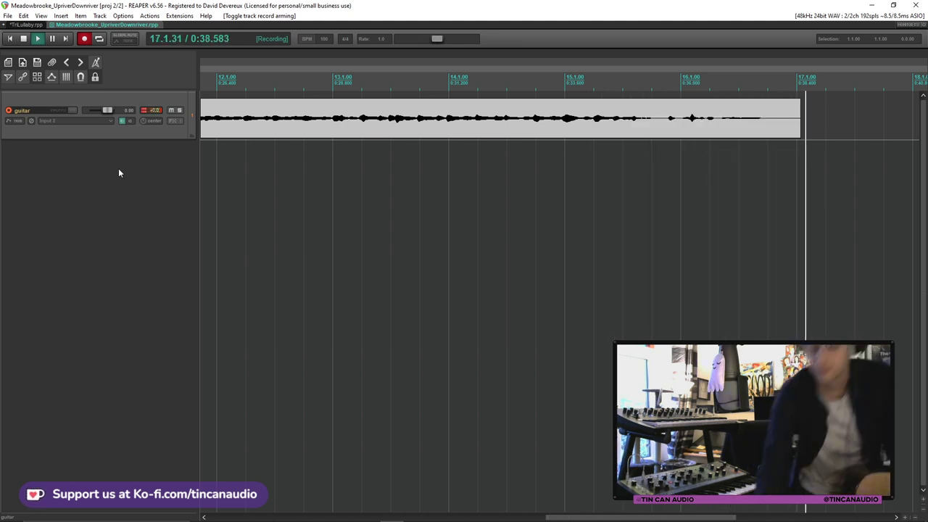
key(space)
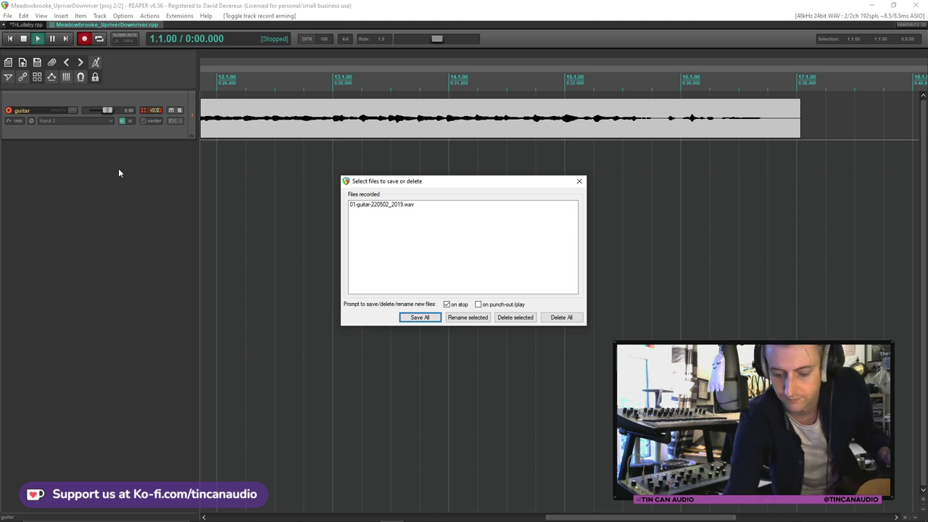
click(560, 318)
click(445, 293)
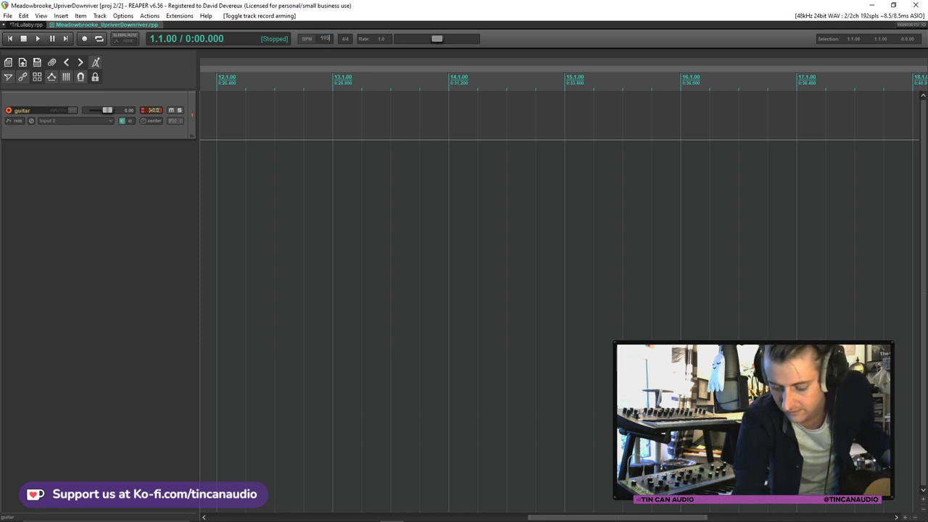
Set the project tempo to 105 BPM and play the metronome briefly to check it
key(Return)
key(space)
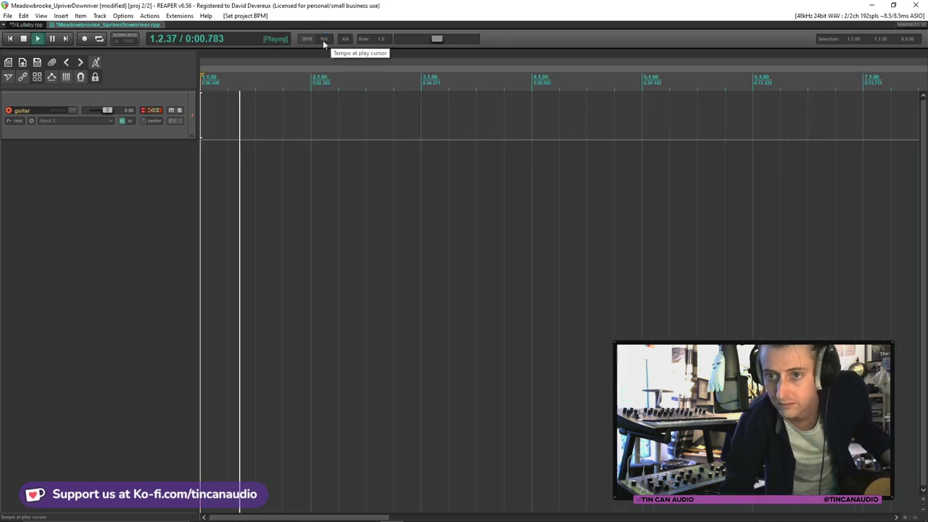
click(24, 39)
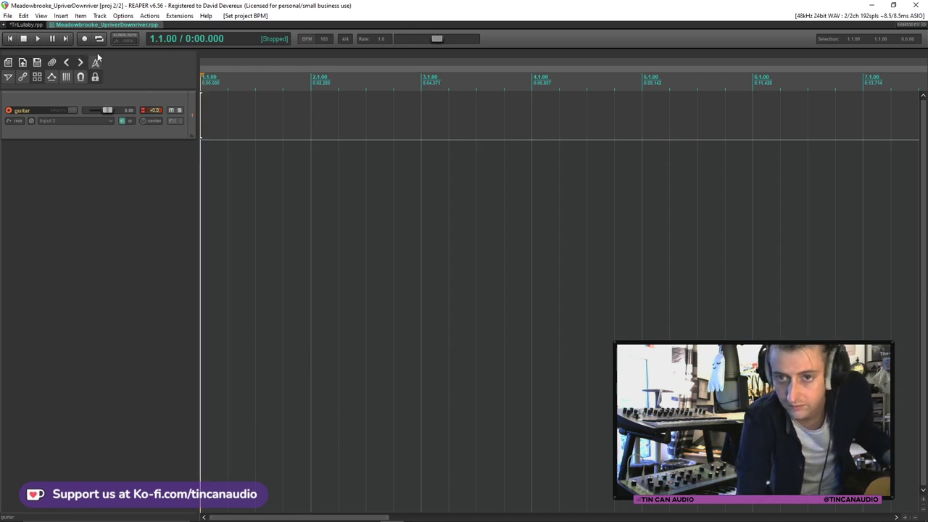
Record a guitar take of about 3:39 from the project start and save the recorded file
key(ctrl+r)
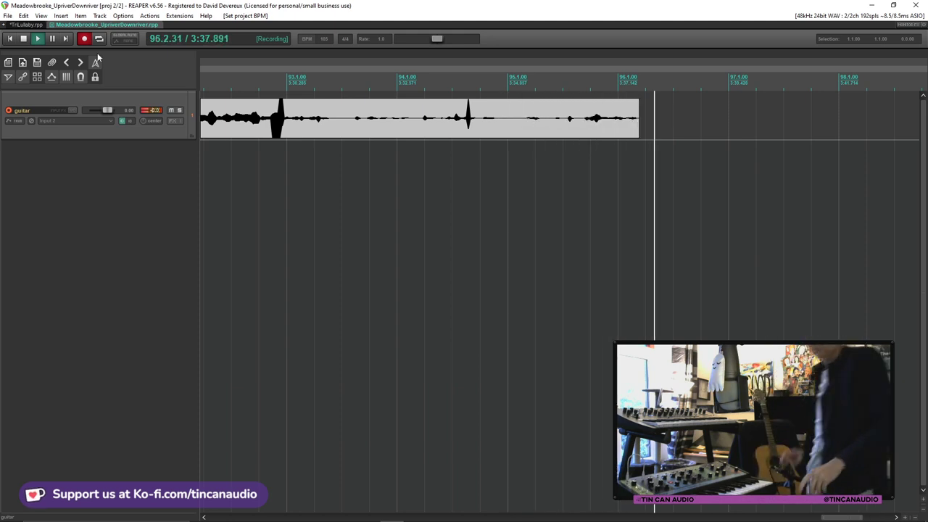
key(space)
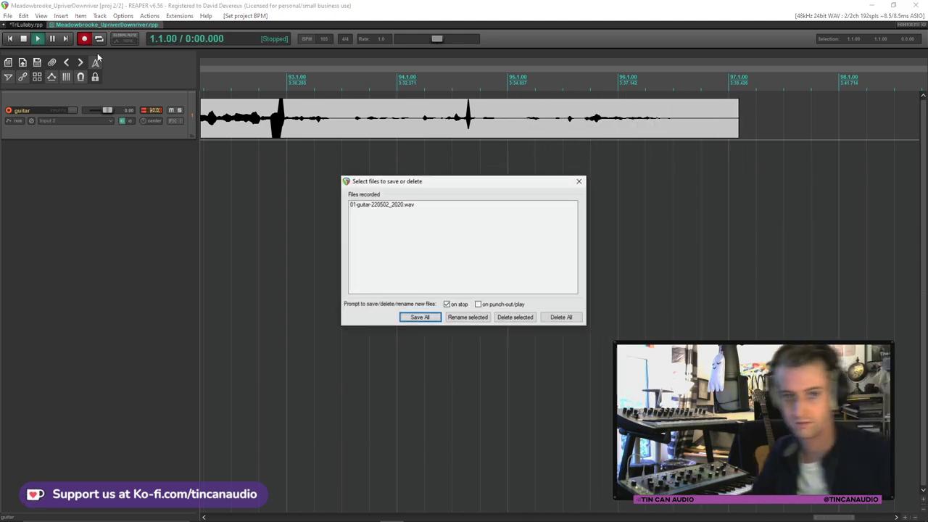
click(419, 317)
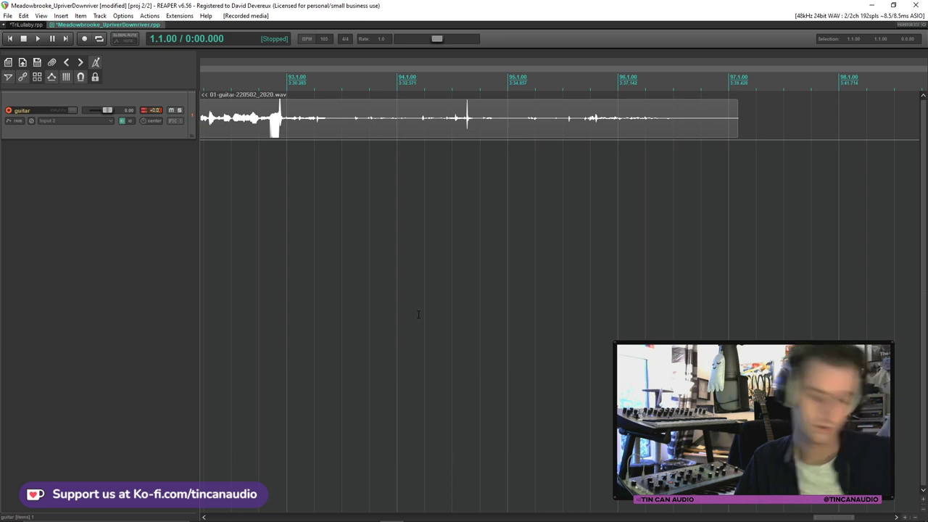
Trim the start of the guitar take to measure 9, cutting off the noise before the playing begins
scroll(455, 308, down, 10)
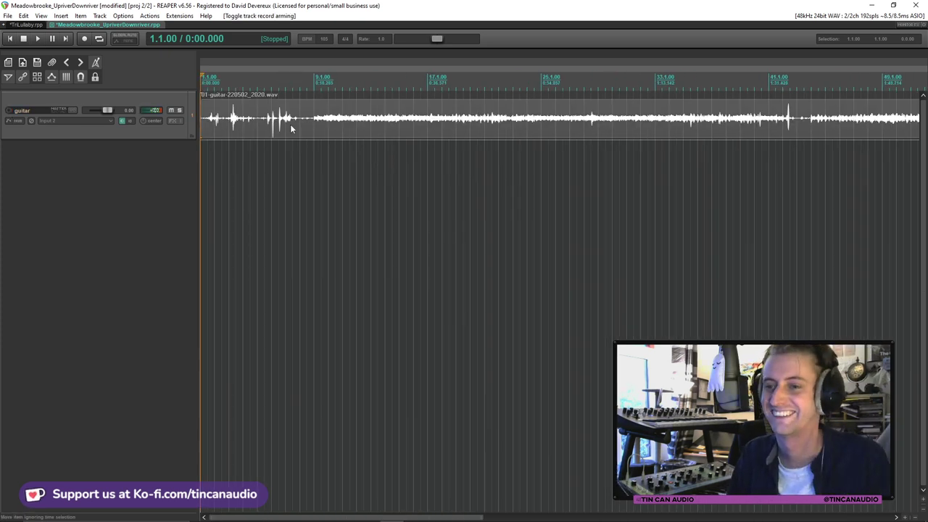
click(313, 127)
key(space)
drag(202, 128, 308, 128)
Move the trimmed guitar take to start at measure 5 and play it back from there
scroll(475, 130, up, 4)
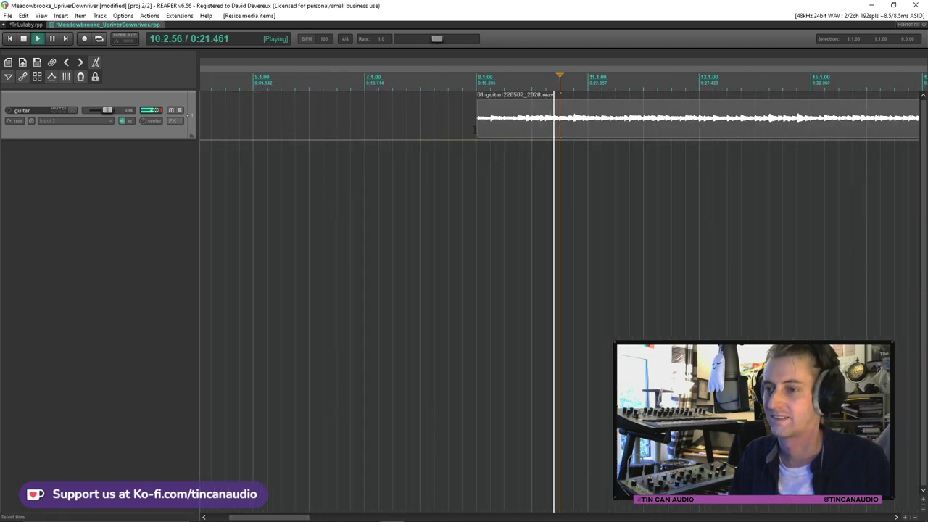
drag(476, 129, 257, 130)
key(space)
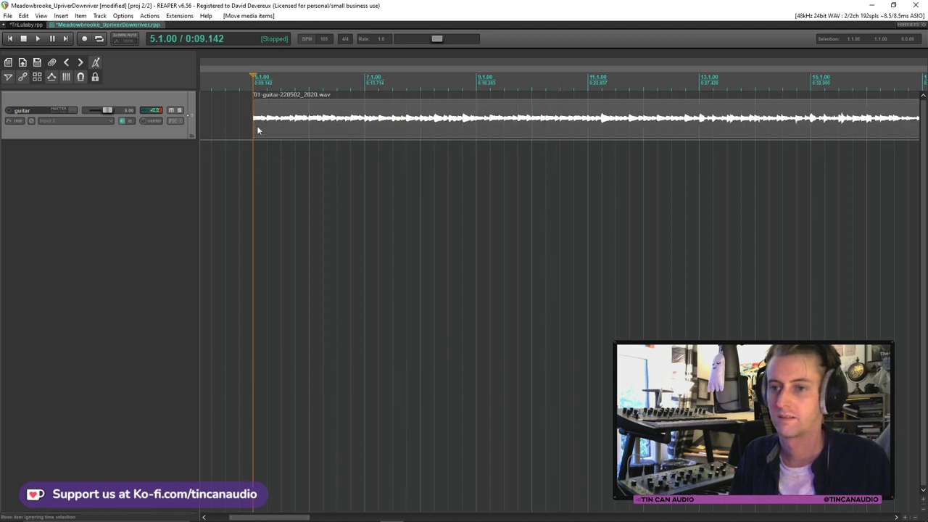
key(space)
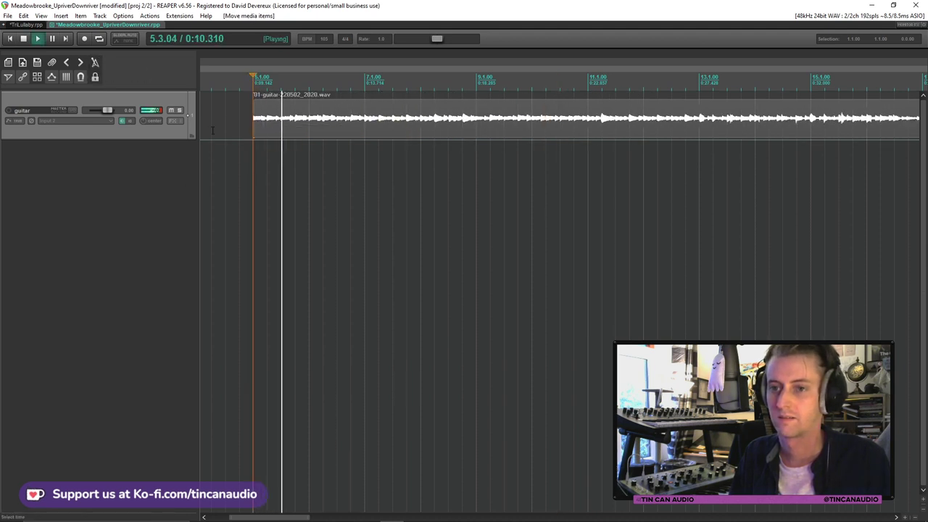
Duplicate the guitar track with its take and raise the copied take's pitch by 12 semitones
key(ctrl+v)
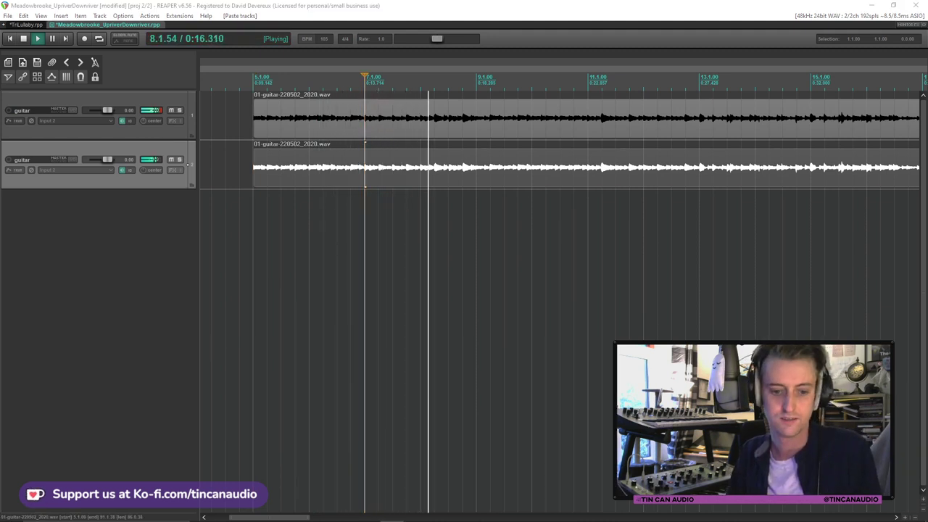
key(shift+KP_9)
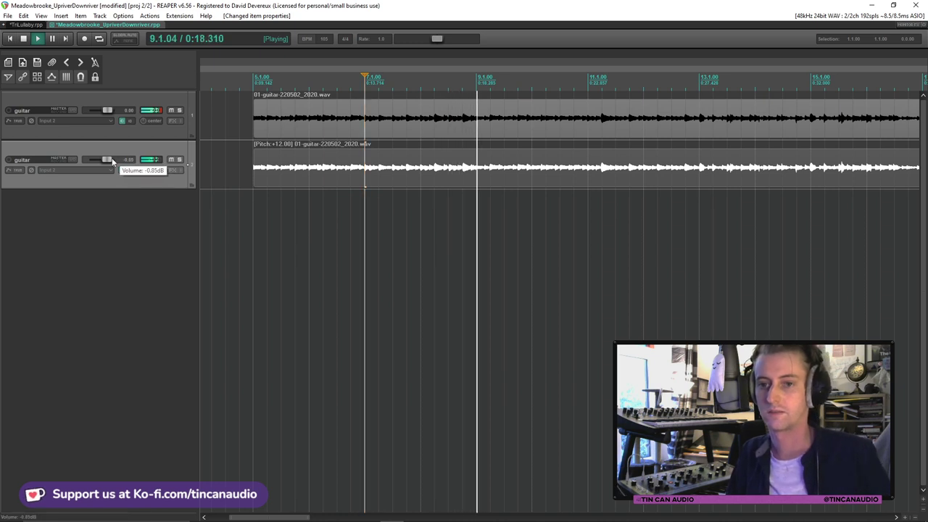
Lower the volume of the pitched-up guitar track to about -11.8 dB
drag(113, 160, 107, 164)
scroll(107, 164, down, 1)
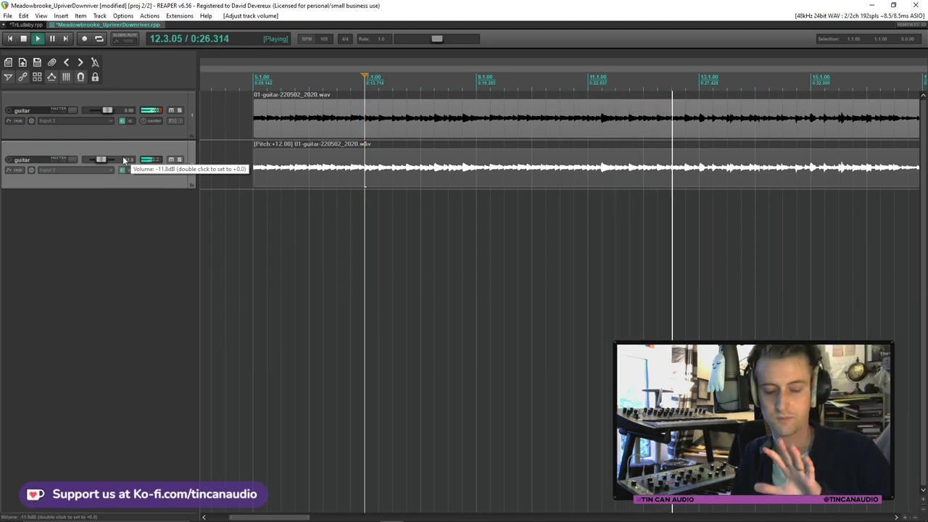
Listen to both guitar tracks together and examine their waveforms around measures 15 to 21
scroll(659, 140, down, 3)
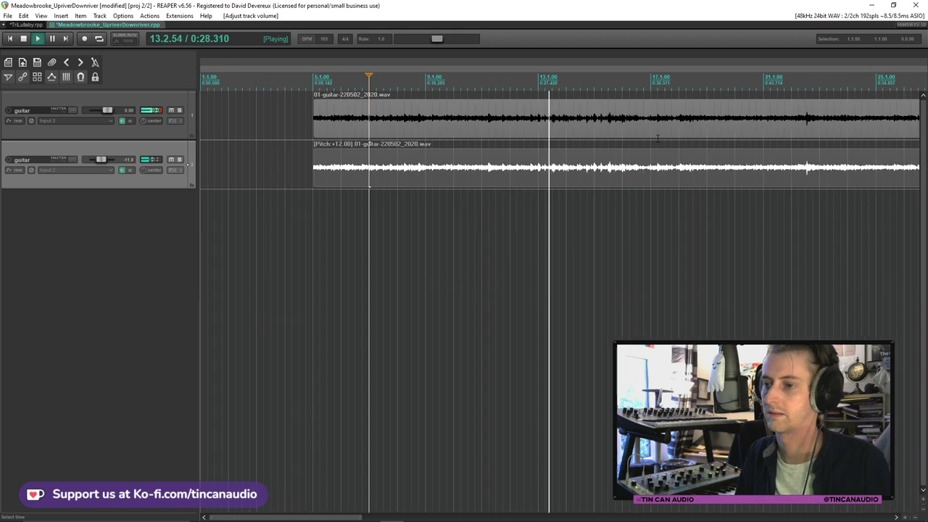
scroll(657, 138, down, 2)
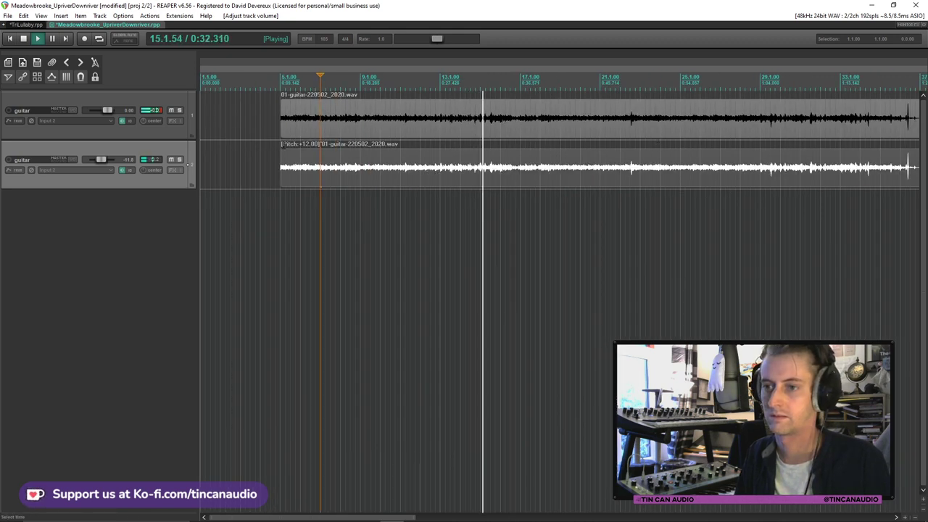
click(497, 120)
scroll(497, 120, up, 2)
scroll(492, 123, up, 3)
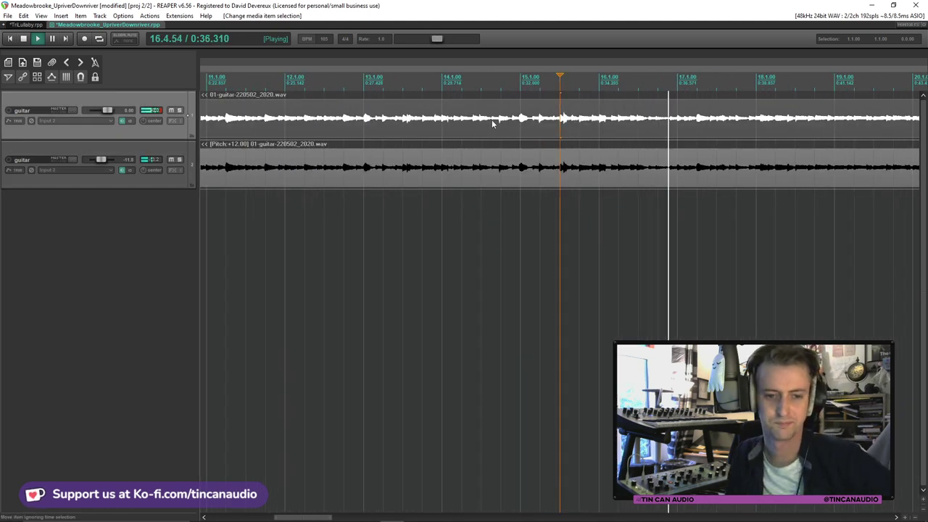
scroll(665, 120, down, 3)
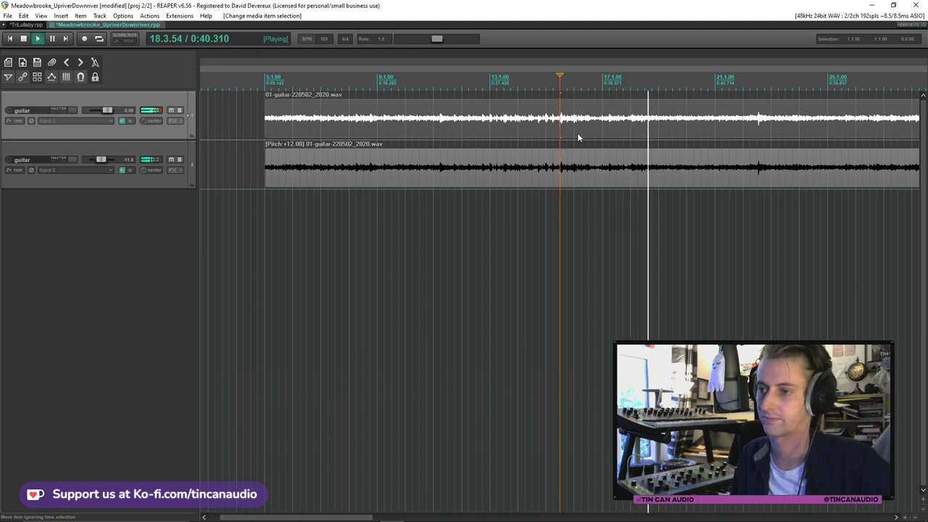
scroll(577, 133, down, 2)
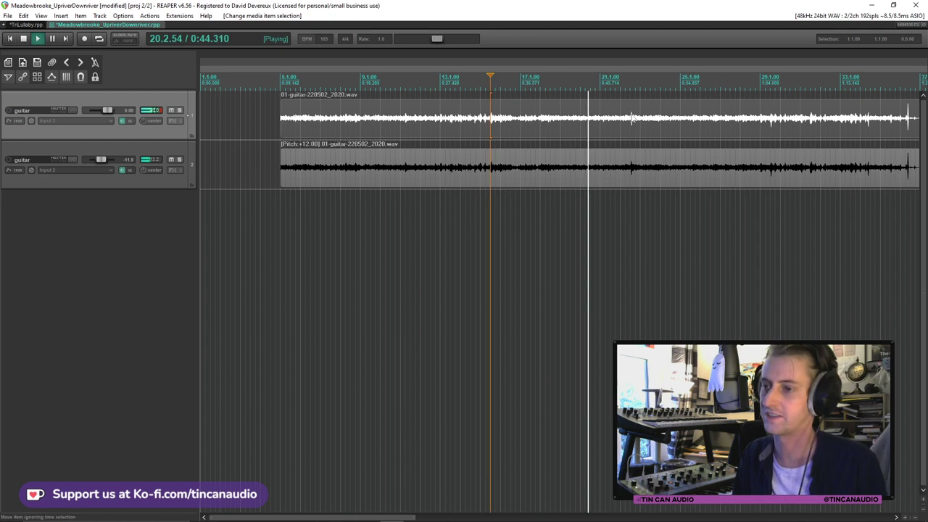
click(595, 118)
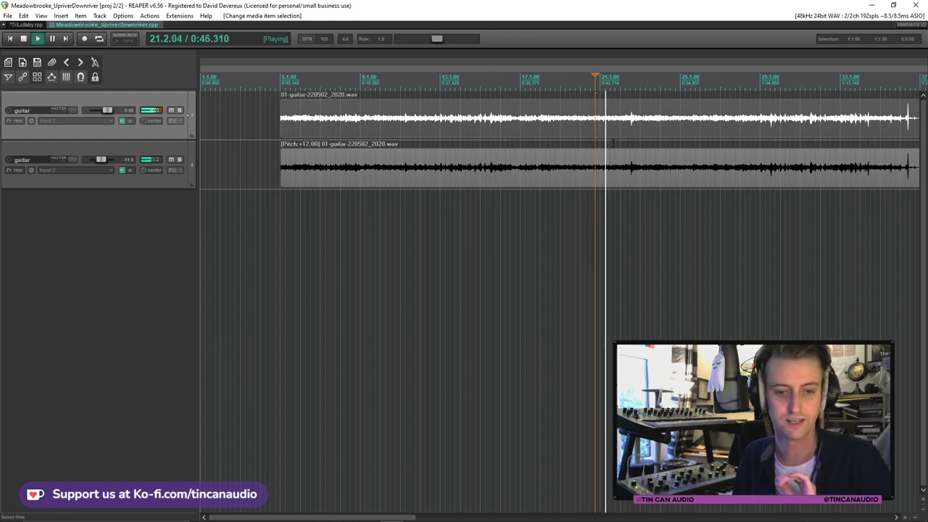
Add the JS: Delay w/Tempo Ping-Pong effect to the pitched-up guitar track
scroll(601, 142, down, 2)
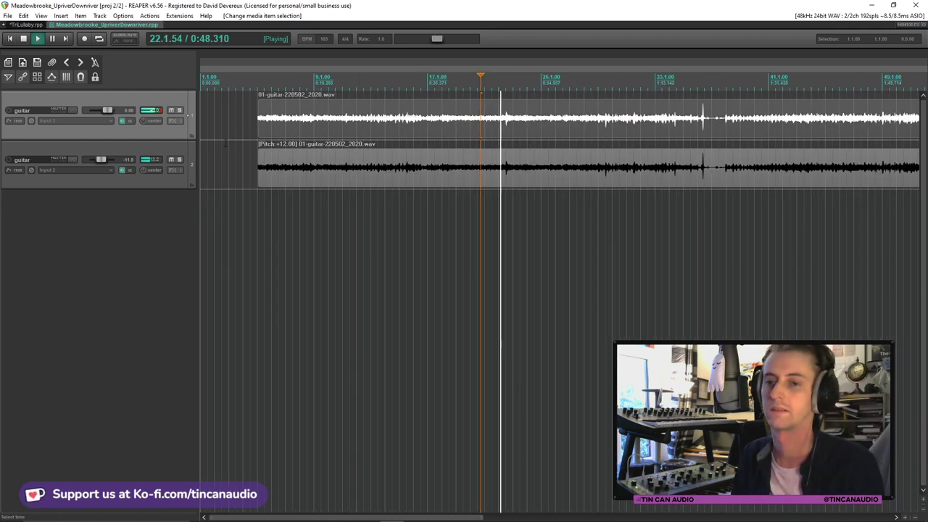
click(178, 122)
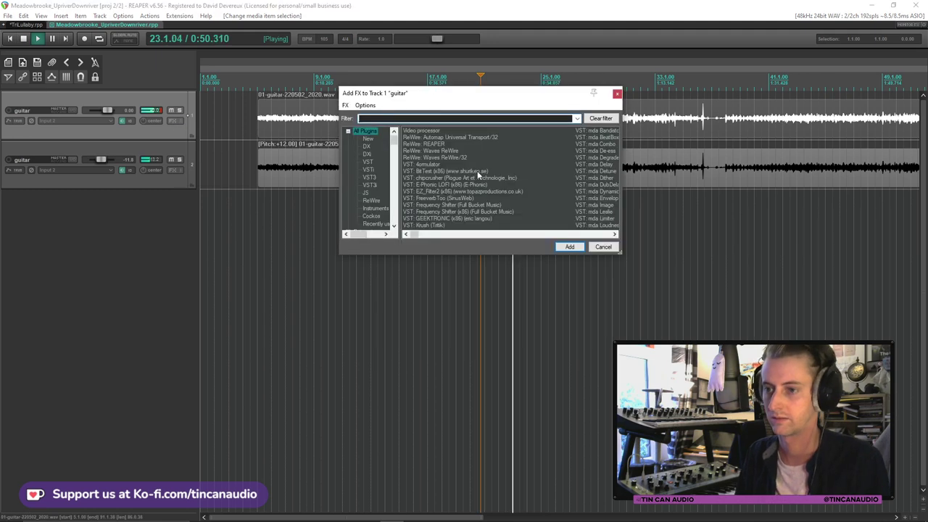
click(617, 94)
click(176, 171)
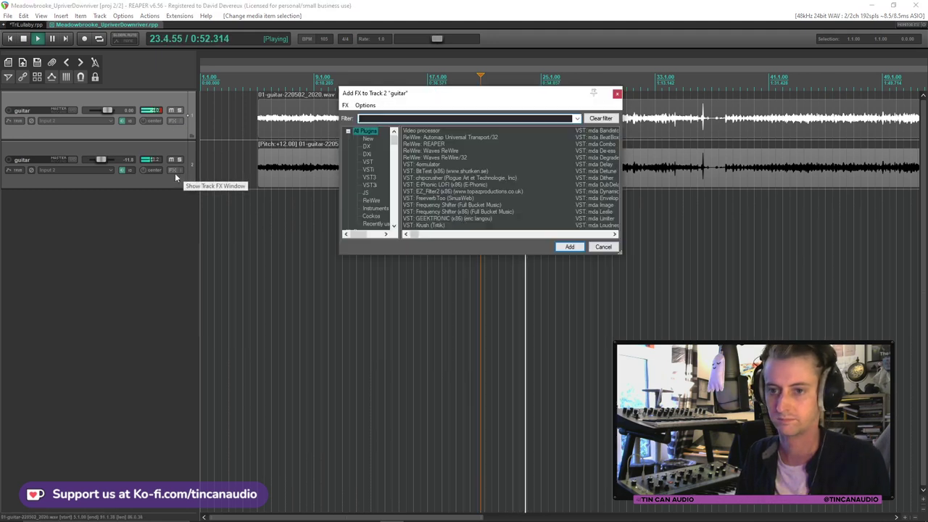
text(delay)
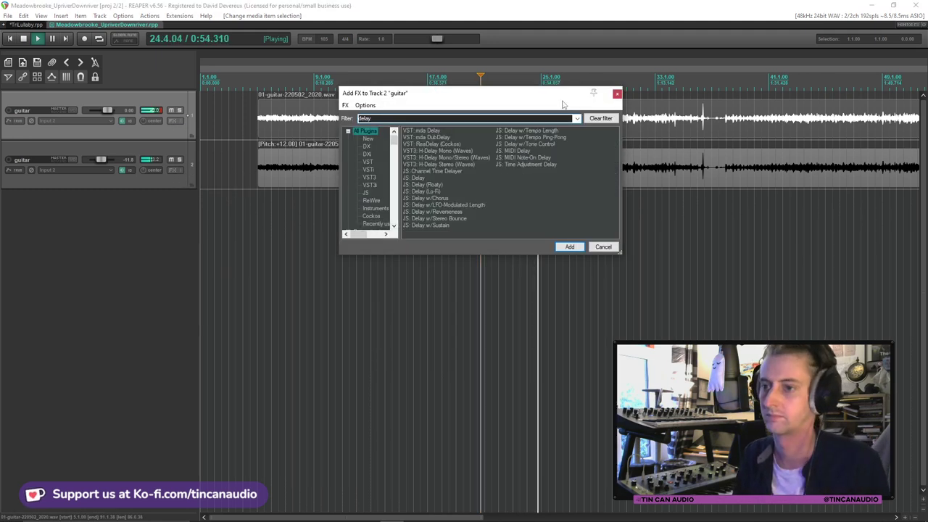
double_click(563, 139)
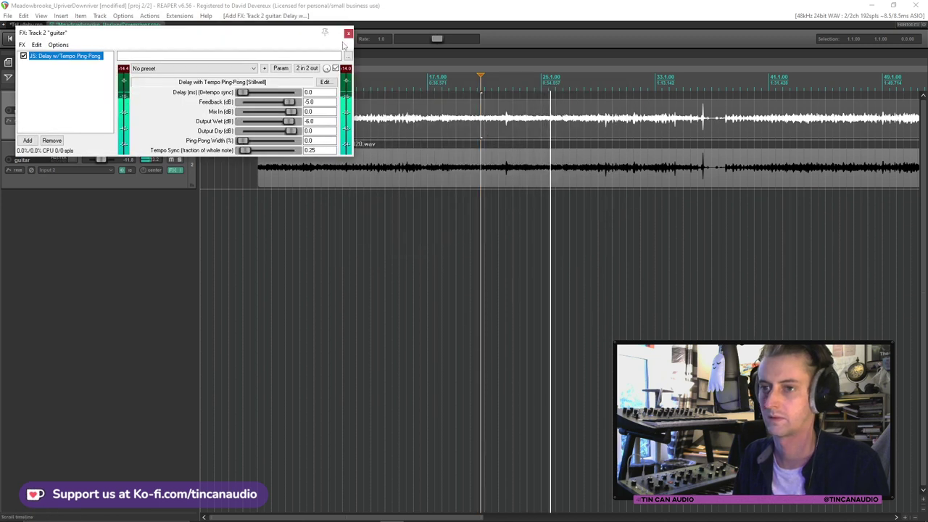
click(349, 29)
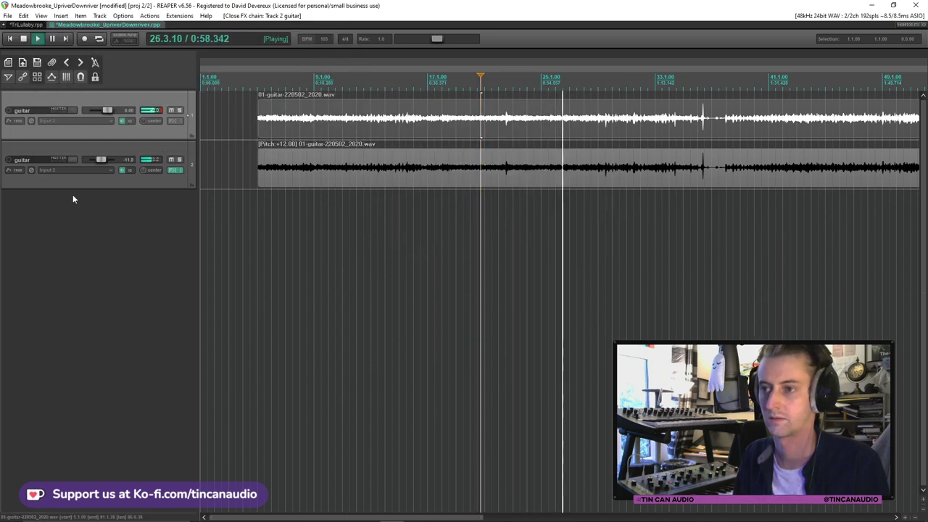
Create a new track below the two guitar tracks and add the VST3 Neoverb (iZotope) reverb to it
click(167, 177)
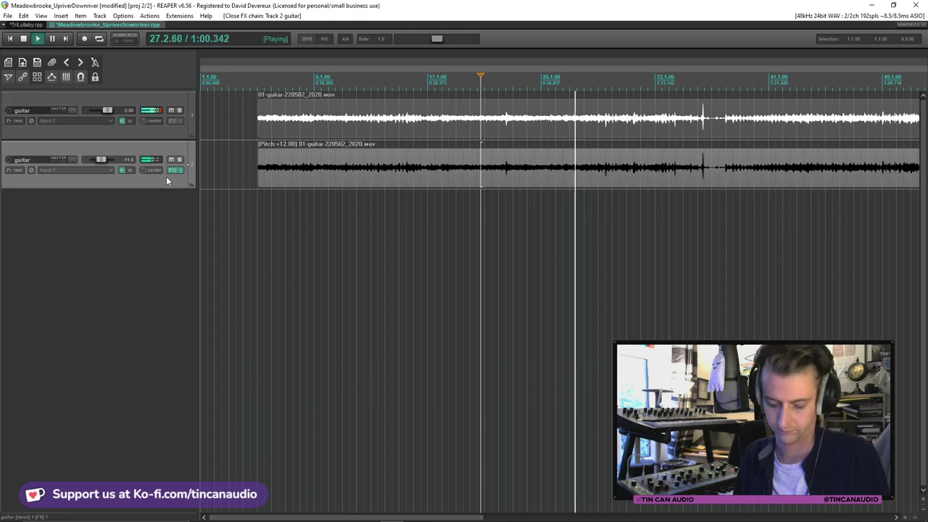
double_click(182, 193)
click(174, 220)
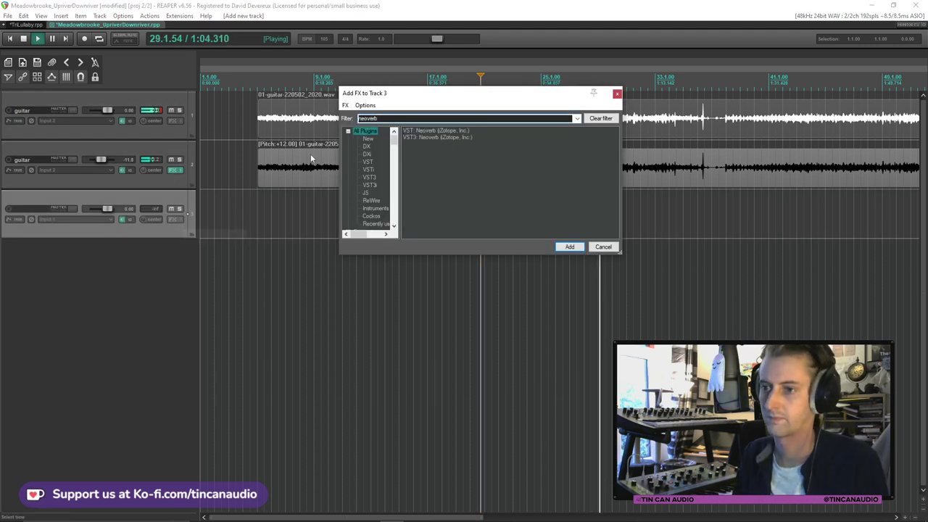
double_click(455, 138)
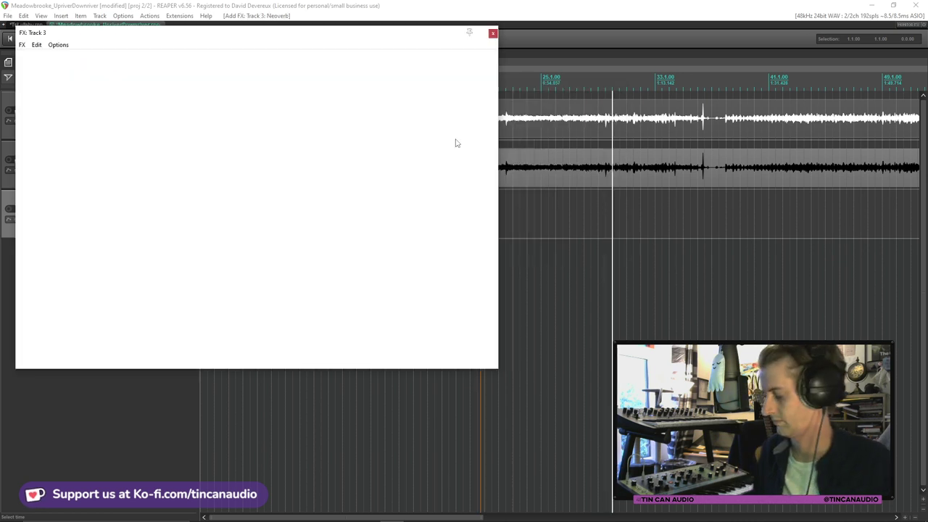
Load the Floating Guitar preset from Neoverb's Guitar presets and close the effects window
click(326, 88)
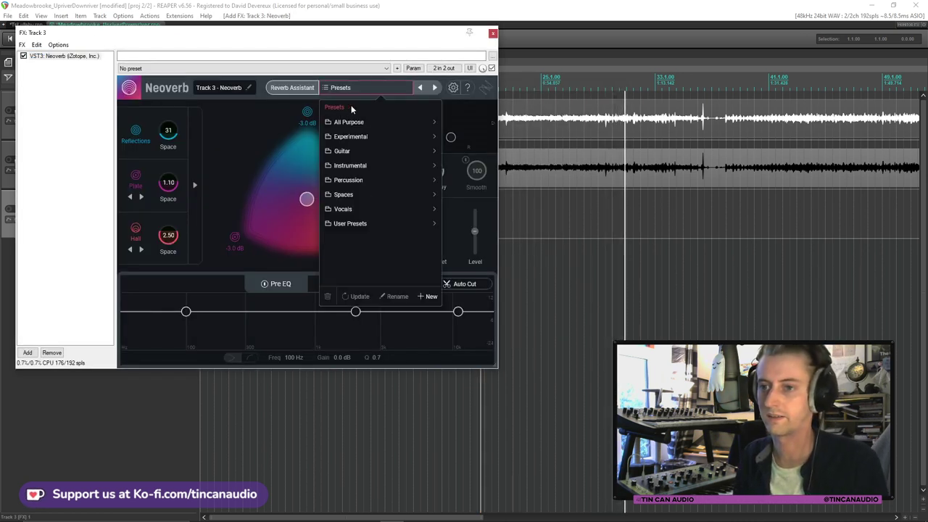
click(366, 150)
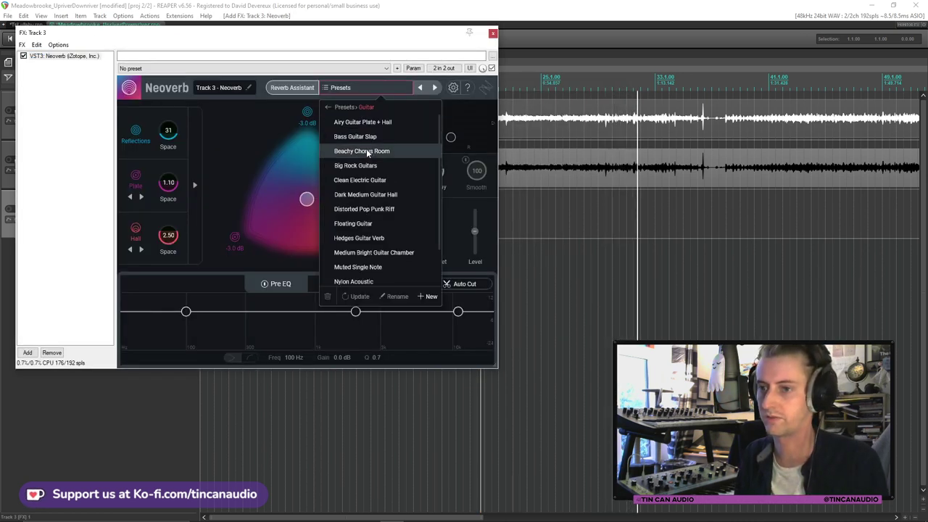
click(385, 223)
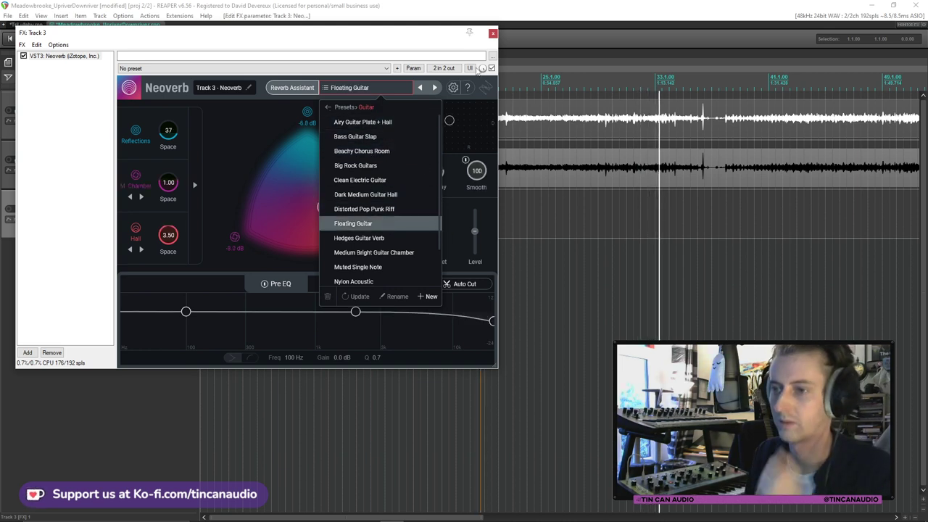
click(493, 32)
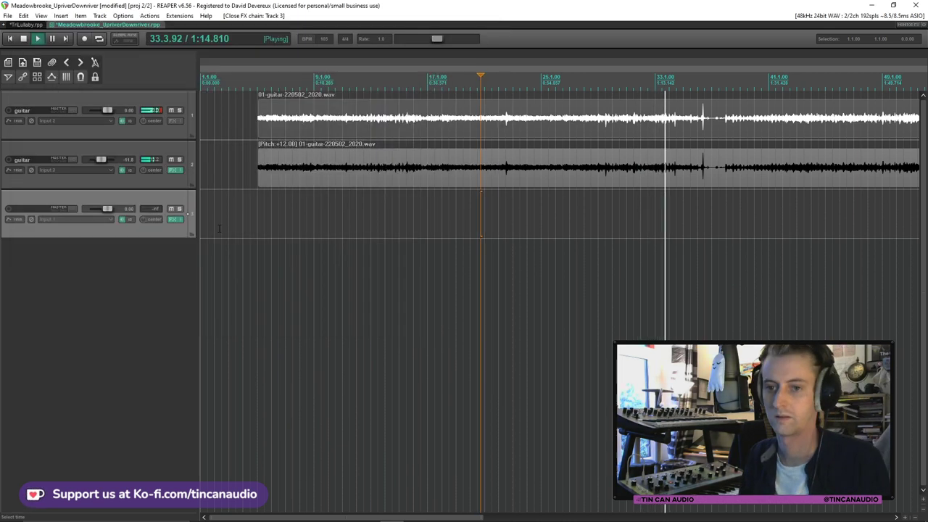
Route both guitar tracks to the reverb track by adding receives from track 1 and track 2
click(53, 210)
click(347, 283)
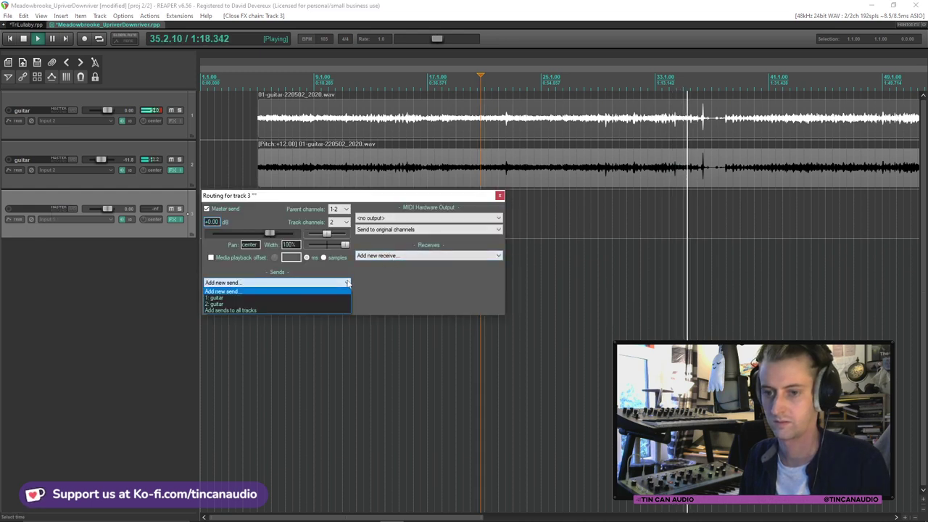
click(377, 255)
click(377, 255)
click(371, 270)
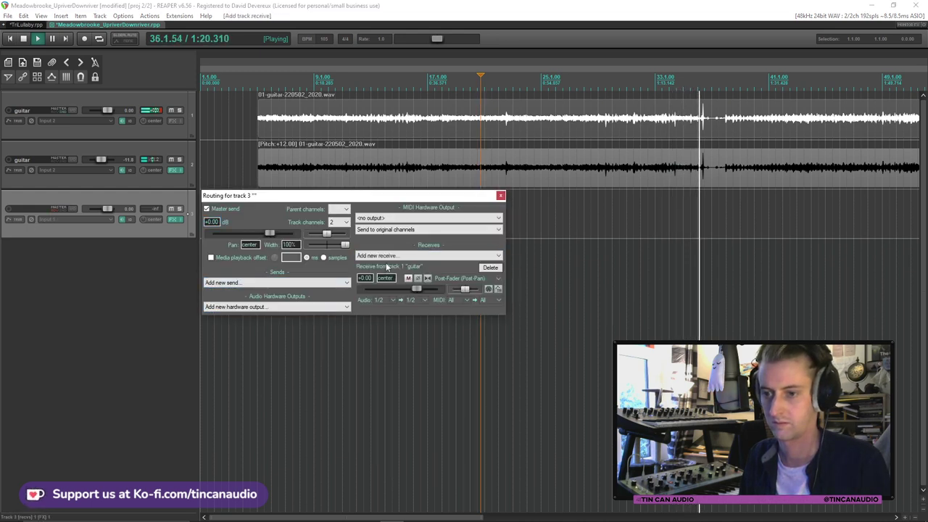
click(380, 255)
click(377, 276)
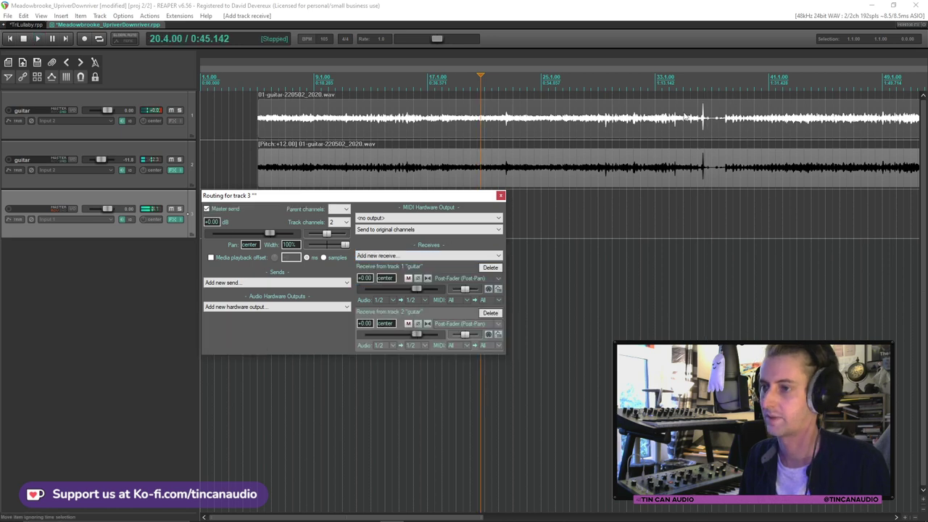
Play back the guitars with the reverb from about measure 33 and examine the gap in the takes
click(642, 127)
key(space)
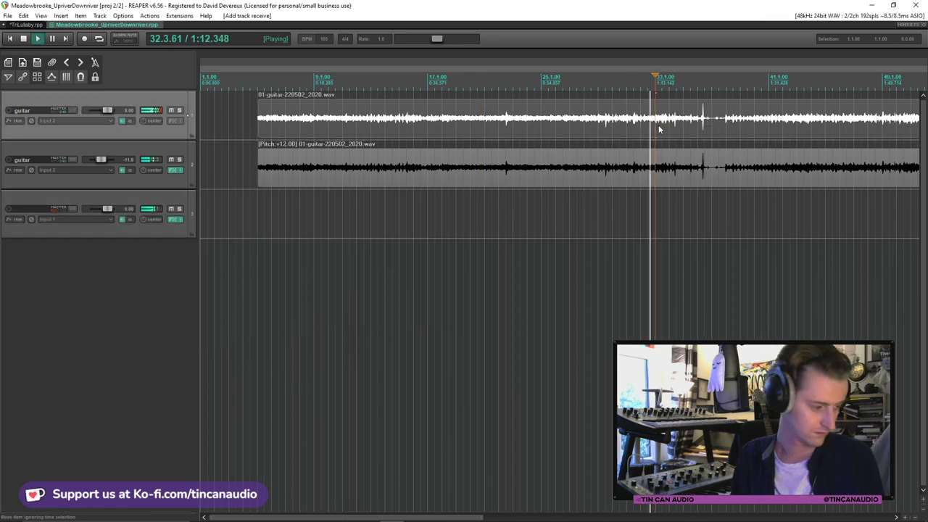
scroll(703, 143, up, 3)
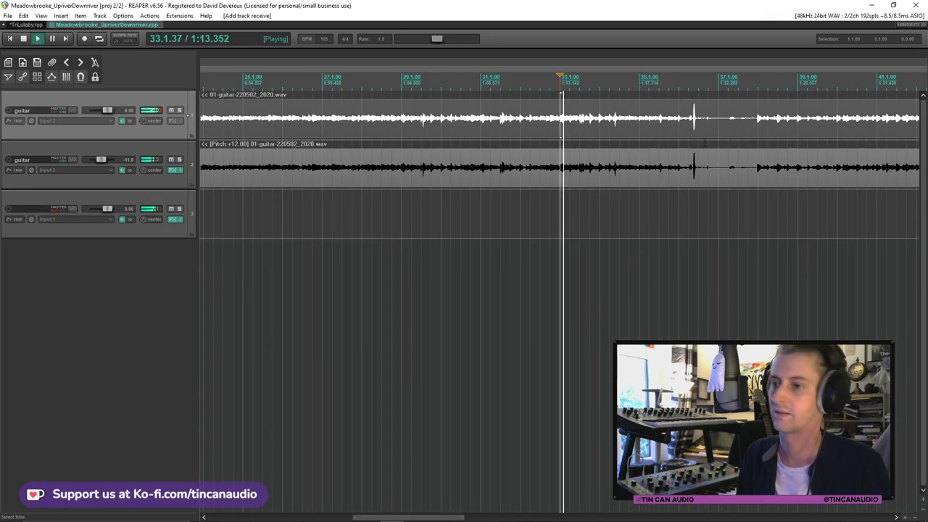
click(619, 126)
Split both guitar takes at measure 36, cut out the roughly two-measure gap and close it up with the following audio
click(679, 133)
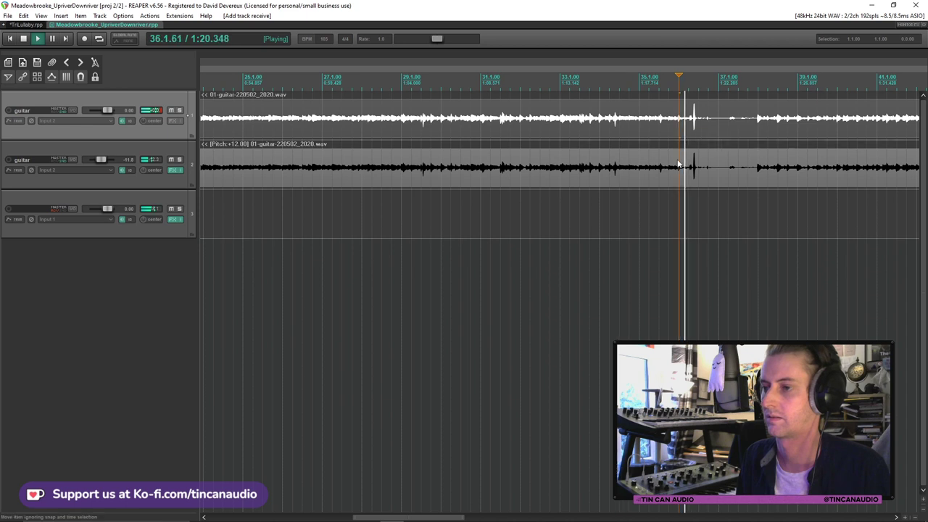
key(s)
key(space)
drag(683, 172, 707, 174)
Play back from measure 35 to check the join between the guitar clips at measure 36
click(643, 127)
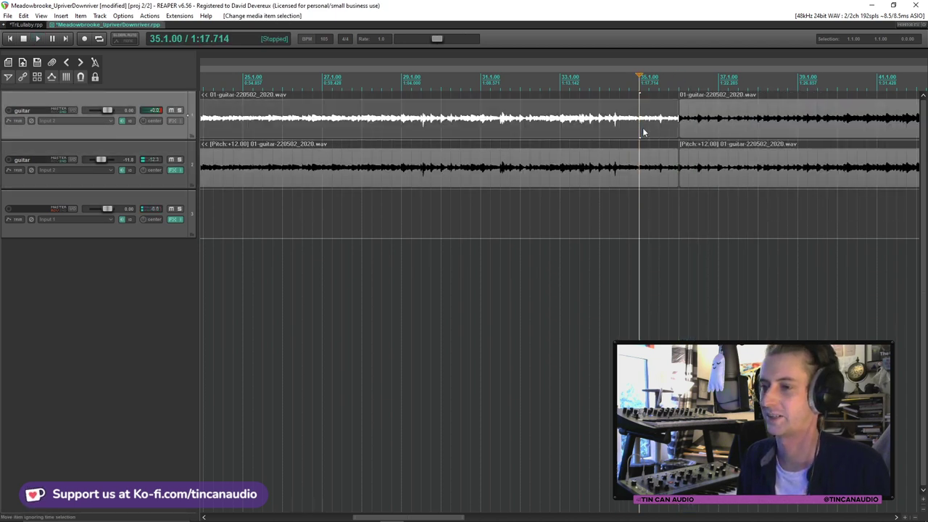
key(space)
key(ctrl+s)
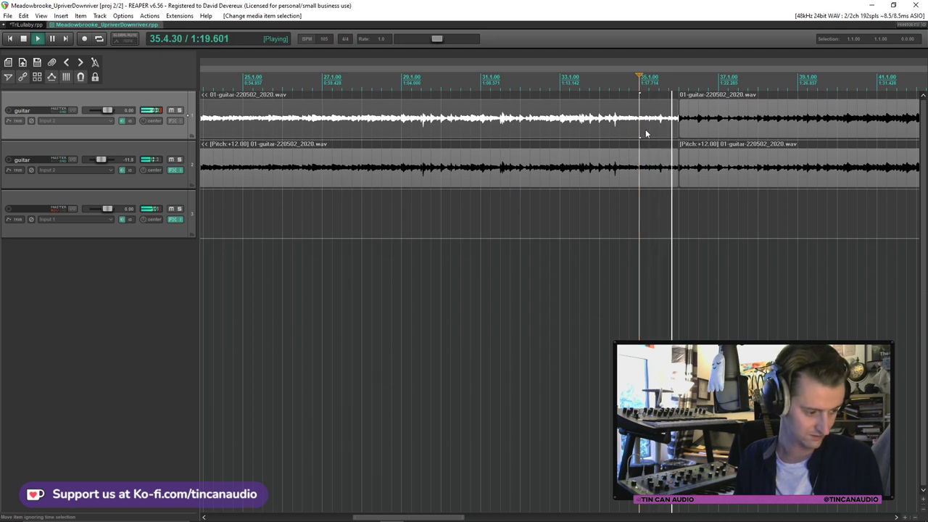
click(690, 121)
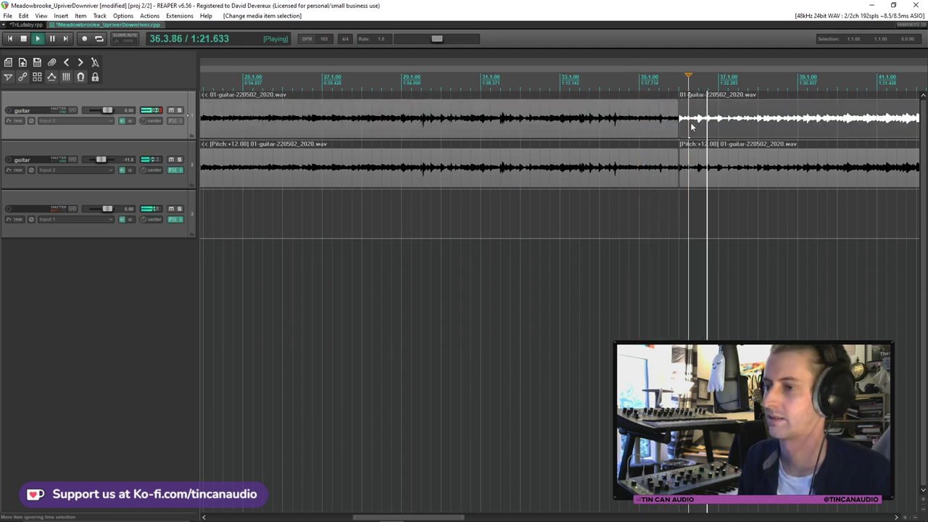
Lower the volume of the pitched-up guitar track to about -15.0 dB
scroll(690, 124, down, 2)
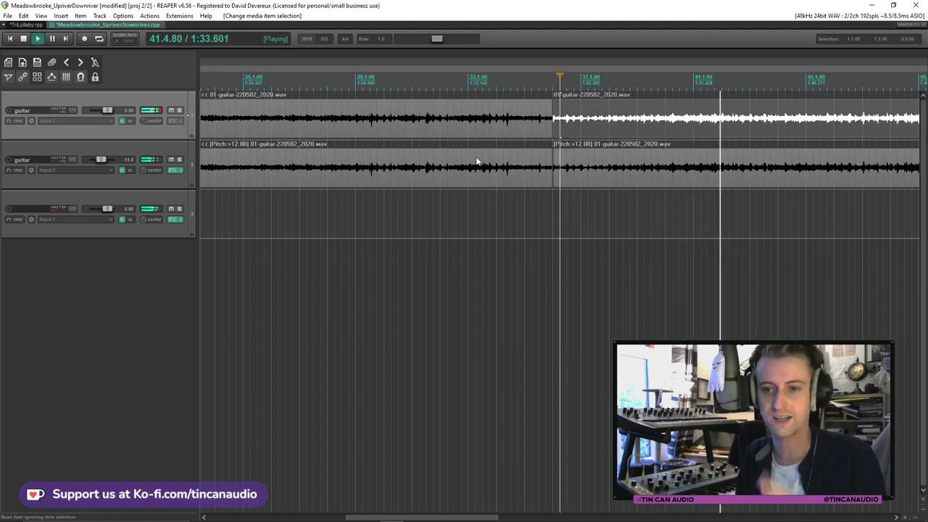
drag(106, 159, 105, 160)
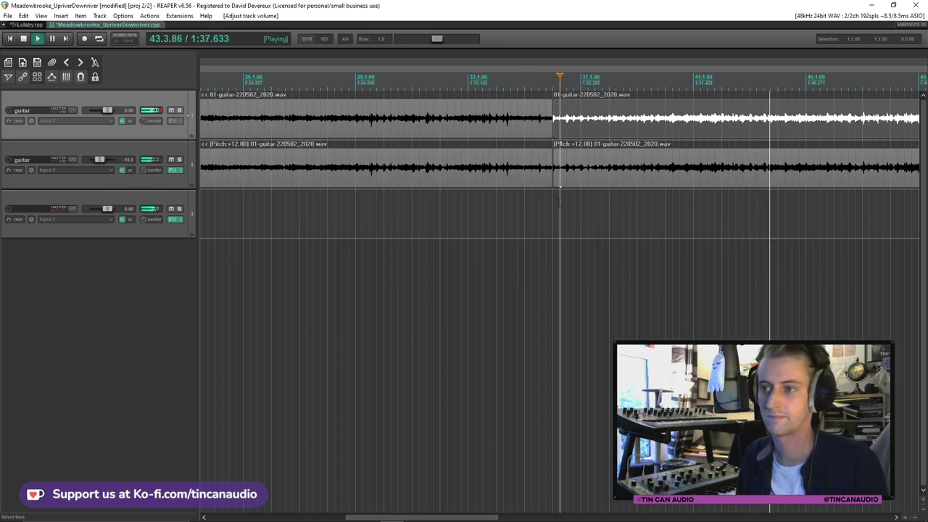
scroll(717, 153, down, 3)
scroll(716, 155, down, 2)
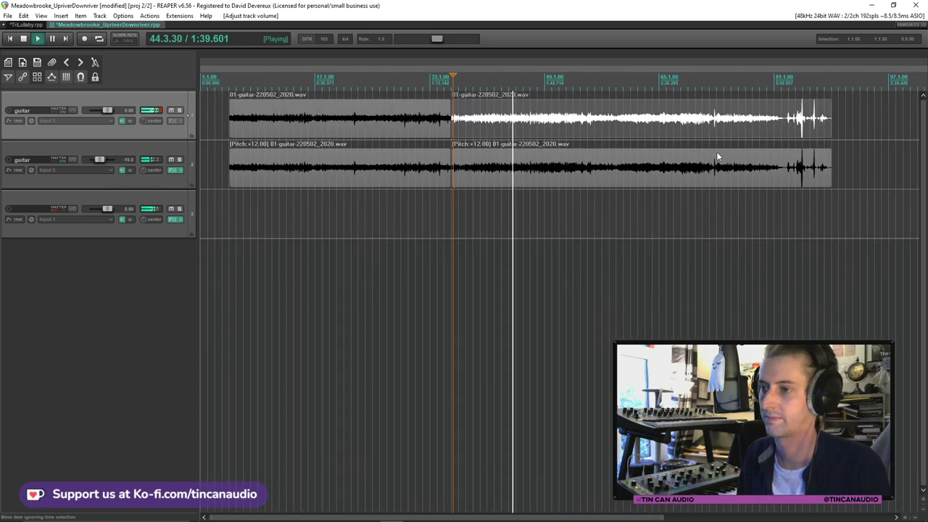
Add the VST3 GTR Tool Rack Mono/Stereo (Waves) effect to the original guitar track
scroll(596, 156, up, 3)
click(172, 121)
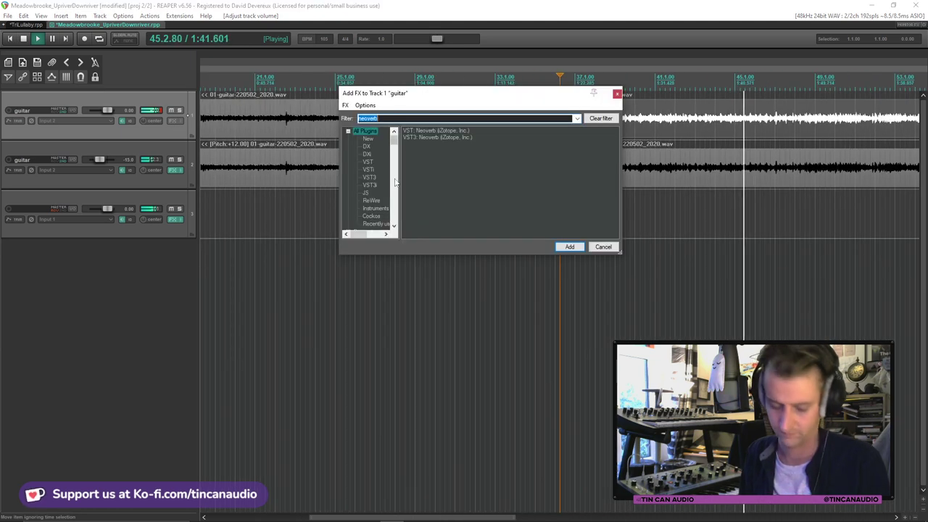
text(gtr)
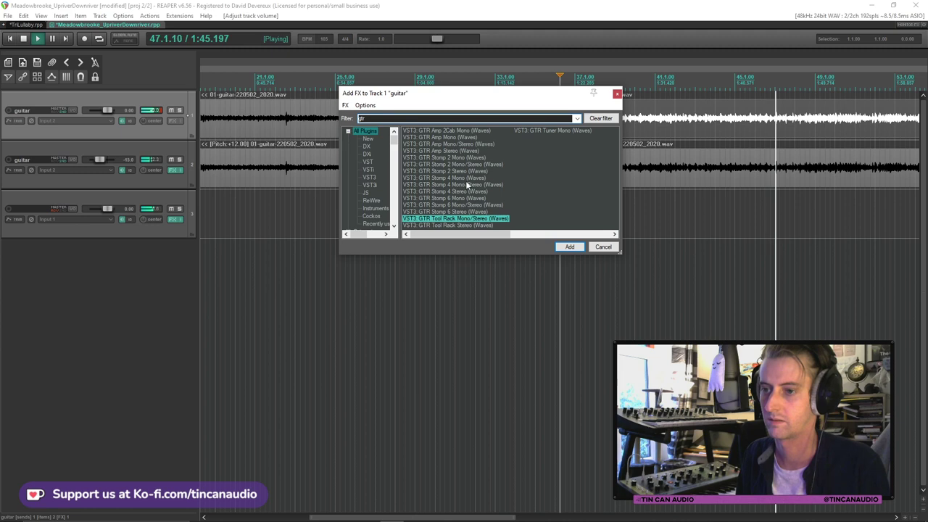
key(Return)
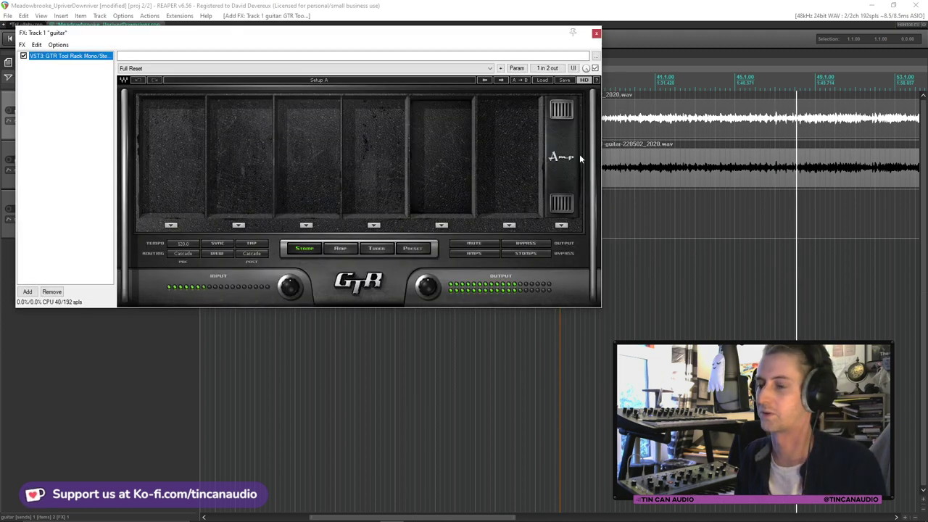
Load the Natural Beauty preset in GTR Tool Rack, bypass the plug-in and close the effects window
click(542, 81)
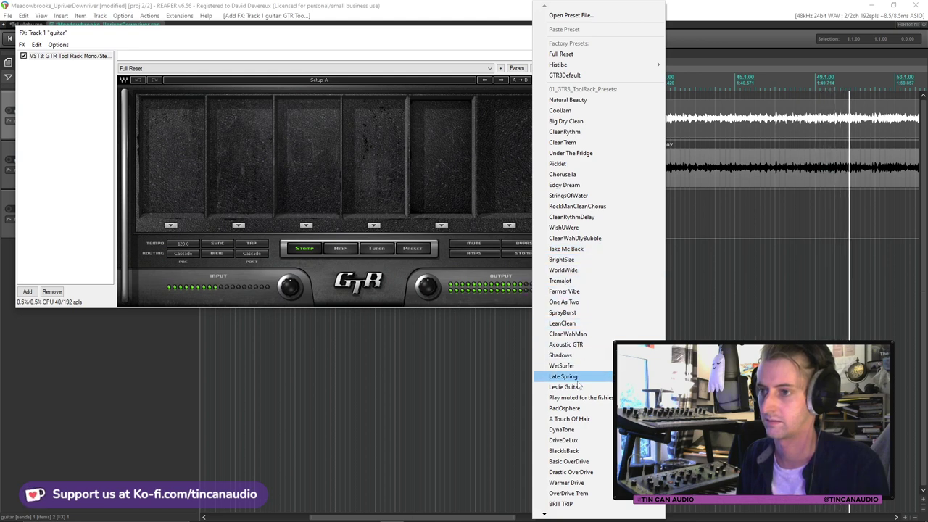
click(567, 99)
click(545, 85)
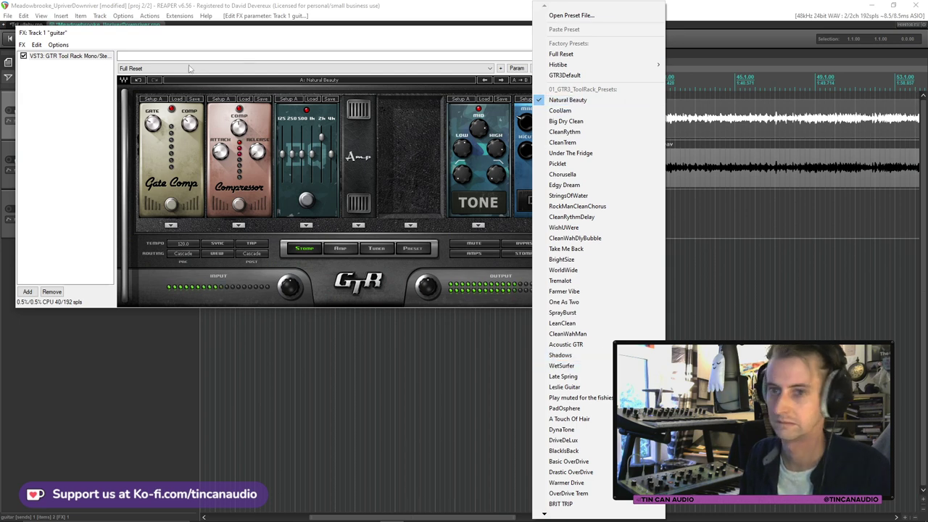
click(24, 57)
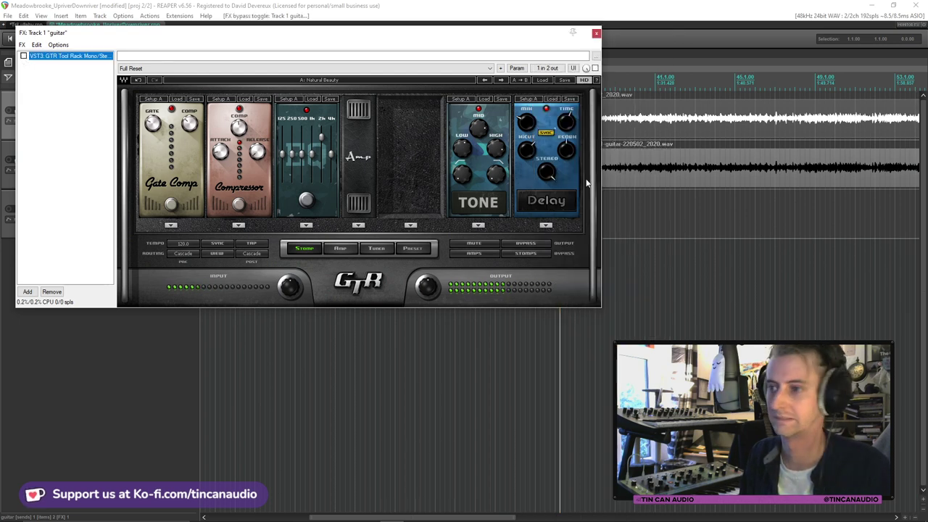
key(Escape)
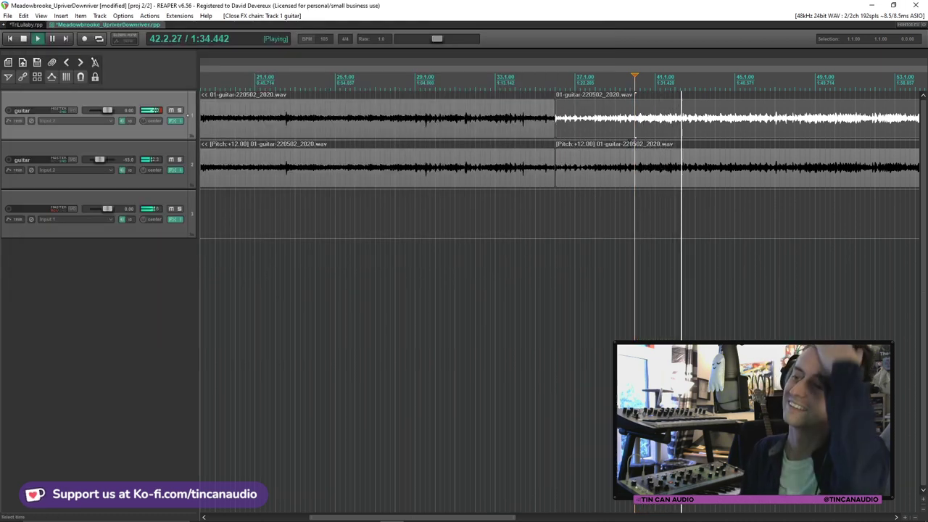
Select the later clips on both guitar tracks and split them at measure 46
scroll(650, 131, down, 2)
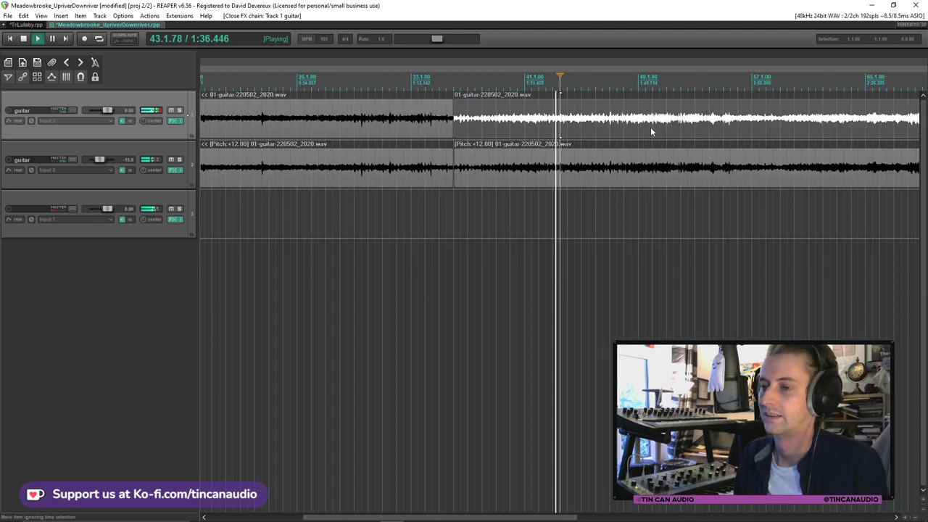
scroll(650, 127, up, 1)
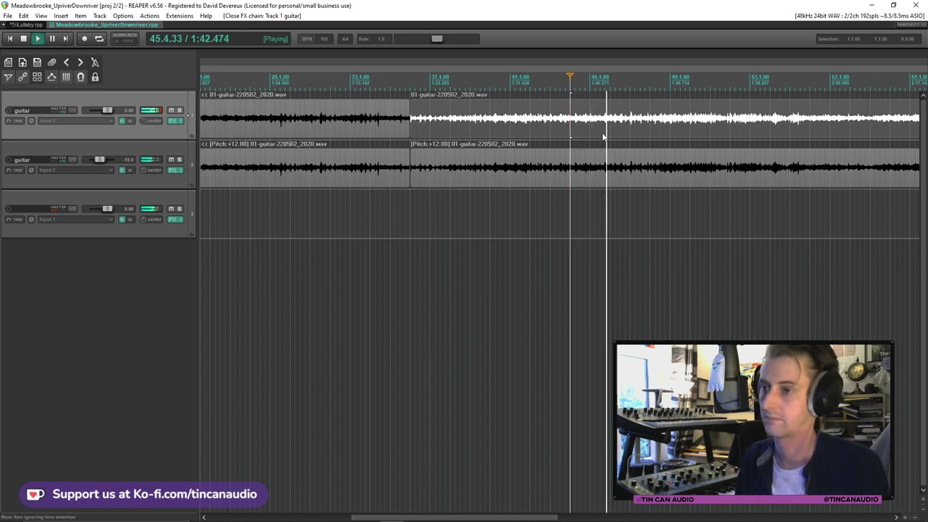
ctrl+click(614, 168)
key(s)
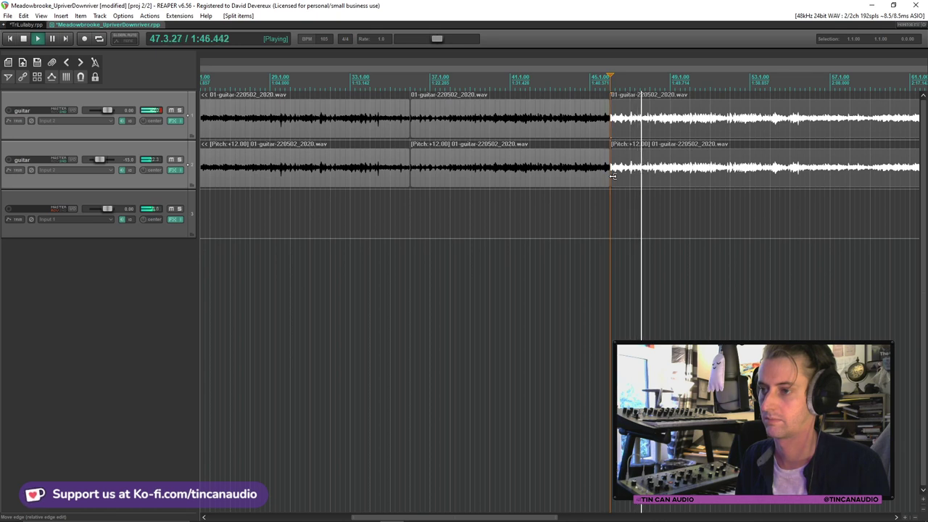
Play back the guitar tracks from around 47.3 to listen past the split at measure 46
scroll(612, 176, down, 2)
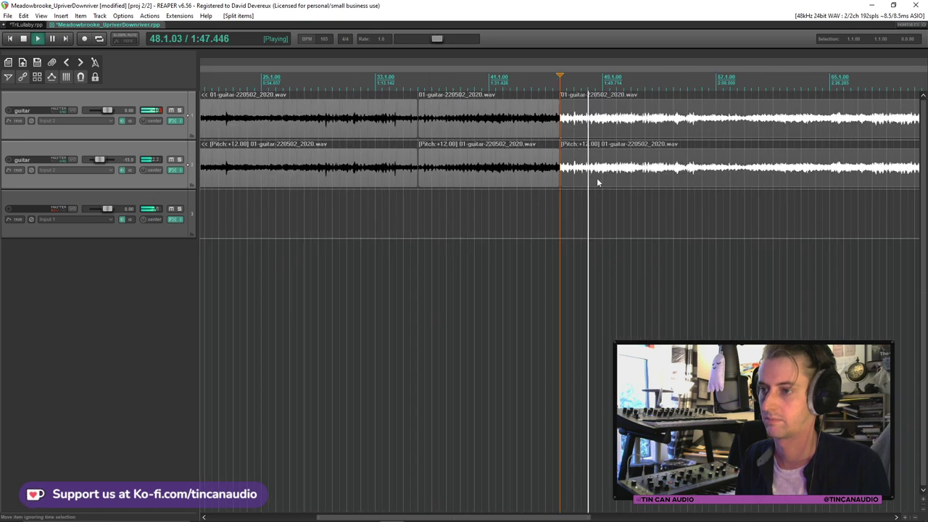
key(space)
click(573, 130)
key(space)
scroll(582, 137, up, 5)
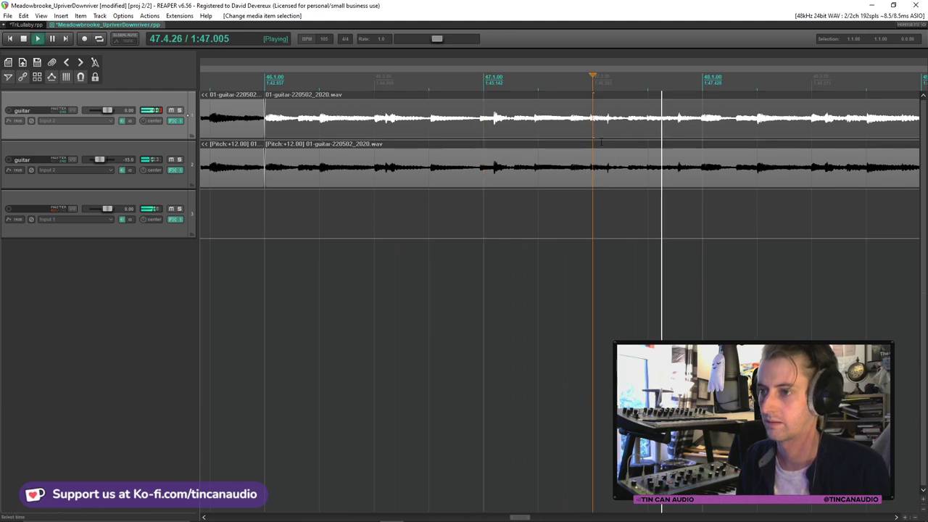
scroll(600, 141, down, 5)
scroll(586, 132, down, 3)
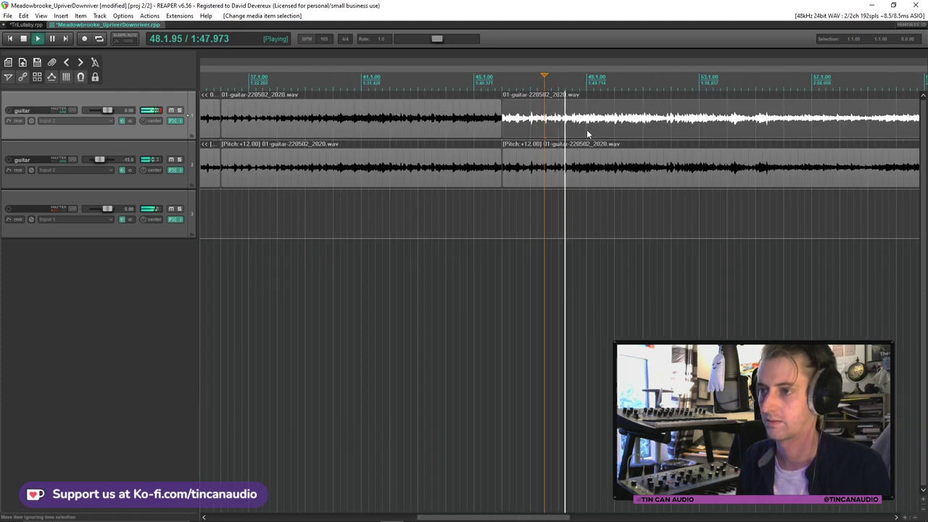
Browse the GTR Tool Rack factory presets on the original guitar track without loading one
click(174, 120)
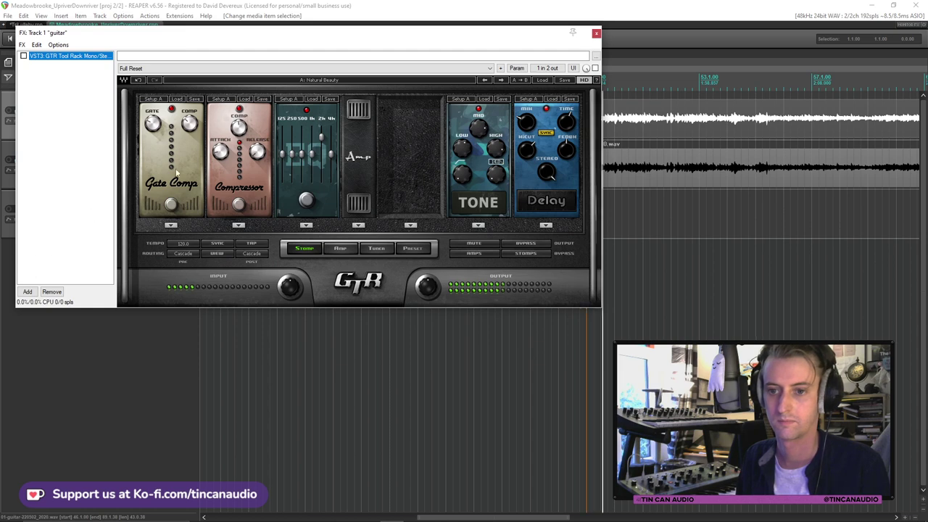
click(542, 81)
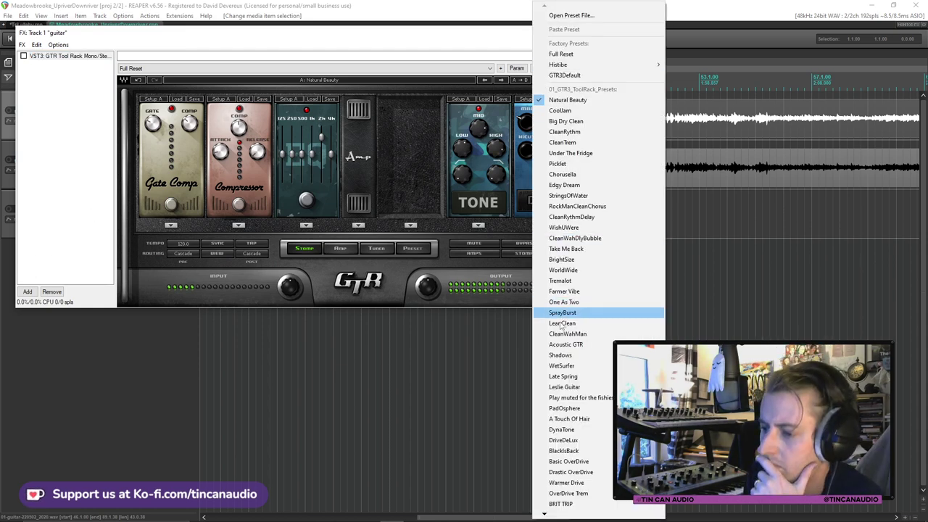
mouse_move(545, 513)
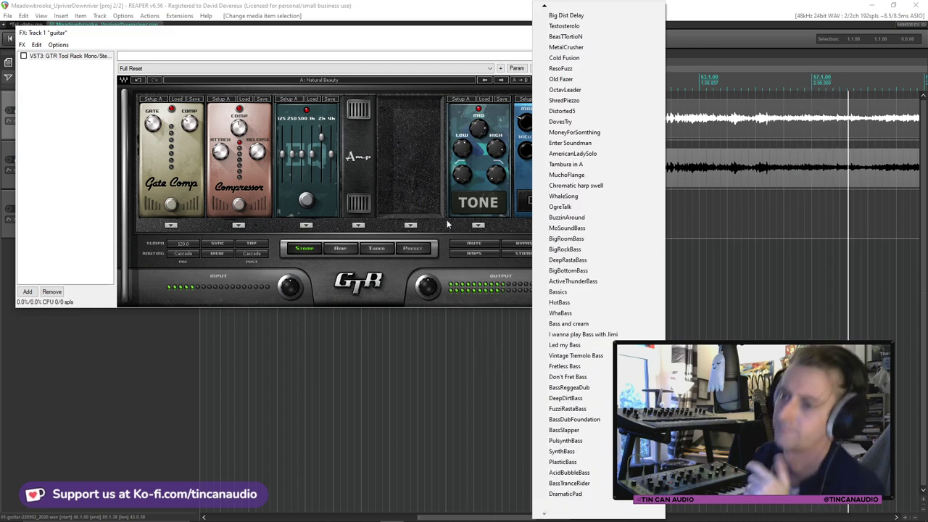
click(453, 93)
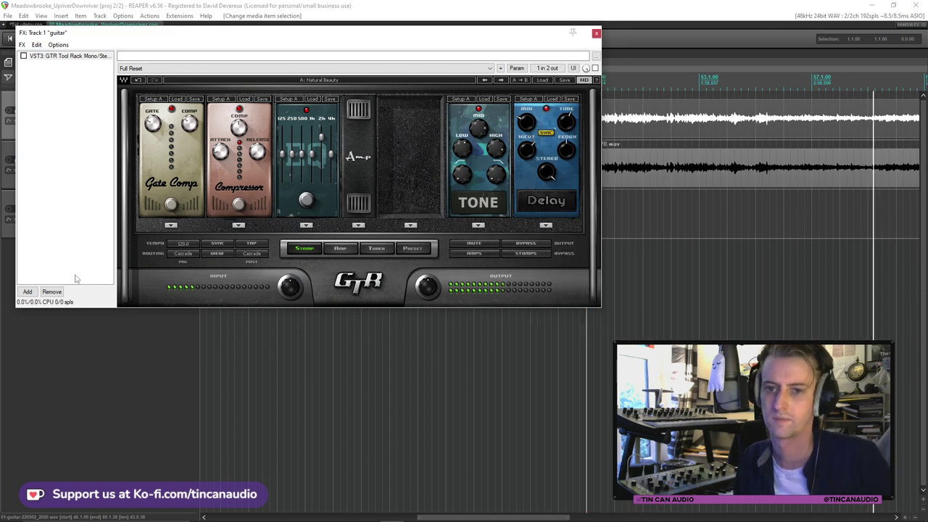
Remove GTR Tool Rack from the original guitar track, close the effects window and save the project
click(52, 292)
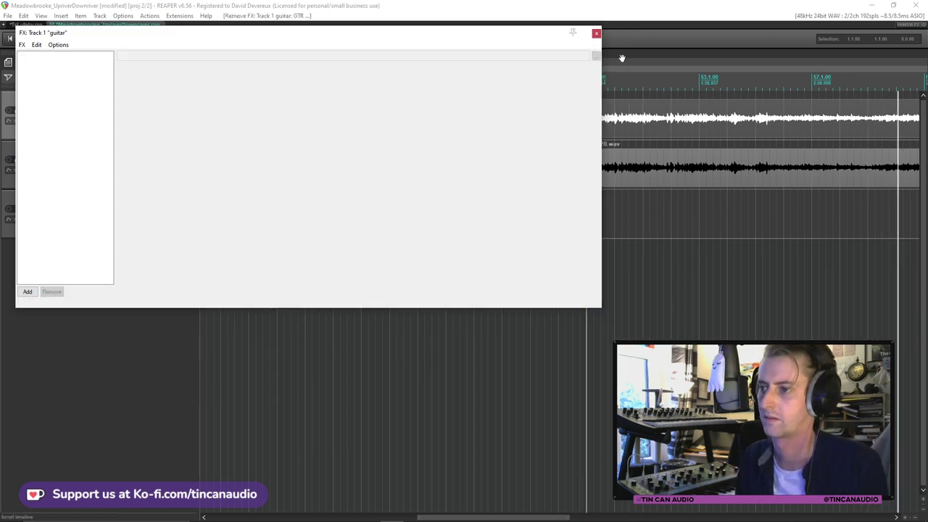
click(596, 34)
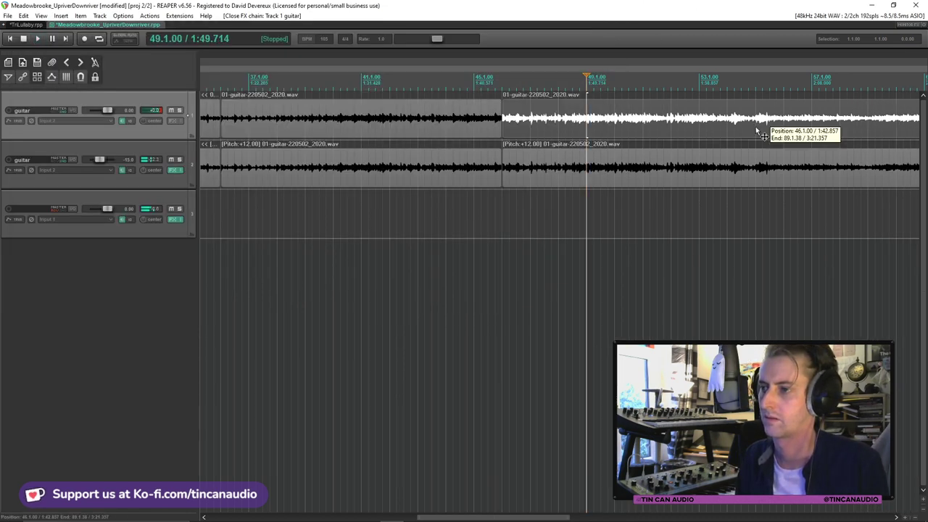
key(ctrl+s)
Split the original guitar clip at 56.3 and the clips on both guitar tracks at 57.3
scroll(728, 135, up, 2)
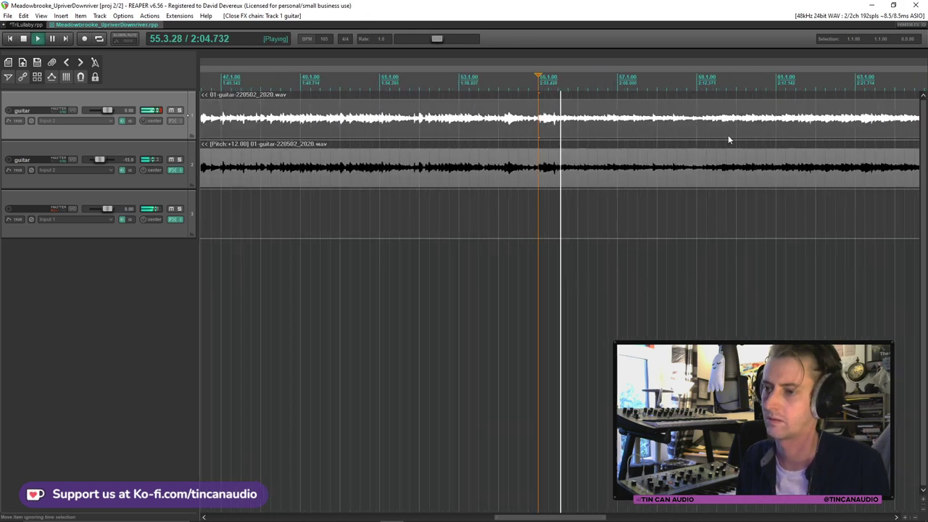
click(607, 129)
key(s)
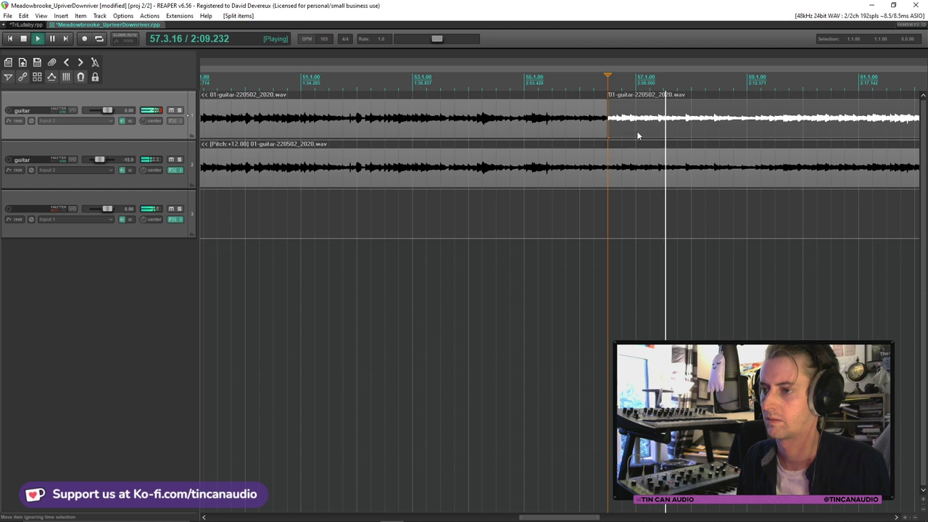
click(662, 129)
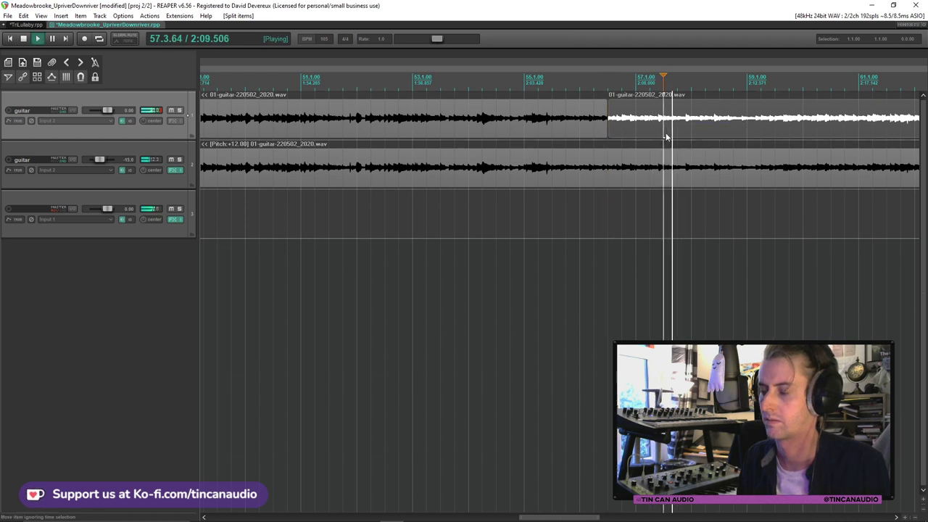
ctrl+click(671, 159)
key(s)
Split the pitched-up clip at 56.3 and delete the one-measure segments between 56.3 and 57.3 on both guitar tracks
click(632, 128)
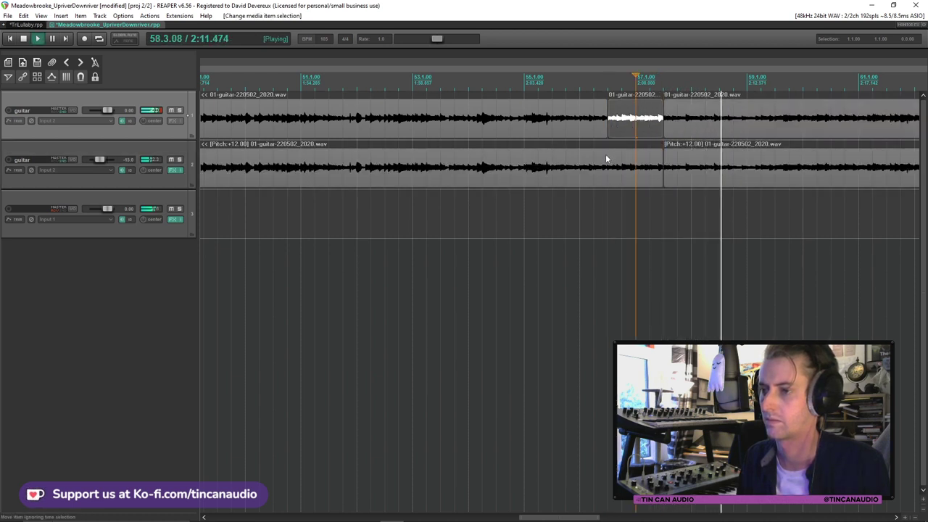
click(607, 159)
key(s)
ctrl+click(636, 127)
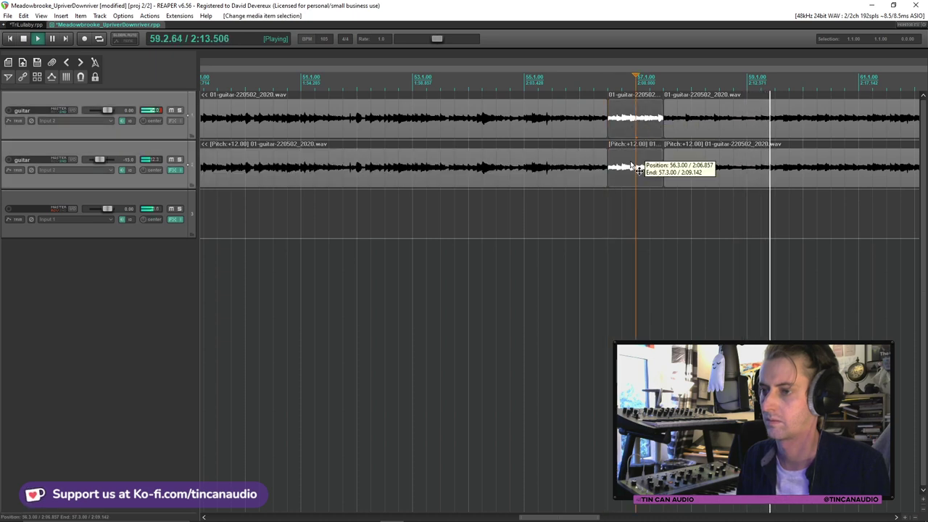
key(Delete)
Move the last clips on both guitar tracks one measure earlier to start at 56.3 and close the gap
click(703, 130)
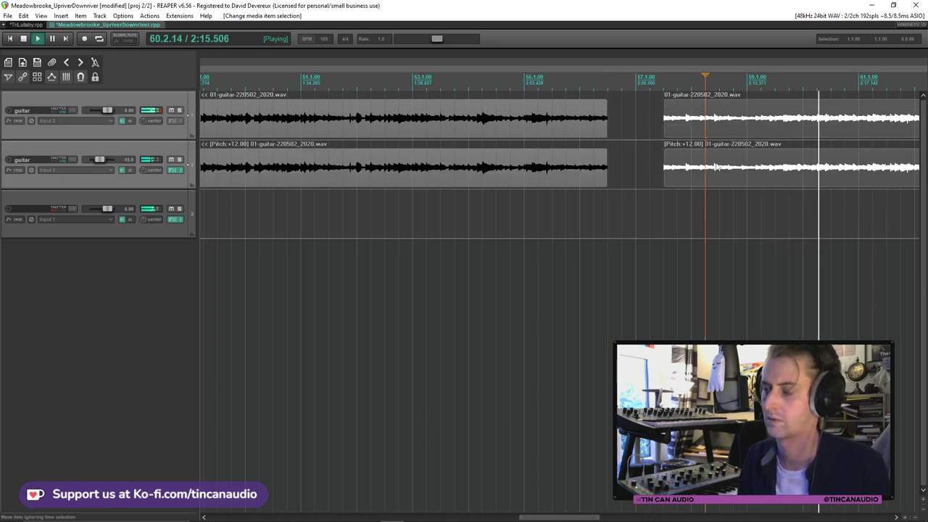
key(space)
drag(711, 169, 658, 169)
scroll(679, 163, down, 5)
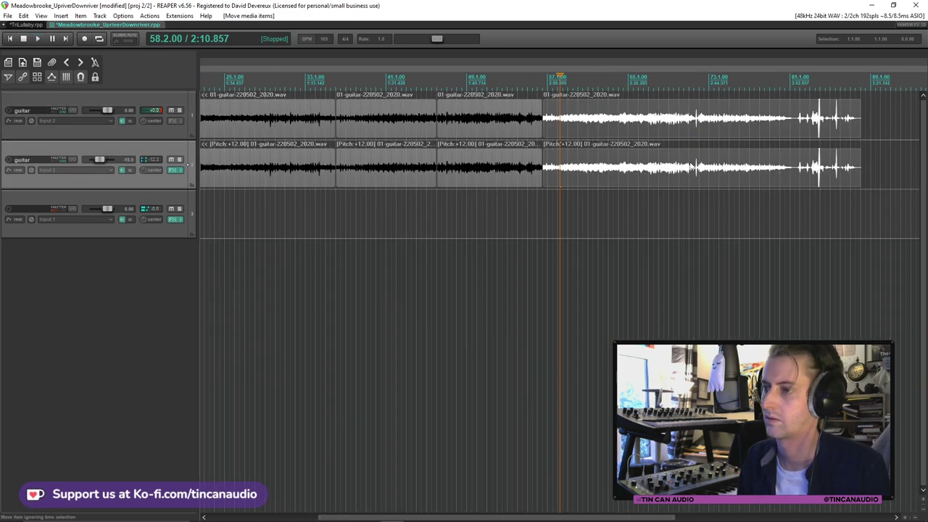
Play back the new join at 56.3 on the guitar tracks
scroll(679, 163, up, 3)
click(509, 125)
key(space)
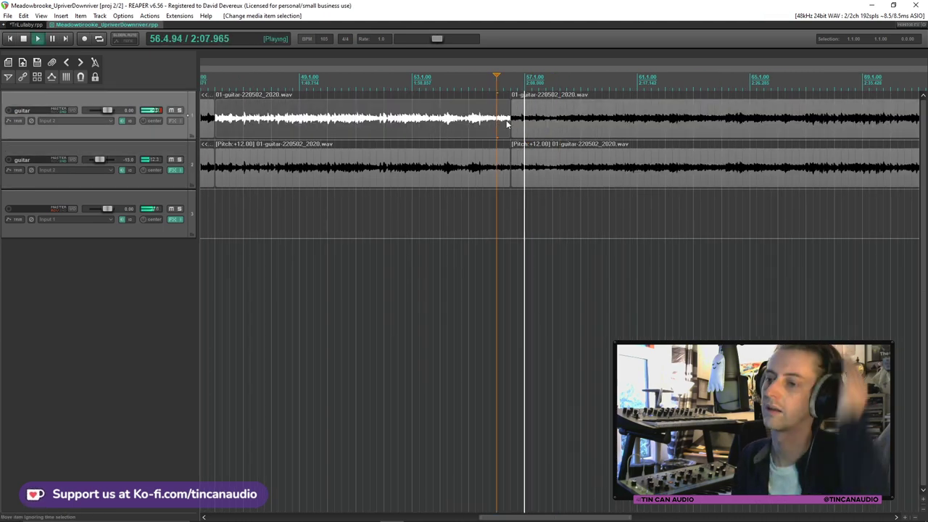
key(space)
scroll(511, 122, up, 3)
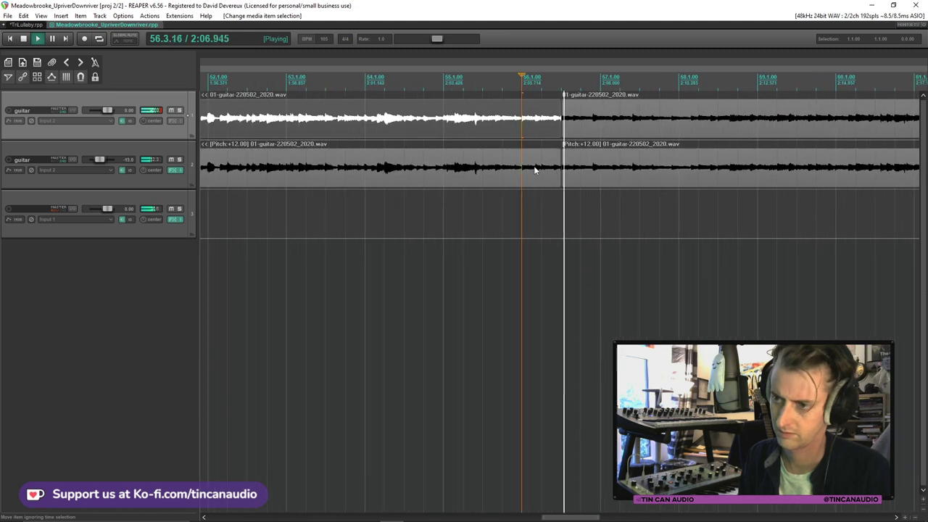
Extend the start of the last clips on both guitar tracks back to 56.2 to crossfade the join, and save the project
click(556, 117)
scroll(557, 117, up, 3)
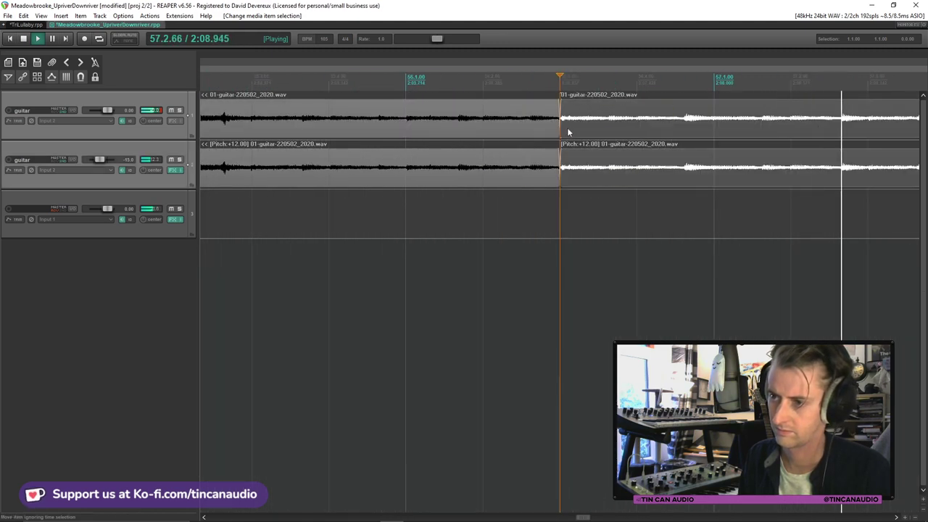
key(space)
ctrl+click(552, 168)
drag(555, 166, 581, 176)
click(565, 122)
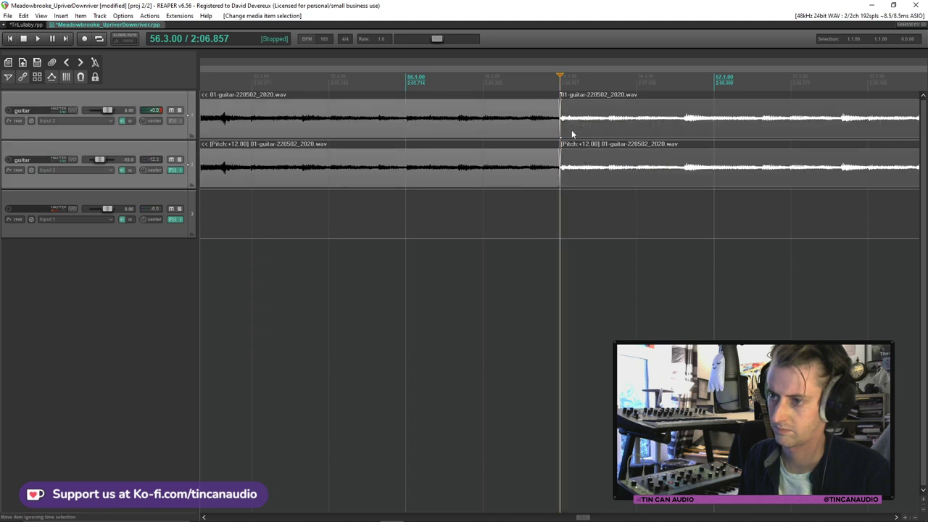
drag(560, 128, 514, 128)
click(543, 131)
key(space)
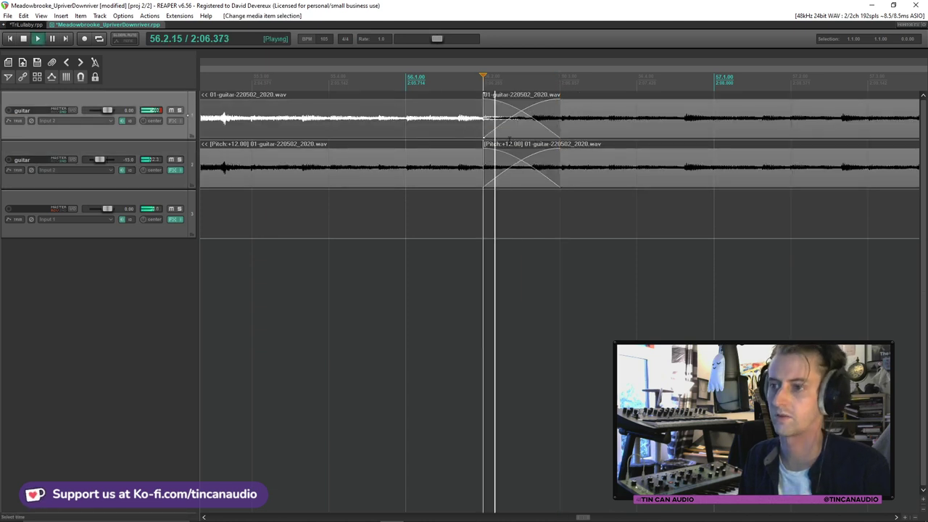
scroll(542, 131, down, 3)
key(ctrl+s)
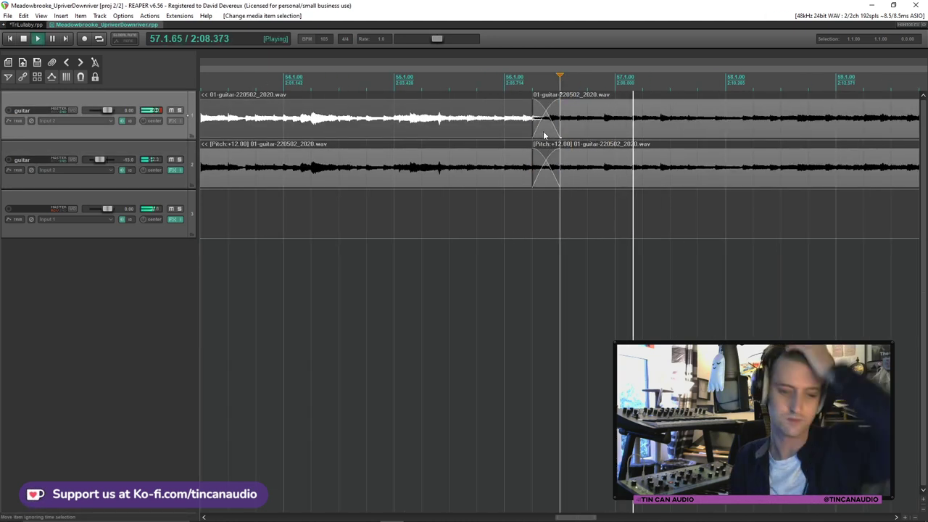
Listen through the last guitar clips after the crossfade and check the original guitar track's effects
scroll(544, 131, down, 4)
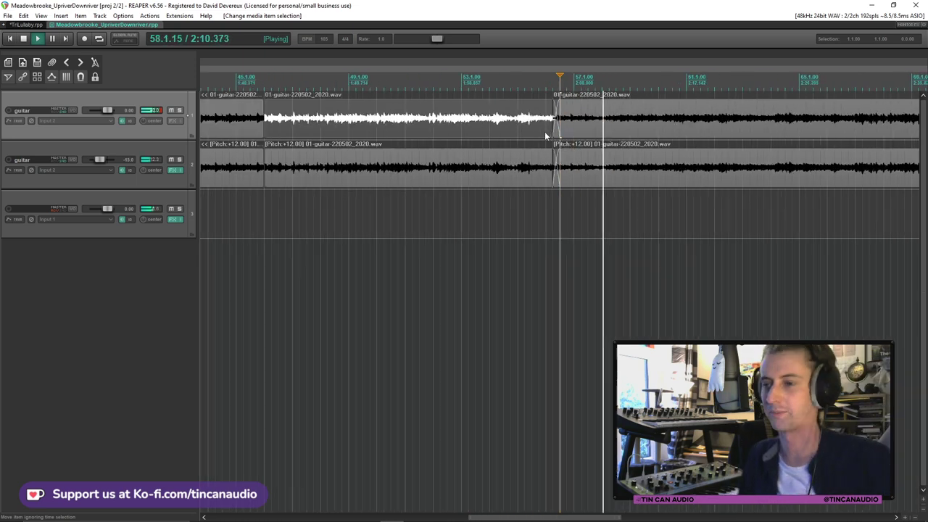
scroll(546, 134, down, 2)
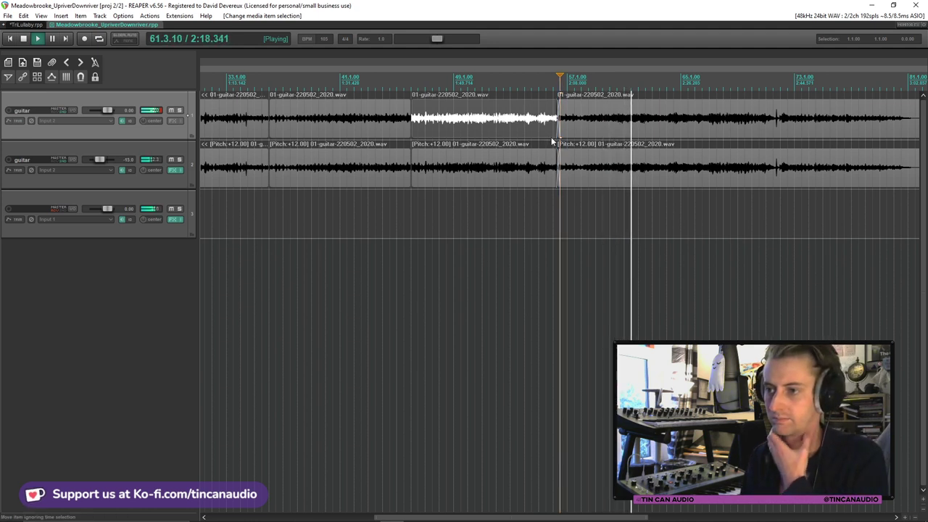
click(647, 118)
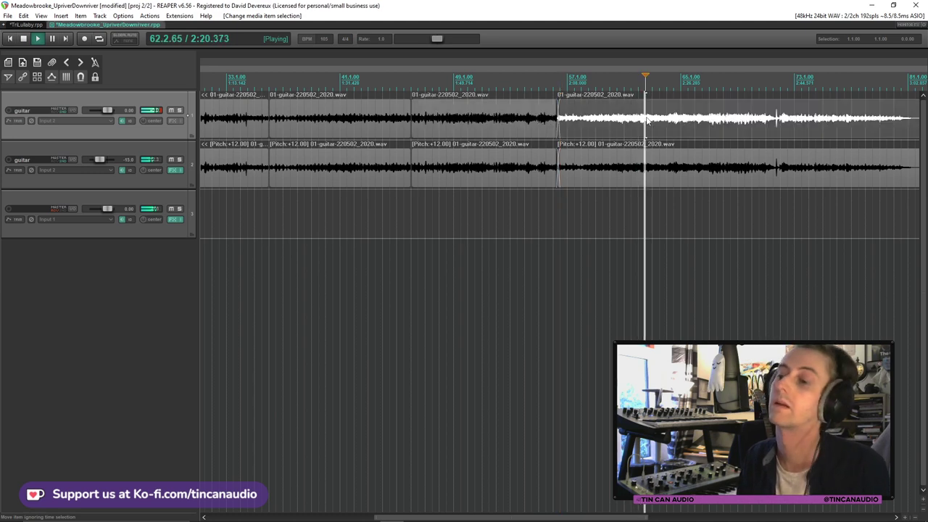
scroll(657, 130, up, 1)
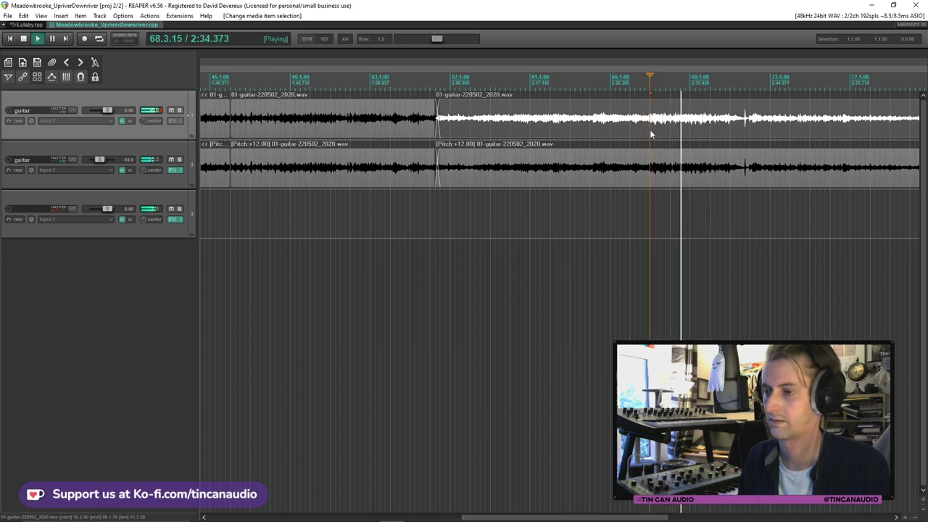
click(171, 121)
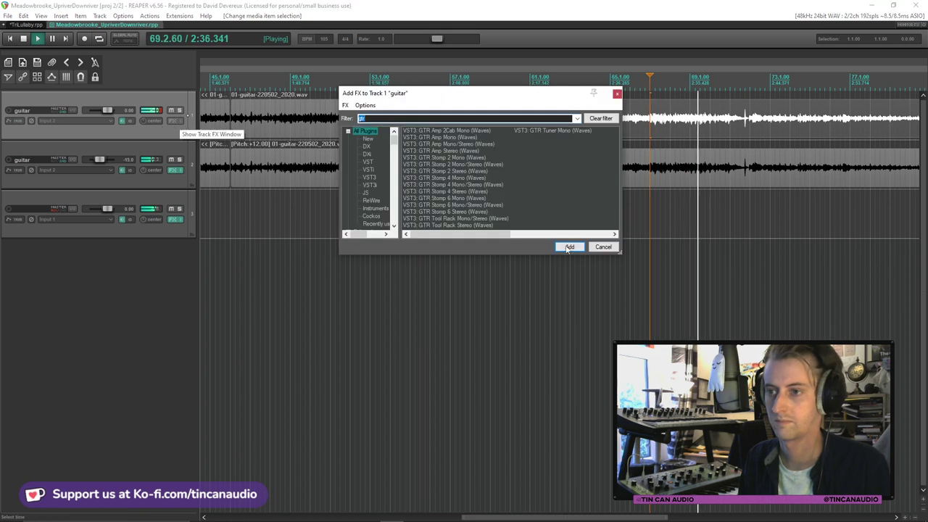
click(601, 245)
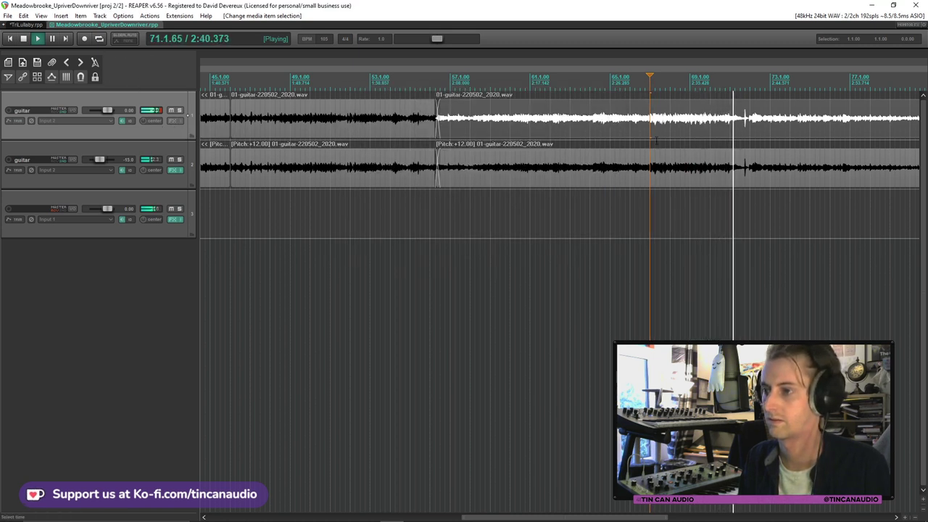
Select the last clips on both guitar tracks and split them at measure 71
click(729, 138)
ctrl+click(734, 176)
key(s)
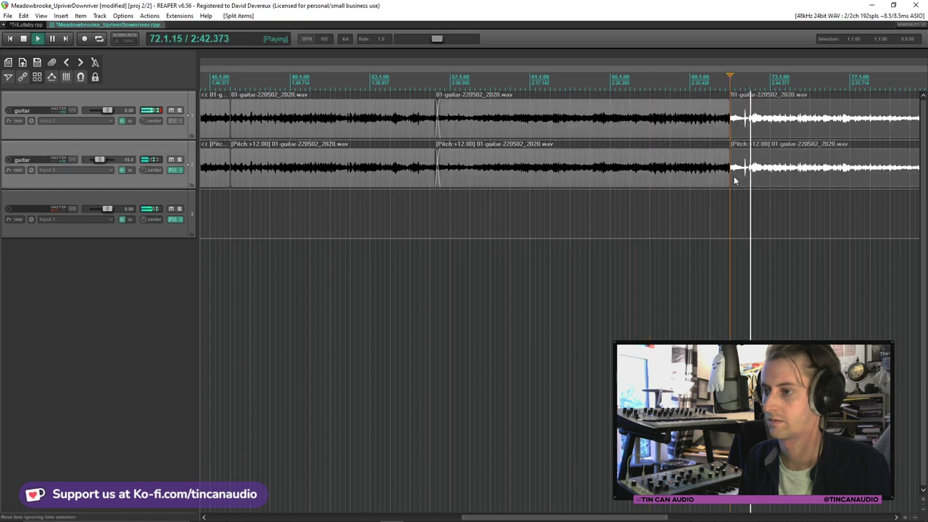
Trim one measure from the start of the split-off clips, move them back to measure 71 and save the project
click(756, 176)
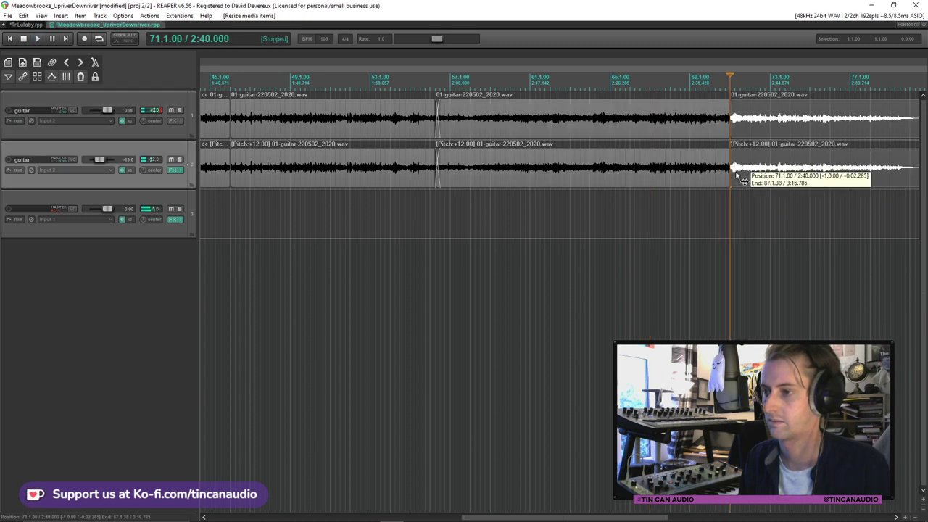
click(701, 161)
key(ctrl+s)
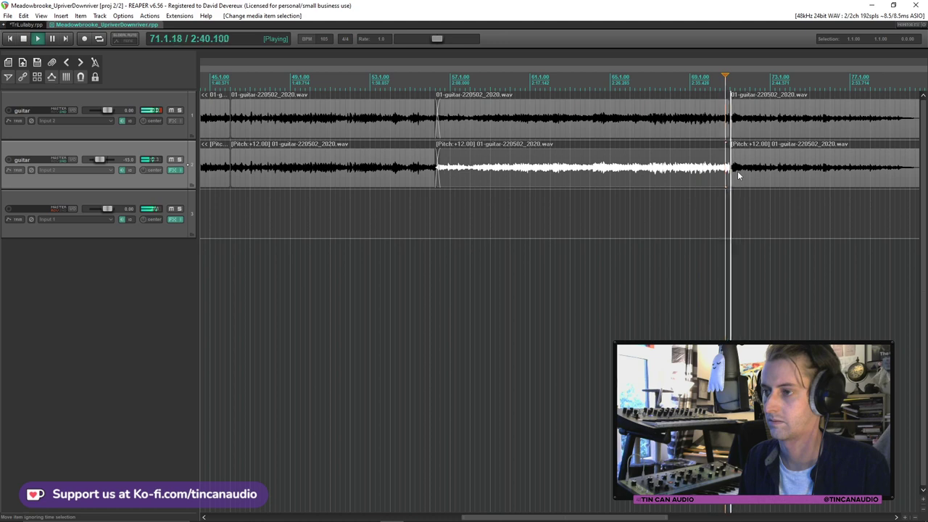
Try extending the last clips on both tracks back to 70.4 as a crossfade, audition the join and undo the extension
scroll(737, 170, up, 5)
drag(567, 171, 569, 172)
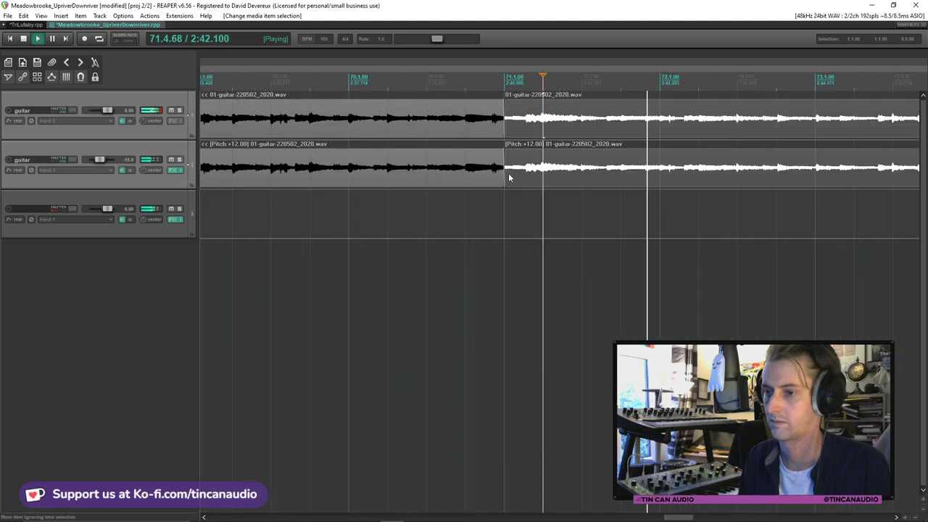
drag(507, 172, 469, 178)
click(478, 182)
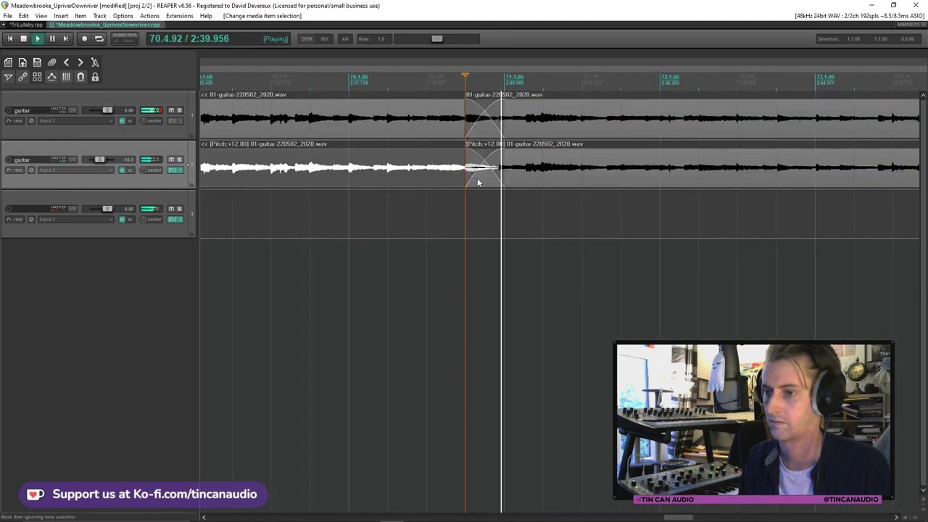
key(space)
key(ctrl+z)
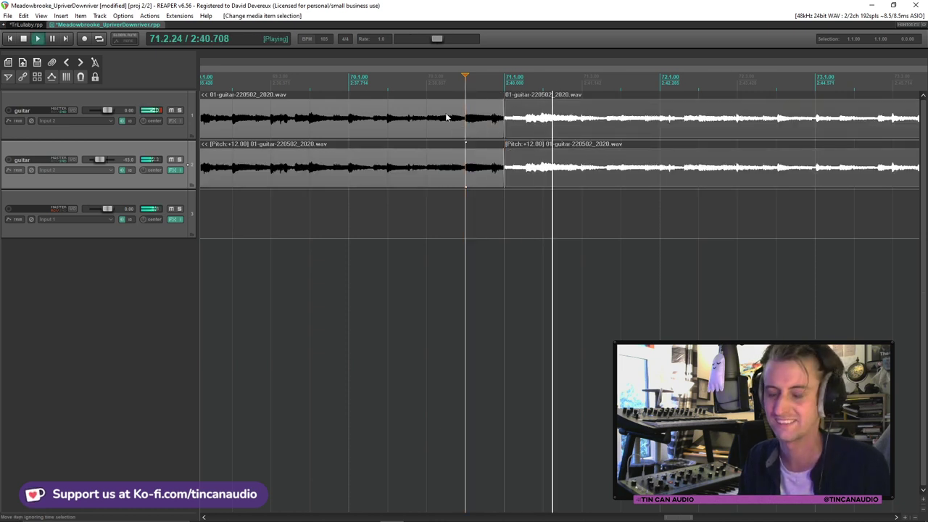
scroll(428, 112, down, 1)
scroll(428, 112, down, 1)
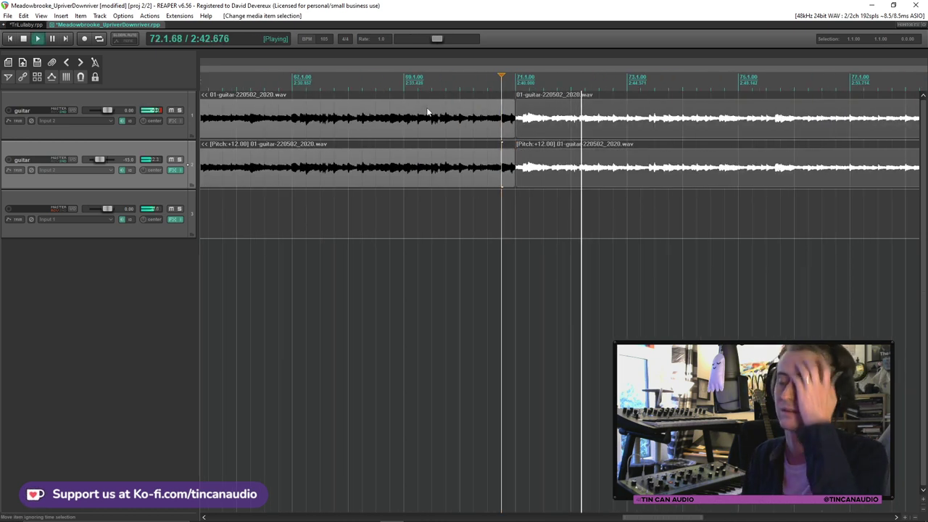
Split the last clips on both guitar tracks at 73.3, shorten the earlier pieces to end at 72.3 and audition the cut
scroll(551, 126, down, 1)
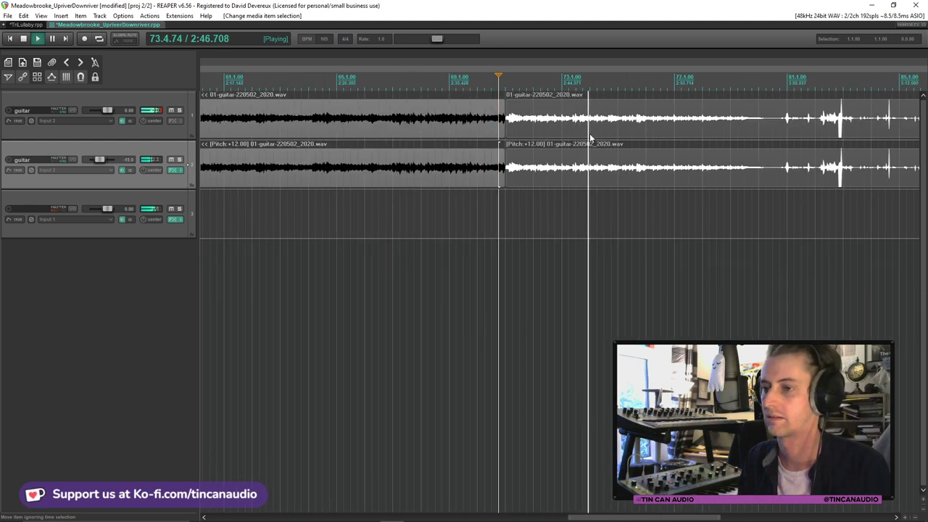
click(562, 127)
scroll(558, 145, up, 2)
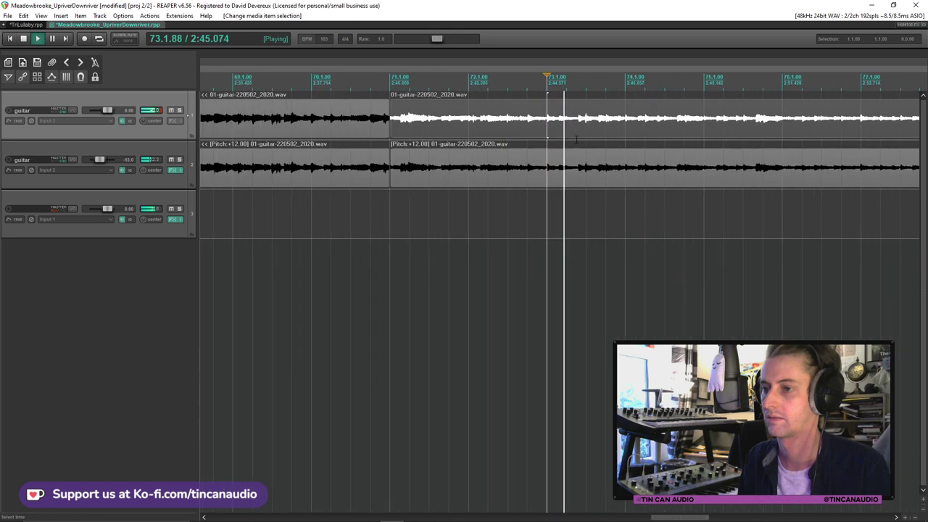
key(s)
drag(583, 174, 508, 163)
key(space)
click(508, 135)
key(space)
key(space)
Select the remaining clips on both guitar tracks, move them back to 72.3 and play across the join
click(642, 123)
click(638, 119)
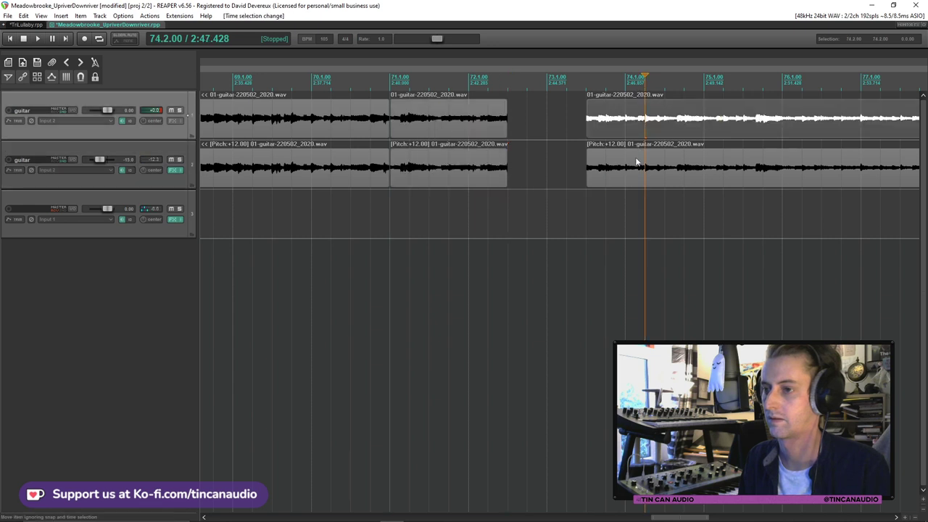
ctrl+click(637, 165)
drag(638, 165, 572, 165)
click(488, 124)
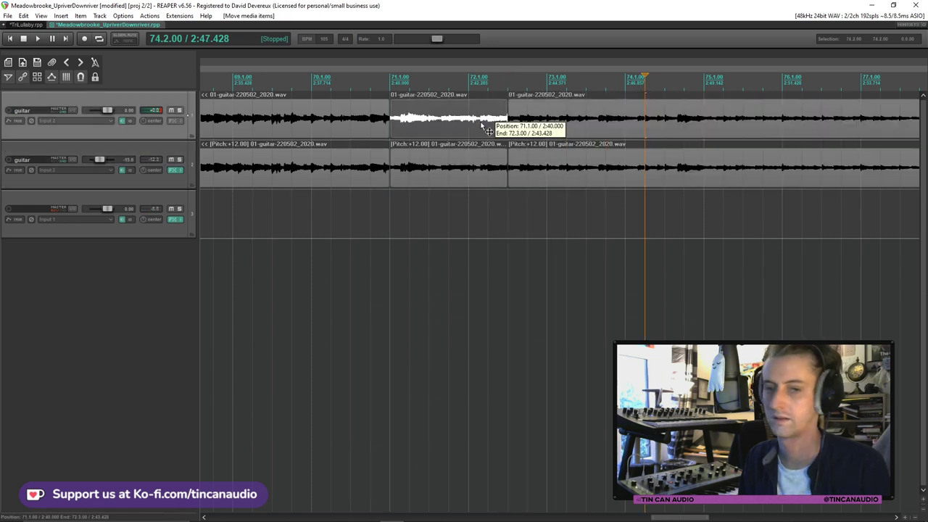
key(space)
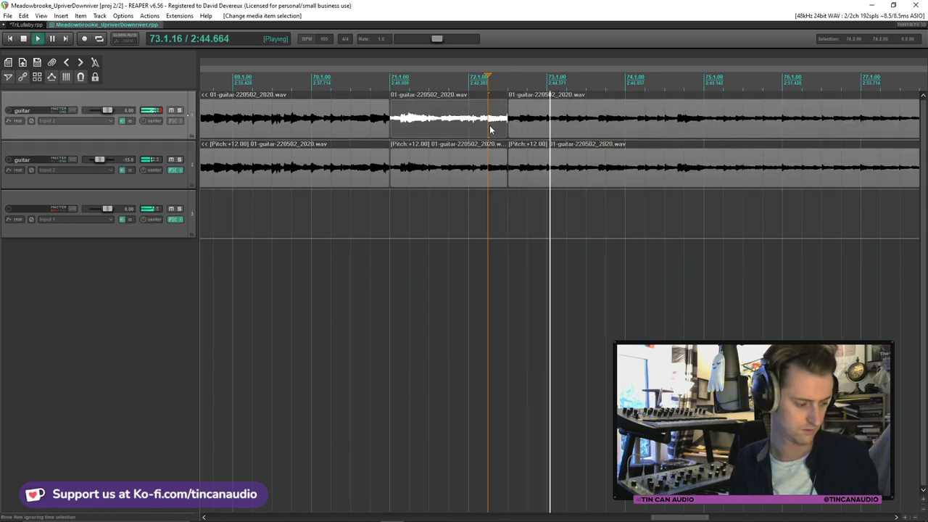
Split the last clips on both guitar tracks at measure 74, cut 1.5 measures there, close the gap and play the join
scroll(697, 126, down, 3)
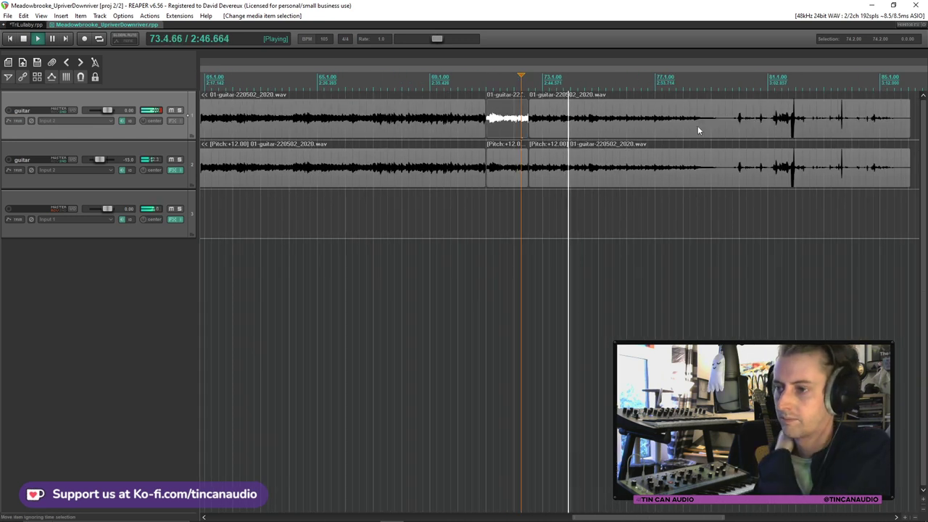
click(656, 134)
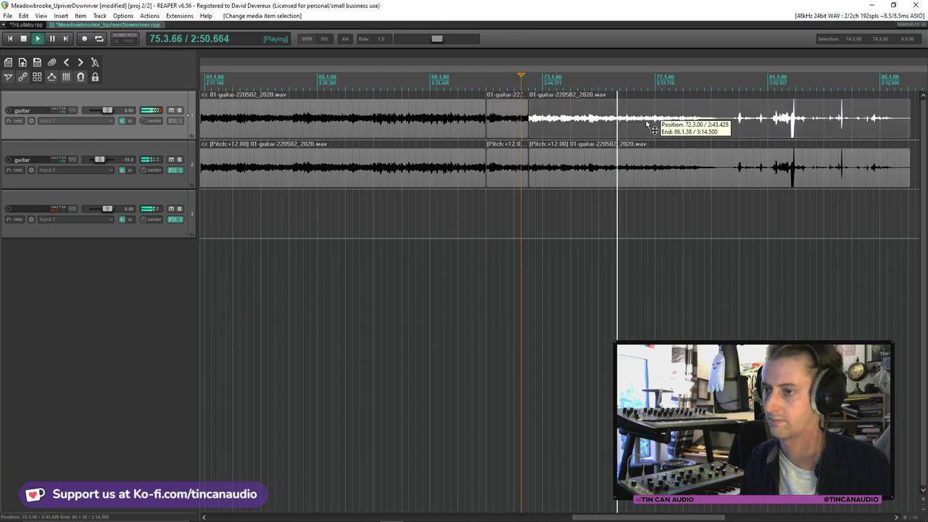
click(559, 128)
scroll(573, 133, up, 3)
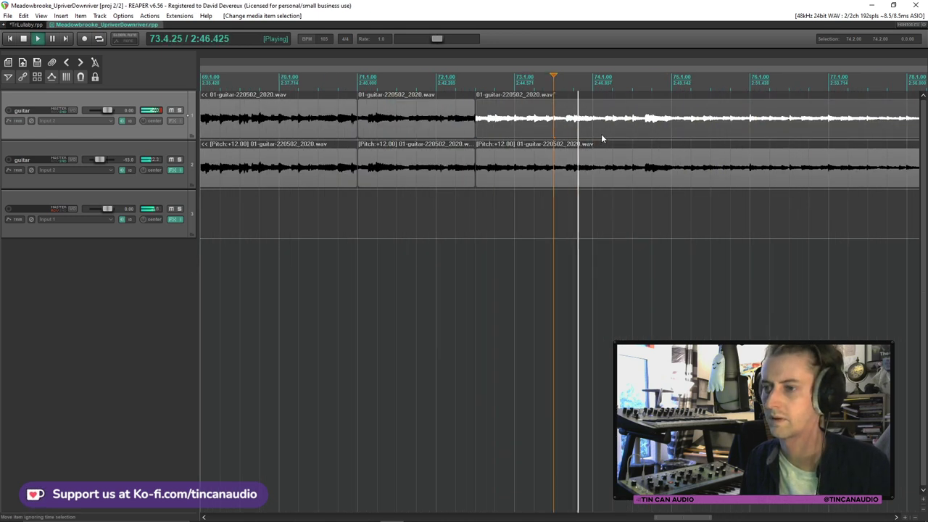
ctrl+click(602, 174)
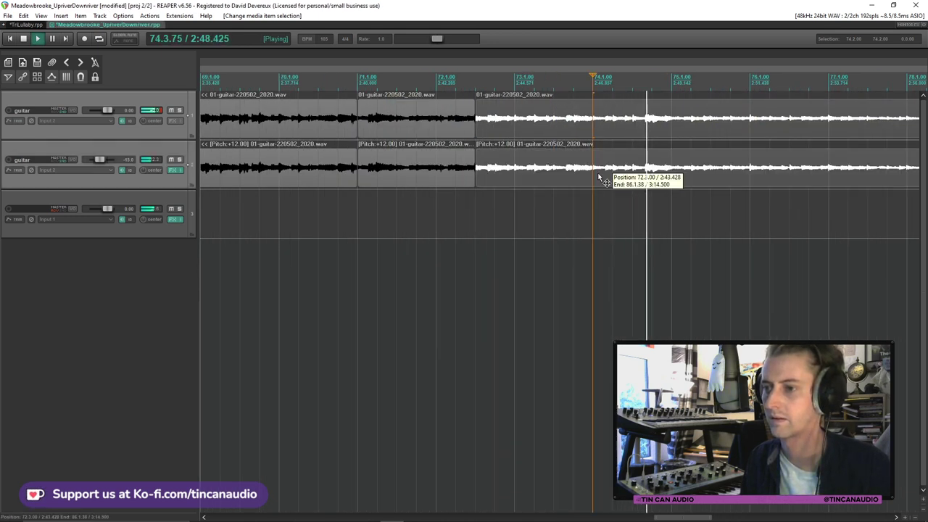
key(s)
mouse_move(593, 174)
mouse_down()
mouse_move(711, 174)
mouse_move(604, 168)
mouse_up()
key(space)
click(565, 124)
scroll(565, 123, down, 2)
key(space)
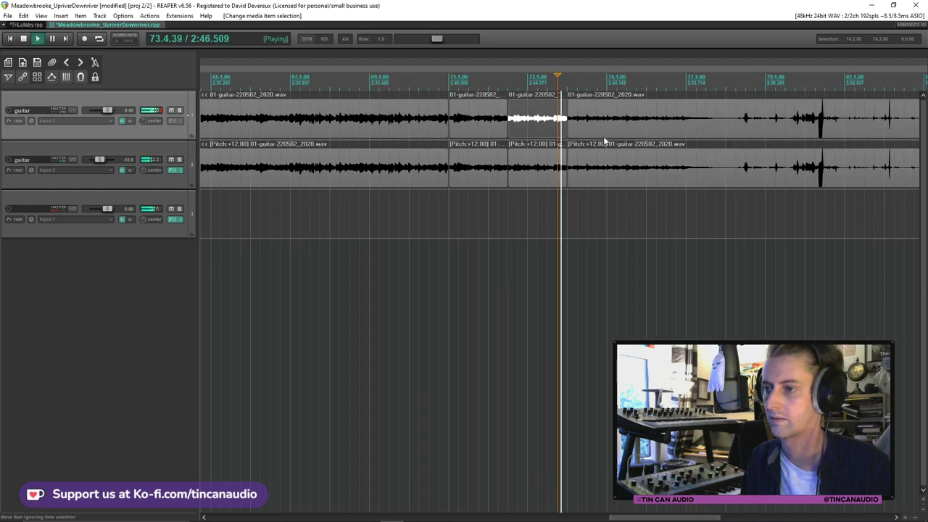
Split the last clips on both guitar tracks at measure 77 and delete everything after it
click(694, 125)
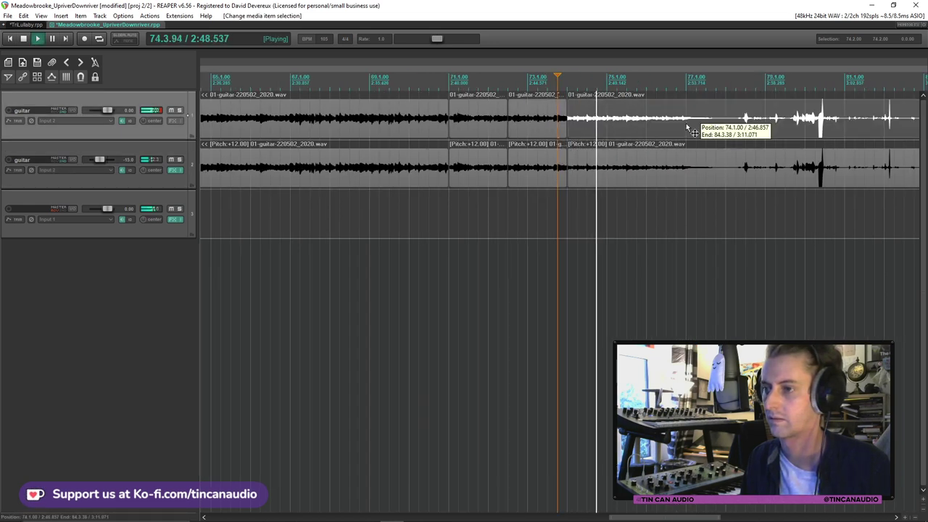
ctrl+click(700, 165)
scroll(707, 156, down, 2)
scroll(595, 155, up, 3)
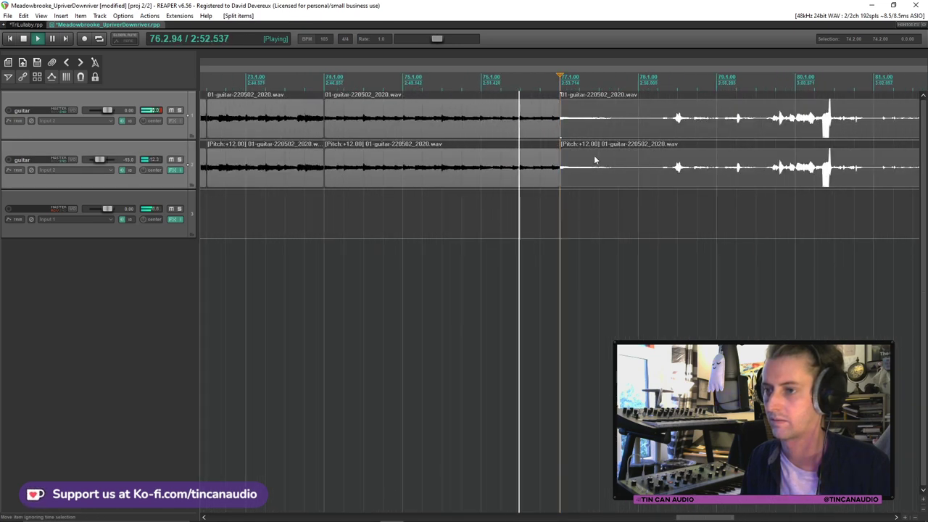
scroll(594, 155, down, 2)
key(space)
key(Delete)
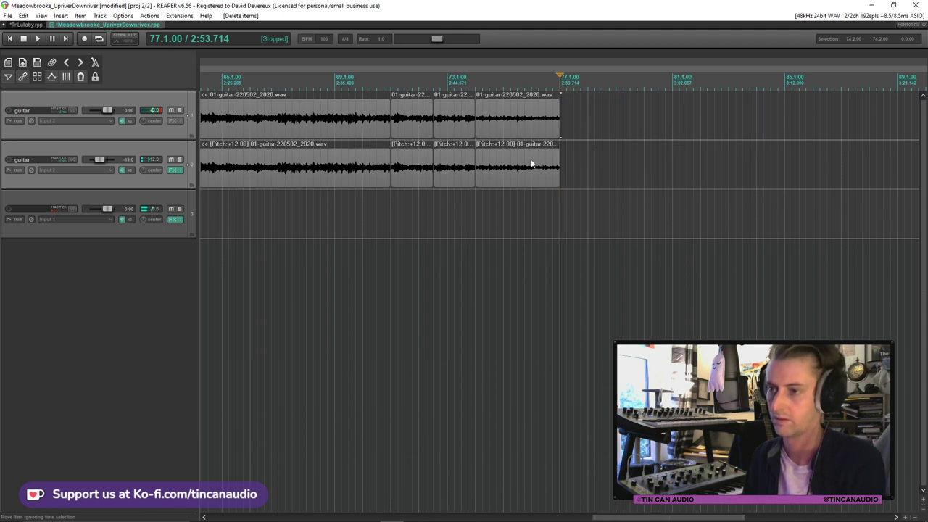
Place the edit cursor at the start of the first guitar clip at measure 5 and save the project
scroll(475, 171, down, 1)
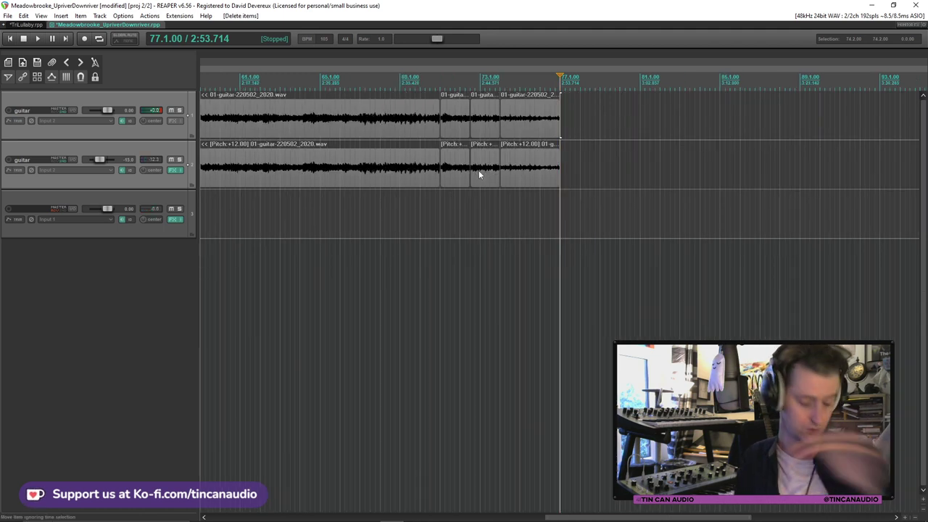
scroll(423, 181, down, 3)
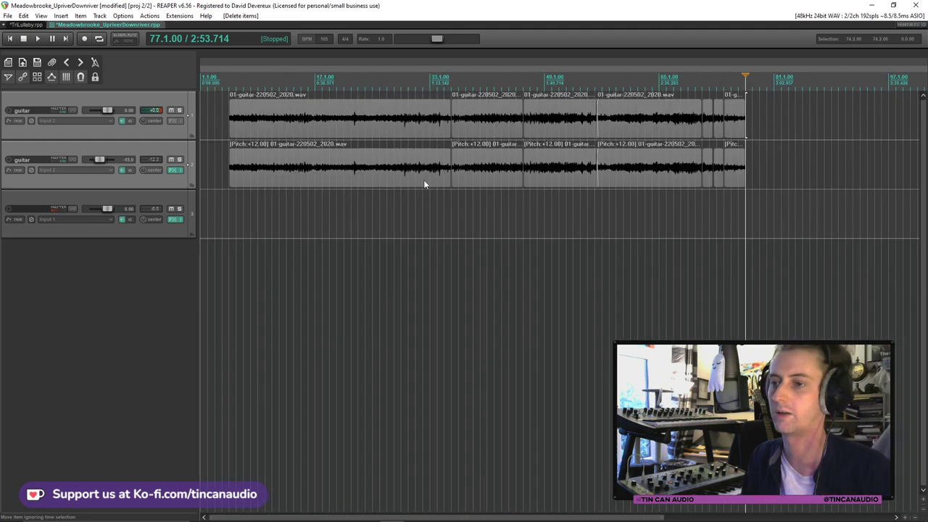
scroll(302, 123, down, 2)
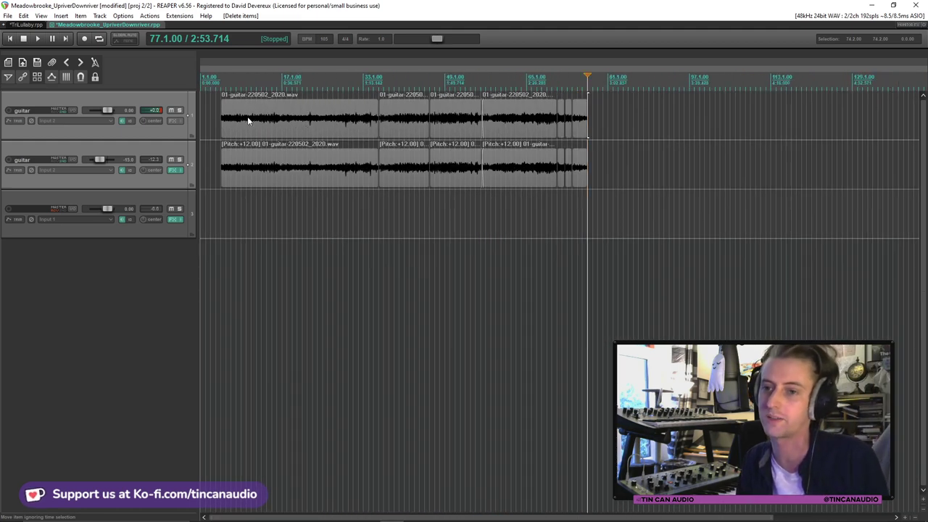
click(225, 122)
key(ctrl+s)
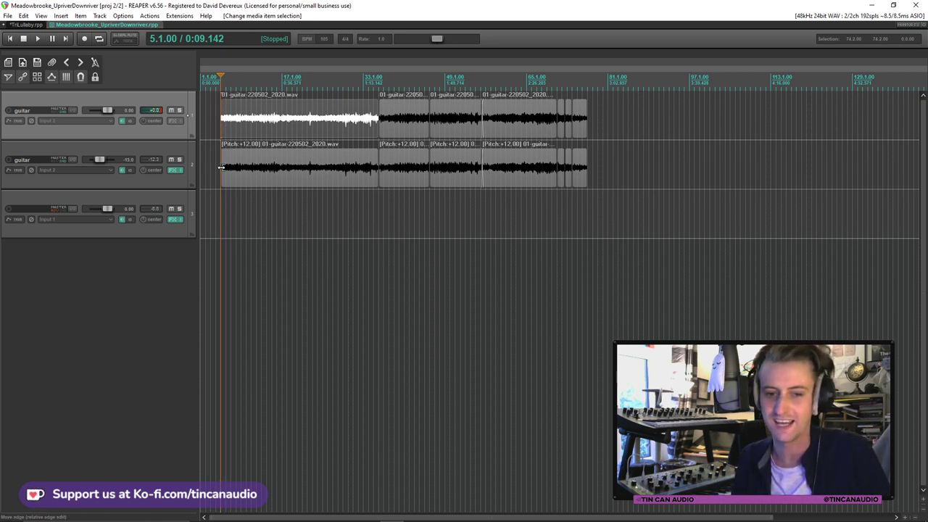
Name the unnamed third track verb
double_click(45, 209)
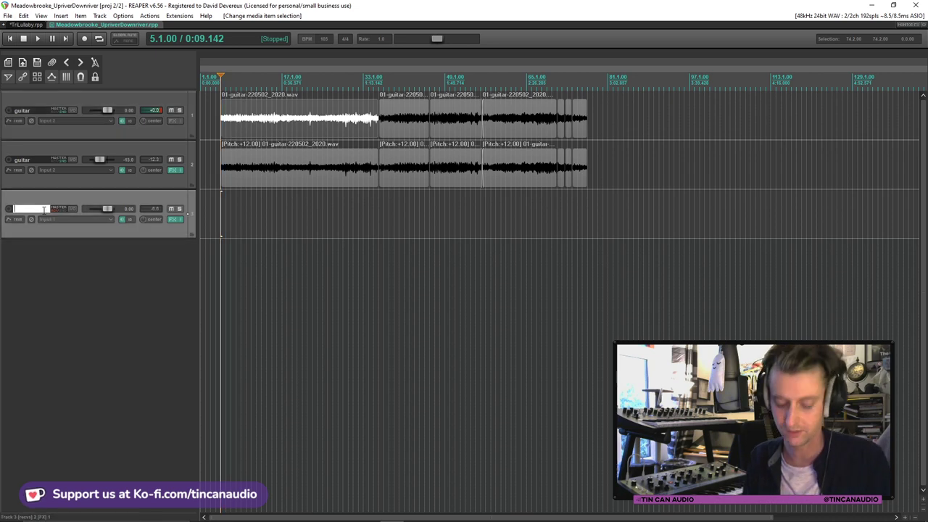
text(verb)
key(Return)
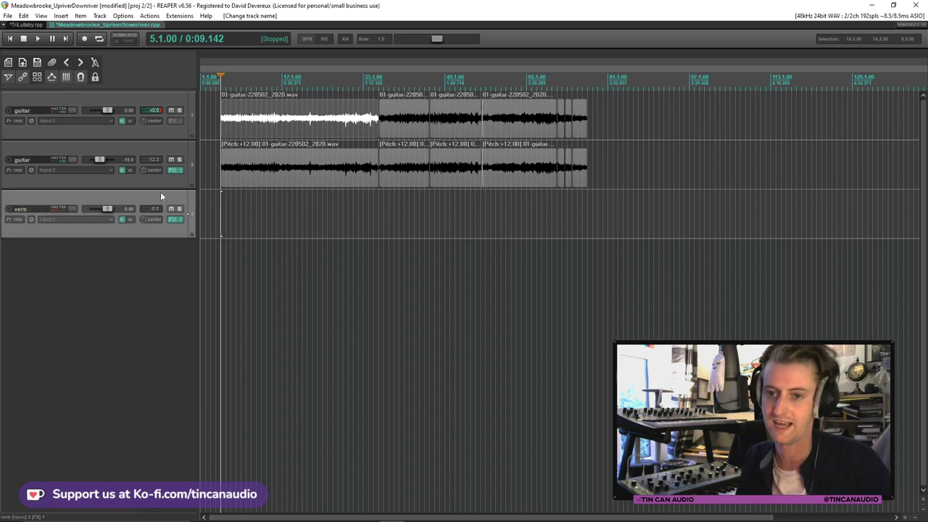
Play the guitar from its beginning, and again from the second clip at measure 36
key(space)
scroll(456, 122, up, 3)
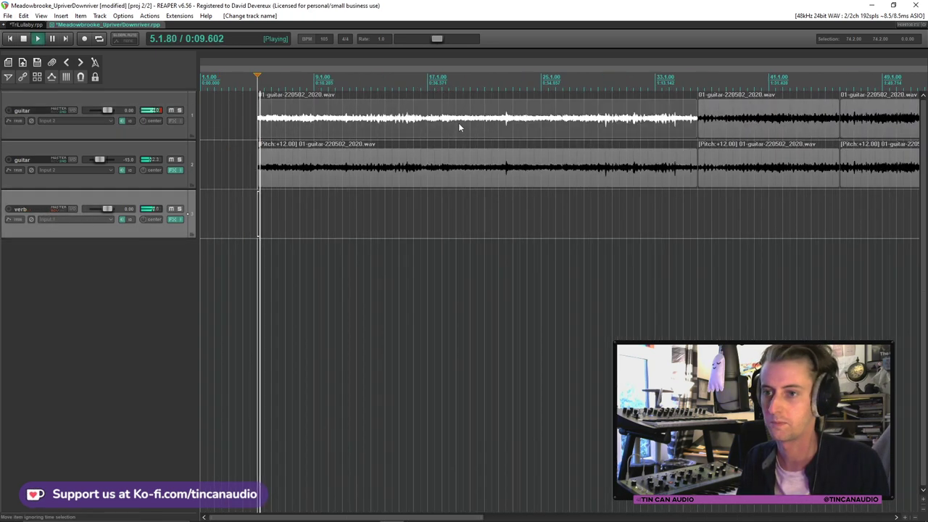
scroll(458, 125, down, 2)
click(458, 125)
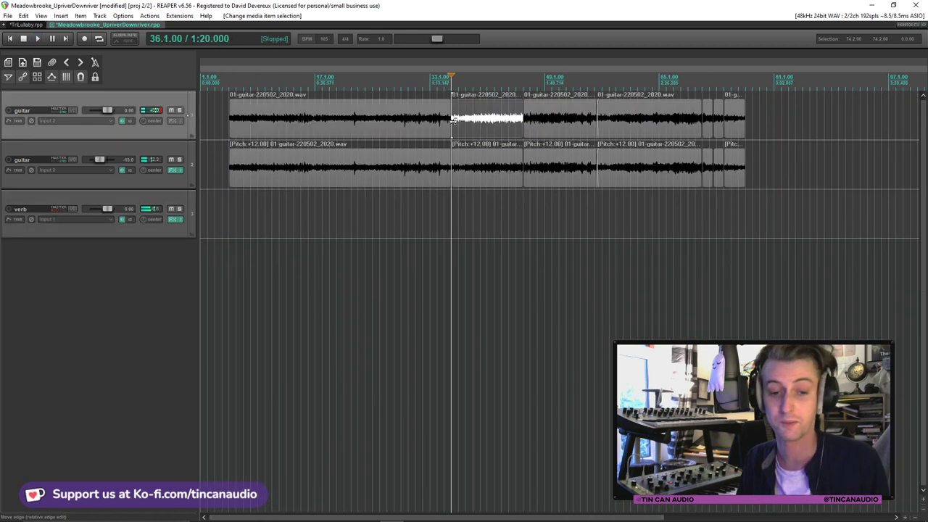
scroll(494, 149, up, 3)
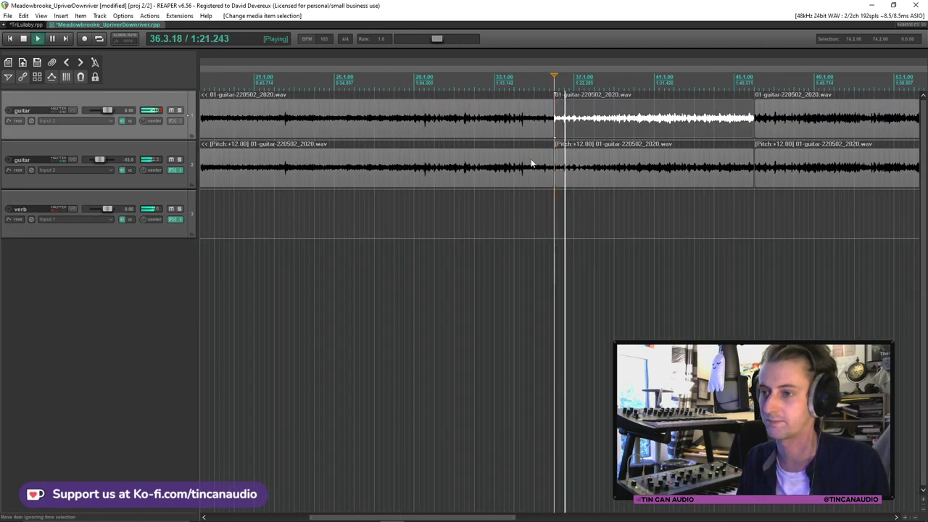
Select the clips starting at measure 36 on both guitar tracks and split them at measure 38
ctrl+click(602, 166)
click(591, 127)
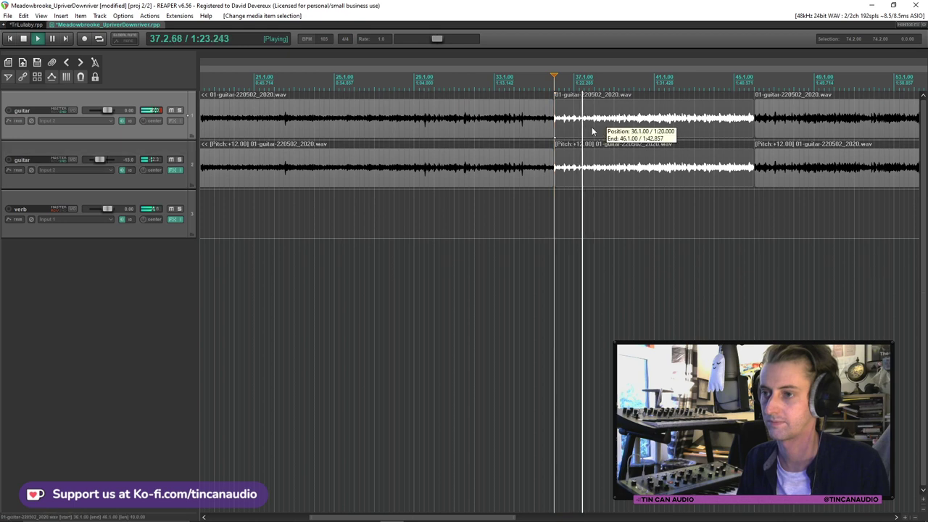
scroll(610, 137, up, 2)
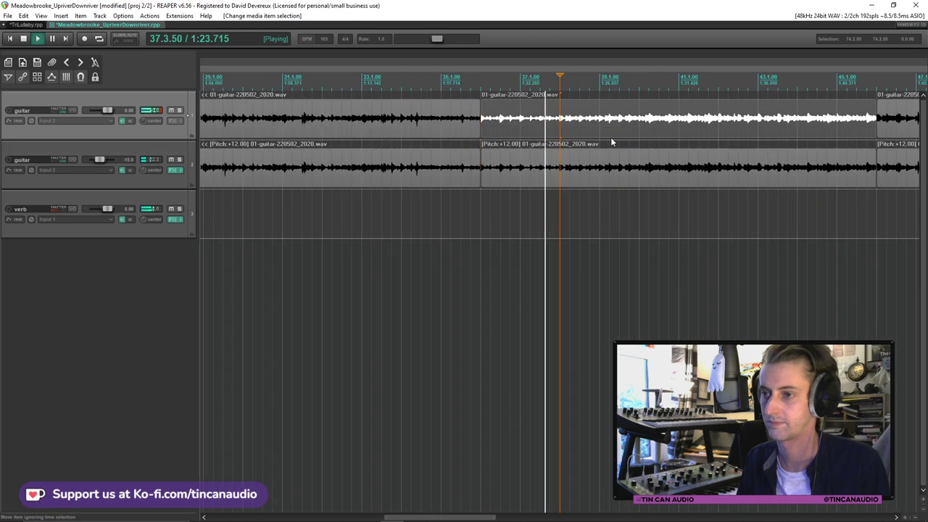
ctrl+click(564, 179)
key(s)
scroll(579, 171, down, 5)
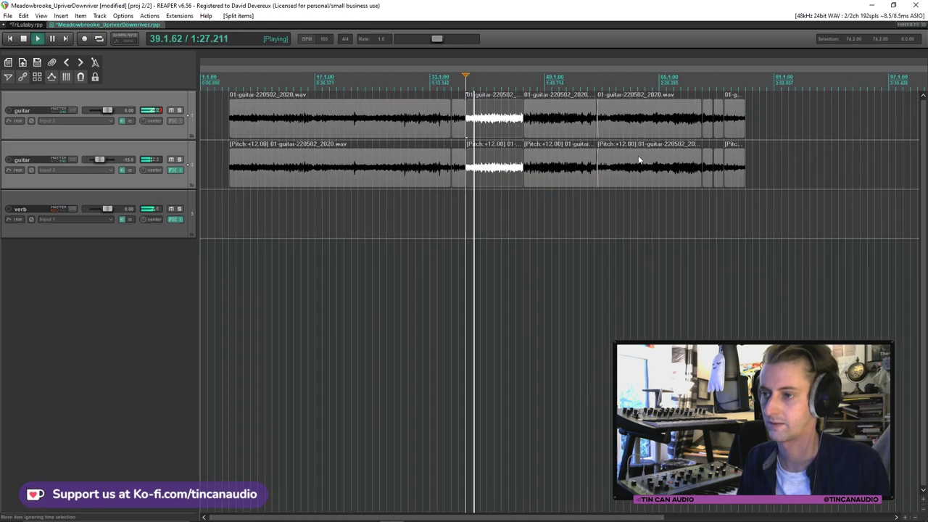
Copy all clips from measure 36 to the end on both guitar tracks and paste them at measure 77
shift+click(736, 169)
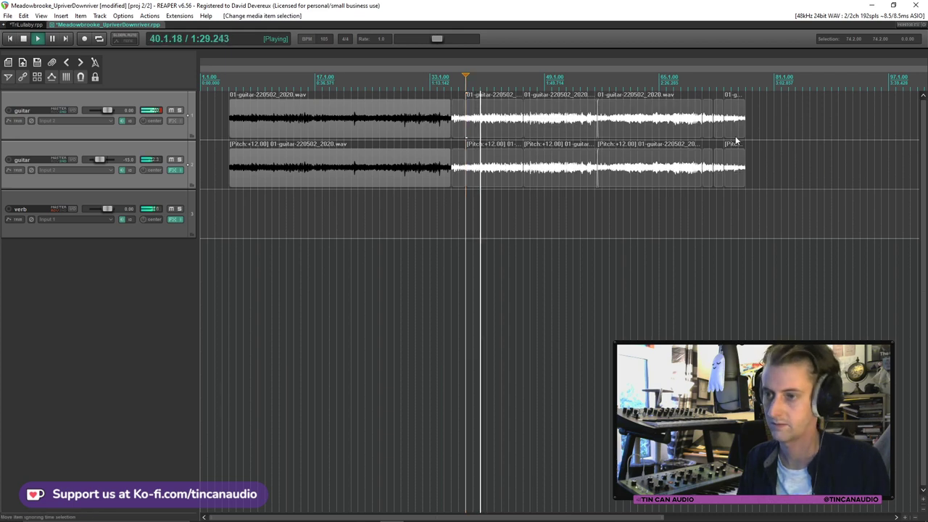
key(space)
click(742, 133)
key(ctrl+v)
scroll(746, 137, up, 3)
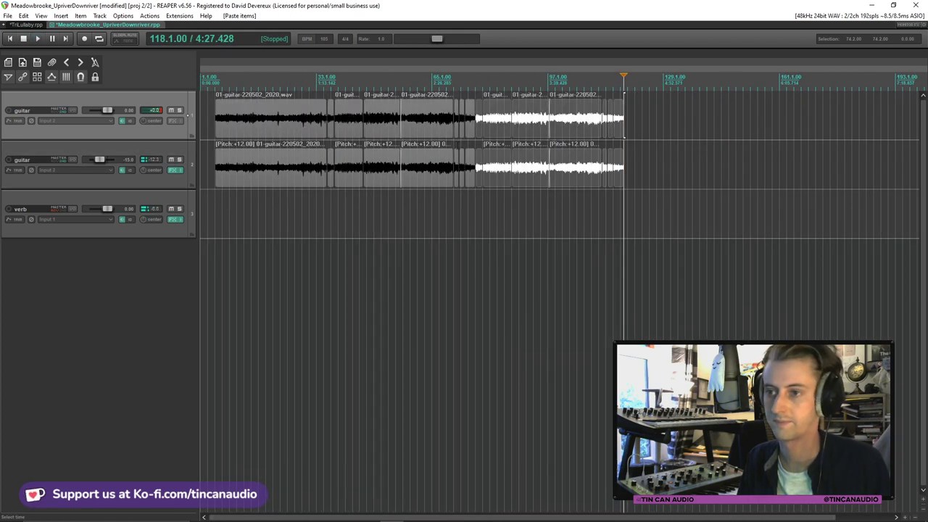
Audition the join at measure 77 and the short clips leading up to it from measure 71
click(468, 123)
scroll(469, 123, up, 6)
key(space)
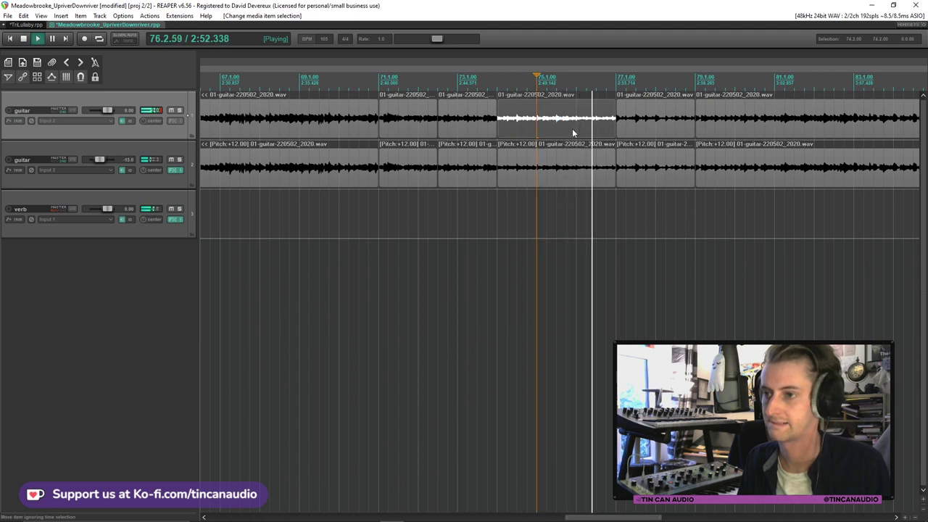
click(623, 132)
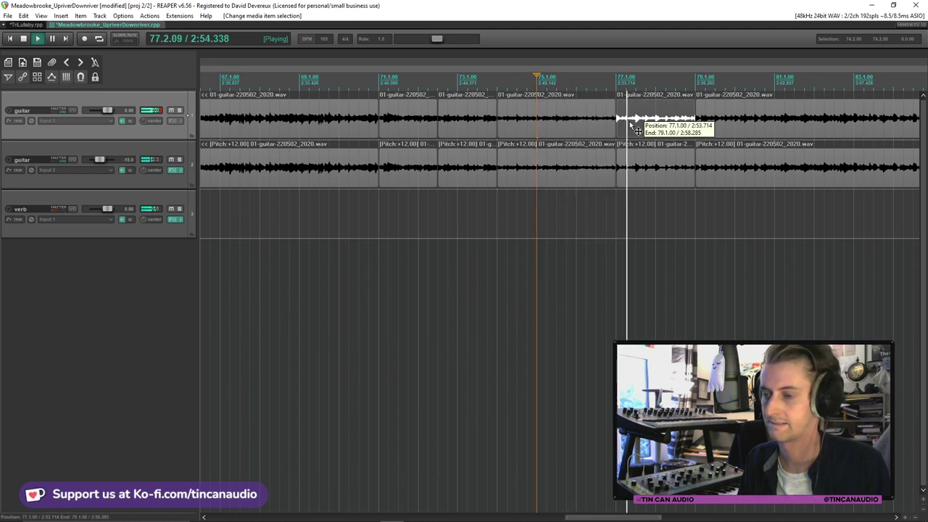
click(458, 128)
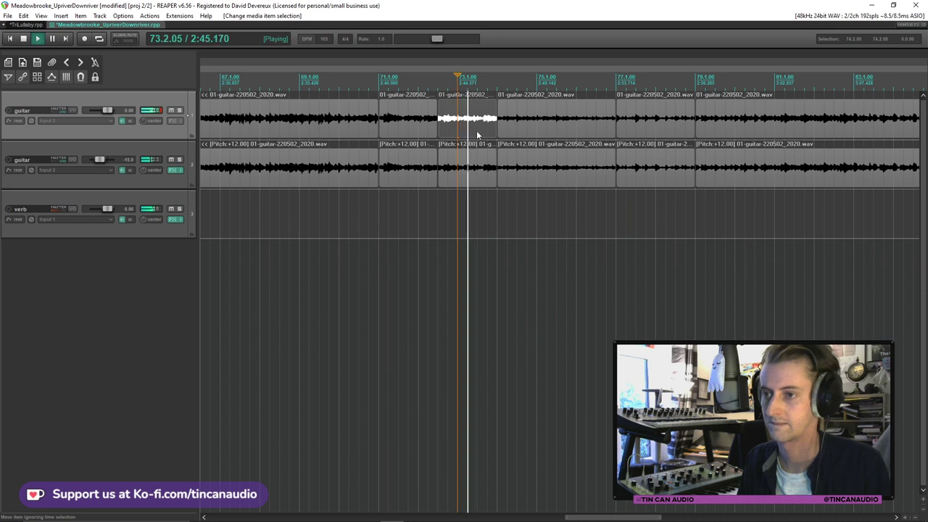
click(384, 130)
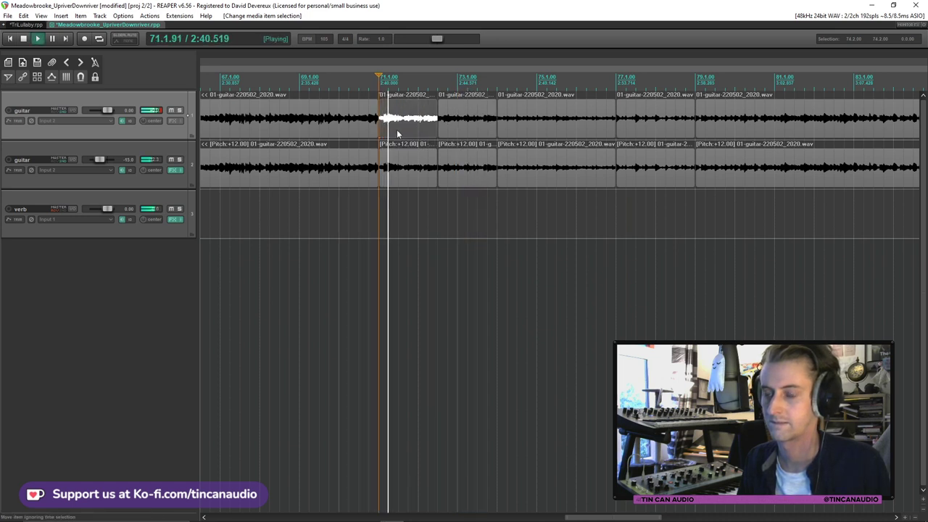
Delete the clips between 72.3 and measure 77 on both guitar tracks
key(space)
click(447, 135)
shift+click(510, 160)
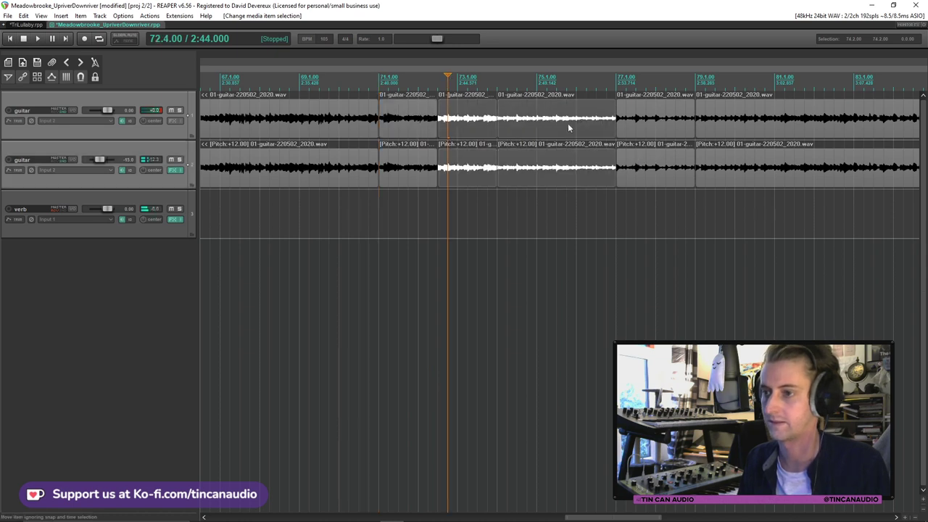
key(Delete)
Select all the pasted clips on both guitar tracks and move them back to 72.3 to close the gap
click(670, 119)
scroll(663, 125, down, 5)
scroll(656, 142, up, 2)
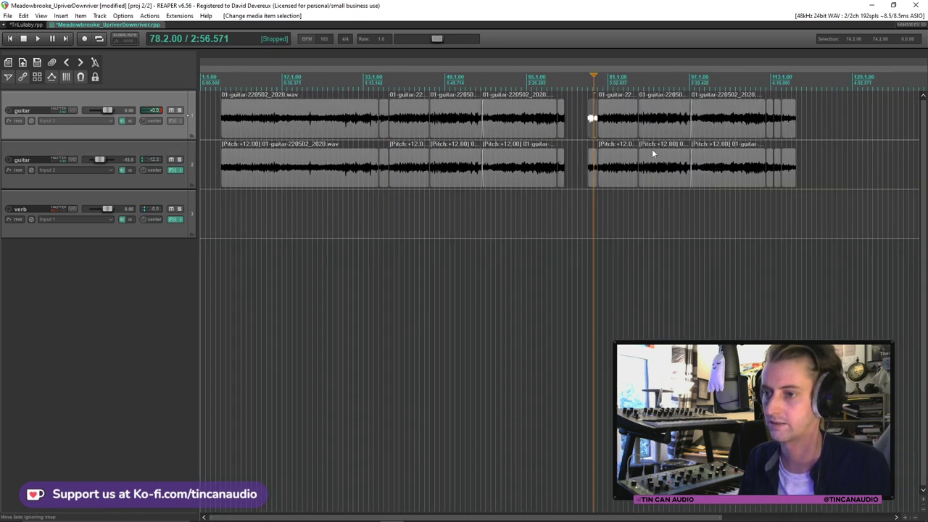
click(790, 171)
scroll(605, 172, up, 3)
drag(544, 171, 455, 168)
Play across the new join at 72.3 and examine the clip edges closely
click(426, 165)
key(space)
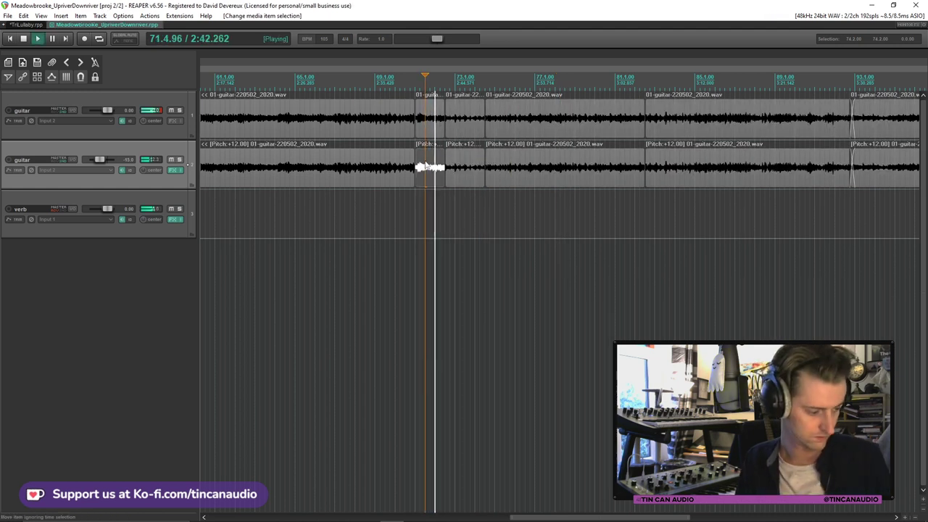
scroll(515, 182, up, 5)
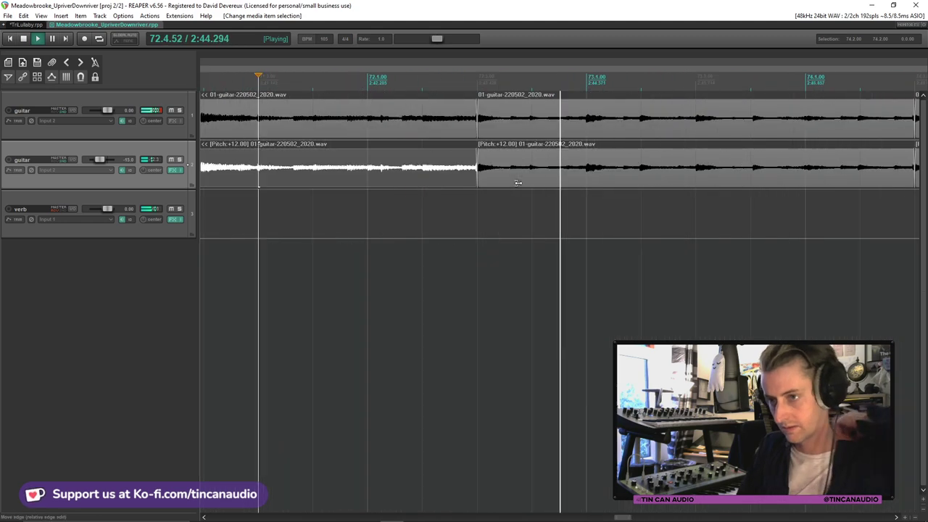
Try a crossfade between 72.2 and 72.3 on both guitar tracks, then return the clip starts to 72.3
click(517, 182)
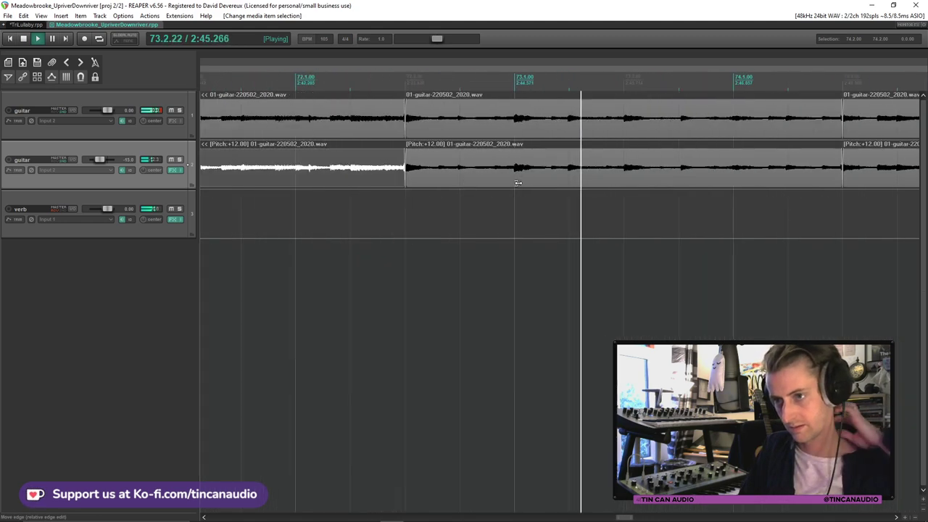
ctrl+click(440, 120)
drag(426, 122, 386, 131)
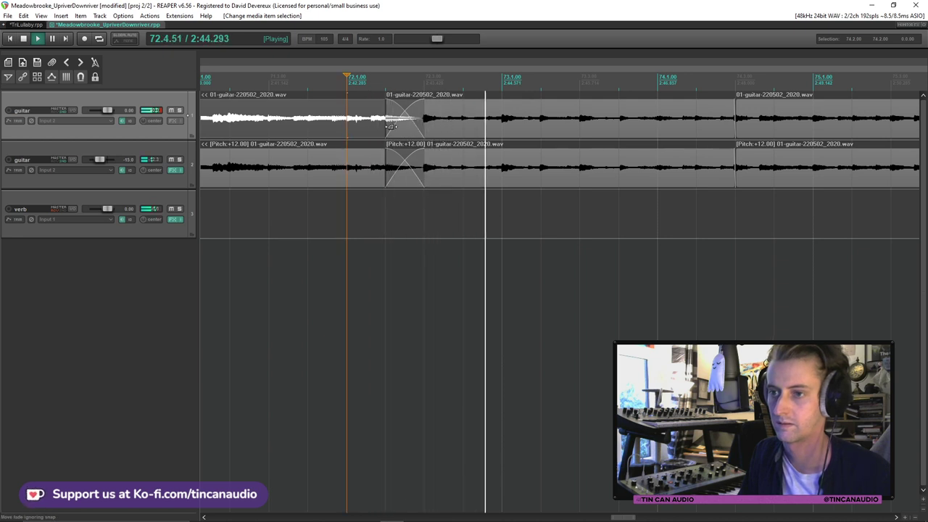
click(463, 168)
ctrl+click(463, 120)
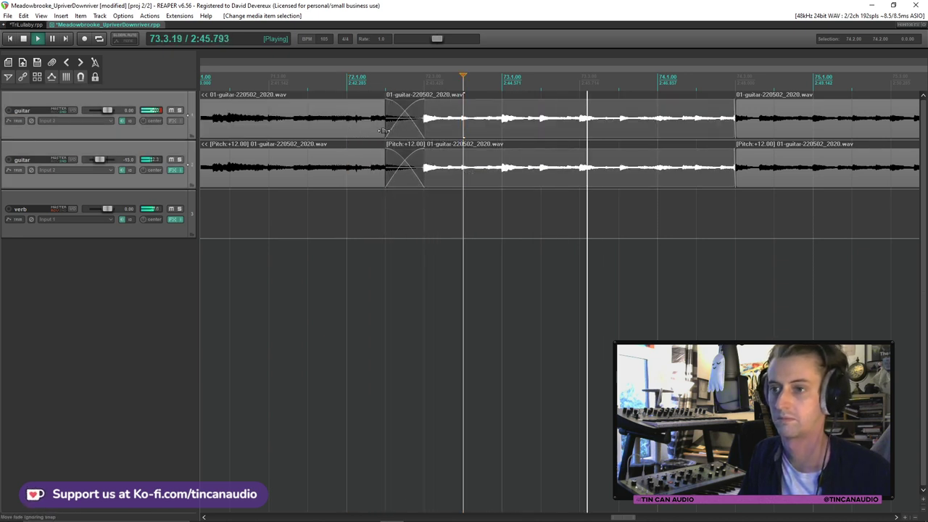
drag(386, 131, 422, 123)
click(419, 120)
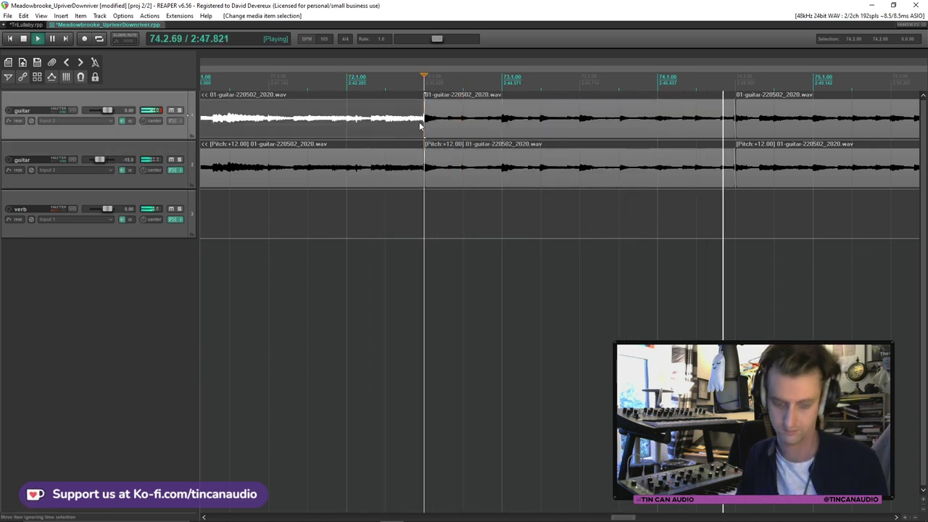
Review the whole arrangement, stop playback and save the project
key(ctrl+s)
scroll(469, 148, down, 8)
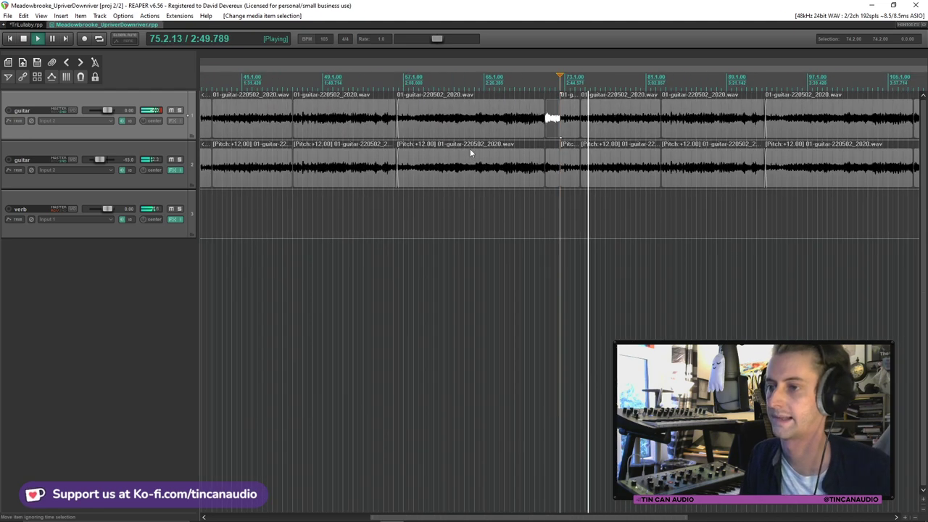
scroll(470, 148, down, 3)
scroll(469, 148, up, 2)
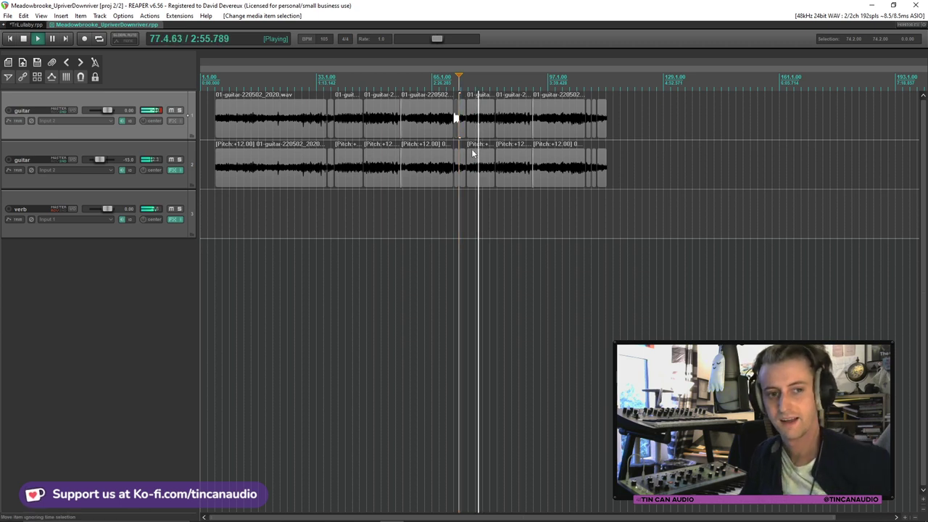
key(space)
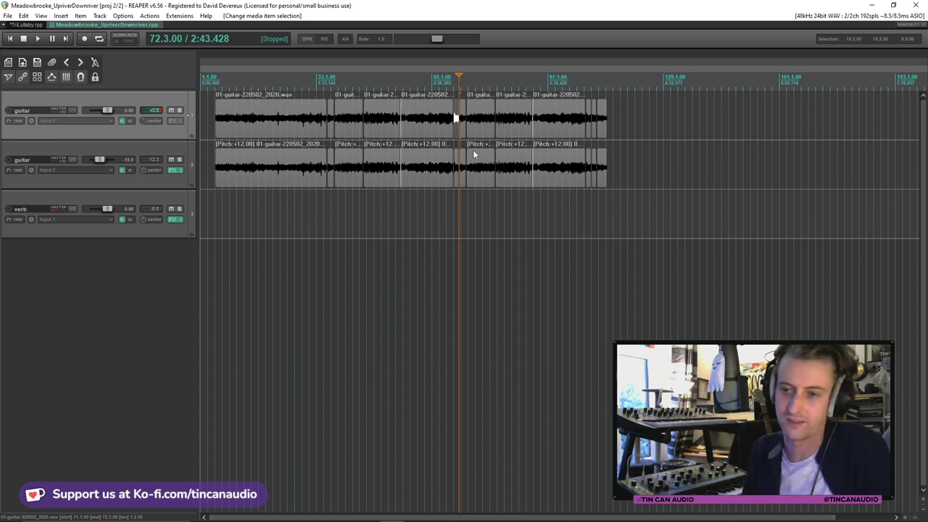
click(256, 129)
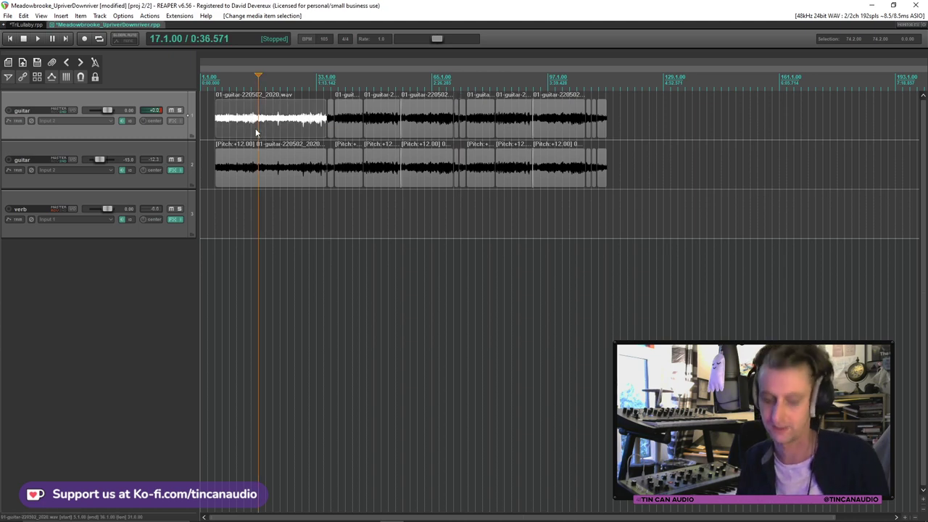
key(ctrl+s)
Audition the opening of the first guitar clips from measure 5 and save the project
click(231, 138)
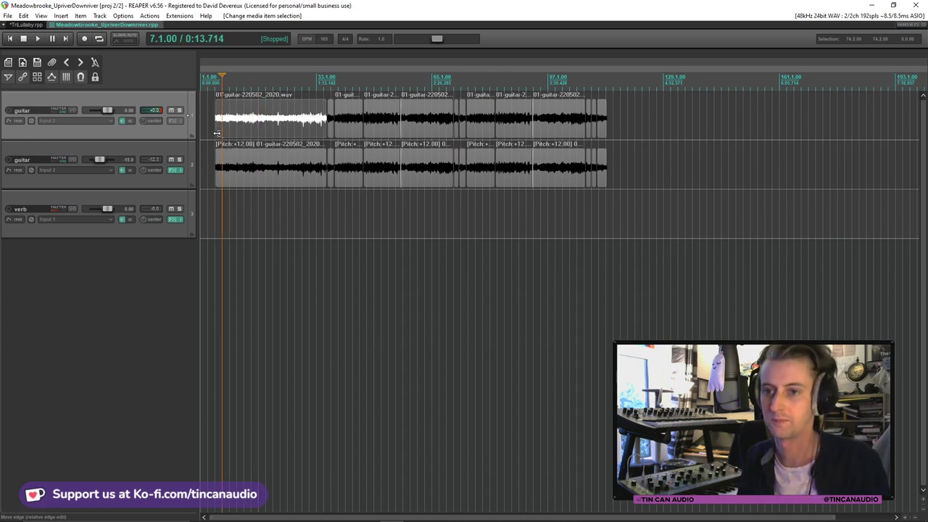
click(223, 137)
scroll(267, 168, up, 3)
key(space)
scroll(268, 168, up, 6)
scroll(366, 130, down, 3)
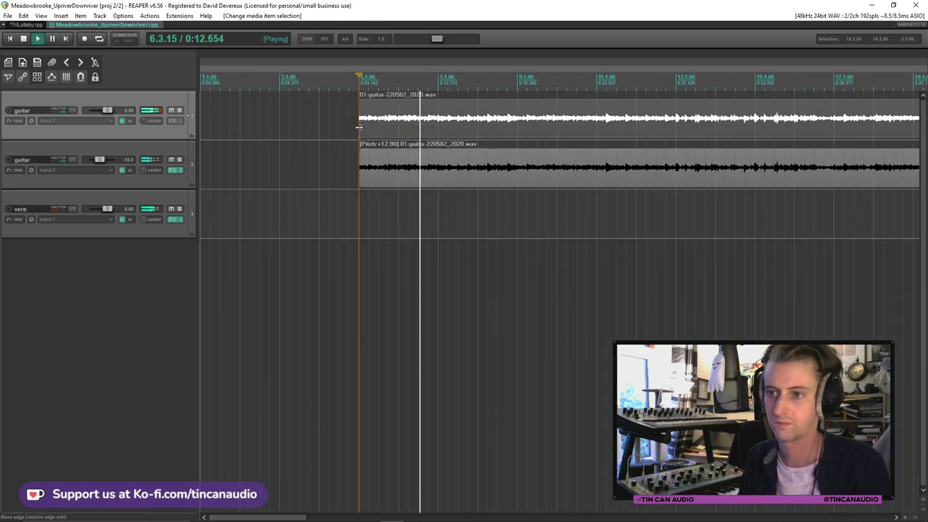
click(375, 127)
key(space)
key(ctrl+s)
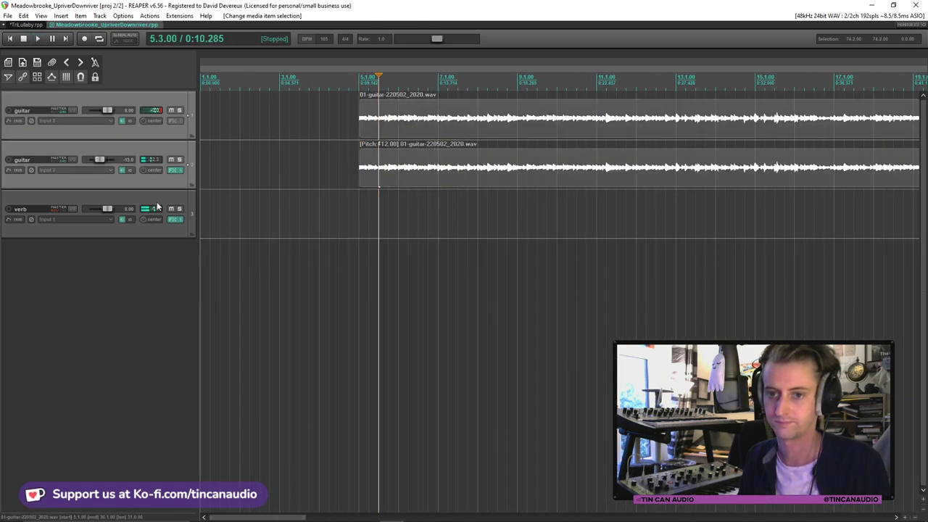
Insert a new track between the octave-up guitar and verb tracks and add the VST3i sforzando instrument to it
click(152, 183)
key(ctrl+t)
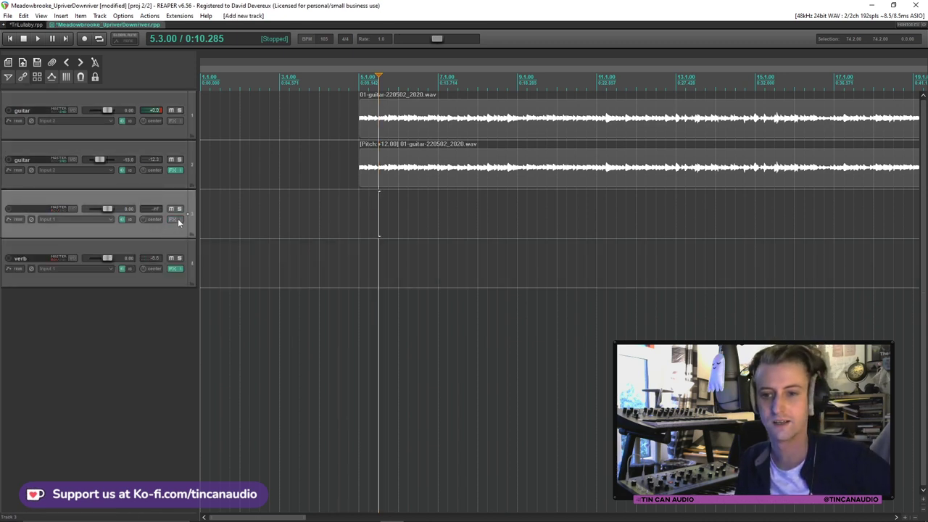
click(172, 218)
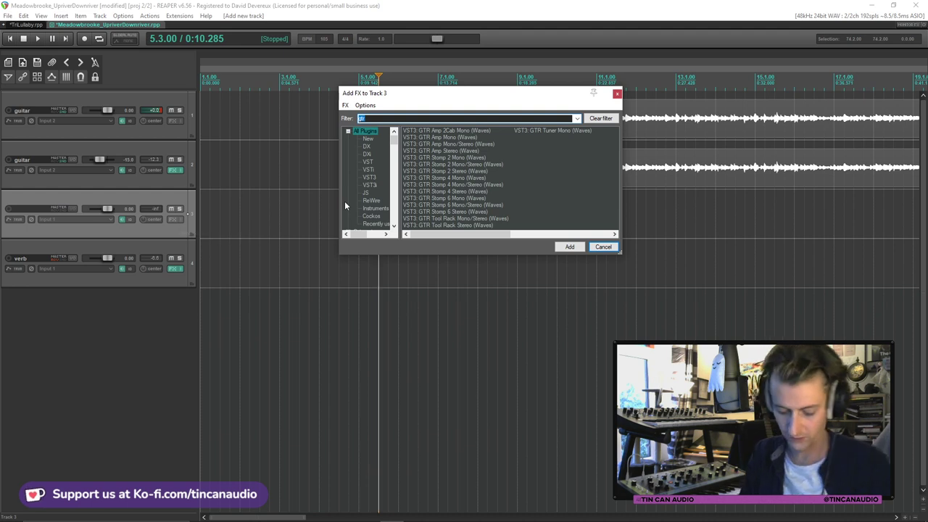
text(sforzan)
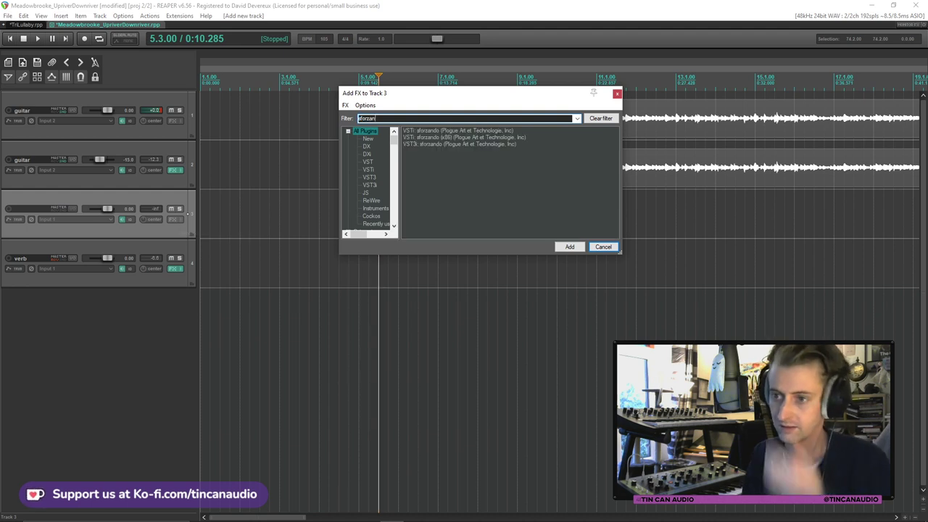
click(430, 144)
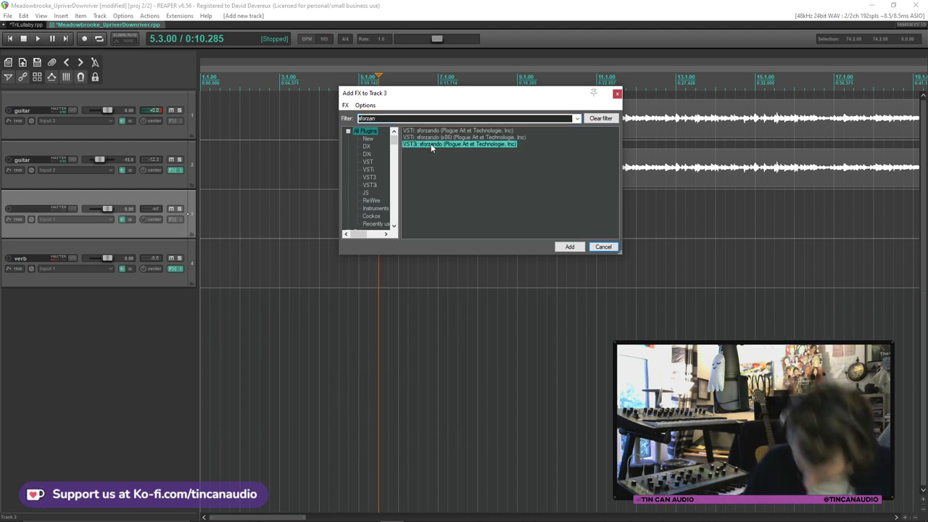
double_click(431, 144)
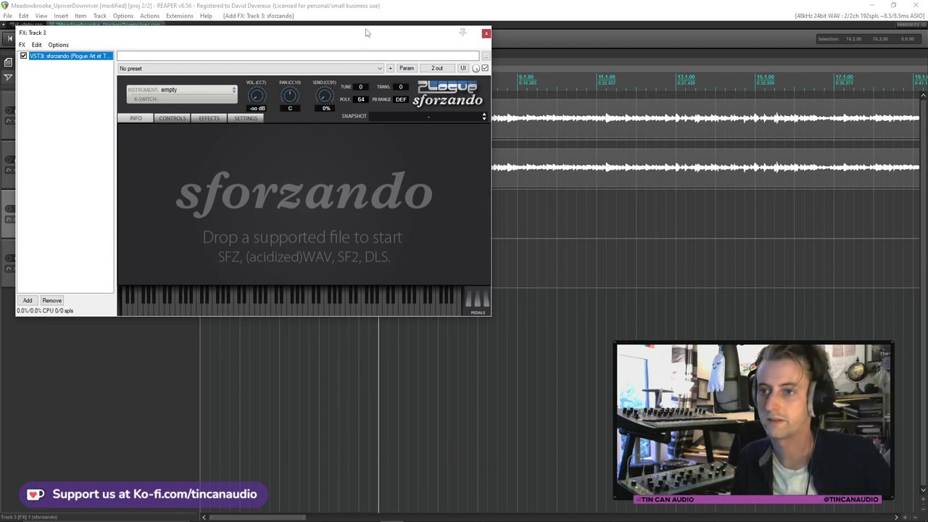
Set the new track's input to the reface CP MIDI keyboard on all channels
drag(366, 32, 458, 45)
click(64, 220)
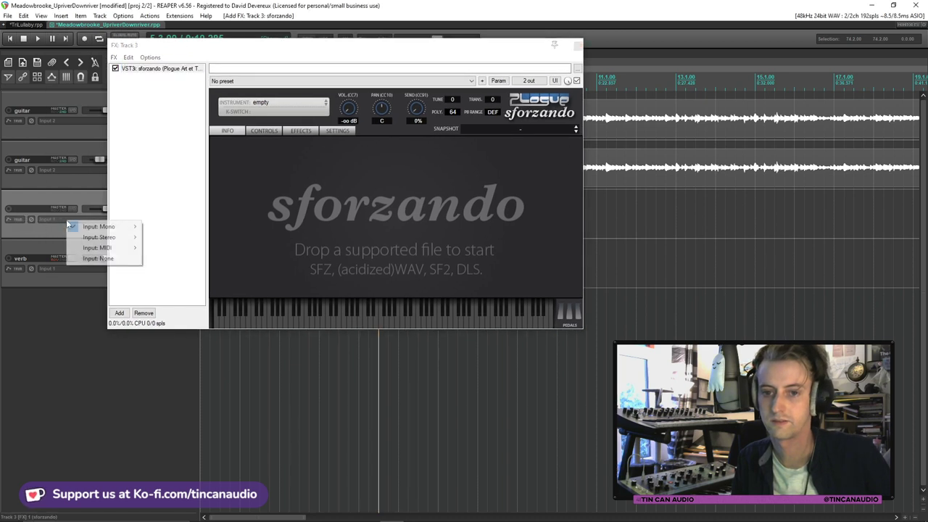
mouse_move(116, 247)
mouse_move(165, 250)
click(268, 248)
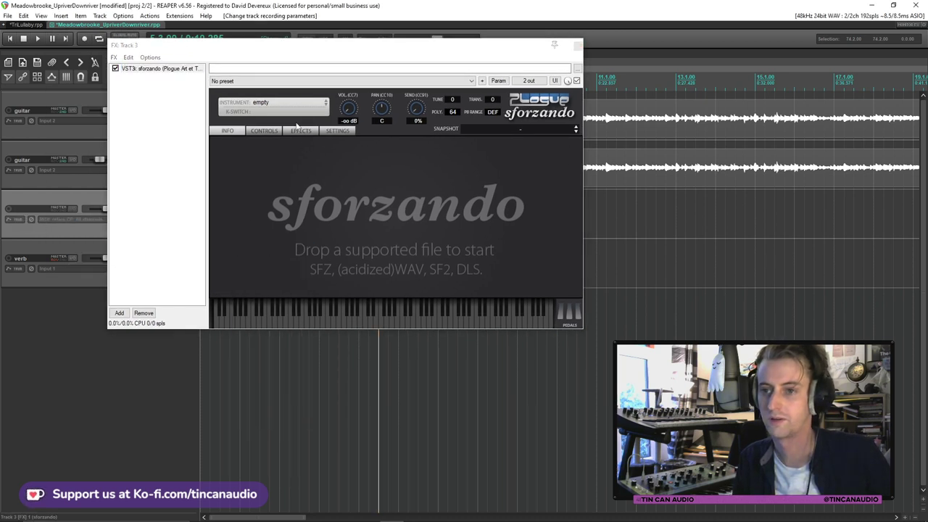
Load the 000_Instr_bnk0_num0 instrument from the converted Layton005_sf2 soundfont into sforzando
click(284, 106)
mouse_move(316, 145)
mouse_move(370, 144)
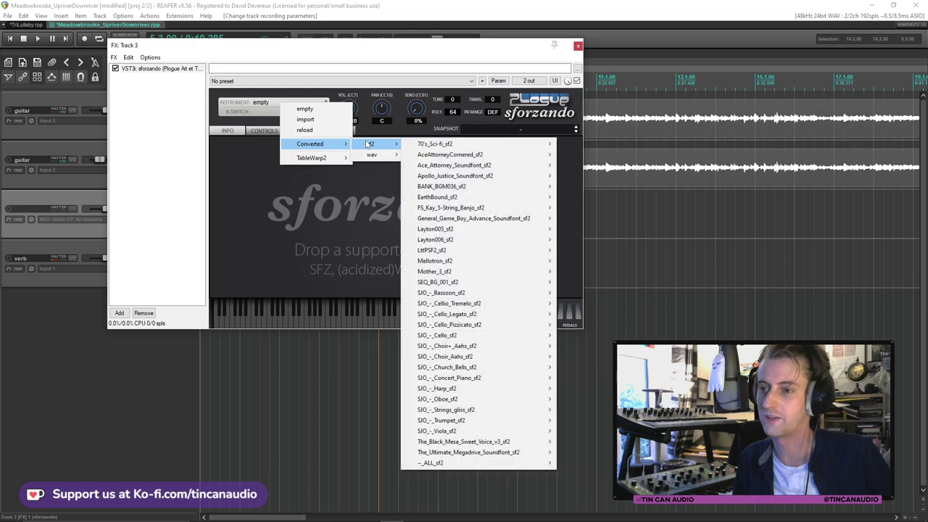
mouse_move(427, 190)
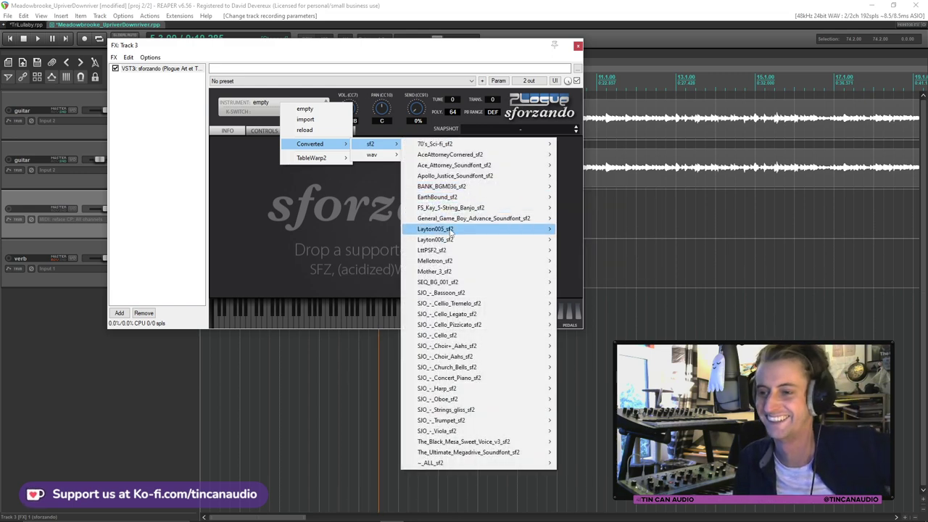
mouse_move(449, 229)
click(573, 230)
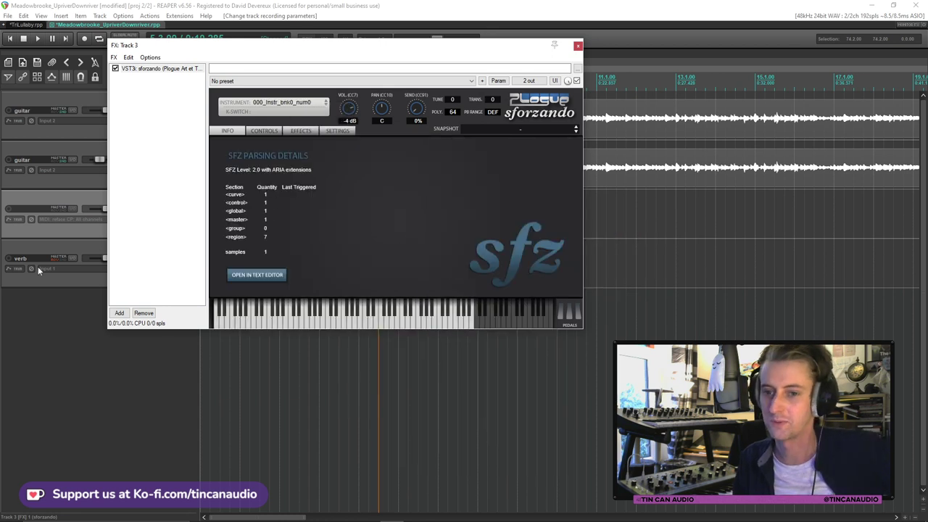
Record-arm the sforzando track, close its plugin window and play the song from 3.4 to try the sound along with the guitars
click(8, 208)
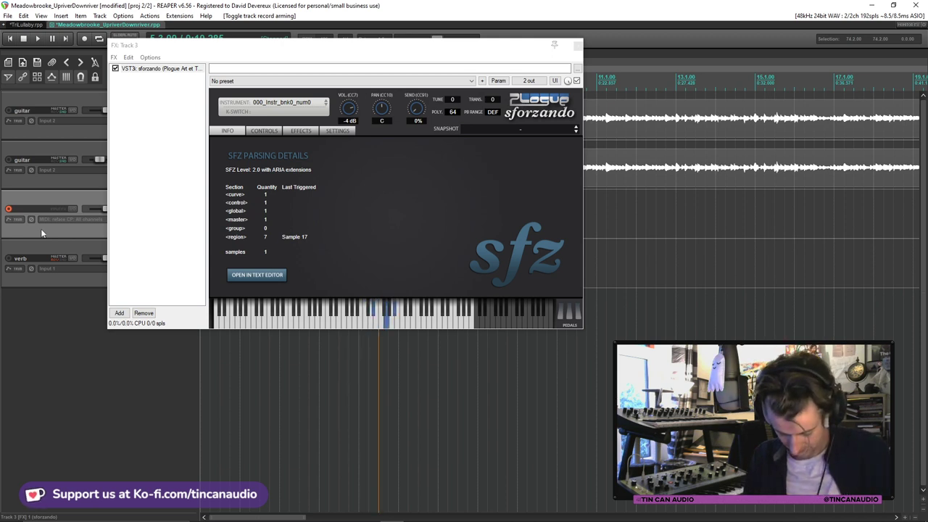
click(578, 46)
click(309, 173)
key(space)
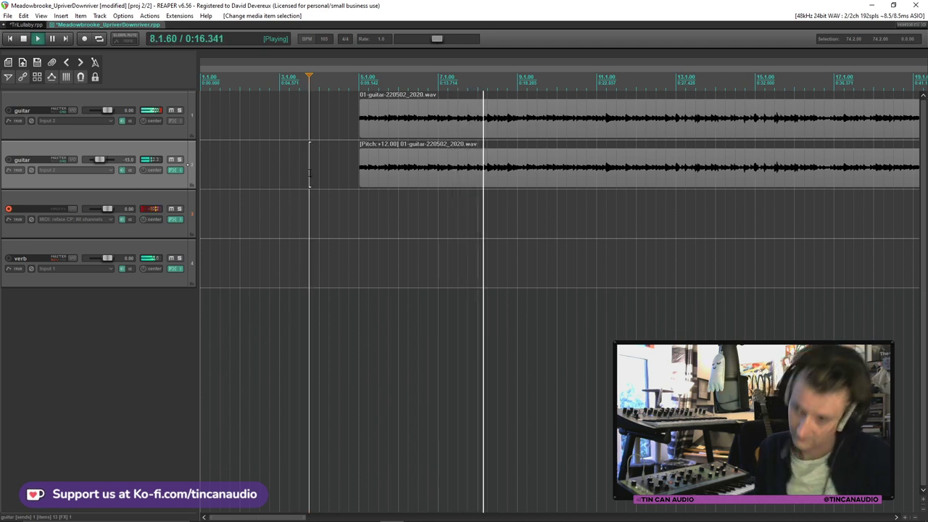
key(space)
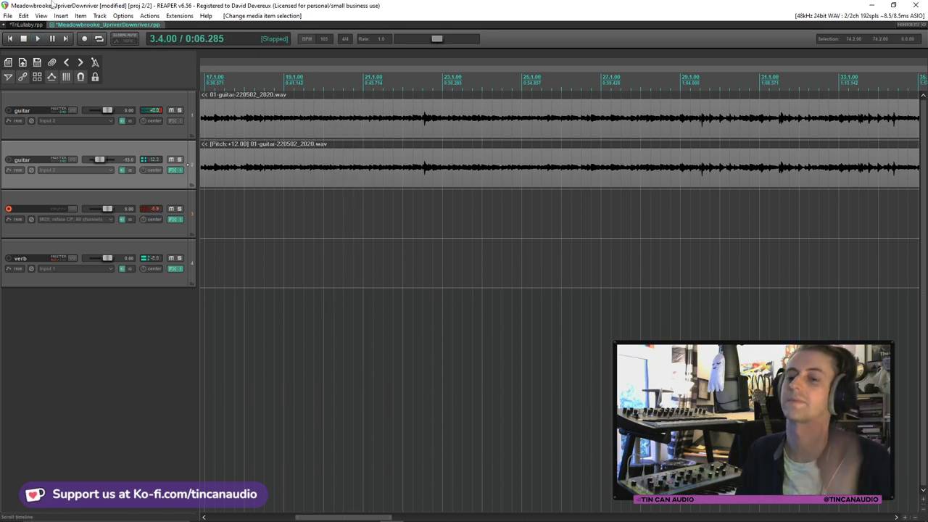
Add a fade-in of about one beat to the first clips on both guitar tracks at measure 5 and audition it
scroll(420, 241, down, 3)
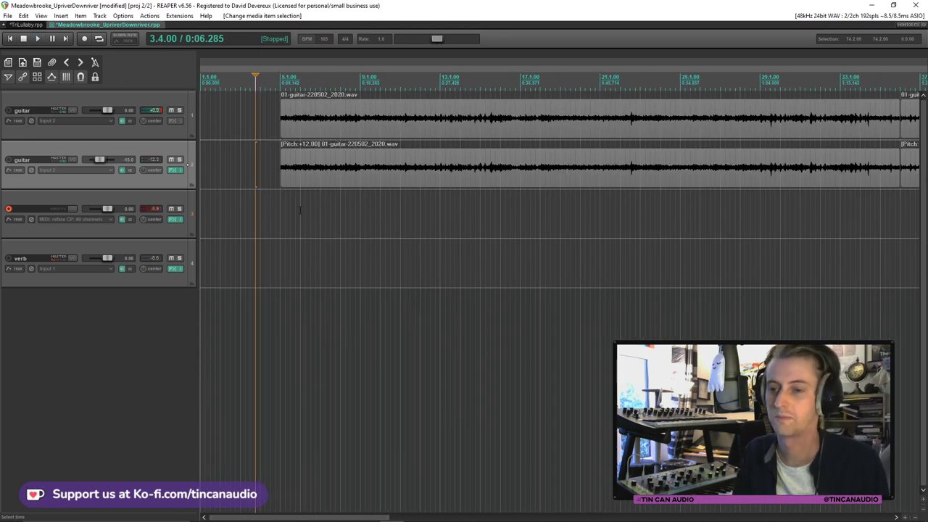
click(279, 177)
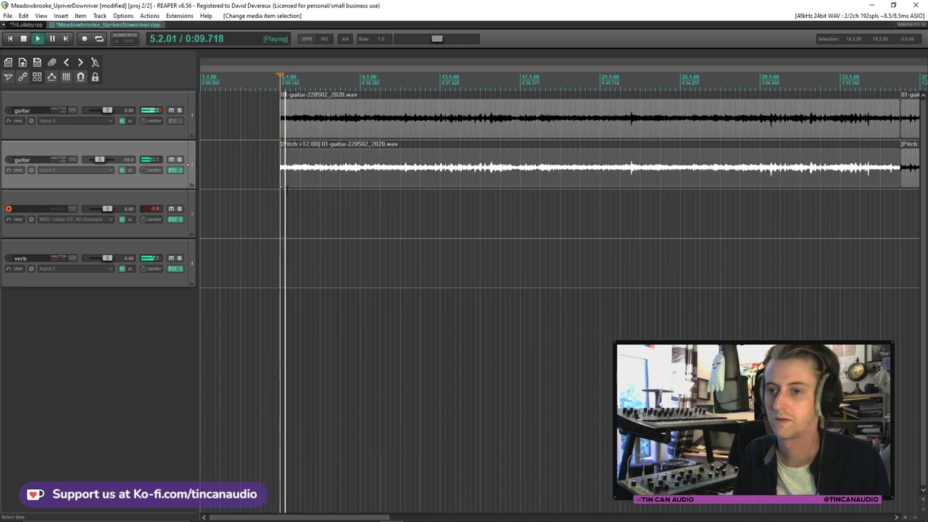
scroll(287, 190, up, 5)
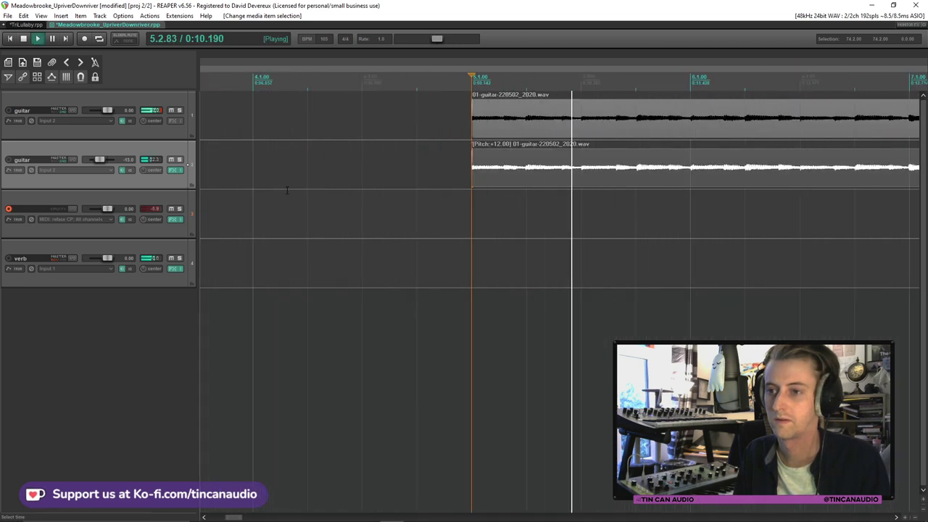
click(473, 106)
ctrl+click(485, 150)
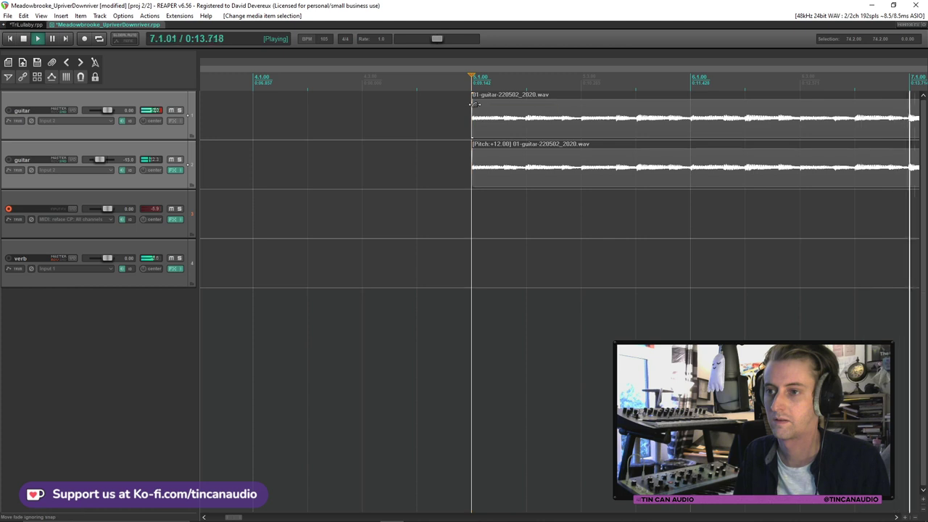
drag(474, 103, 520, 109)
key(space)
key(space)
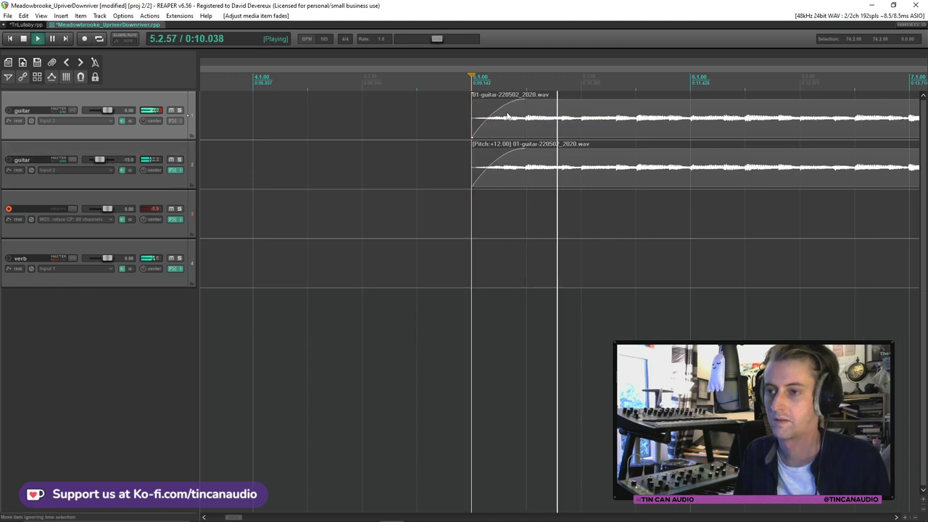
Extend the start of the first clips on both guitar tracks back to 4.3 and play from there
key(space)
drag(473, 124, 362, 109)
click(363, 108)
key(space)
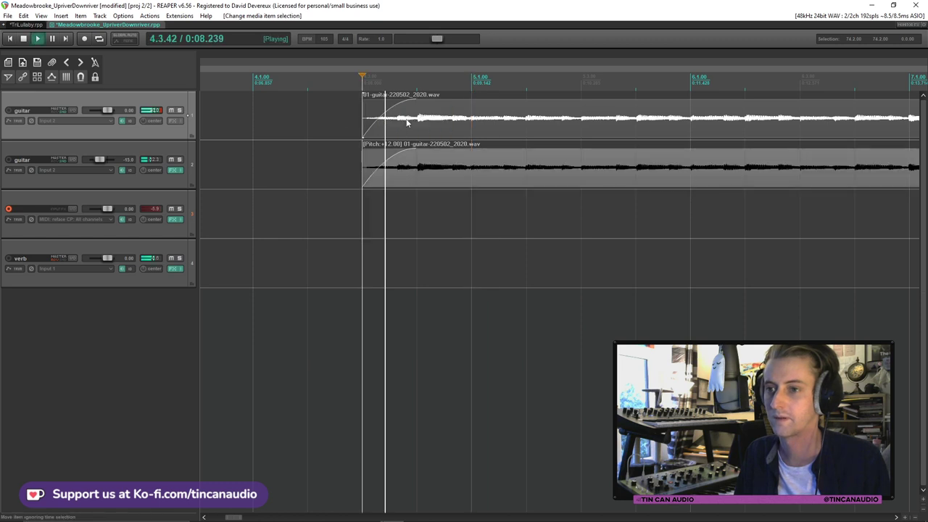
Lengthen the fade-in on the first clips of both guitar tracks to slightly more than one measure
drag(398, 101, 622, 155)
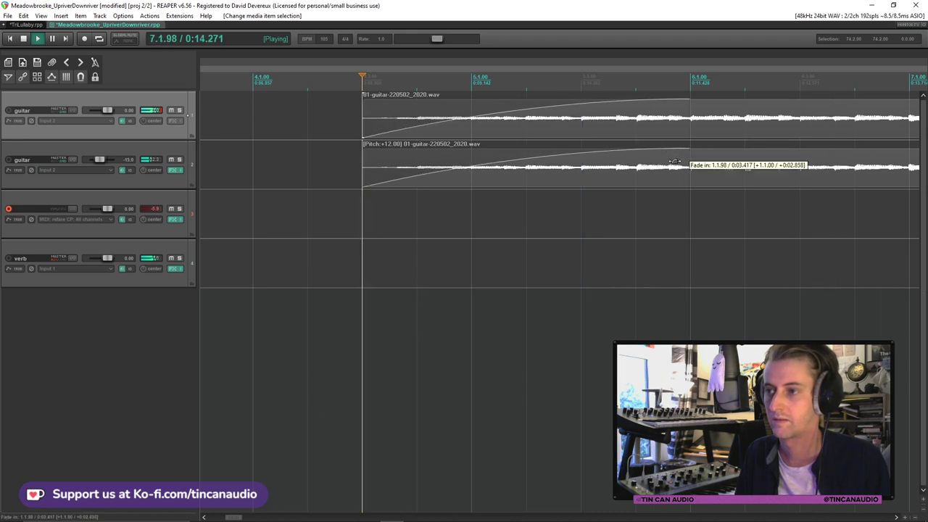
click(660, 143)
scroll(659, 143, down, 2)
scroll(560, 147, down, 2)
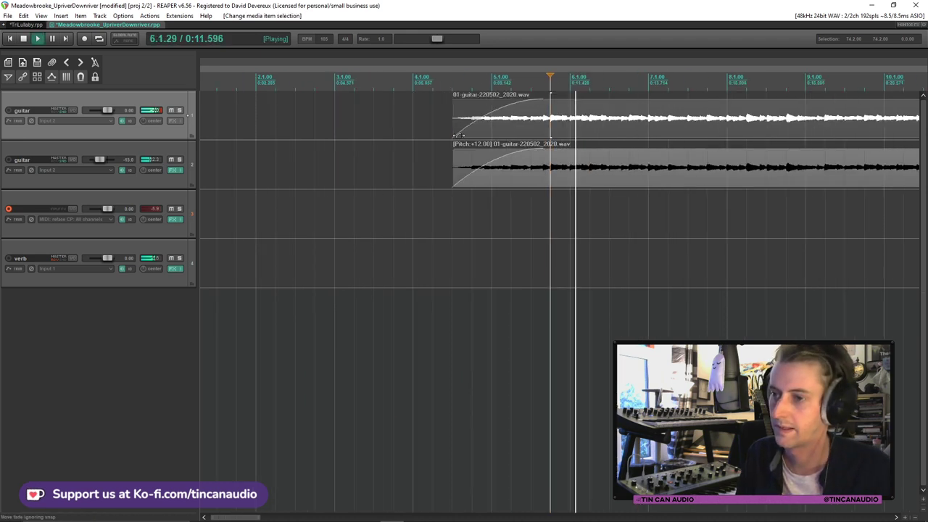
Extend the start of the first clips on both guitar tracks back to 4.1 and audition the faded opening
click(468, 170)
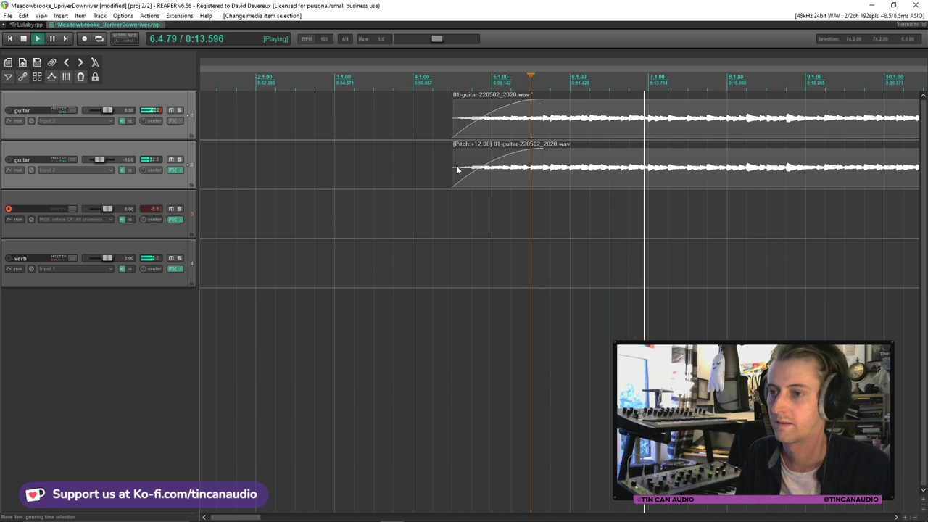
drag(468, 170, 428, 169)
click(415, 125)
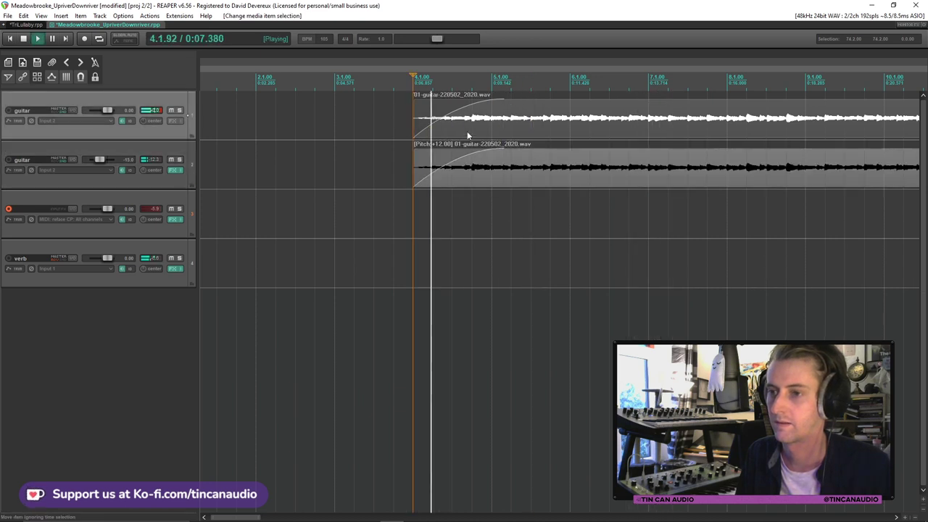
click(475, 169)
key(ctrl+a)
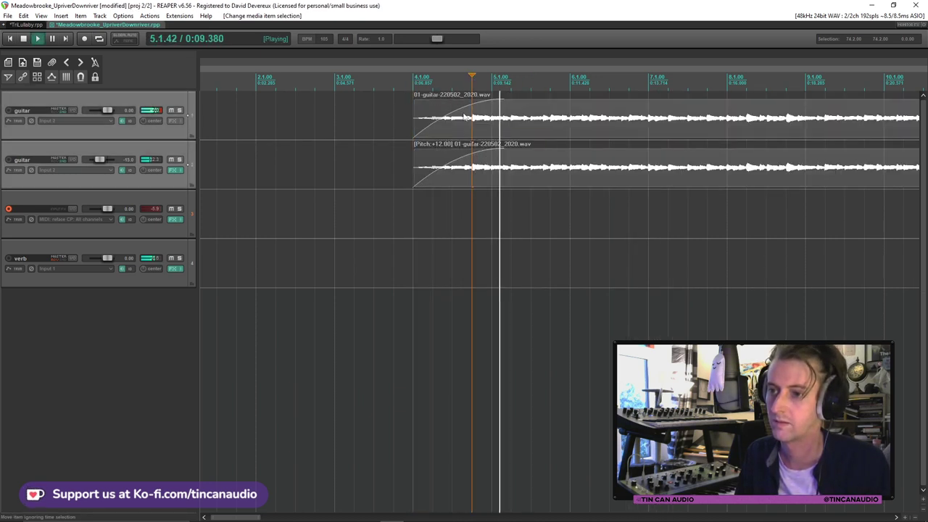
Try a slow-starting fade-in curve on the first clips of both guitar tracks and audition it
right_click(471, 163)
click(486, 143)
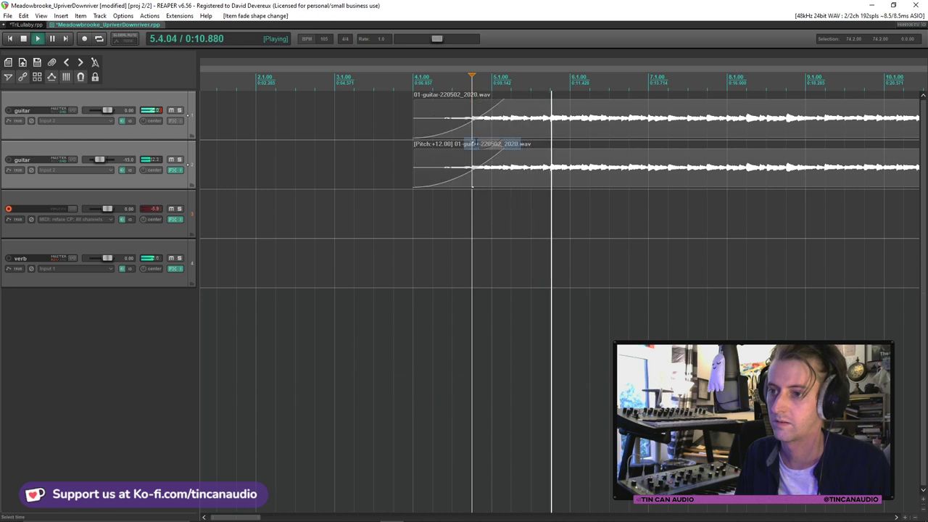
click(419, 121)
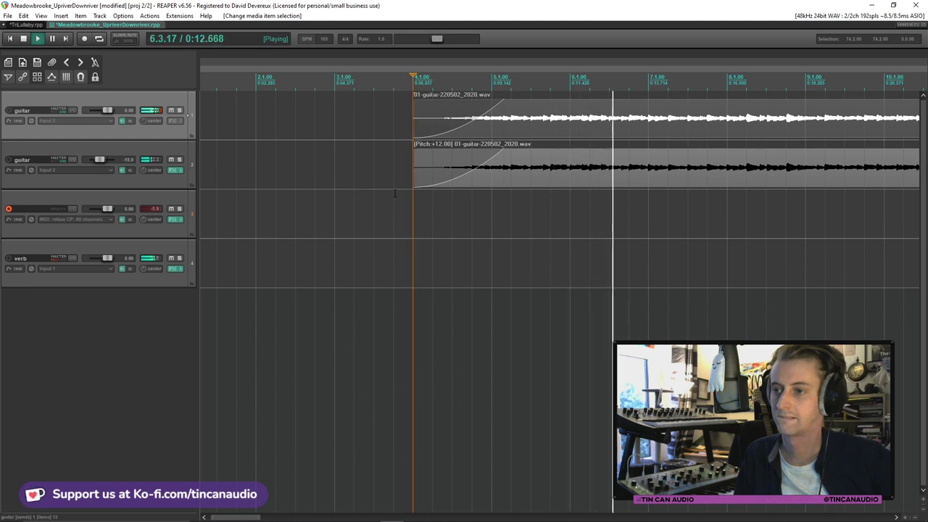
Undo the fade-in and start extensions on the first clips of both guitar tracks and audition the song from 4.4
key(space)
key(ctrl+z)
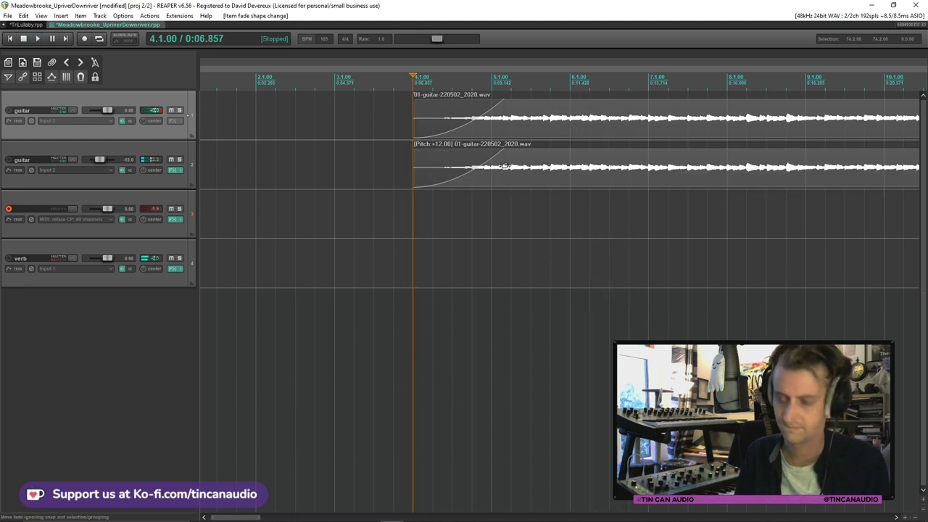
key(ctrl+z)
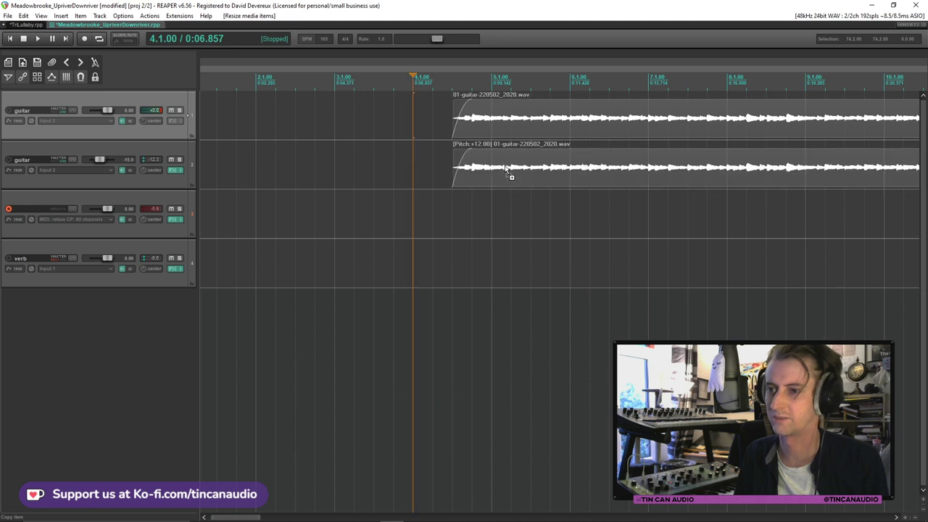
key(ctrl+z)
click(480, 126)
key(space)
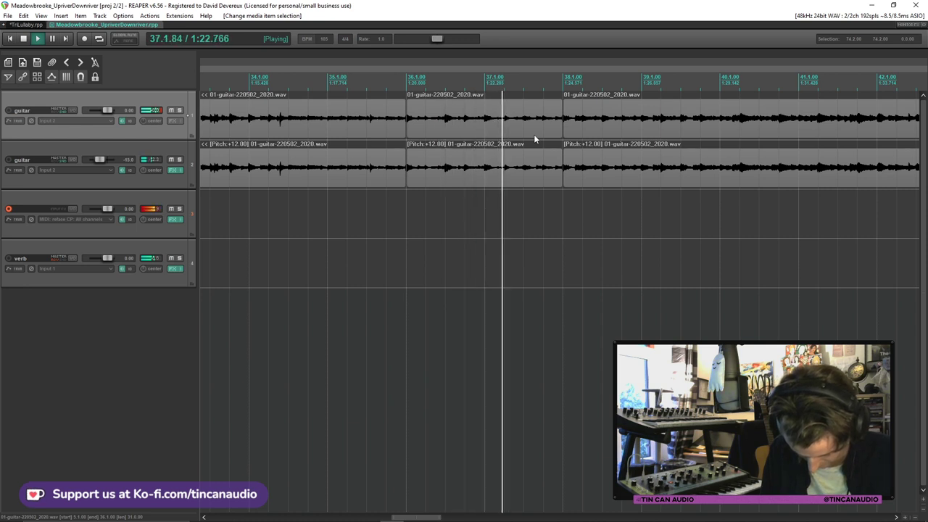
key(space)
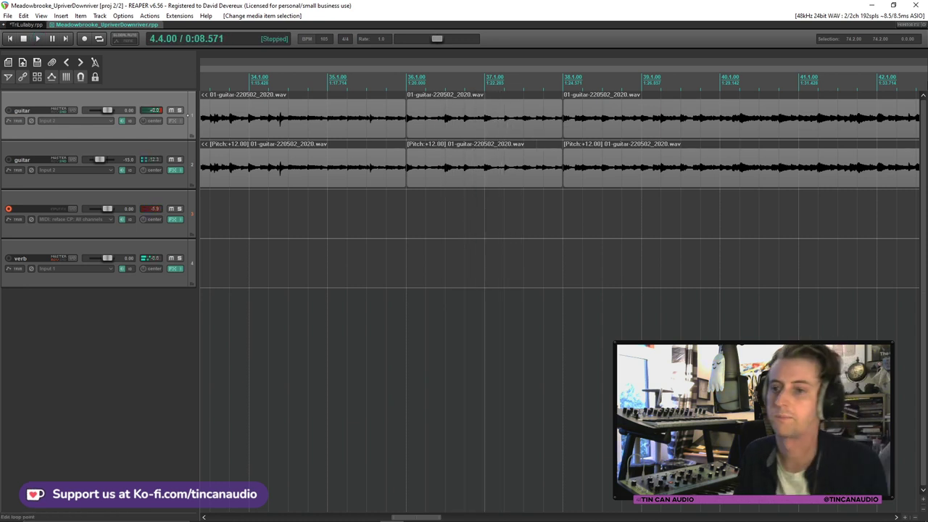
Disarm track 3 and add a new empty track directly below it
scroll(534, 134, down, 2)
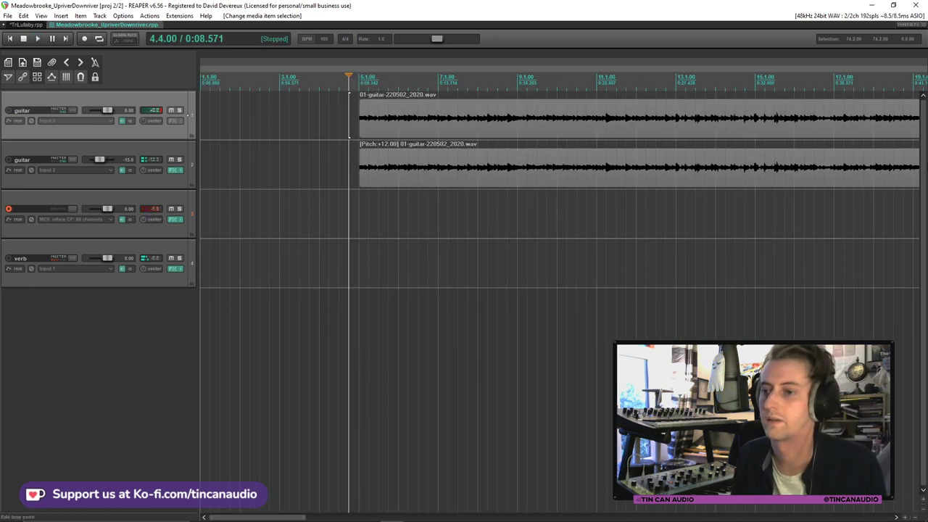
click(169, 223)
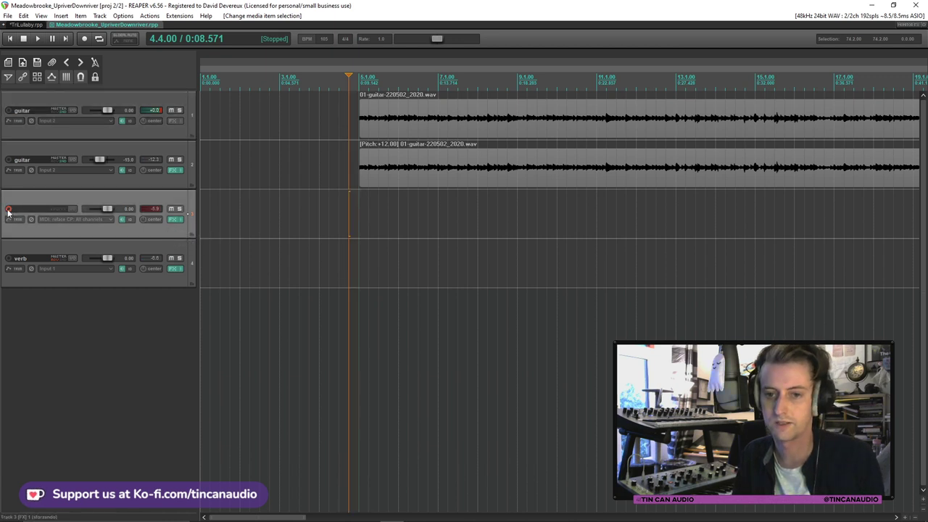
key(ctrl+t)
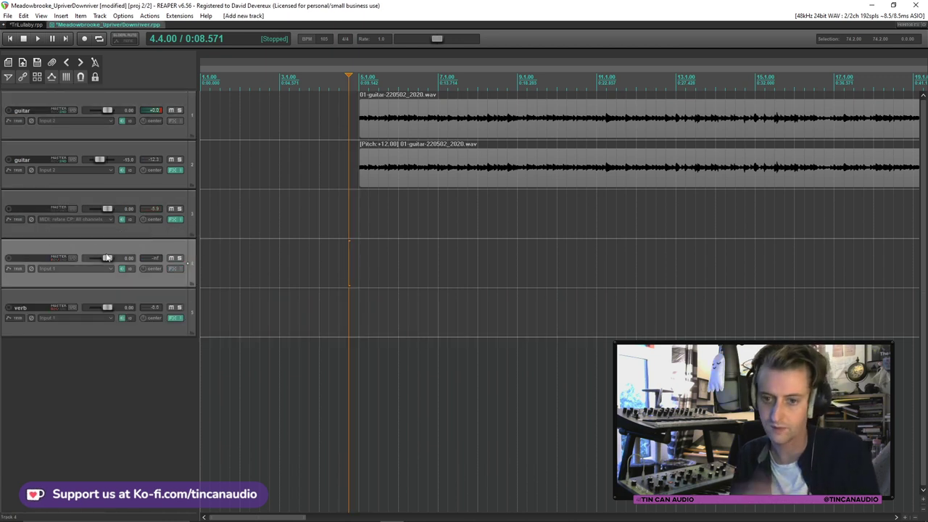
Add HALion Sonic SE to track 4 and load Violoncello Solo Combi from the Cello sub category
click(175, 268)
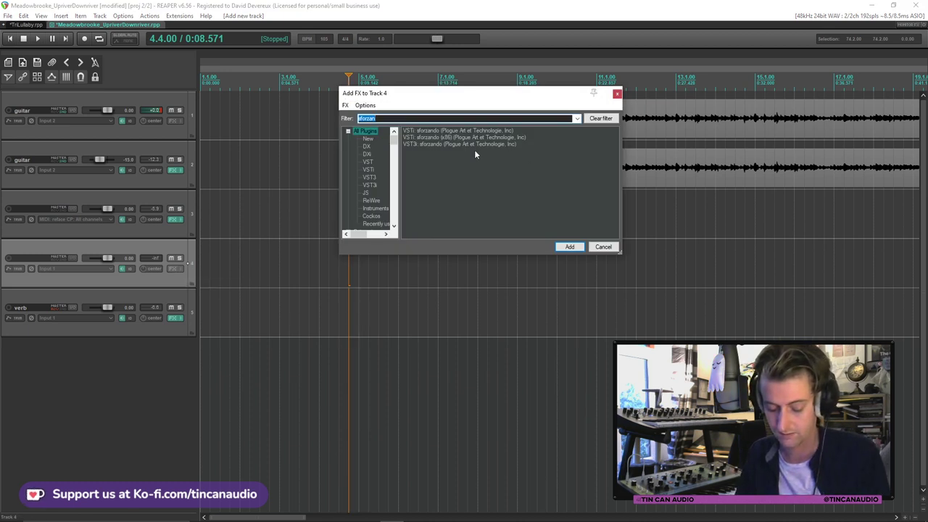
text(n)
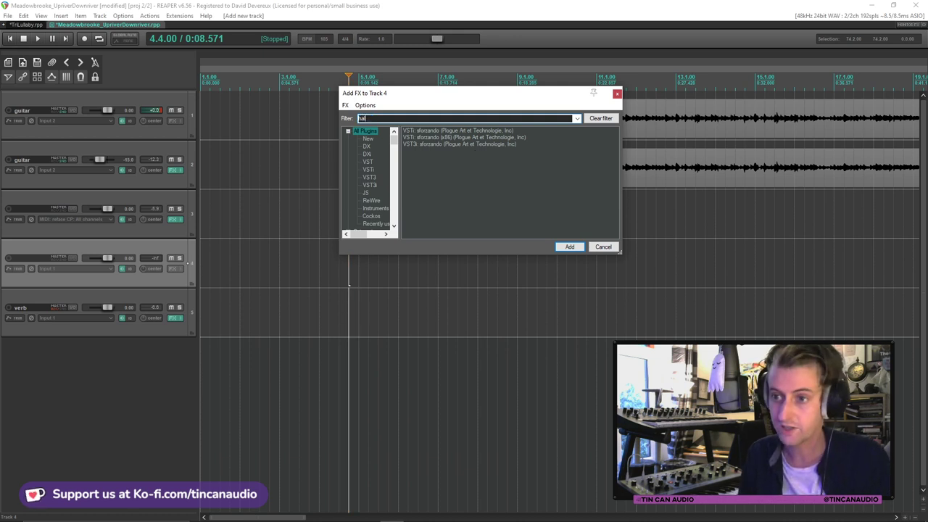
text(al)
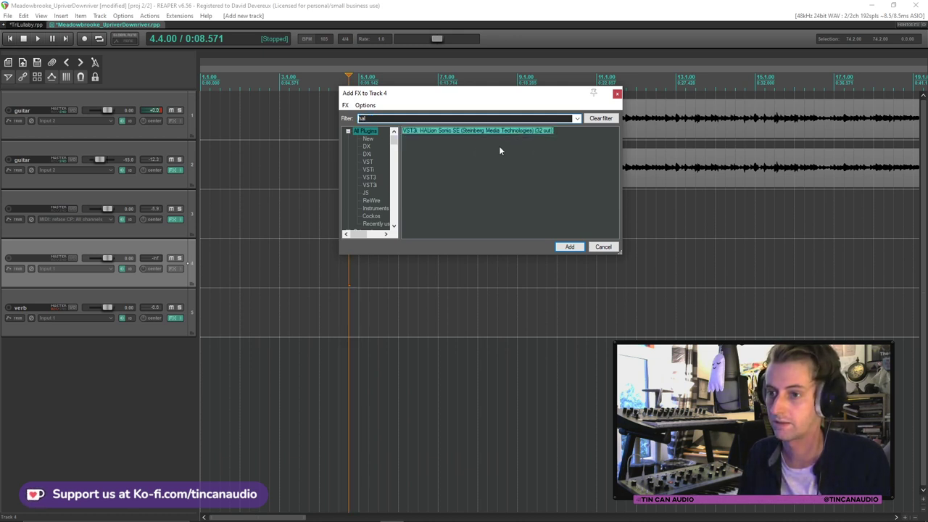
key(Return)
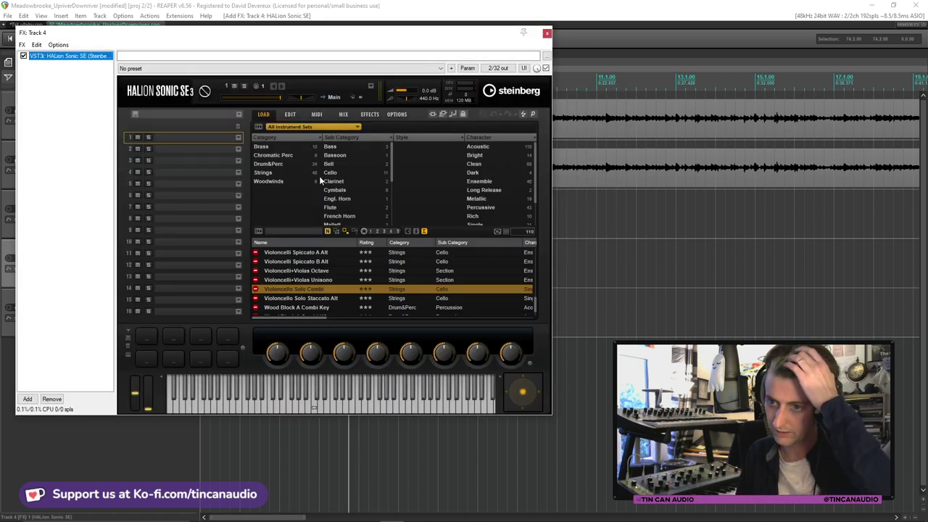
click(328, 174)
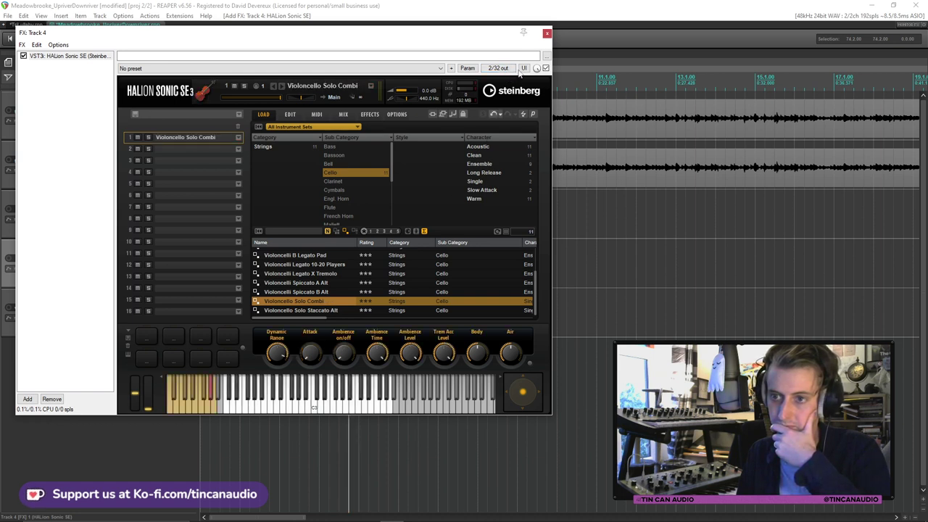
click(546, 34)
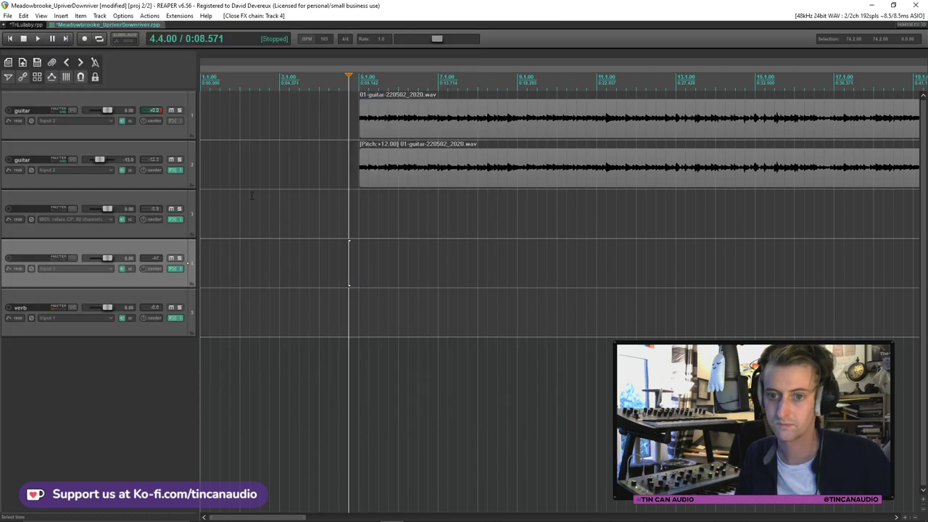
Set track 4's input to the reface CP MIDI device on all channels, arm it and try out the cello instrument
click(58, 267)
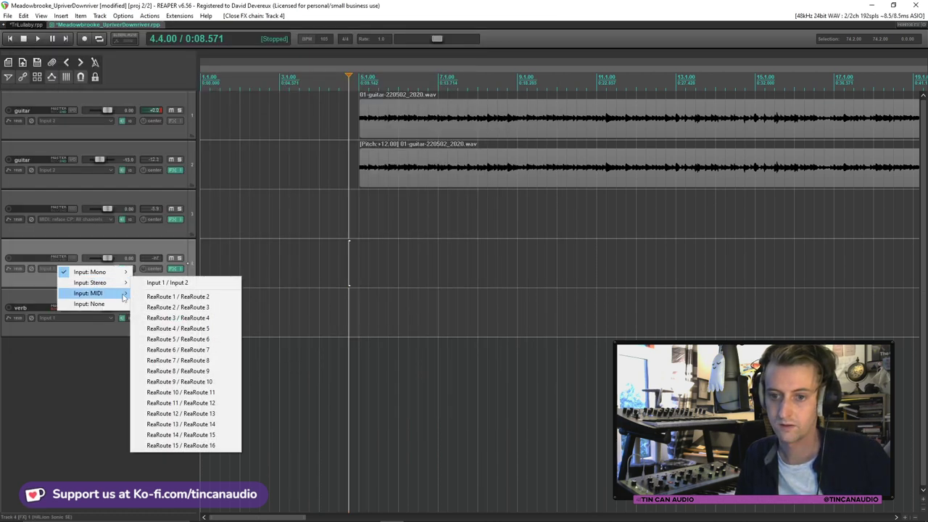
mouse_move(87, 293)
mouse_move(158, 293)
click(259, 293)
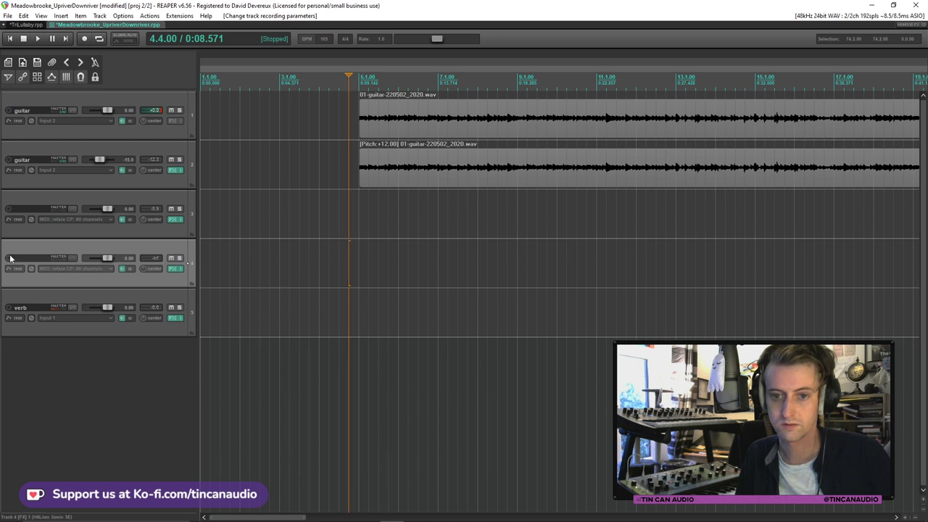
click(174, 268)
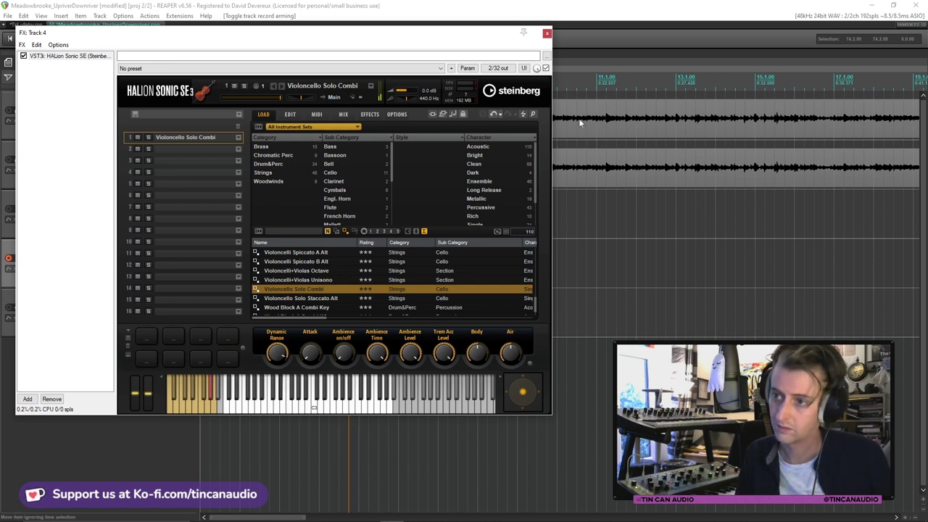
click(547, 34)
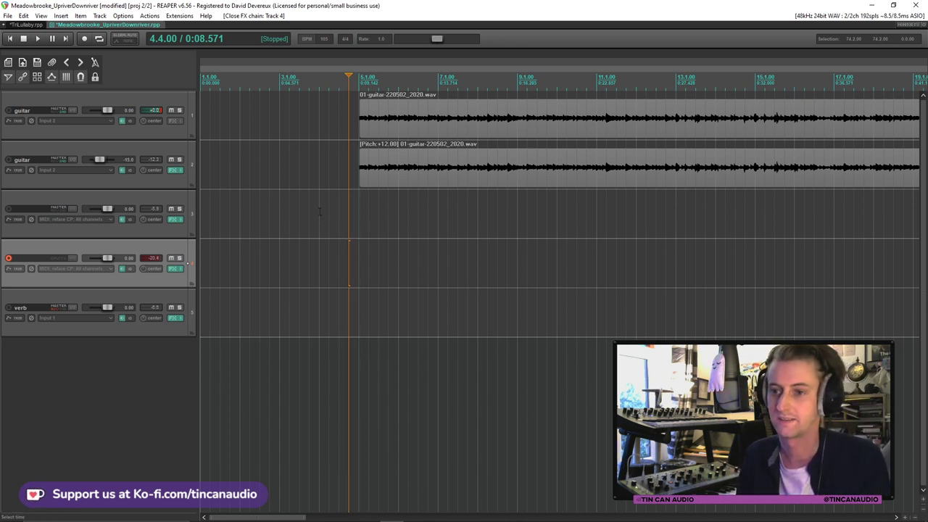
Shift the guitar clips earlier to start at measure 2, then record and save a cello MIDI take of about 30 measures on track 4
click(319, 211)
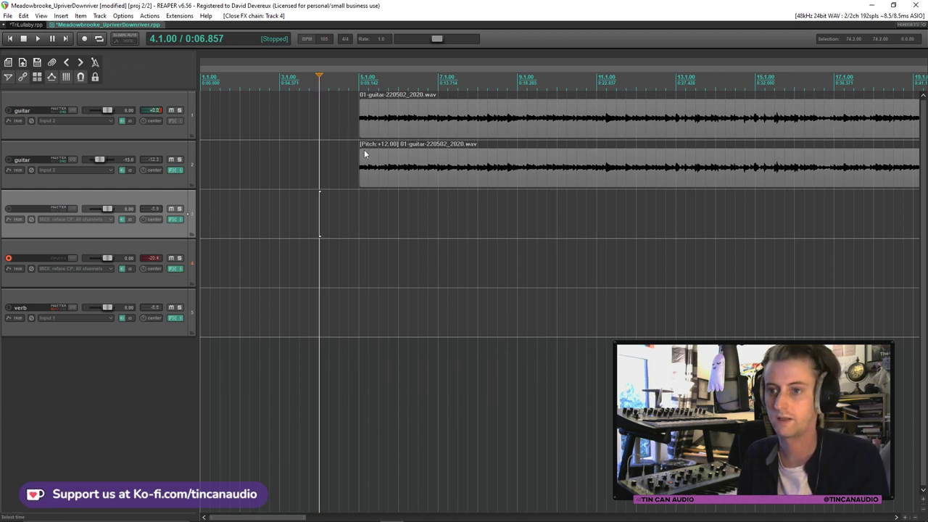
drag(364, 150, 245, 154)
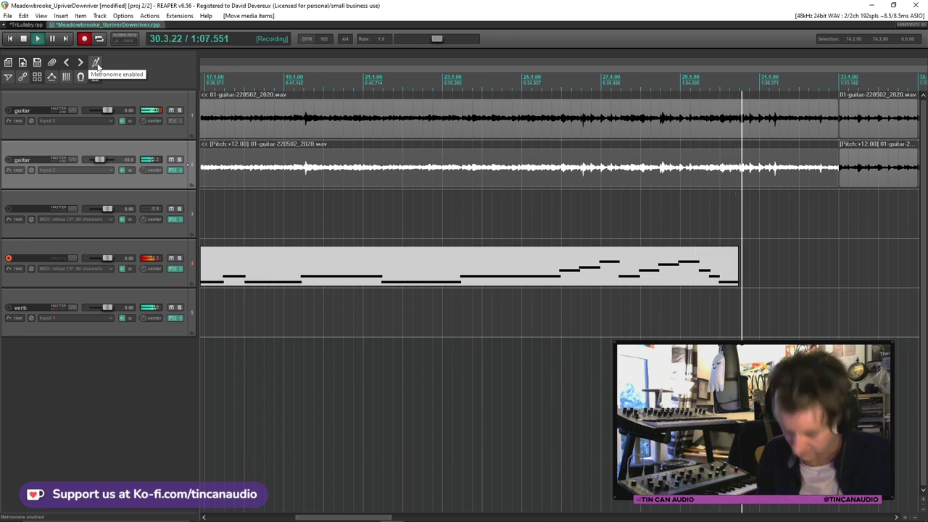
key(space)
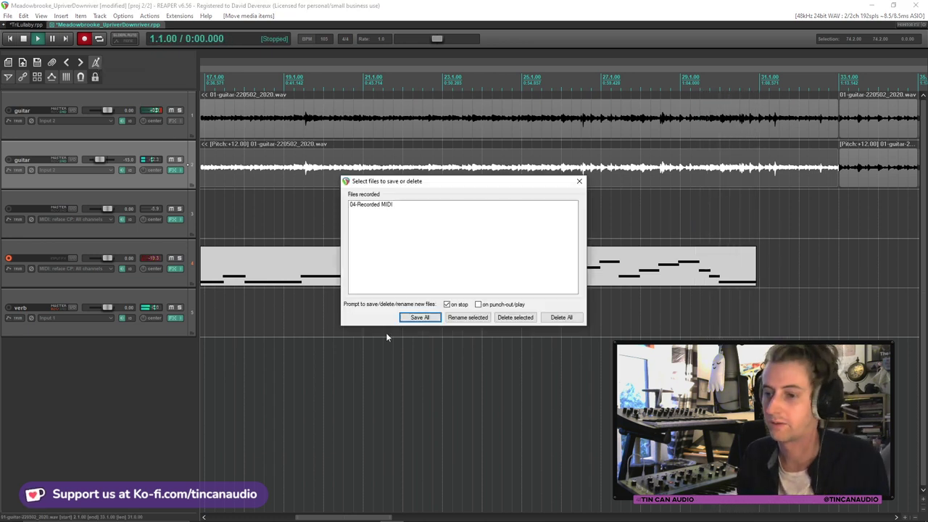
click(420, 316)
Quantize the position of all notes in the recorded cello take to a straight 1/16 grid at 100% strength
click(472, 272)
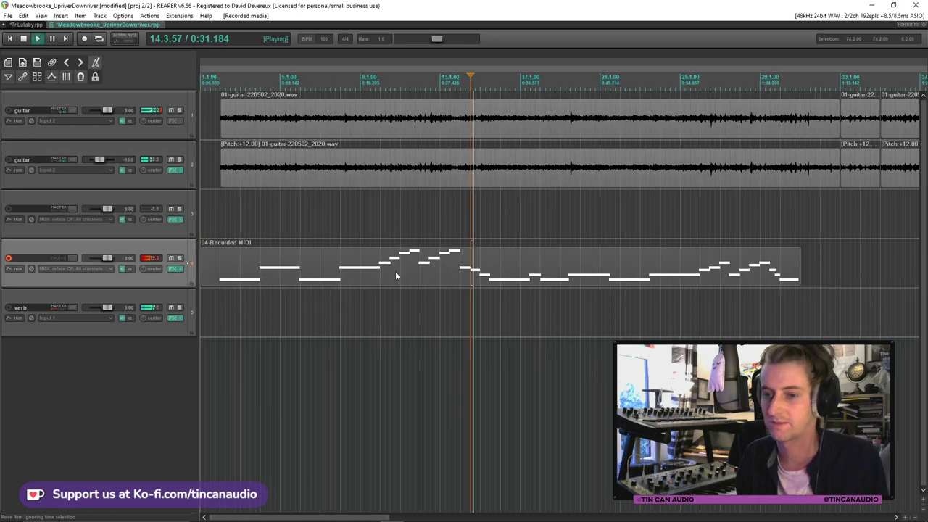
double_click(396, 274)
key(ctrl+q)
click(504, 393)
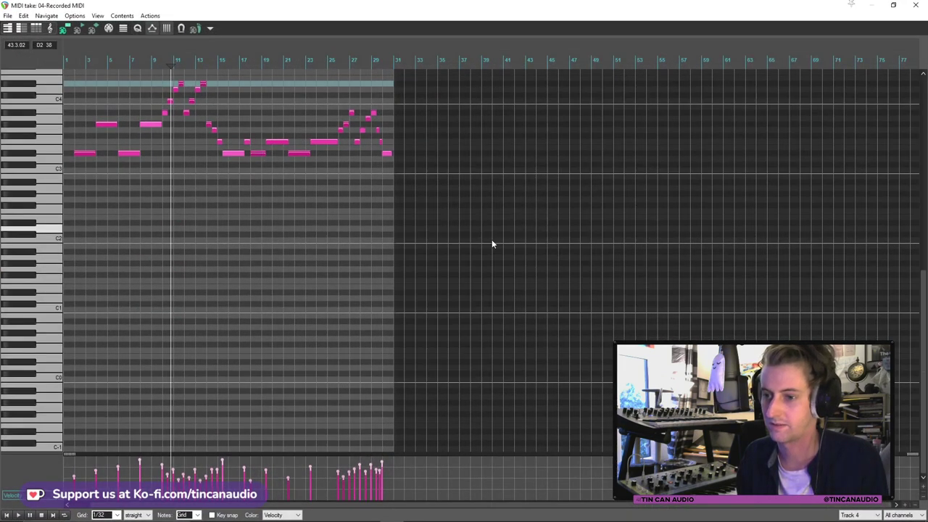
key(ctrl+q)
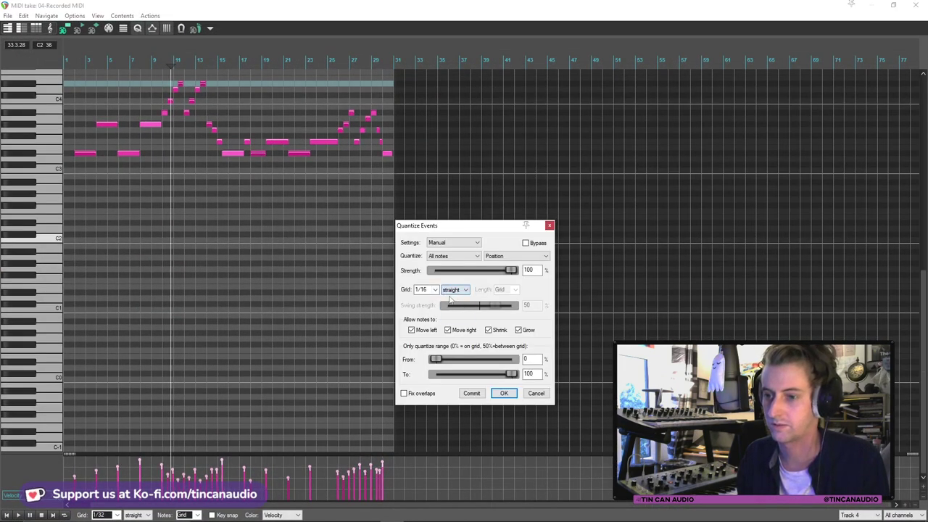
click(504, 394)
key(Escape)
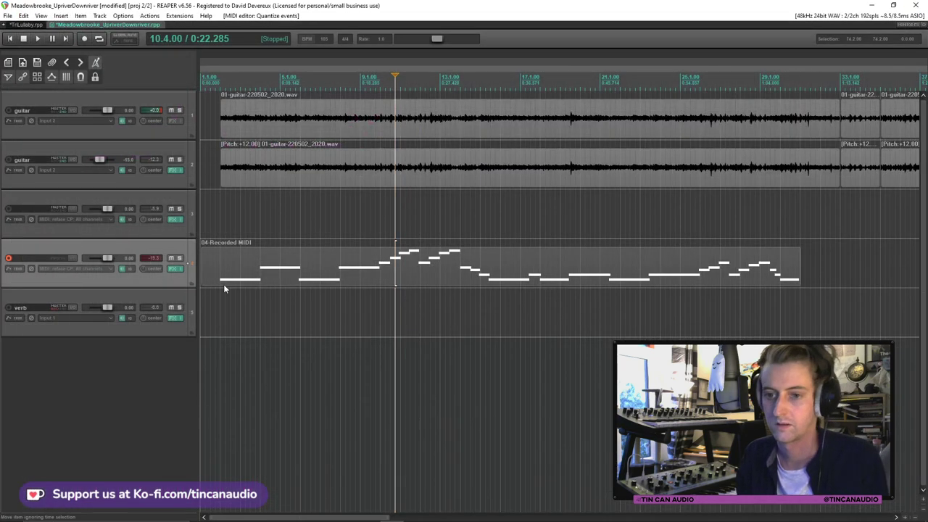
Play from measure 2 and balance the guitar volumes, with the original at -0.75 dB and the octave-up copy at -15.0 dB
click(221, 285)
key(space)
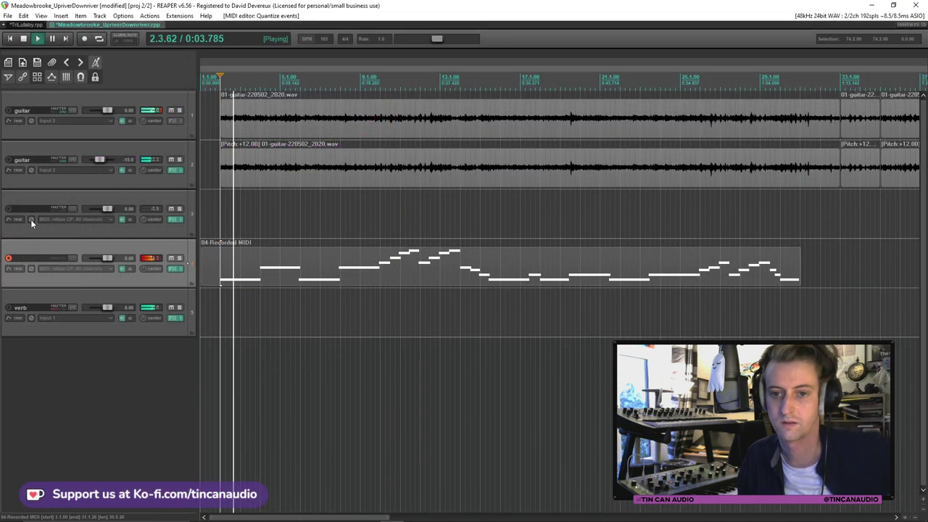
click(129, 131)
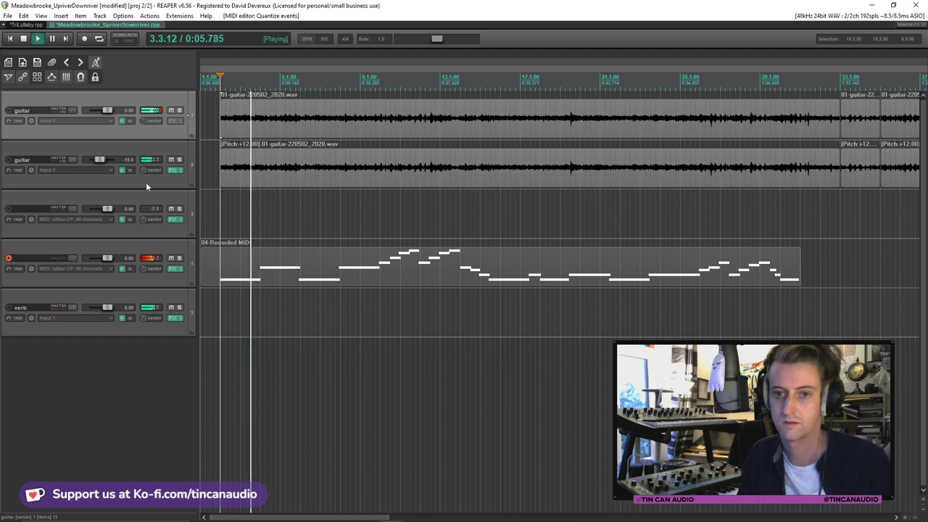
ctrl+click(145, 182)
drag(104, 160, 99, 161)
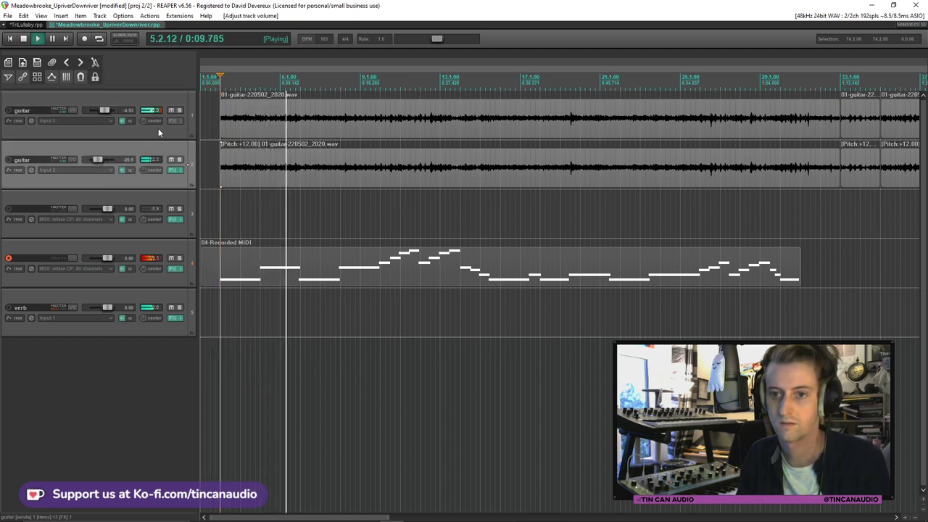
drag(109, 110, 111, 110)
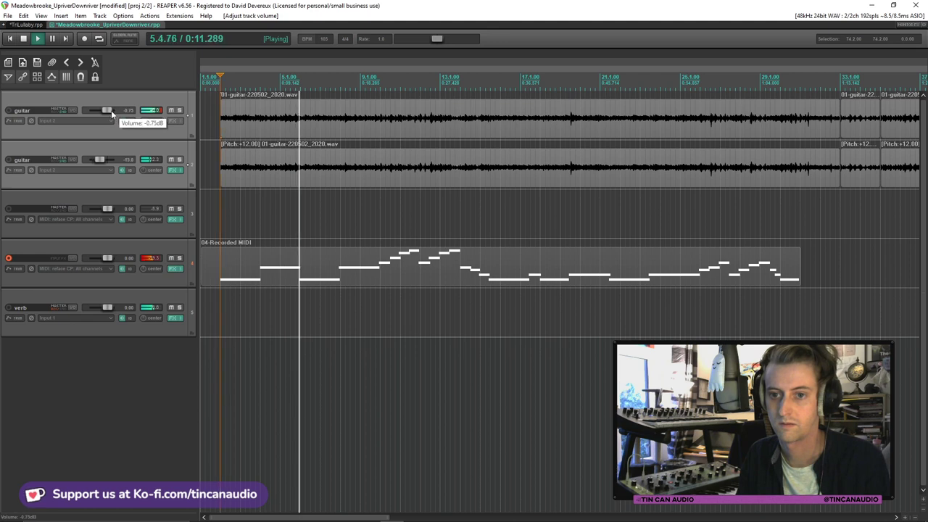
Briefly solo the cello track to check it, then play the full mix from measure 7
click(179, 260)
click(179, 260)
click(319, 279)
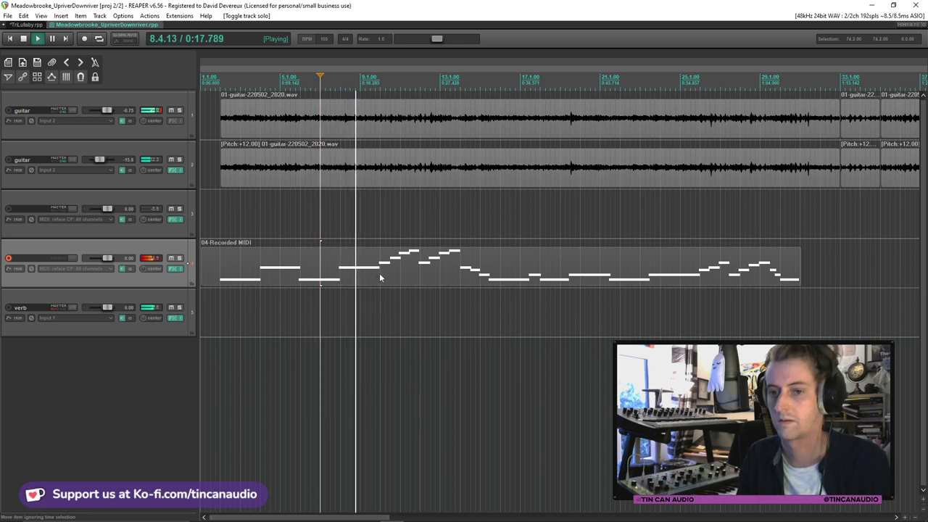
Pan the octave-up guitar track 20% left and the original guitar track 20% right
drag(144, 168, 145, 180)
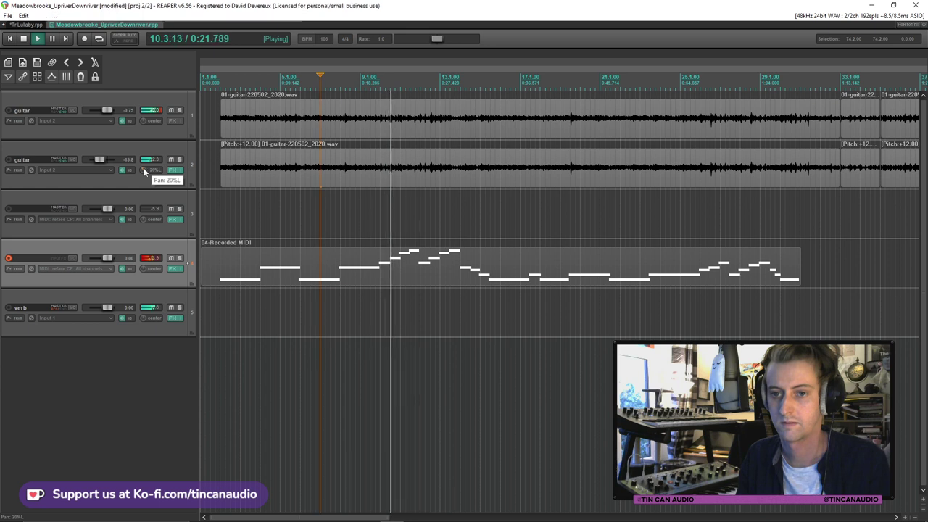
drag(144, 122, 144, 111)
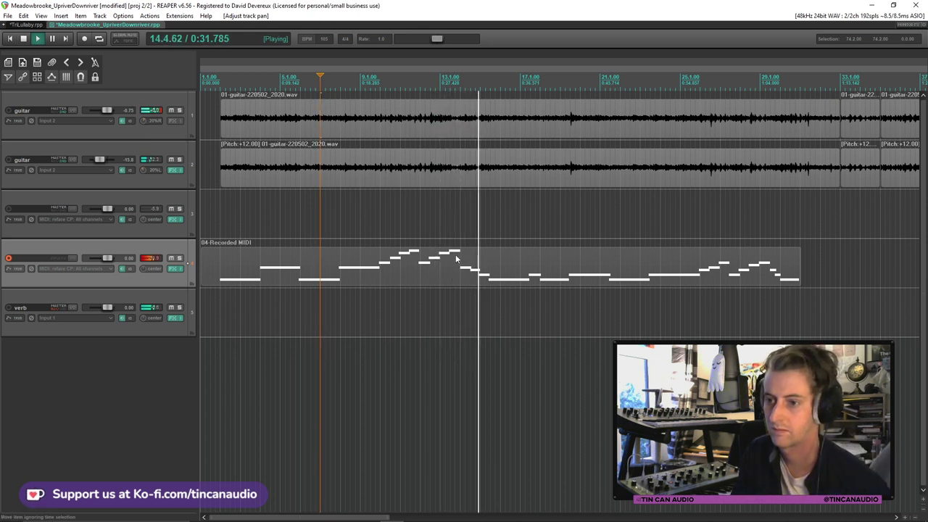
In the recorded cello take, delete the F3 and D#3 notes between measures 17 and 19 and lengthen the preceding D#3 to about 19.3
click(515, 289)
double_click(516, 287)
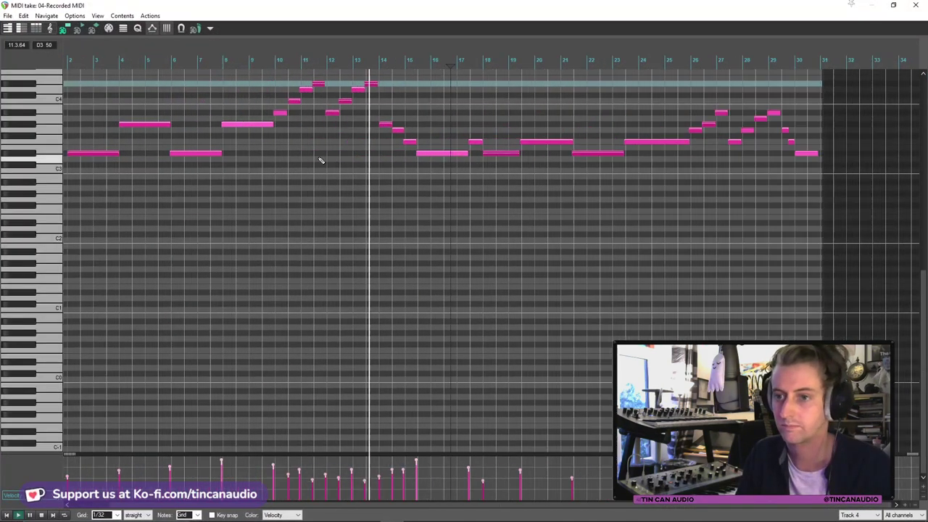
ctrl+click(472, 142)
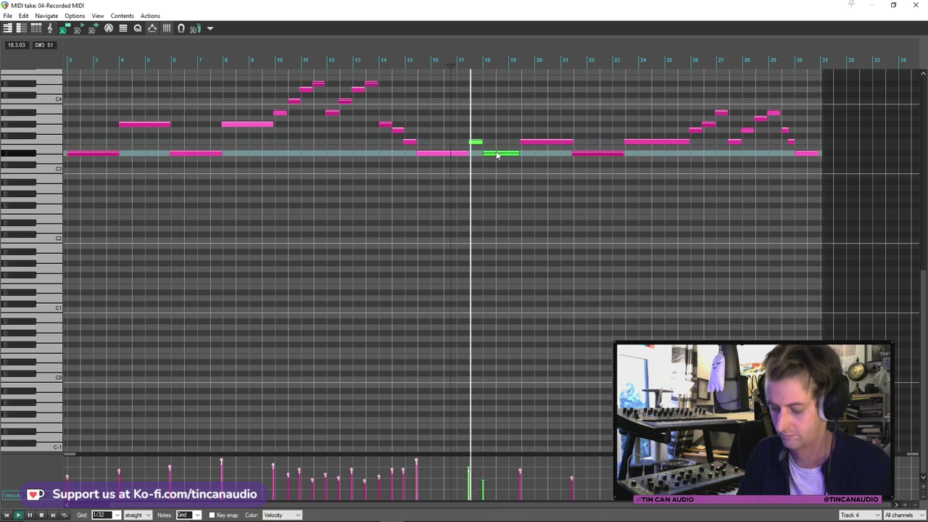
key(Delete)
drag(469, 154, 499, 153)
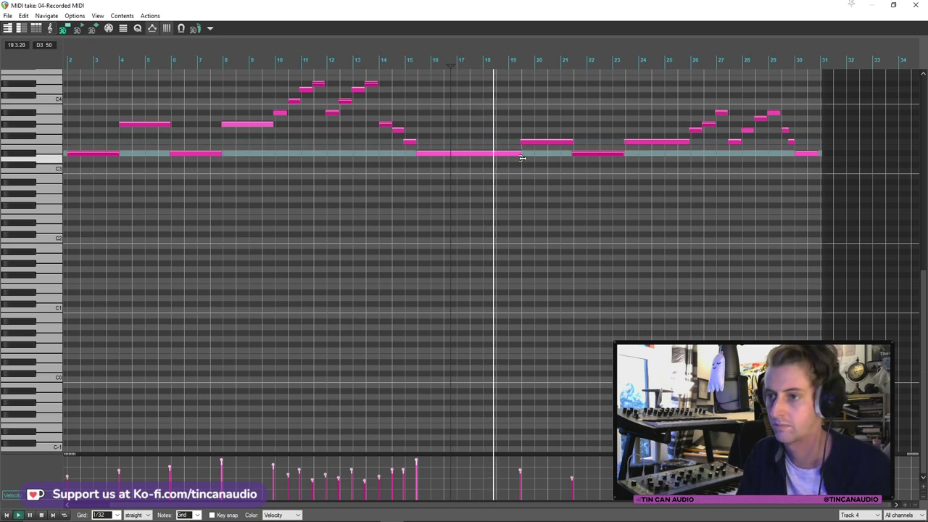
key(space)
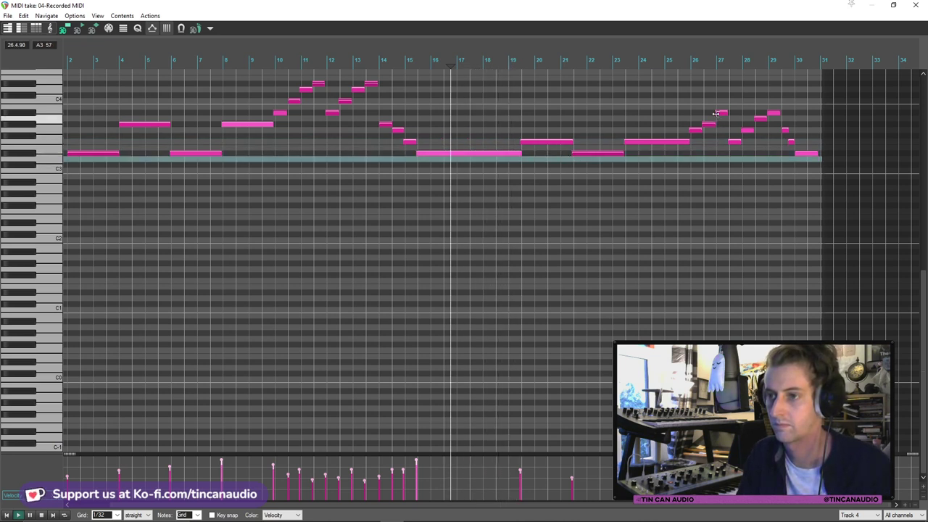
click(914, 5)
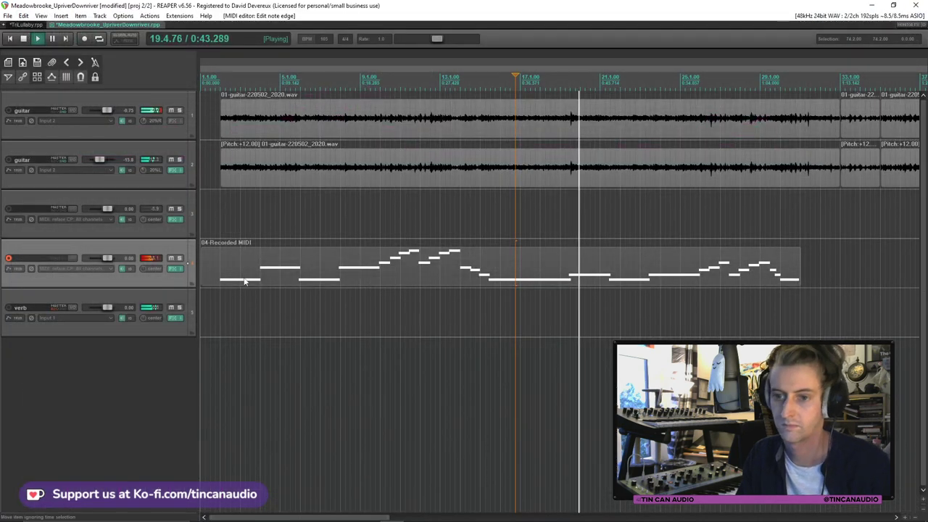
Replace the cello sound on track 4 with the Viola Solo Combi program in HALion Sonic SE
key(space)
click(175, 268)
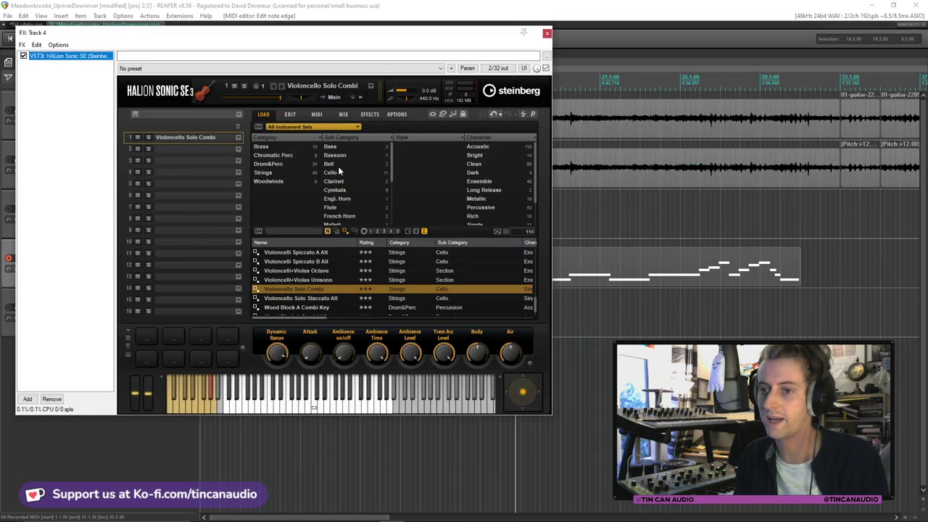
click(338, 207)
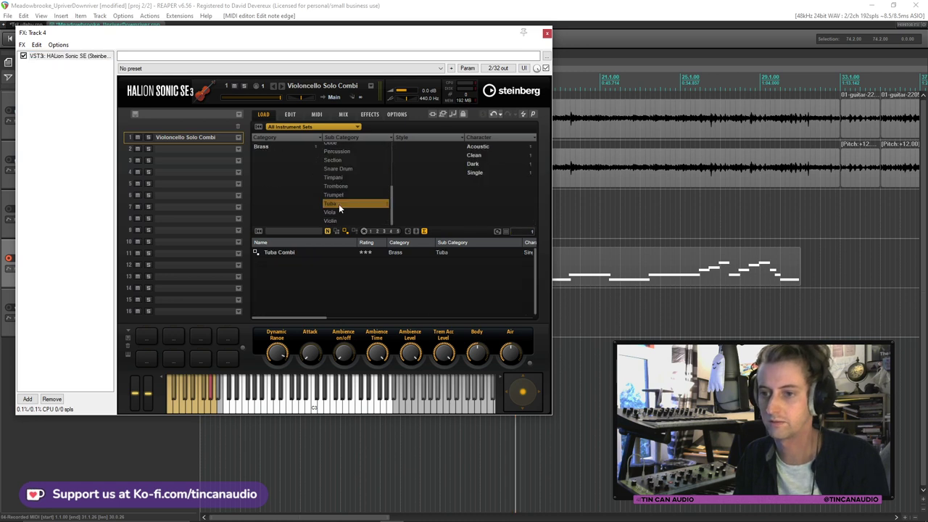
click(339, 210)
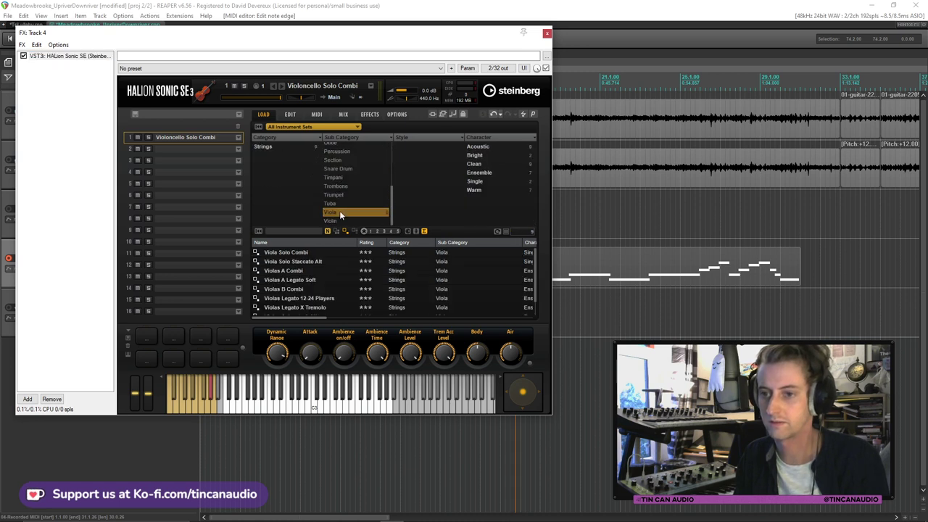
click(292, 253)
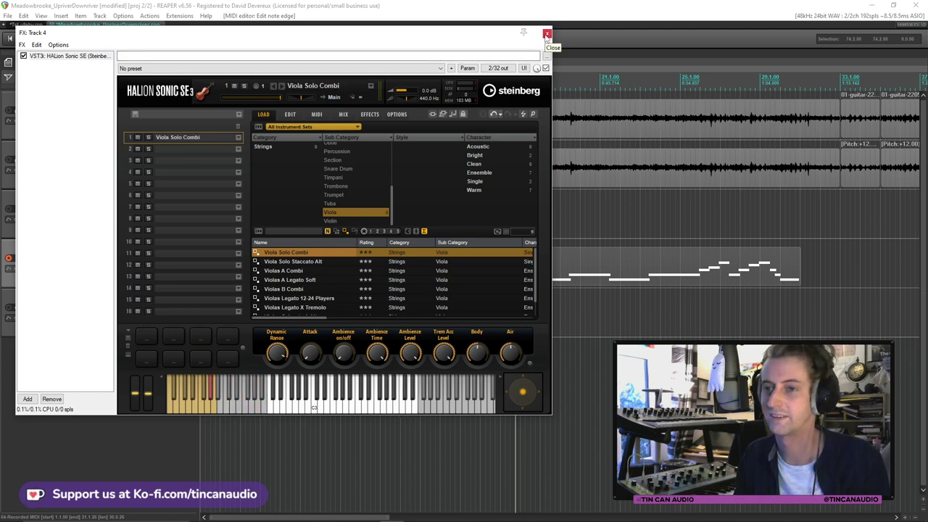
click(547, 34)
Play from measure 2 and set the volume of track 4 to -4.27 dB
click(219, 282)
key(space)
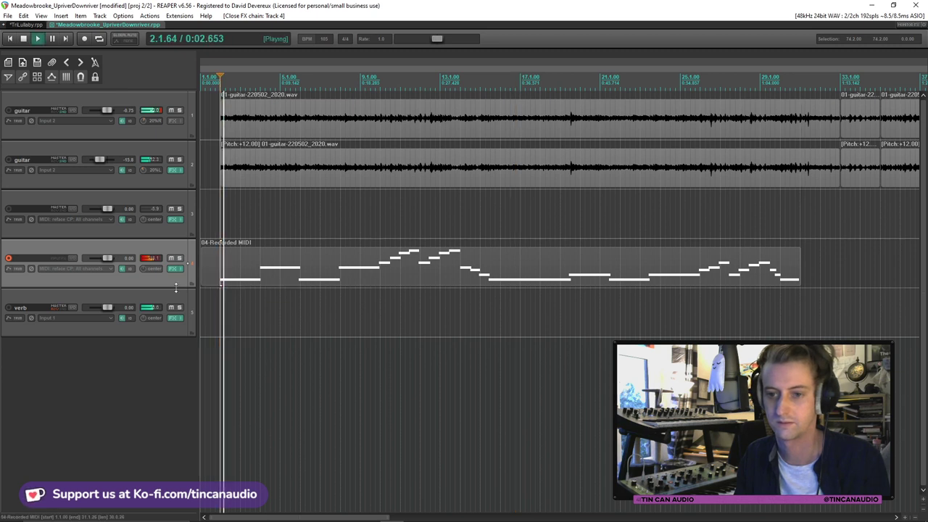
drag(108, 259, 107, 262)
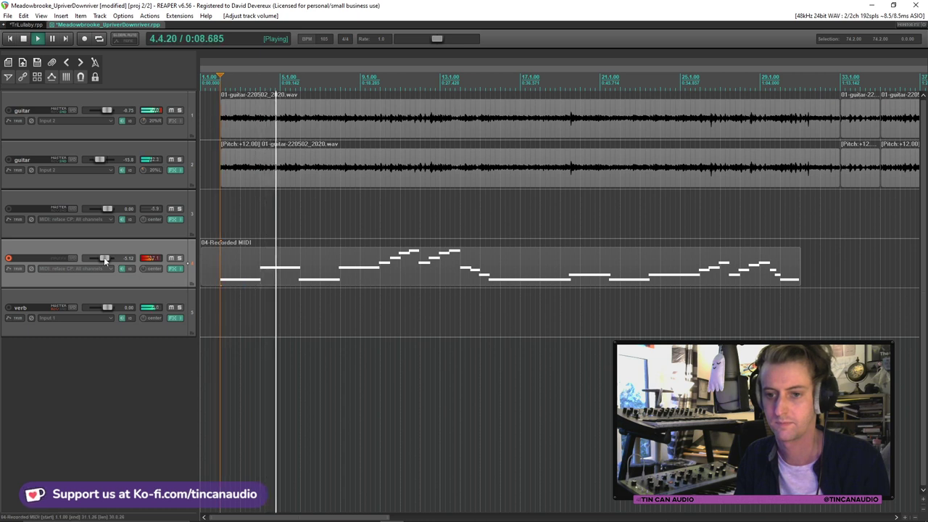
scroll(104, 258, up, 2)
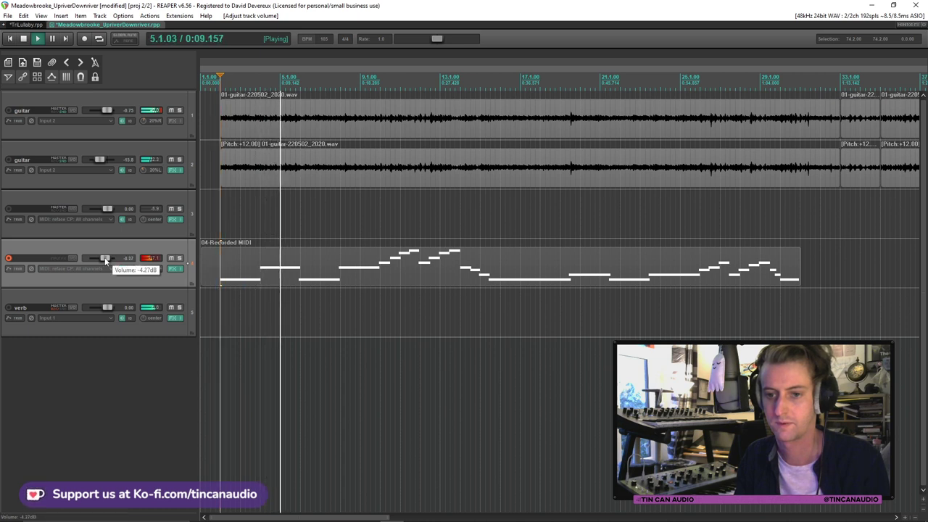
Disarm track 4 for recording and name it viola
click(8, 258)
double_click(39, 258)
text(viola)
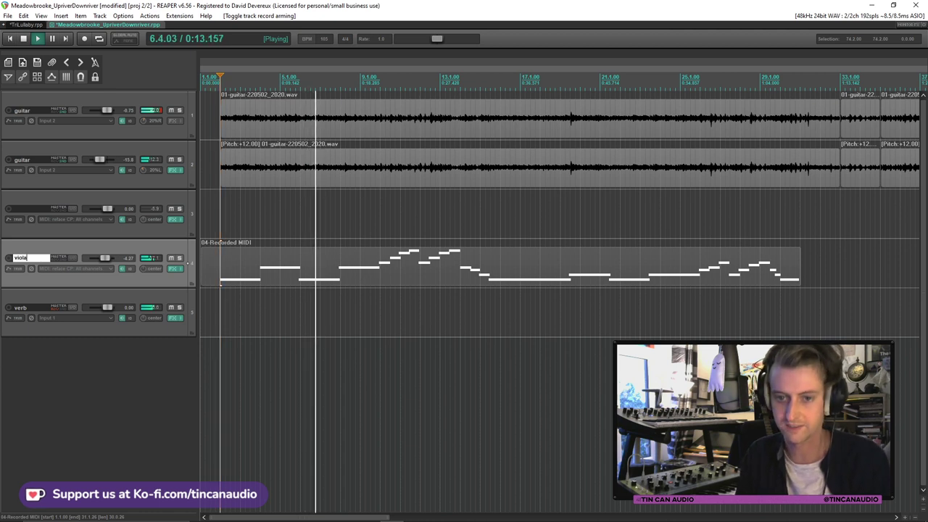
key(Return)
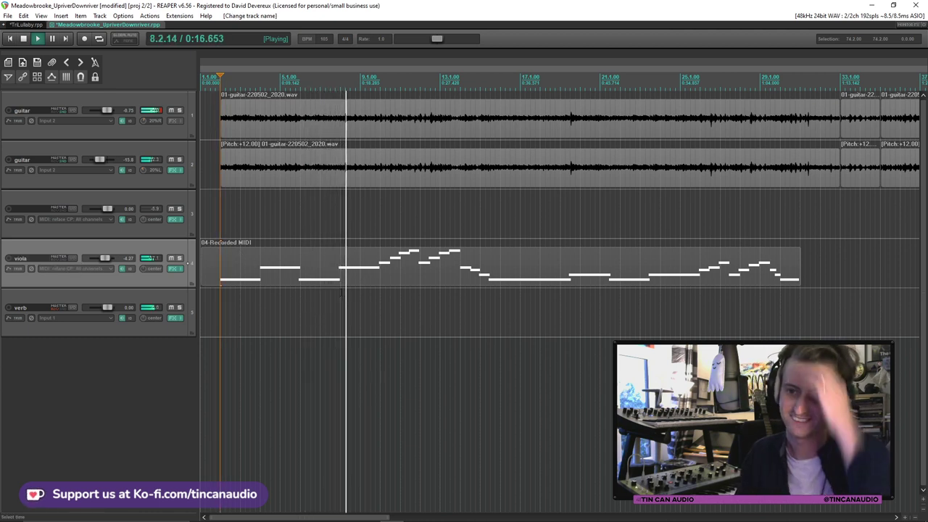
Name the empty track above the viola accordion
double_click(41, 207)
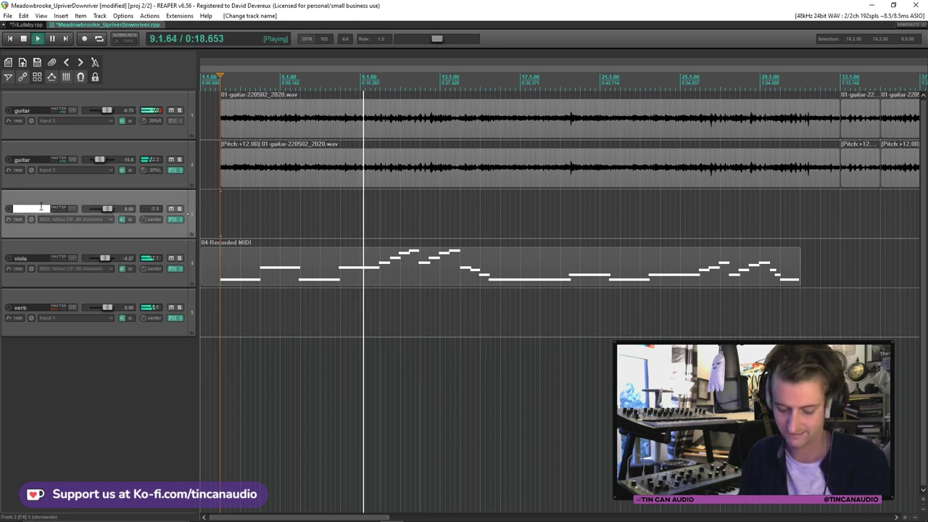
text(accordion)
key(Return)
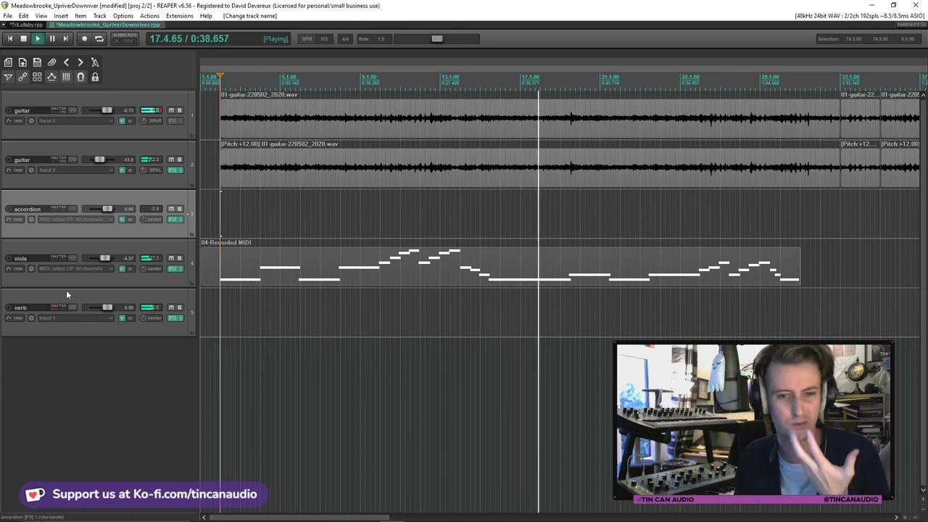
Move the recorded MIDI item onto a new track below the viola and trim its end back to measure 26
click(142, 285)
key(ctrl+t)
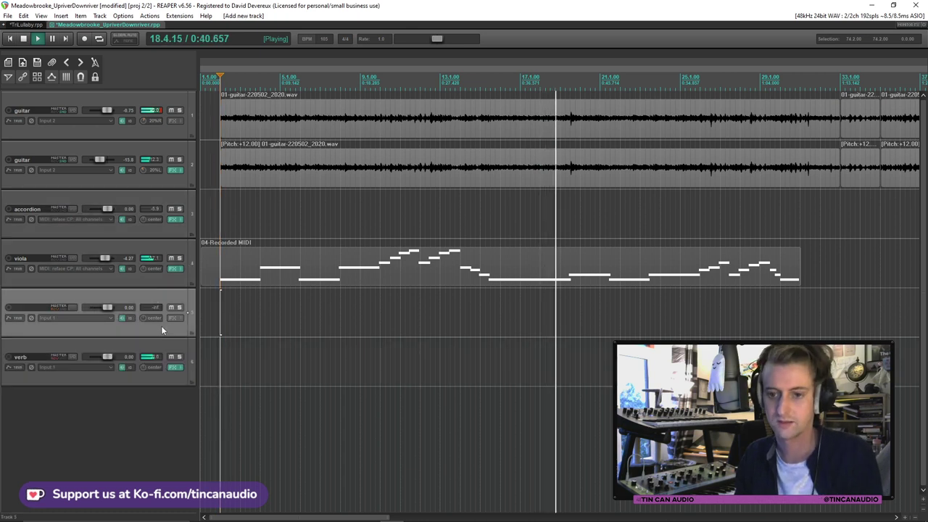
drag(436, 283, 438, 332)
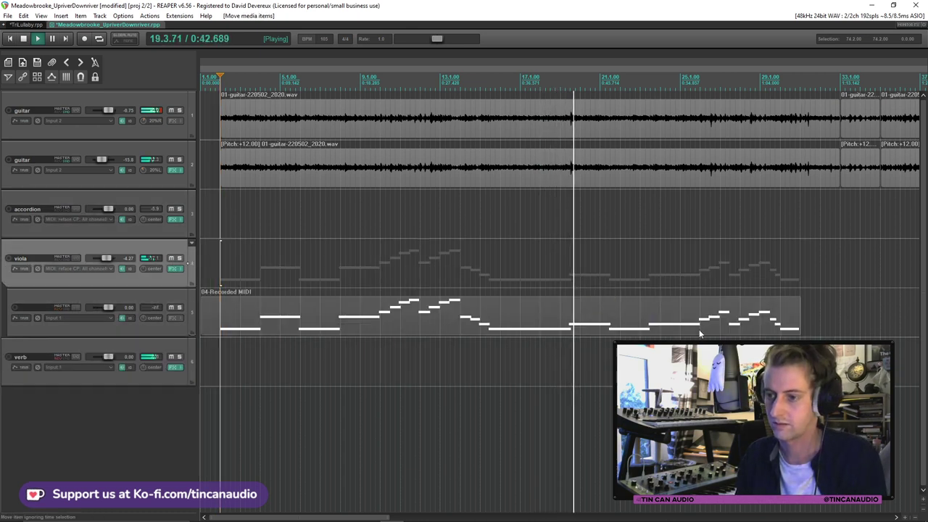
drag(799, 320, 699, 327)
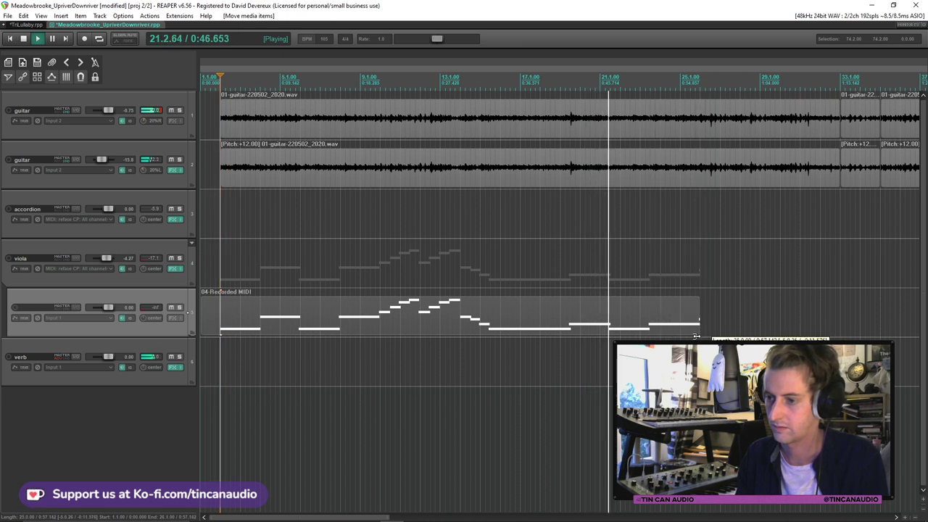
Arm the viola track, record a new MIDI take from about measure 23 to measure 39, and save it
click(9, 259)
key(ctrl+r)
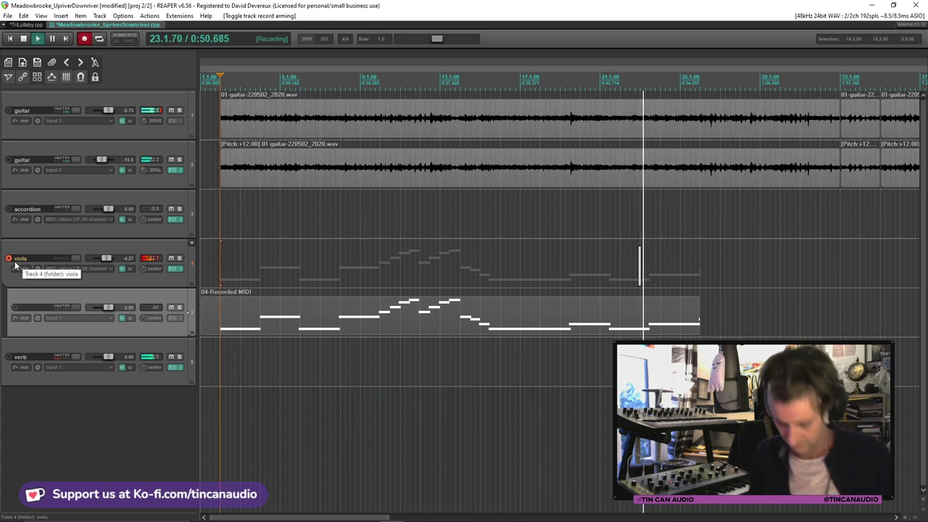
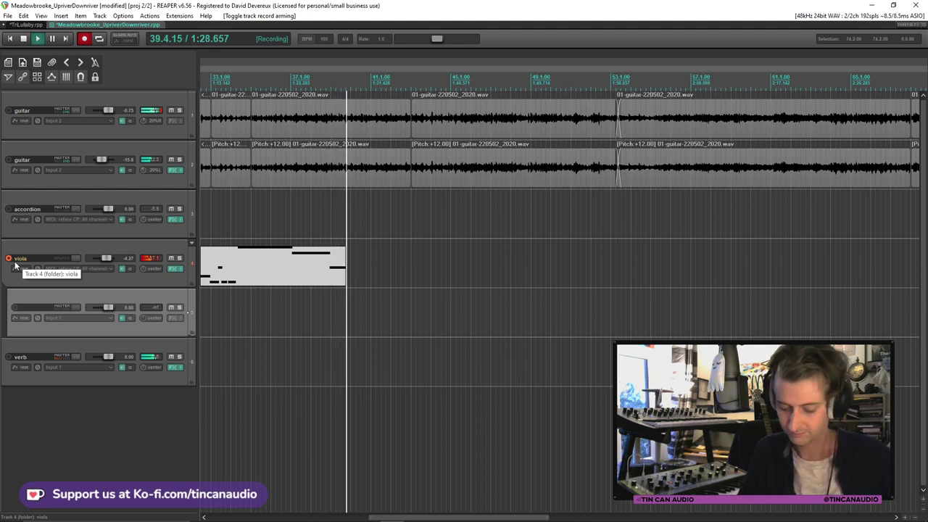
key(space)
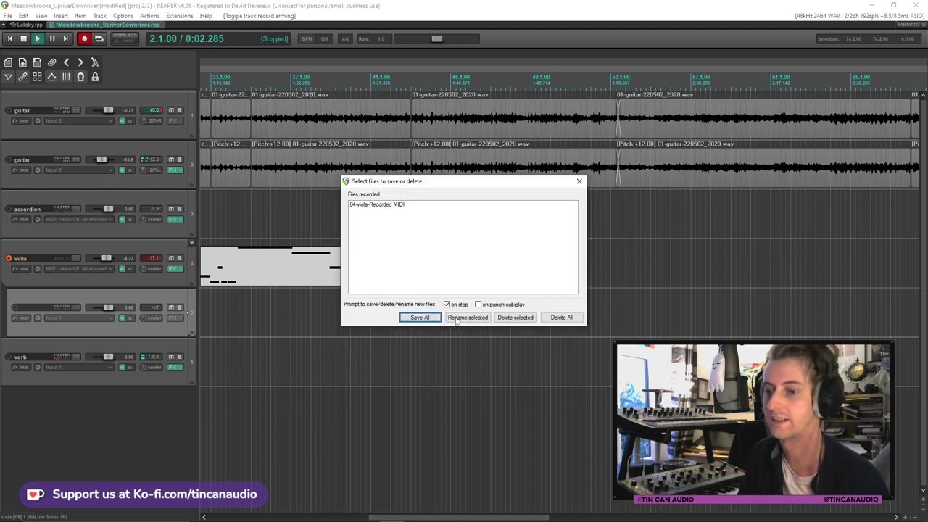
click(420, 317)
Trim the new viola take's start to measure 26 and return the earlier recording to the viola track in front of it
click(451, 273)
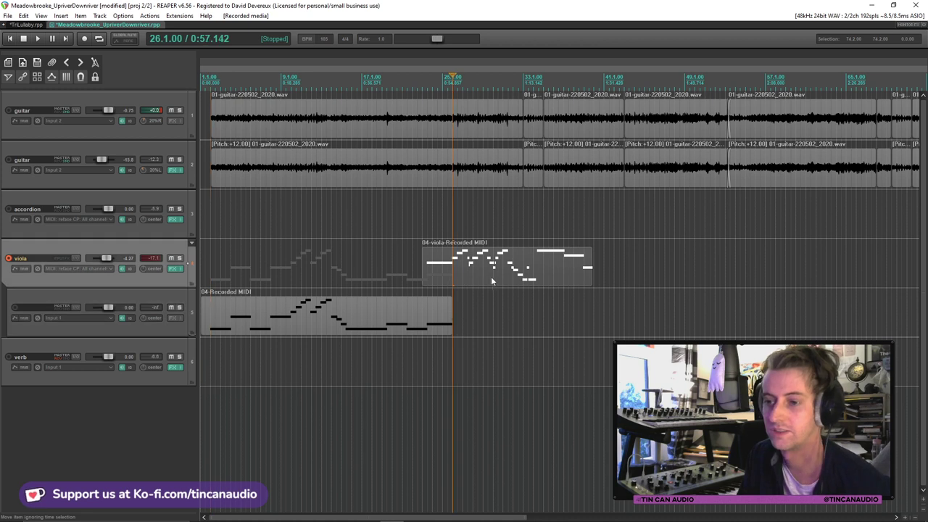
mouse_move(422, 279)
mouse_down()
mouse_move(449, 281)
mouse_move(436, 276)
mouse_up()
click(442, 278)
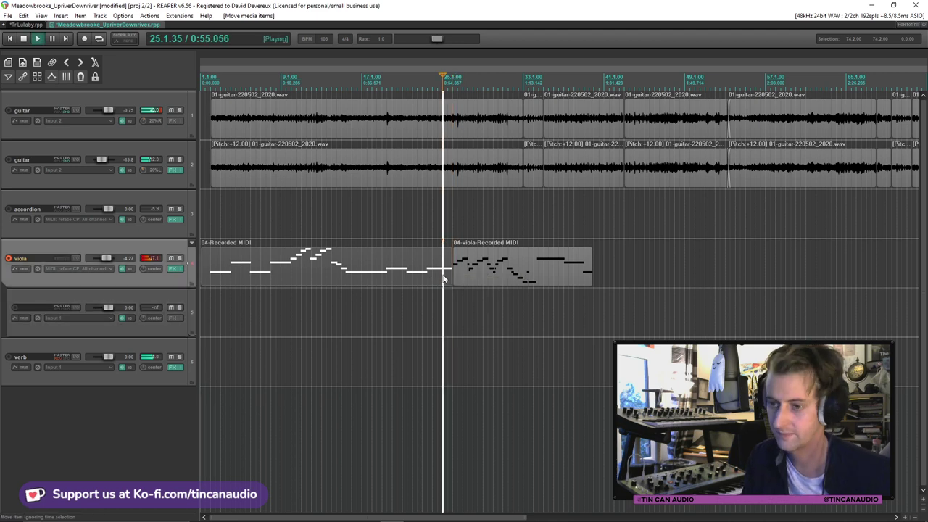
Delete the short leftover G3 note at the very end of the earlier viola recording
double_click(445, 276)
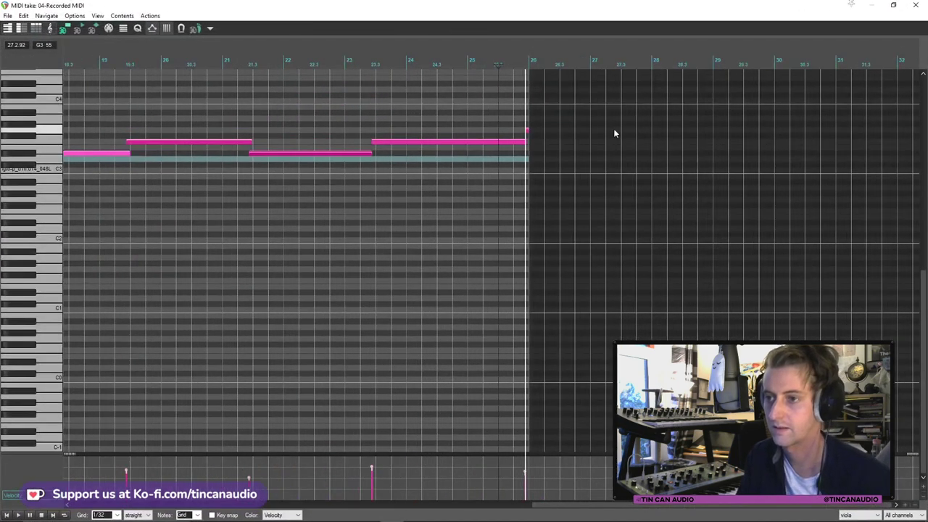
scroll(543, 133, up, 1)
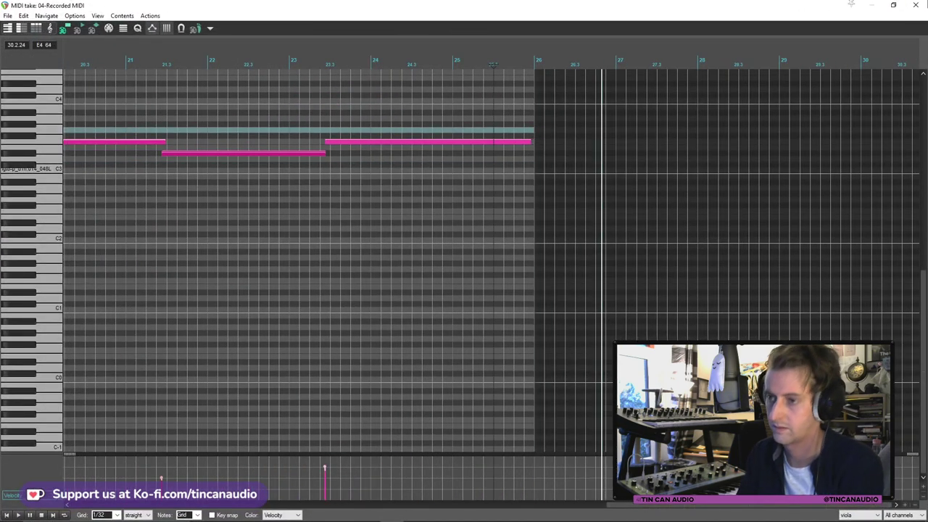
key(Escape)
In the new viola take, delete the two stray short notes near 27.3 and extend the F3 note's start back to just before 27.3
double_click(472, 268)
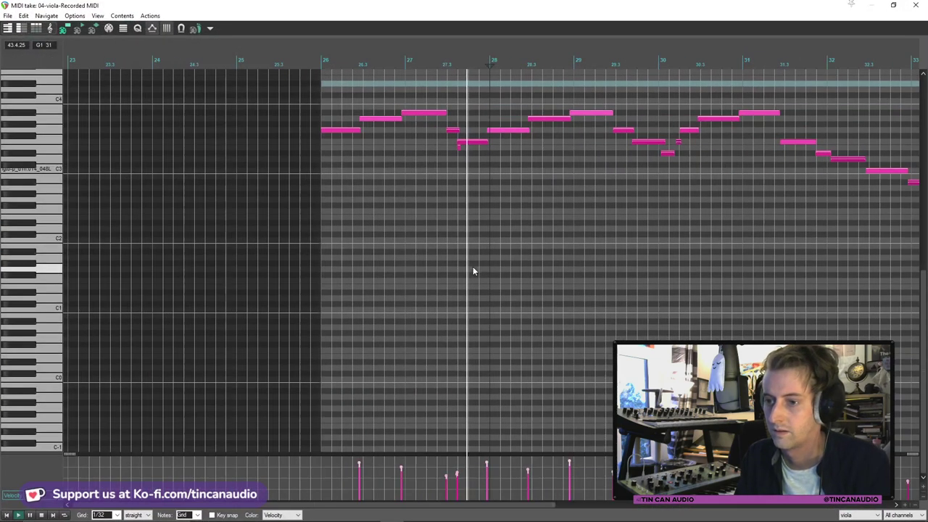
double_click(452, 131)
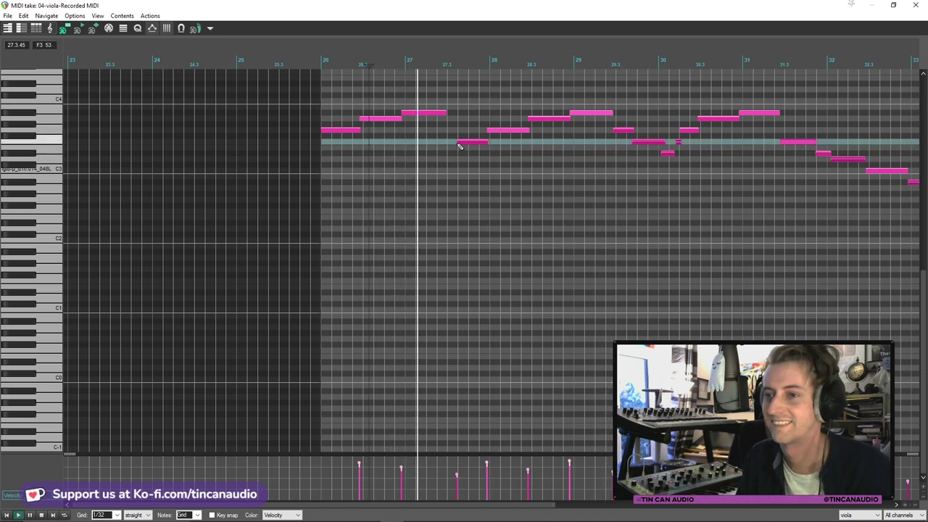
drag(458, 141, 443, 142)
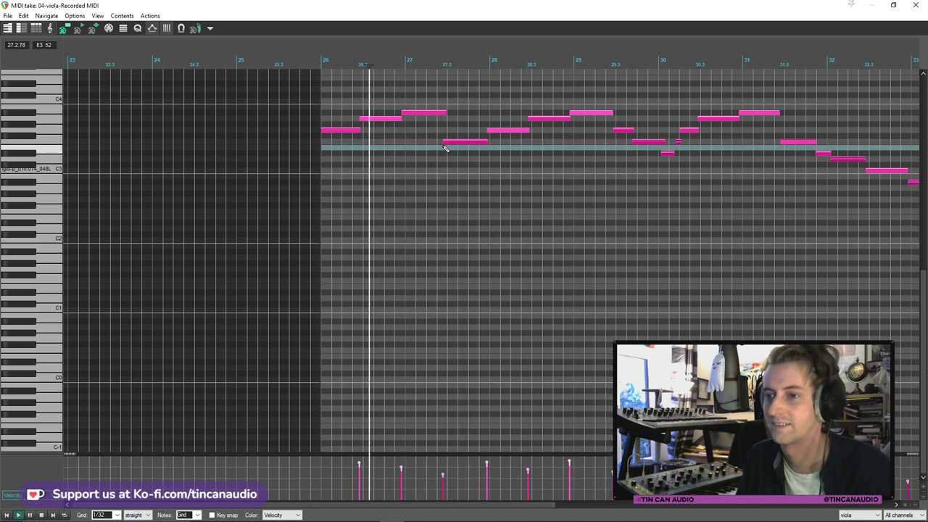
key(Escape)
Split the guitar items on both tracks at 27.3.00 and again at 29.3.00
scroll(483, 114, up, 3)
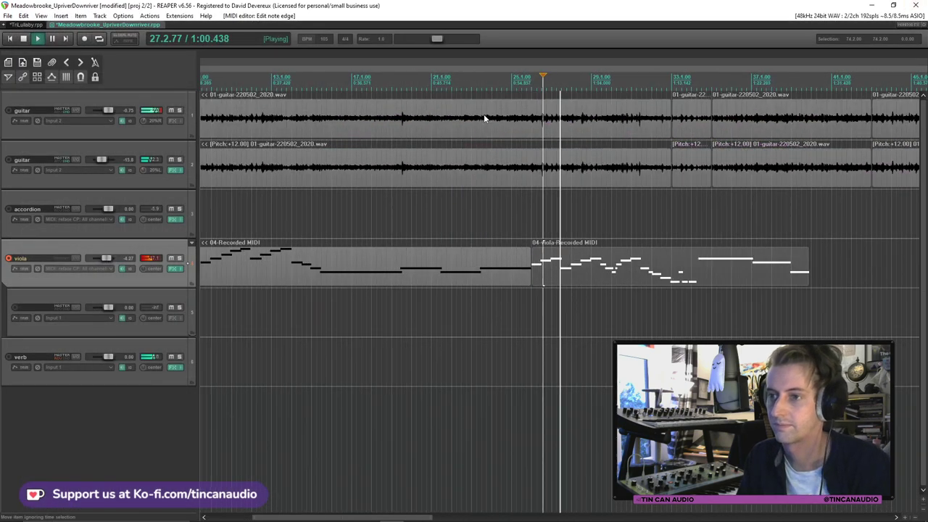
click(558, 130)
ctrl+click(560, 180)
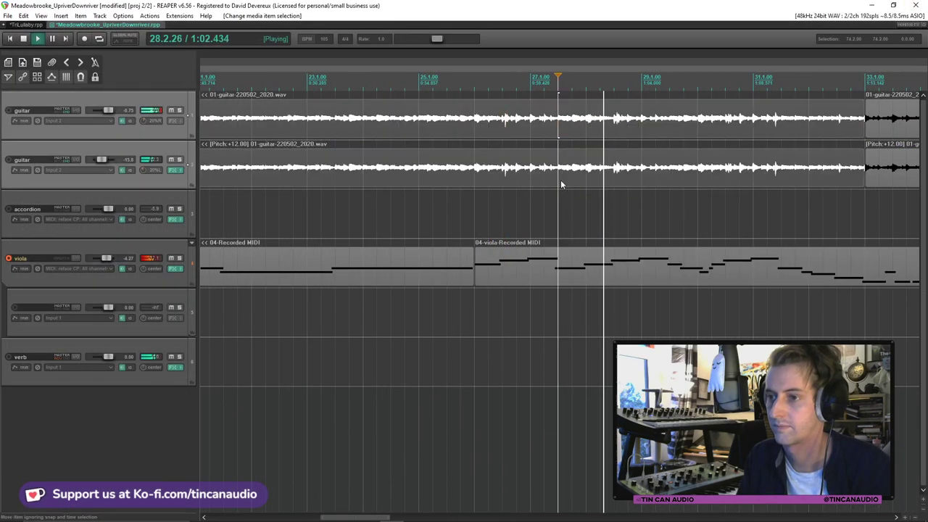
key(s)
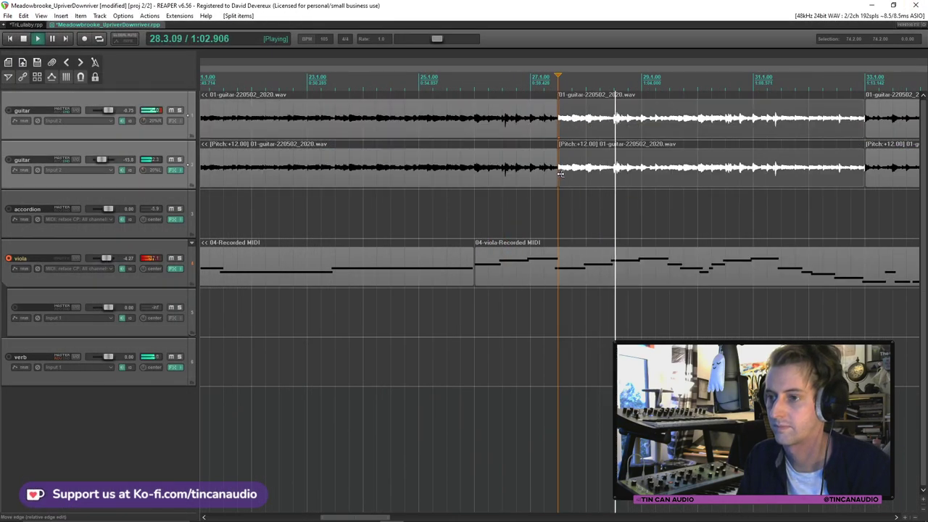
click(671, 181)
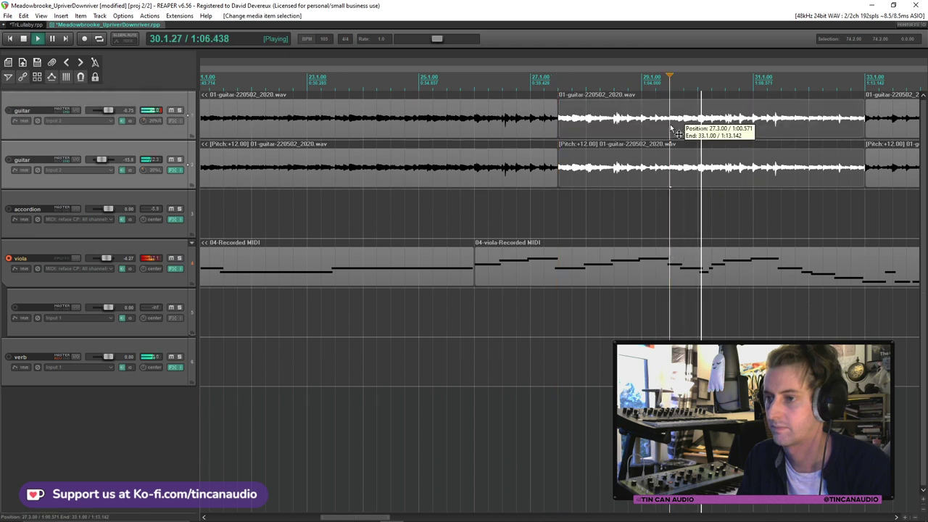
key(s)
Split the guitar items on both tracks at 25.1.00 and again at 25.3.00
click(630, 131)
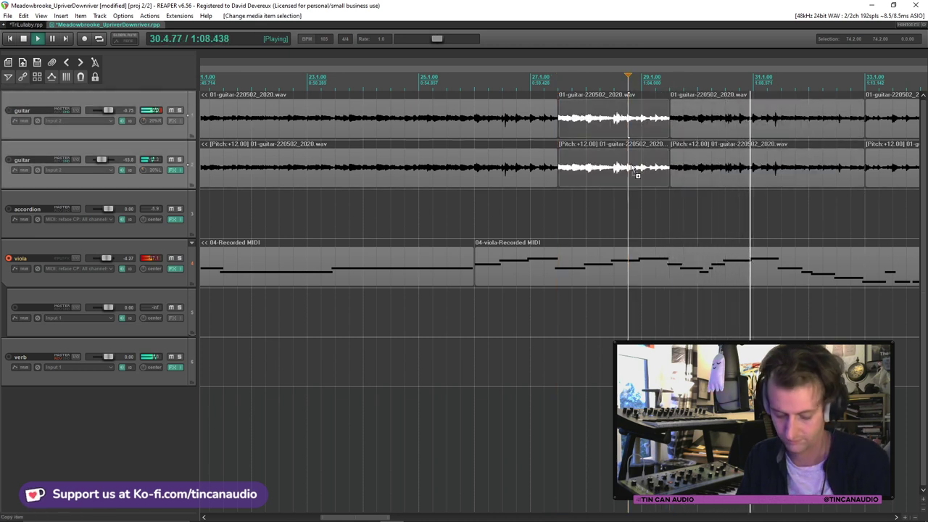
key(space)
click(446, 131)
key(space)
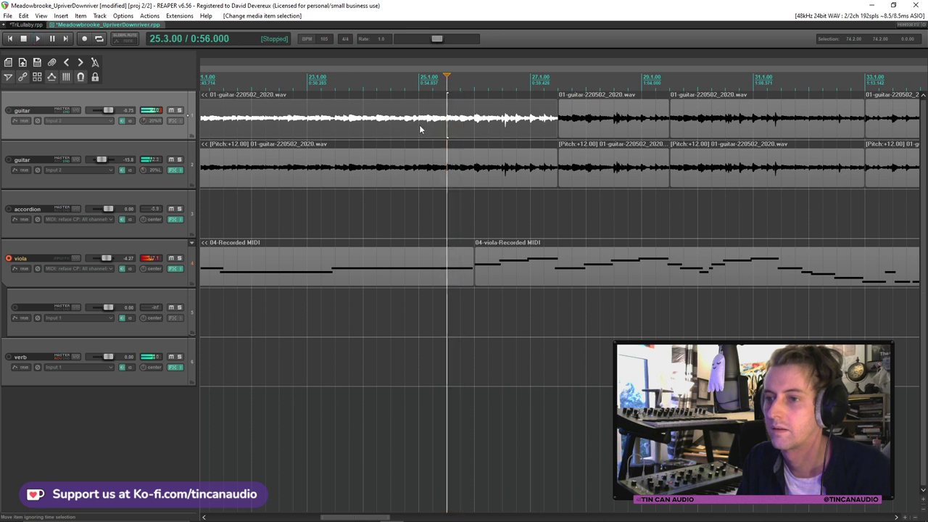
key(s)
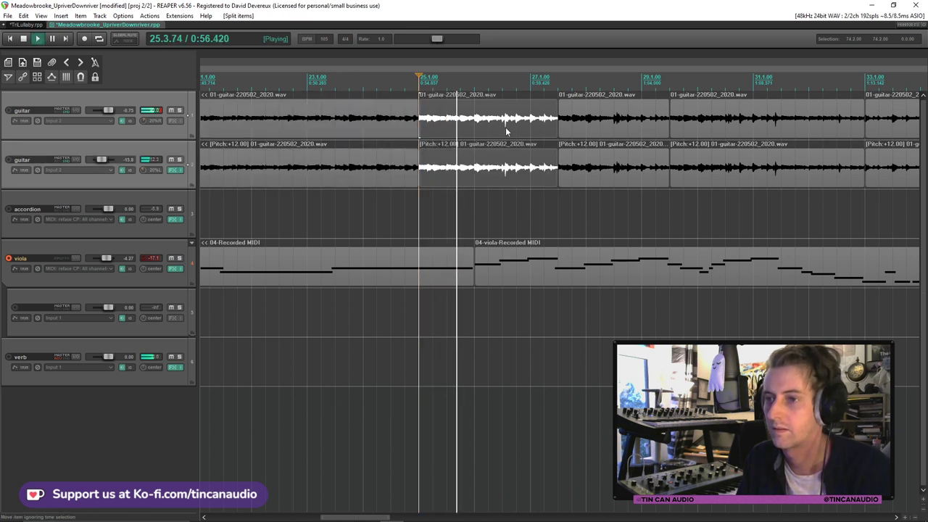
click(446, 126)
key(s)
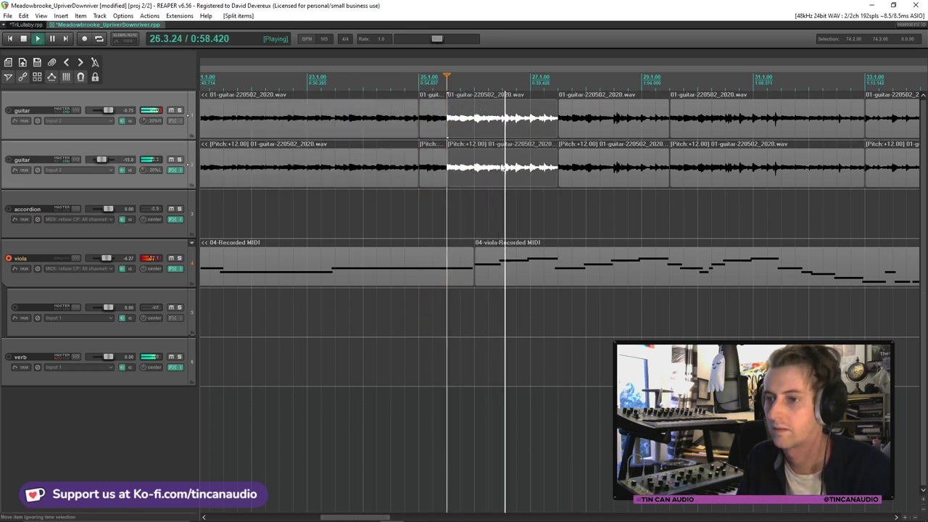
Replace the guitar pieces between 25.3.00 and 27.3.00 on both tracks with copies of the 27.3.00–29.3.00 pieces and play back from measure 26
key(Delete)
key(space)
click(600, 123)
ctrl+click(603, 165)
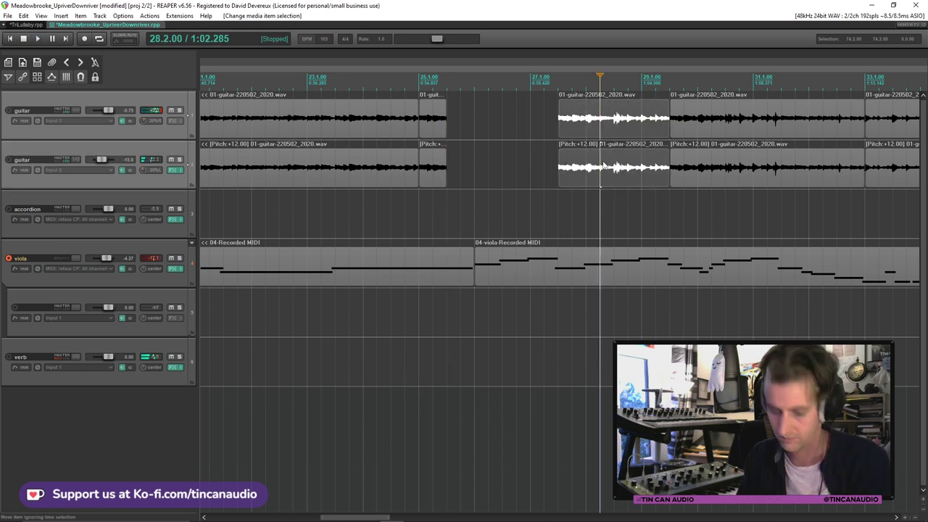
click(445, 116)
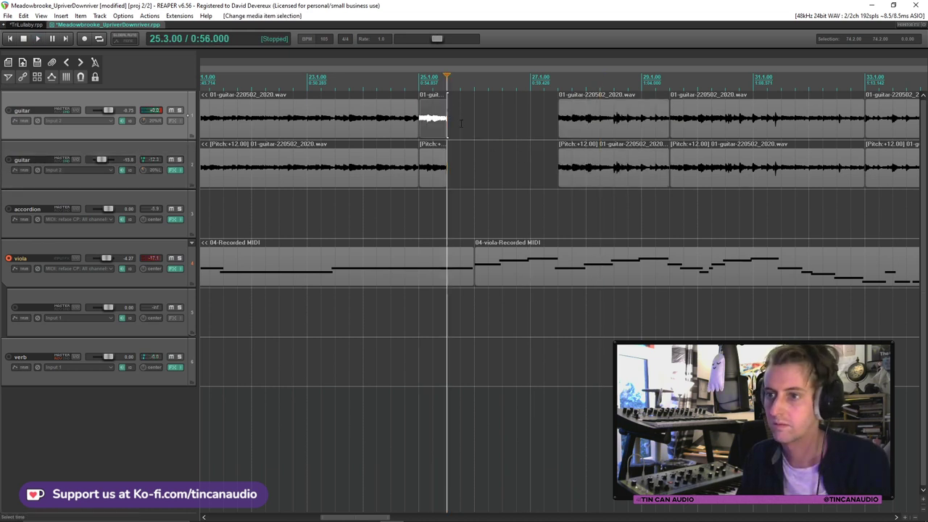
key(ctrl+v)
click(433, 116)
key(space)
click(478, 127)
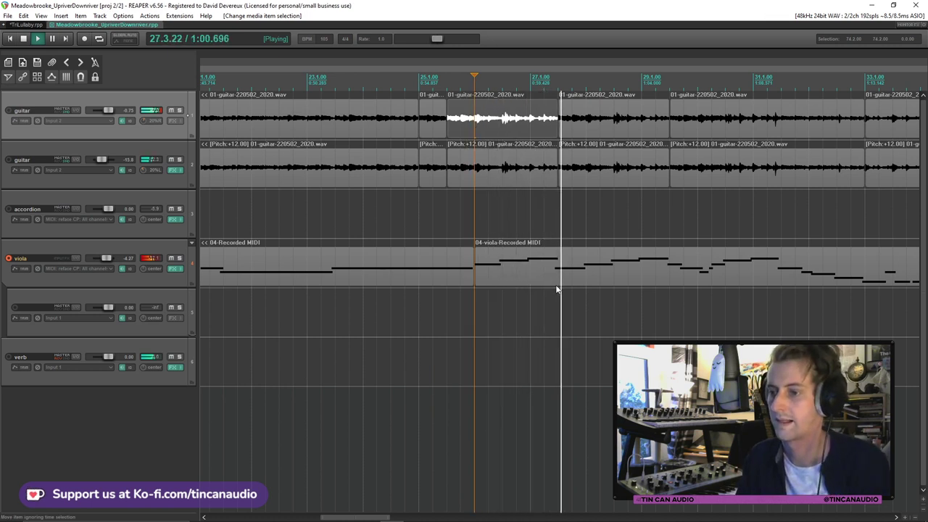
Open the newer viola take in the MIDI editor and delete the phrase of notes between 29.3 and 31.3
scroll(595, 276, down, 1)
scroll(594, 272, down, 1)
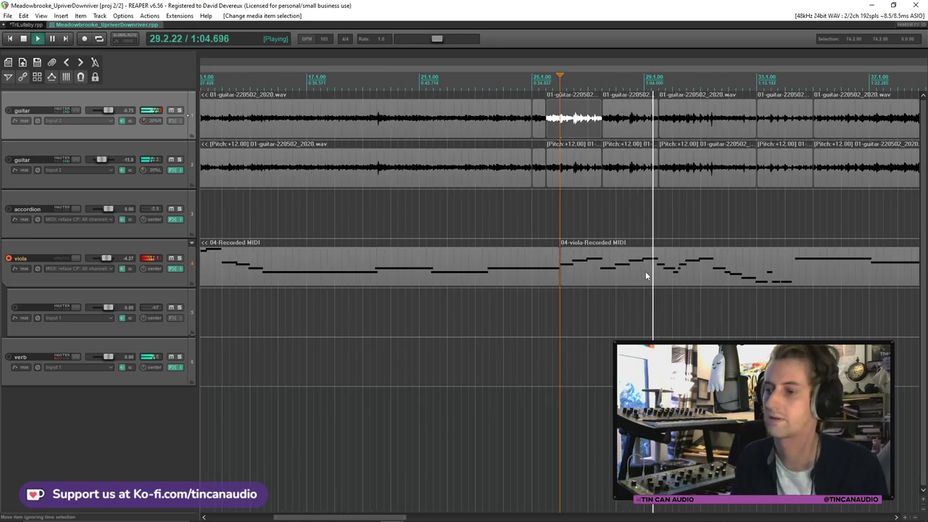
double_click(667, 267)
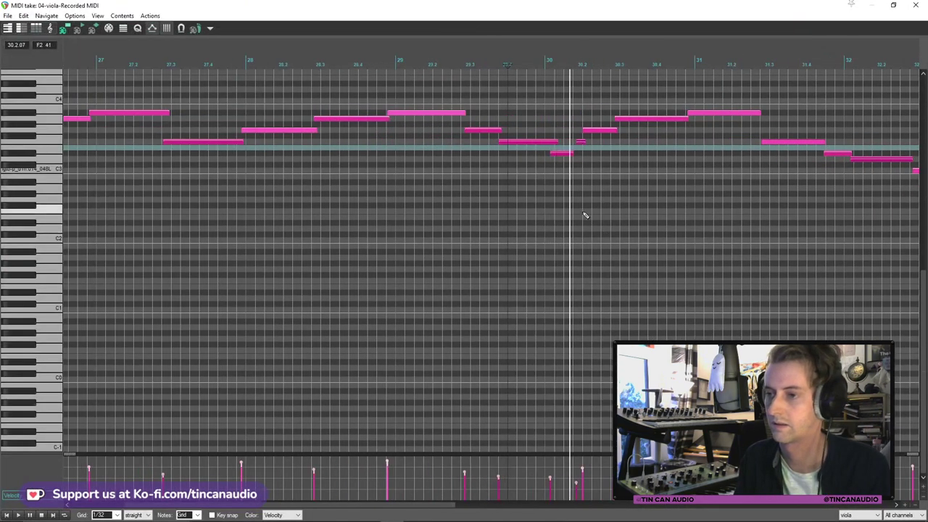
scroll(497, 162, down, 3)
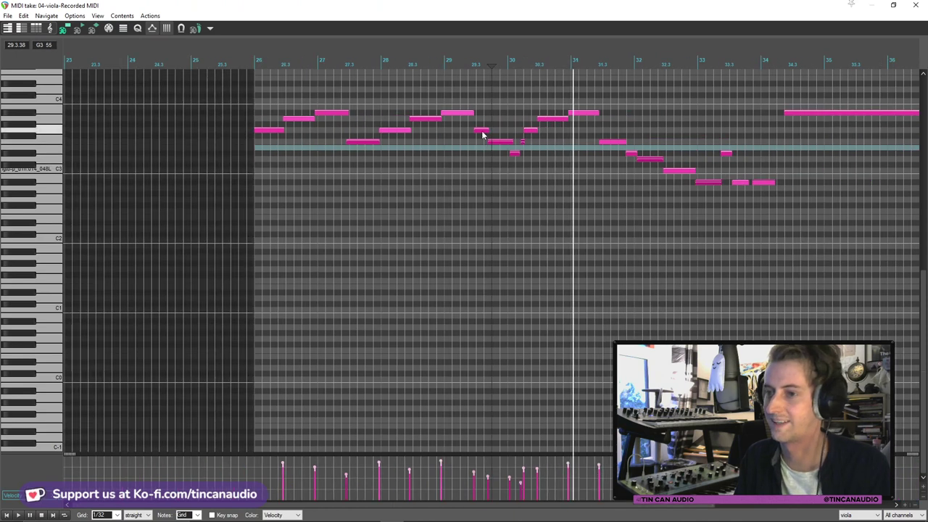
click(482, 131)
key(space)
shift+click(576, 110)
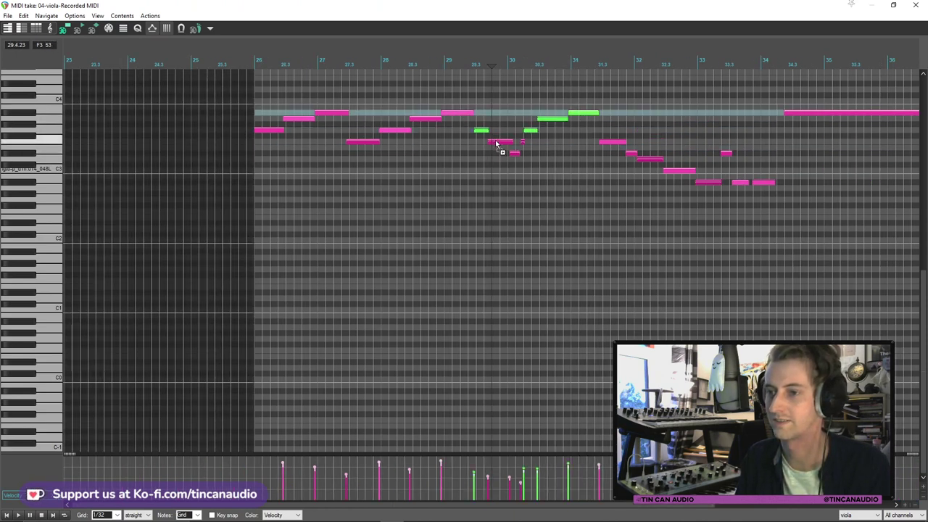
shift+click(497, 142)
shift+click(514, 153)
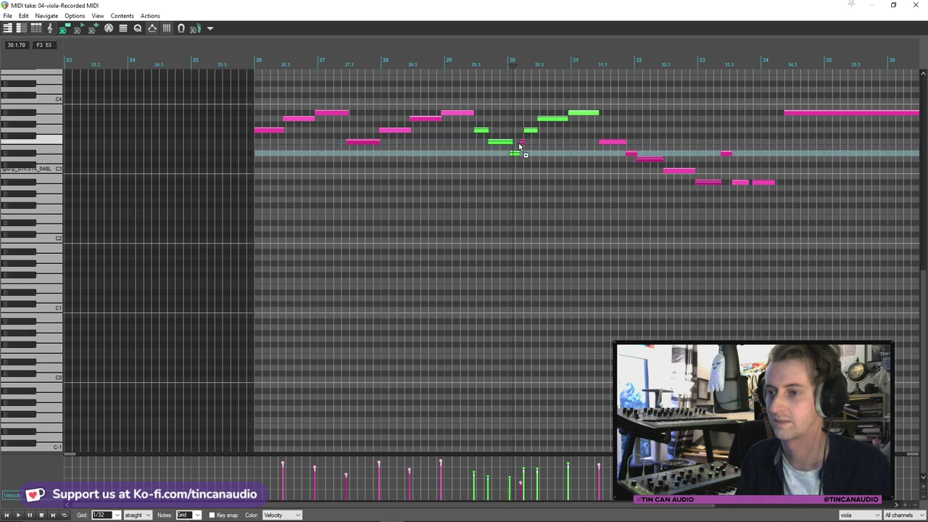
drag(521, 142, 524, 149)
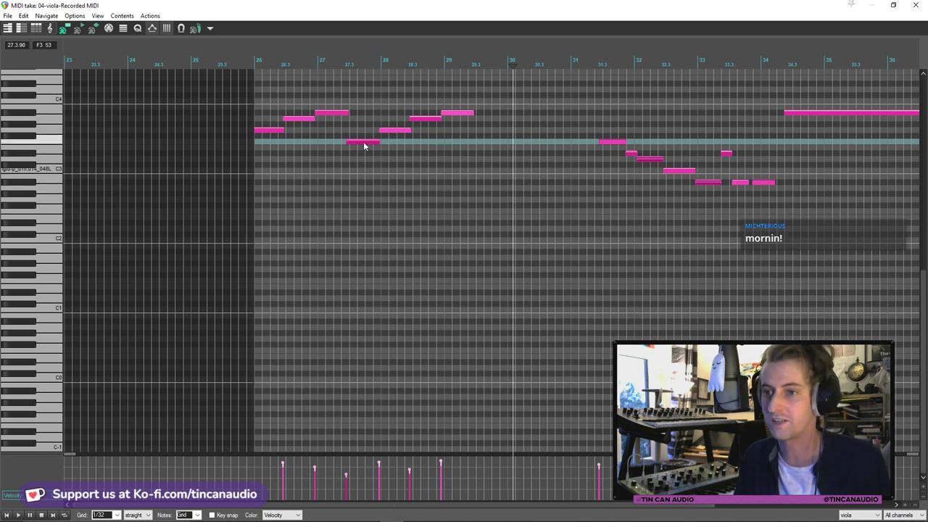
Copy the four-note viola phrase F3, G3, A3, A#3 that starts near 27.3 and paste it at 29.3
shift+click(469, 113)
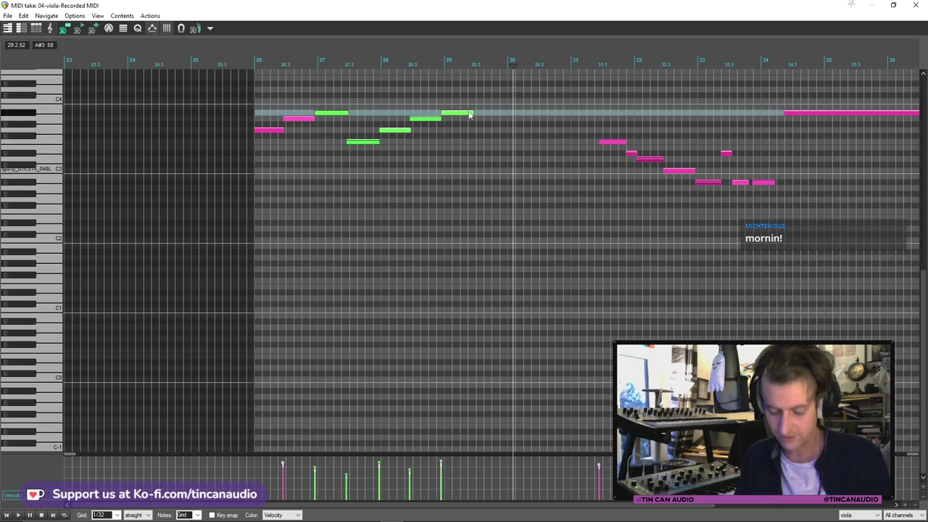
click(459, 113)
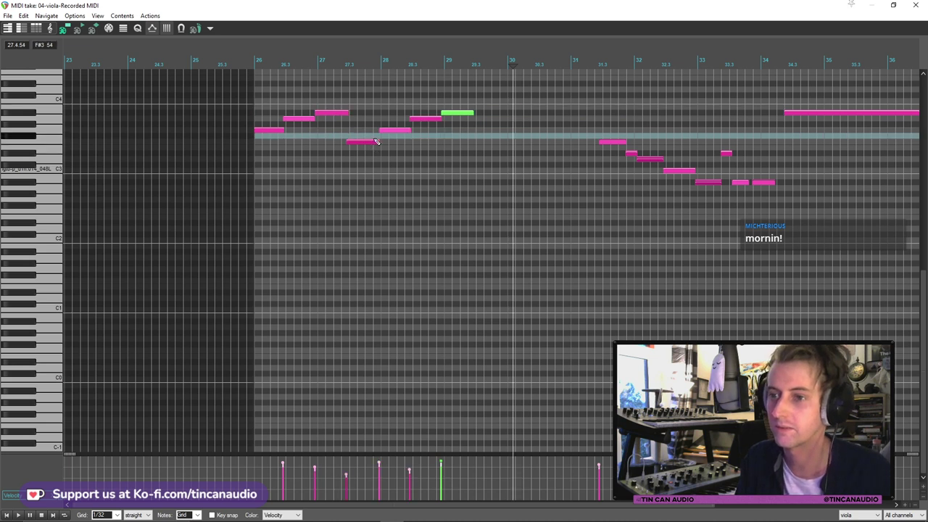
click(373, 142)
shift+click(454, 113)
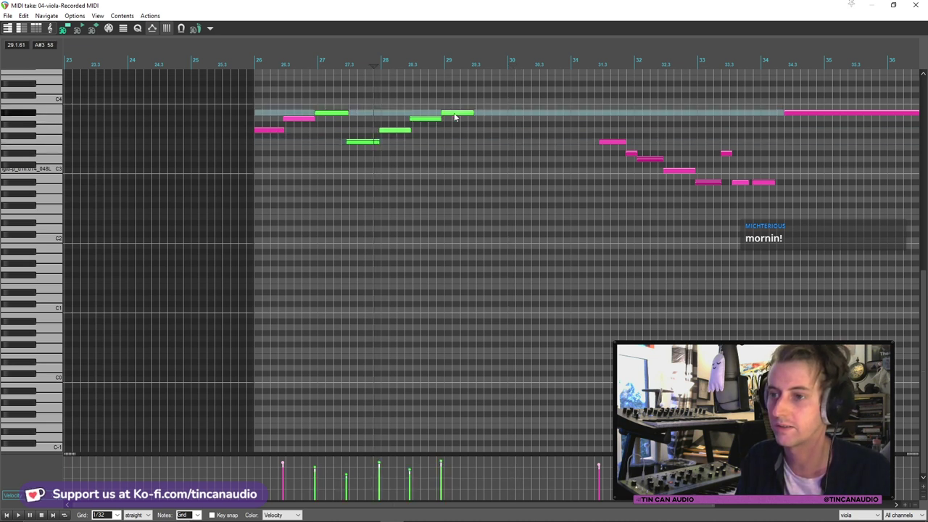
ctrl+click(345, 114)
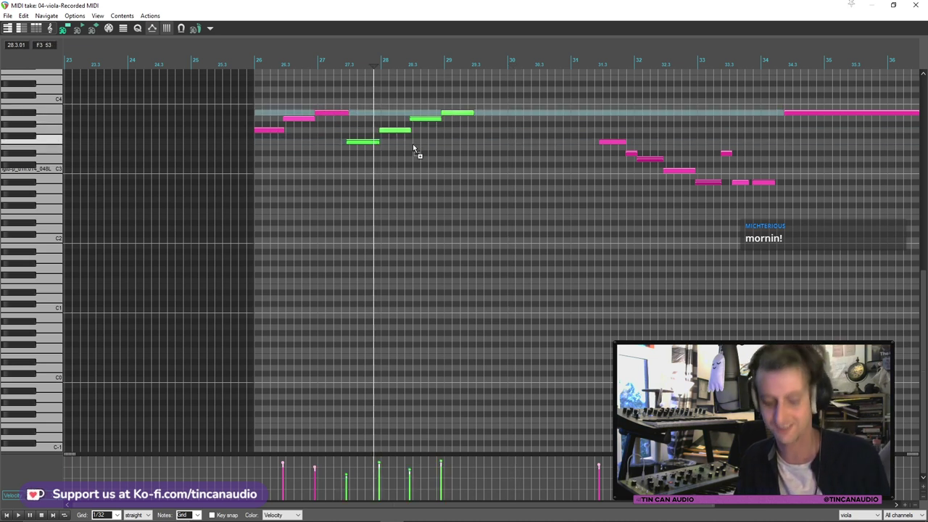
click(479, 144)
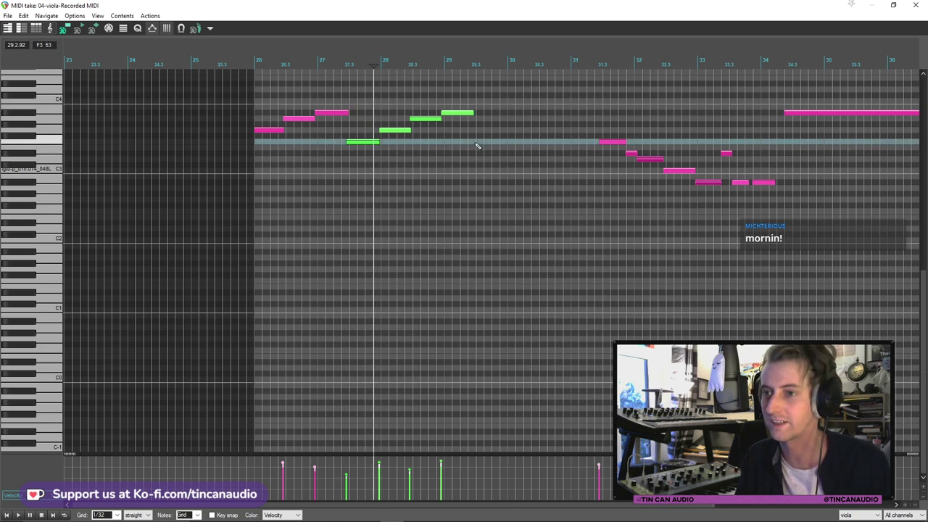
scroll(482, 144, up, 6)
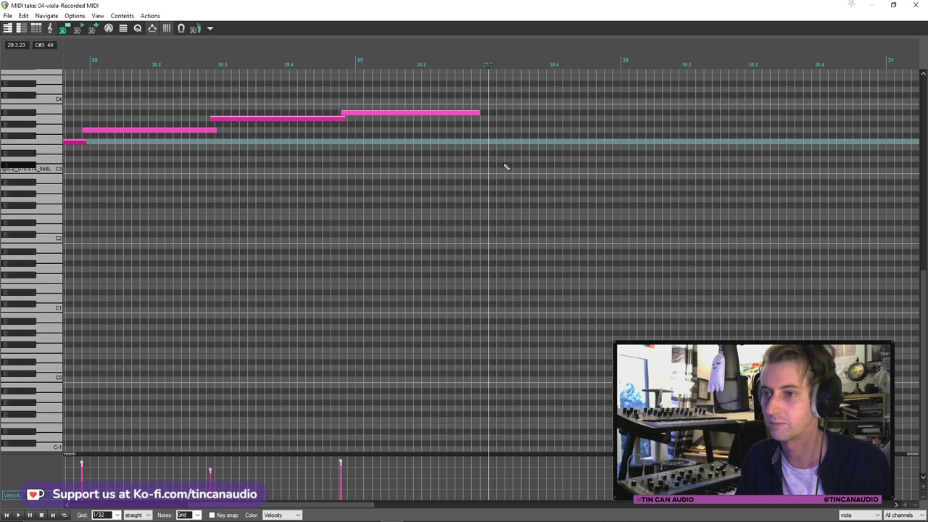
key(ctrl+z)
scroll(493, 156, down, 5)
Play back the viola phrases from just after measure 29 and close the MIDI editor
click(298, 136)
key(space)
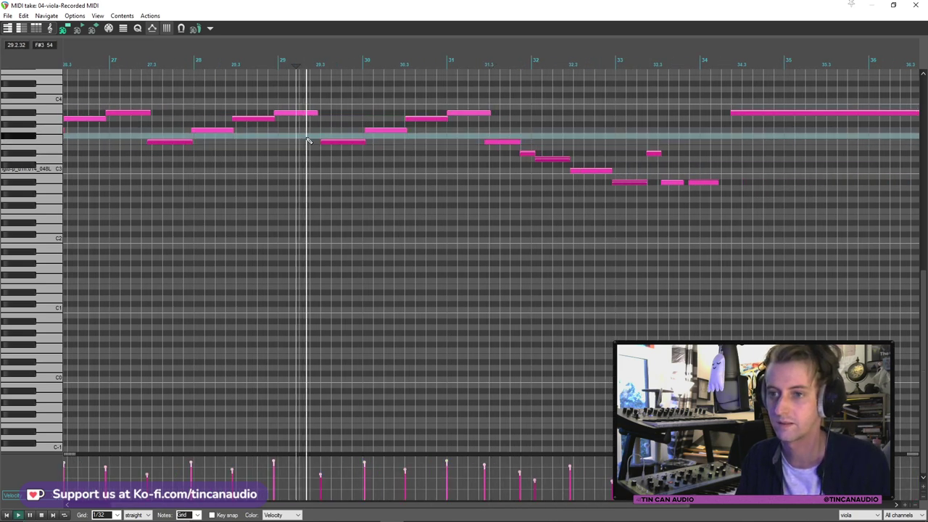
key(space)
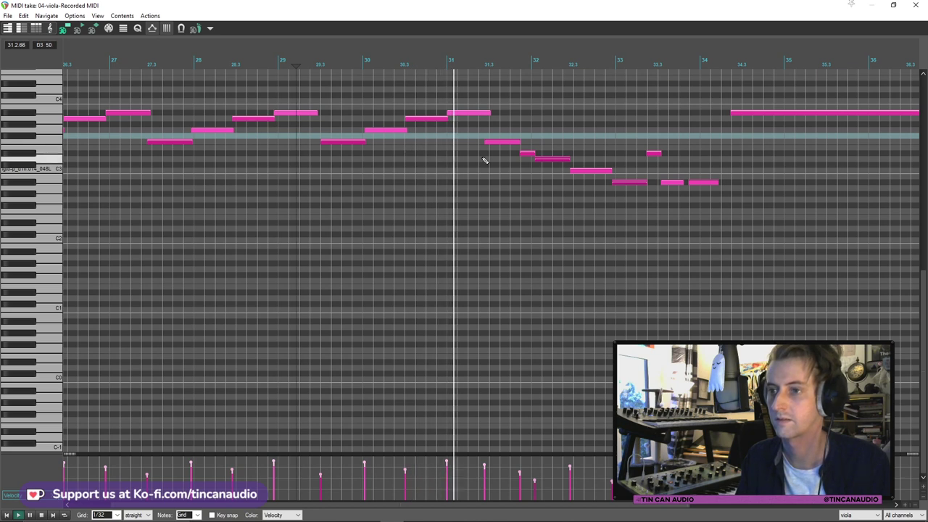
key(space)
key(Escape)
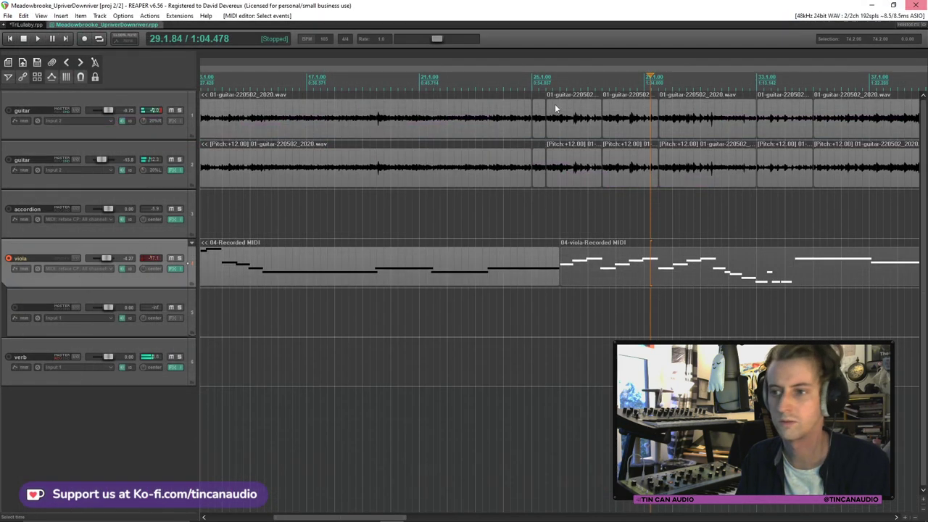
Audition the guitar around measures 28 to 31 and split the items on both guitar tracks at 31.2.41
click(615, 121)
key(space)
scroll(645, 127, up, 5)
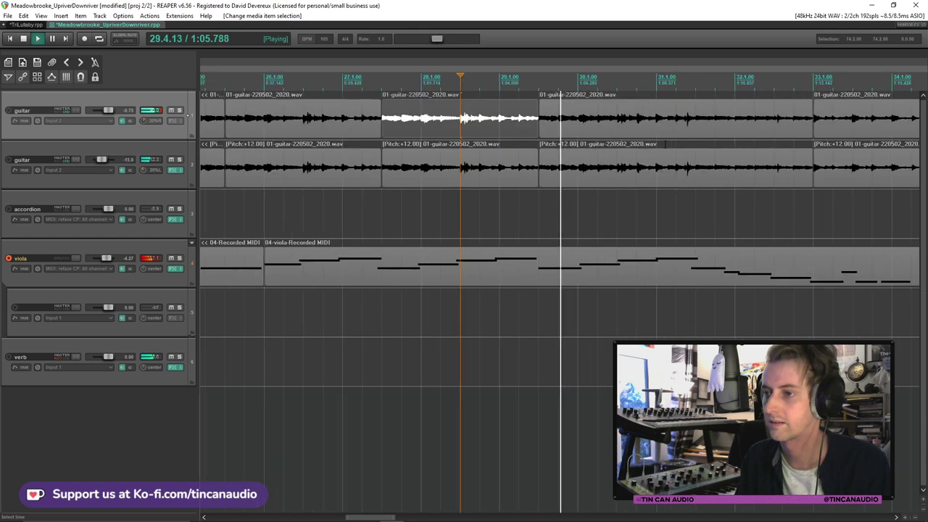
scroll(674, 136, down, 3)
click(674, 132)
scroll(668, 129, up, 4)
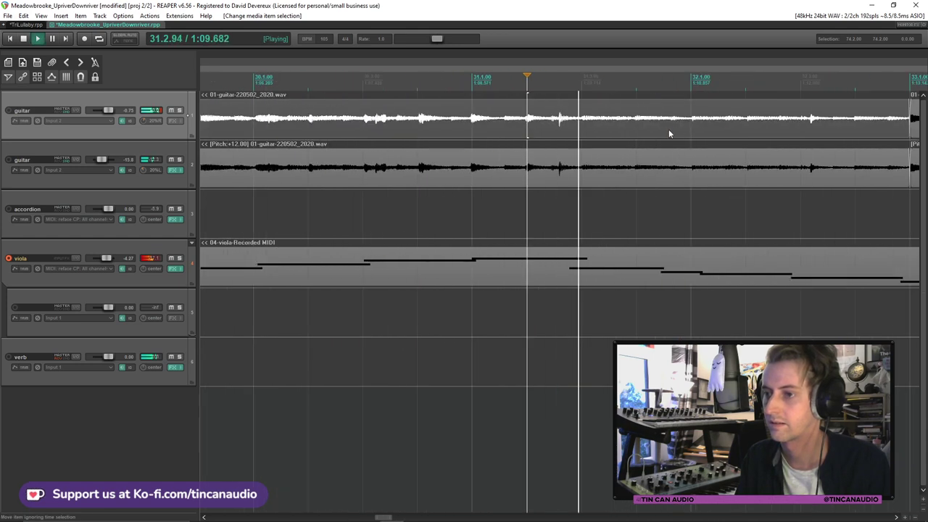
click(551, 138)
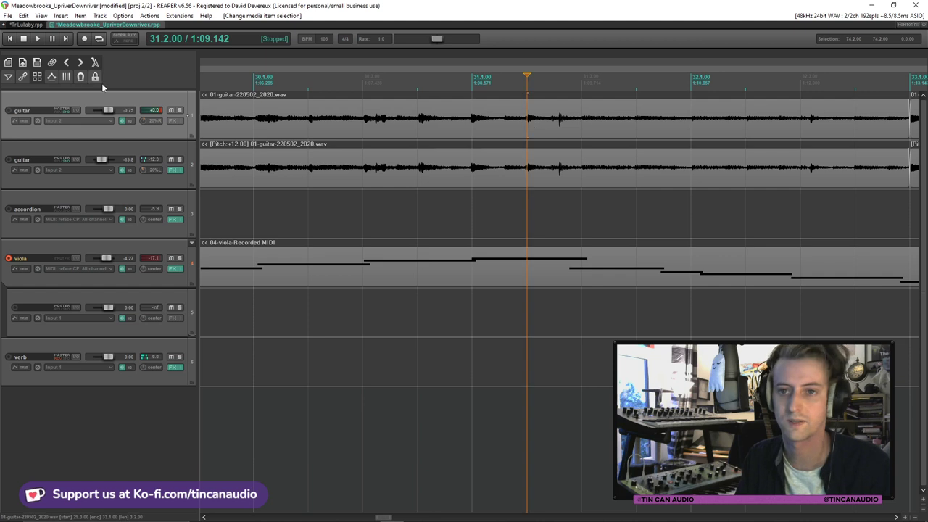
click(551, 130)
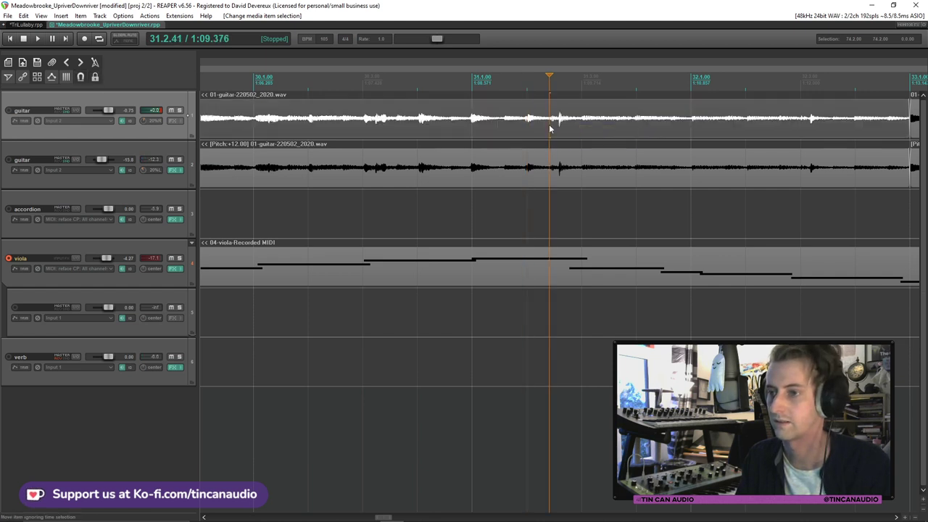
ctrl+click(551, 171)
key(s)
key(space)
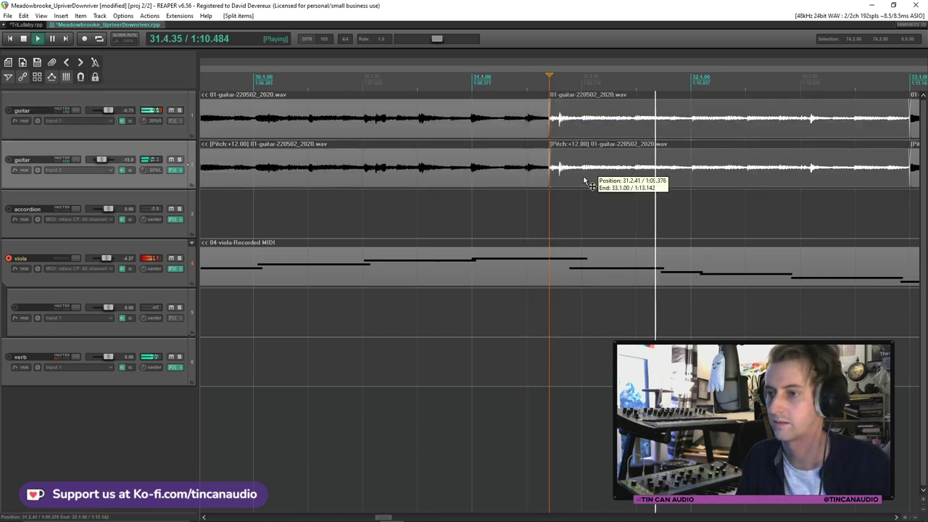
Trim the start of the guitar pieces after the 31.2.41 split to about 31.3.00 on both tracks and listen to the transition
click(581, 123)
key(space)
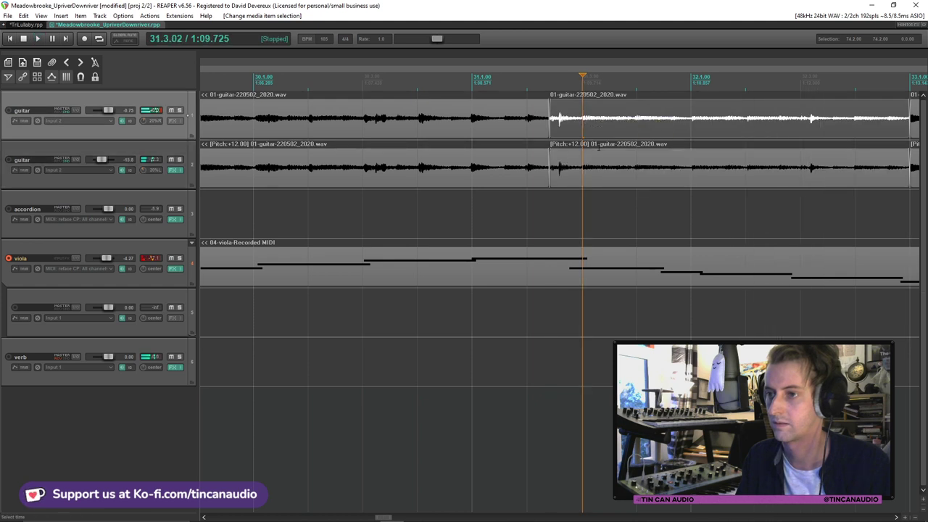
key(space)
click(479, 174)
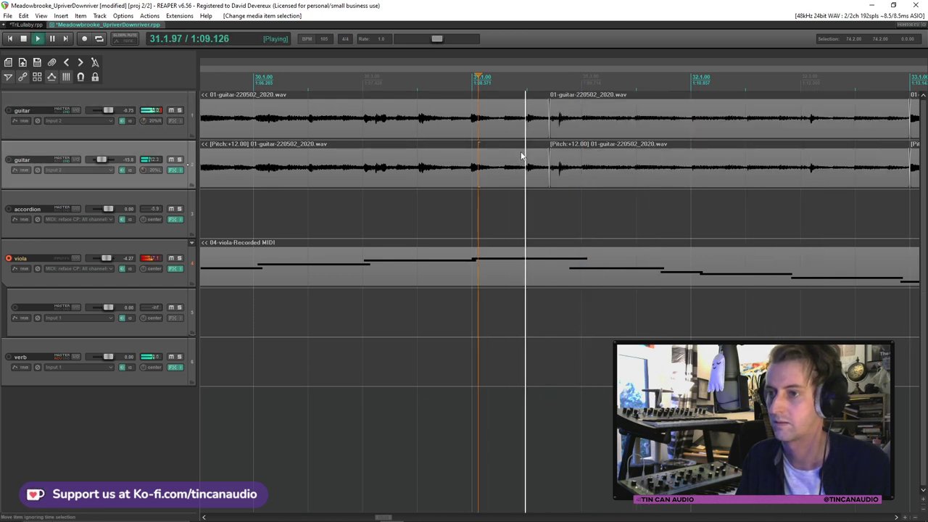
click(559, 148)
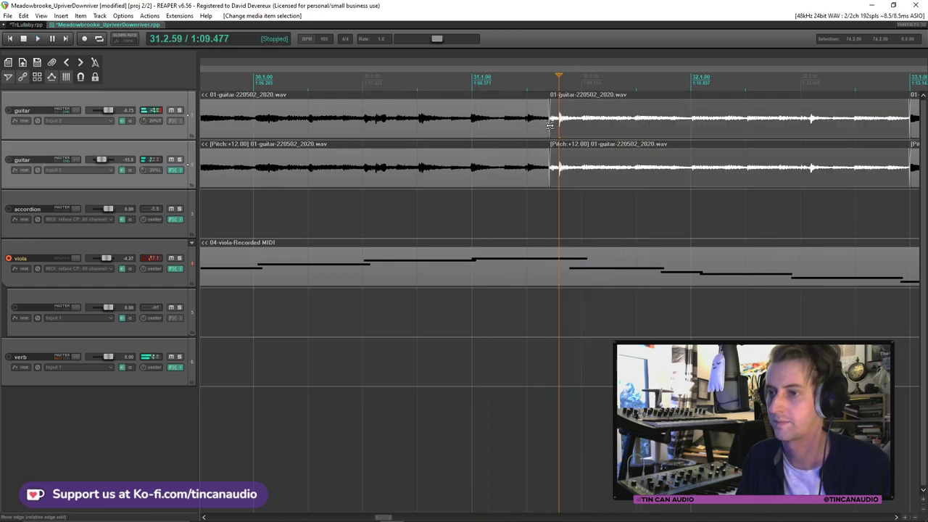
drag(550, 125, 580, 125)
click(445, 124)
key(space)
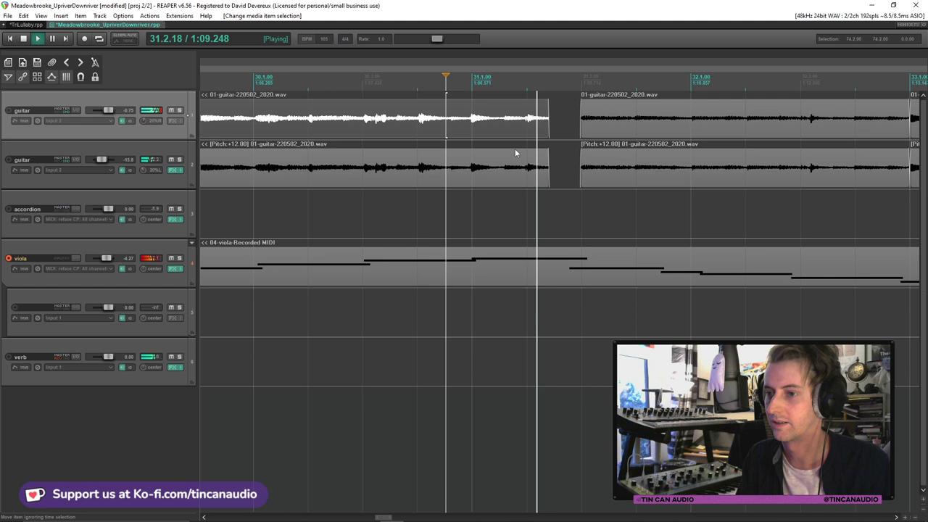
key(space)
Split both guitar tracks at 29.2.00 and paste copies of the 29.2.00–29.3.00 pieces into the gap at 31.2.41, then play the join
scroll(515, 149, up, 2)
click(564, 141)
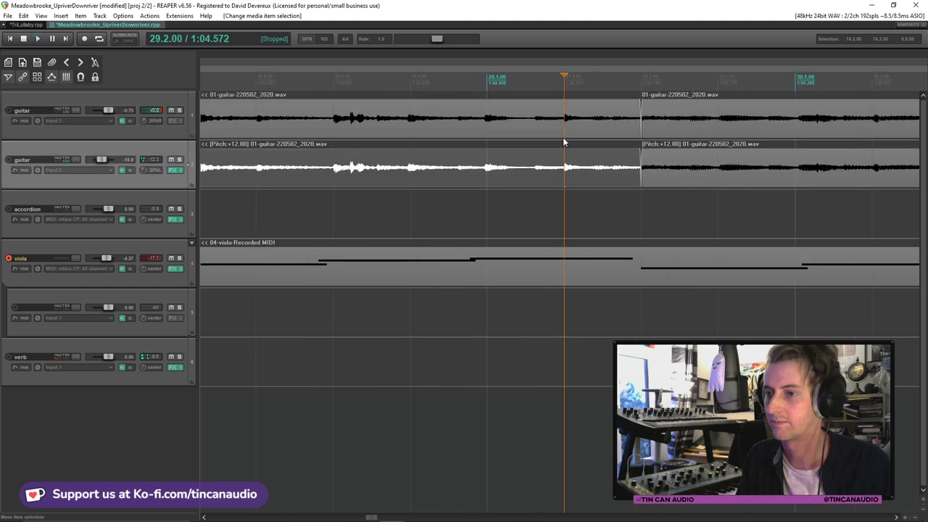
key(s)
click(587, 165)
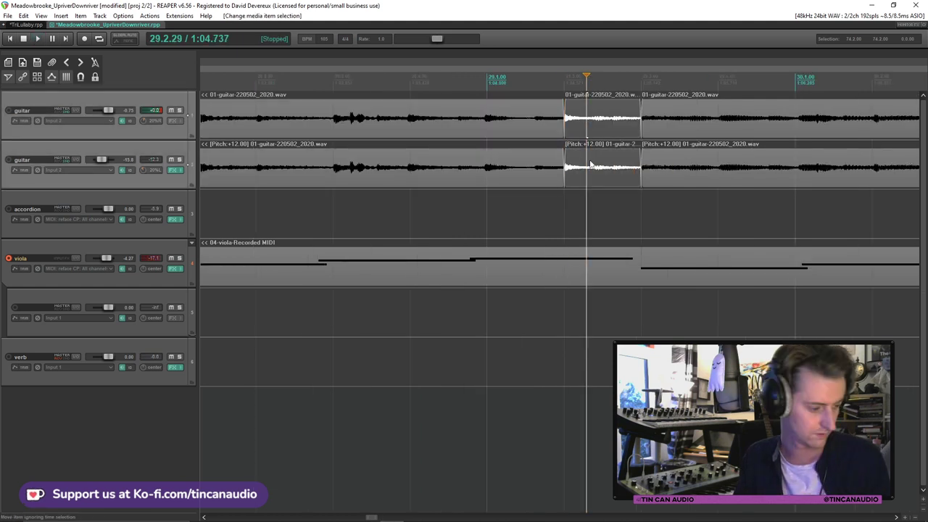
scroll(594, 167, down, 5)
click(717, 134)
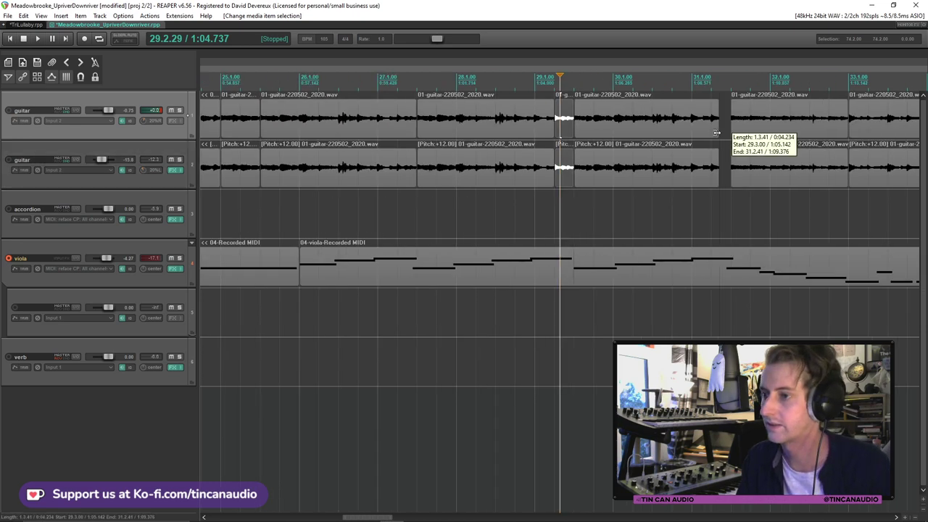
scroll(718, 161, up, 4)
click(457, 105)
key(space)
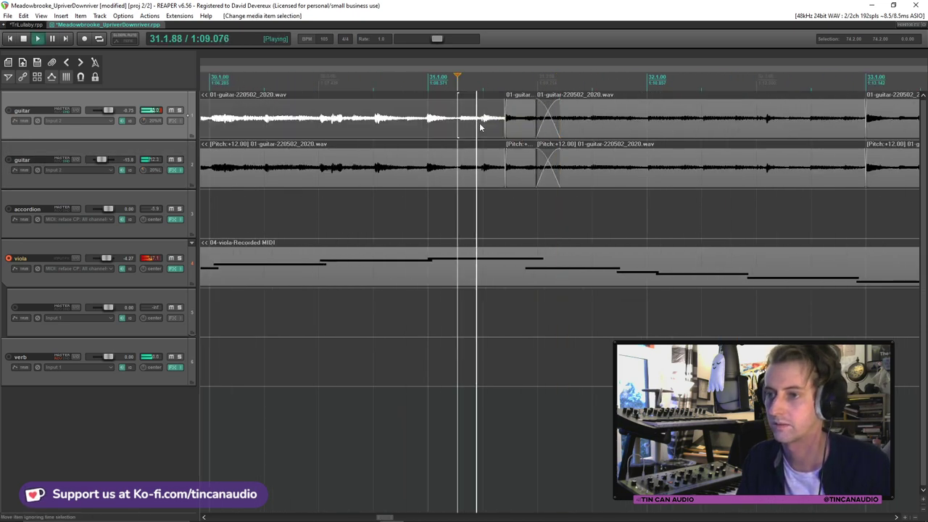
Delete the copied guitar pieces pasted in the gap at 31.2.41 on both guitar tracks
click(512, 125)
key(space)
ctrl+click(516, 166)
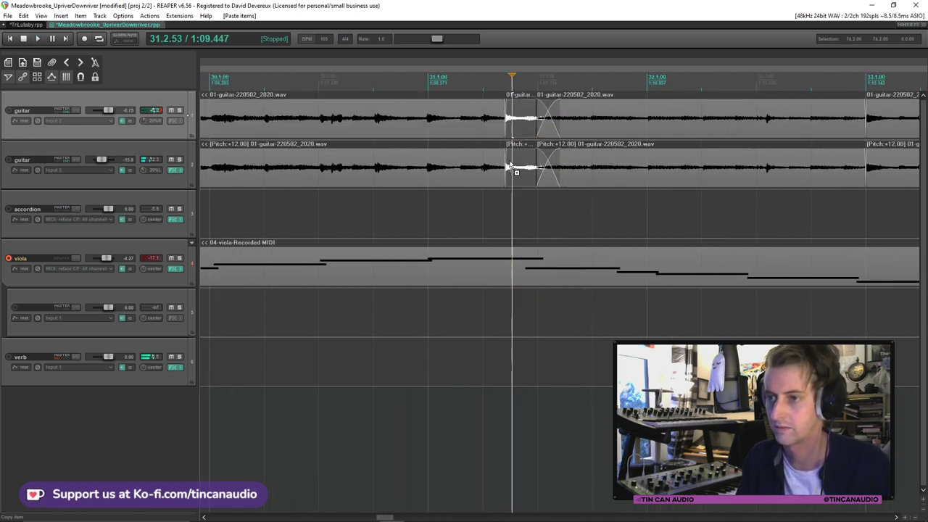
key(Delete)
Trim the ends of both 29.3.00 guitar items back to 31.1.00, paste the copied guitar pieces there and play the join
scroll(435, 127, down, 3)
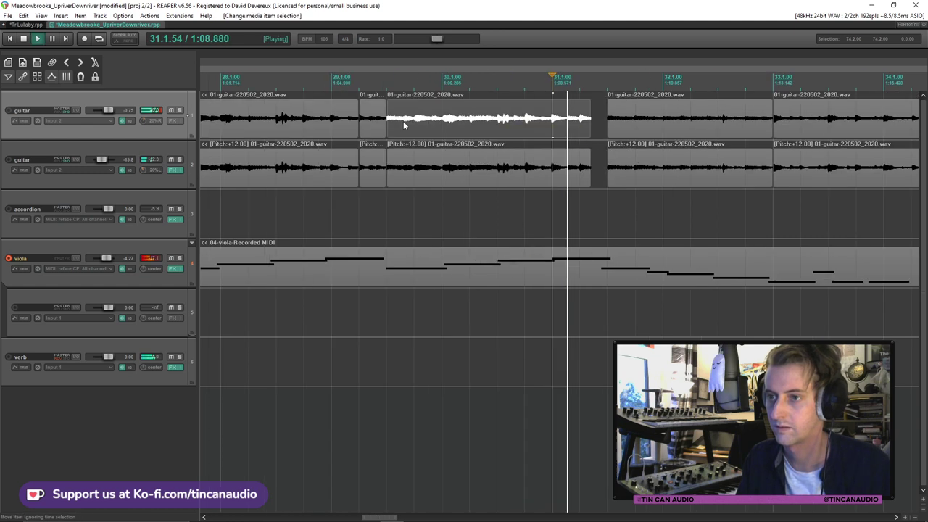
click(579, 128)
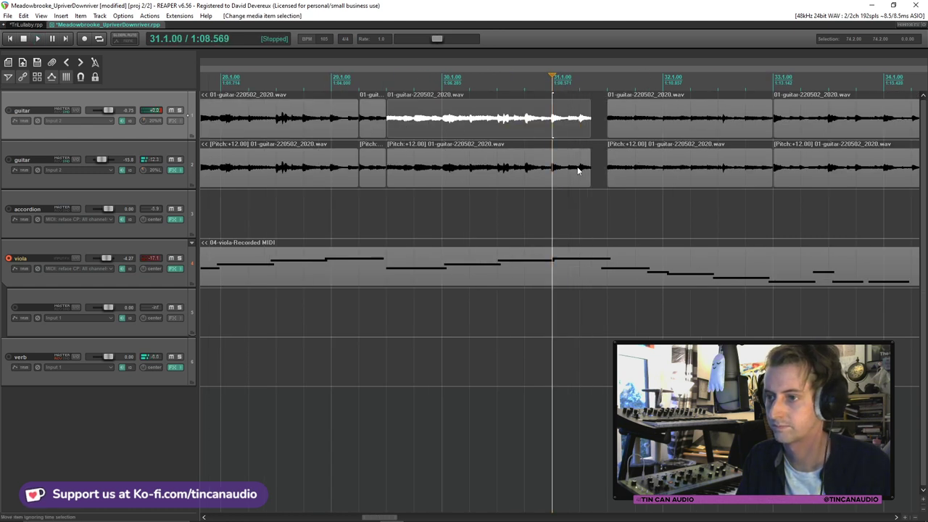
ctrl+click(578, 170)
drag(588, 135, 549, 127)
click(549, 127)
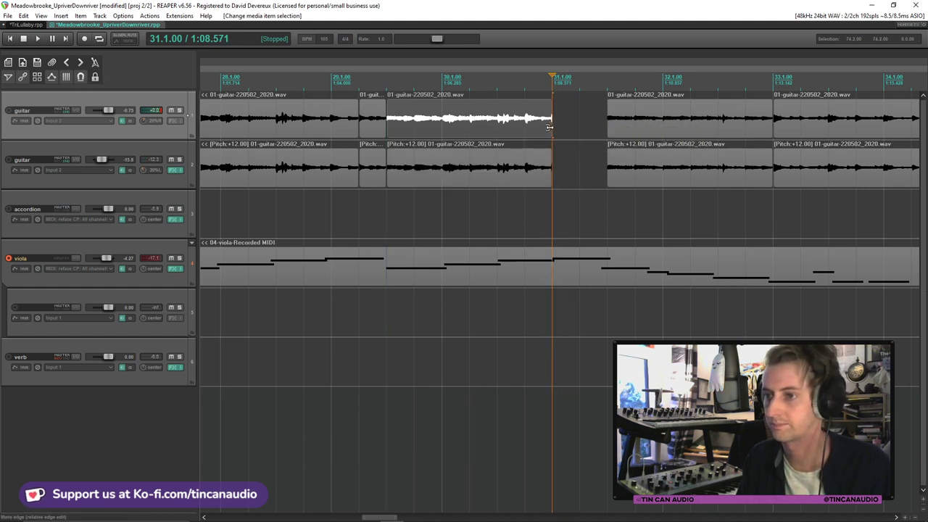
key(ctrl+v)
click(525, 122)
key(space)
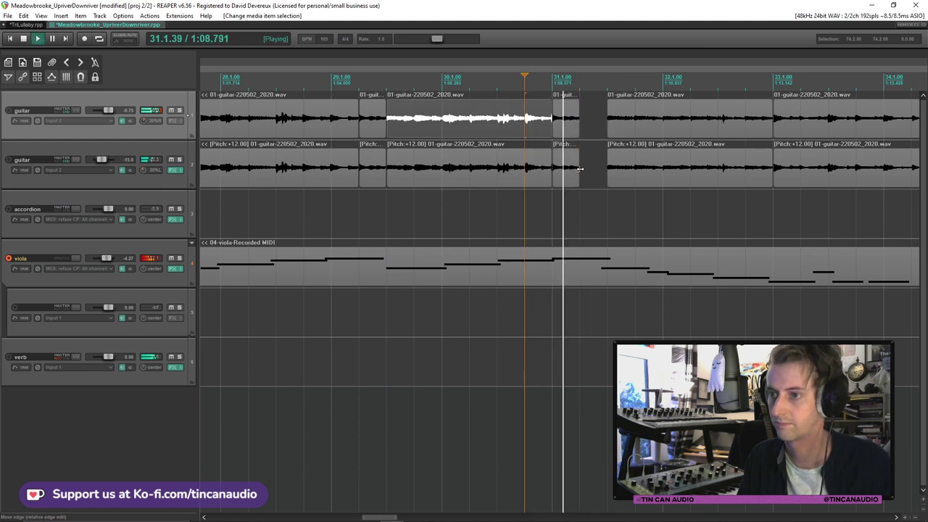
Move the pasted guitar pieces to 31.2.00 and extend the preceding items on both tracks to 31.2.00, then play the result
key(space)
drag(568, 119, 593, 123)
click(548, 127)
ctrl+click(555, 168)
drag(553, 166, 579, 167)
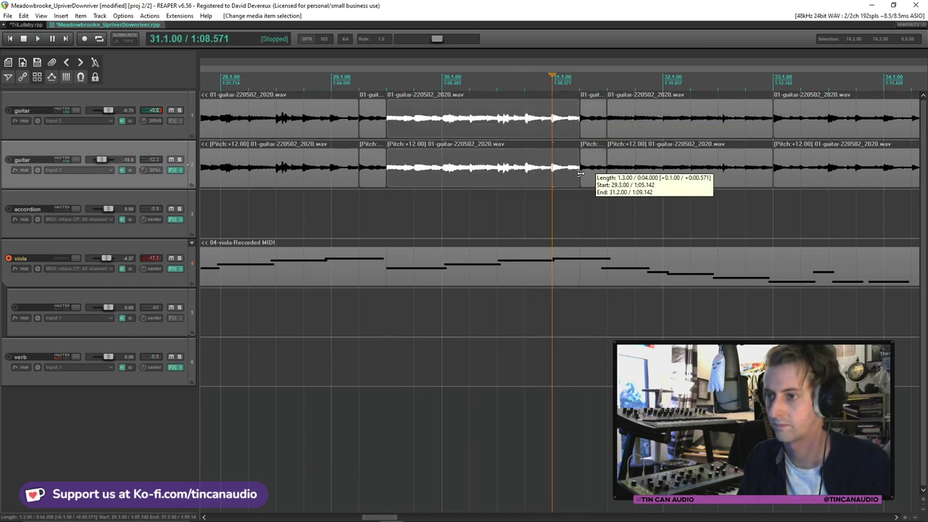
key(space)
key(space)
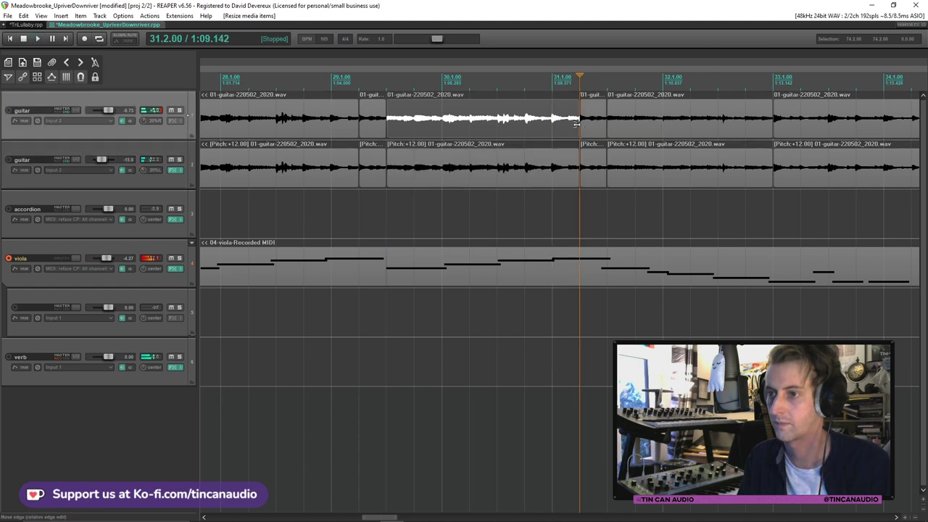
Extend the starts of both pasted guitar pieces to about 31.1.75 as crossfades, play the transition and save the project
click(589, 167)
scroll(587, 168, up, 5)
drag(558, 172, 559, 171)
click(593, 121)
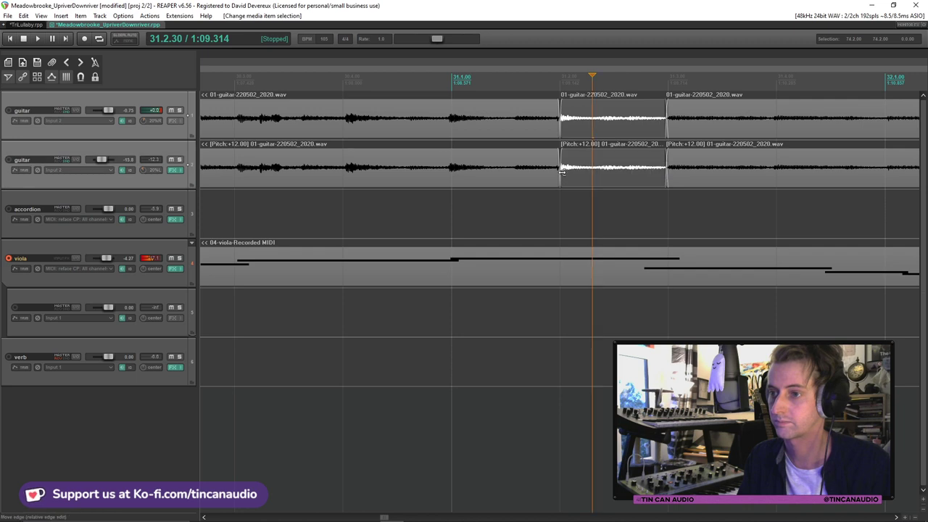
drag(560, 123, 428, 133)
key(space)
click(428, 133)
key(ctrl+s)
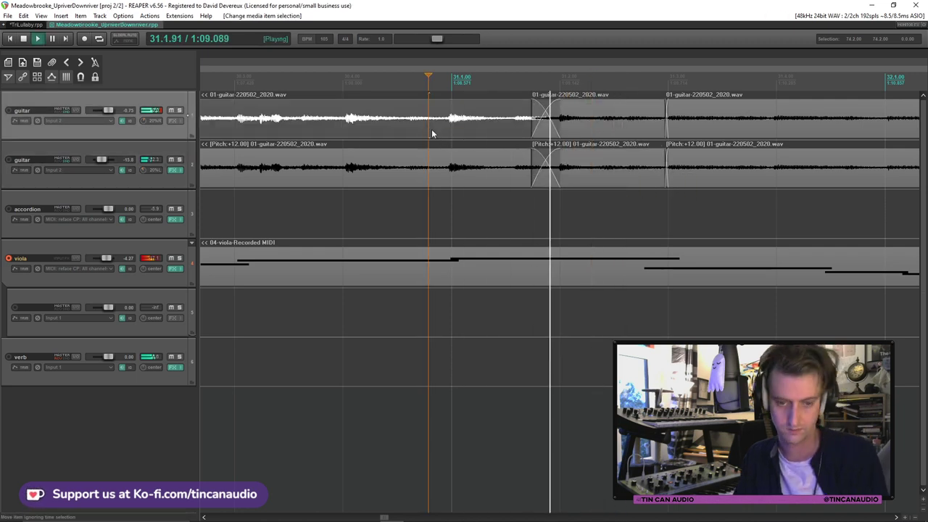
Try splitting the viola item at 33.1.00 and shifting the start of its second piece
scroll(434, 132, down, 6)
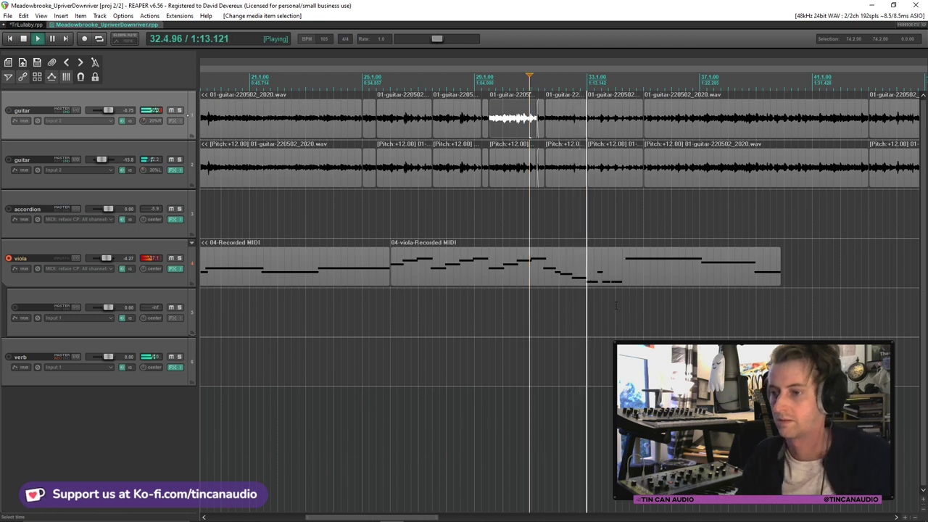
click(587, 281)
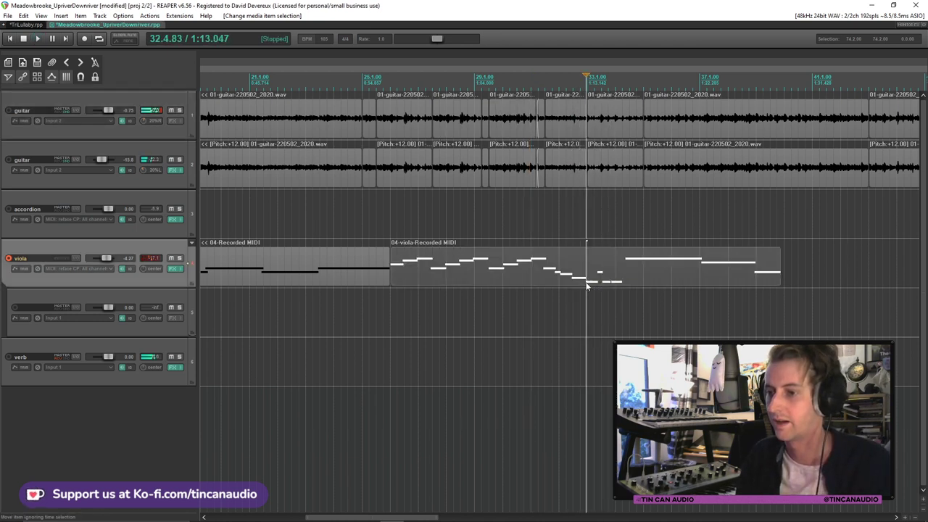
key(space)
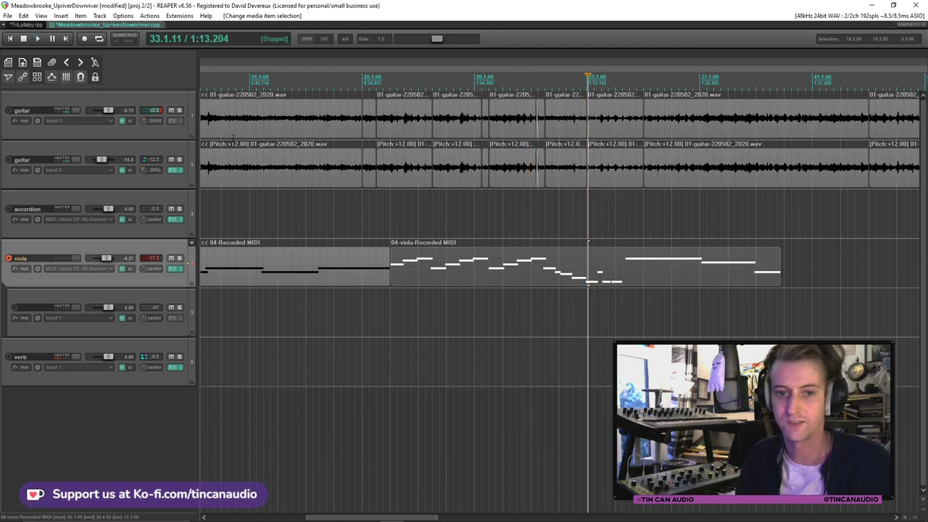
scroll(588, 283, up, 4)
key(s)
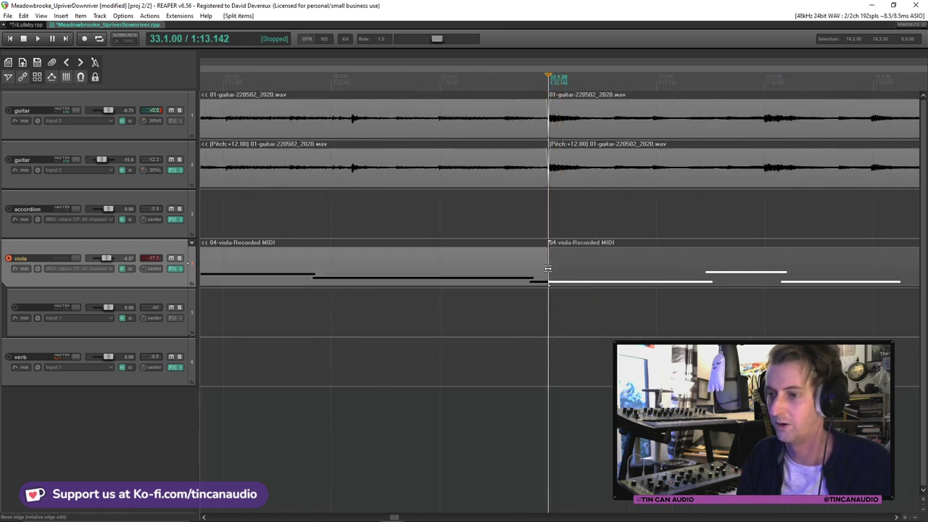
drag(550, 268, 698, 271)
scroll(642, 278, down, 4)
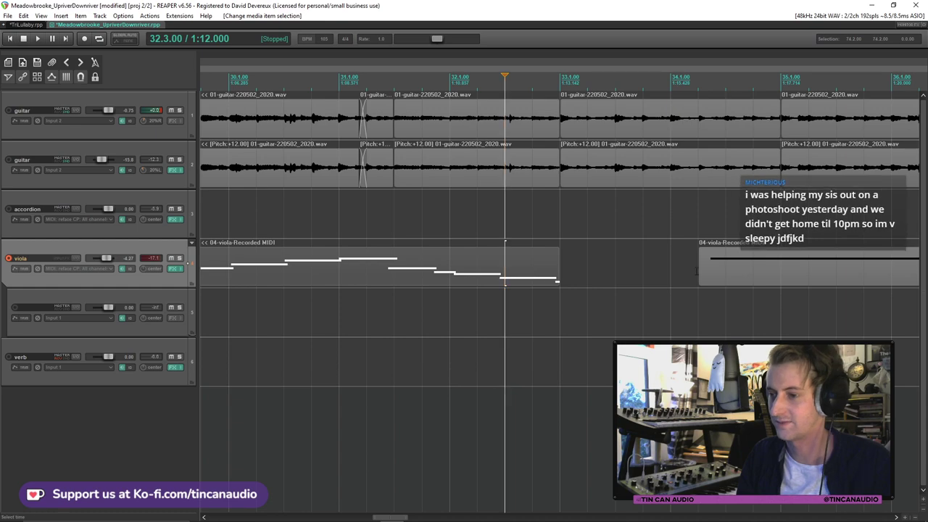
drag(698, 272, 549, 278)
double_click(549, 278)
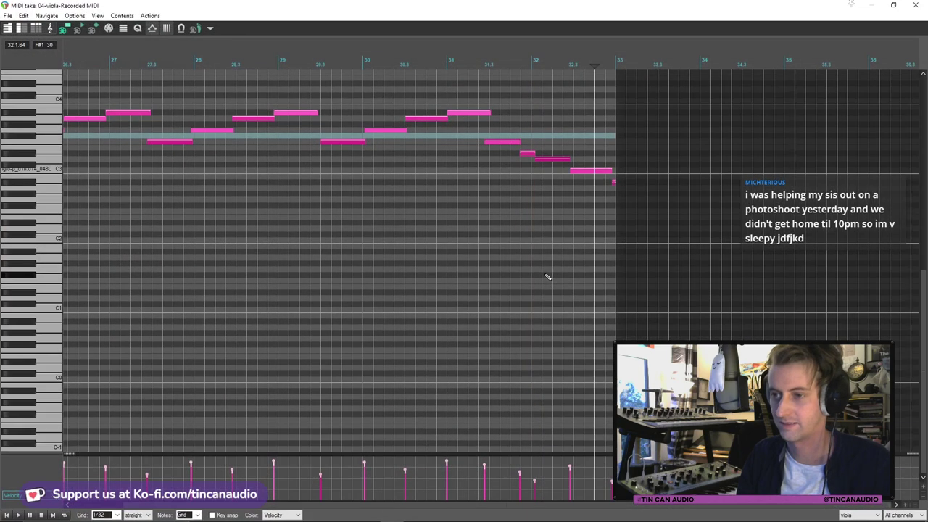
key(Escape)
click(500, 289)
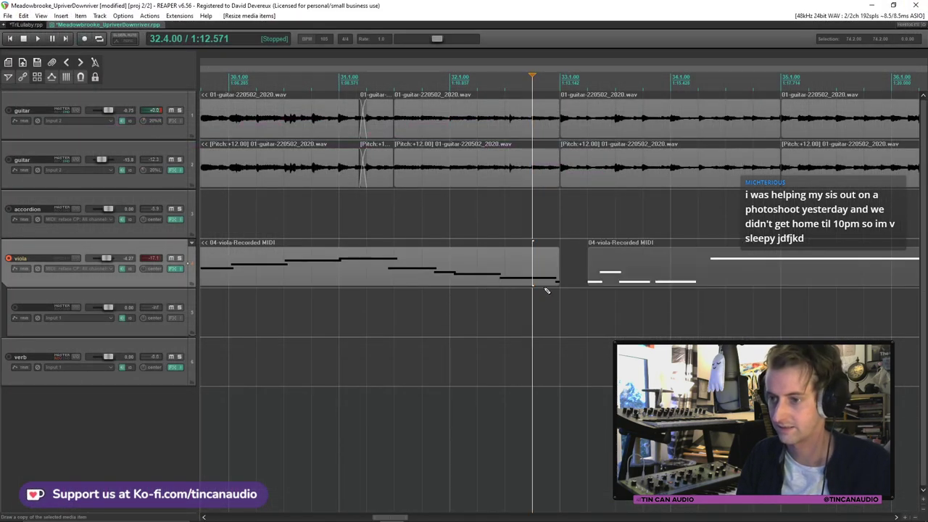
Open the second viola item for MIDI editing and delete the four short notes between about 33.1.00 and 34.2.00
double_click(562, 278)
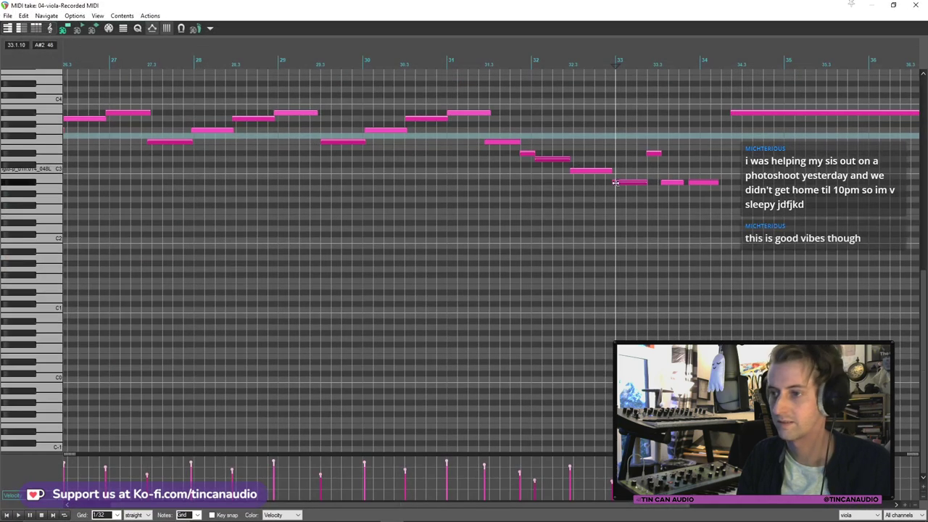
key(space)
click(625, 181)
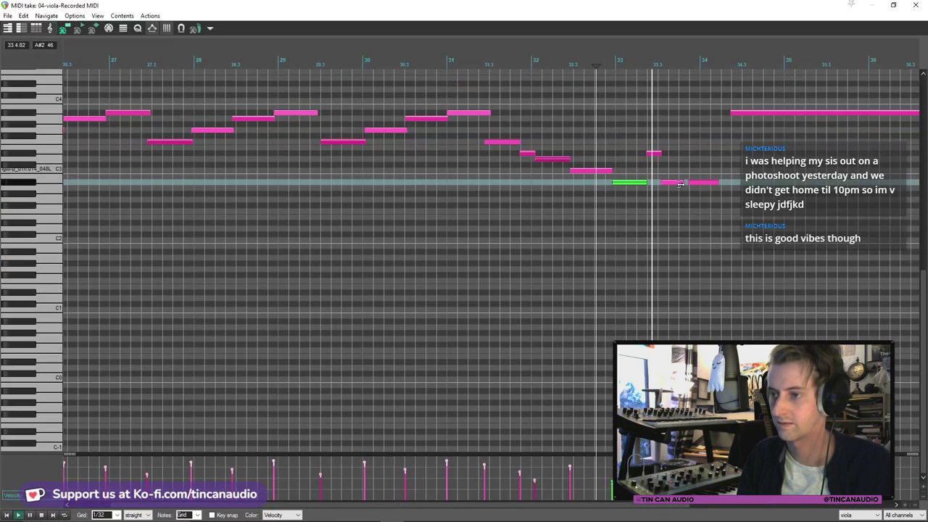
ctrl+click(654, 154)
key(space)
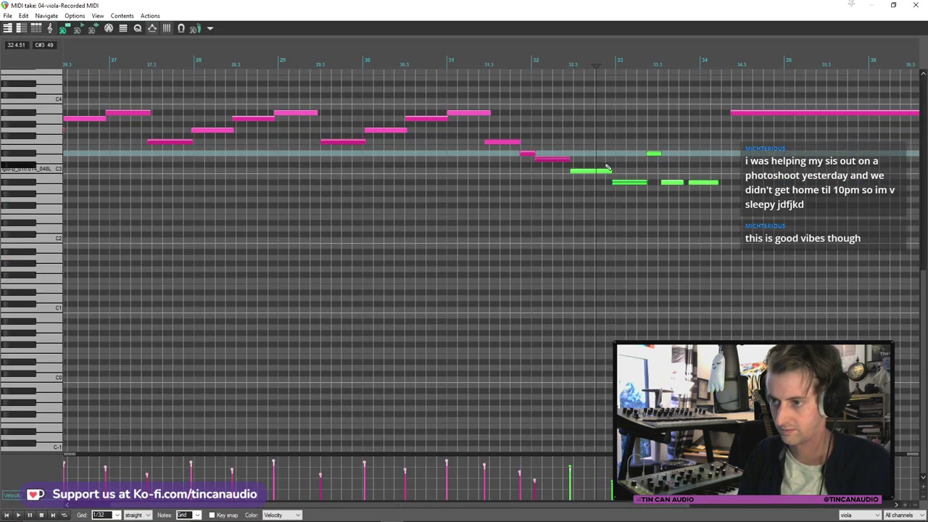
ctrl+click(600, 171)
key(Delete)
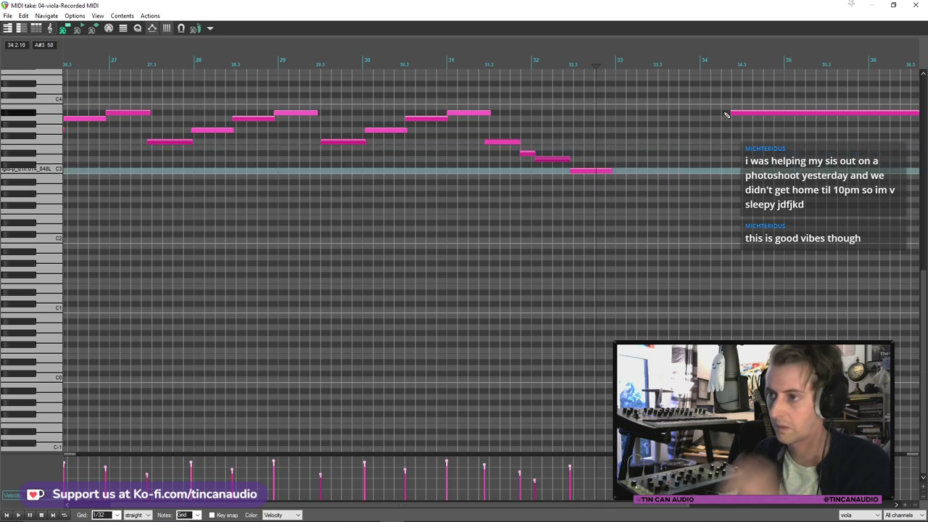
Extend the start of the long A#3 viola note back to just before measure 33, close the MIDI editor and listen
drag(731, 113, 606, 113)
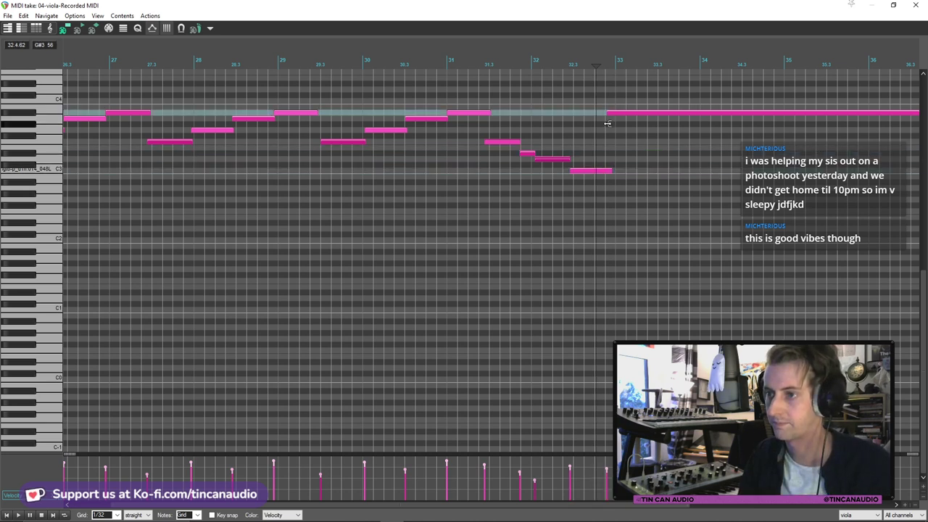
key(space)
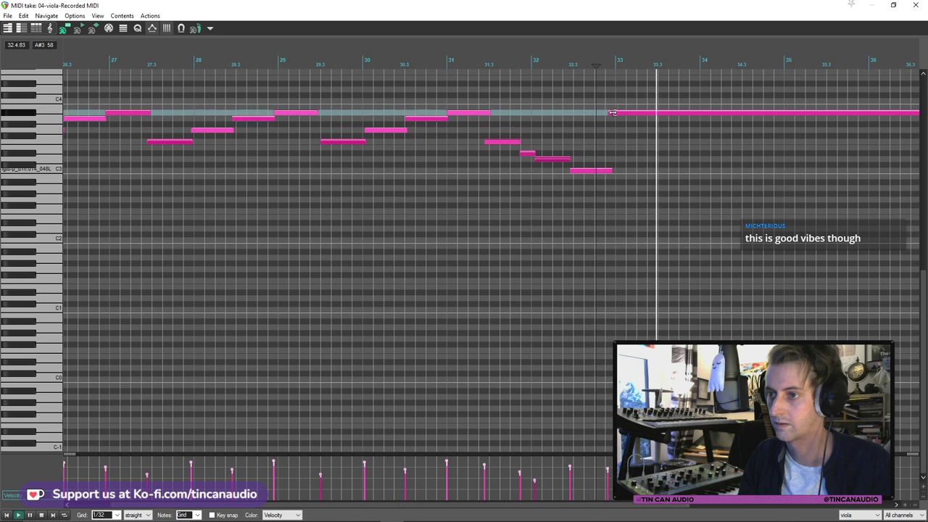
scroll(645, 135, down, 3)
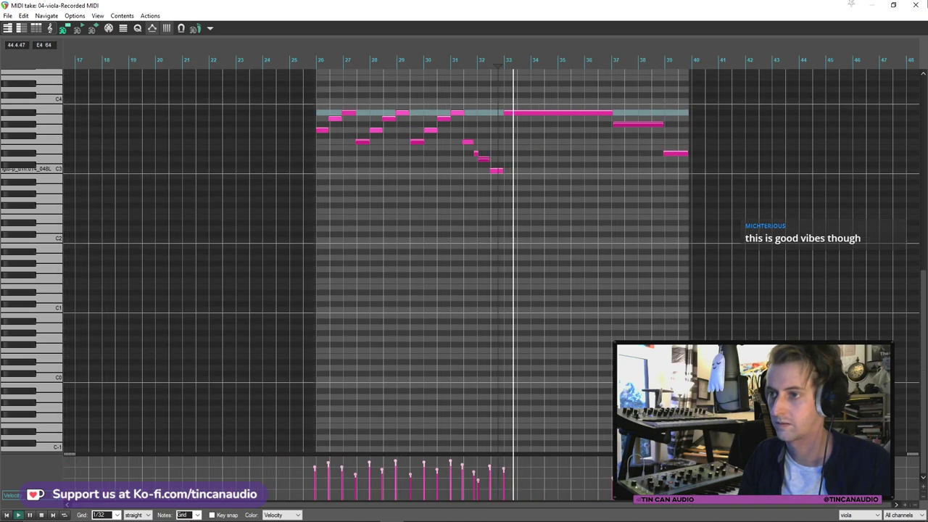
click(915, 5)
scroll(313, 272, down, 3)
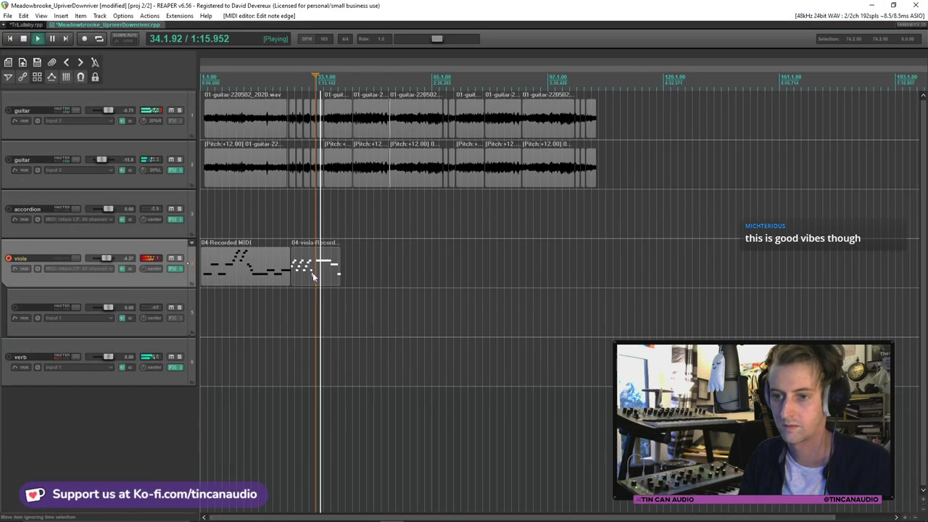
scroll(312, 273, up, 1)
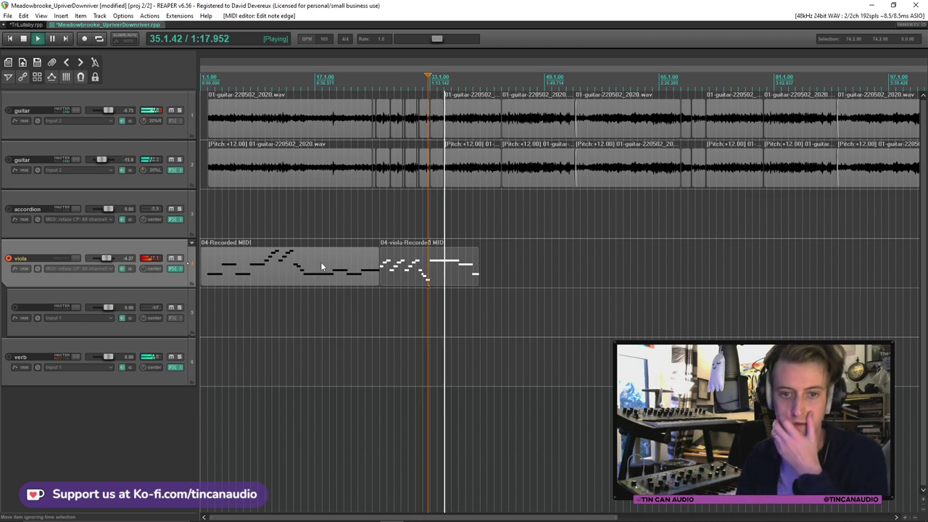
key(space)
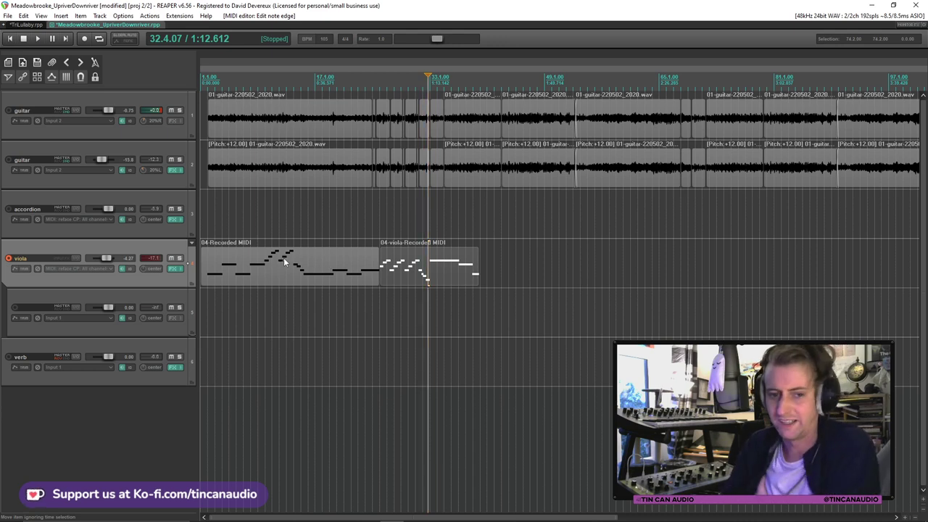
Play the viola part from about measure 4 and again from 37.1.00, and save the project
scroll(285, 261, down, 3)
scroll(290, 264, up, 3)
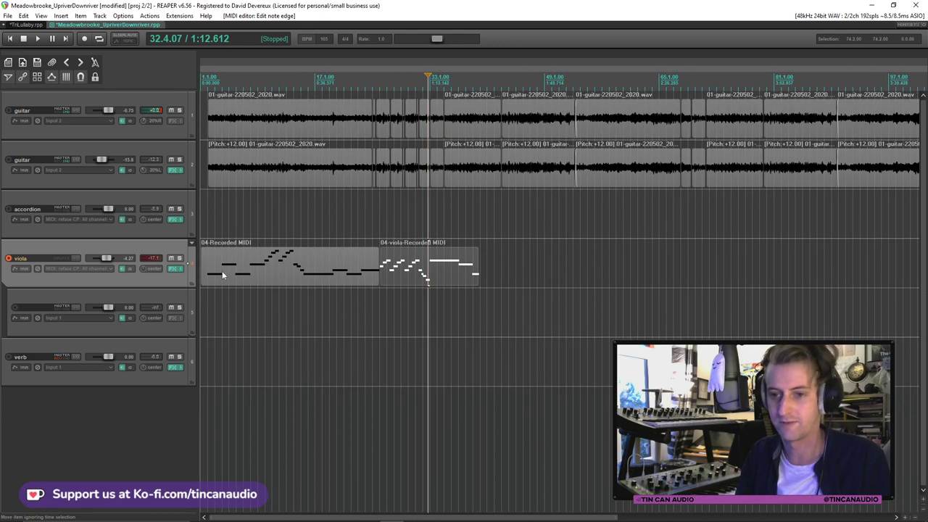
click(223, 274)
key(space)
scroll(239, 289, up, 3)
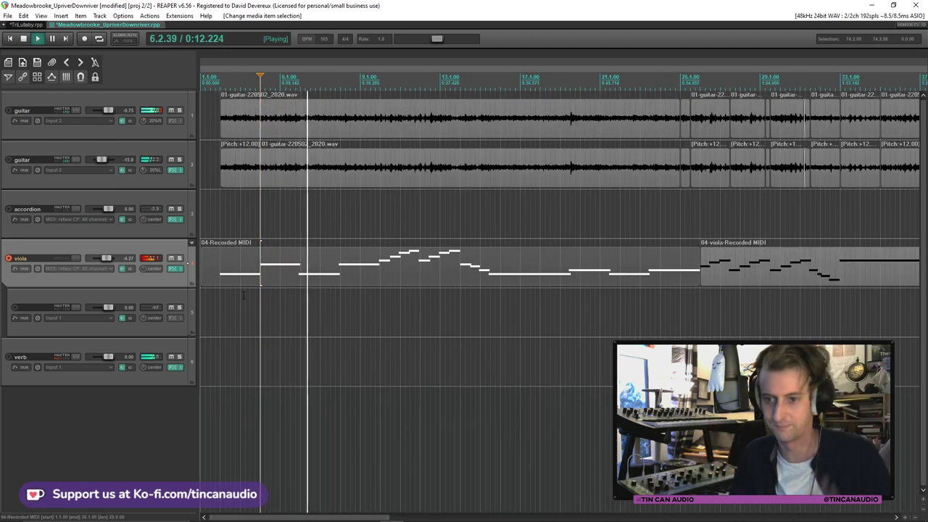
scroll(319, 279, down, 2)
scroll(335, 272, up, 2)
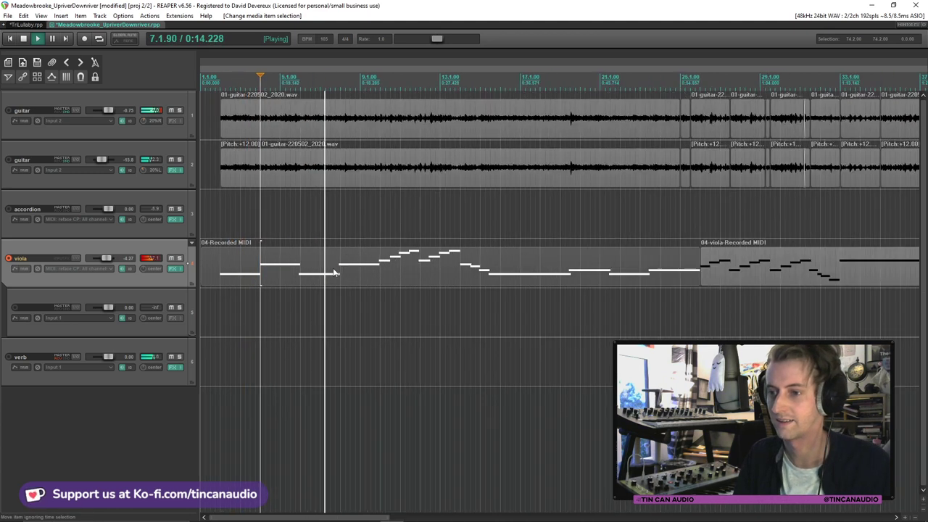
scroll(335, 273, down, 2)
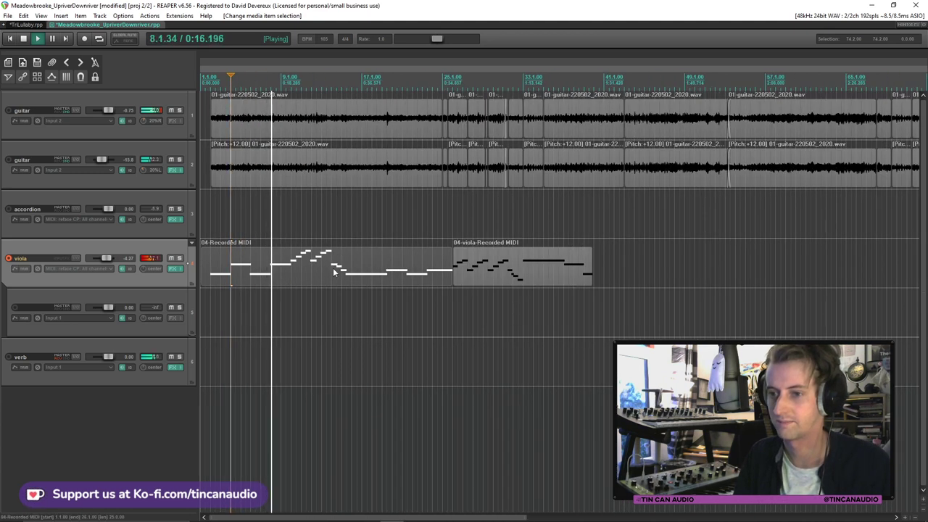
click(563, 274)
key(space)
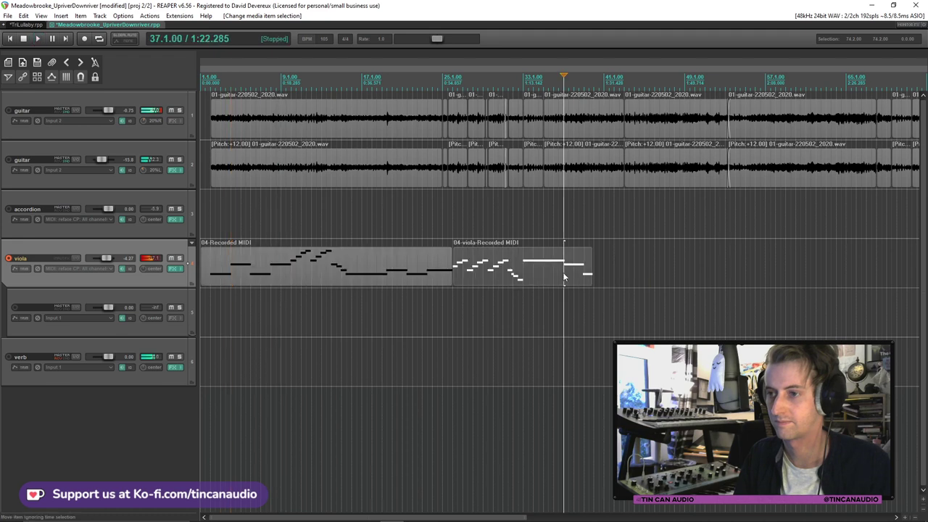
key(space)
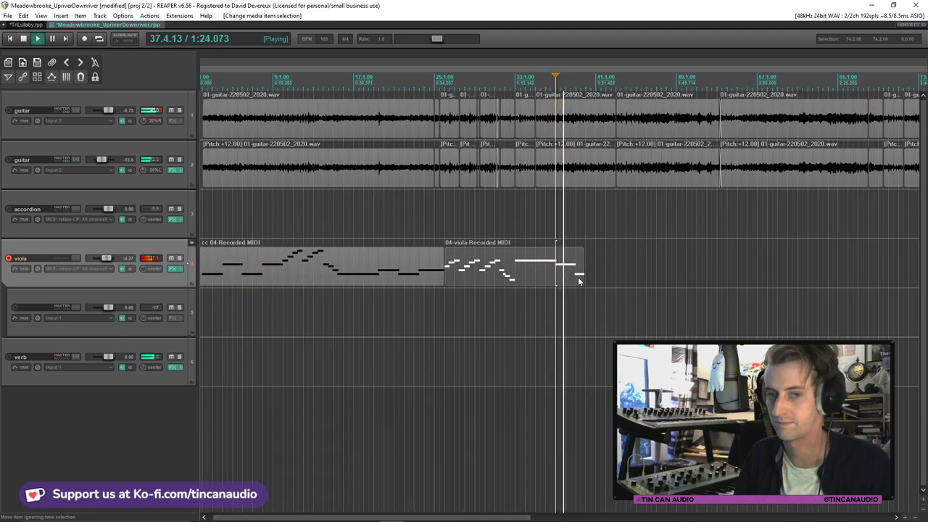
key(ctrl+s)
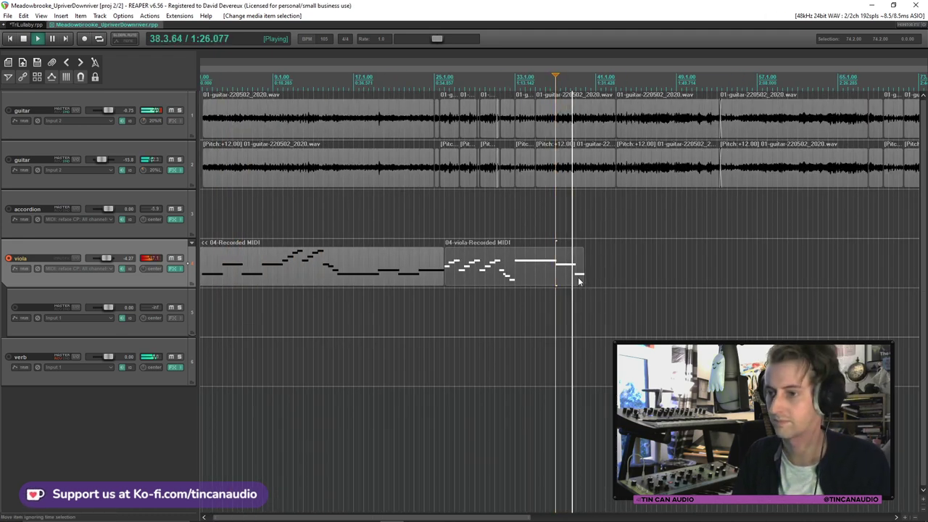
Trim the end of the second viola item to about 39.1.00 and split the item at 33.1.00
drag(582, 278, 575, 277)
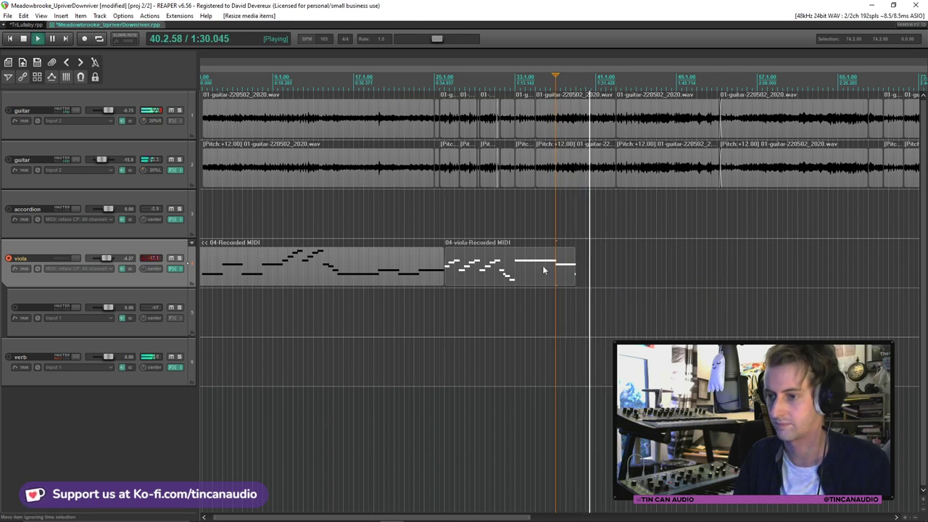
click(521, 273)
key(s)
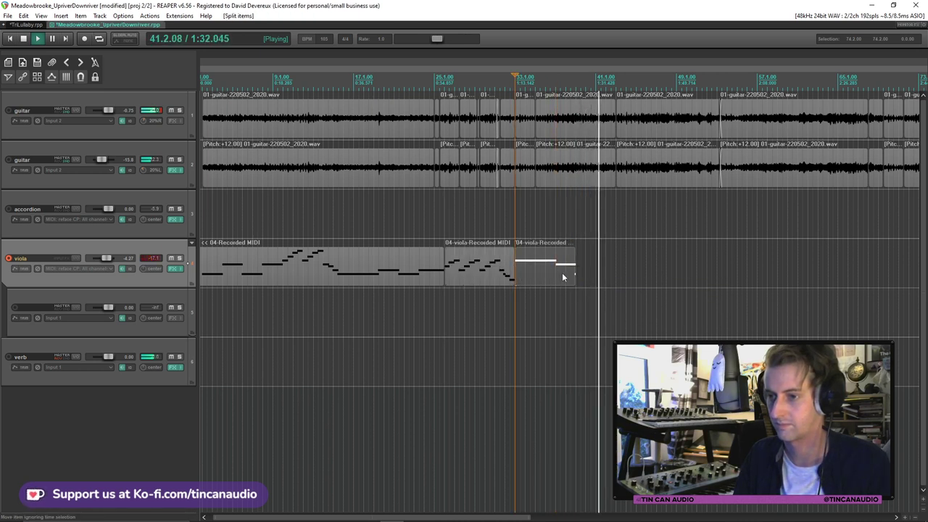
Paste a copy of the split viola item directly after the original at 39.1.00 and listen through the join
key(ctrl+v)
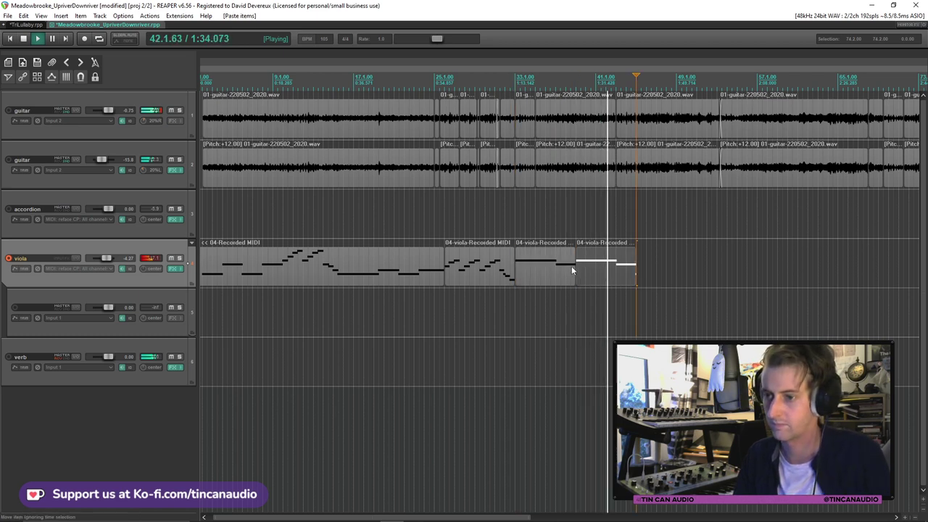
click(572, 270)
scroll(601, 280, up, 3)
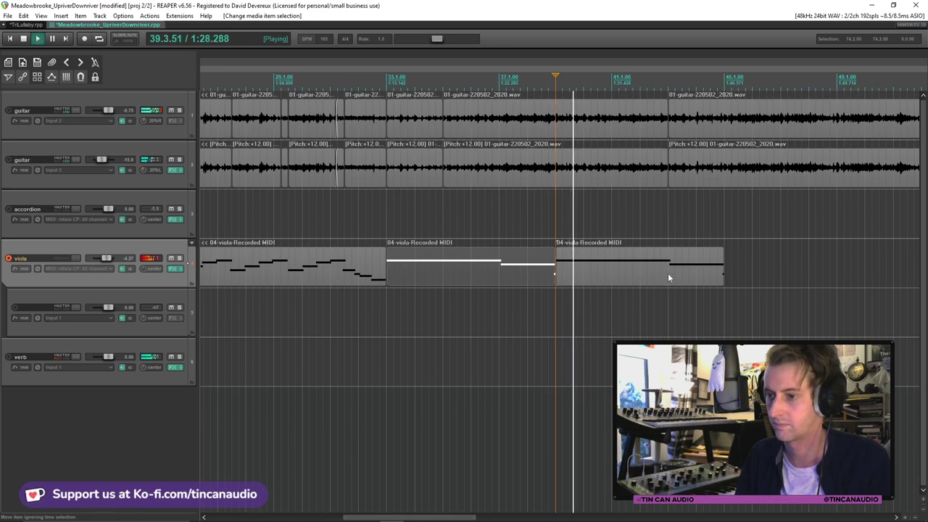
click(667, 272)
click(618, 278)
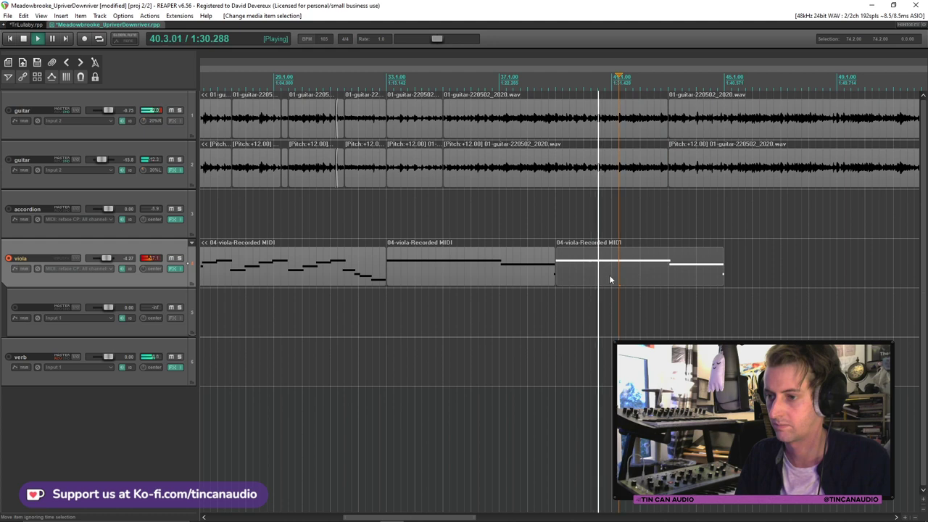
In the pasted viola item, split the long A#3 note at measure 41, lower its second half to G#3 and delete the G#3 note after measure 43
double_click(610, 275)
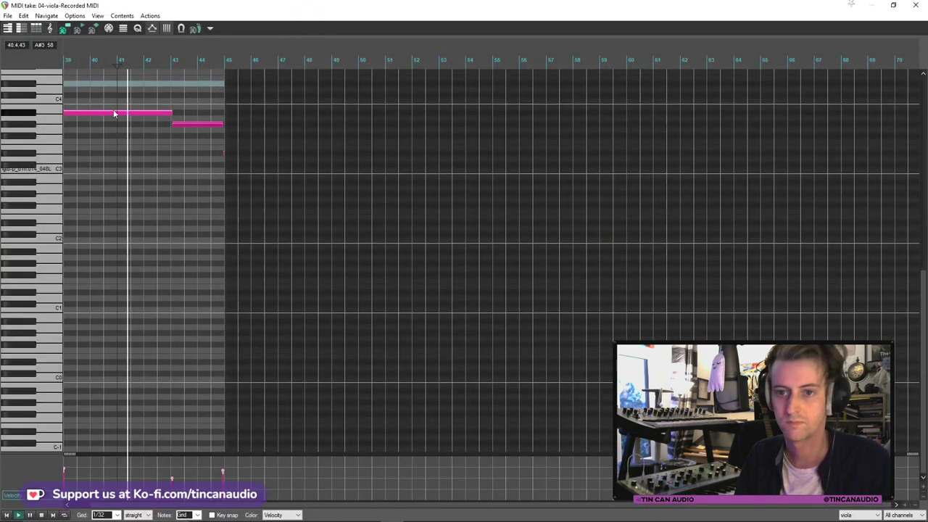
key(space)
click(120, 116)
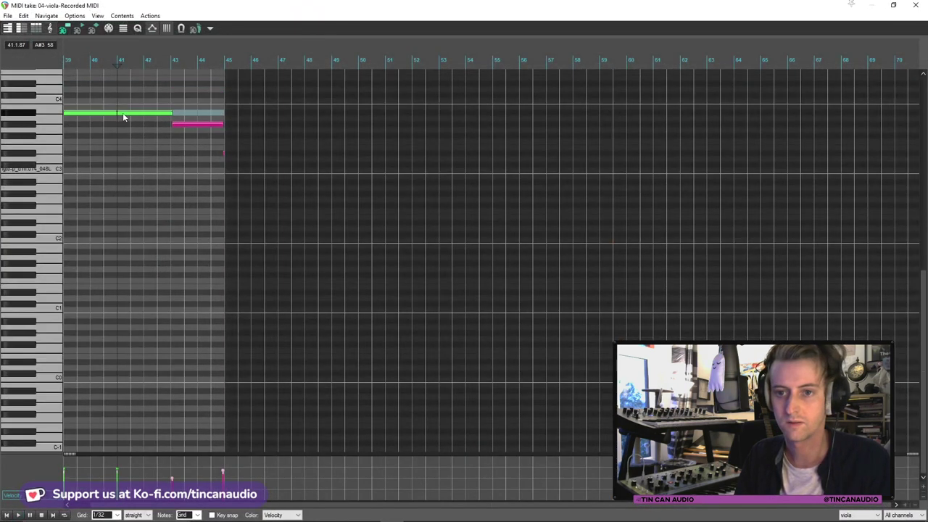
drag(124, 118, 123, 126)
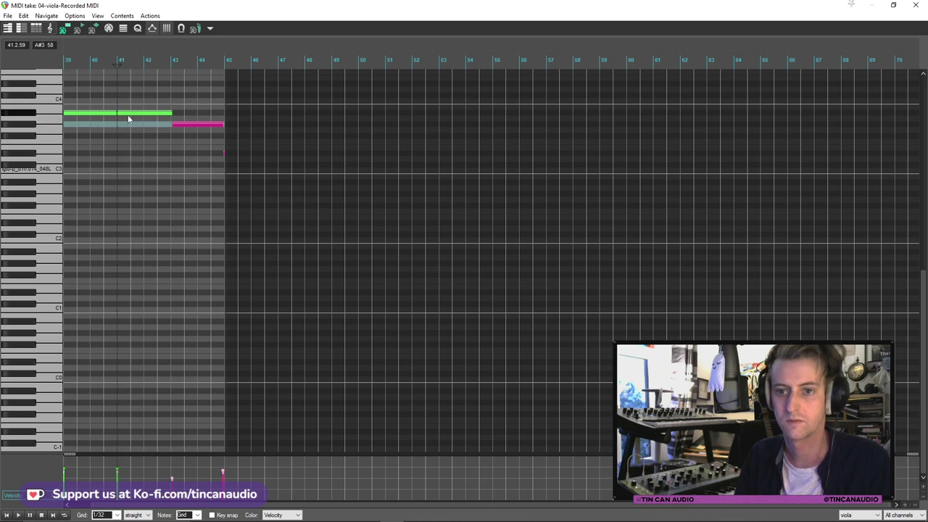
key(s)
drag(132, 117, 133, 125)
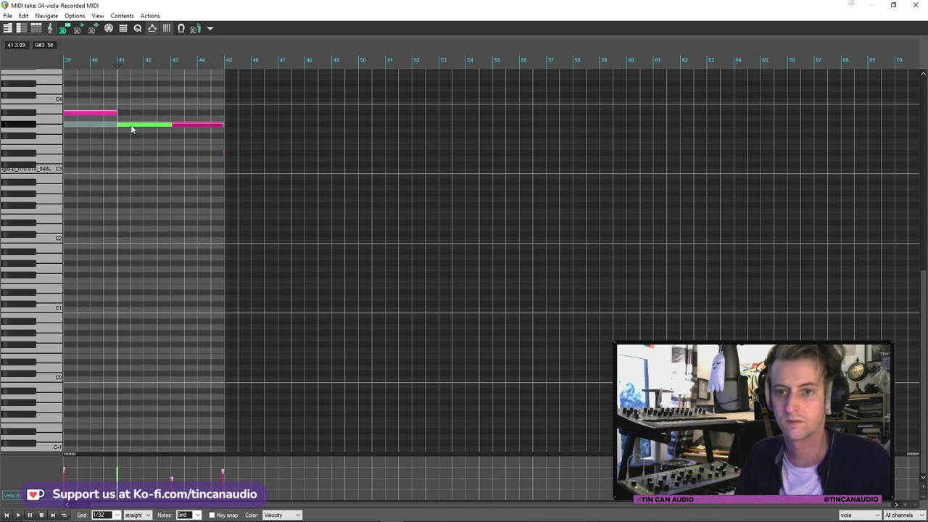
click(186, 125)
key(Delete)
key(Escape)
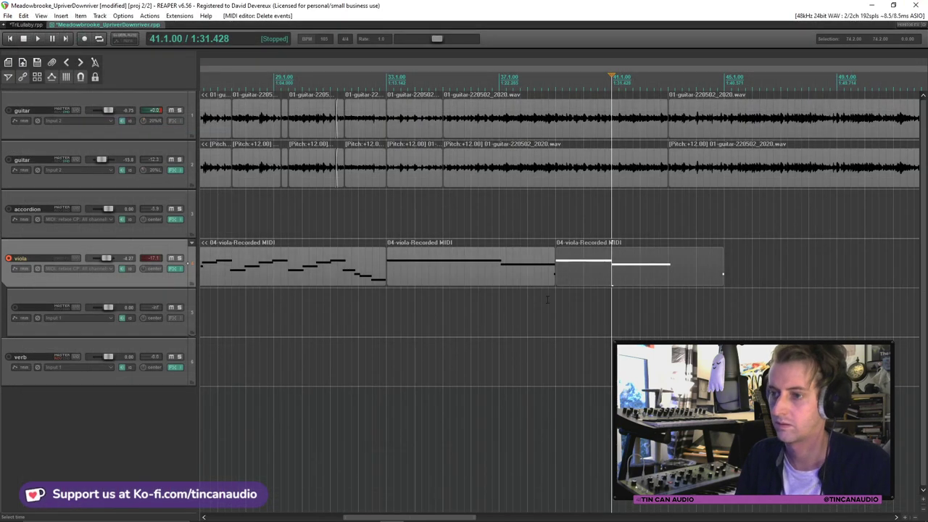
Delete the short D#3 note just before measure 39 in the preceding viola item and close the MIDI editor
click(550, 268)
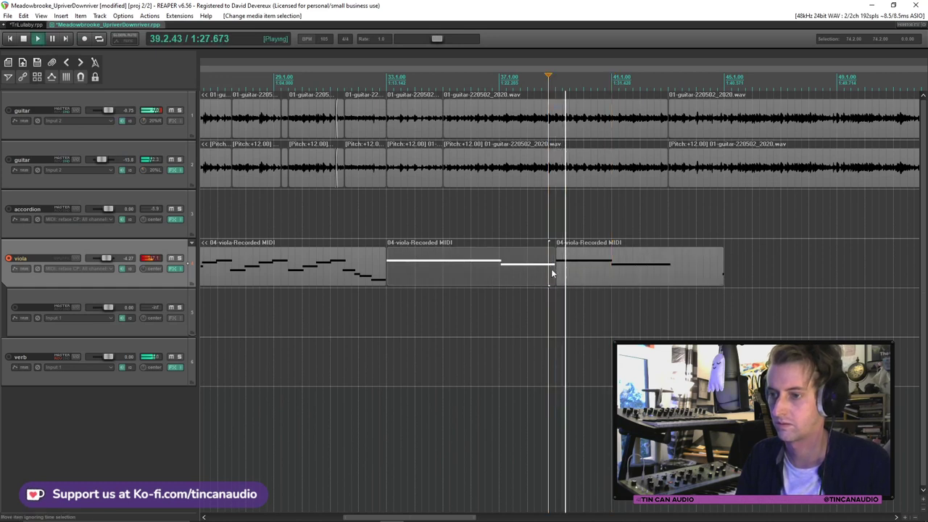
double_click(551, 268)
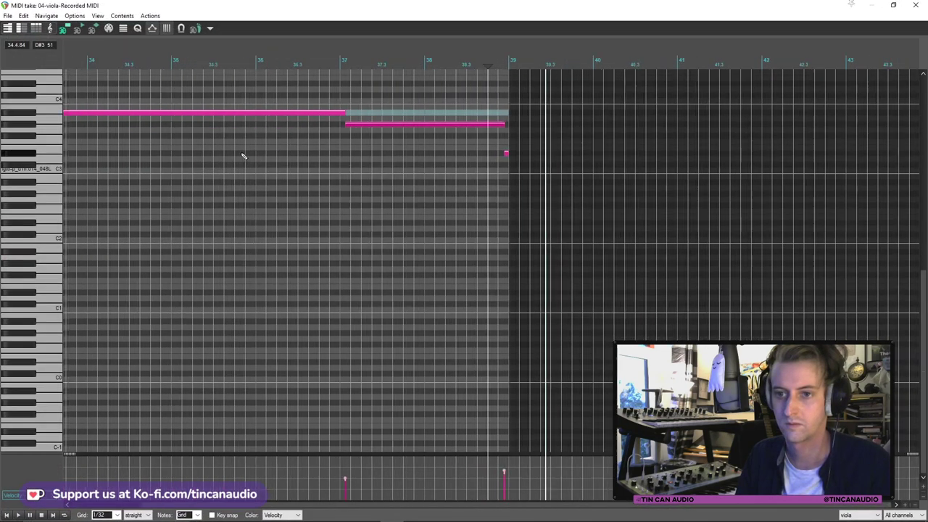
click(506, 153)
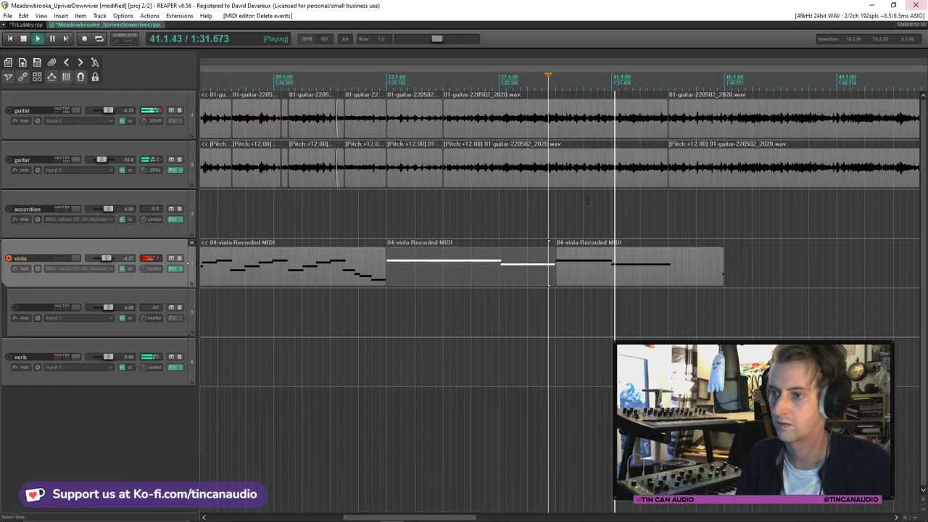
key(Delete)
key(Escape)
Trim the end of the last viola item to 43.1.00 and split the first viola item at 10.1.00
drag(722, 275, 666, 274)
scroll(384, 266, down, 3)
scroll(348, 267, down, 2)
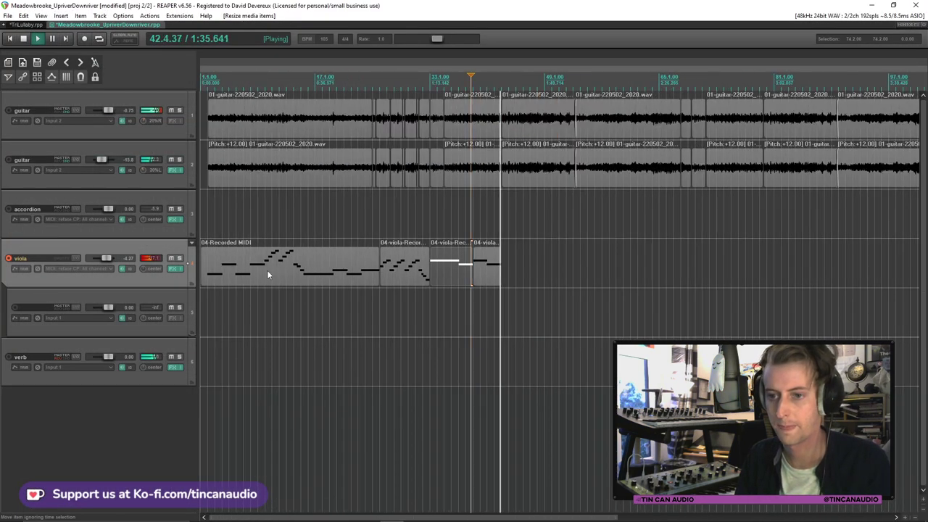
click(265, 271)
key(s)
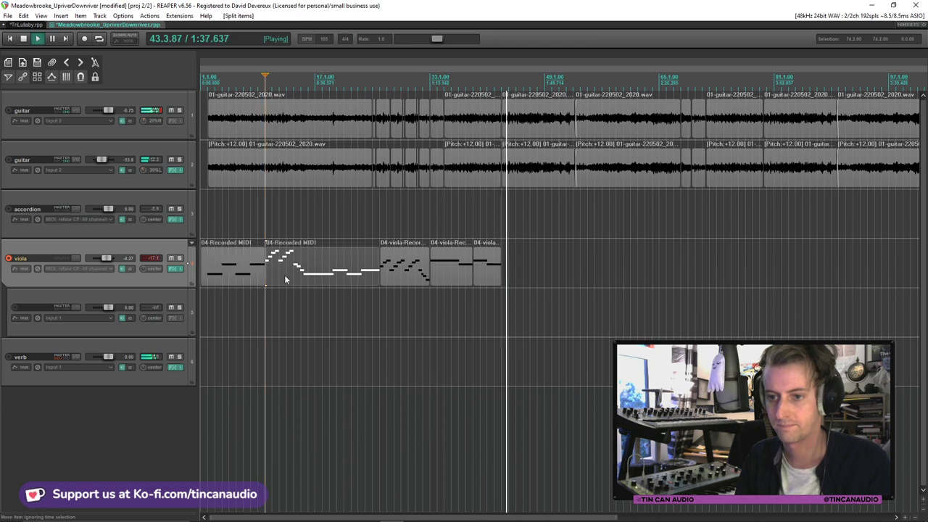
Copy the viola item starting at 10.1.00 to 43.1.00 and play from about measure 42
click(288, 274)
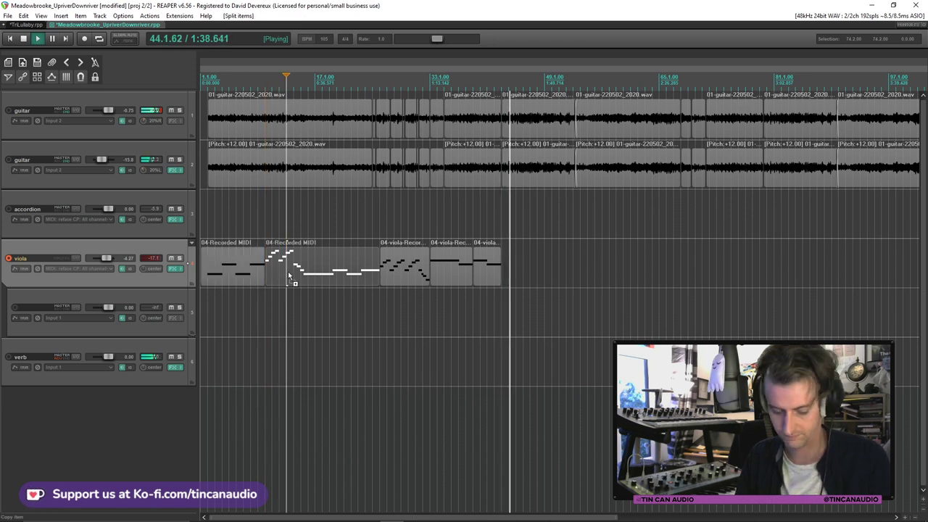
click(503, 271)
key(ctrl+v)
click(493, 266)
scroll(529, 265, up, 6)
key(space)
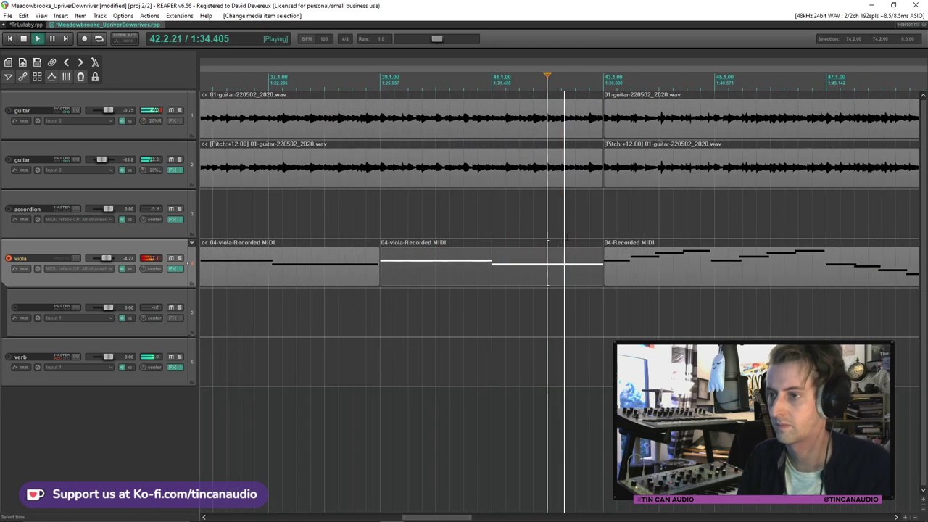
Play the arrangement from 43.1.00 and compare it with the opening section from about 6.1.00
click(607, 180)
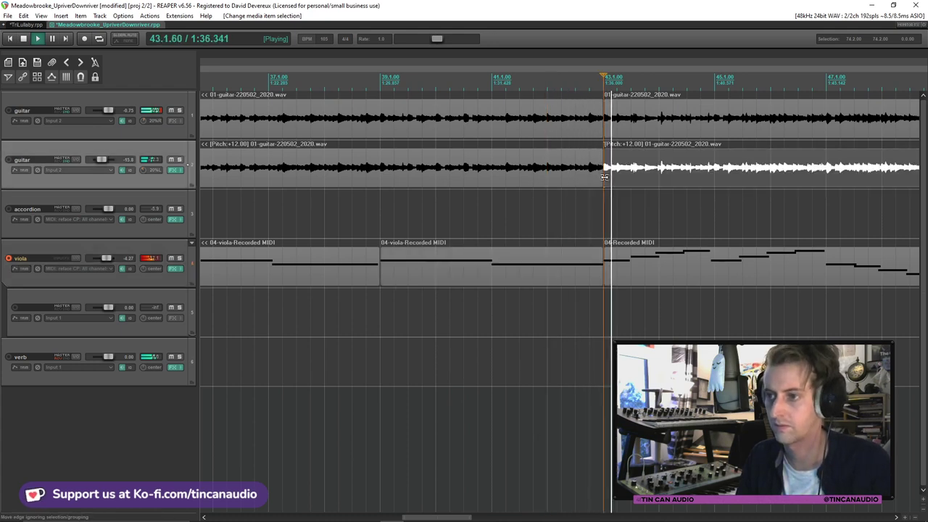
scroll(606, 179, down, 5)
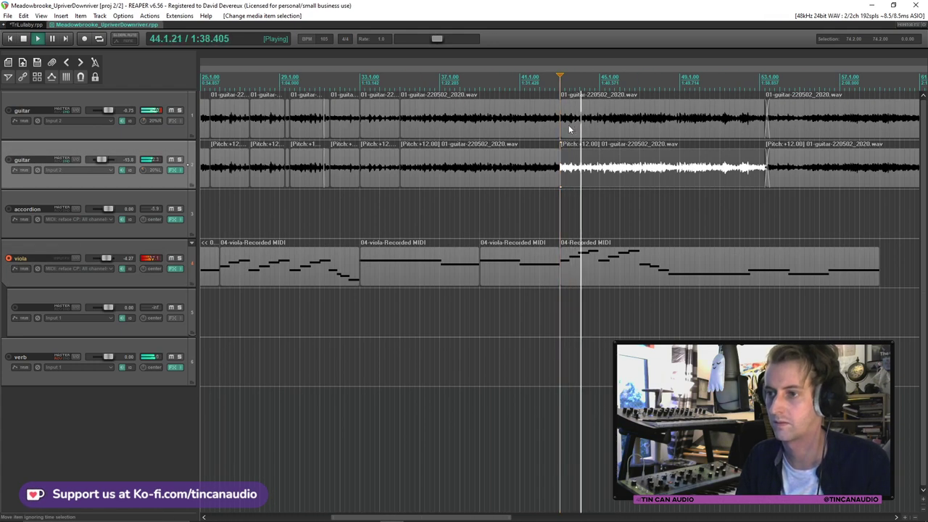
scroll(487, 139, down, 4)
click(242, 135)
scroll(560, 128, up, 6)
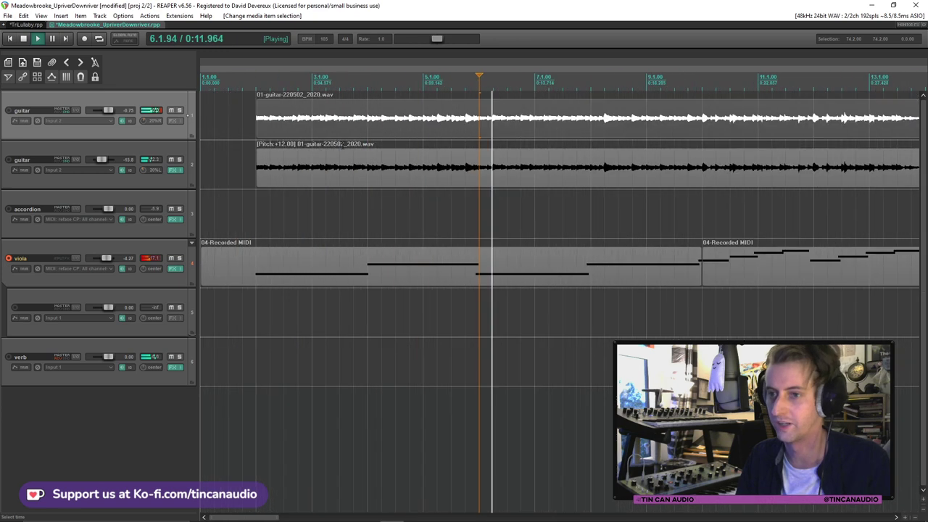
Split the opening items on both guitar tracks at 10.1.00
click(555, 125)
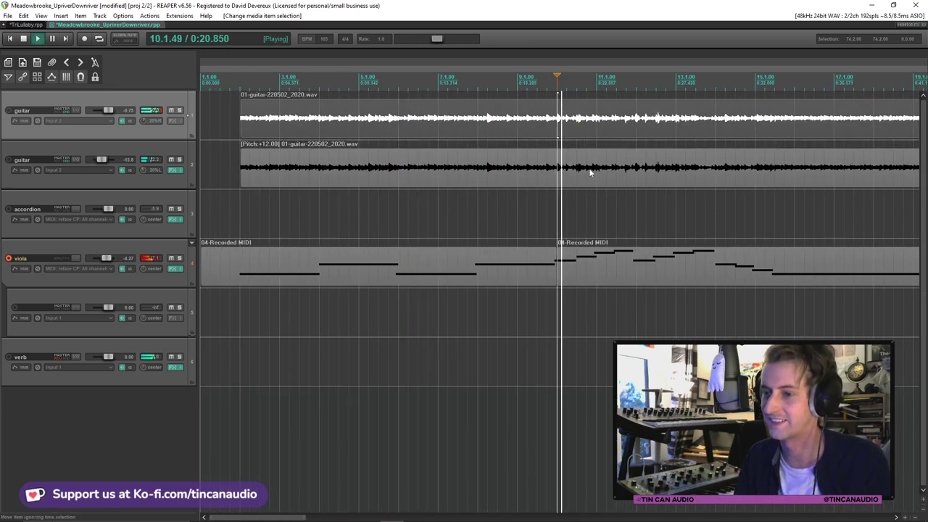
ctrl+click(564, 160)
key(s)
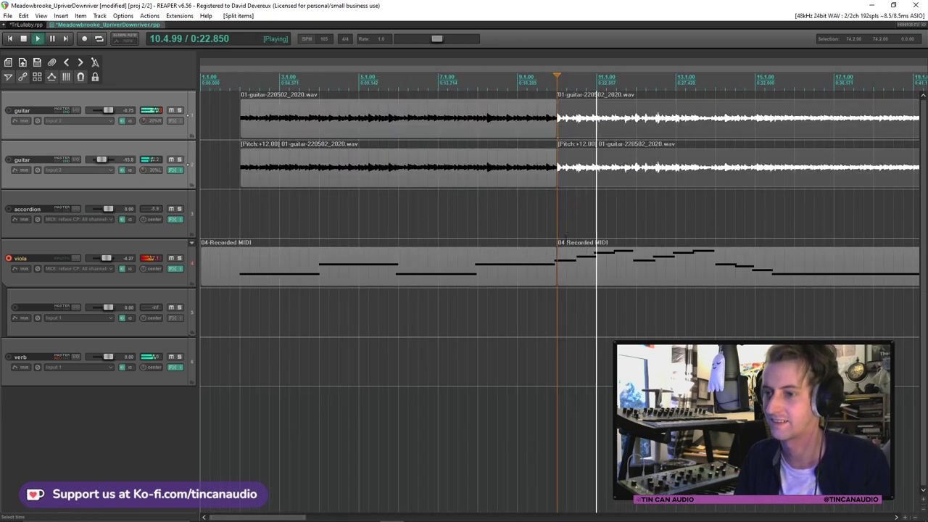
scroll(576, 197, down, 3)
scroll(576, 197, up, 3)
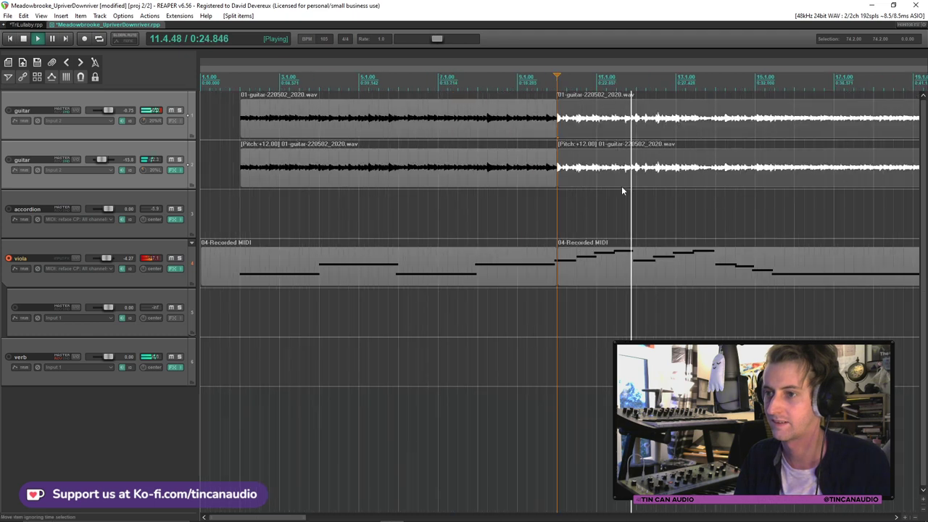
Split both guitar items at 12.1.00 and 14.1.00 and copy the two pieces between these points
click(641, 145)
key(s)
scroll(510, 187, down, 2)
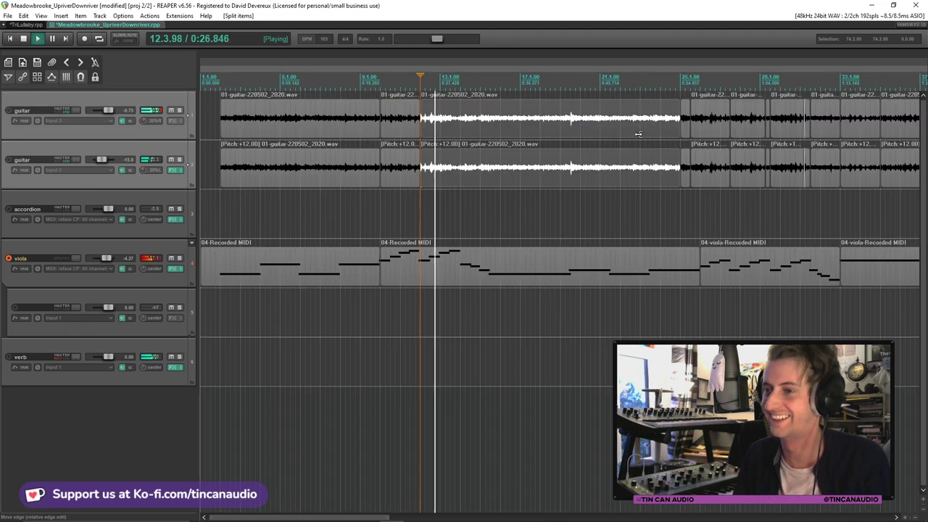
click(566, 132)
key(s)
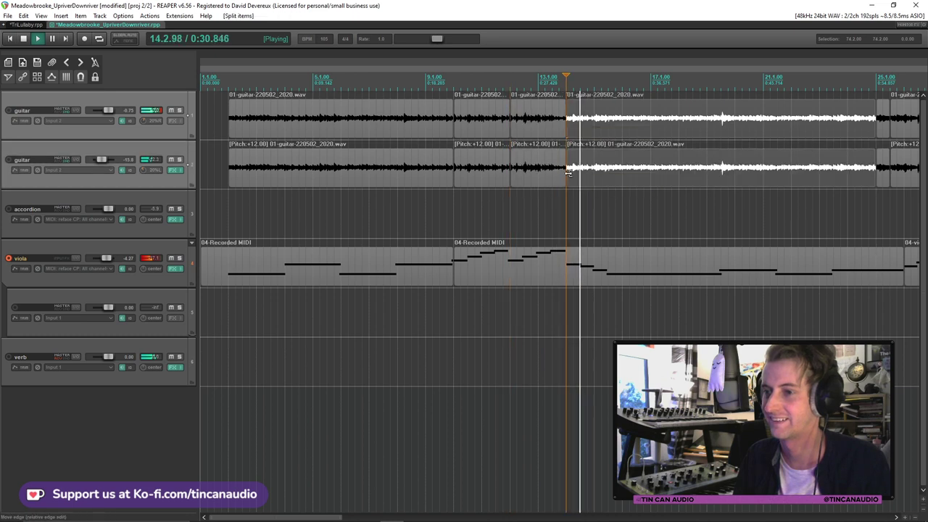
click(551, 131)
scroll(664, 125, down, 2)
scroll(664, 127, down, 6)
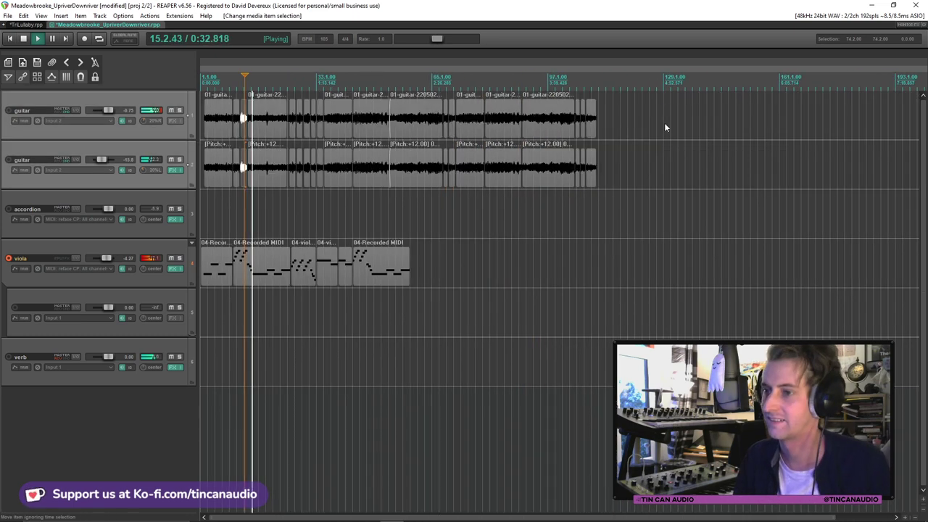
Play the guitar and viola parts from 59.1.00 and again from about 55.1.00
click(407, 129)
key(space)
scroll(407, 130, up, 7)
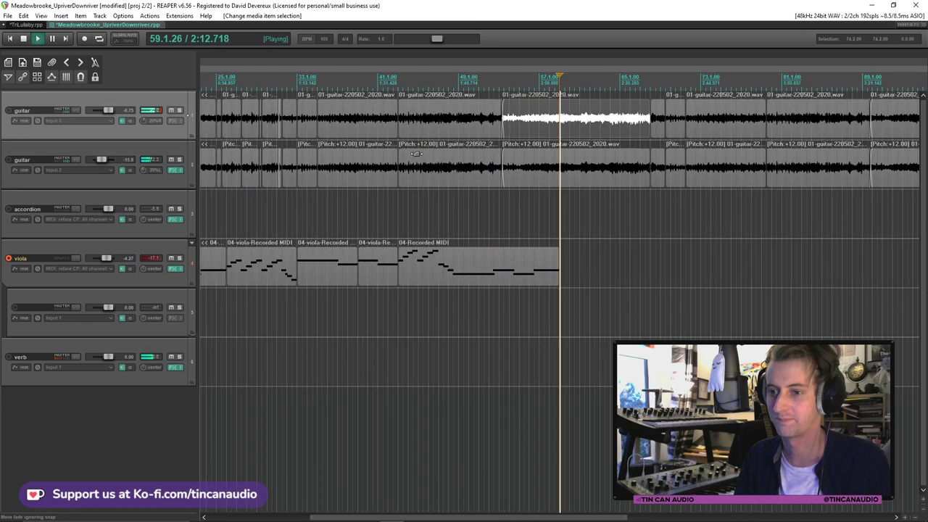
scroll(560, 148, down, 4)
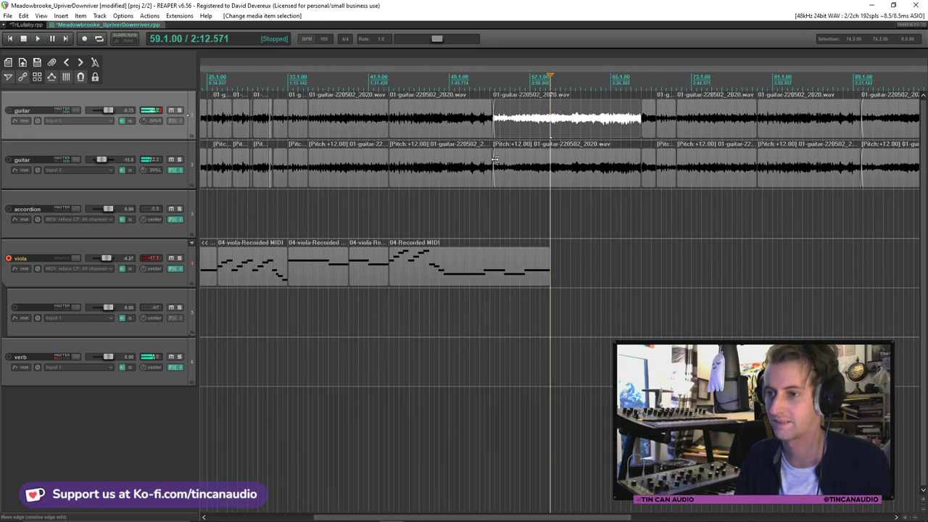
click(495, 161)
key(space)
scroll(539, 171, up, 3)
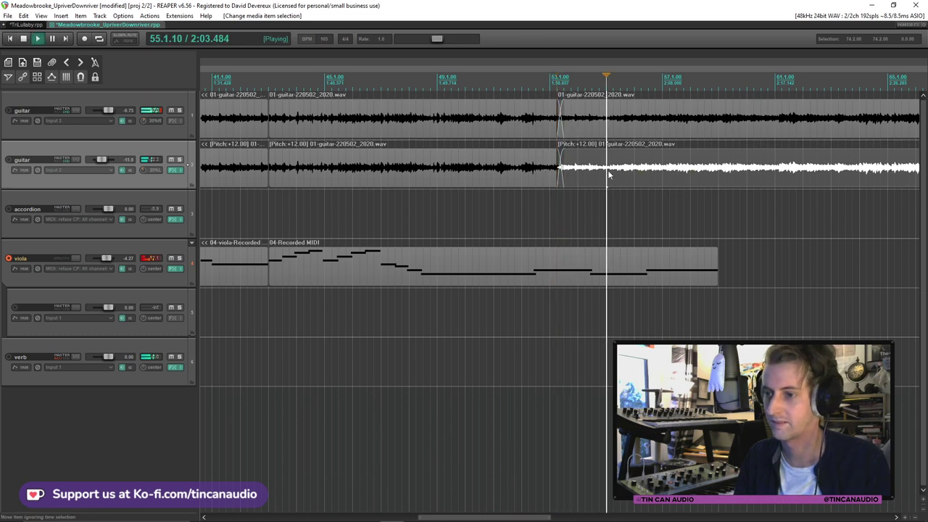
Save the project and play the end of the viola part from 57.1.00
key(space)
key(ctrl+s)
scroll(674, 168, down, 2)
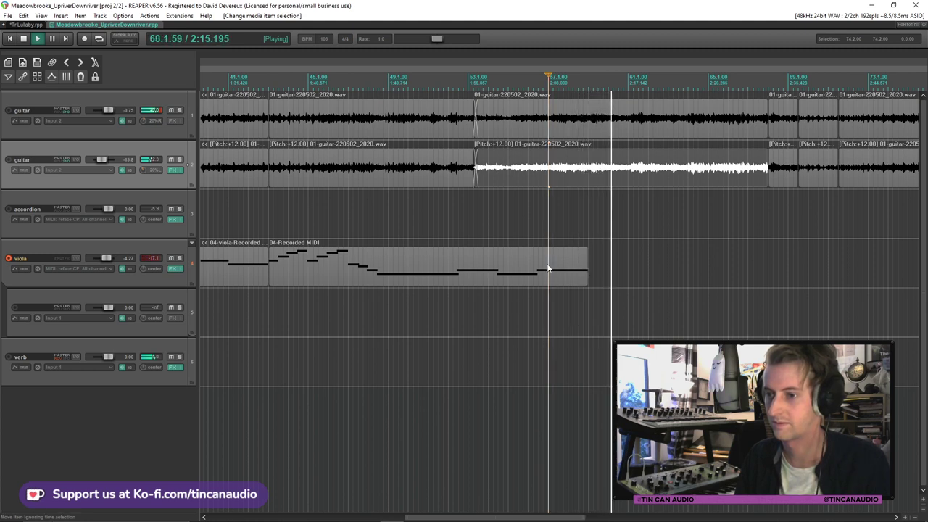
scroll(499, 269, down, 4)
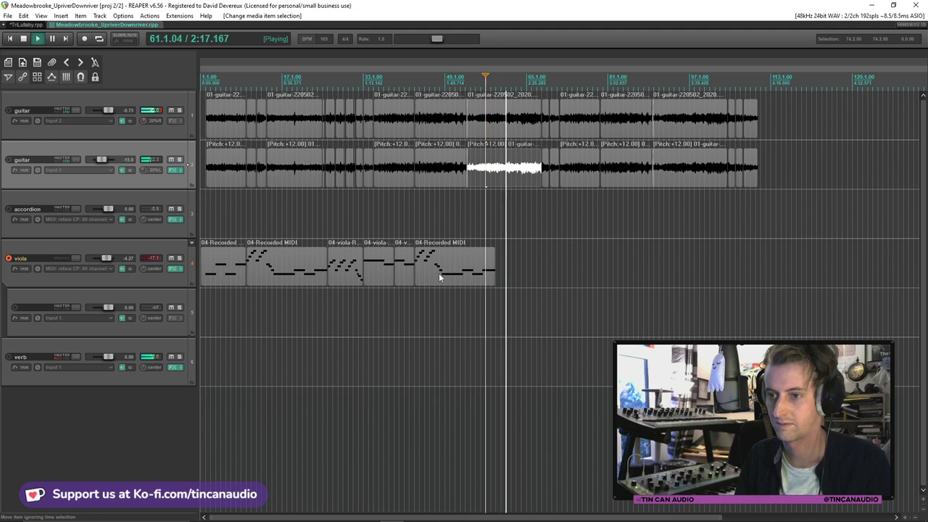
scroll(438, 273, up, 1)
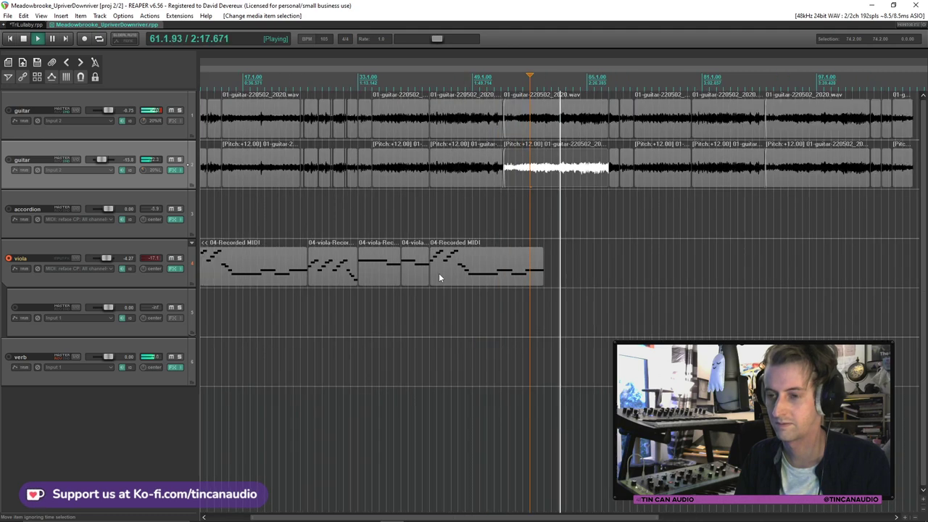
Trim the starts of both guitar items at 43.1.00 forward to 45.1.00
click(437, 175)
scroll(454, 185, up, 4)
ctrl+click(558, 119)
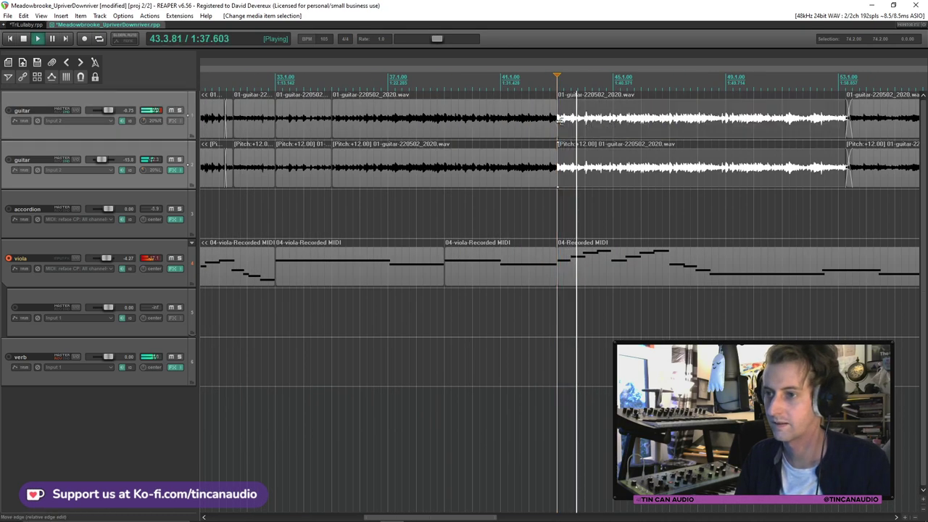
drag(559, 119, 610, 147)
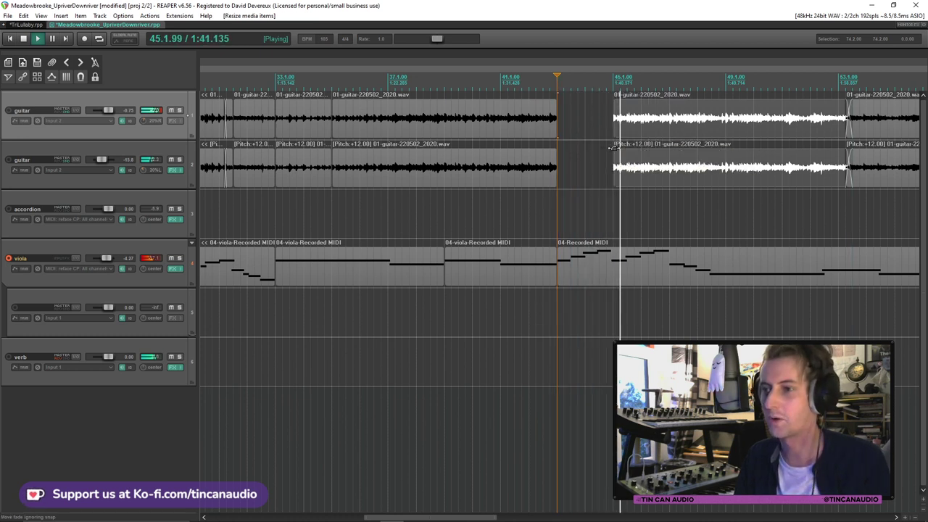
Fill the gap from 43.1.00 to 45.1.00 with the copied guitar pieces on both tracks and play from 42.4.00
click(552, 121)
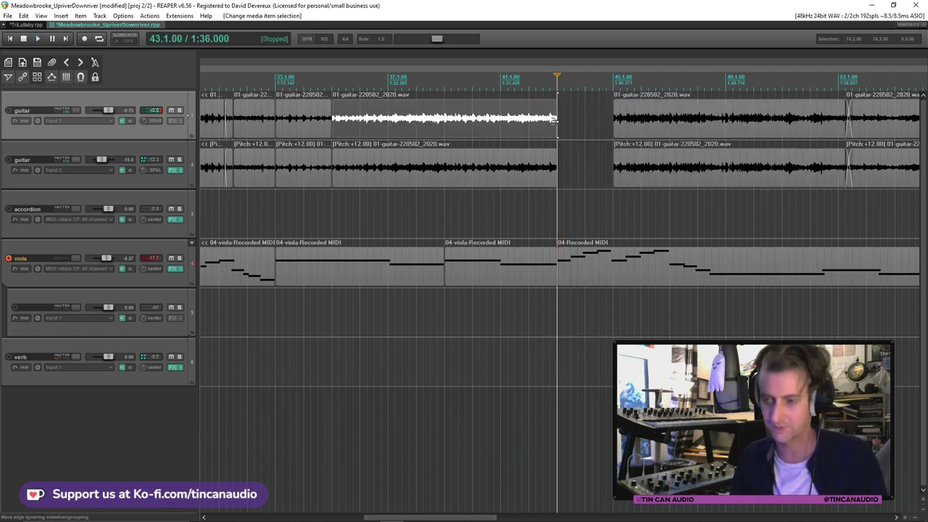
key(ctrl+z)
key(ctrl+z)
click(548, 120)
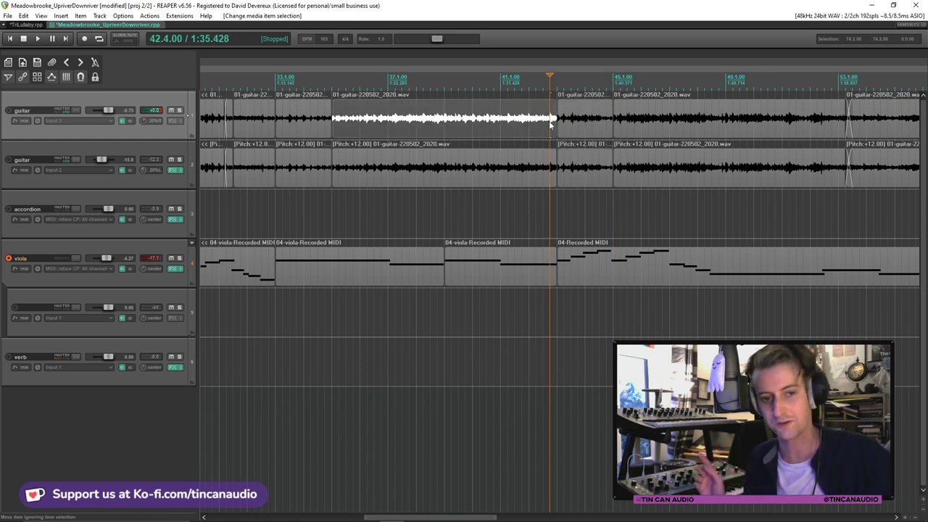
key(space)
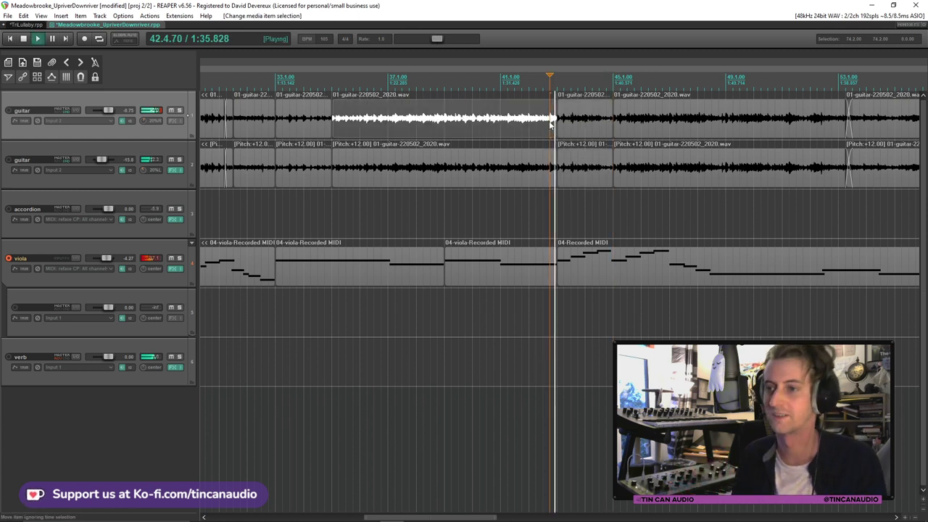
Disarm the viola track for recording and split its last item at 47.1.00
click(571, 122)
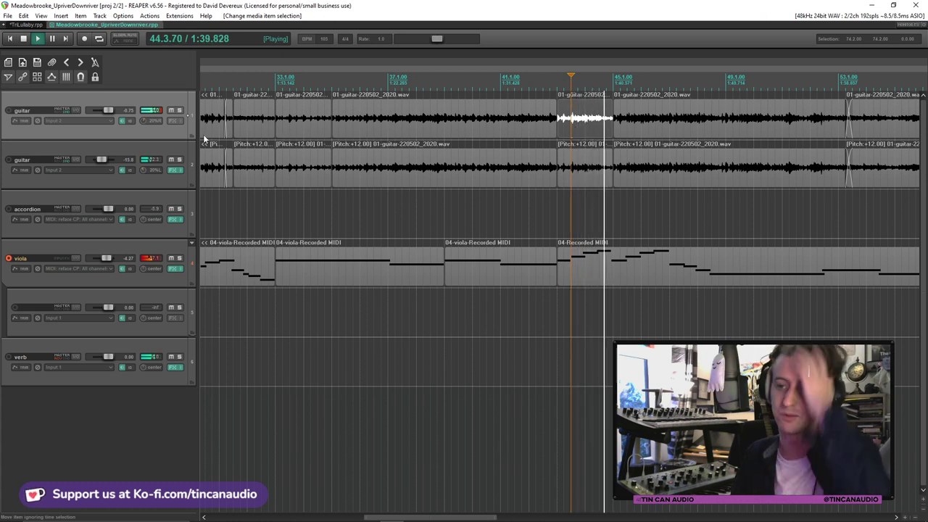
click(8, 258)
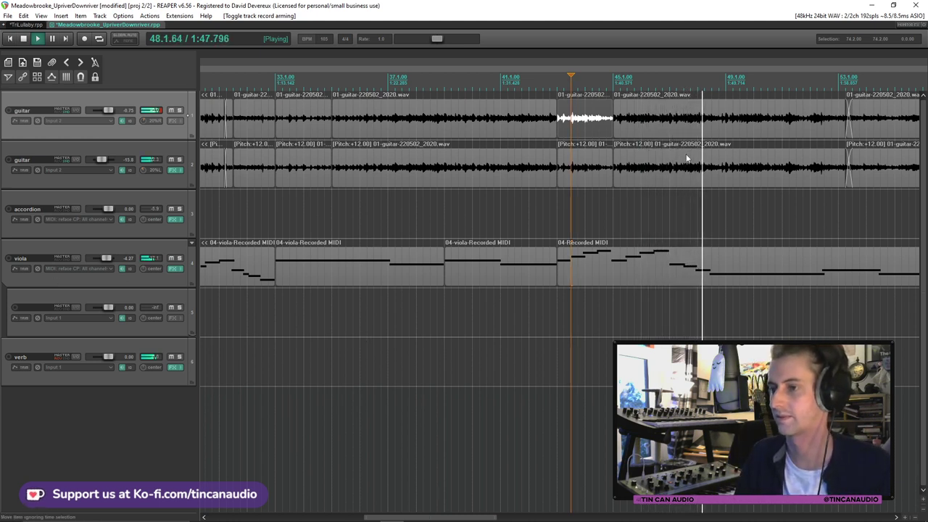
click(669, 273)
key(s)
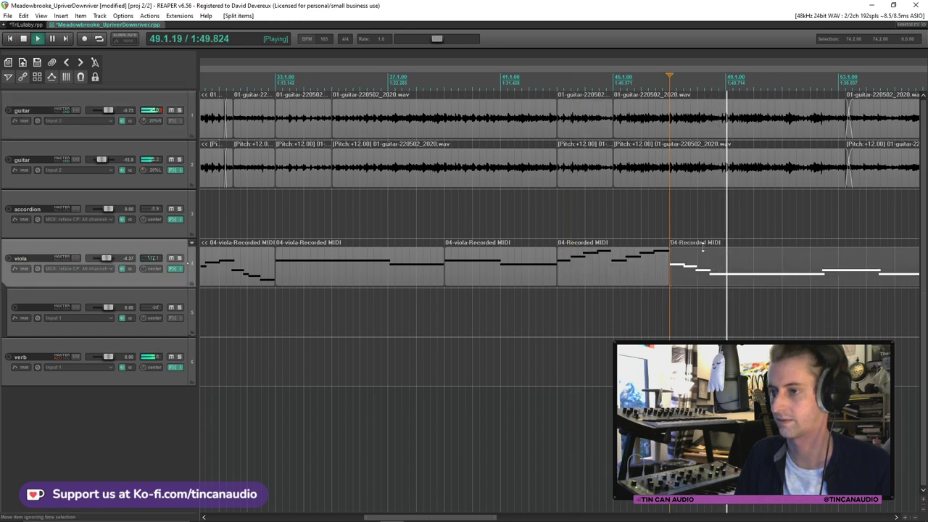
Split both guitar items at 47.1.00 and trim the starts of the pieces after the split forward to 51.1.00
click(671, 126)
click(676, 134)
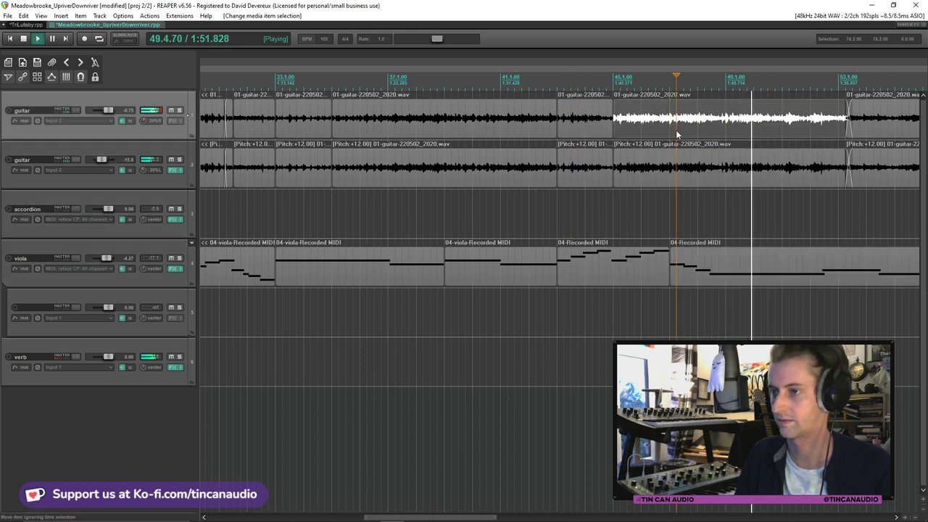
click(669, 128)
ctrl+click(668, 160)
key(s)
drag(670, 165, 784, 180)
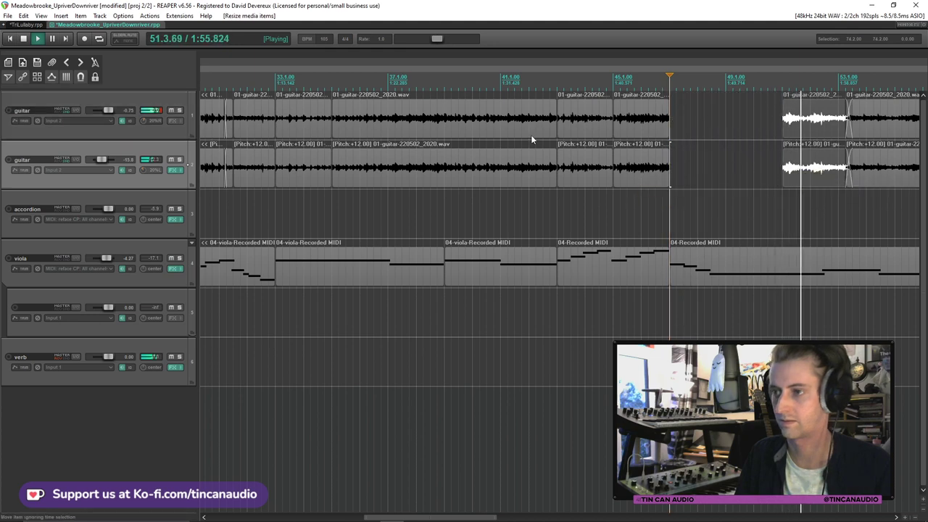
Close the gap on both guitar tracks by moving the trimmed pieces and everything after them back to 47.1.00
scroll(530, 135, down, 2)
scroll(690, 151, down, 1)
scroll(690, 152, up, 3)
key(space)
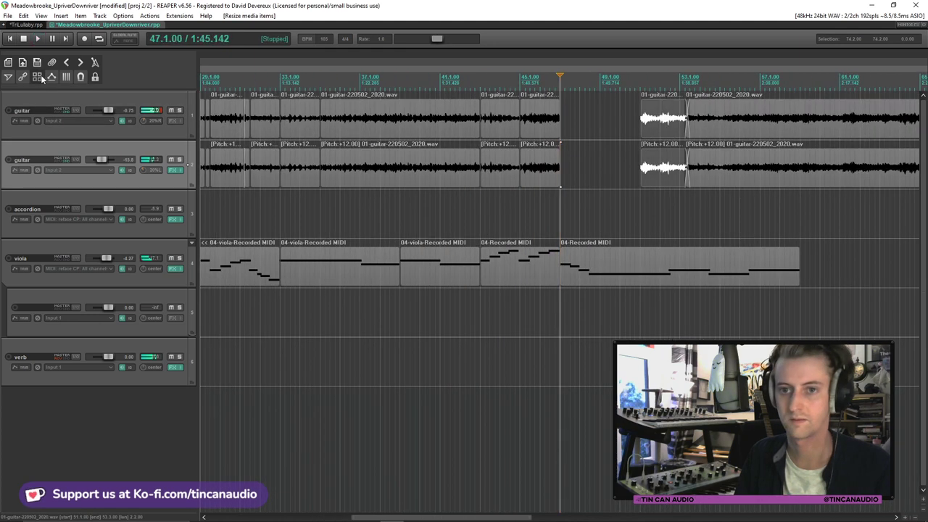
drag(641, 166, 562, 167)
Play the guitar join from about 46.3.00 and save the project
click(550, 129)
click(550, 129)
key(space)
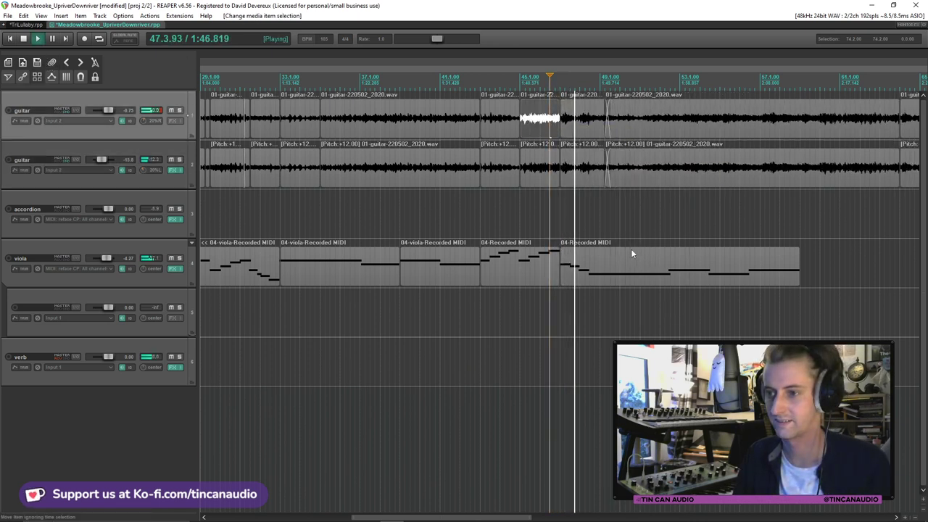
click(575, 132)
key(ctrl+s)
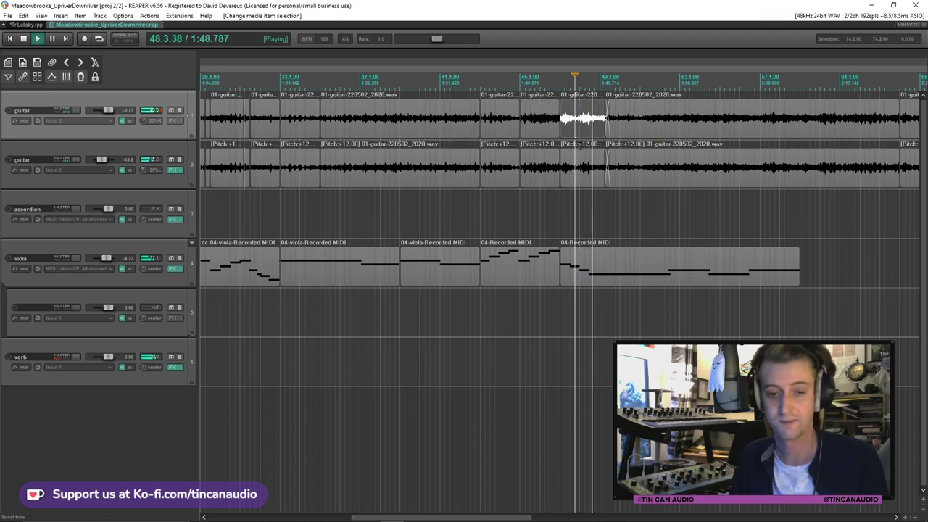
scroll(650, 205, up, 3)
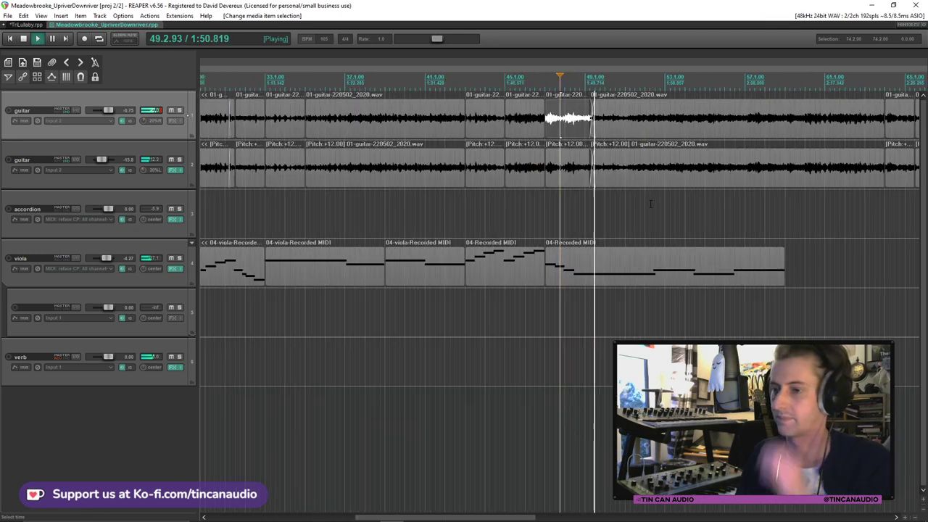
scroll(650, 205, down, 5)
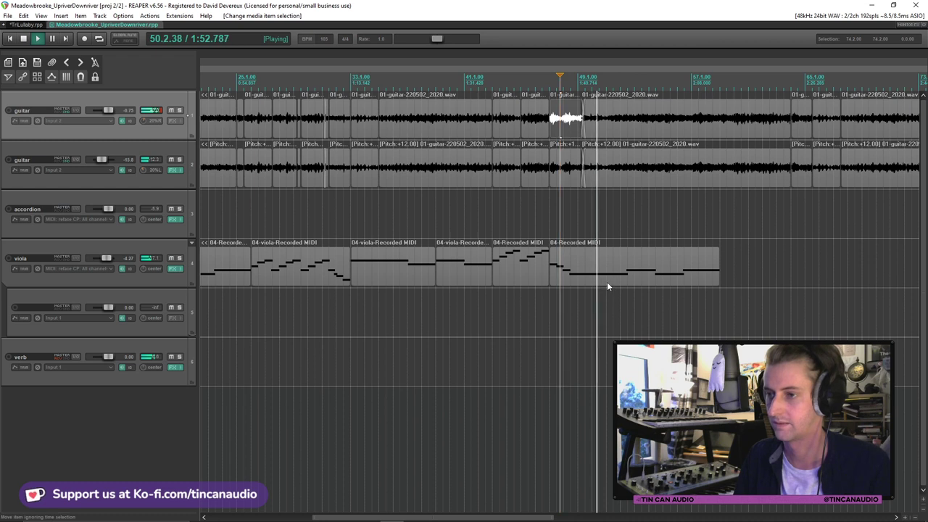
Open the last viola item's MIDI and trim the start of the F3 note after the long D#3 forward to about 53.4
click(600, 276)
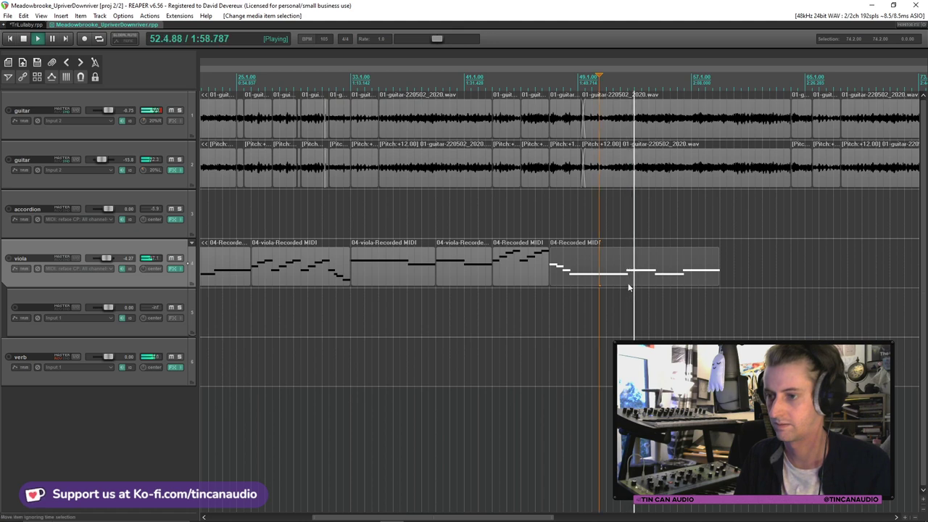
scroll(643, 275, up, 6)
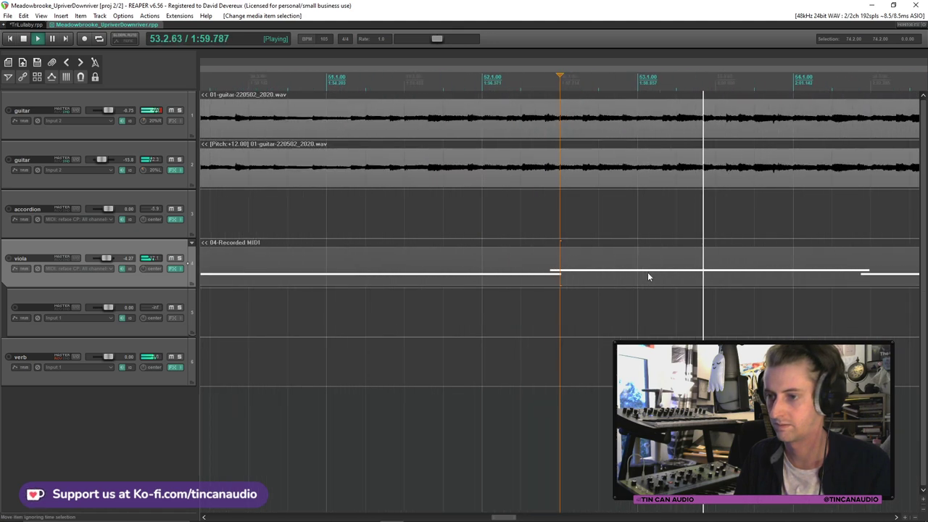
key(space)
double_click(563, 279)
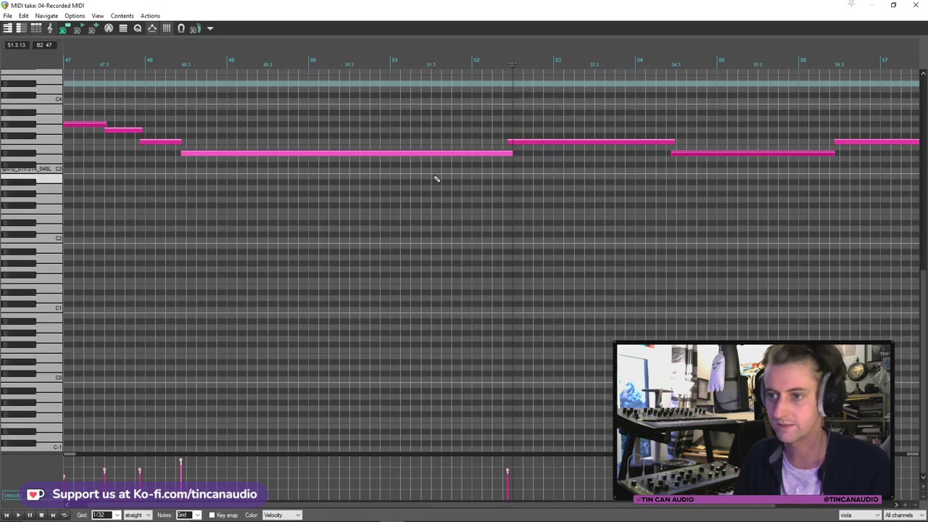
key(space)
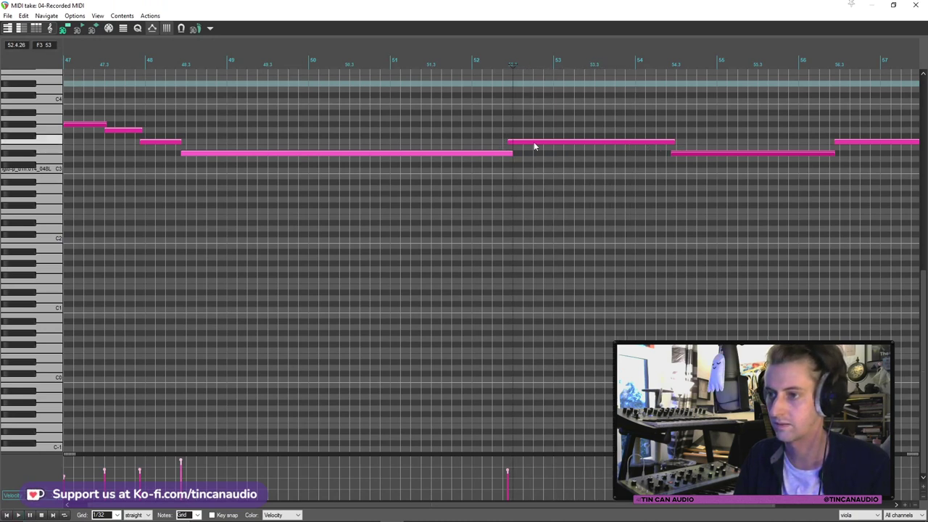
drag(513, 144, 589, 142)
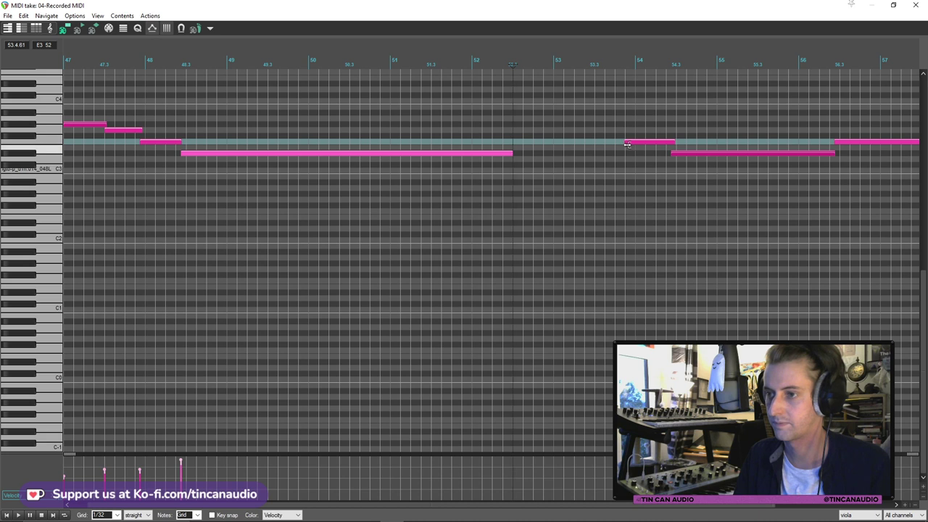
Play the passage from about 52.3 and extend the end of the long D#3 viola note to about 53.2
key(space)
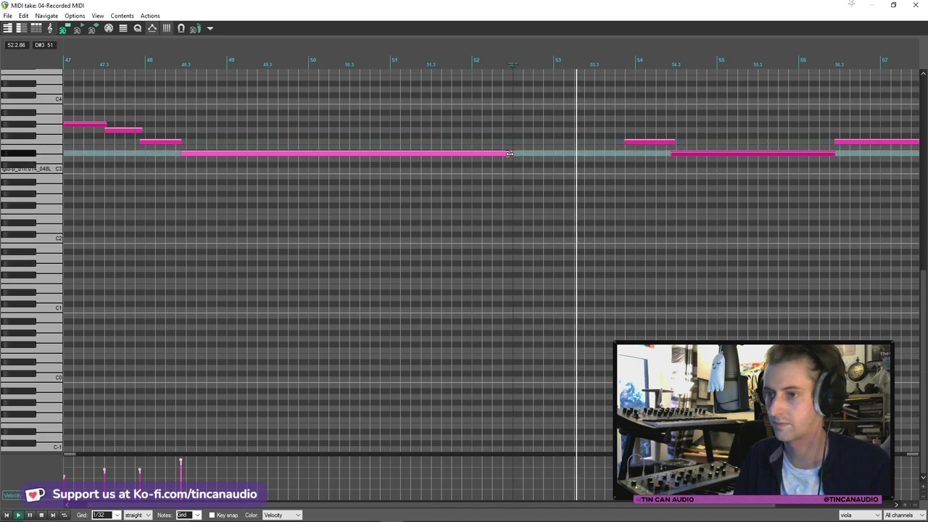
key(space)
drag(510, 153, 573, 154)
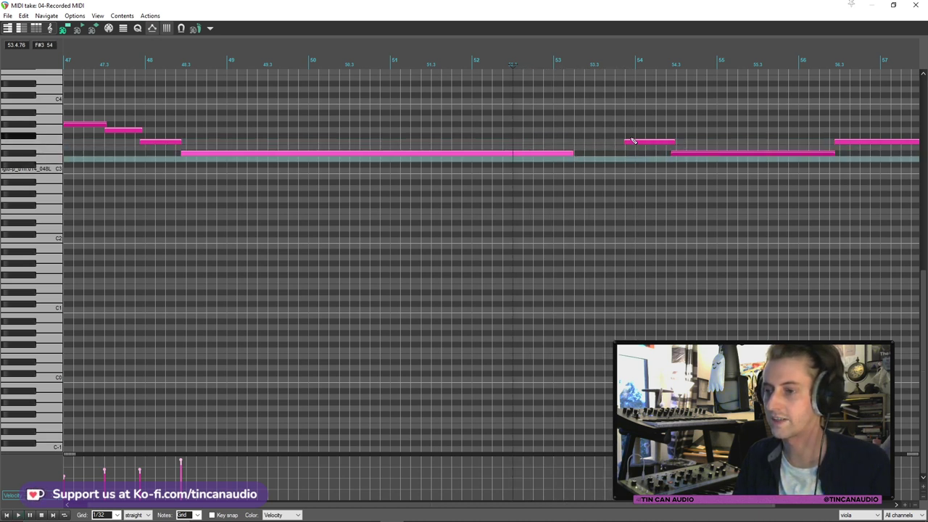
Start the viola's F3 note at about 53.3 and extend the long preceding D#3 note to meet it
drag(626, 141, 587, 142)
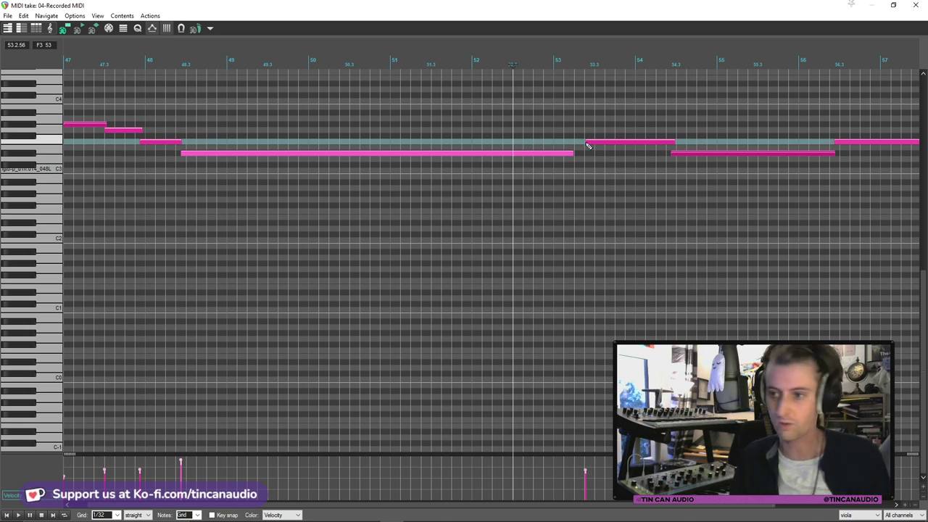
key(space)
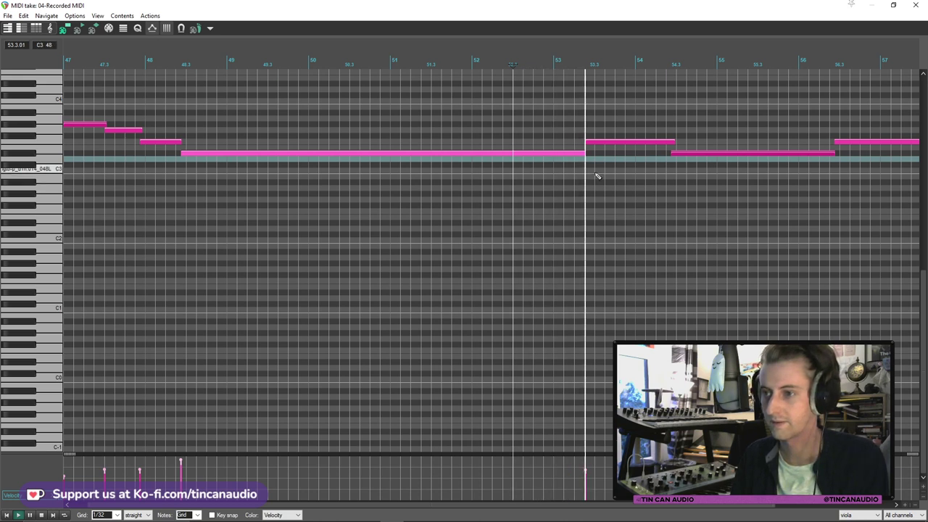
drag(589, 142, 606, 141)
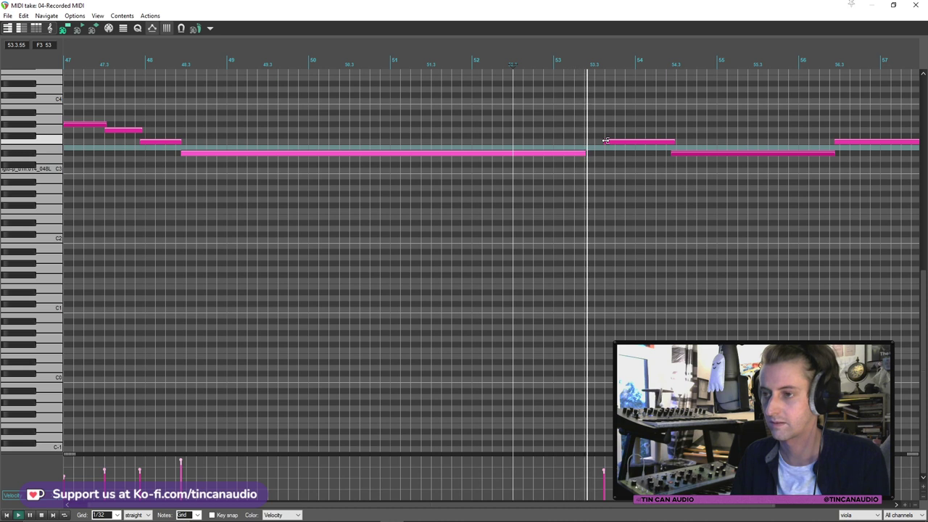
drag(584, 154, 601, 154)
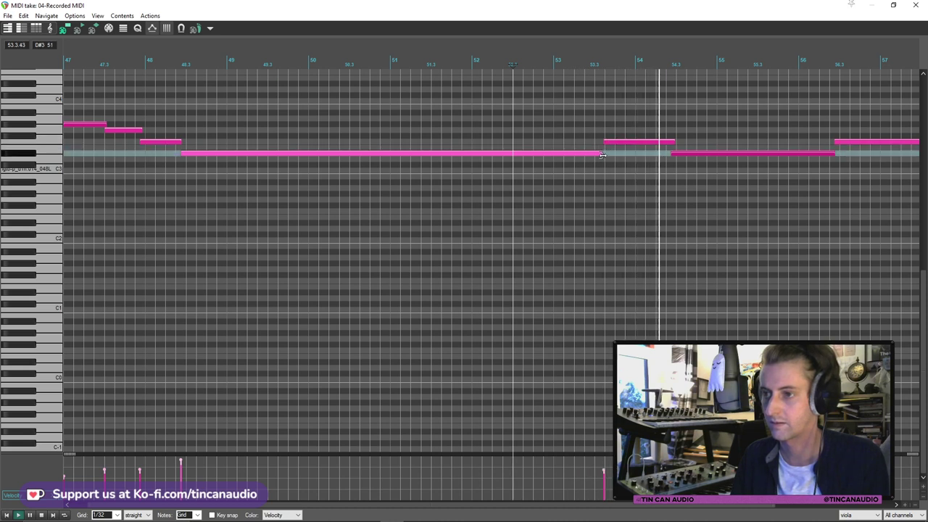
Delete the D#3 note after bar 54 and lengthen the preceding F3 note to about 55.2
double_click(678, 156)
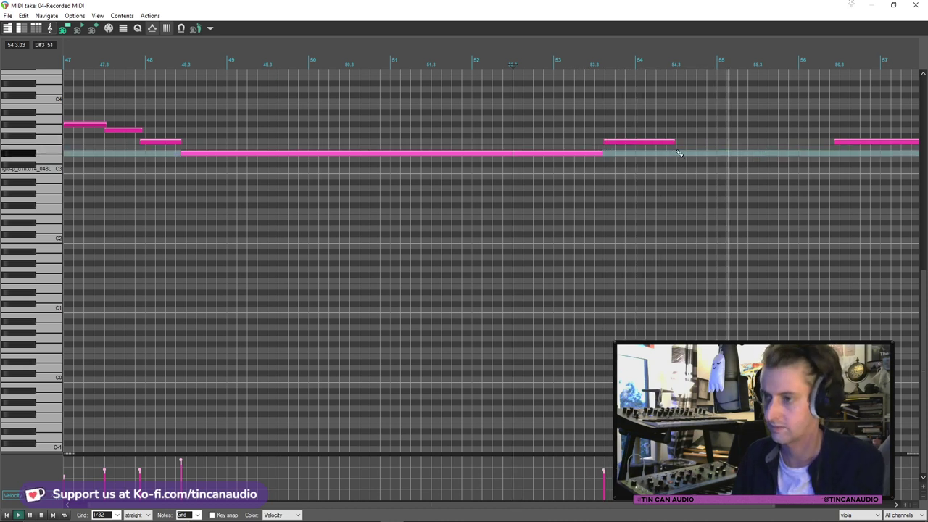
drag(674, 142, 741, 142)
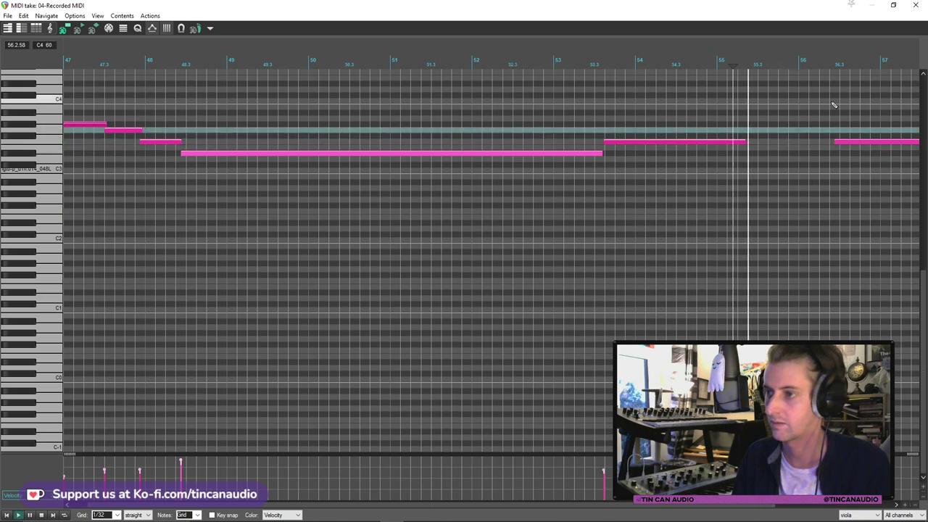
click(750, 142)
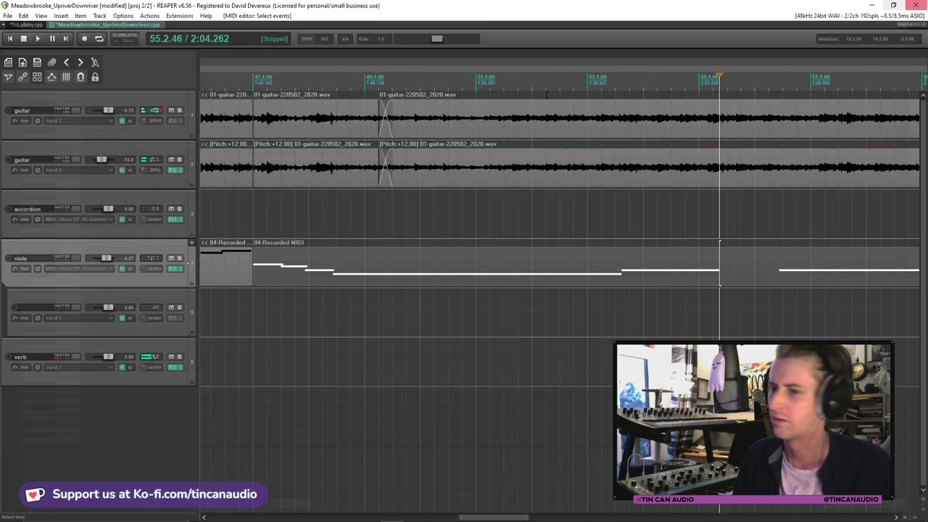
Play the arrangement from the guitar's entrance at bar 2 and look over the whole timeline
scroll(274, 179, down, 3)
click(274, 179)
click(204, 123)
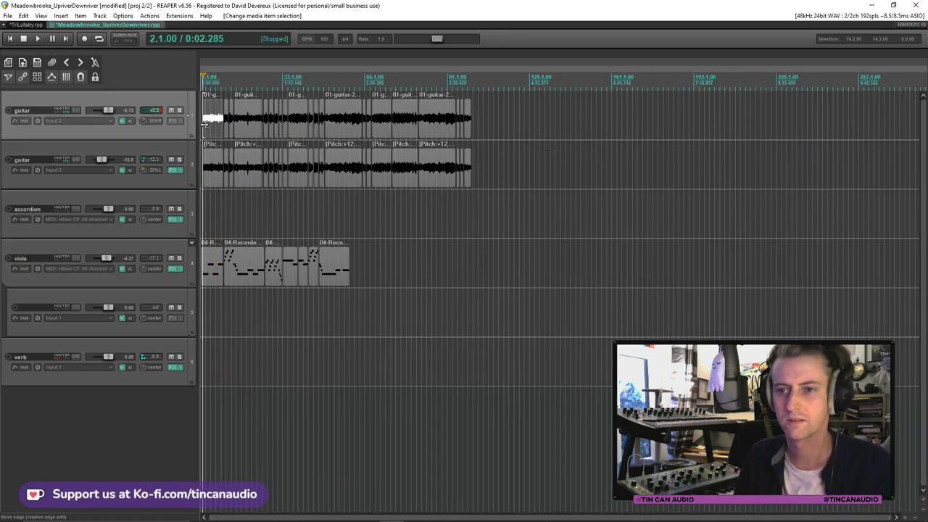
scroll(277, 180, up, 5)
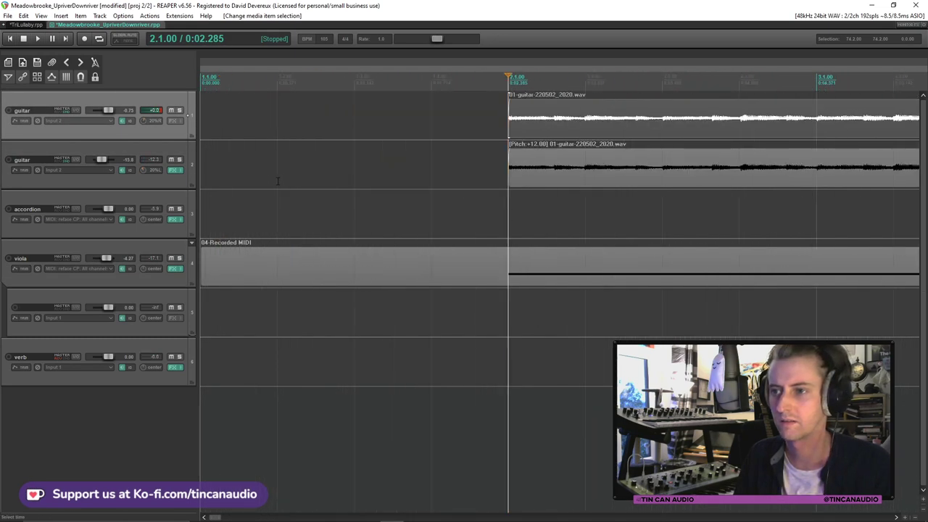
key(space)
scroll(573, 169, down, 4)
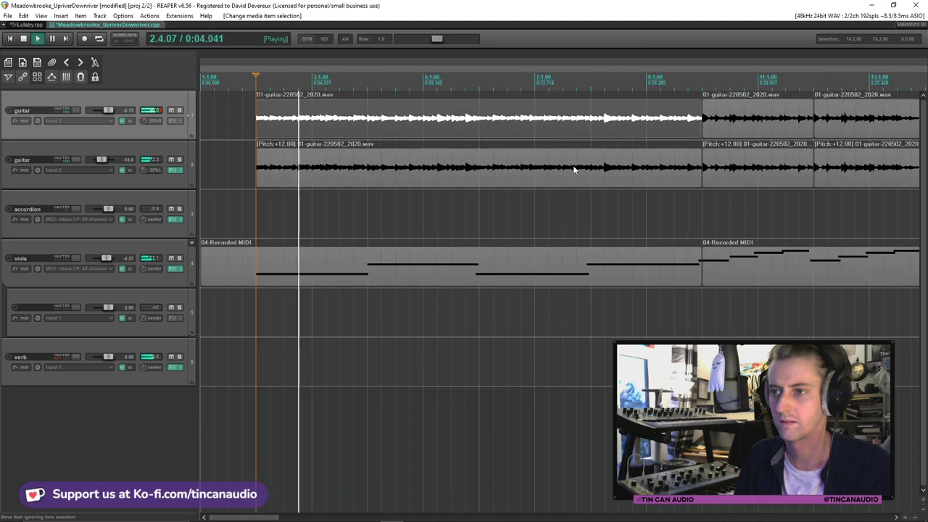
scroll(572, 169, down, 5)
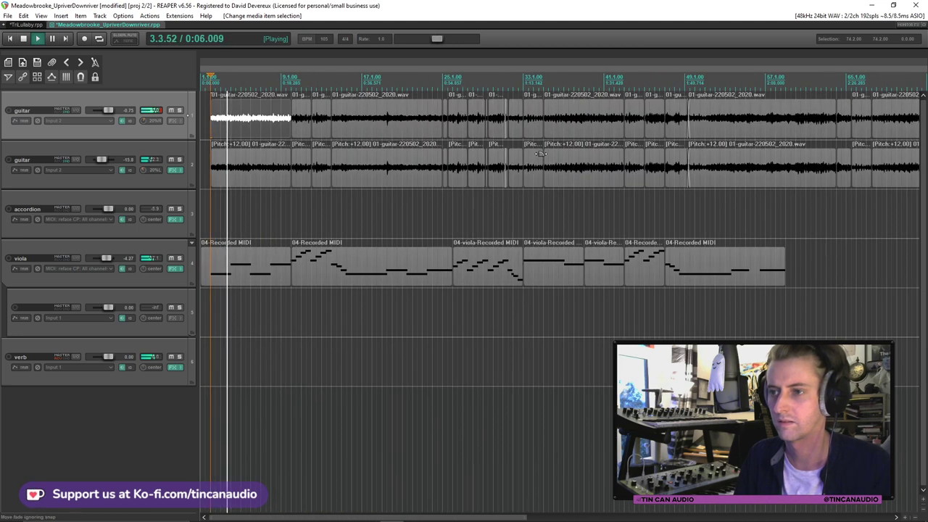
click(537, 120)
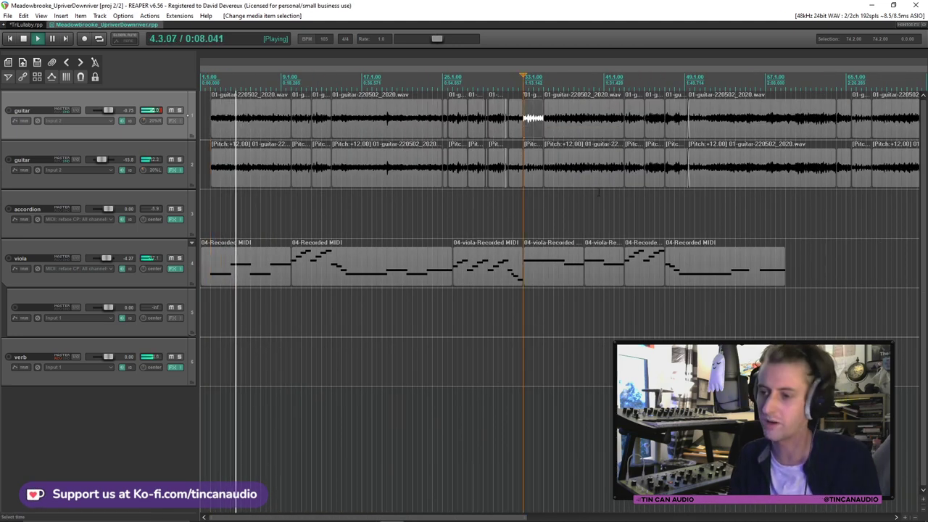
Lengthen the viola's F3 note to about 55.3 and move the following F3 note down to D#3 directly after it
click(730, 271)
scroll(723, 272, up, 6)
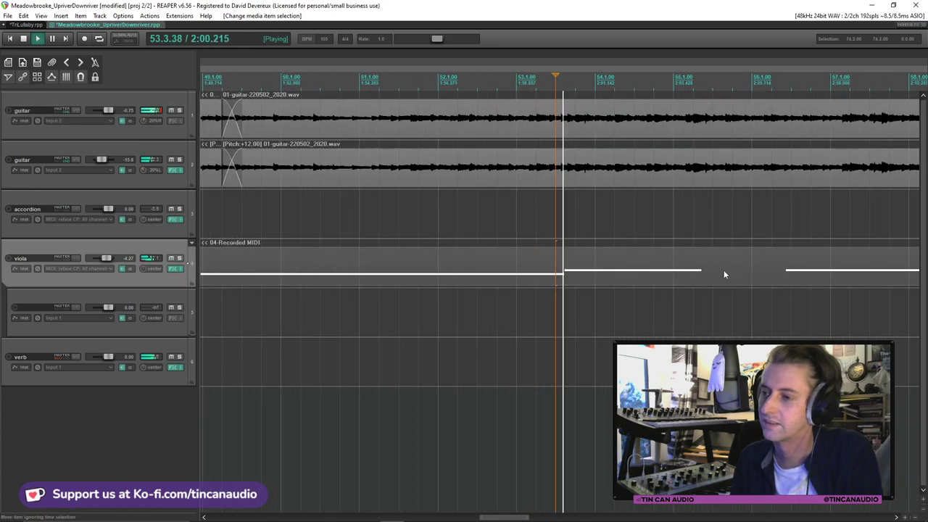
scroll(695, 272, down, 2)
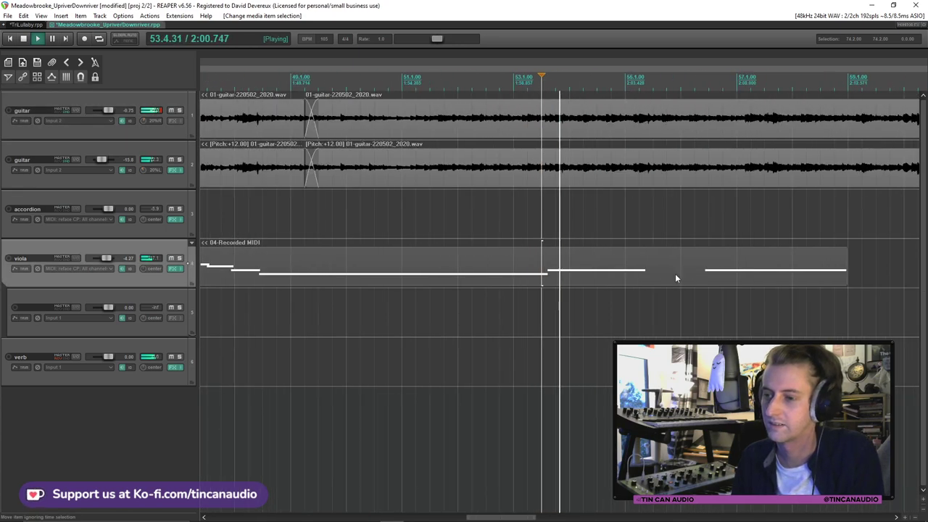
double_click(558, 277)
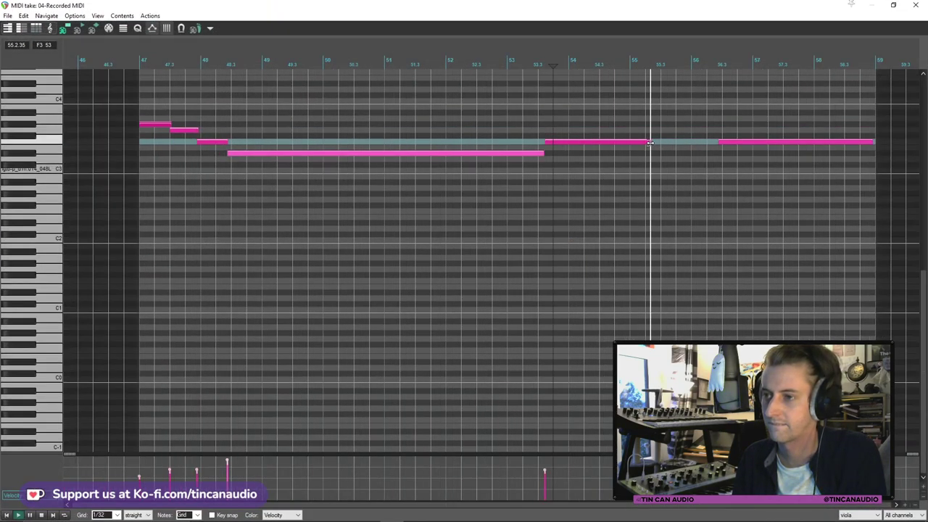
drag(650, 143, 661, 142)
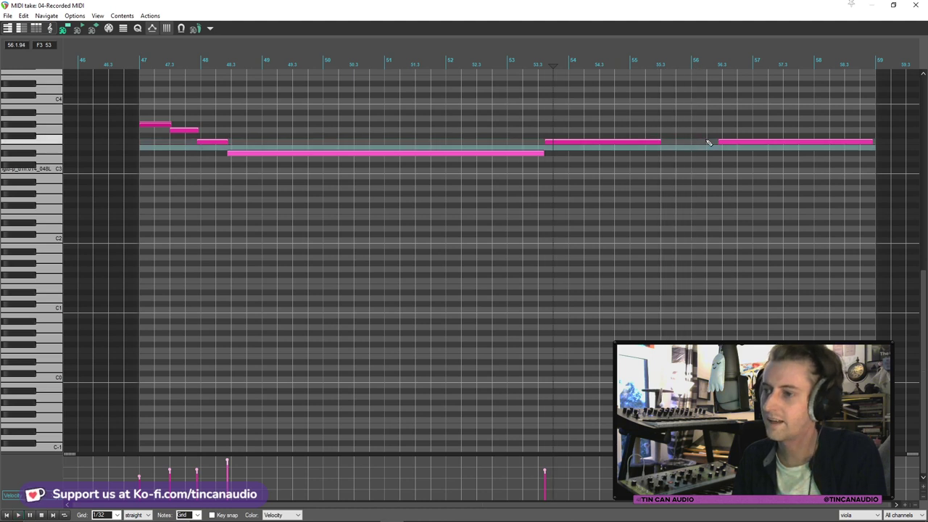
drag(741, 145, 684, 157)
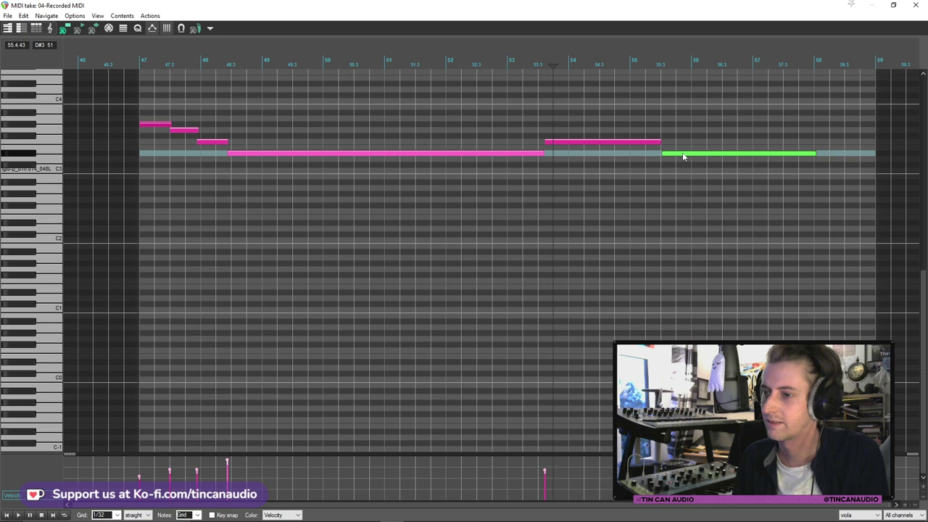
click(633, 156)
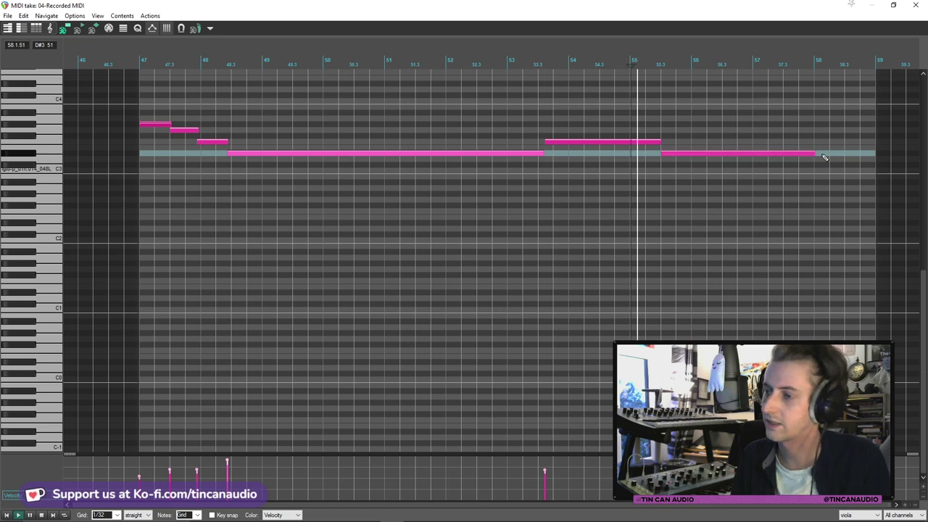
click(915, 5)
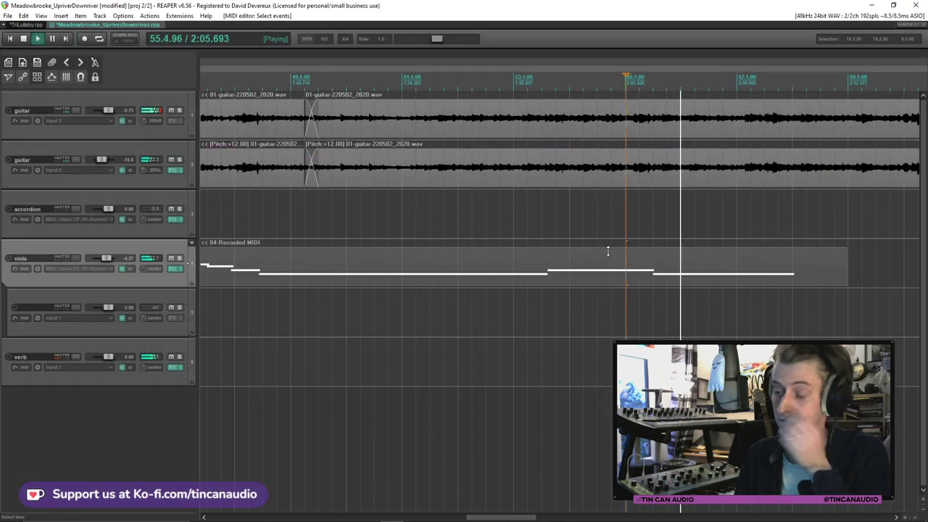
Extend the last viola item past bar 63 and add an F3 note from bar 58 to just before bar 60
scroll(519, 273, down, 5)
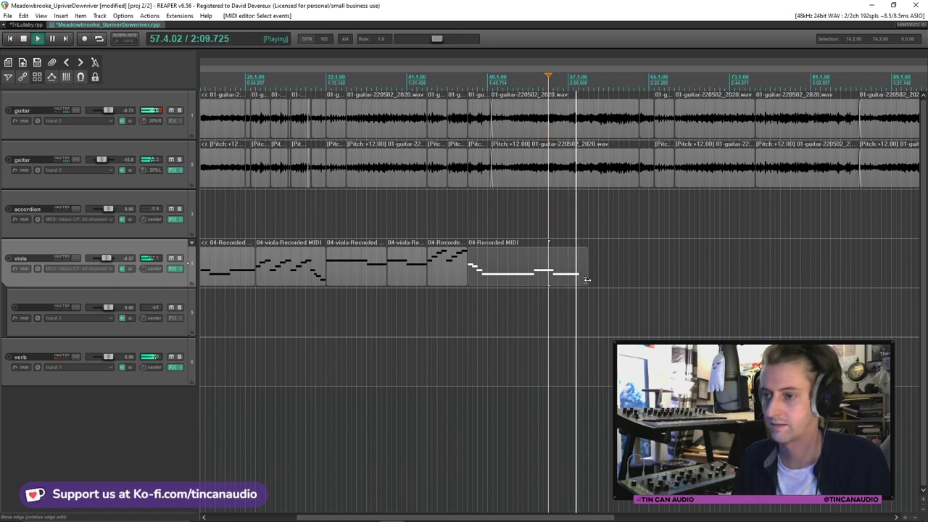
scroll(529, 285, up, 5)
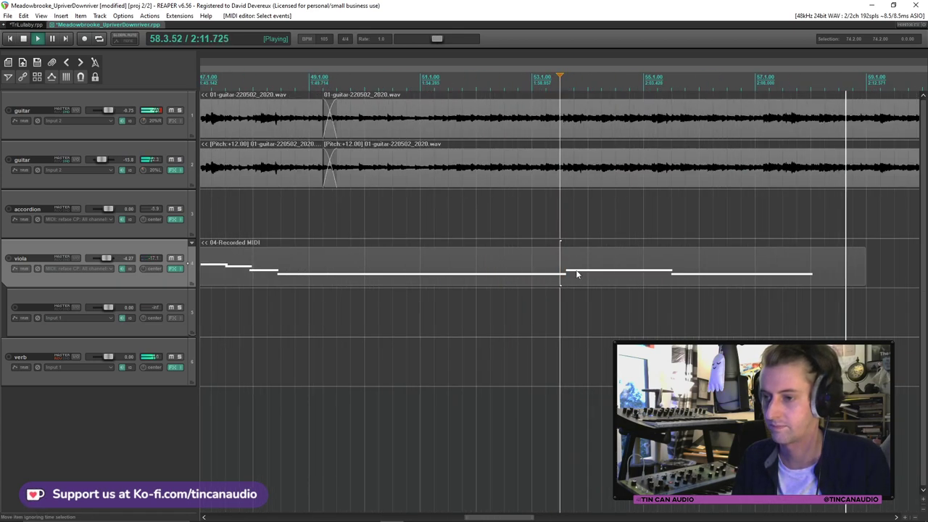
scroll(567, 278, up, 3)
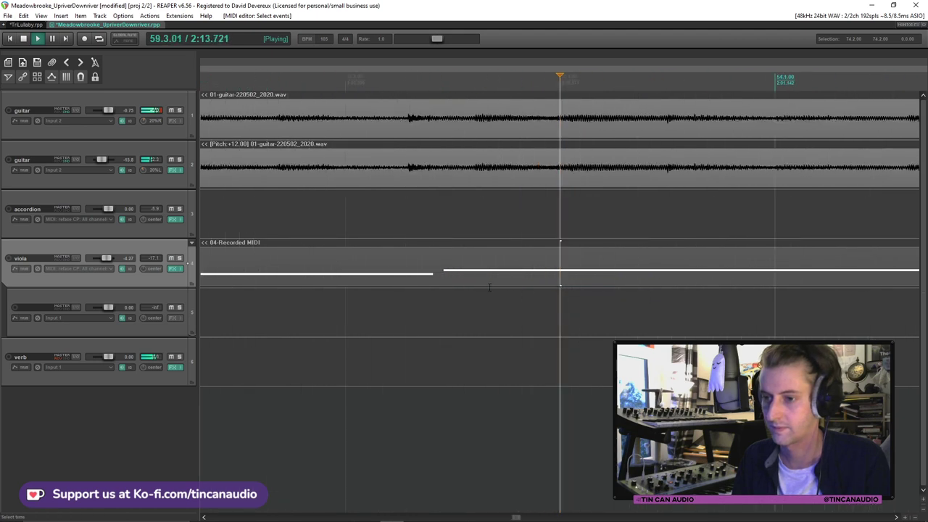
key(space)
double_click(446, 274)
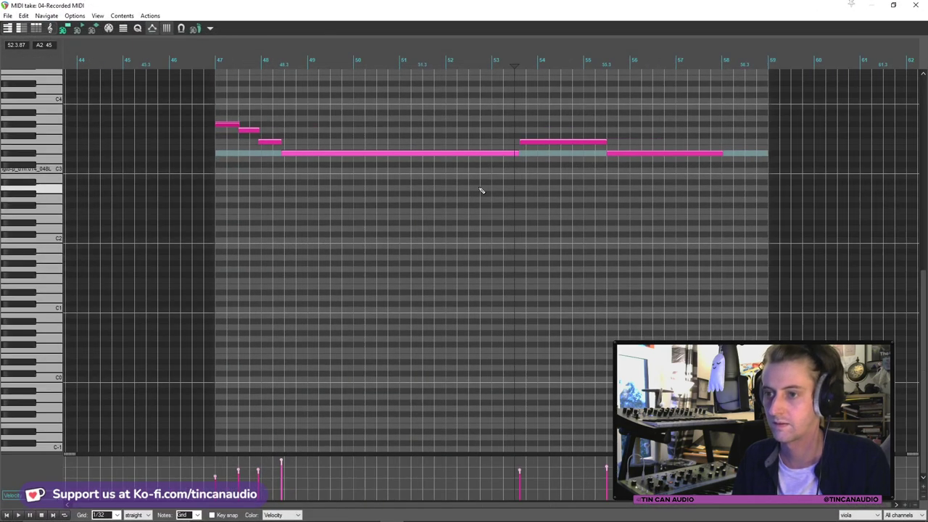
click(547, 143)
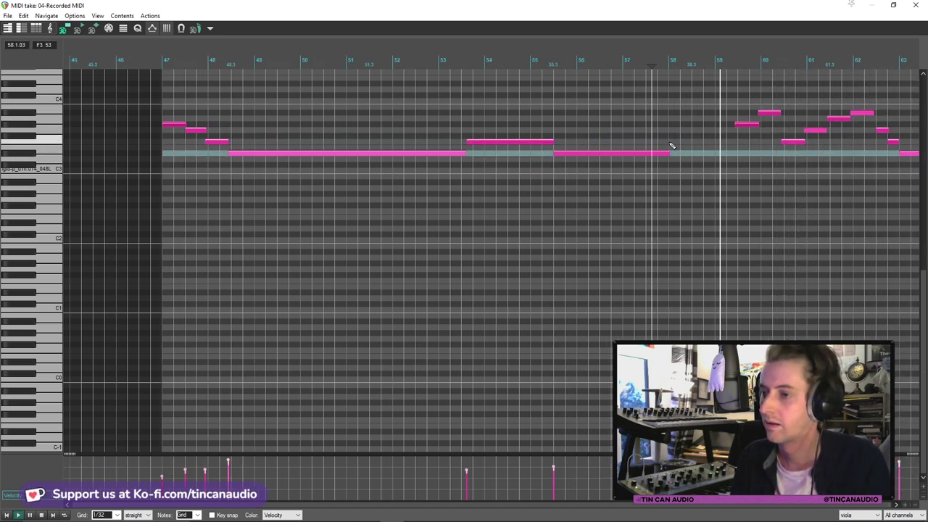
click(672, 145)
key(i)
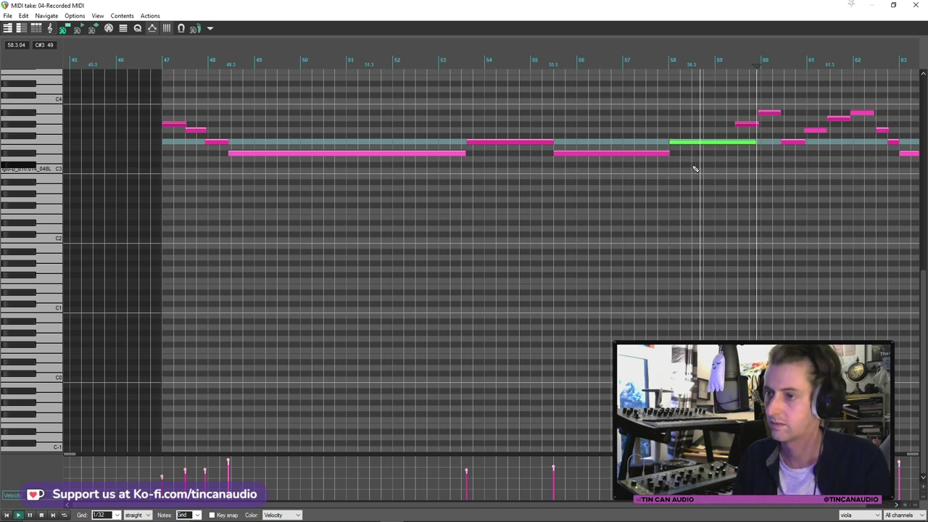
Delete the G#3 and A#3 notes around bar 60 and play the passage from bar 58
click(744, 129)
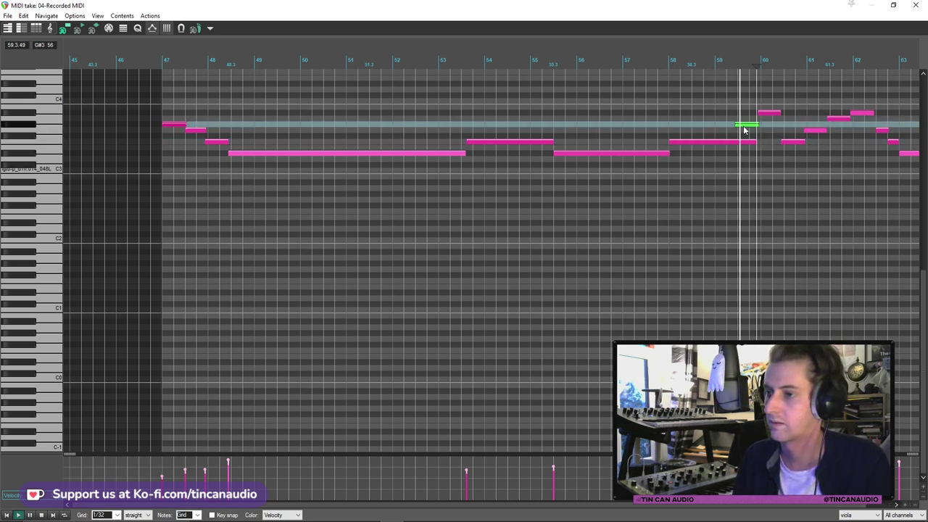
ctrl+click(772, 113)
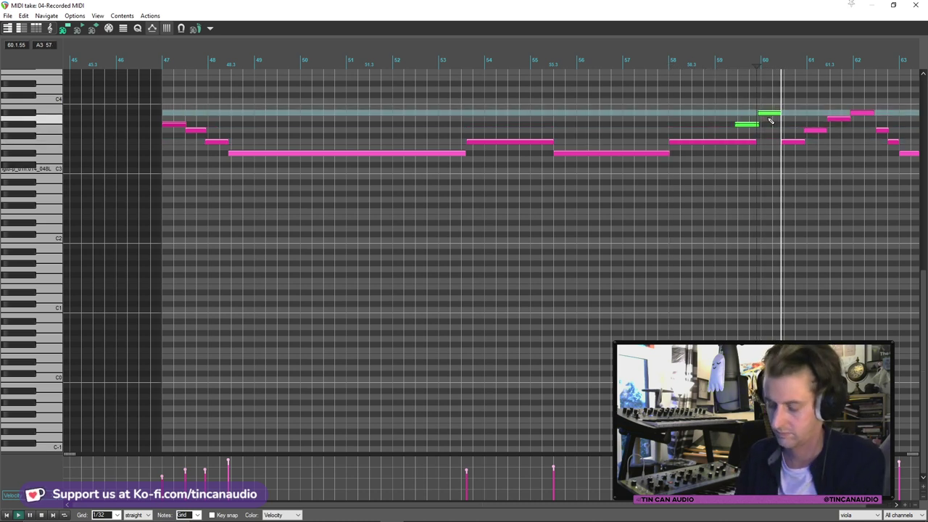
key(Delete)
click(701, 137)
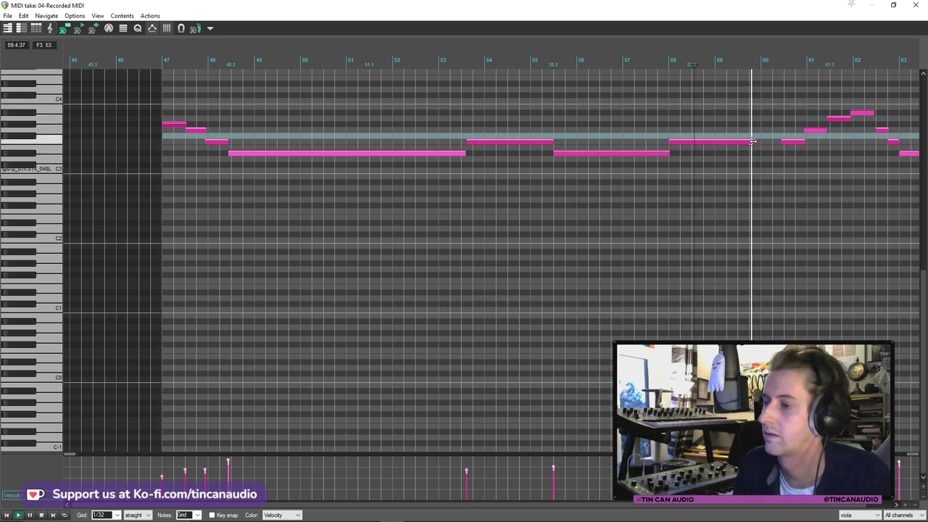
click(917, 4)
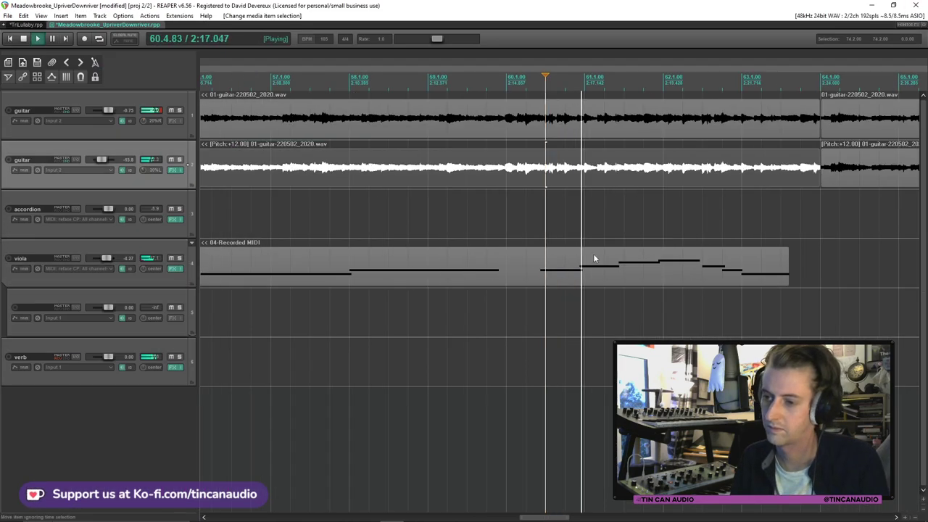
Trim the last viola item so it ends at 60.1.00 and play back its closing notes
double_click(544, 276)
scroll(661, 146, down, 2)
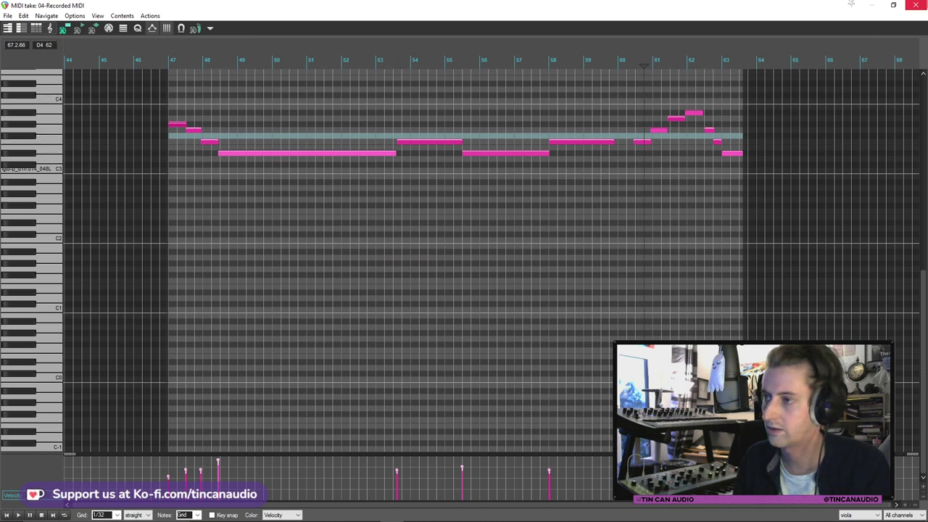
click(915, 5)
drag(792, 272, 503, 272)
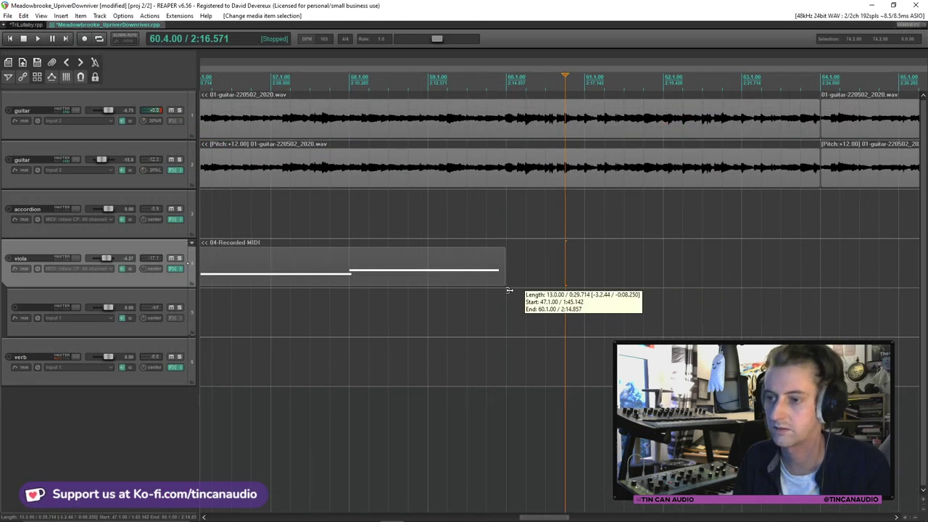
scroll(392, 267, down, 5)
key(space)
scroll(450, 275, up, 6)
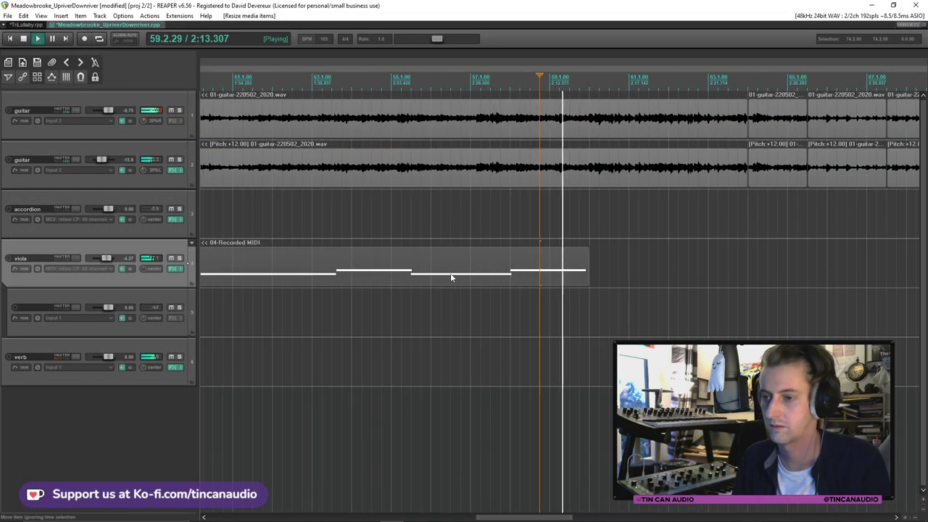
scroll(450, 275, down, 8)
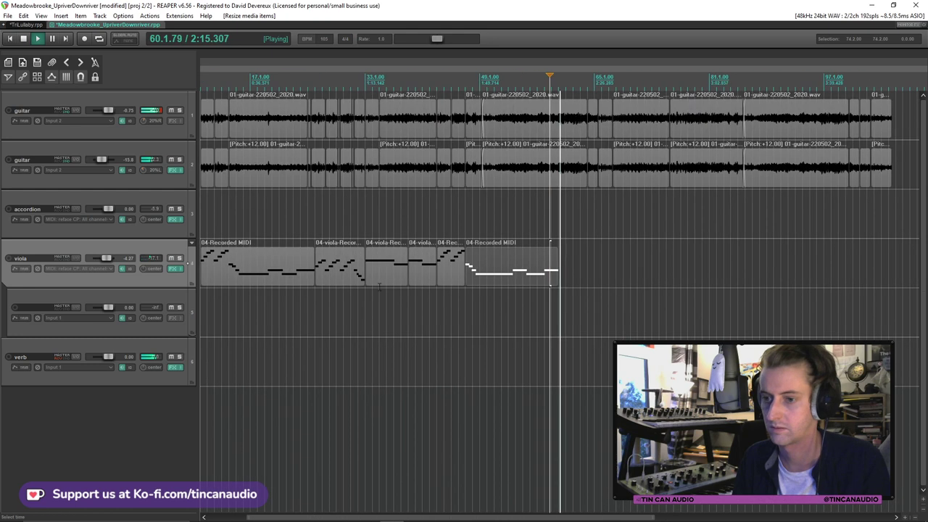
Copy the viola item starting at bar 26 and paste it at bar 60, directly after the last viola item
click(318, 268)
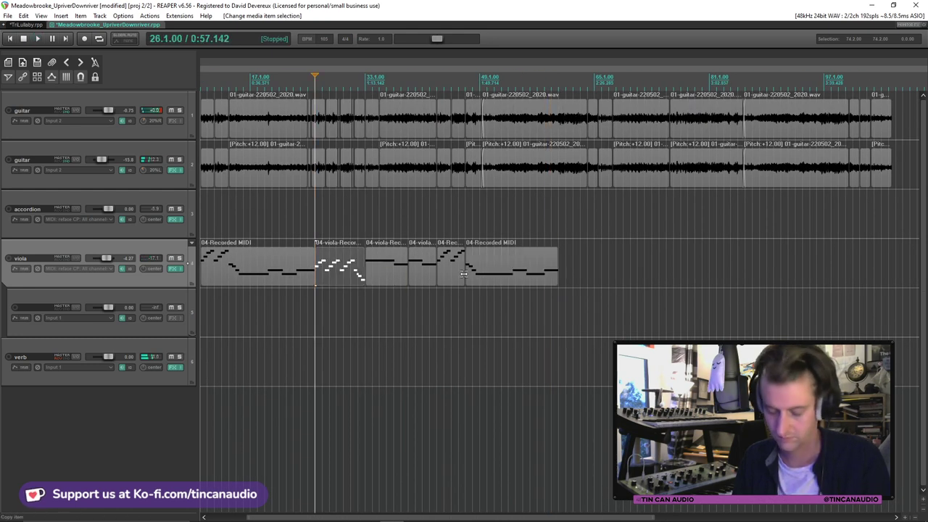
click(554, 270)
key(ctrl+v)
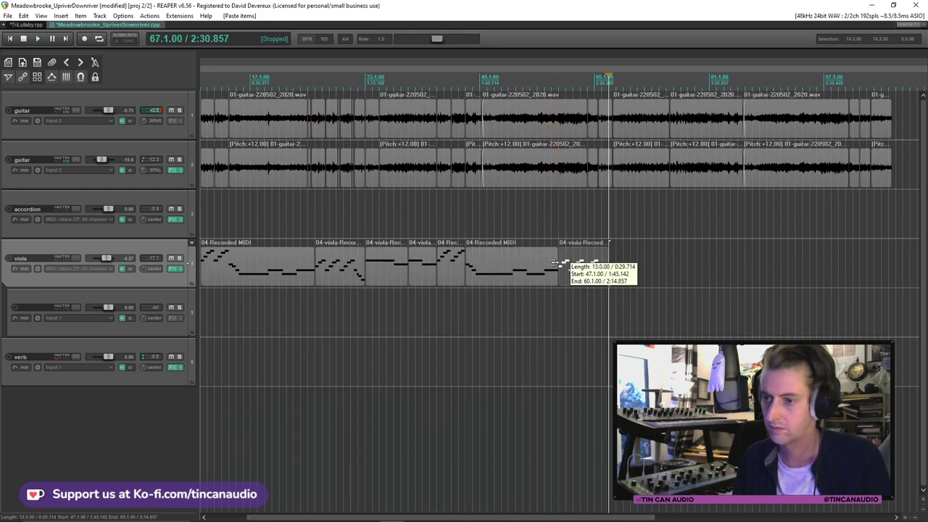
Play the pasted viola phrase from bar 60 and raise the viola track's volume to about -3.3 dB
key(space)
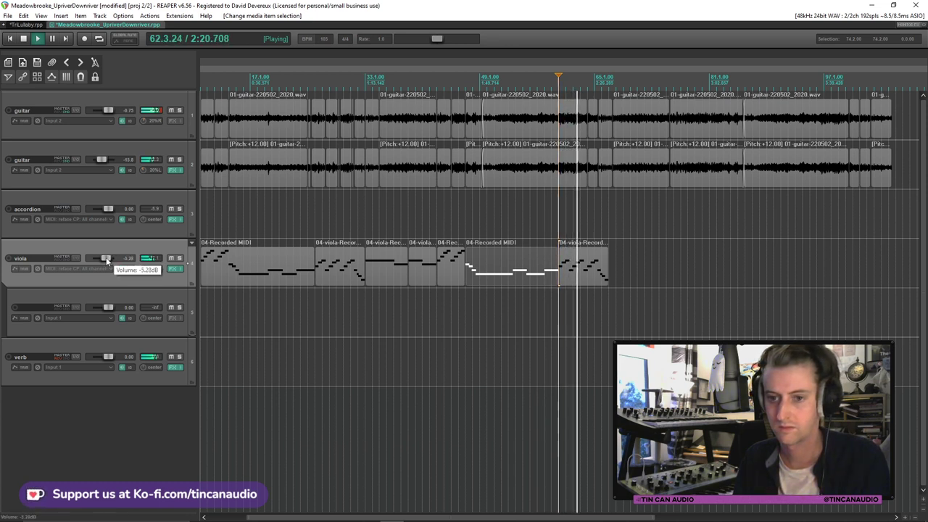
scroll(107, 258, up, 2)
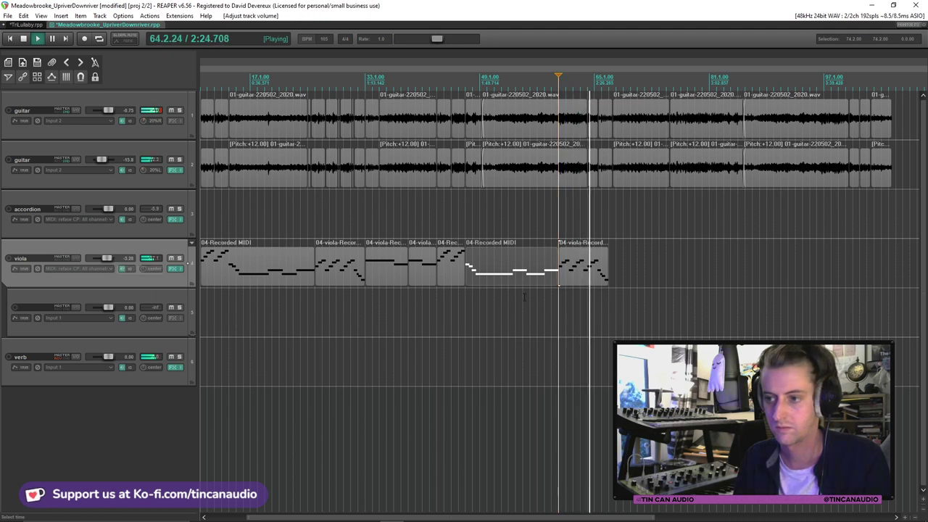
Split the last viola item, cut out its repeated middle phrase so the descending tail starts at 63.3.00, and play the join
click(580, 279)
scroll(587, 278, up, 5)
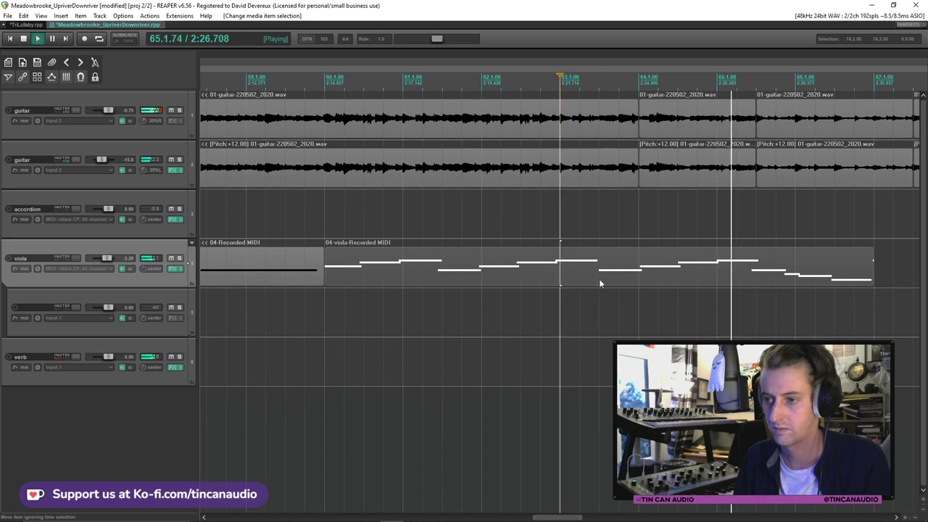
click(599, 283)
key(s)
mouse_move(599, 283)
mouse_down()
mouse_move(604, 271)
mouse_move(737, 273)
mouse_move(751, 283)
mouse_move(596, 283)
mouse_up()
click(579, 279)
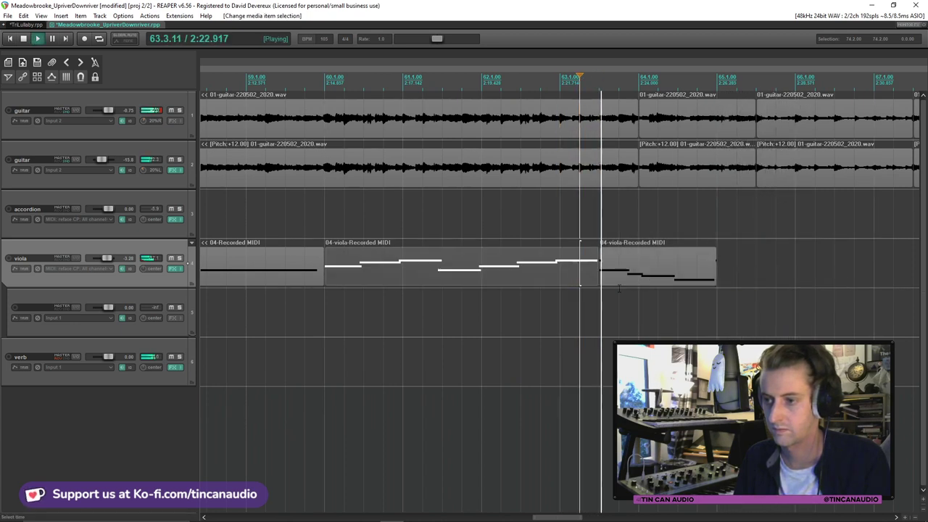
Move the descending viola tail item to start at 64.1.00 with the guitar and play it back
click(619, 283)
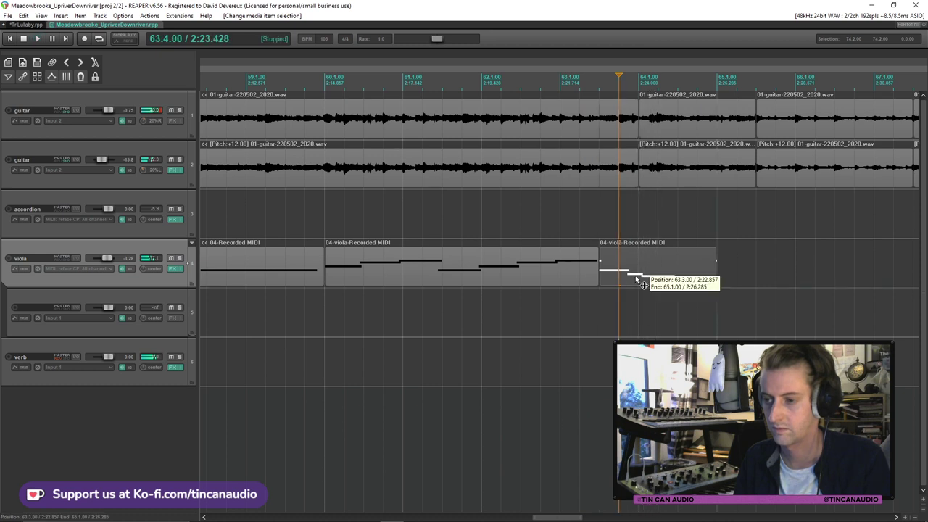
drag(643, 284, 659, 283)
key(space)
key(space)
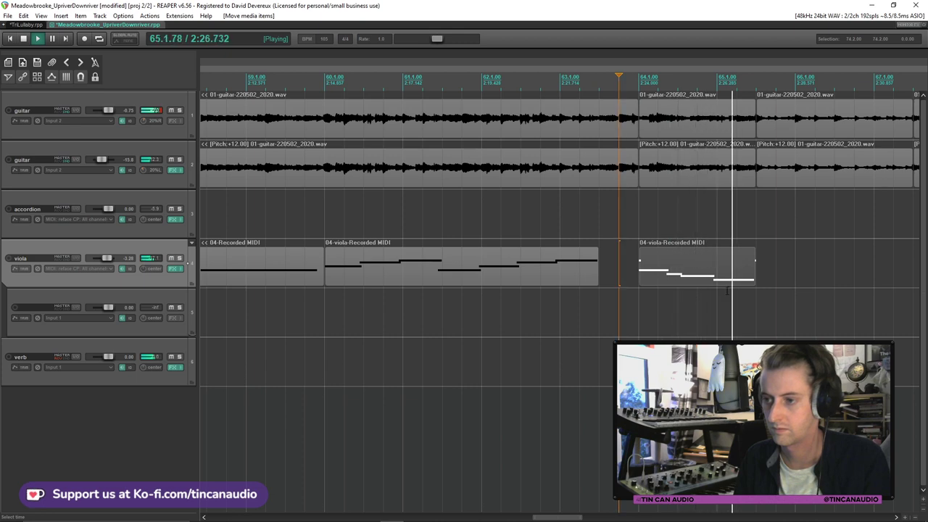
scroll(410, 283, down, 8)
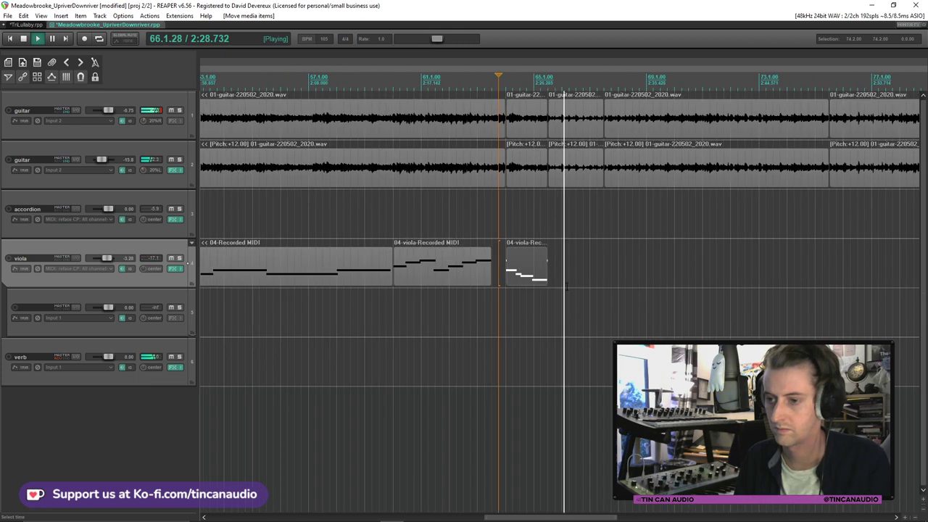
scroll(409, 281, down, 2)
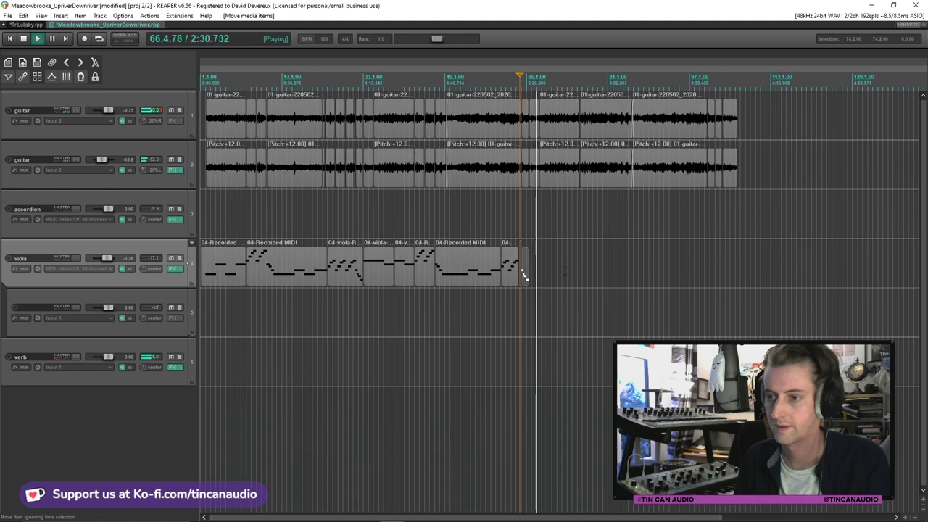
key(space)
Play short stretches around 63.2.00 and 63.3.00 to examine where the guitar should be cut before bar 64
click(525, 277)
scroll(533, 282, up, 8)
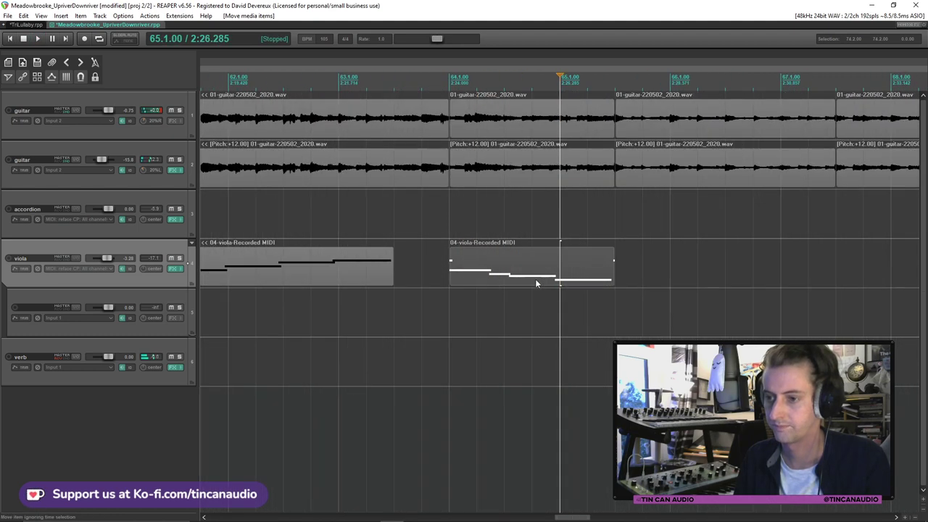
click(366, 274)
key(space)
mouse_move(392, 275)
mouse_down()
mouse_move(439, 281)
mouse_move(392, 282)
mouse_up()
click(391, 172)
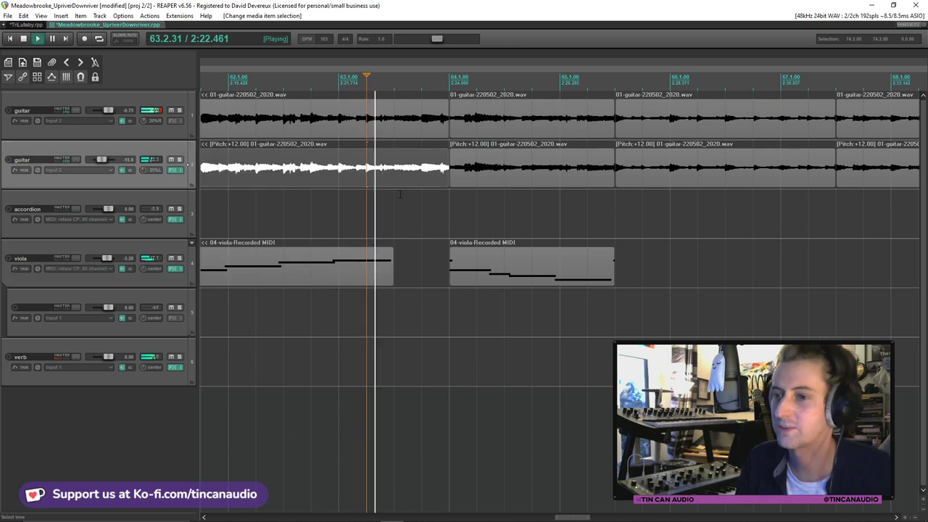
click(397, 138)
key(space)
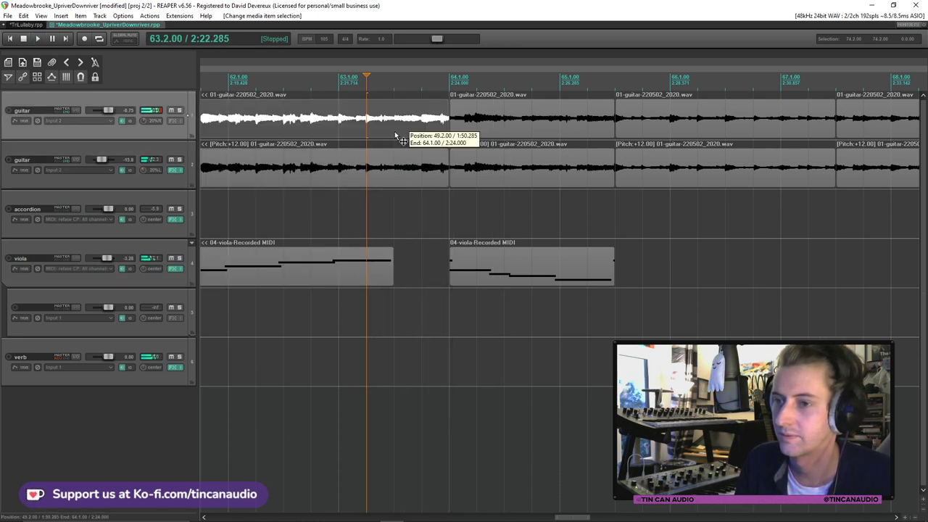
click(398, 137)
key(space)
key(space)
click(346, 170)
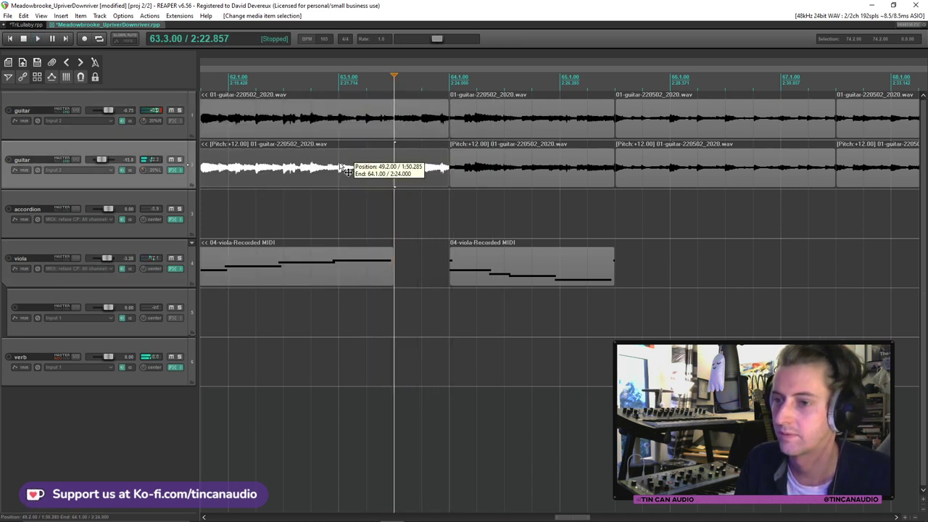
key(space)
click(394, 131)
key(space)
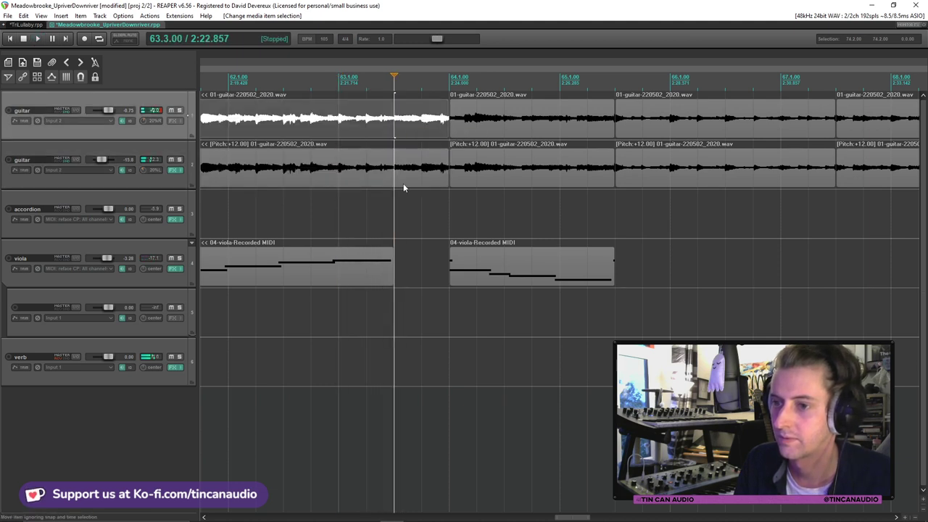
Split both guitar items at 63.3.00 and delete the pieces between there and bar 64
ctrl+click(403, 176)
key(s)
key(Delete)
Close the gap by moving all guitar and viola items from bar 64 back to 63.3.00, and play from bar 63
click(505, 120)
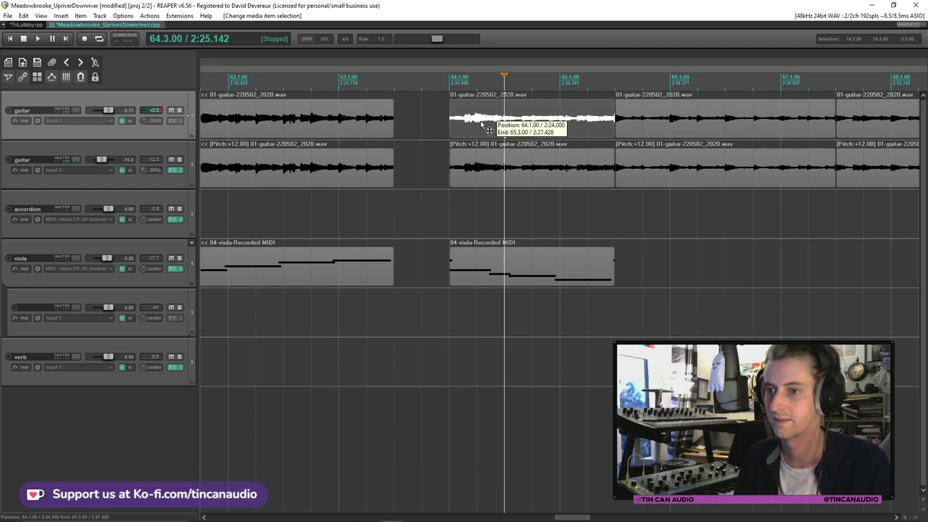
drag(484, 125, 429, 125)
click(338, 123)
key(space)
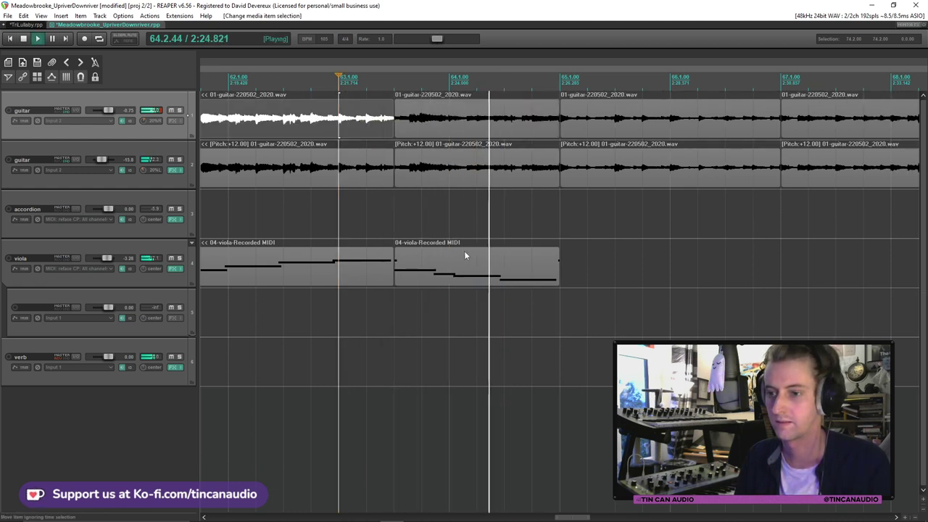
Listen on past bar 65 and play the earlier passages from bars 31 and 33 to compare the guitar and viola
scroll(479, 203, down, 6)
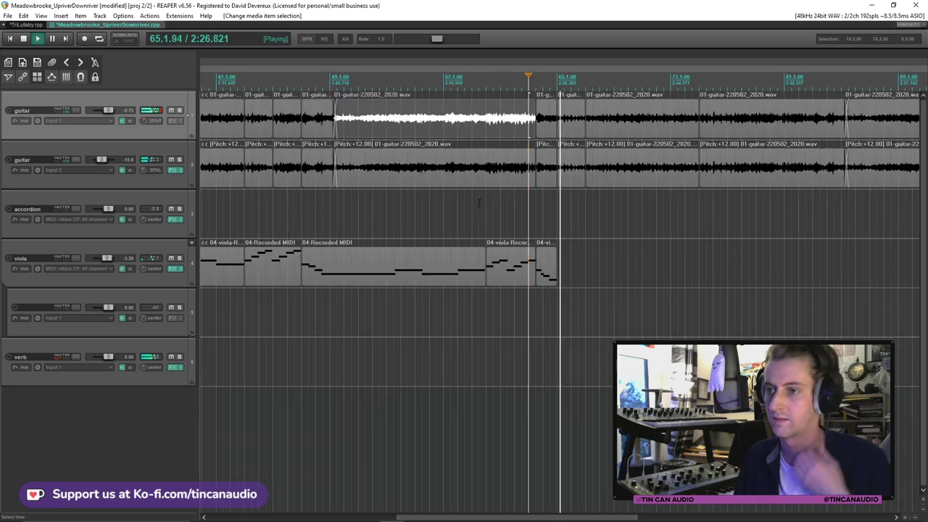
scroll(478, 203, down, 3)
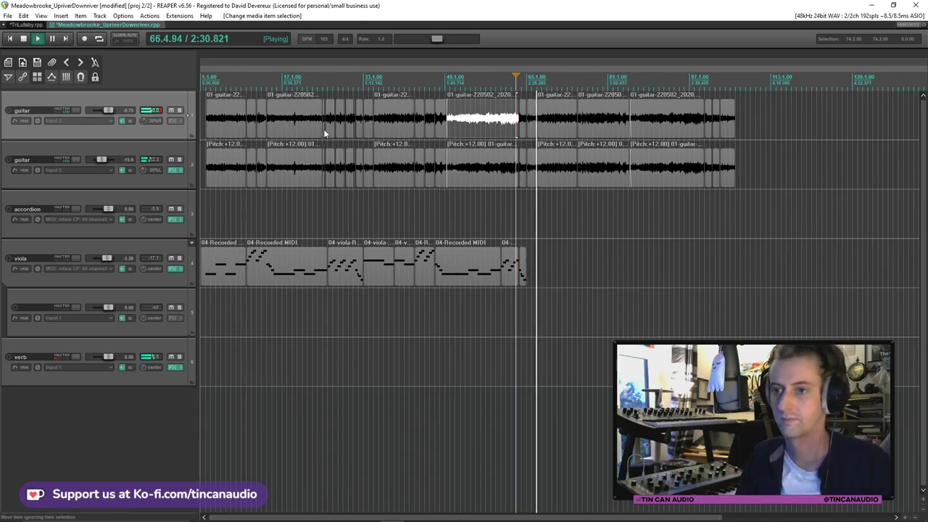
scroll(330, 143, up, 2)
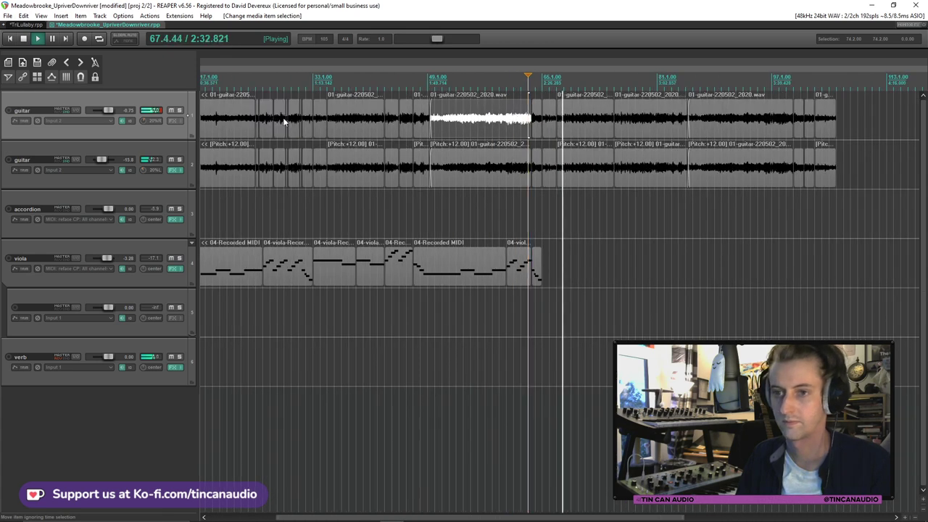
key(space)
click(295, 134)
scroll(295, 134, up, 2)
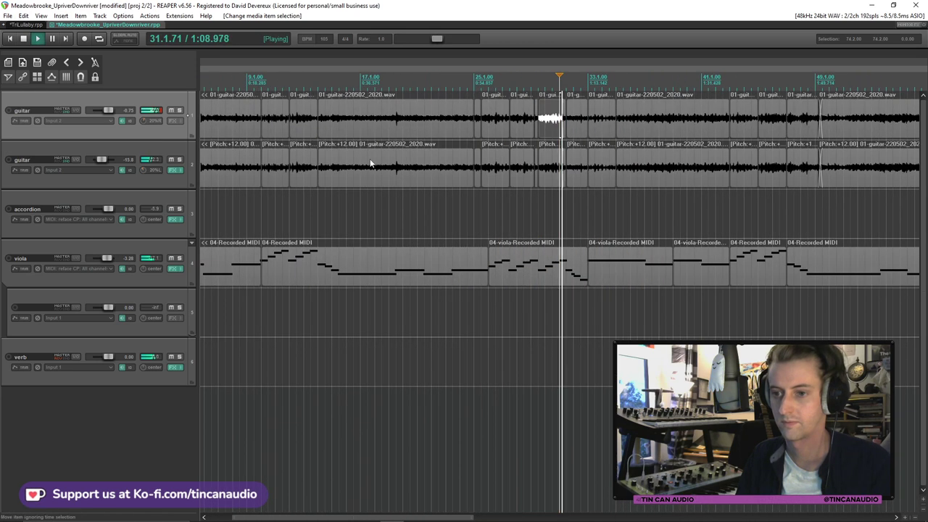
click(591, 268)
key(space)
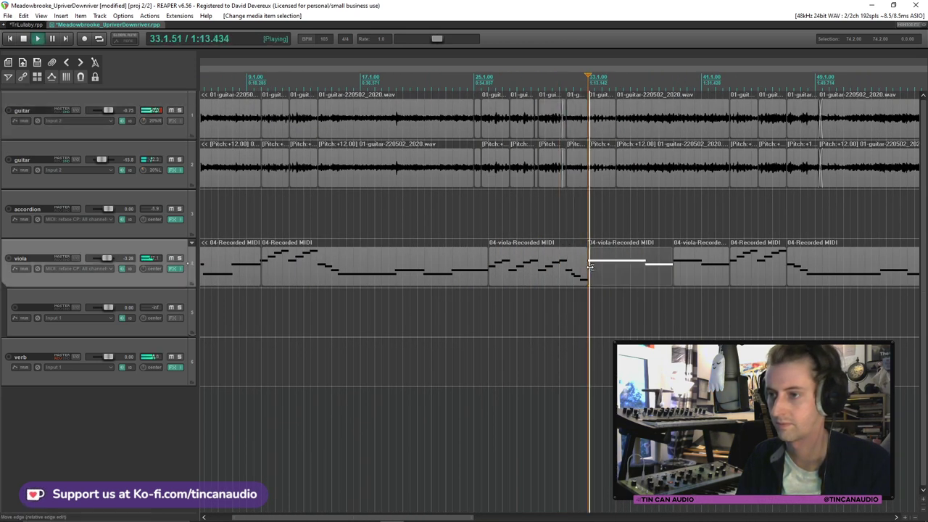
click(620, 166)
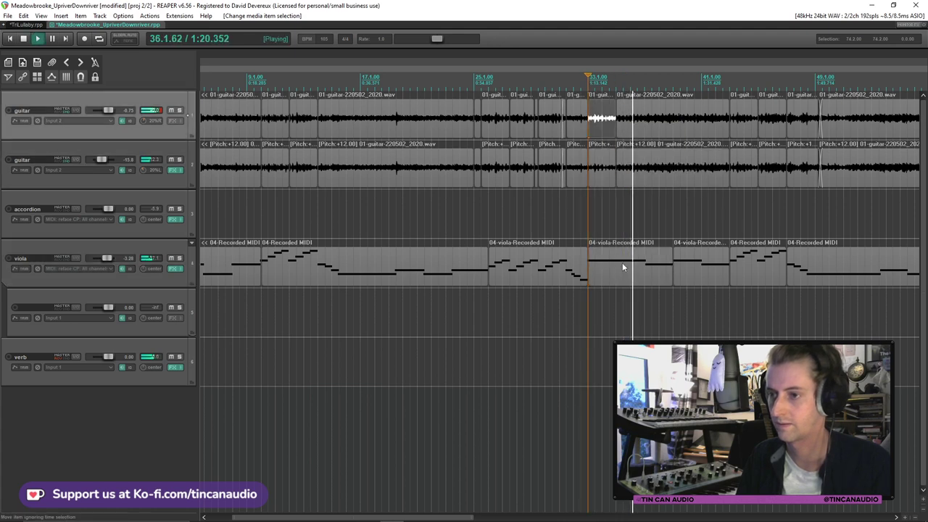
Copy the viola items from bar 33 to bar 65 and paste them at 65.1.00 without shifting the guitar items
click(622, 262)
scroll(622, 262, down, 2)
key(space)
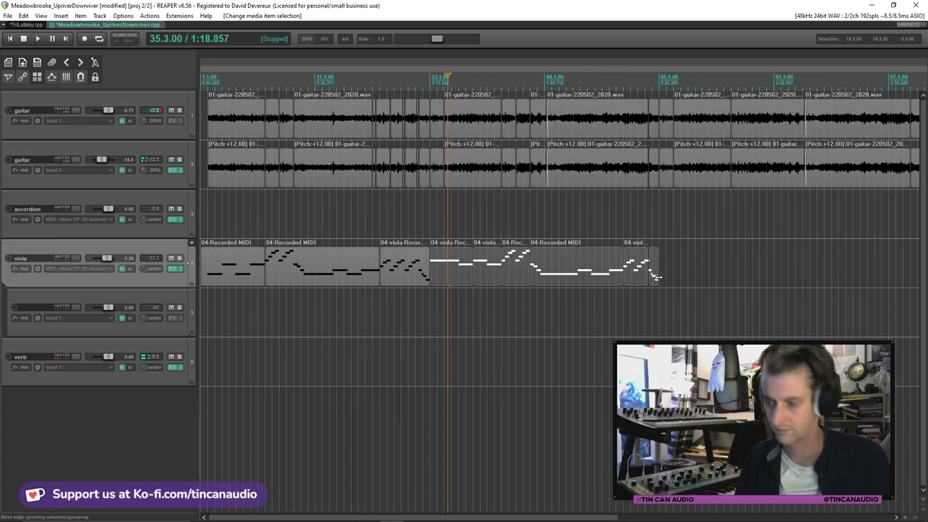
click(656, 277)
key(ctrl+v)
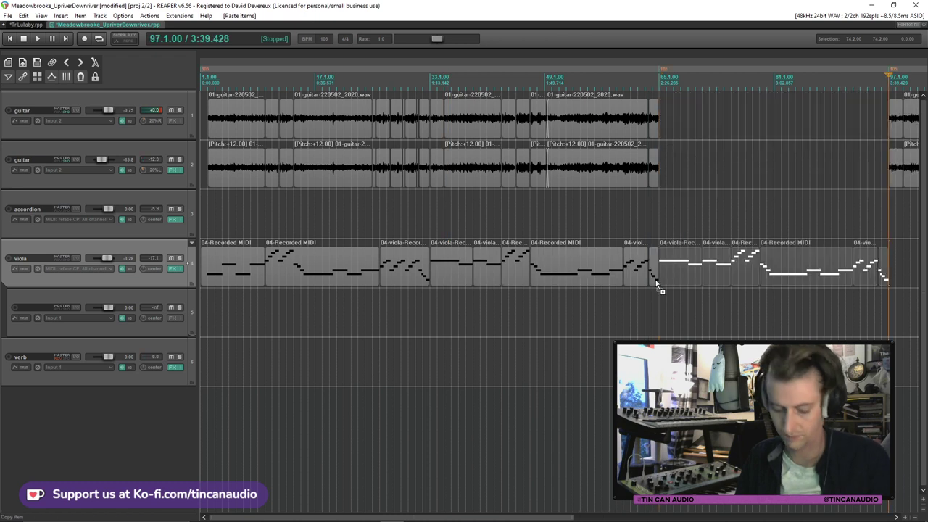
key(ctrl+z)
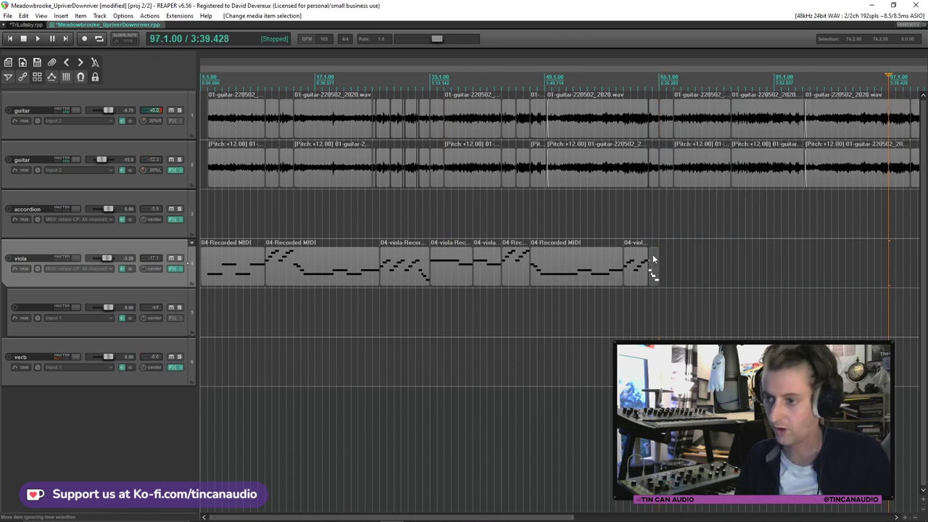
click(674, 286)
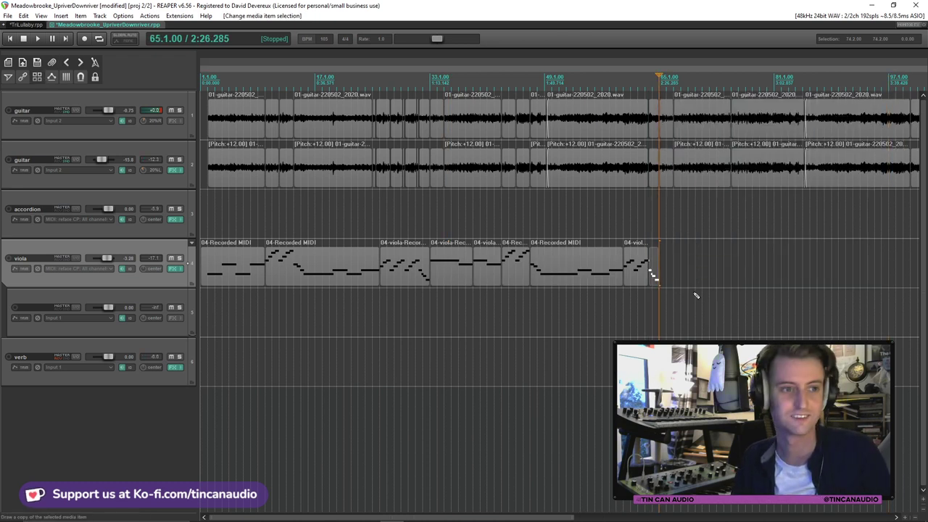
key(ctrl+v)
Play from bars 64, 69 and 65 to check how the pasted viola items fit the guitar
click(673, 278)
key(space)
scroll(674, 281, up, 8)
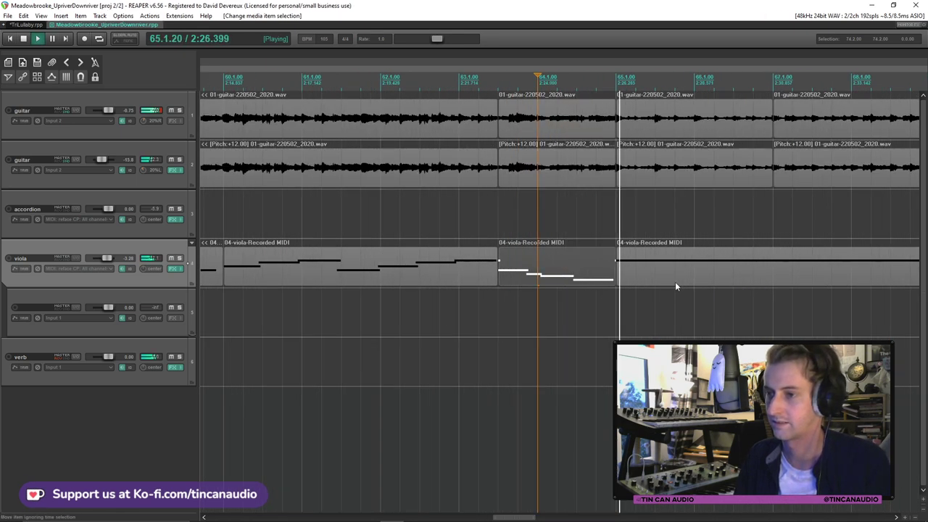
scroll(675, 281, down, 5)
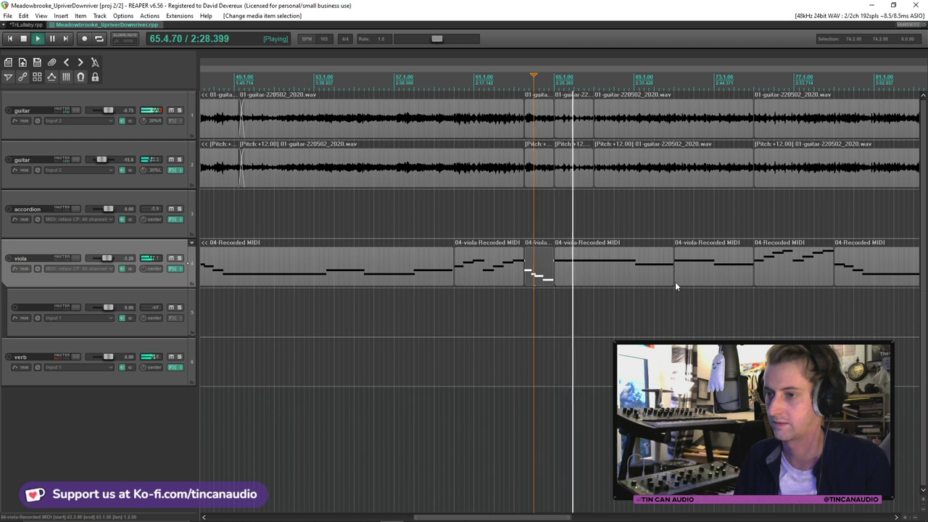
key(space)
click(631, 271)
key(space)
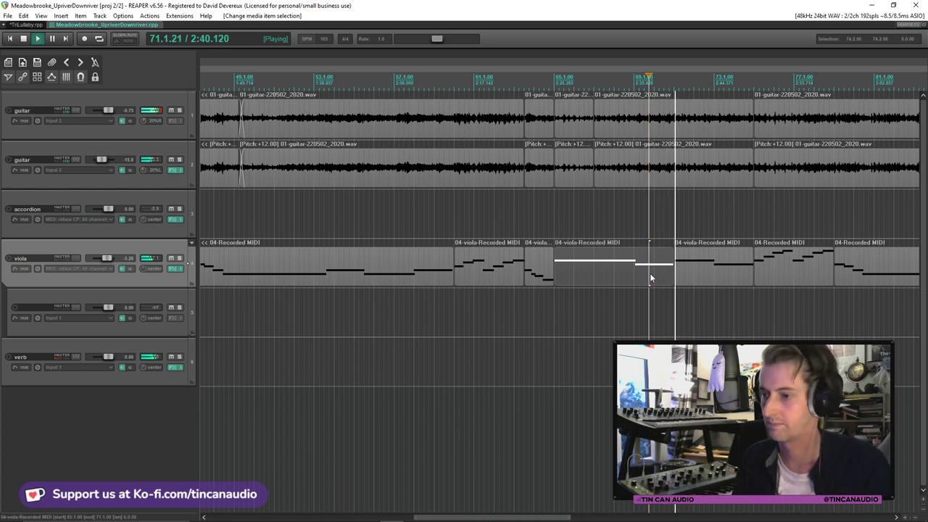
scroll(649, 272, down, 4)
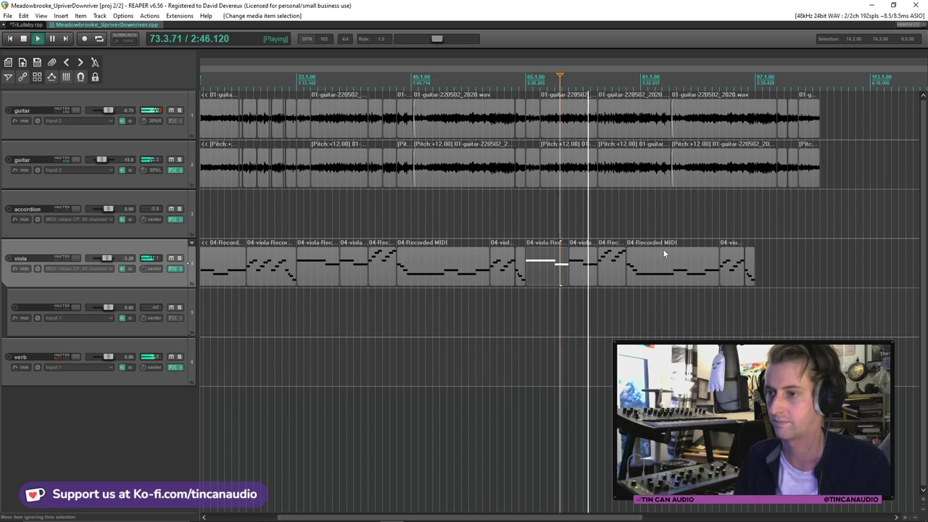
click(527, 124)
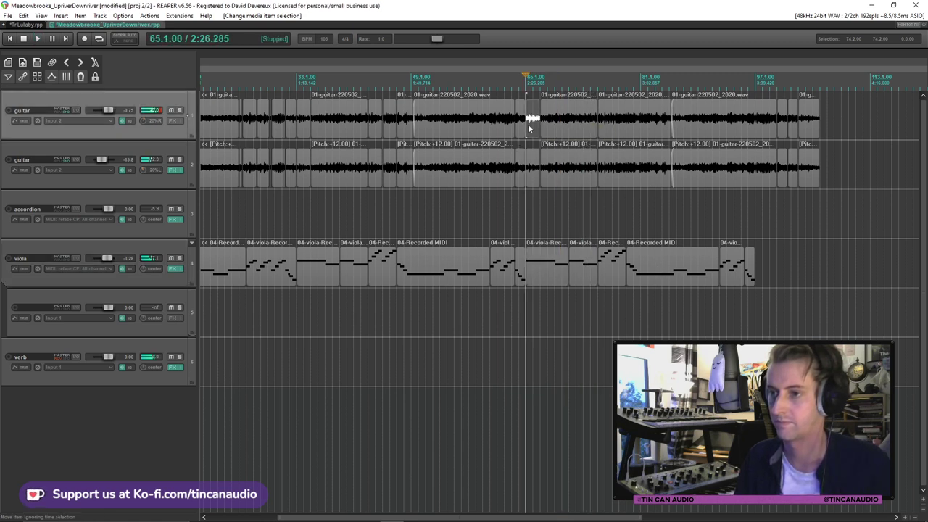
scroll(573, 163, up, 5)
scroll(572, 163, down, 8)
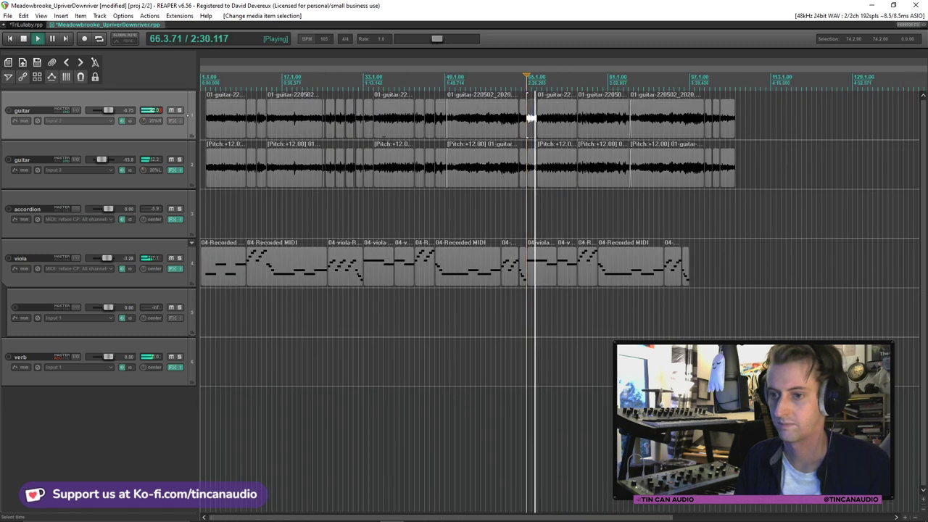
Copy the items on both guitar tracks from bar 33 to bar 65, and delete all guitar items after bar 65
click(364, 119)
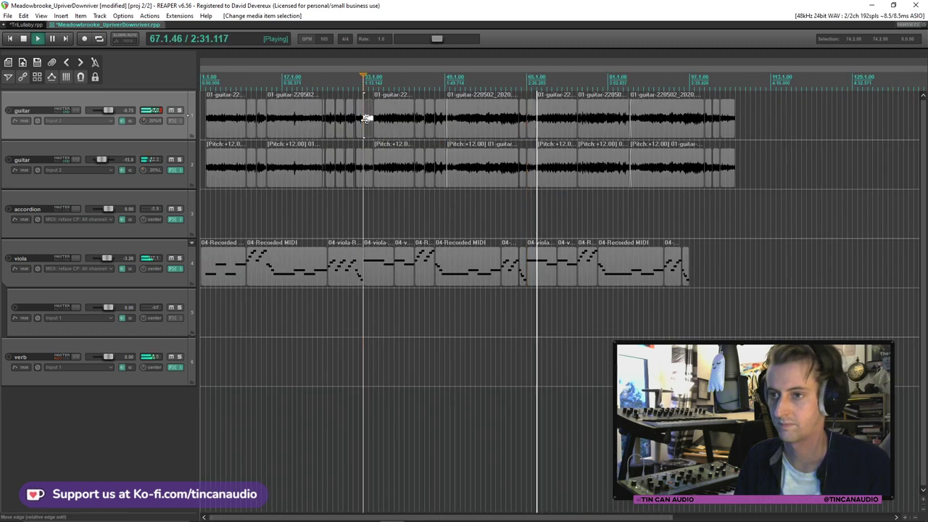
shift+click(524, 174)
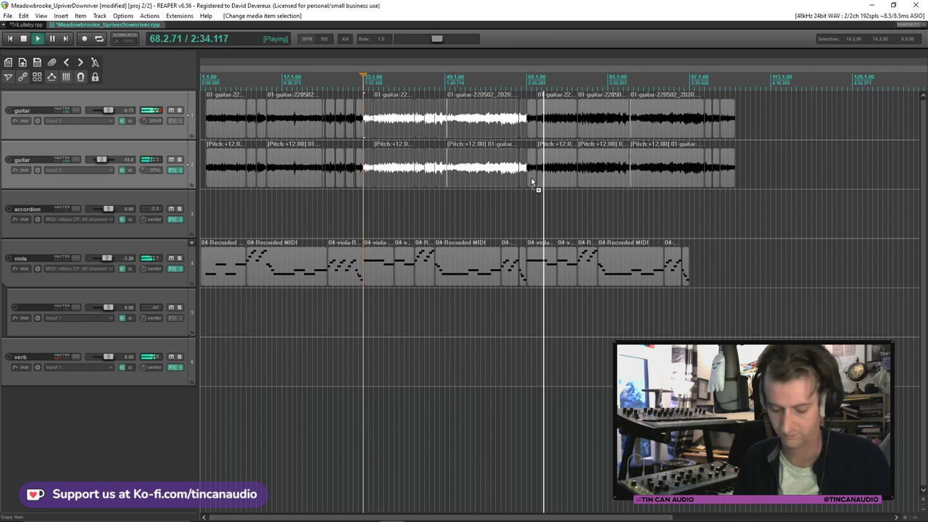
click(531, 129)
key(space)
shift+click(695, 172)
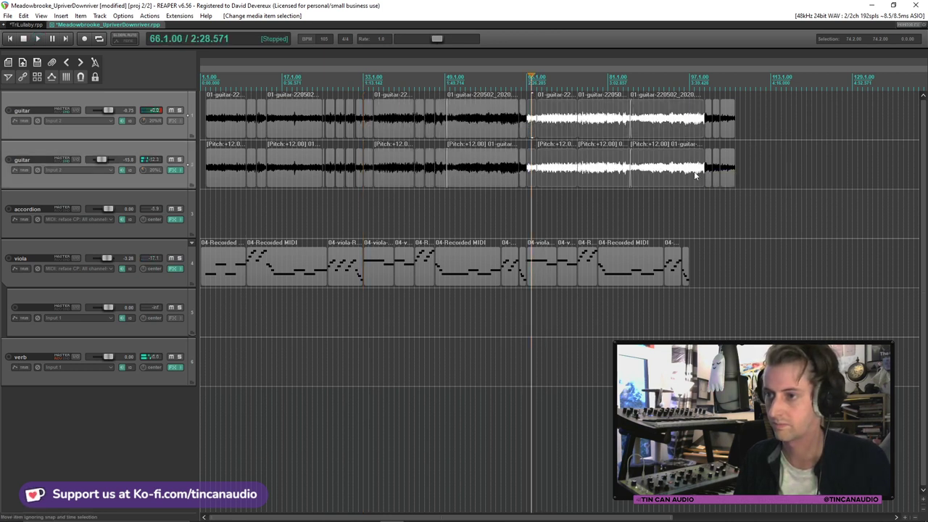
shift+click(729, 174)
key(Delete)
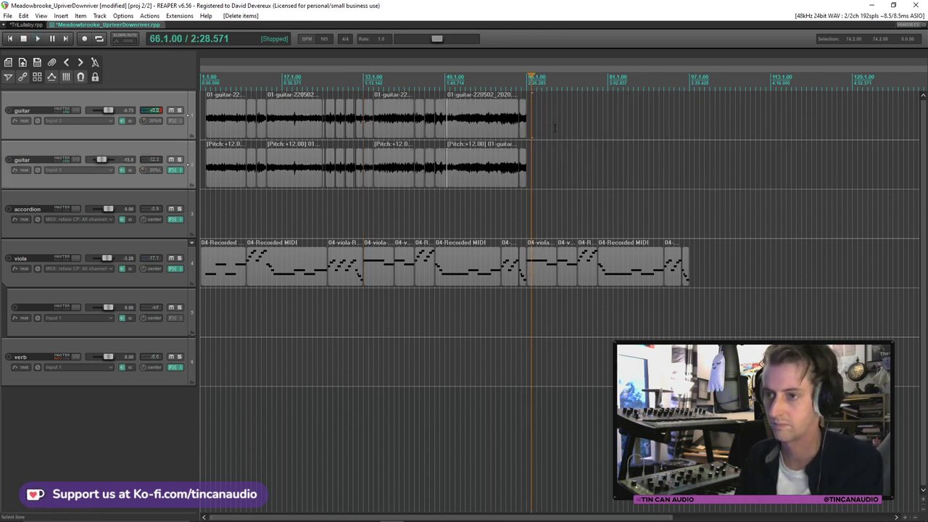
Paste the copied items on both guitar tracks at bar 65 and play the transition from bar 64
click(522, 117)
key(ctrl+v)
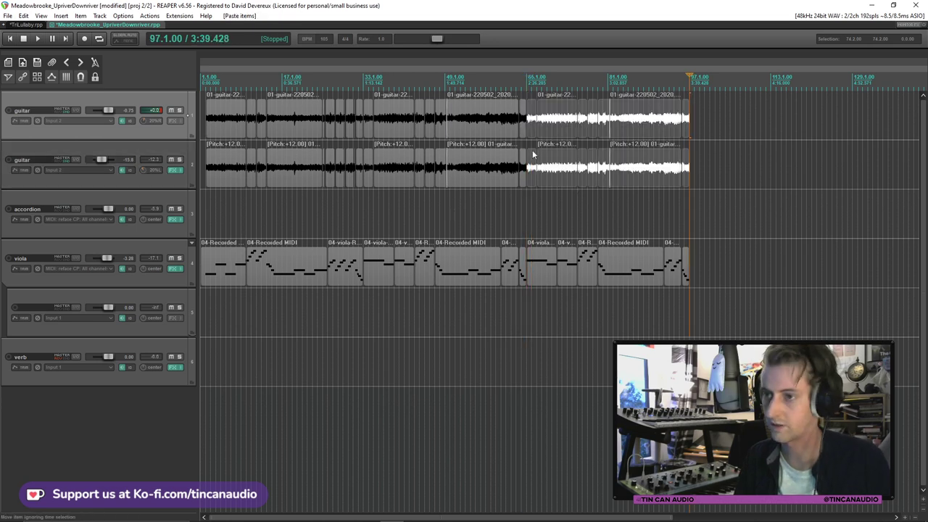
click(521, 120)
key(space)
scroll(536, 131, up, 8)
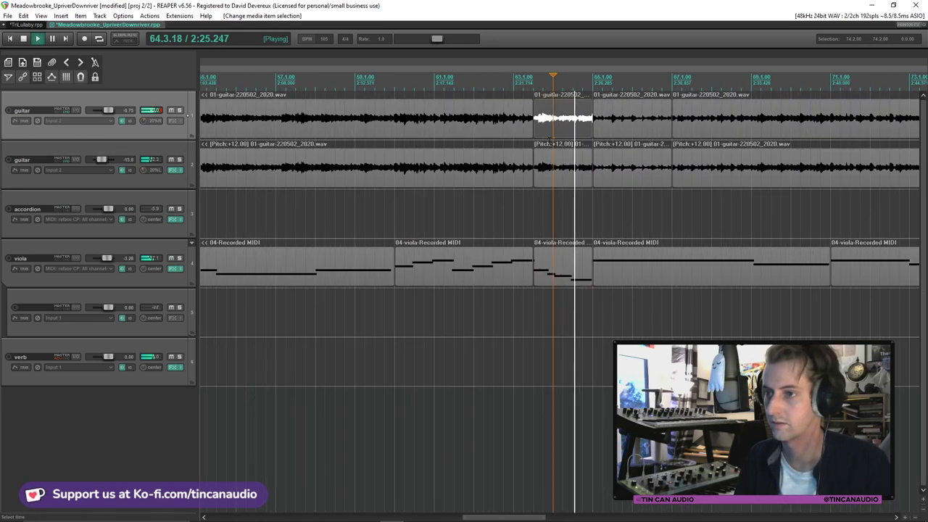
scroll(711, 128, down, 2)
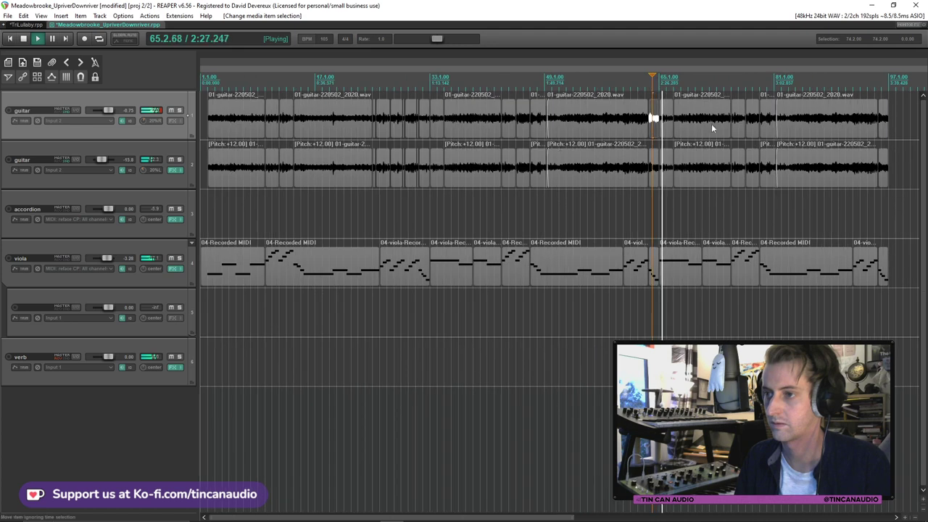
Play from bar 95 and extend the ends of the last items on both guitar tracks to 104.4.00
click(786, 129)
scroll(786, 129, up, 5)
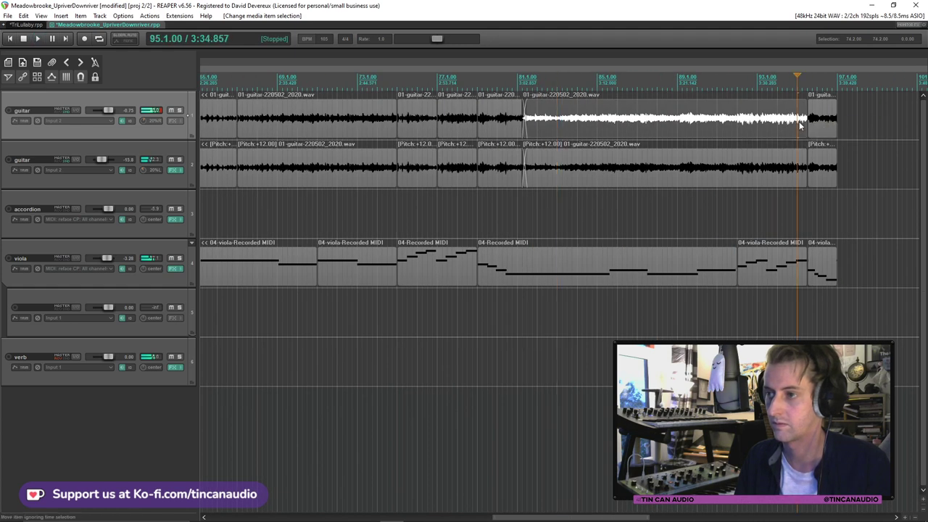
key(space)
click(613, 125)
ctrl+click(616, 167)
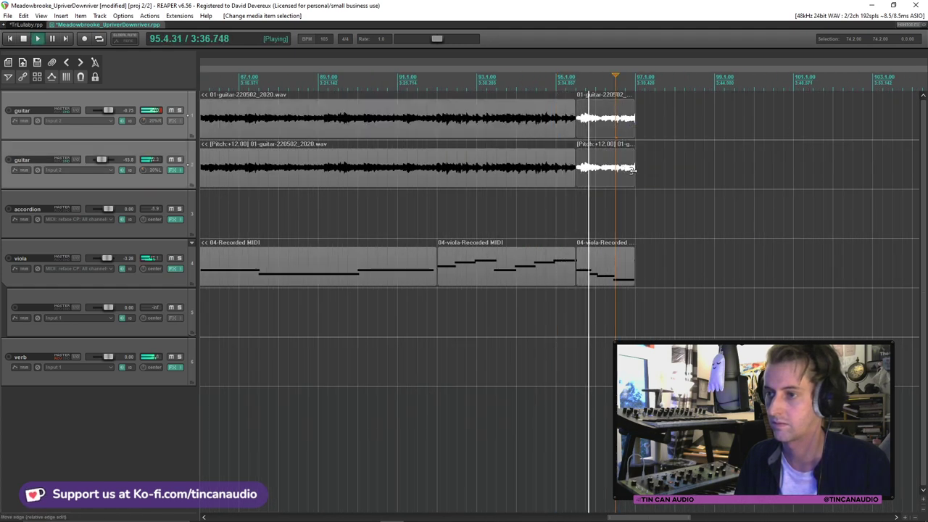
drag(634, 168, 723, 187)
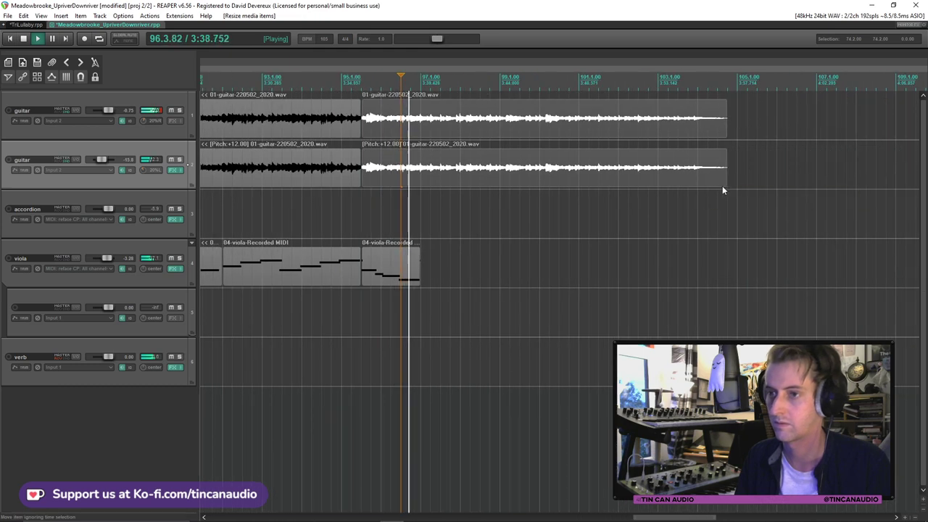
Split both extended guitar items at bar 97 and shorten the tail by one bar so it runs from 97.1.00 to 103.4.00
click(420, 177)
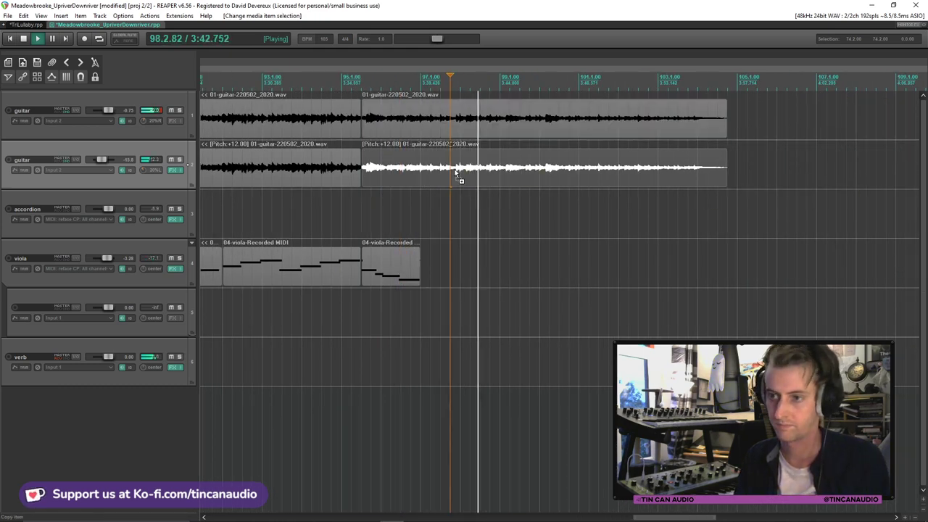
click(424, 135)
ctrl+click(423, 172)
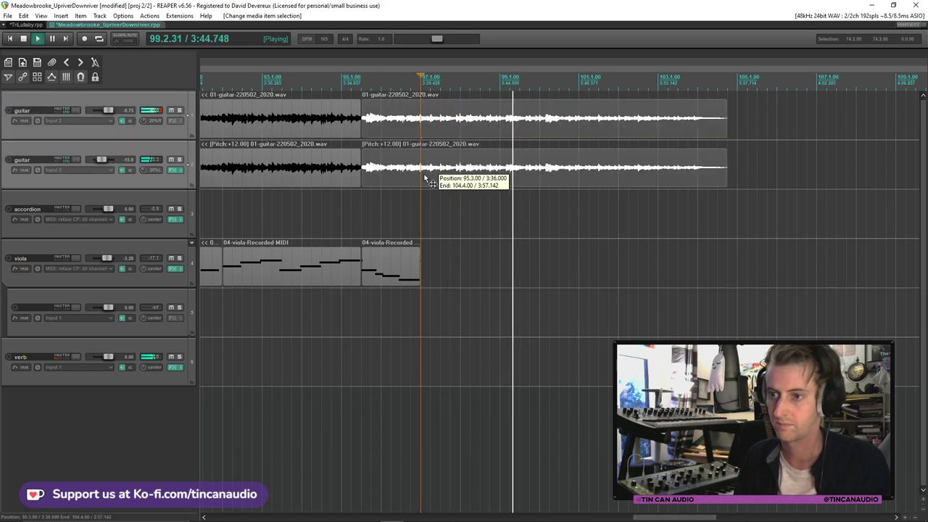
key(space)
key(s)
key(space)
mouse_move(424, 172)
mouse_down()
mouse_move(459, 185)
mouse_move(419, 172)
mouse_up()
Play the guitar ending across bar 97 and save the project
click(419, 172)
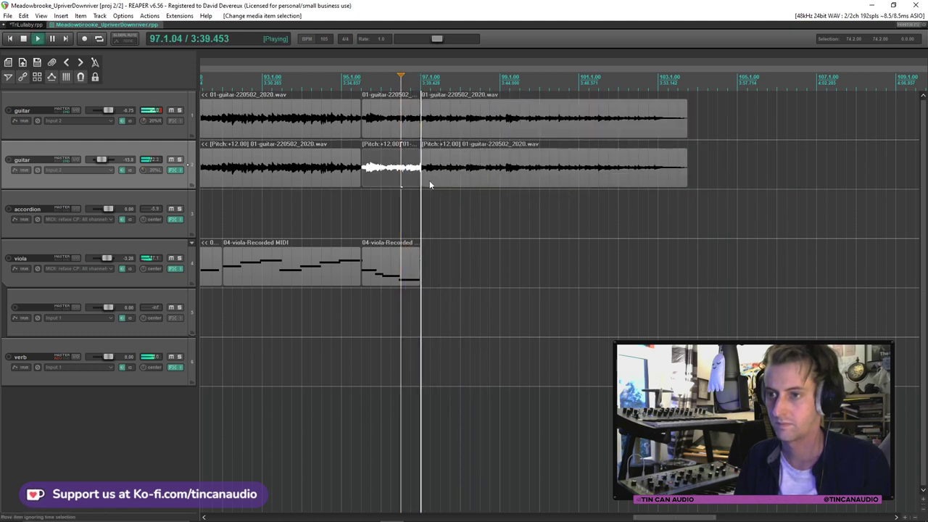
click(438, 114)
scroll(421, 149, down, 3)
key(ctrl+s)
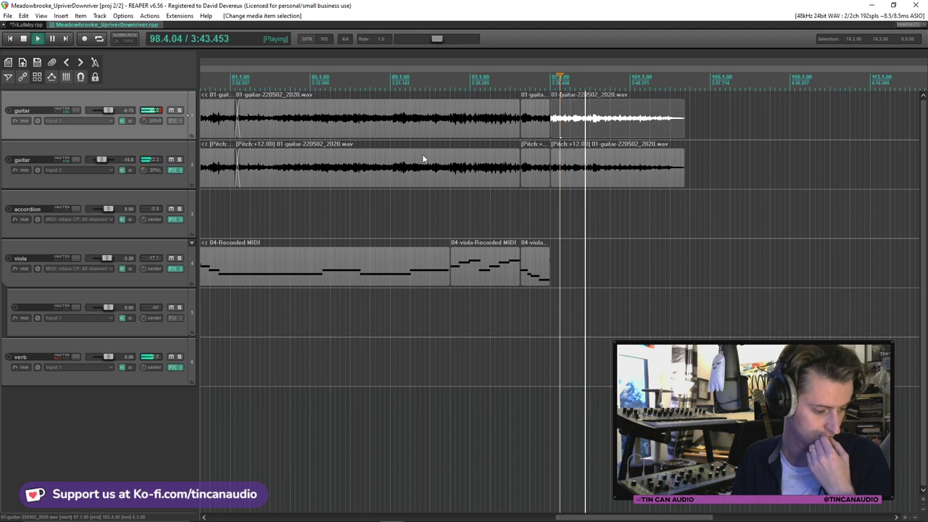
Split the tail items on both guitar tracks at 99.1.00
click(589, 129)
key(space)
key(s)
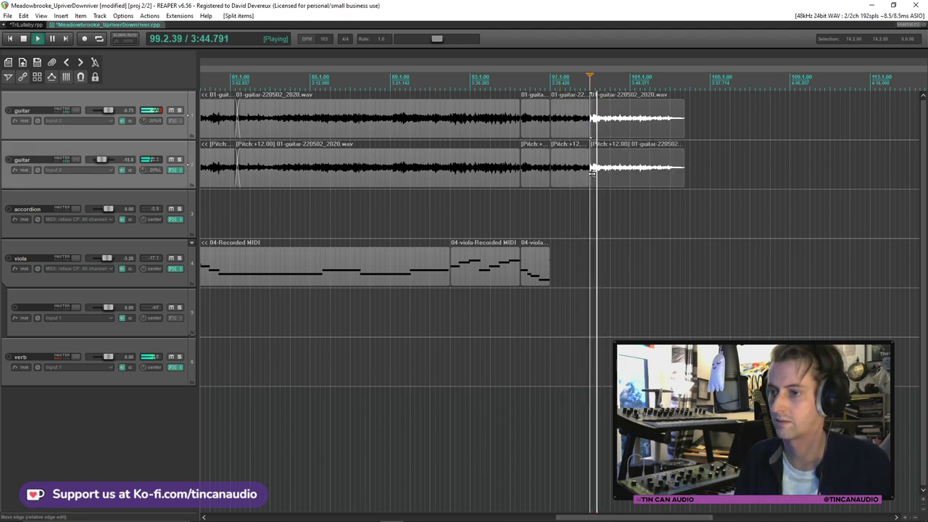
key(space)
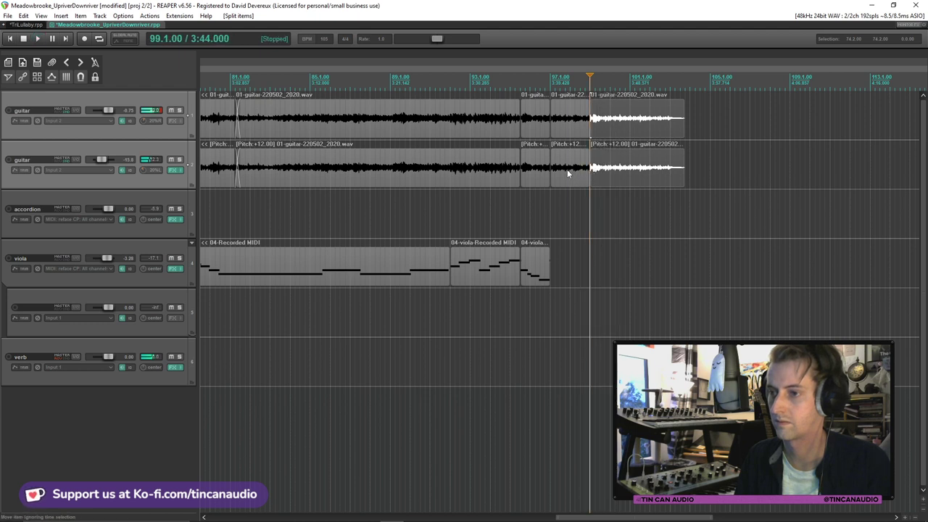
Cut bar 98 out of both guitar tails by splitting at 98.1.00, and move the final items back to 98.1.00
click(566, 171)
click(570, 130)
ctrl+click(574, 173)
key(s)
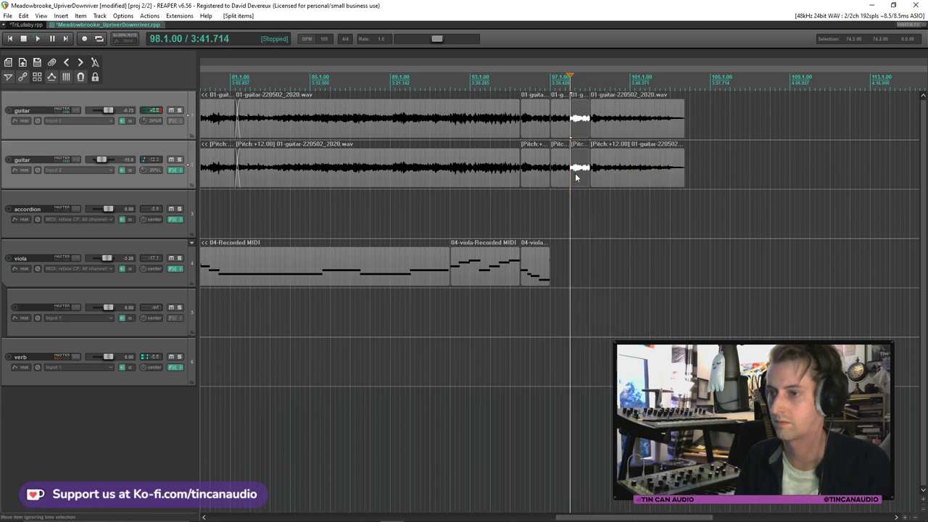
key(Delete)
drag(607, 165, 581, 166)
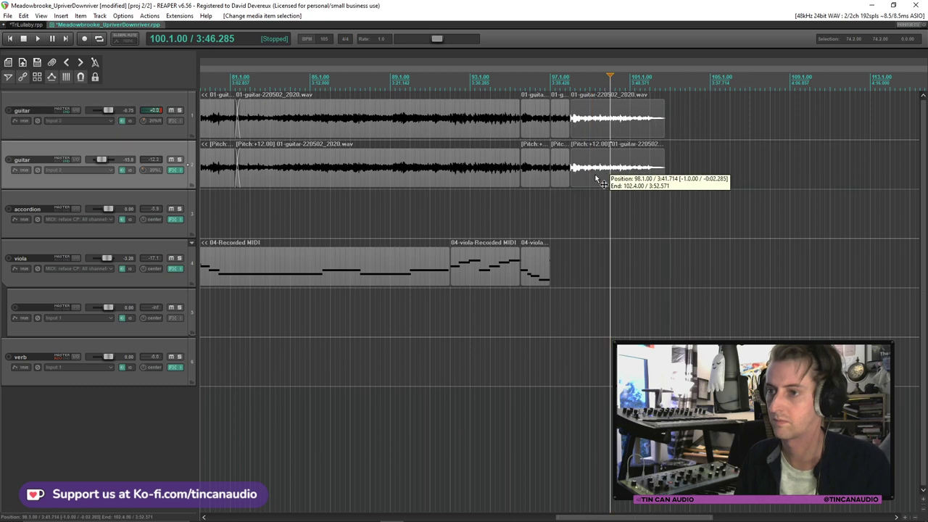
Play the shortened guitar ending from bar 97 and save the project
click(548, 135)
key(space)
key(ctrl+s)
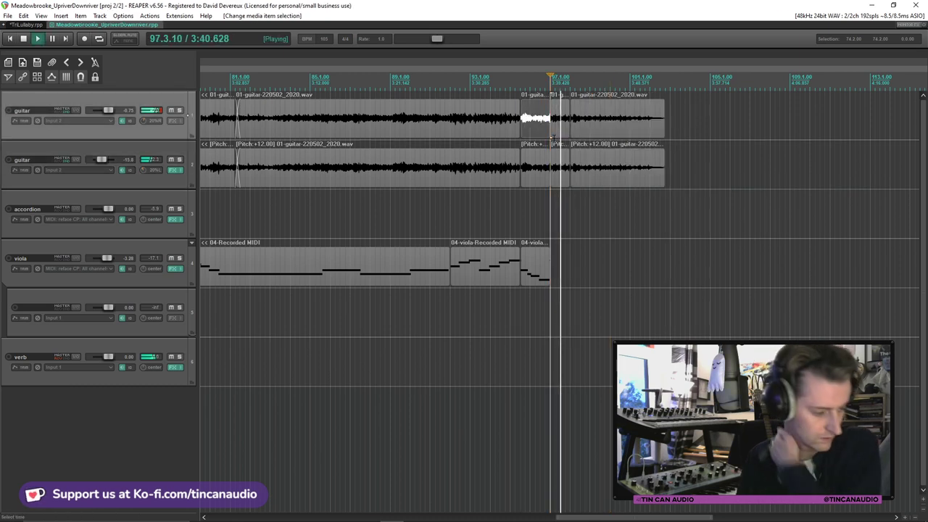
Extend the start of both final guitar items back to 97.4.00 to form a crossfade, and save the project
scroll(637, 152, up, 6)
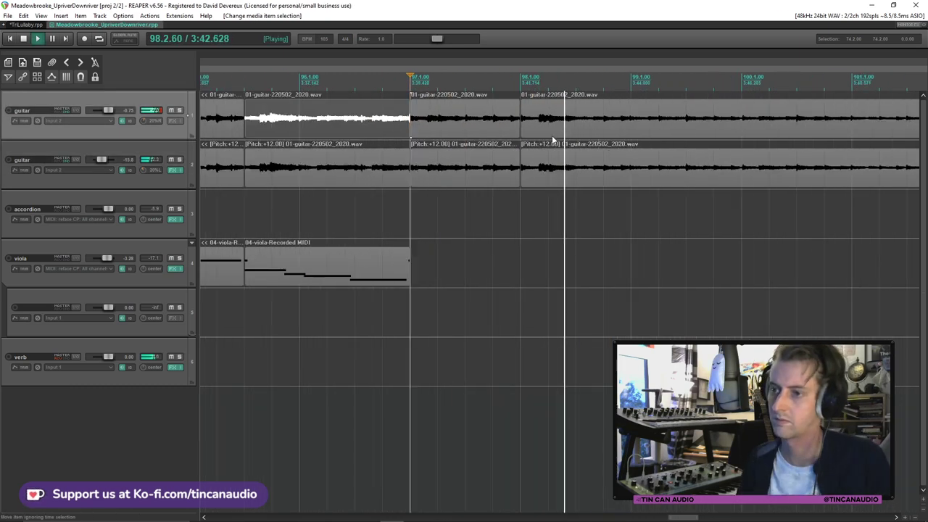
click(549, 119)
ctrl+click(525, 175)
mouse_move(525, 176)
mouse_down()
mouse_move(499, 180)
mouse_move(510, 182)
mouse_up()
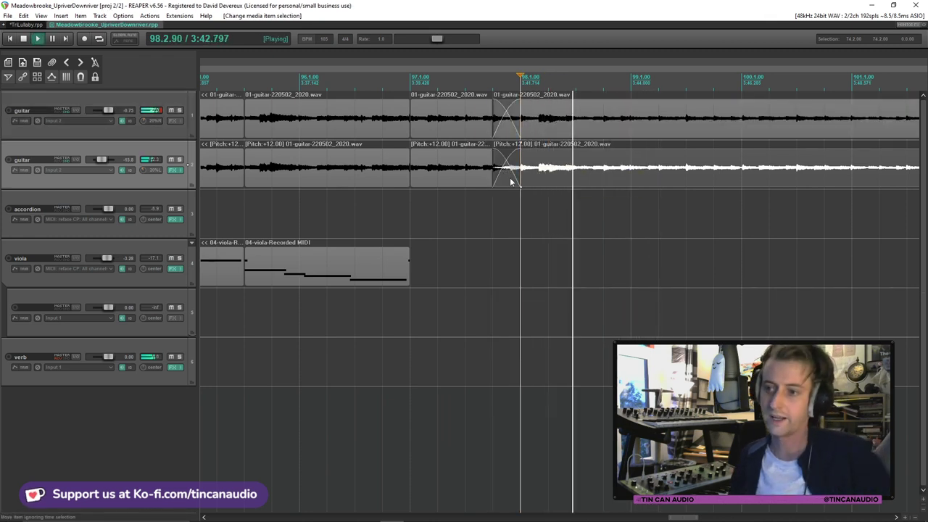
key(ctrl+s)
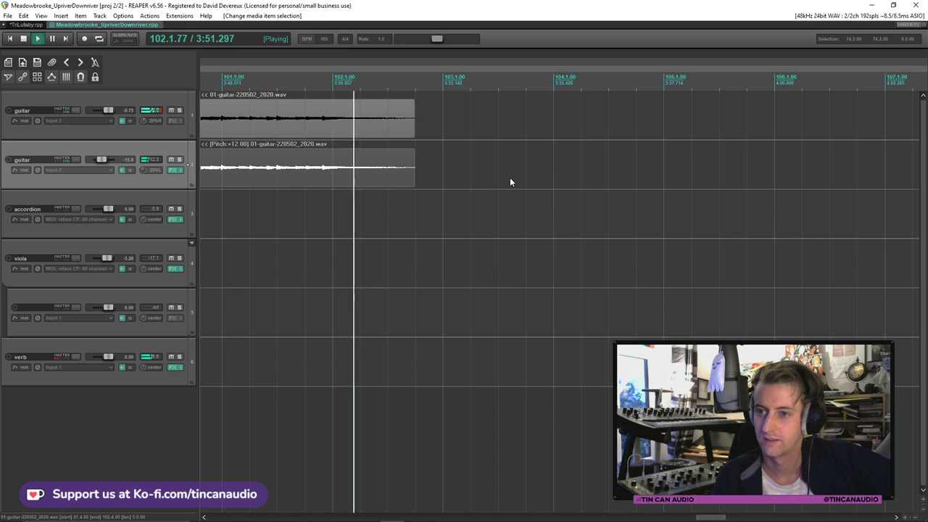
key(space)
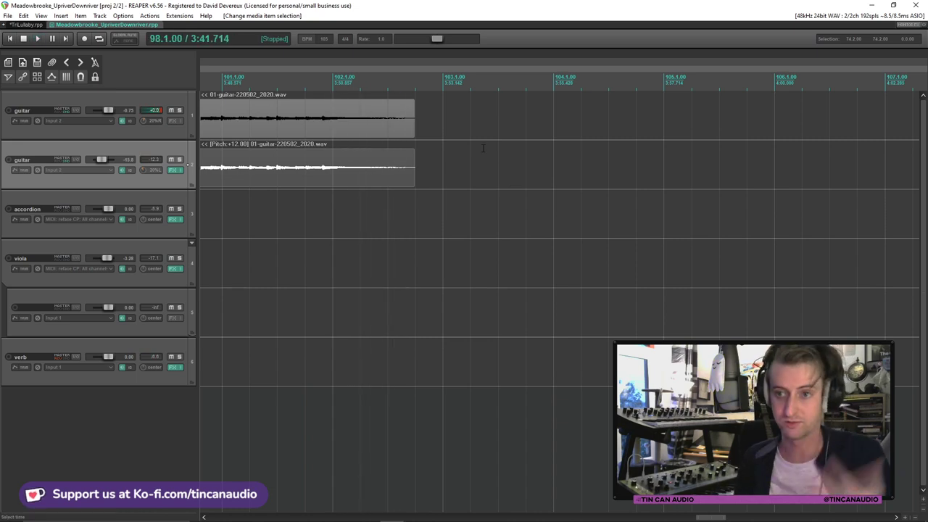
View the whole arrangement and play it from bar 2
scroll(387, 131, down, 8)
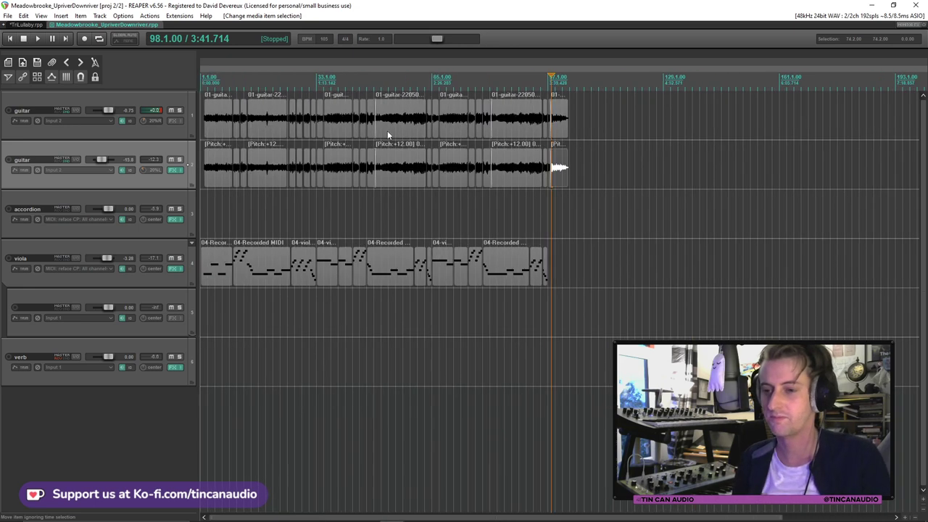
scroll(387, 131, up, 2)
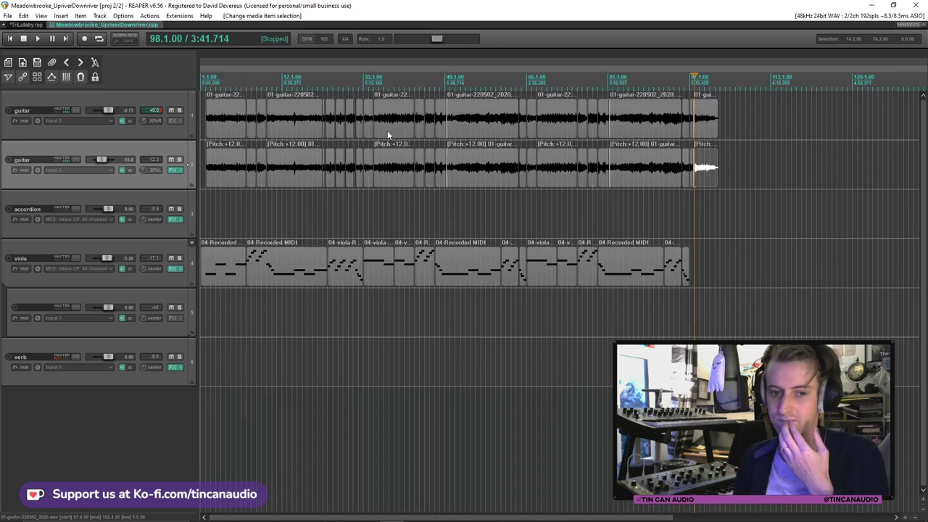
click(208, 125)
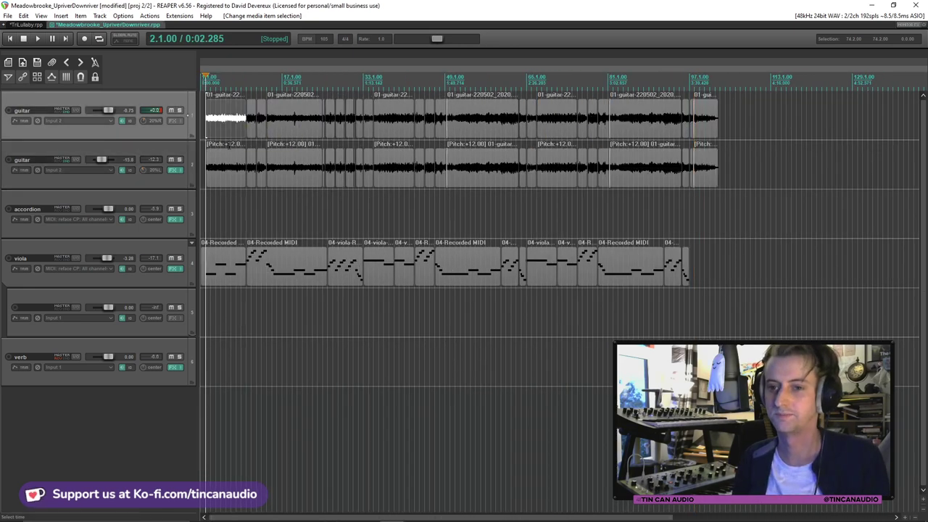
key(space)
scroll(210, 125, up, 2)
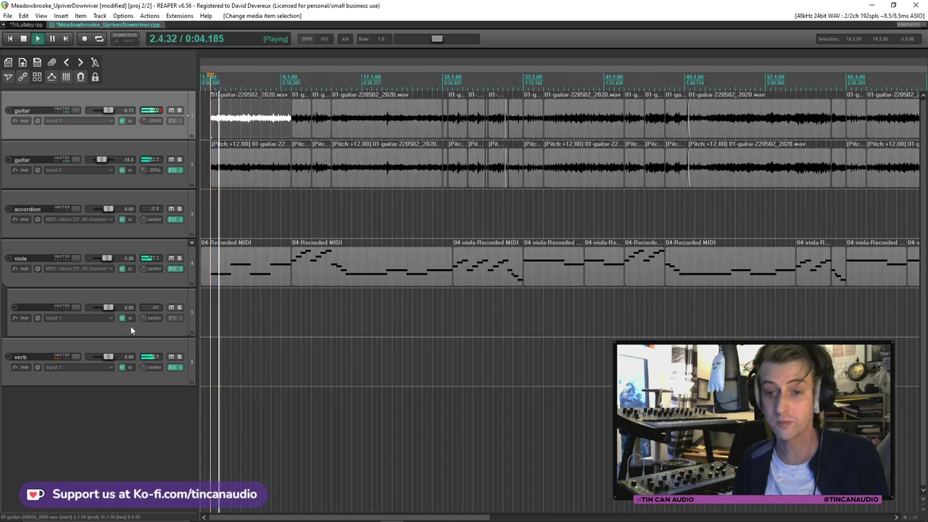
Move the unnamed track out of the viola folder and add the HALion Sonic SE instrument to it
drag(129, 326, 122, 332)
click(174, 318)
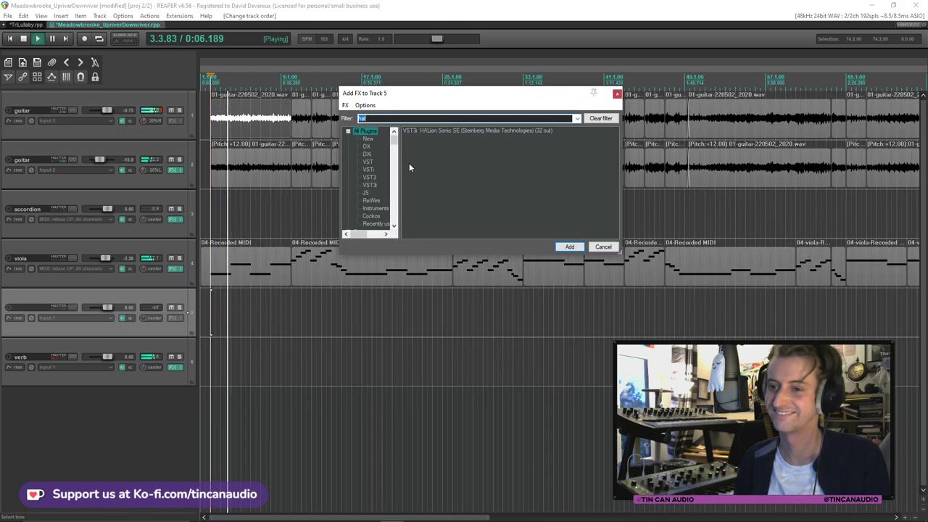
double_click(422, 129)
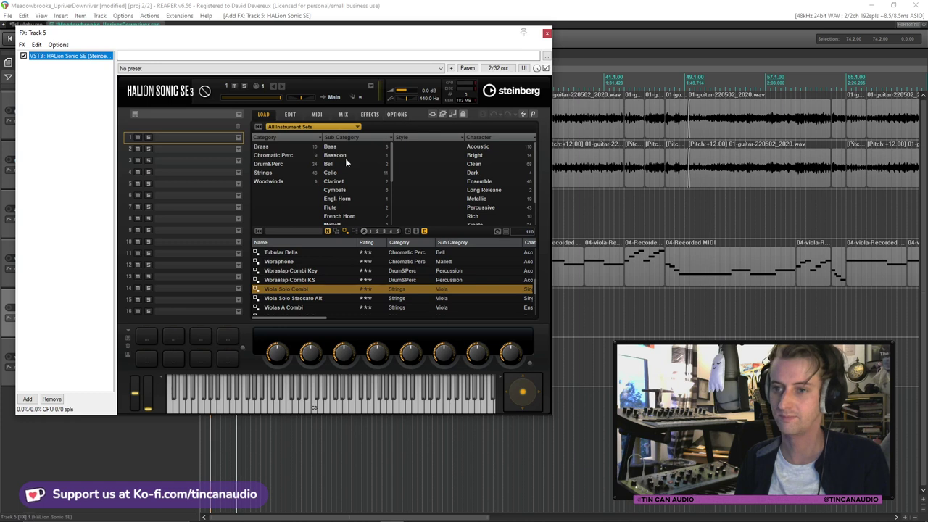
Load the Violoncello Solo Combi preset from the Strings category, Cello subcategory, and close the effects window
click(275, 173)
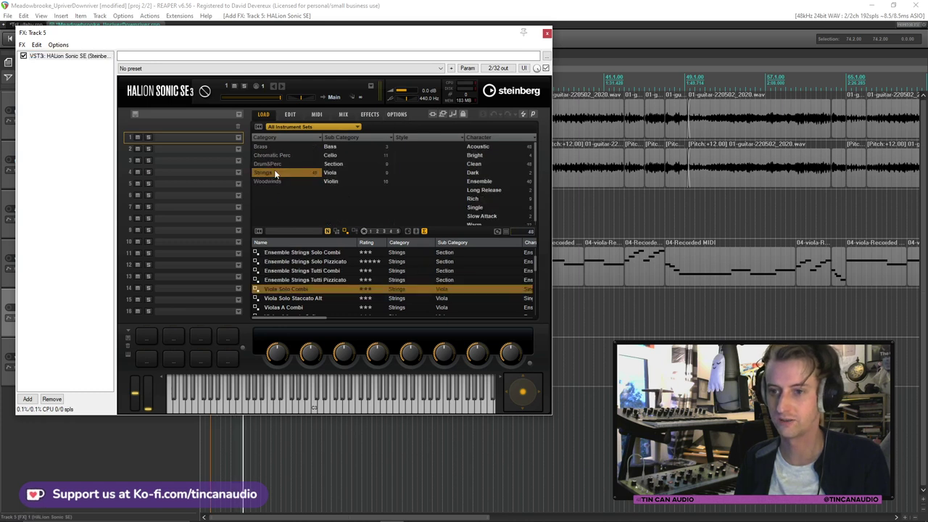
click(332, 156)
double_click(292, 302)
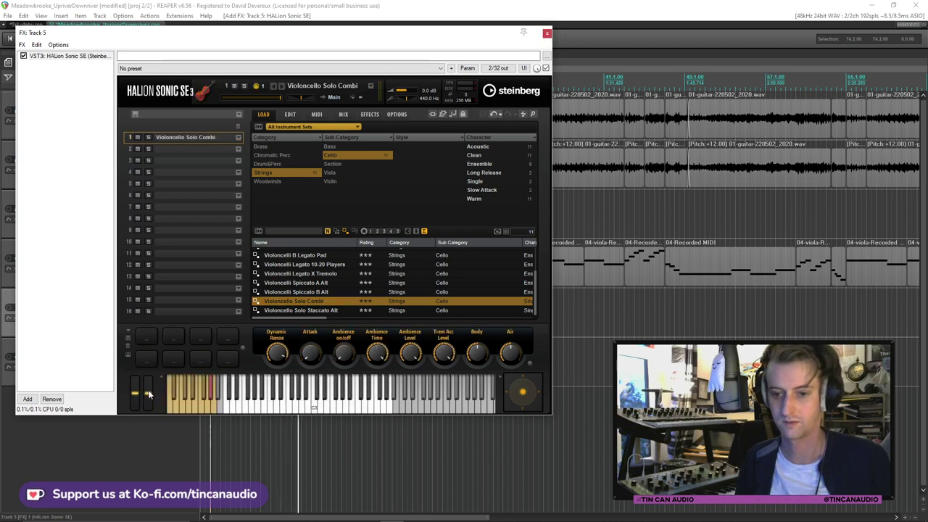
click(546, 34)
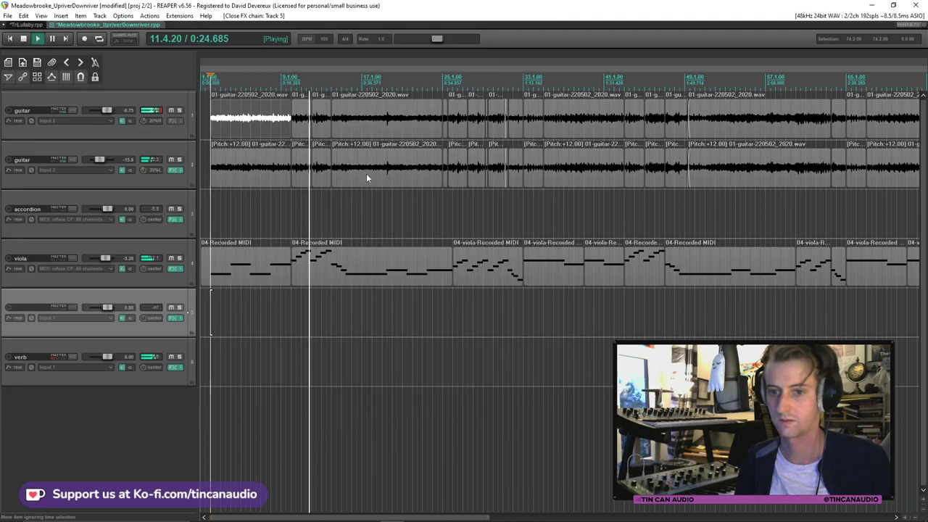
Rename track 5 as cello and stop playback
double_click(36, 308)
text(cello)
key(Return)
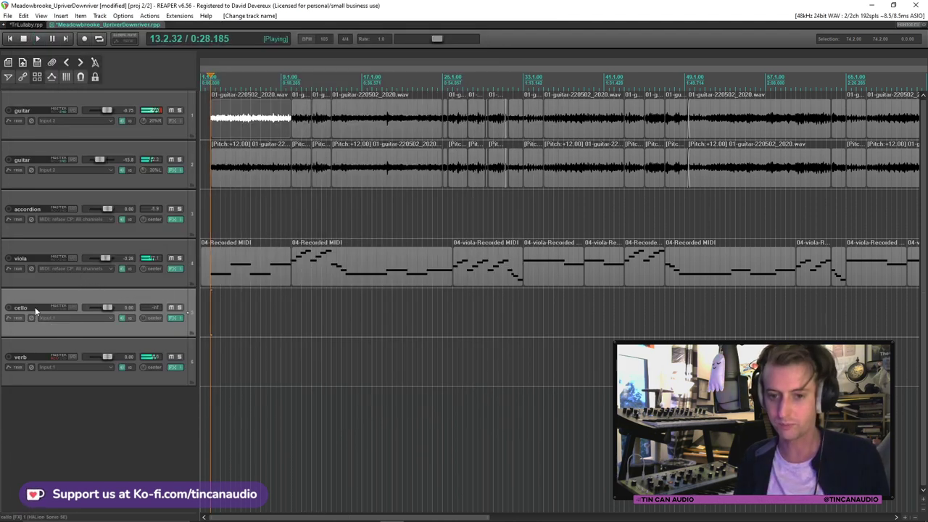
key(space)
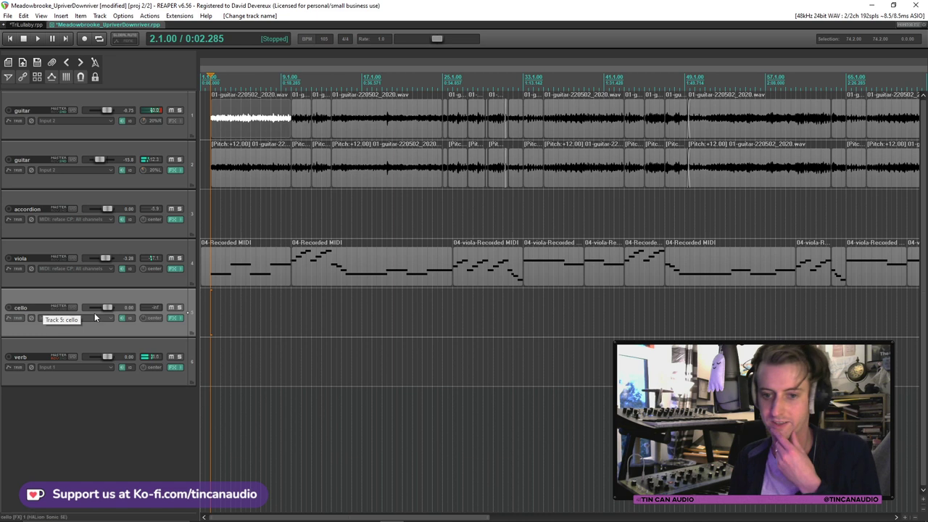
Set the cello track's input to MIDI from the reface CP on all channels and arm it for recording
click(94, 316)
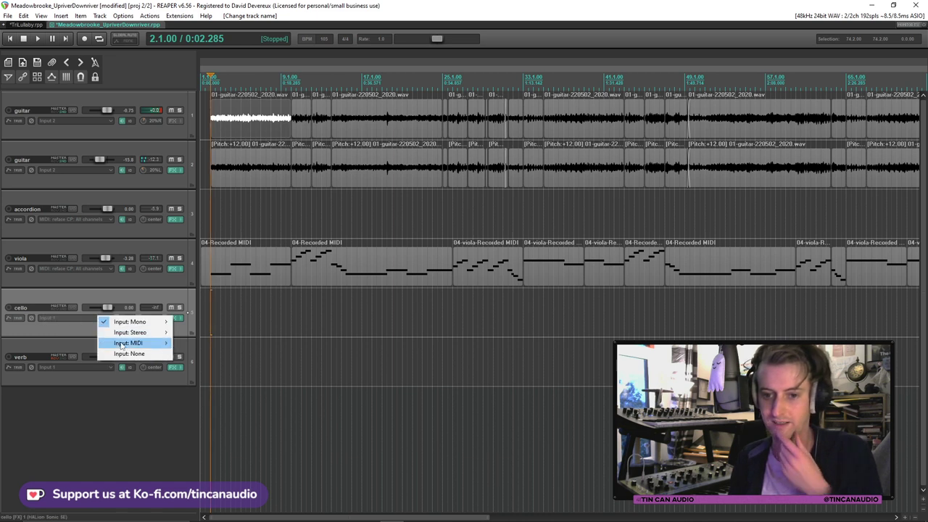
mouse_move(131, 343)
mouse_move(210, 343)
click(311, 344)
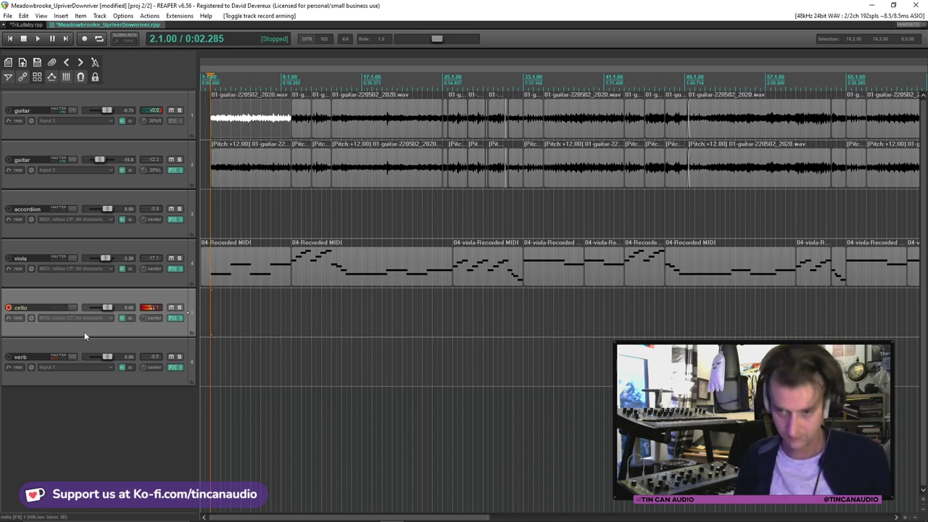
Play the arrangement from bar 2 past bar 50 to rehearse the cello part against it, then stop playback
key(space)
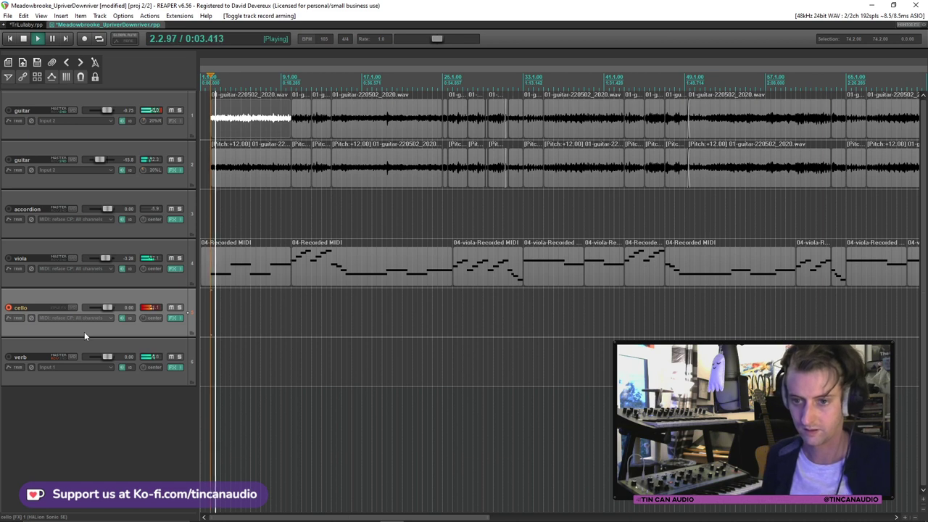
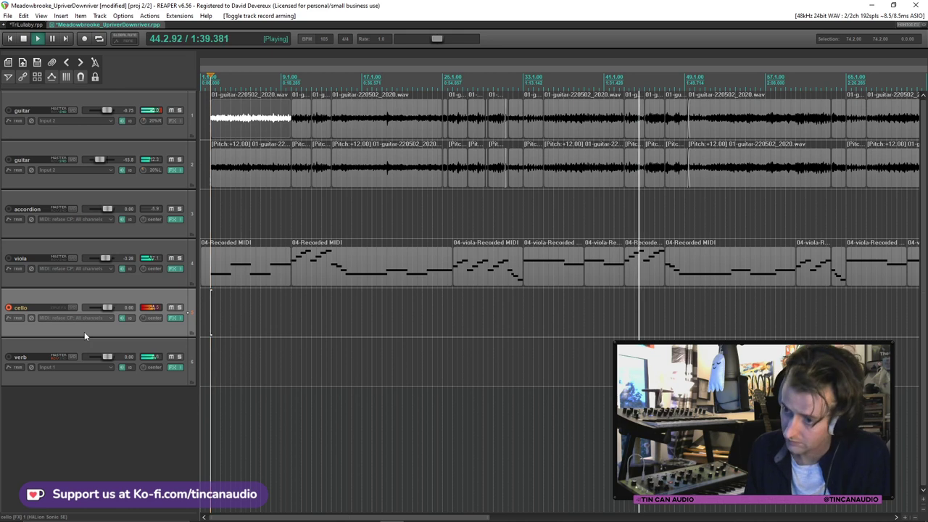
click(644, 277)
scroll(619, 262, up, 5)
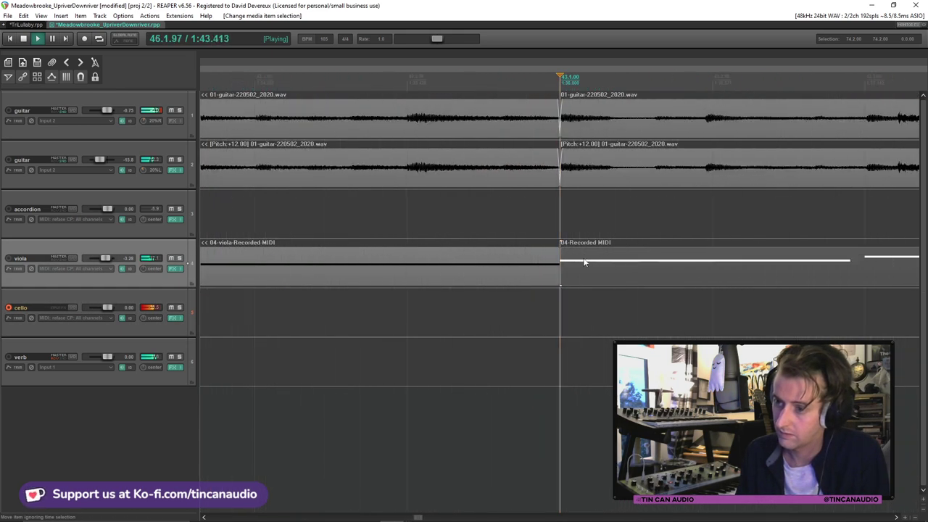
click(476, 280)
scroll(520, 276, down, 8)
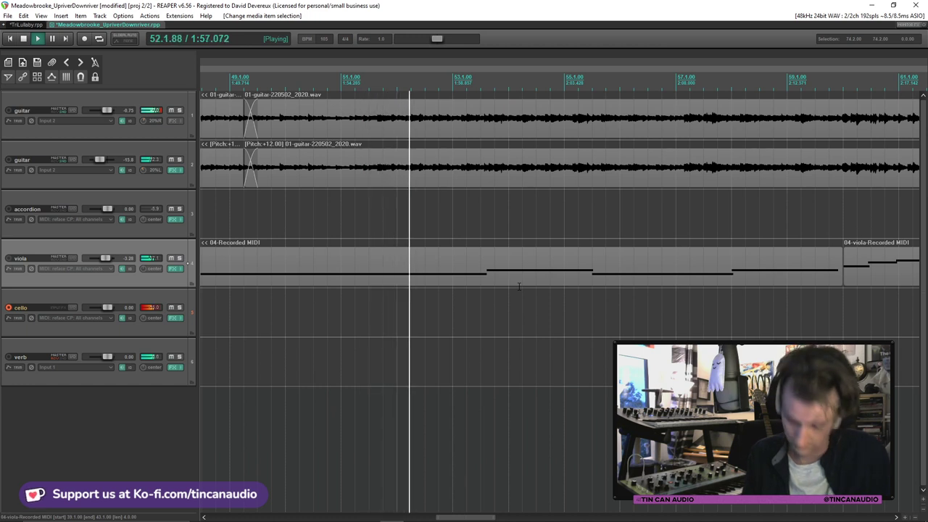
key(space)
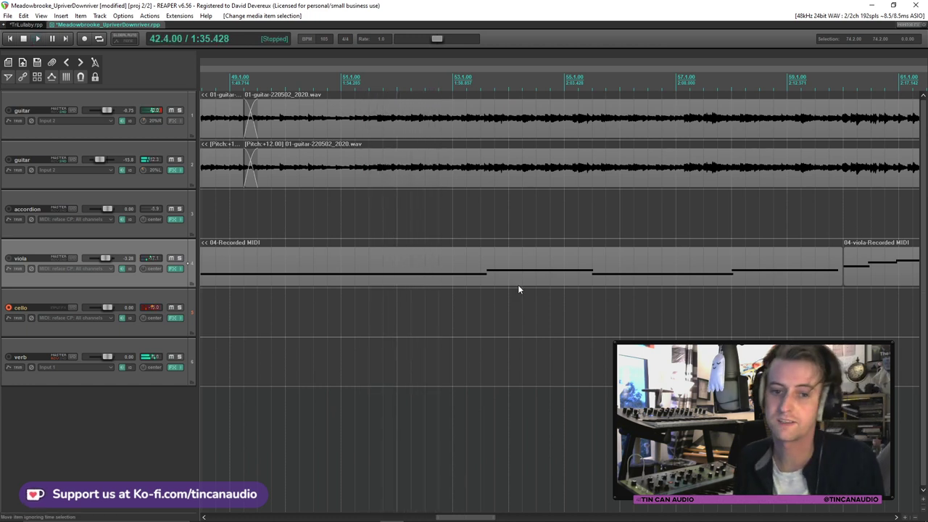
click(10, 41)
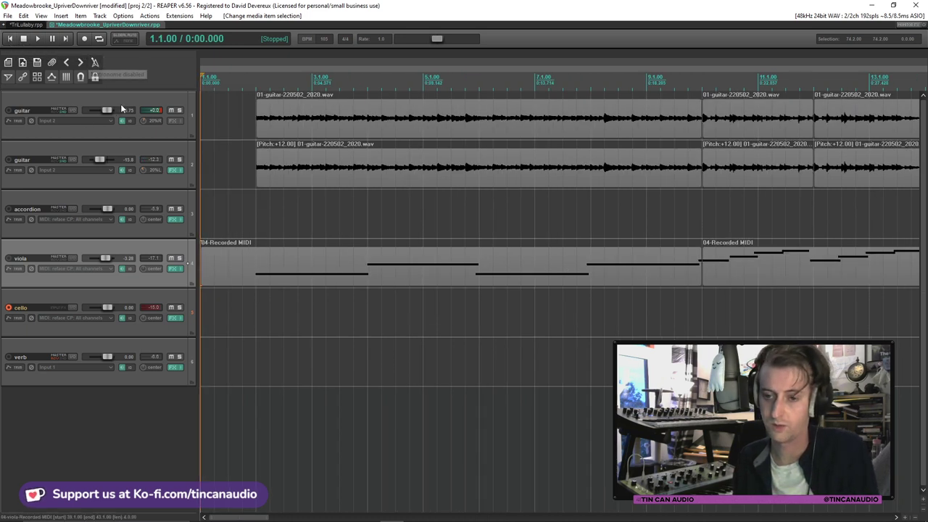
key(ctrl+r)
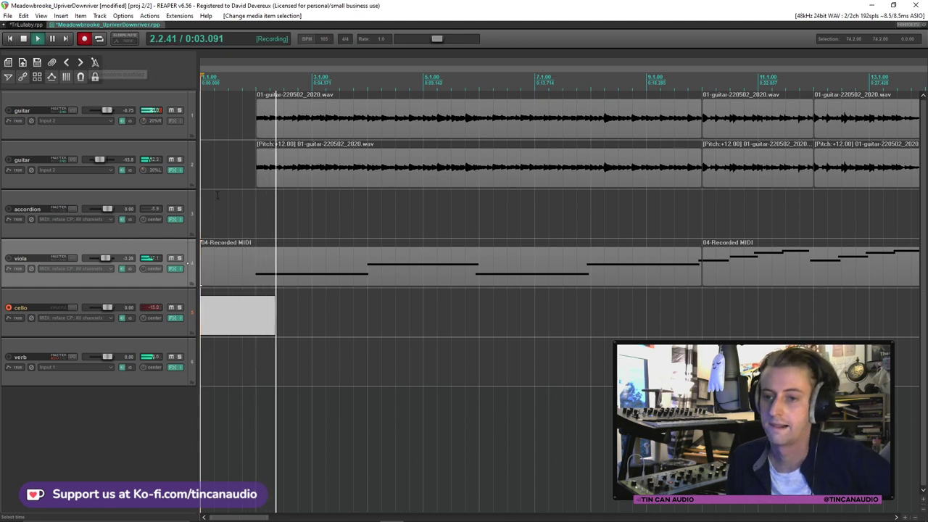
click(257, 177)
scroll(329, 146, up, 3)
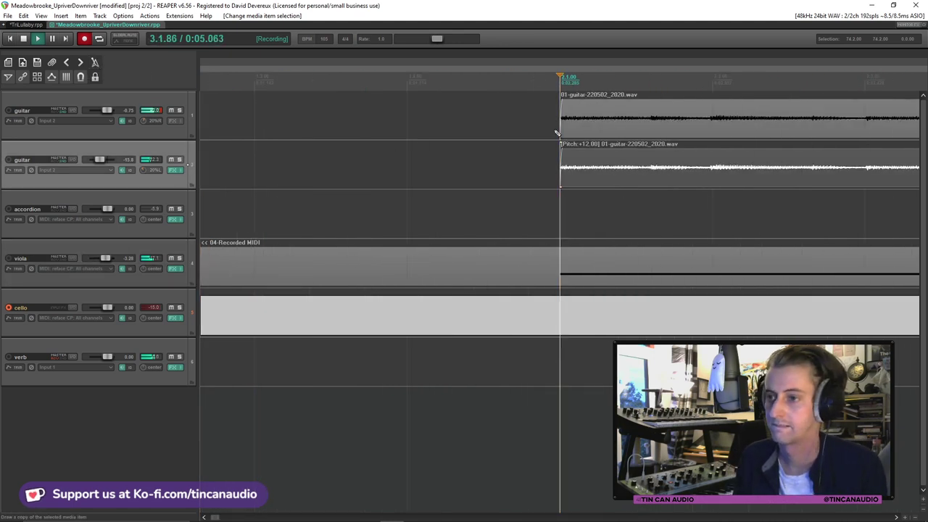
key(space)
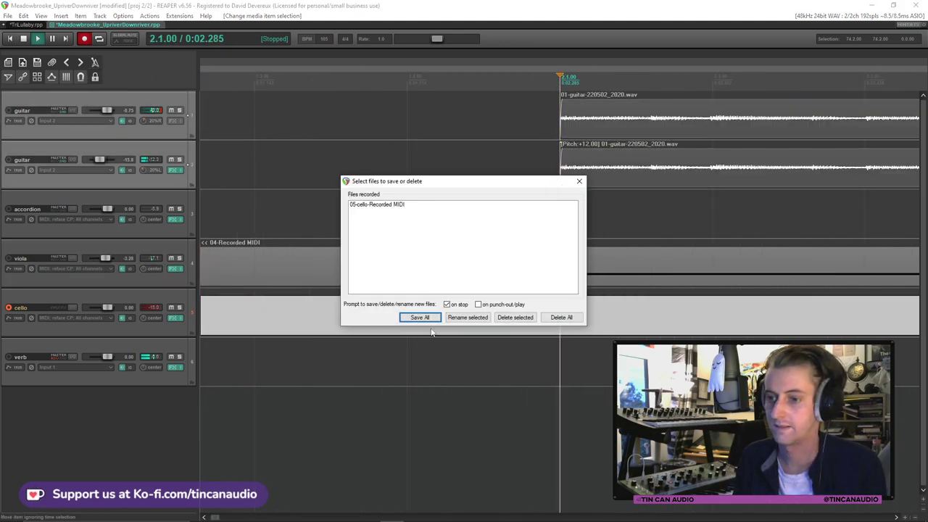
click(560, 316)
Select the opening guitar items on both guitar tracks and disable snapping
click(488, 294)
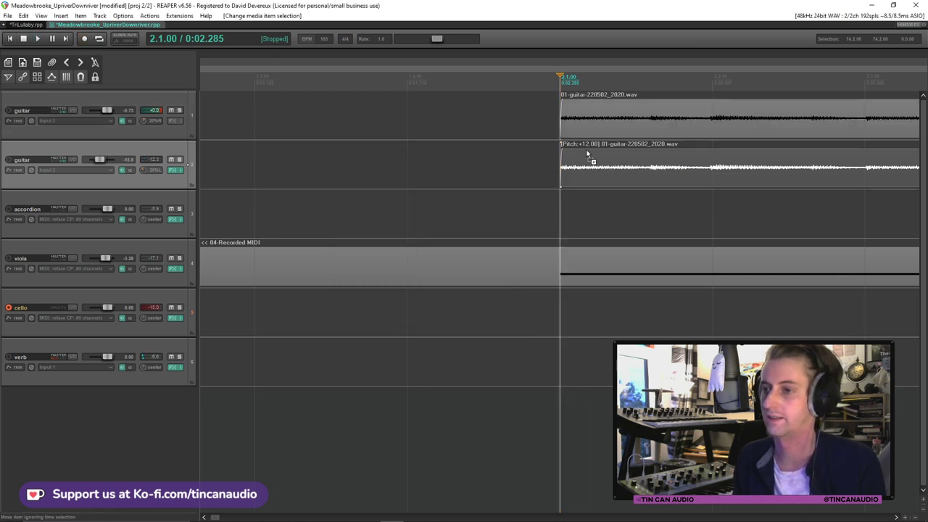
drag(559, 118, 559, 138)
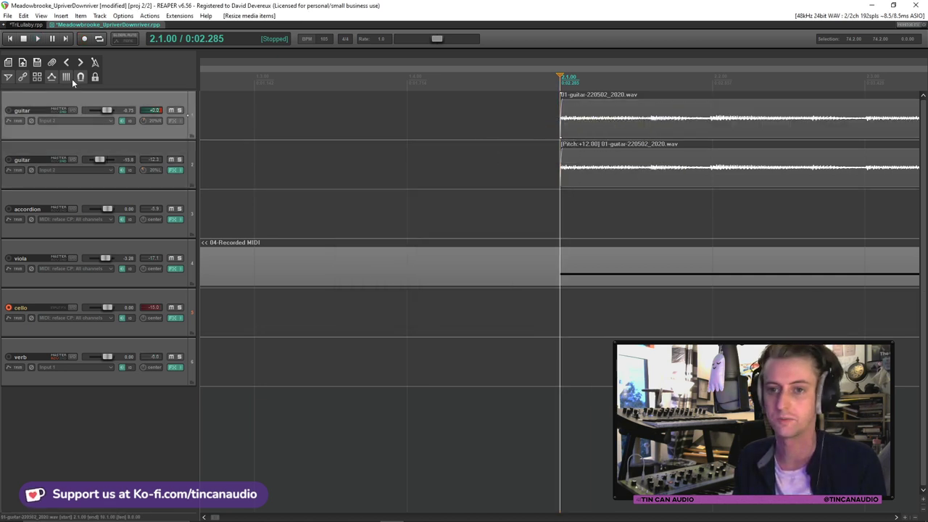
click(82, 77)
click(592, 170)
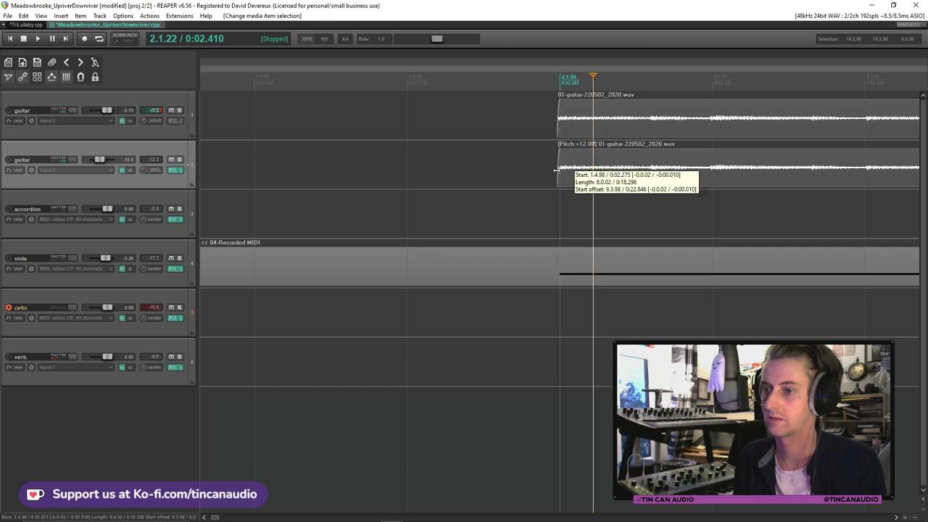
Try extending the starts of both opening guitar items to progressively earlier points before bar 2, auditioning each start
drag(561, 171, 479, 190)
click(472, 181)
key(space)
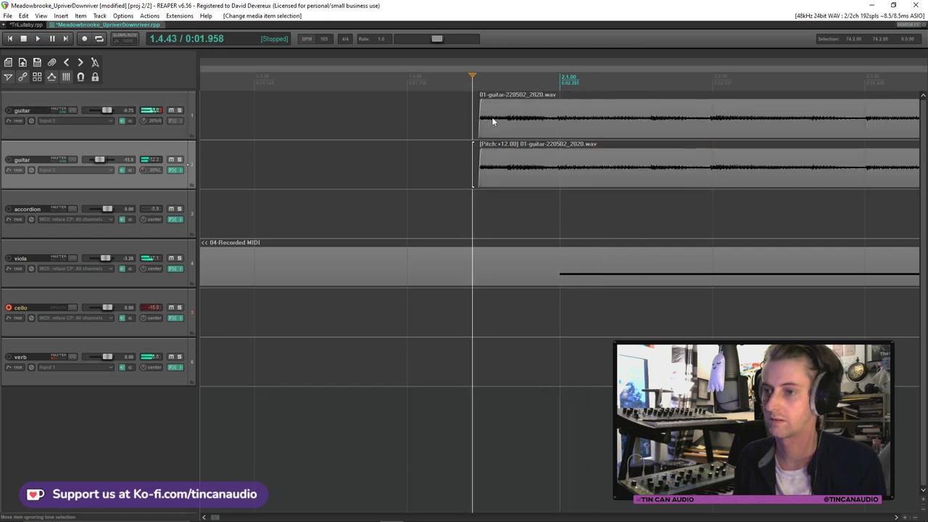
key(space)
key(space)
drag(479, 171, 395, 172)
click(382, 181)
key(space)
key(space)
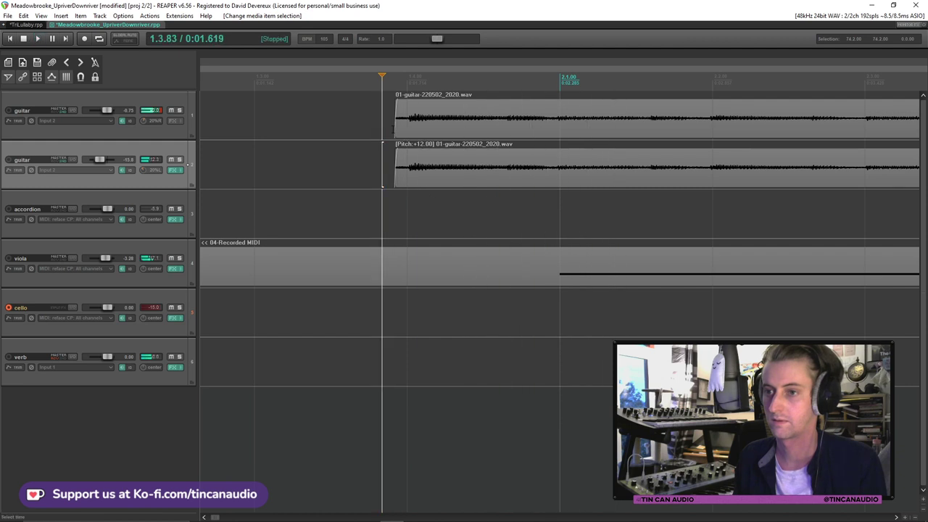
Trim the starts of both opening guitar items to 1.4.94, just before bar 2, and audition the new start
click(413, 182)
drag(395, 174, 548, 180)
click(342, 181)
key(space)
click(369, 132)
key(space)
click(529, 179)
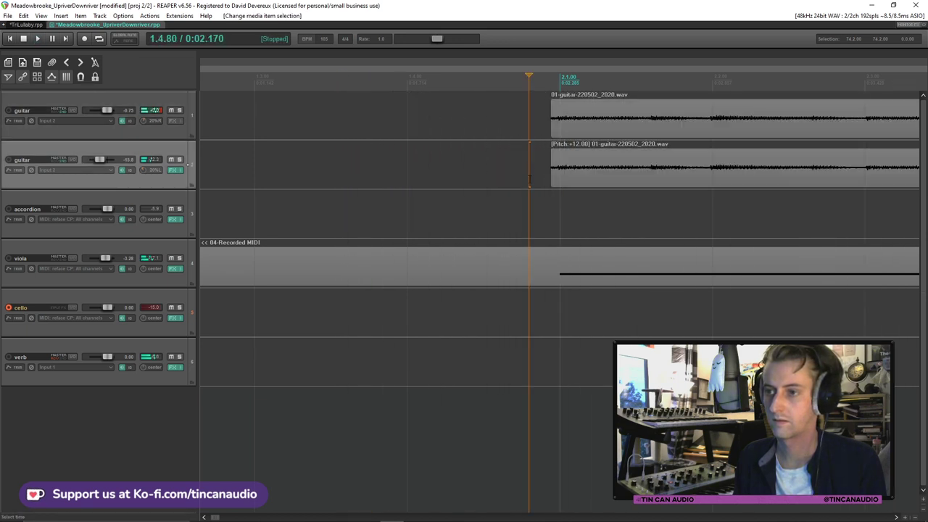
click(560, 124)
key(space)
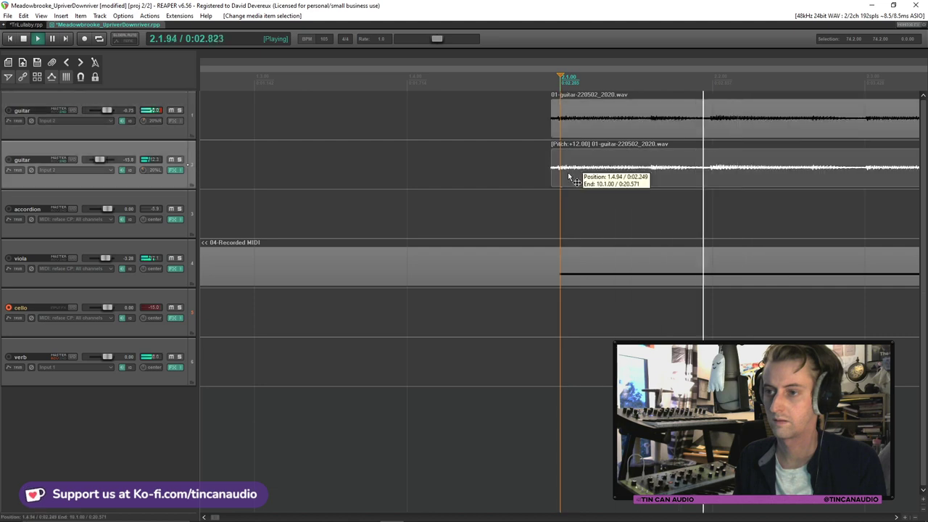
Save the project and play back the opening section up to about bar 9
scroll(564, 170, down, 3)
click(559, 174)
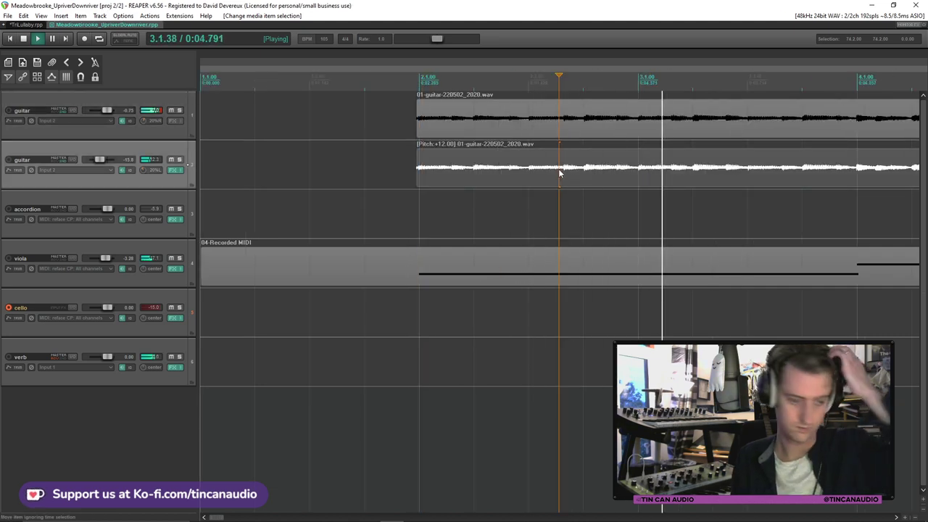
scroll(558, 178, down, 3)
scroll(556, 178, down, 1)
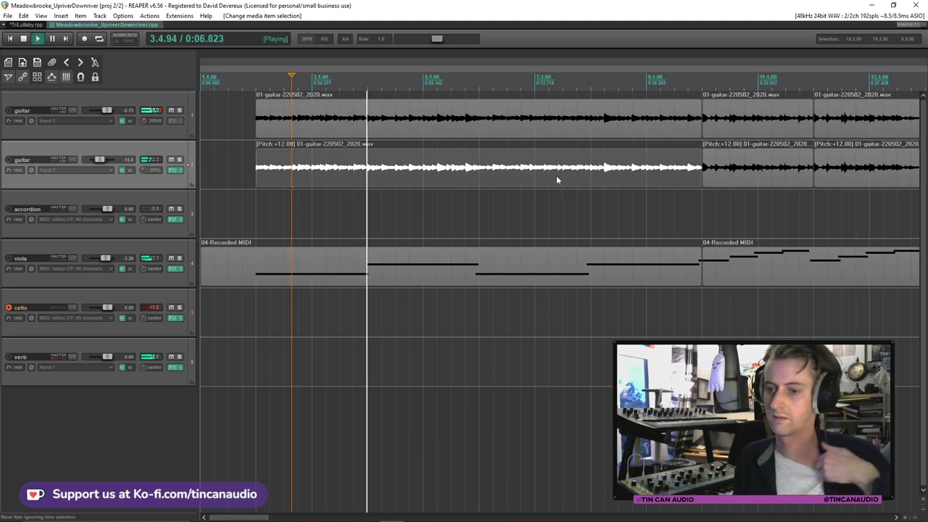
scroll(436, 245, down, 2)
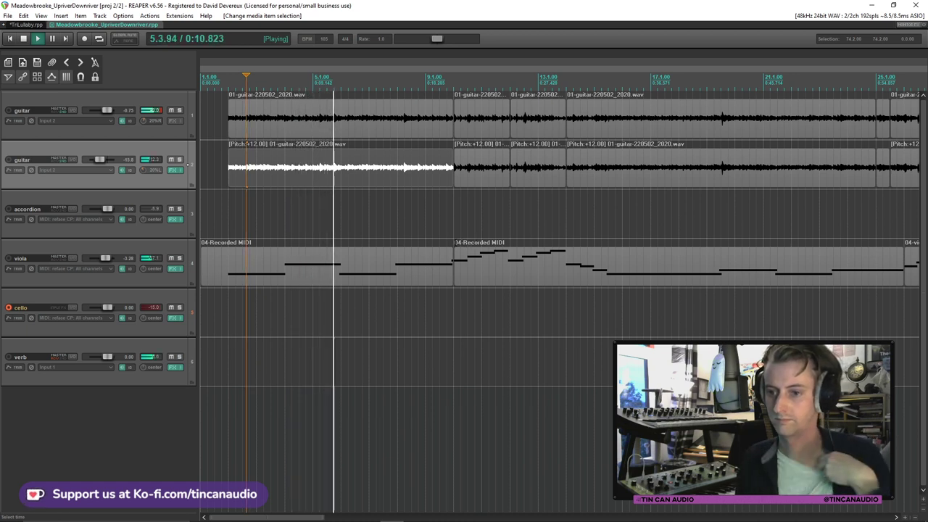
key(space)
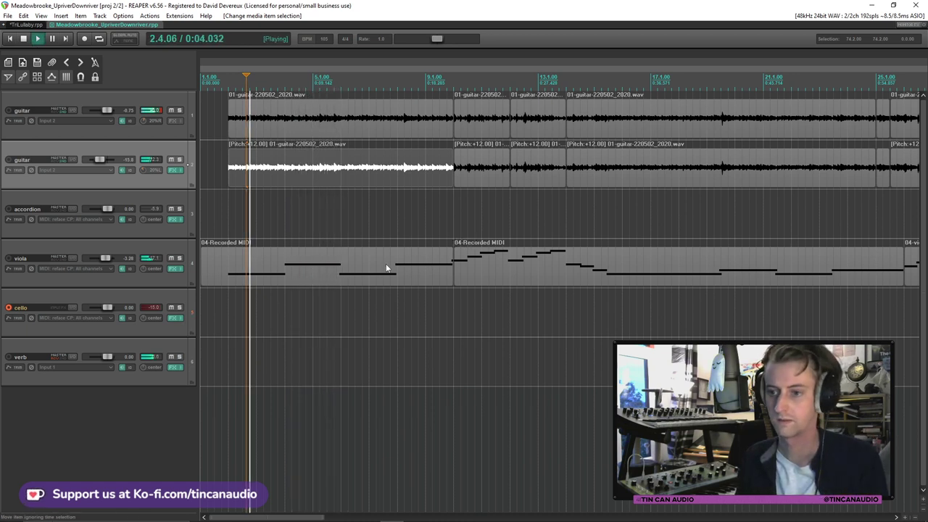
click(408, 281)
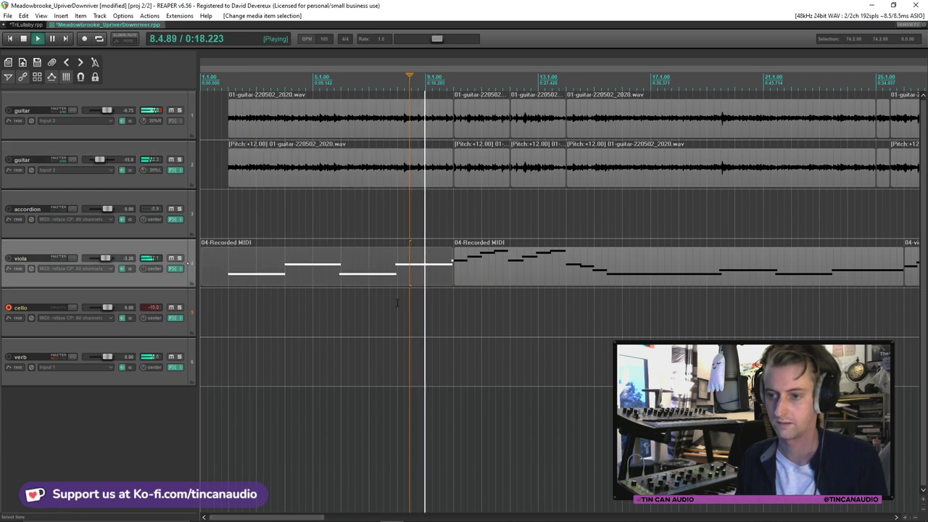
key(space)
Record a cello MIDI take from about bar 8 to about bar 53 and save the recorded file
click(396, 294)
key(ctrl+r)
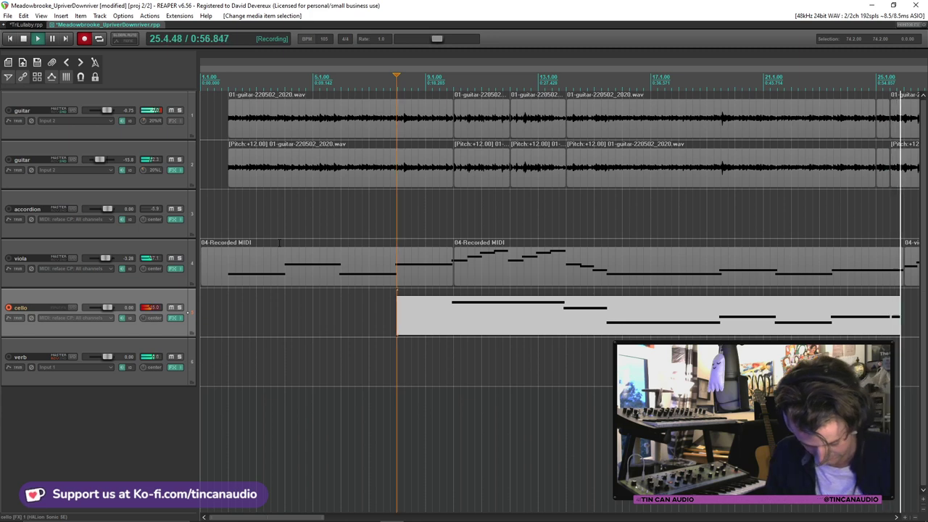
scroll(359, 277, down, 2)
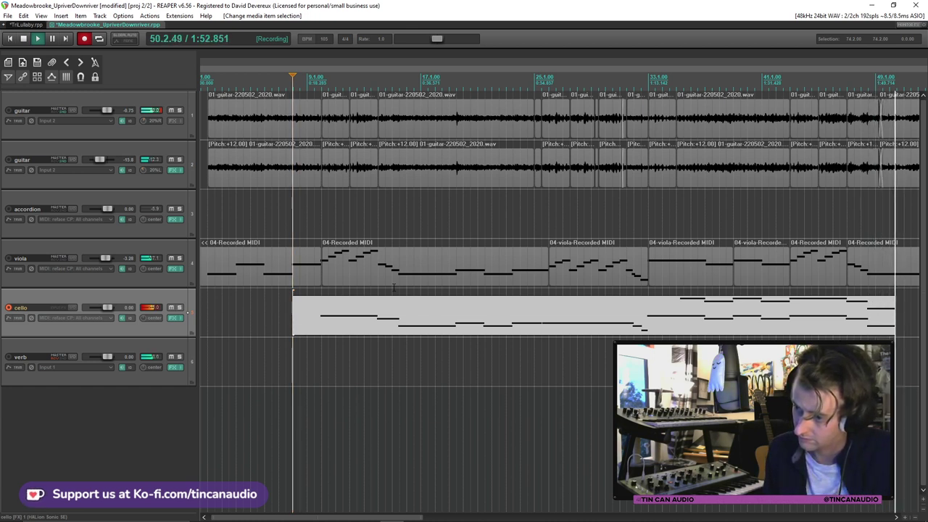
scroll(566, 324, down, 2)
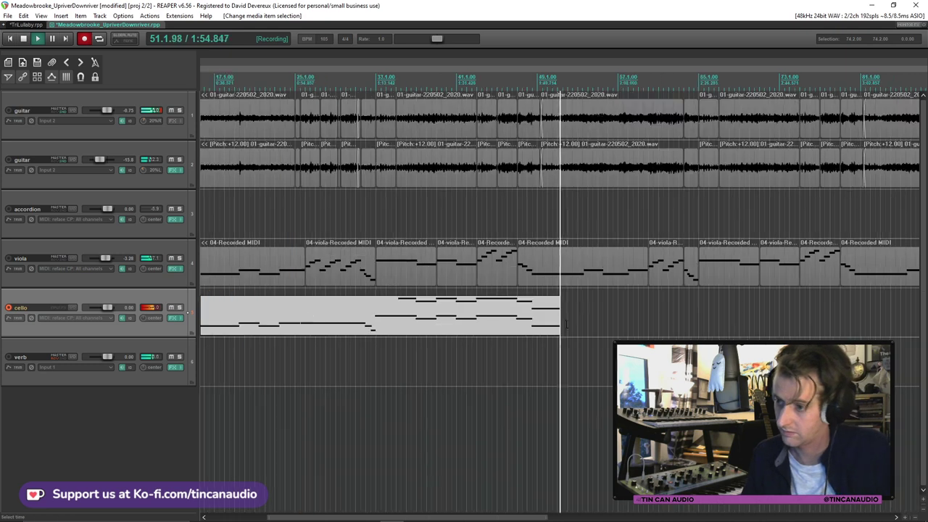
scroll(565, 324, down, 3)
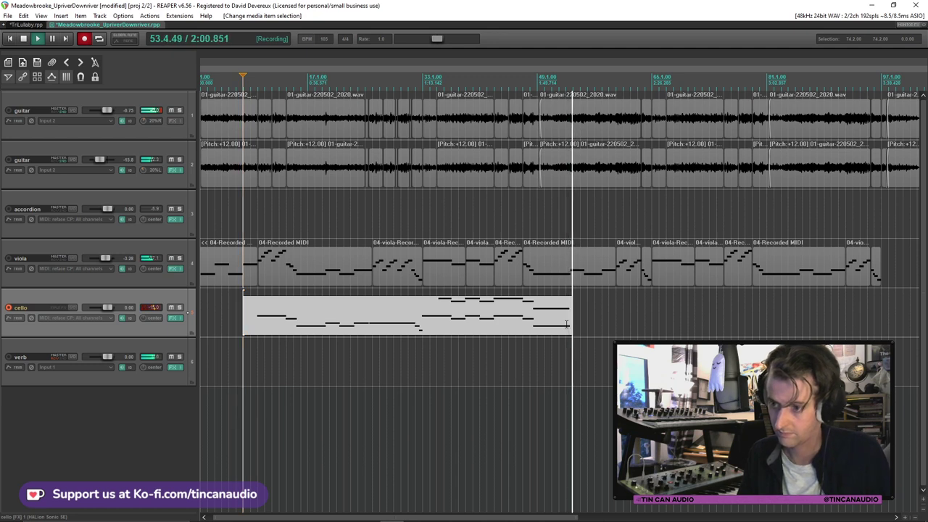
key(space)
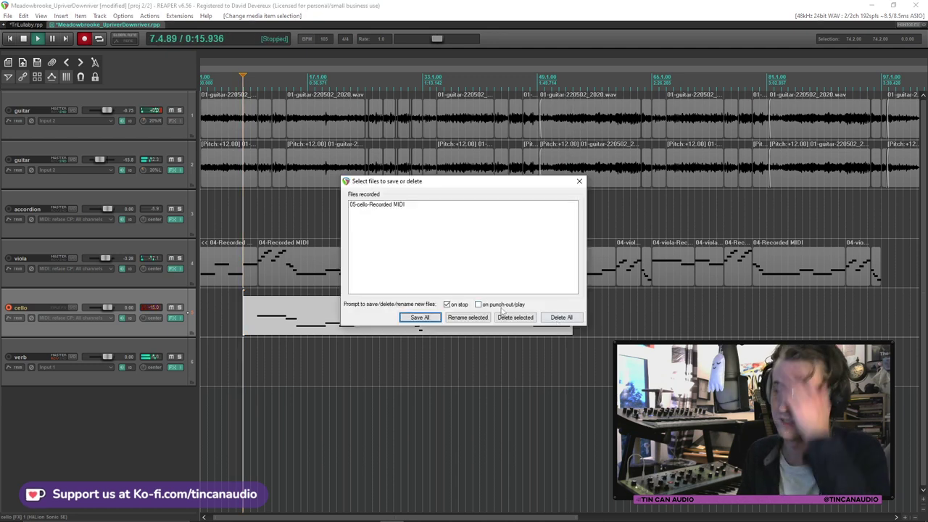
click(424, 319)
Trim the recorded cello item so it starts at bar 10 and ends at bar 47
drag(571, 335, 521, 323)
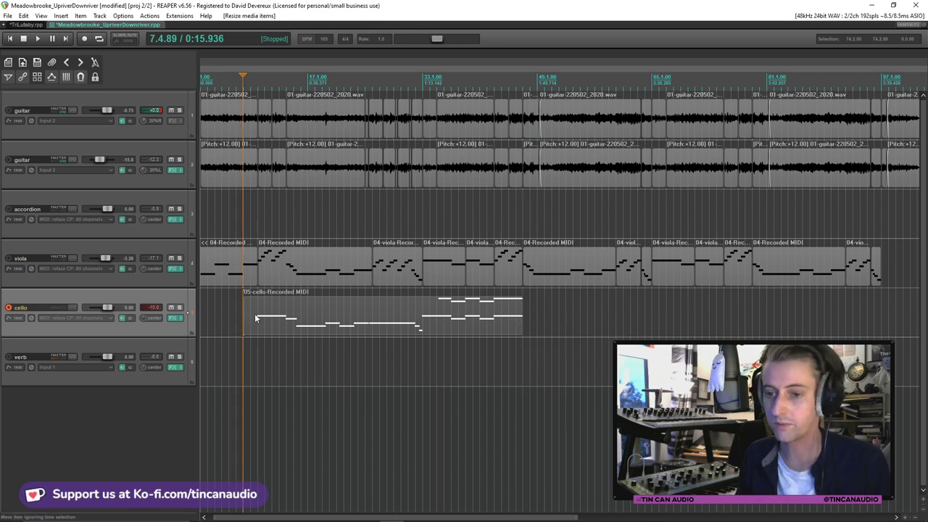
scroll(252, 319, up, 3)
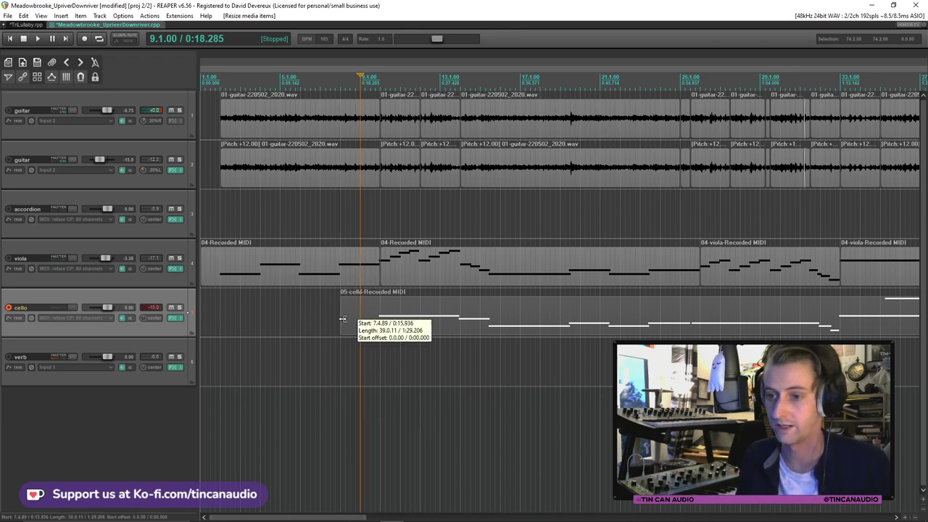
drag(341, 324, 388, 328)
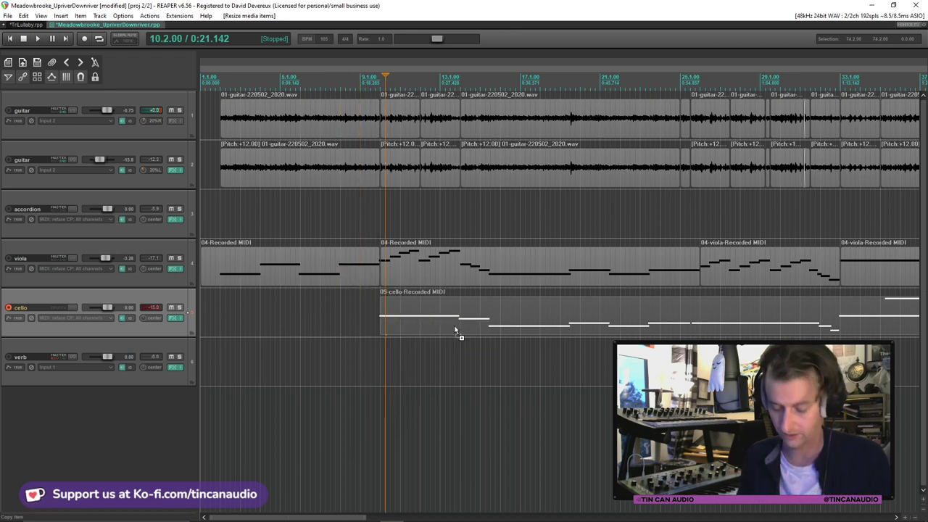
Quantize the notes of the recorded cello item in the MIDI editor and close the editor
double_click(505, 322)
key(ctrl+q)
click(505, 393)
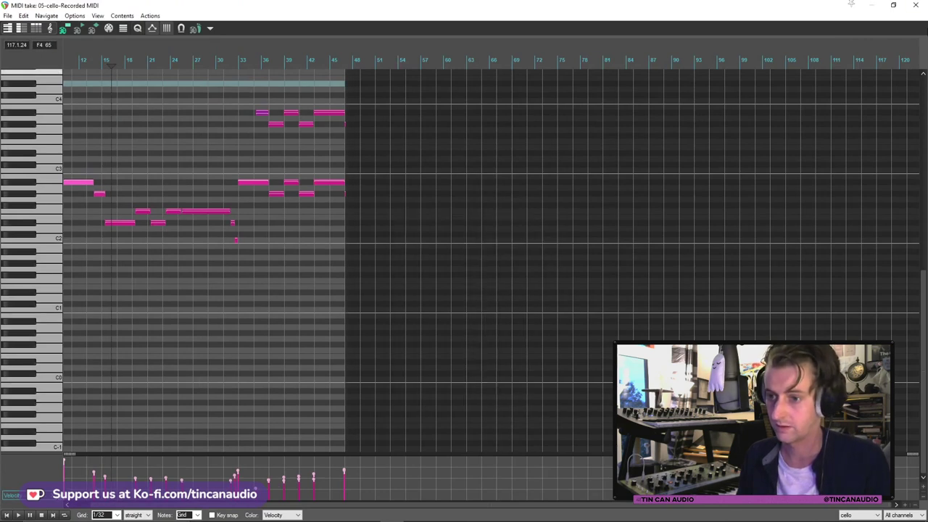
click(915, 5)
Shorten the cello item to end at bar 43 and paste a copy of the cello part starting there
scroll(503, 352, down, 2)
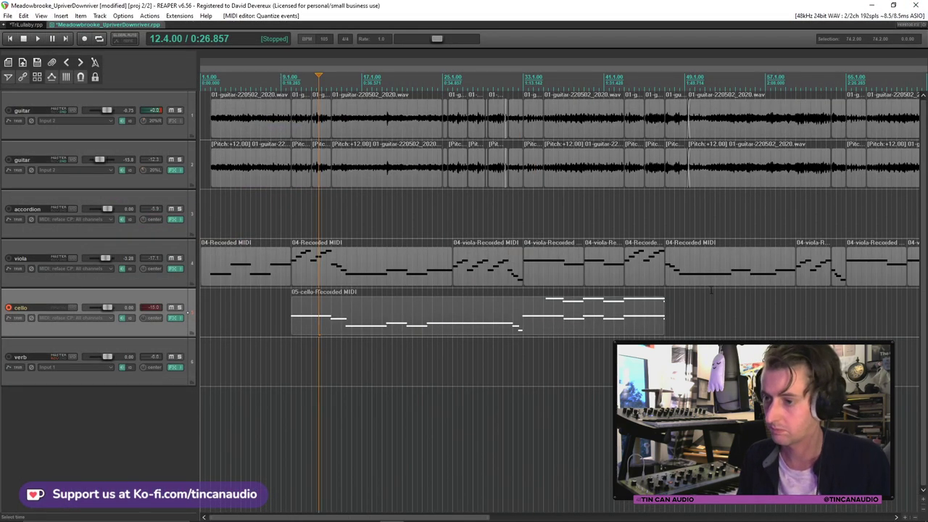
click(663, 310)
scroll(663, 311, down, 3)
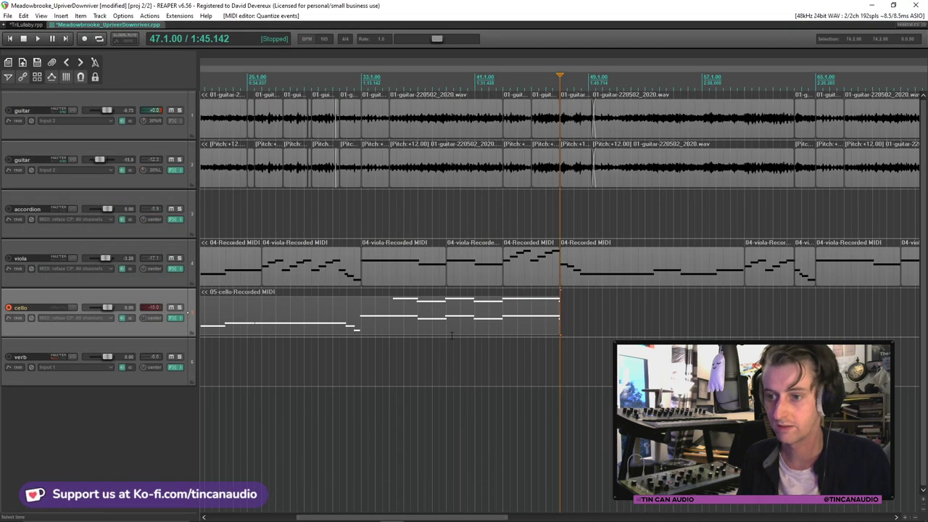
drag(526, 311, 499, 314)
Play from about bar 42 towards the join between the two cello items and inspect the first item's notes in the MIDI editor
click(495, 319)
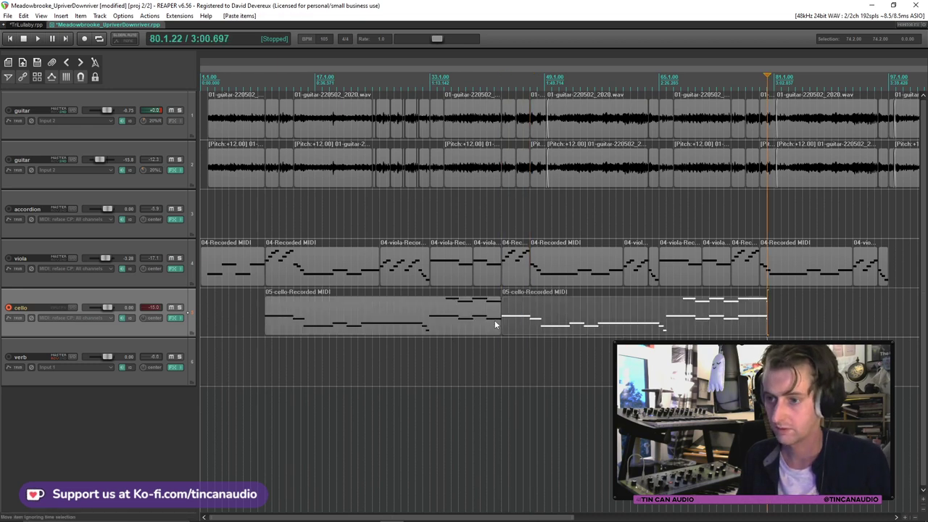
key(space)
scroll(511, 331, up, 4)
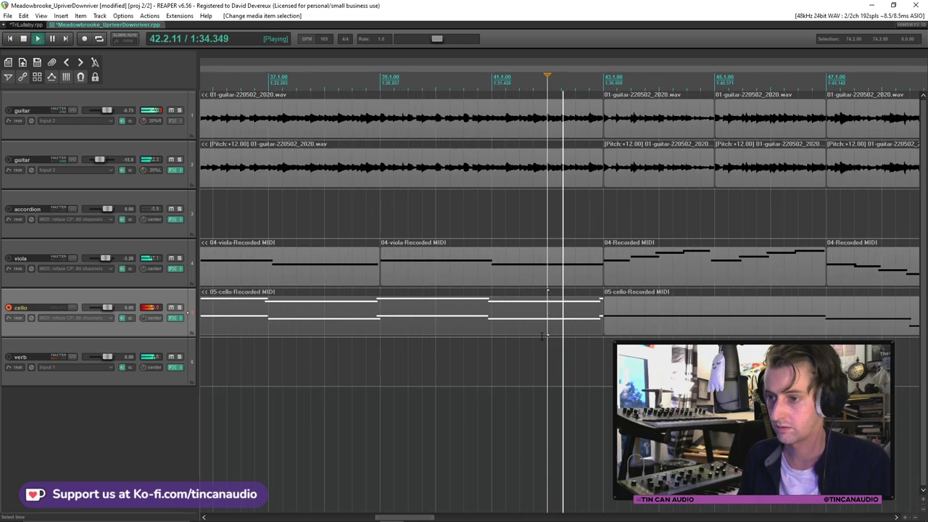
double_click(597, 318)
scroll(375, 287, down, 2)
scroll(288, 266, up, 2)
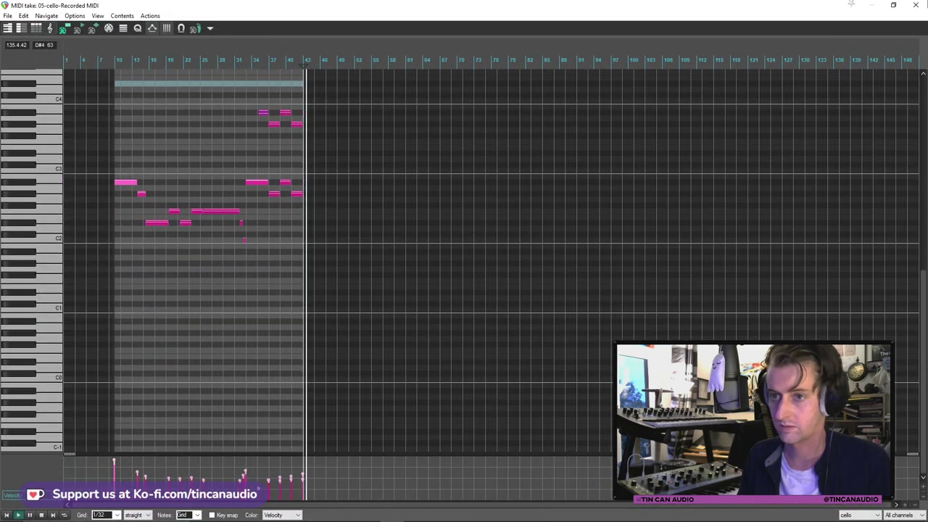
key(Escape)
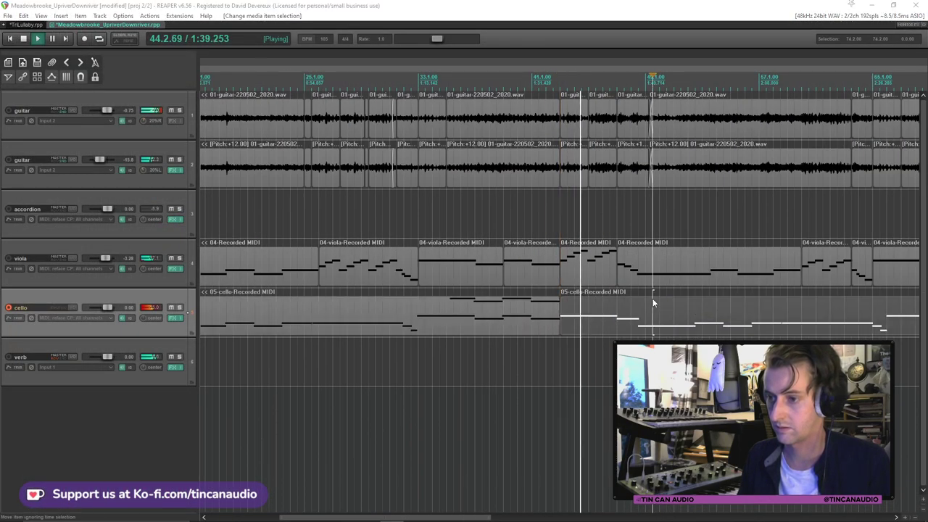
Transpose all notes of the second cello item up by 12 semitones in the MIDI editor
double_click(656, 308)
key(ctrl+a)
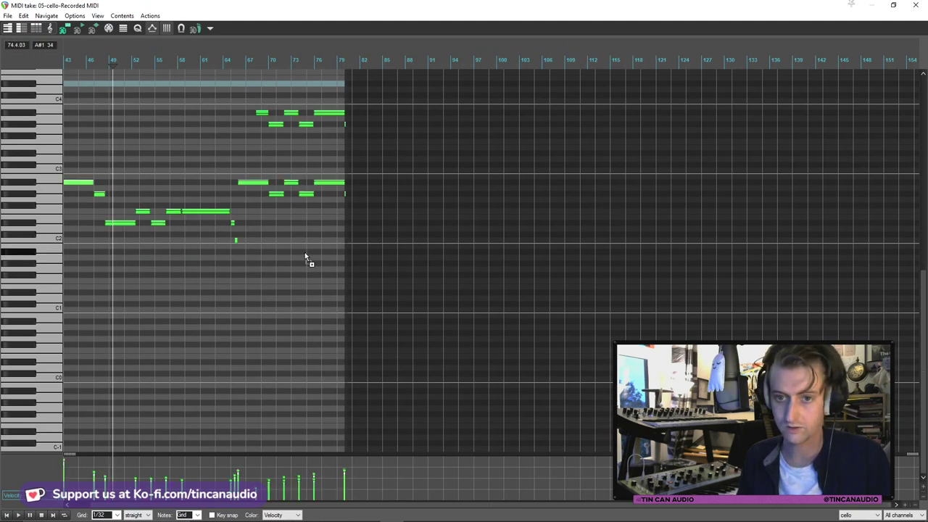
key(ctrl+t)
text(12)
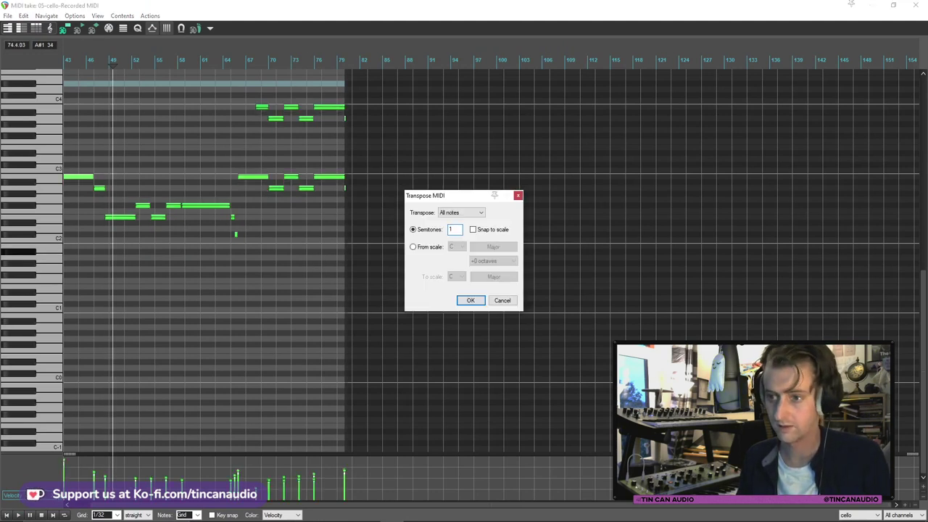
click(467, 301)
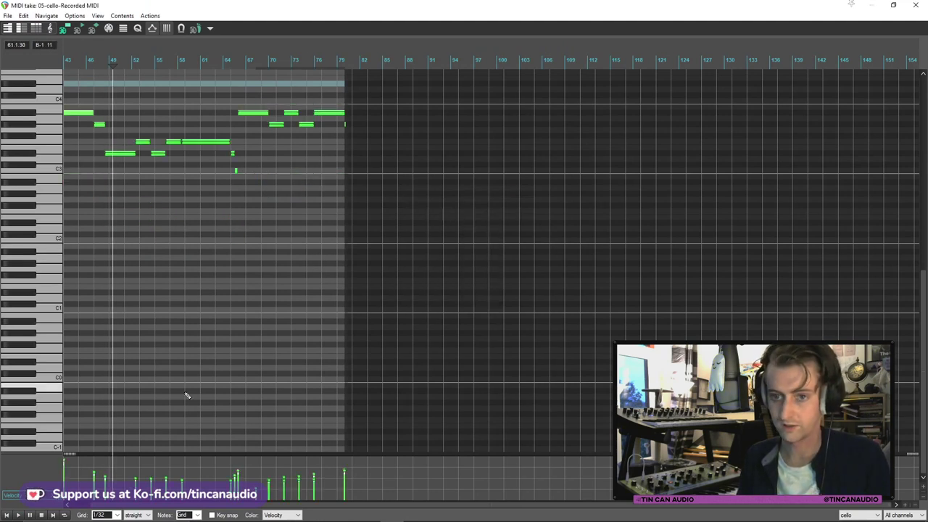
Paste the original-octave notes back at the start of the second cello item and close the MIDI editor
click(6, 515)
key(ctrl+c)
key(ctrl+v)
key(ctrl+Down)
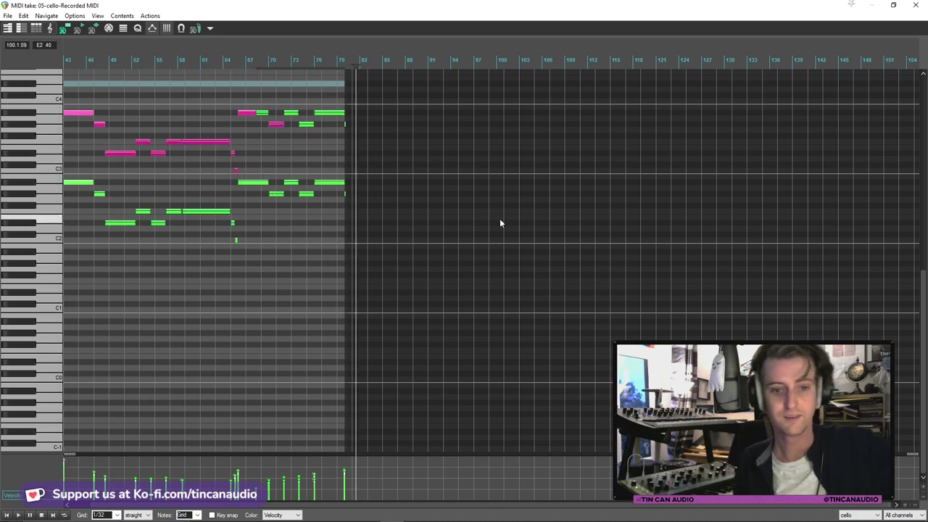
click(915, 5)
Play the second cello item from about bar 66 to check its octave-doubled notes
scroll(308, 297, down, 2)
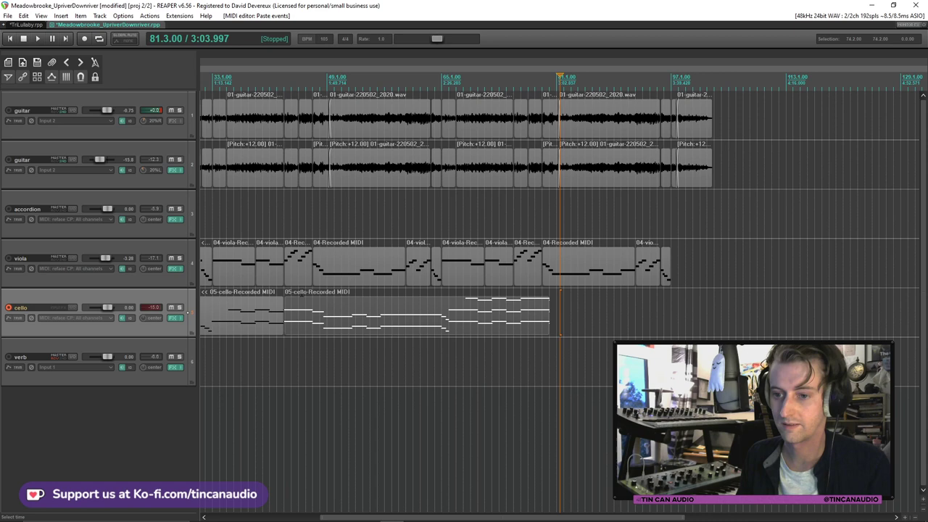
click(447, 321)
key(space)
scroll(468, 284, up, 3)
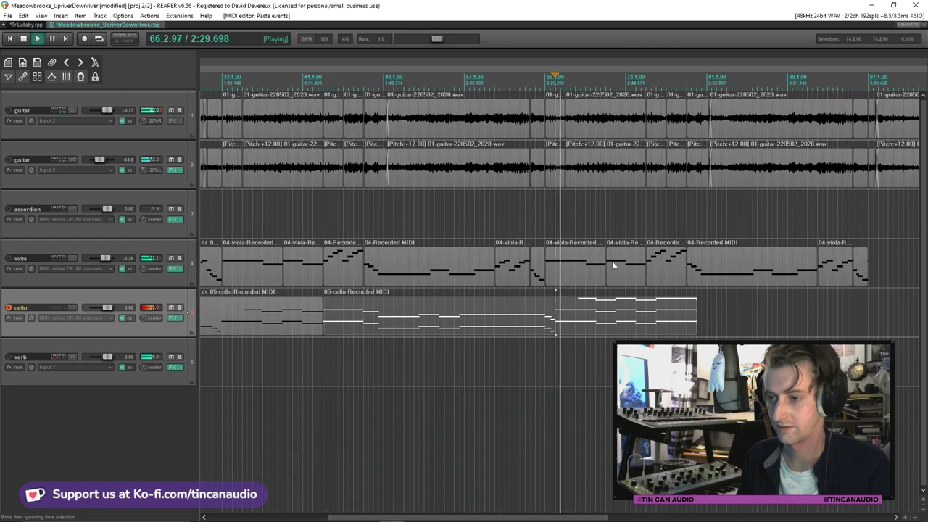
scroll(589, 261, down, 1)
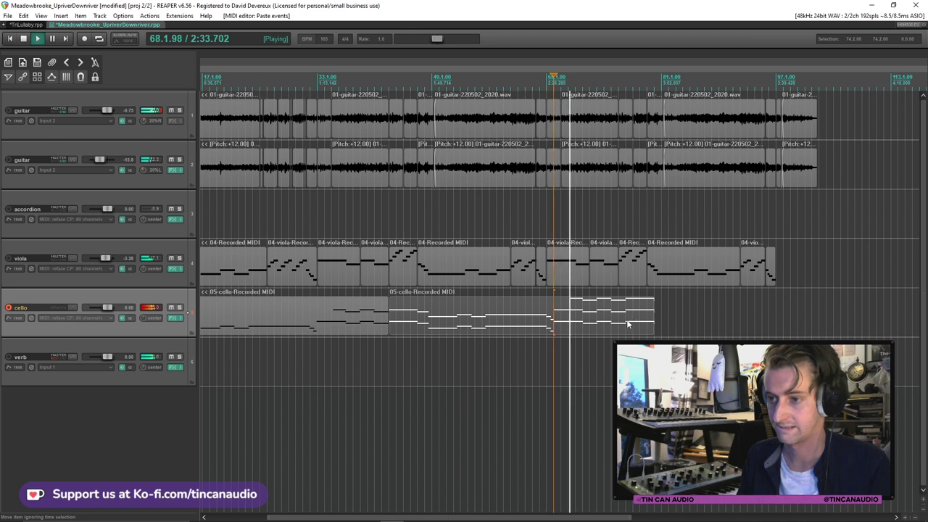
scroll(618, 322, up, 3)
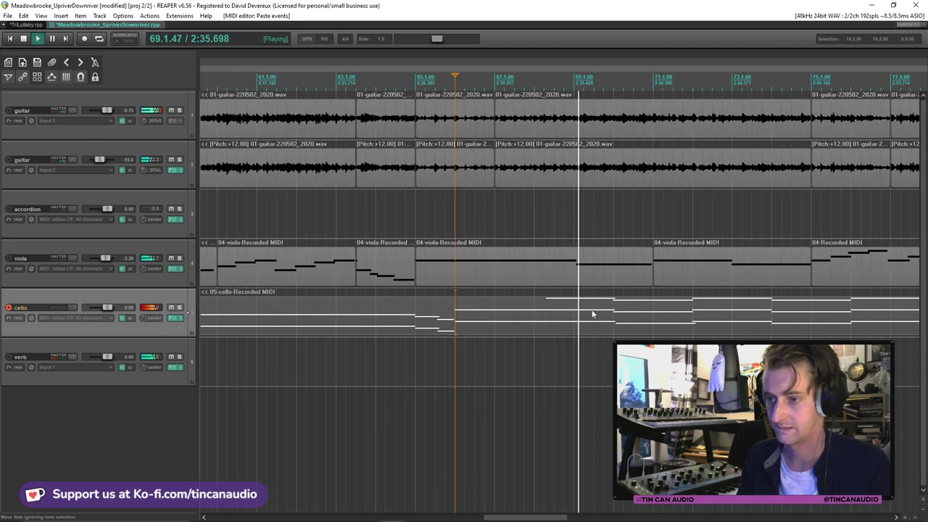
key(space)
Play the end of the first cello item from about bar 39
scroll(569, 307, down, 3)
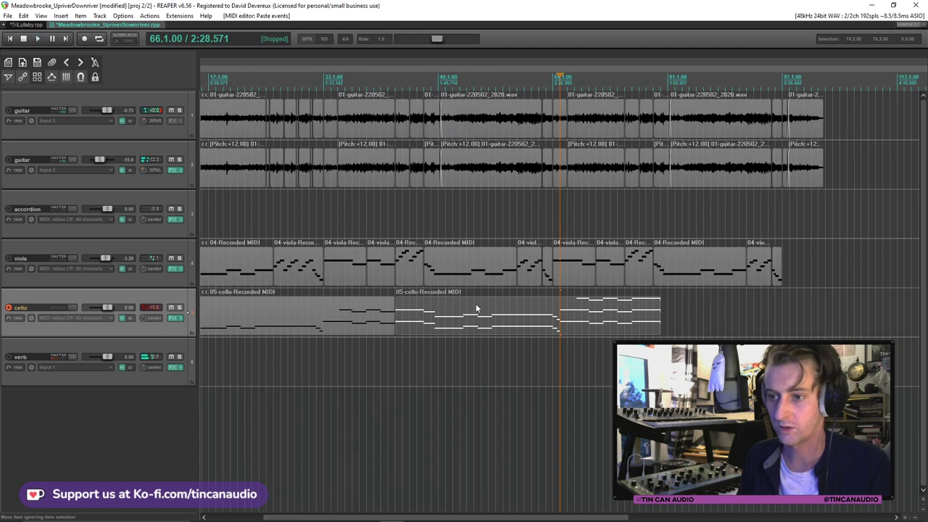
click(367, 316)
key(space)
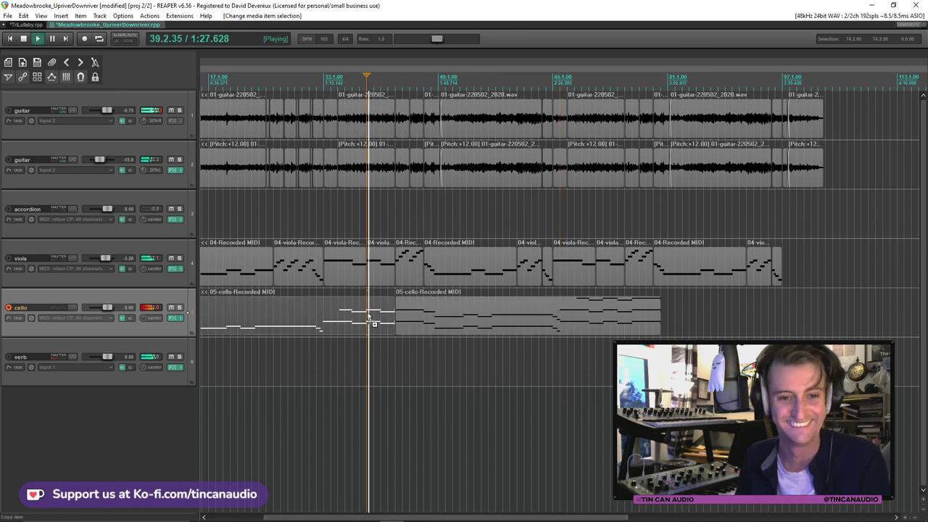
scroll(413, 301, up, 2)
scroll(420, 305, down, 2)
scroll(428, 308, up, 2)
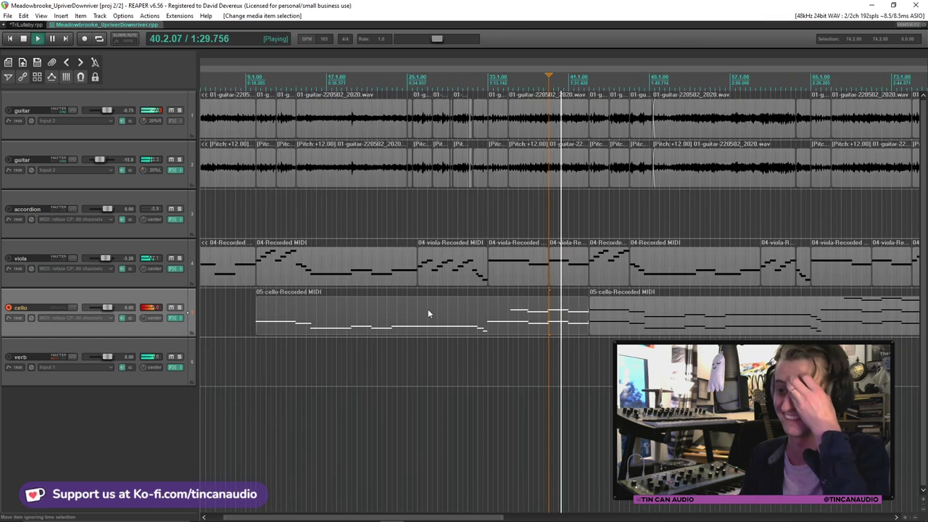
Play from bar 43, reset the viola track's volume to 0.00 dB, and stop playback with the cello track disarmed
click(590, 316)
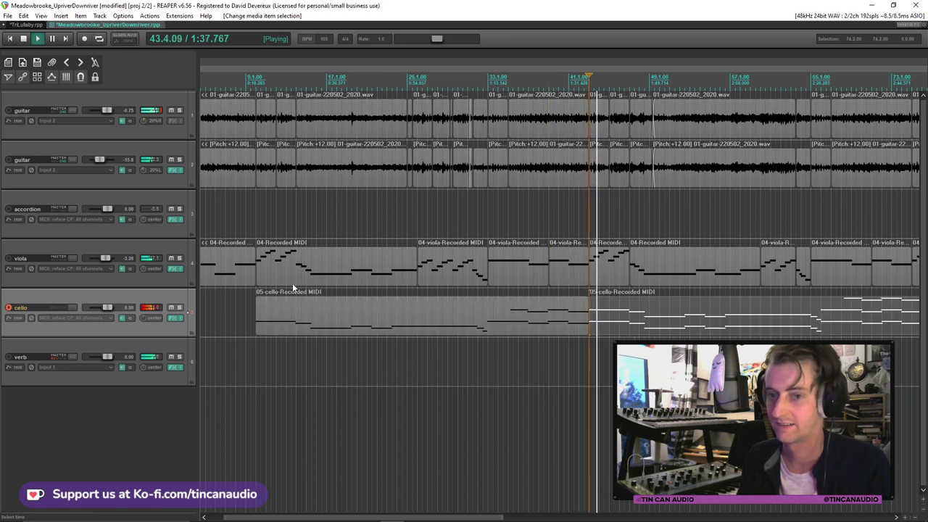
double_click(106, 258)
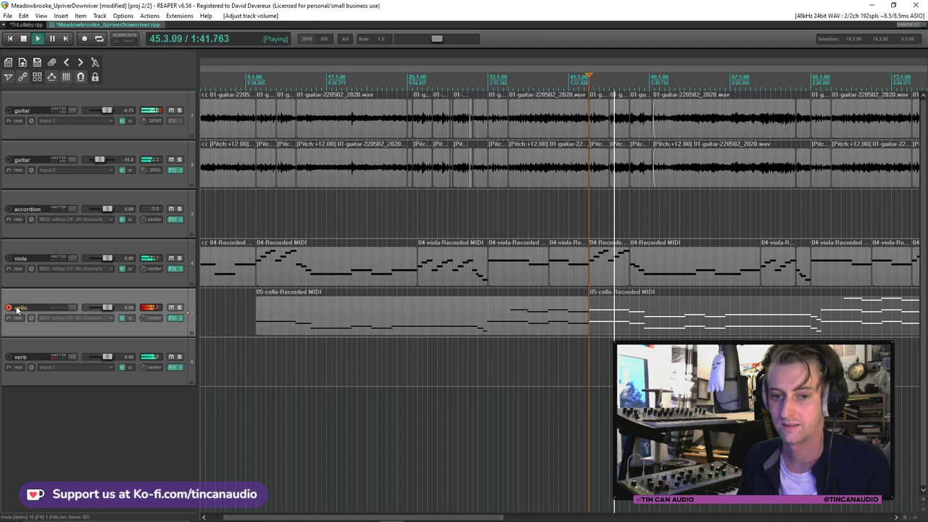
key(space)
Replace the items at bars 43 to 45 on both guitar tracks with copies of the items starting at bar 45
click(610, 126)
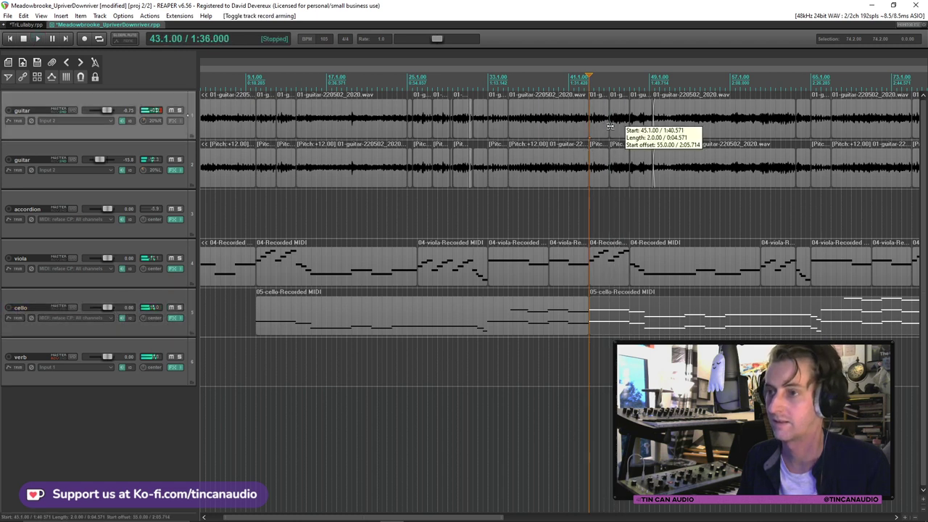
click(610, 127)
ctrl+click(619, 165)
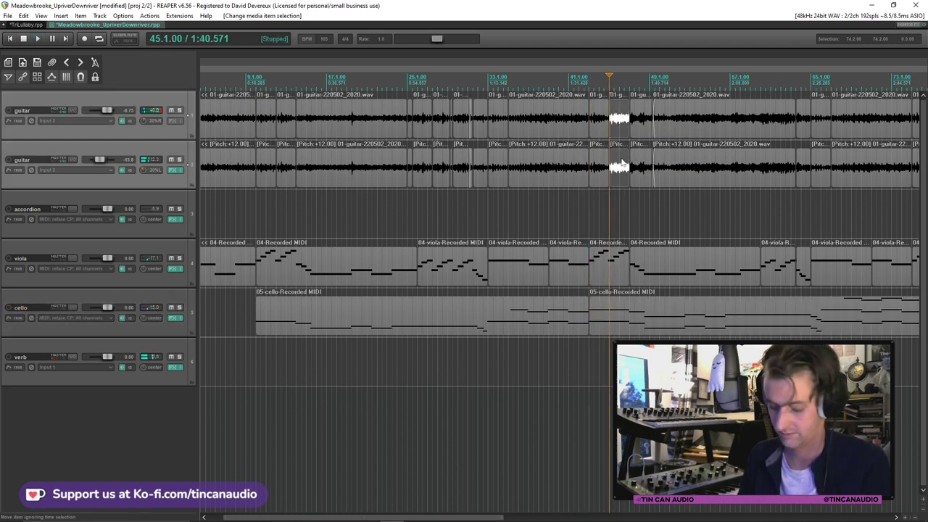
key(Delete)
click(590, 125)
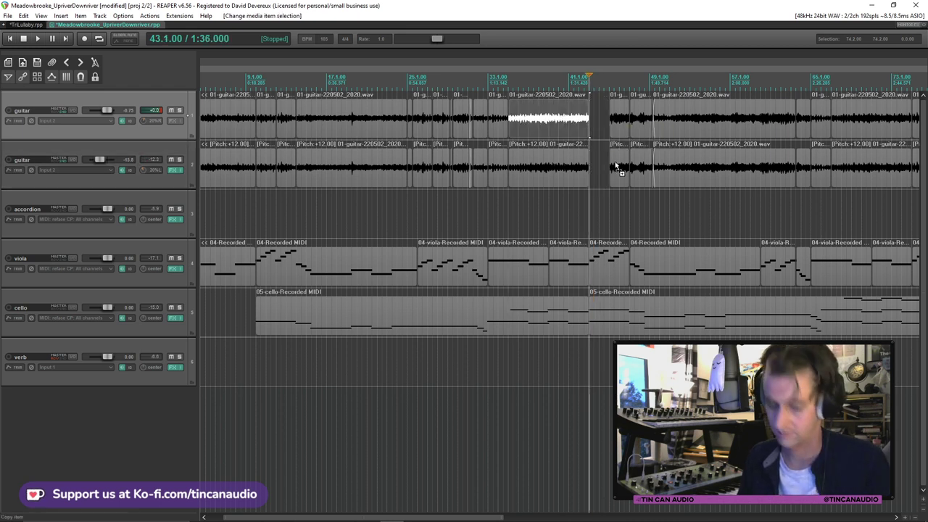
Play the replaced guitar section from bar 43 and save the project
key(space)
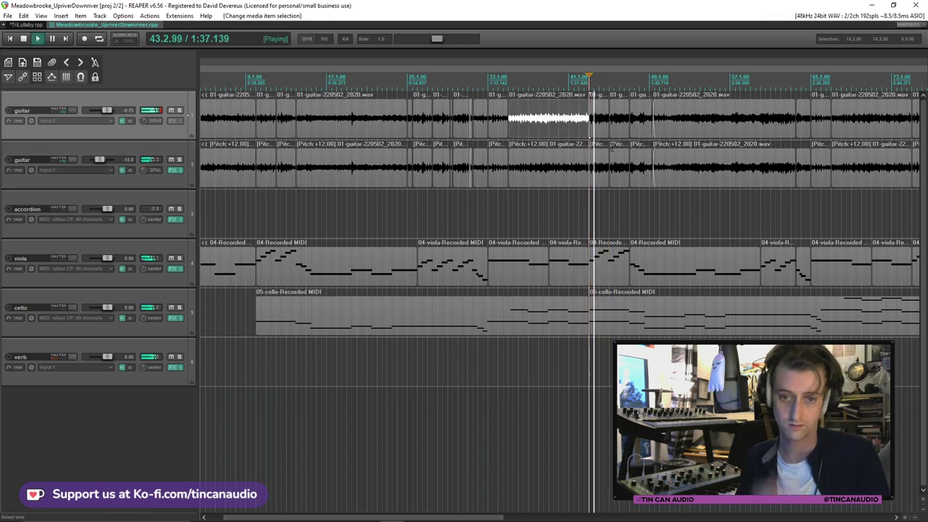
key(ctrl+s)
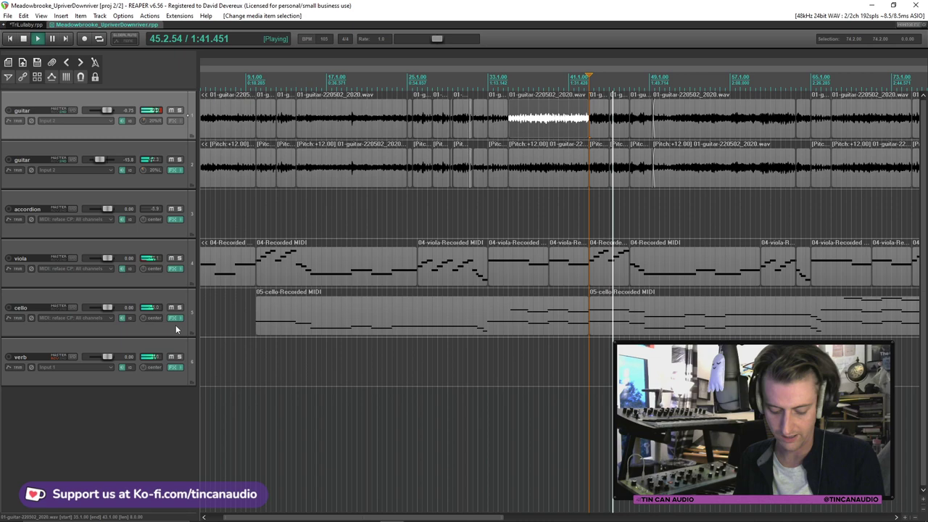
key(space)
Open the recent project CombatTheme_UpriverDownriver.rpp in place of TriLullaby, saving TriLullaby before it closes
click(29, 25)
click(7, 15)
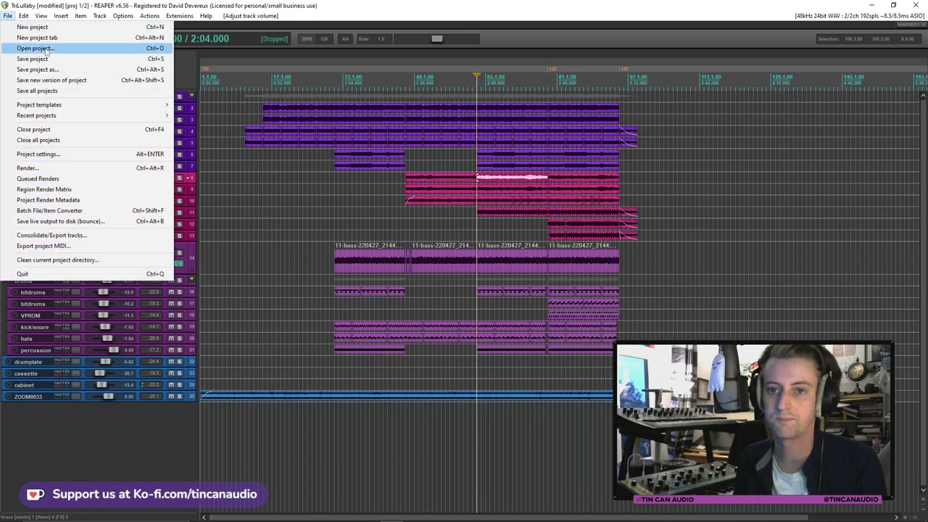
mouse_move(64, 116)
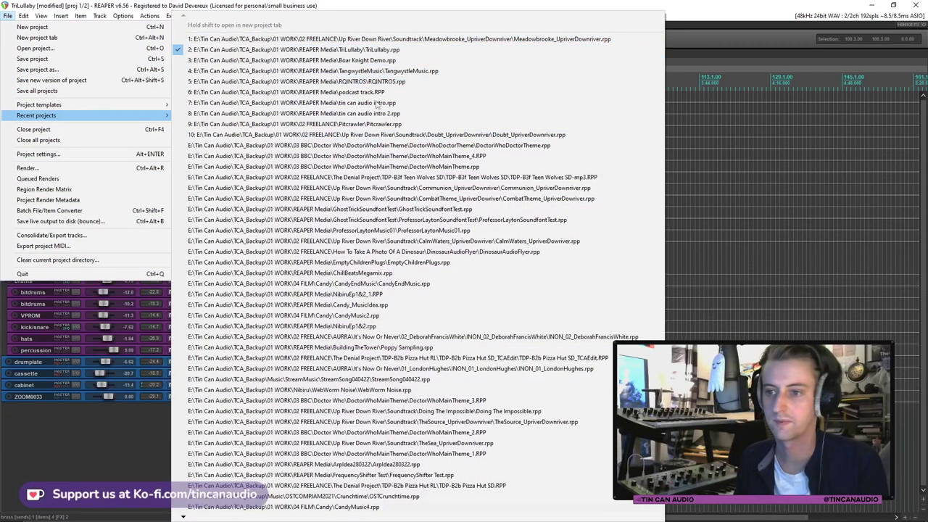
click(414, 198)
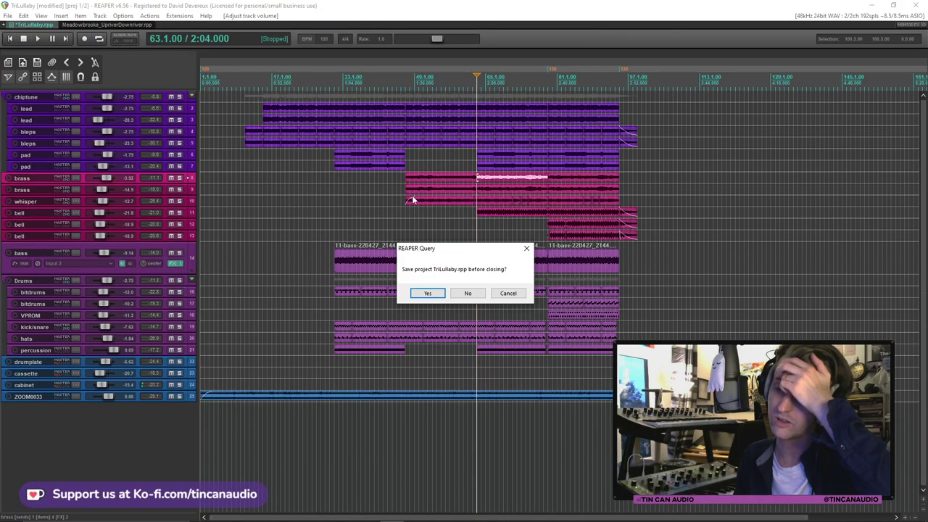
click(441, 296)
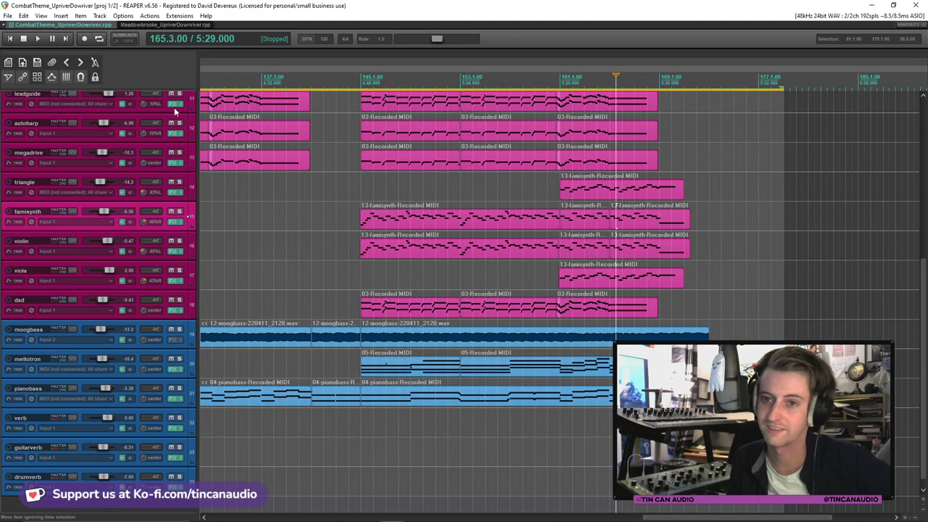
Copy the Scheps Omni Channel effect from the first guitarpicking track and return to the Meadowbrooke_UpriverDownriver project
scroll(173, 116, up, 8)
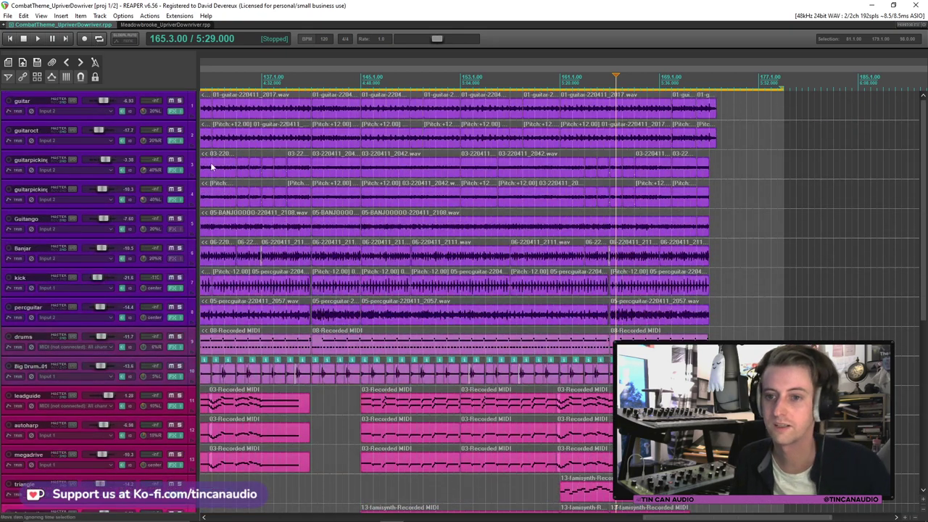
click(172, 170)
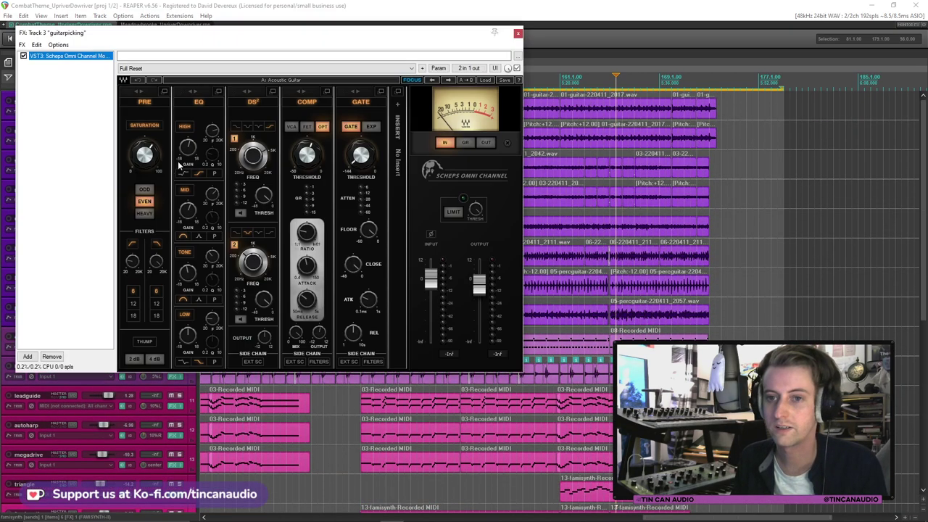
click(517, 34)
click(185, 25)
Add Scheps Omni Channel Mono to the first guitar track and replace it with the copied version using the Acoustic Guitar settings
click(175, 121)
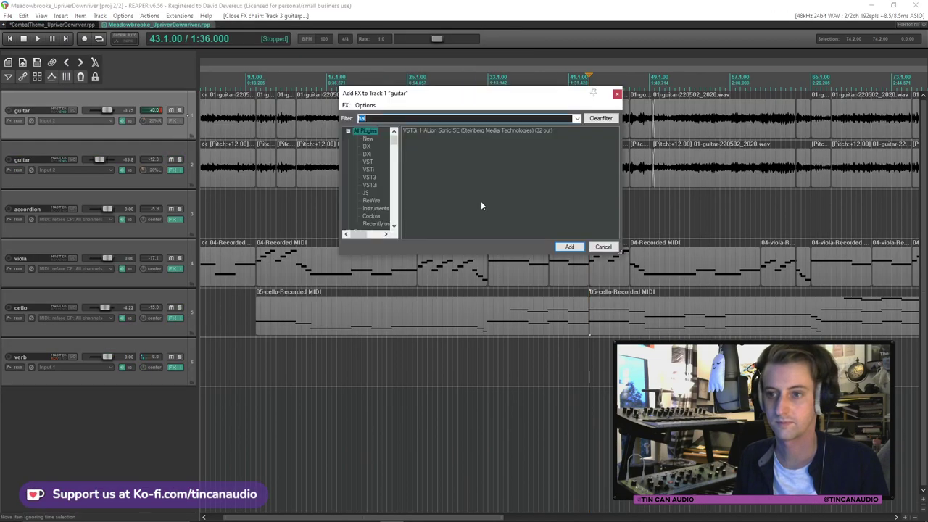
click(602, 247)
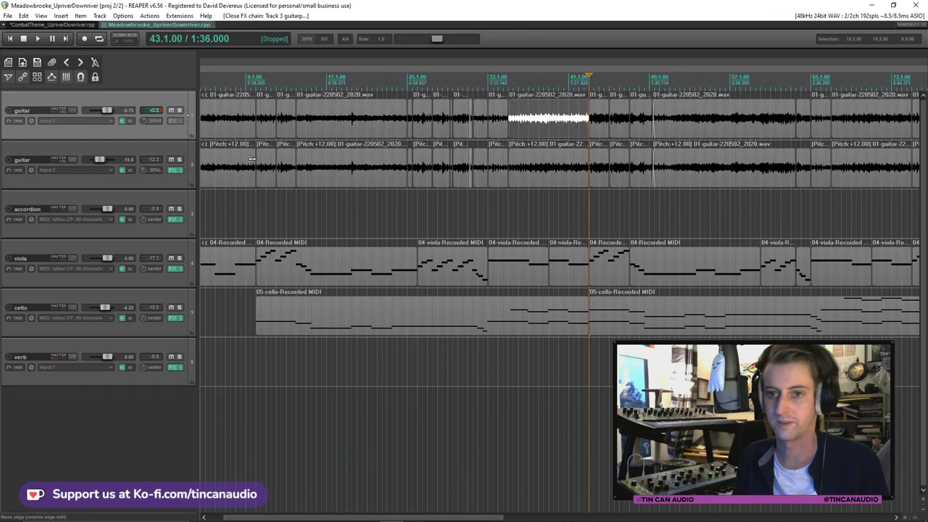
click(172, 121)
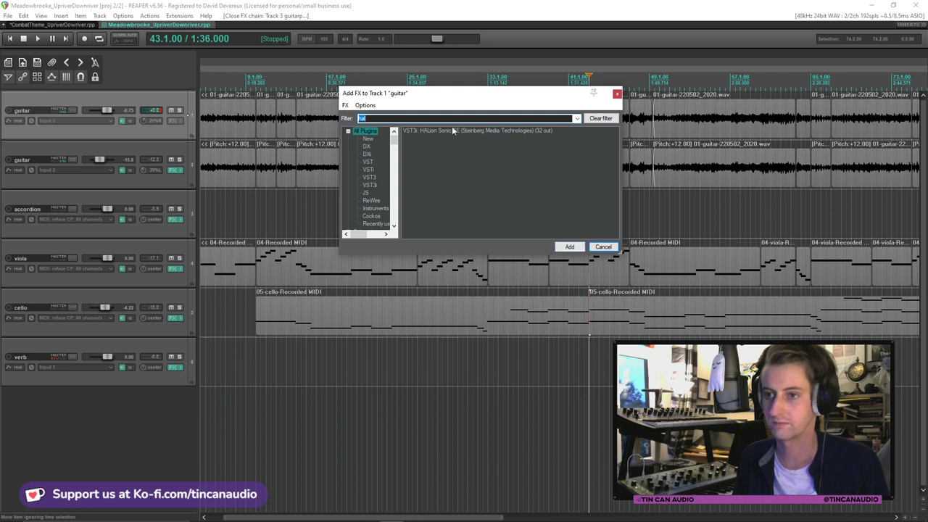
text(sche)
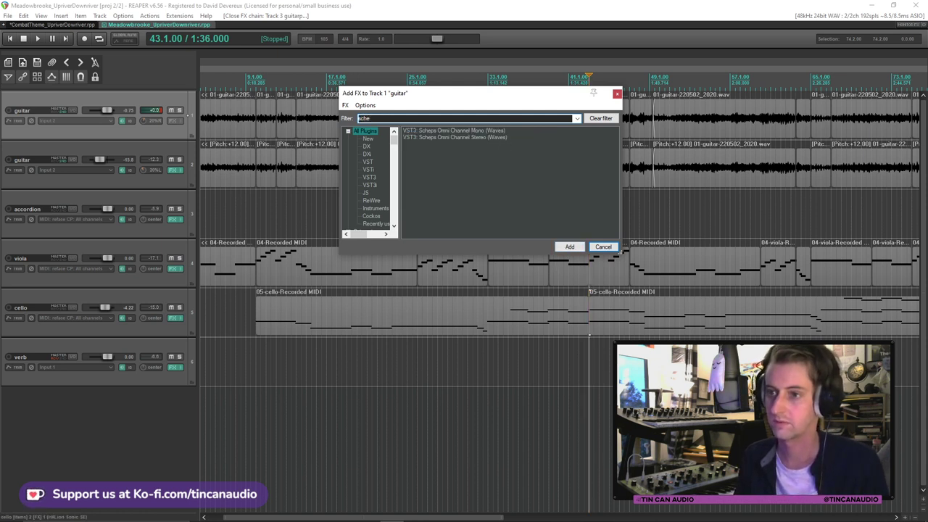
double_click(457, 131)
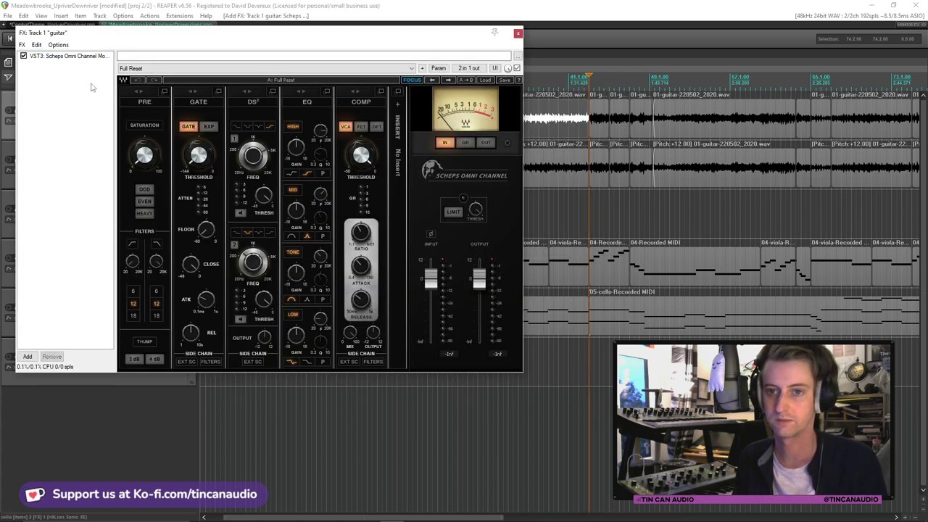
click(53, 355)
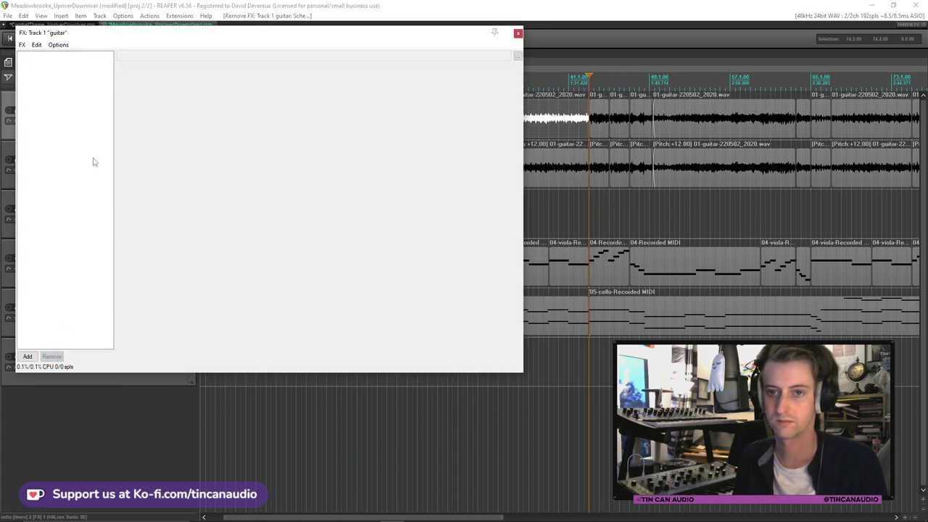
key(ctrl+z)
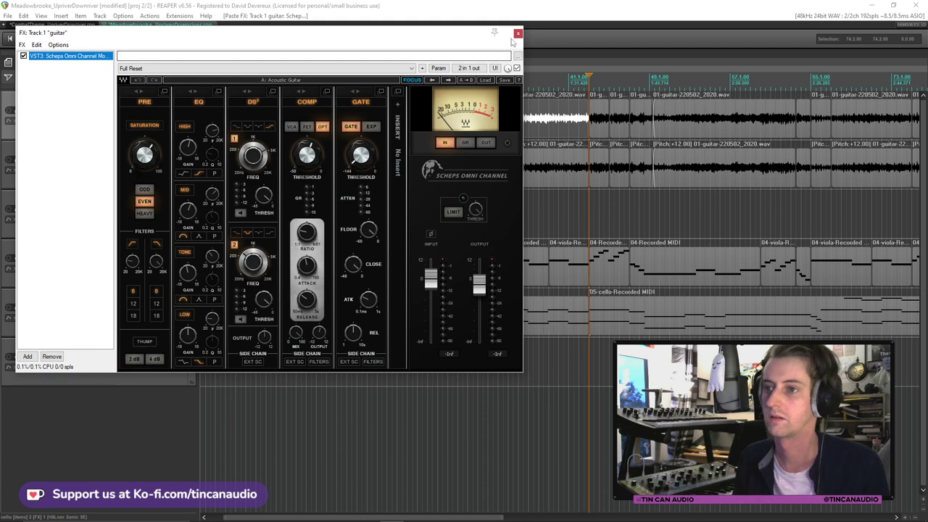
Play the project from the start of the guitar part and check the first guitar's Scheps Omni Channel during playback
click(517, 33)
scroll(204, 129, down, 2)
click(216, 121)
key(space)
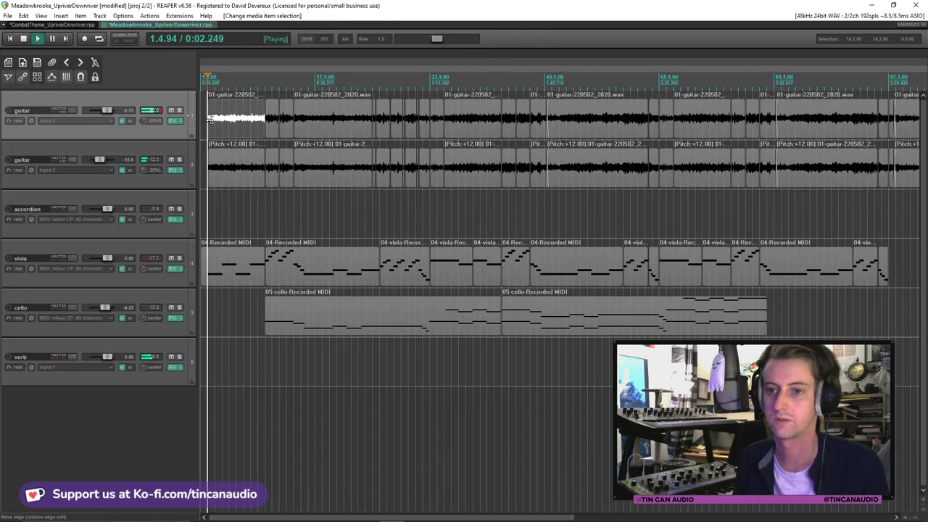
click(174, 120)
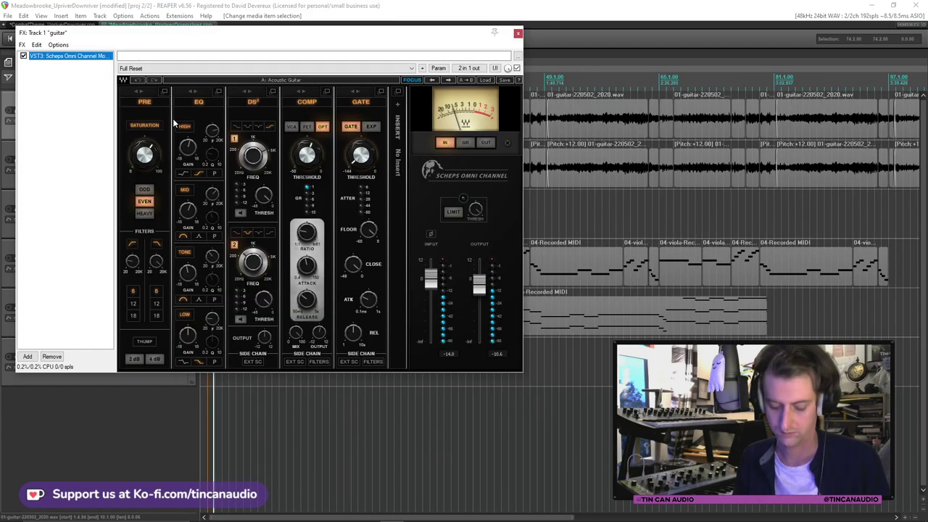
click(517, 34)
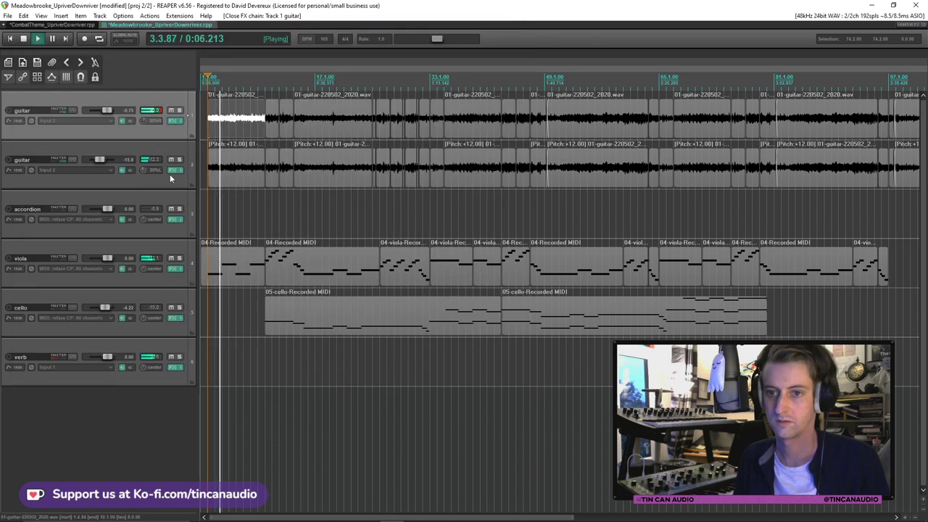
Paste the copied Scheps Omni Channel onto the second guitar track and place it ahead of the ping-pong delay
click(175, 170)
key(ctrl+v)
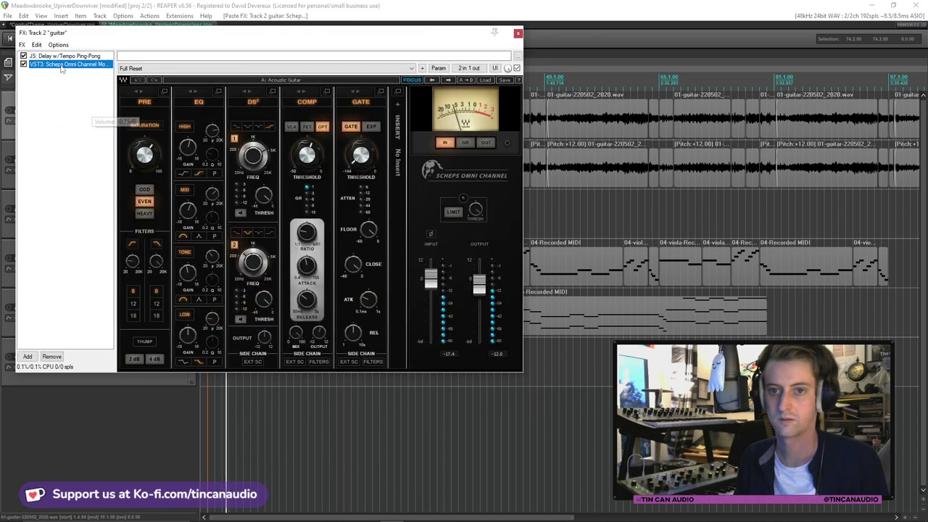
drag(67, 61, 65, 55)
click(517, 33)
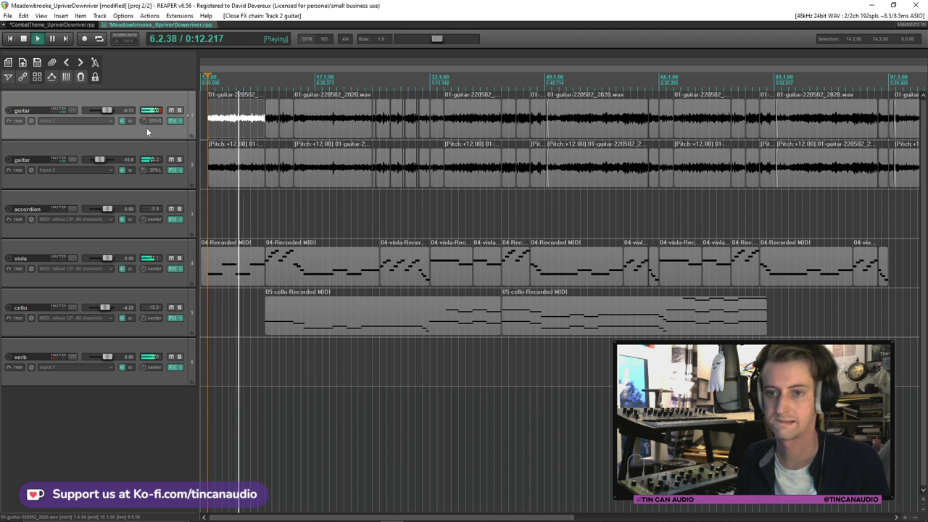
Set the cello track's volume to 0.00 dB and the viola track's pan to center
drag(103, 159, 112, 197)
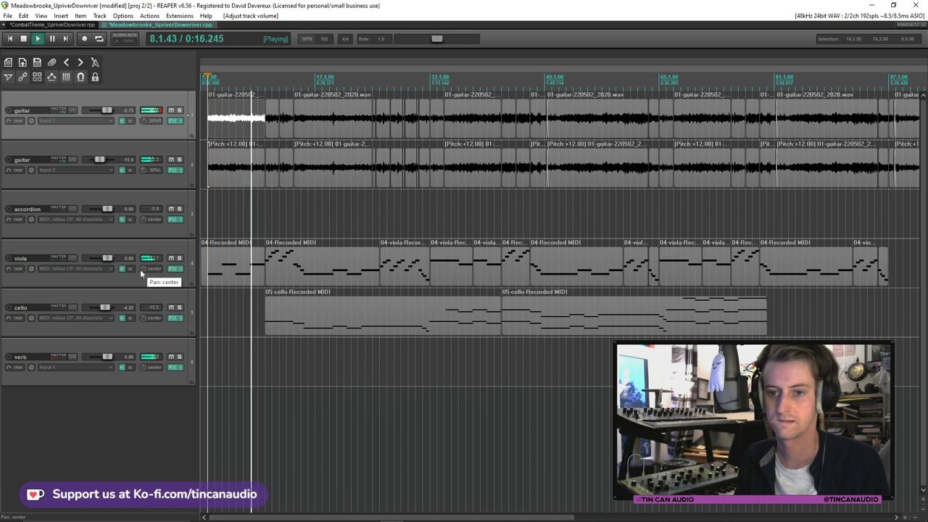
drag(142, 268, 142, 321)
scroll(143, 321, down, 10)
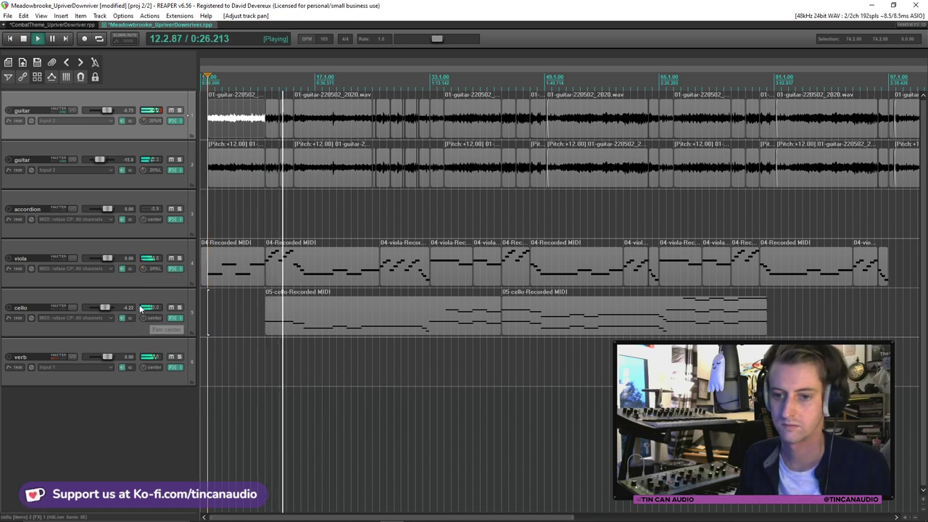
click(100, 310)
double_click(100, 309)
double_click(142, 269)
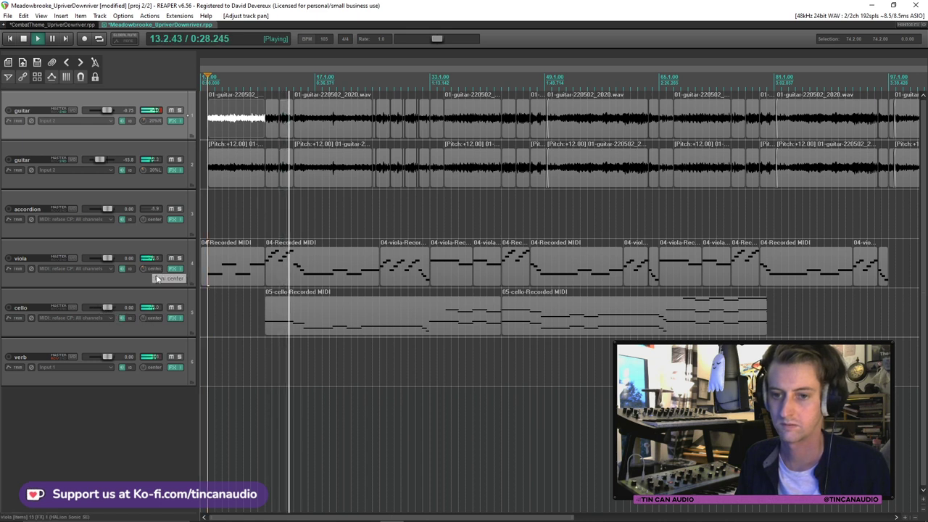
Save the project and examine the guitar waveforms around bars 19 to 23 during playback
click(297, 267)
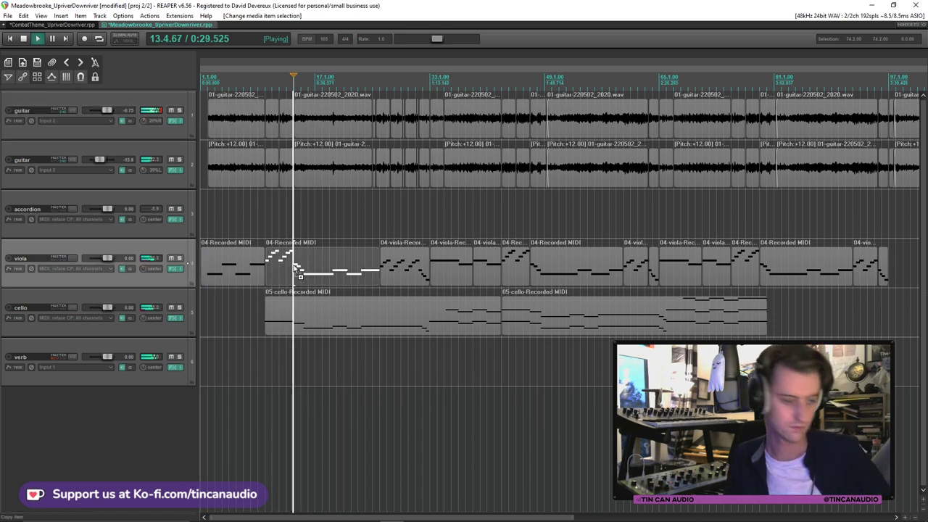
key(ctrl+s)
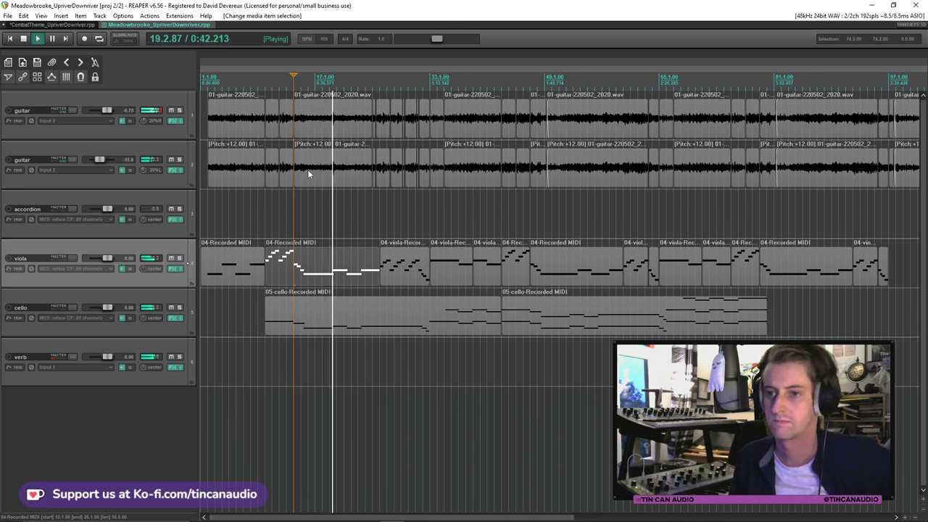
scroll(307, 169, up, 4)
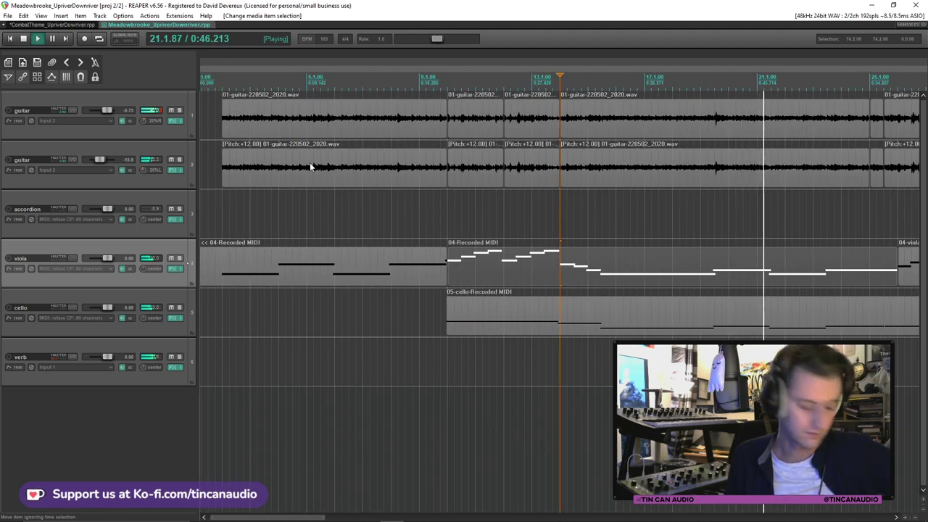
scroll(558, 123, down, 3)
click(462, 123)
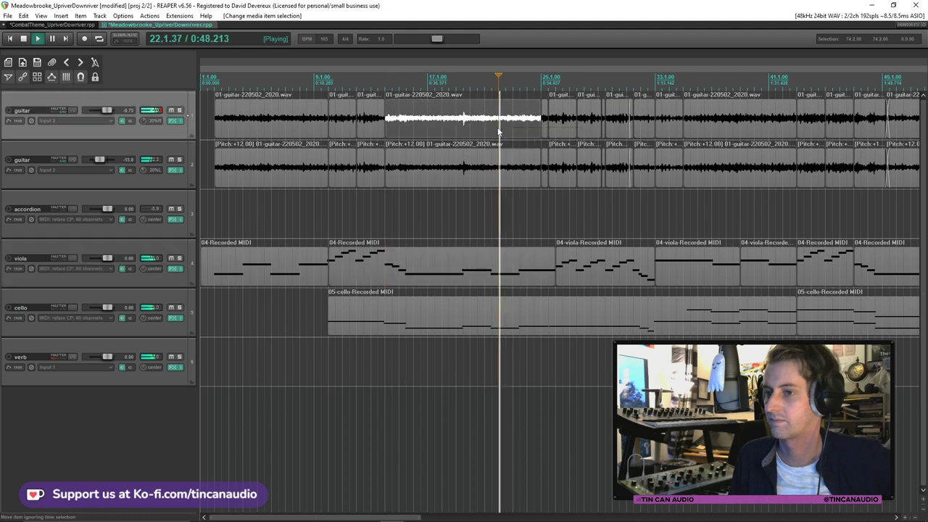
scroll(500, 134, up, 5)
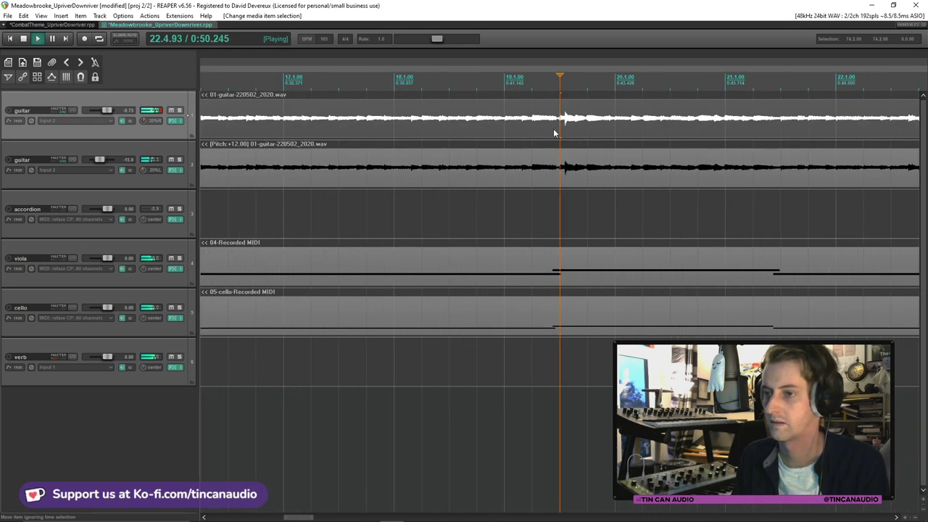
scroll(554, 133, down, 3)
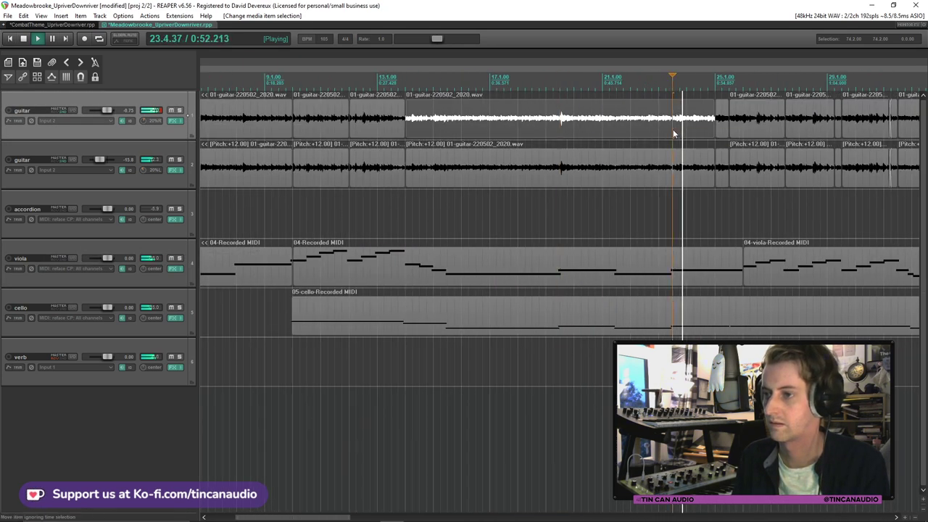
Split both guitar items at 23.3.00 and copy the short segments that run from there to bar 25
scroll(672, 133, up, 3)
click(558, 185)
key(space)
key(s)
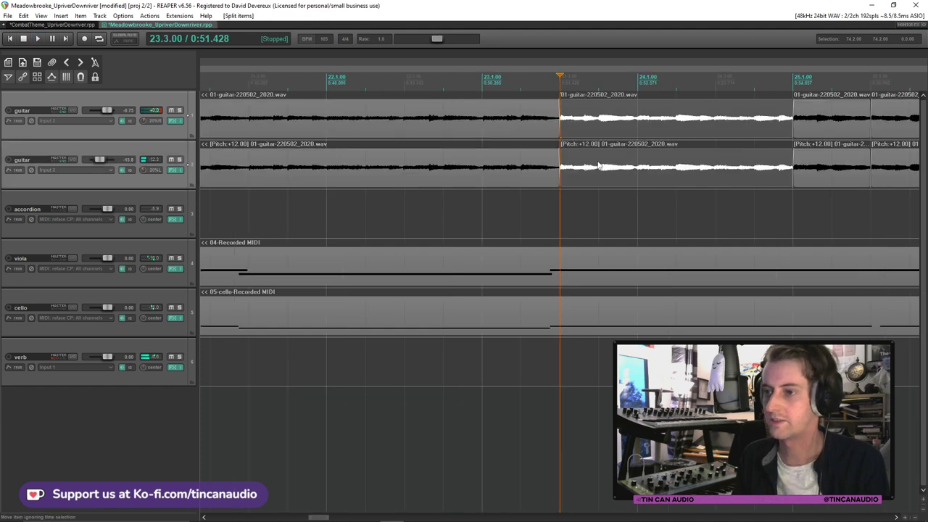
scroll(599, 166, down, 3)
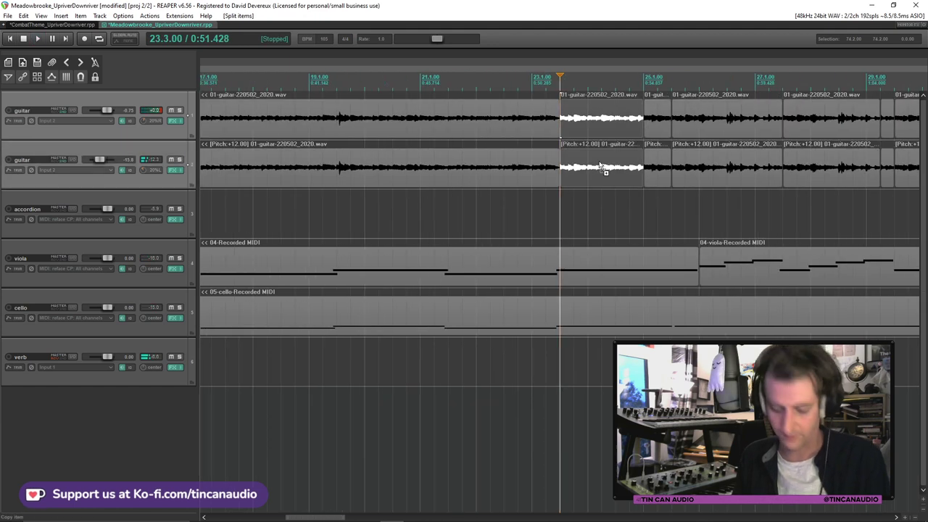
Split both guitar items at 19.3.00 and trim the start of the following pieces to 21.3.00
click(337, 123)
scroll(337, 123, up, 3)
key(space)
ctrl+click(572, 163)
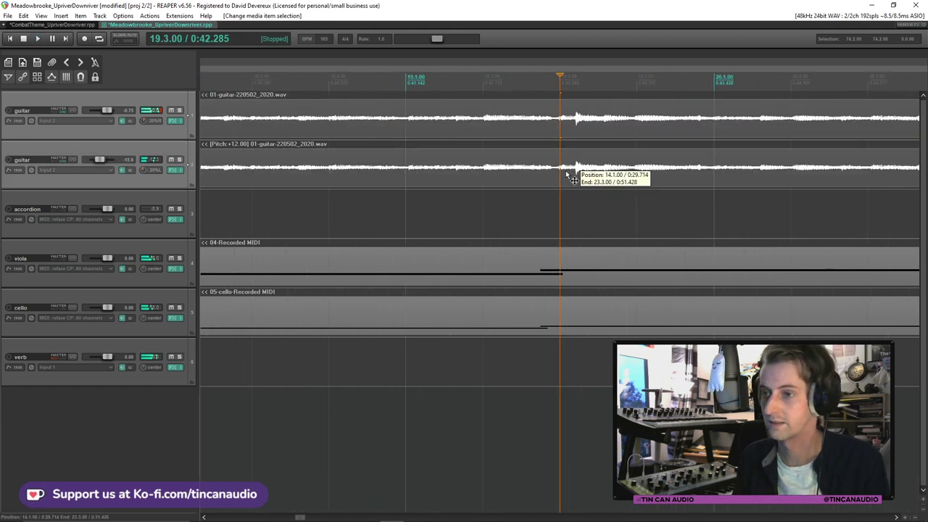
scroll(572, 160, down, 3)
key(s)
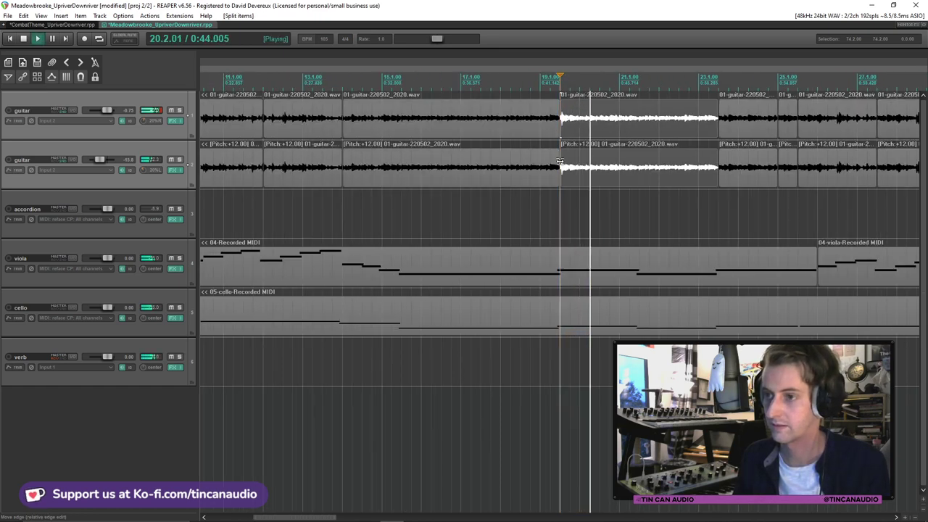
drag(561, 161, 638, 168)
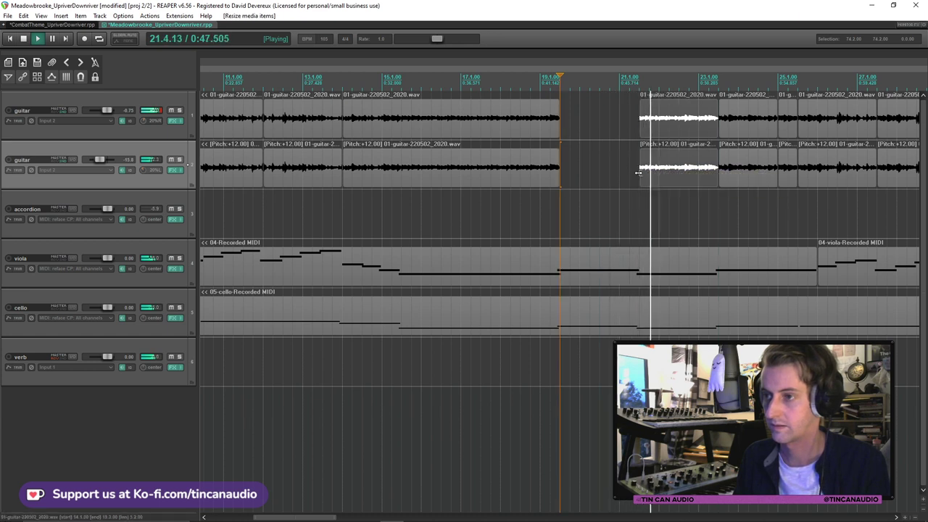
Paste the copied guitar segments into the gap at 19.3.00 on both guitar tracks
click(722, 126)
ctrl+click(743, 167)
click(564, 130)
key(space)
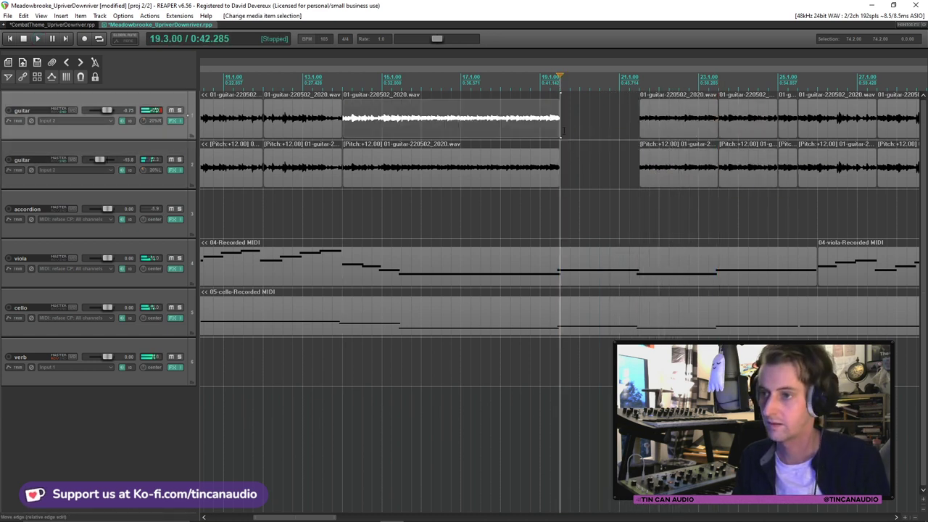
key(ctrl+v)
Extend the ends of the pasted segments to 21.3.00 on both guitar tracks and save the project
click(551, 122)
key(space)
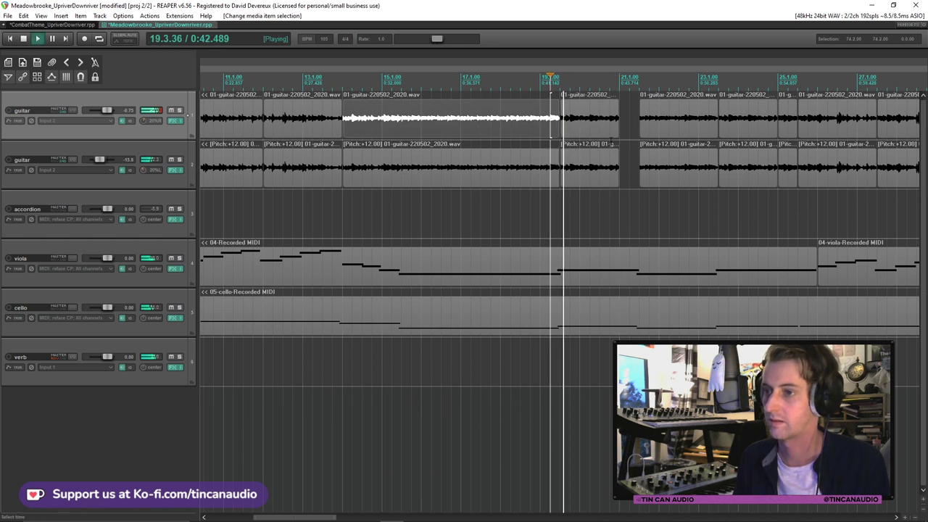
drag(616, 123, 637, 127)
drag(619, 174, 638, 174)
click(647, 173)
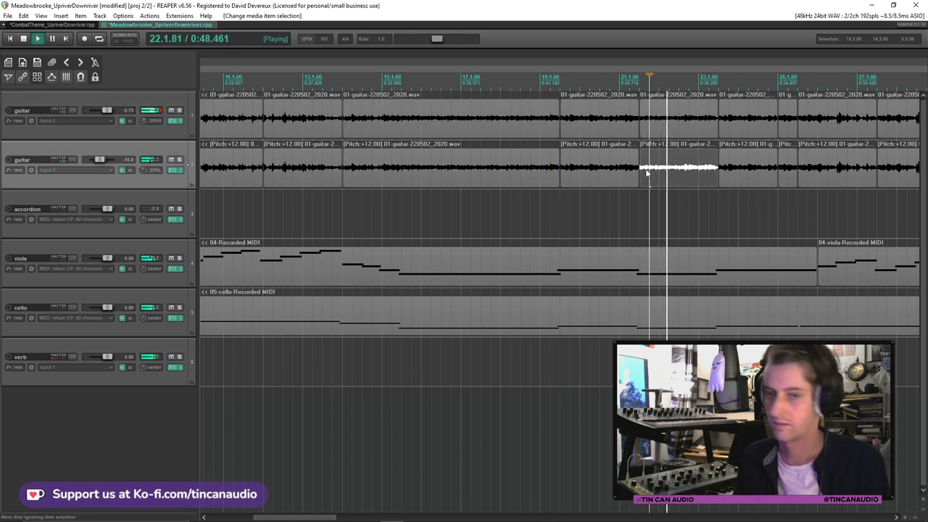
scroll(645, 174, down, 2)
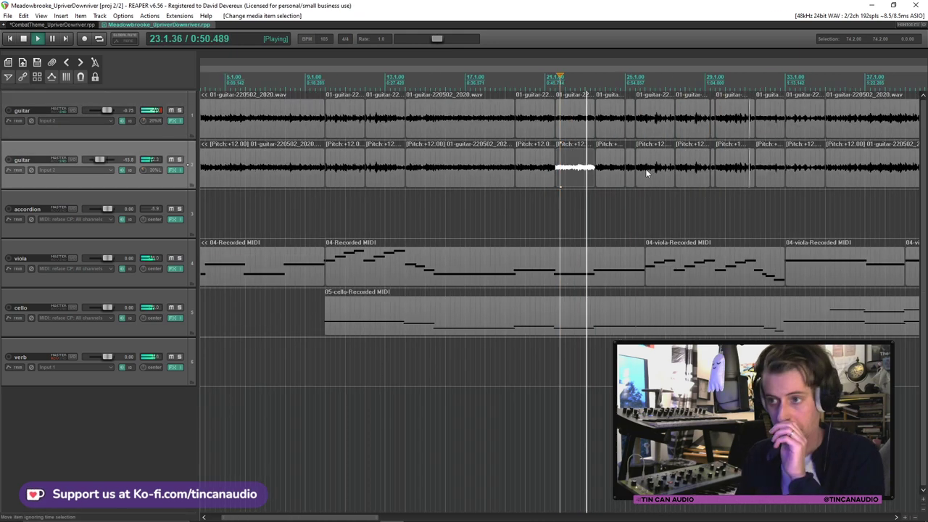
Play the guitar parts from bar 23 through bar 28 to check the edits
scroll(643, 170, down, 3)
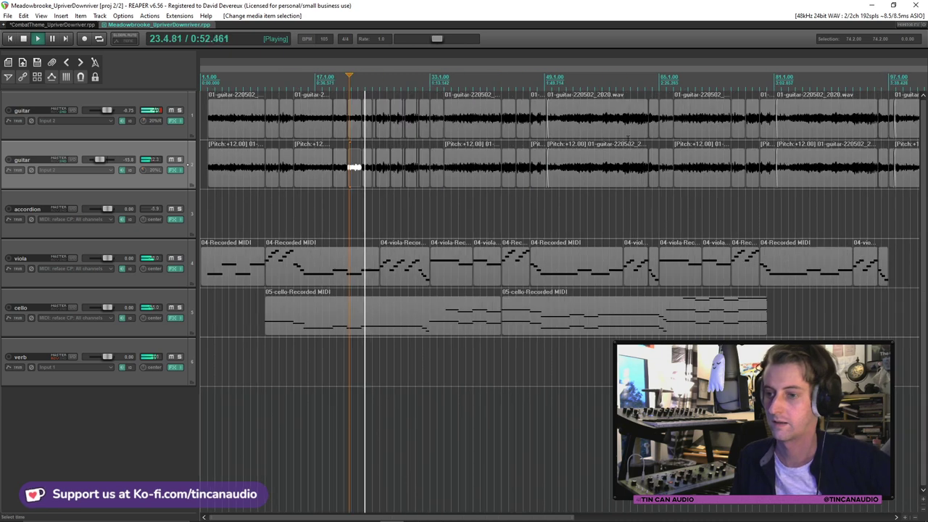
scroll(599, 167, down, 1)
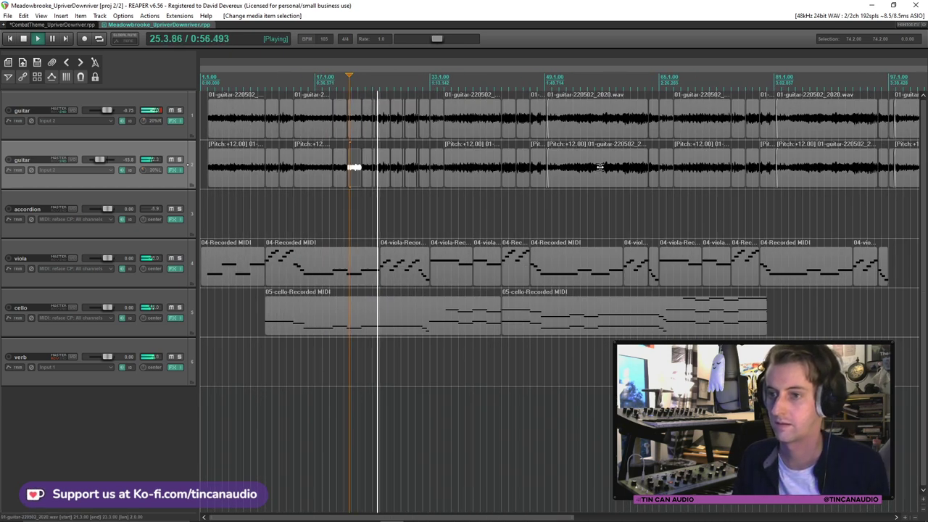
scroll(600, 166, up, 2)
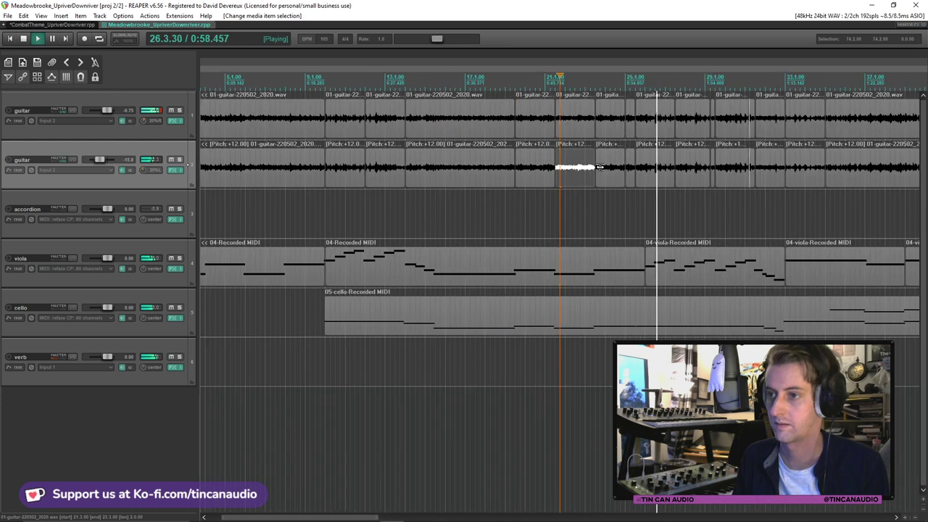
scroll(599, 167, down, 2)
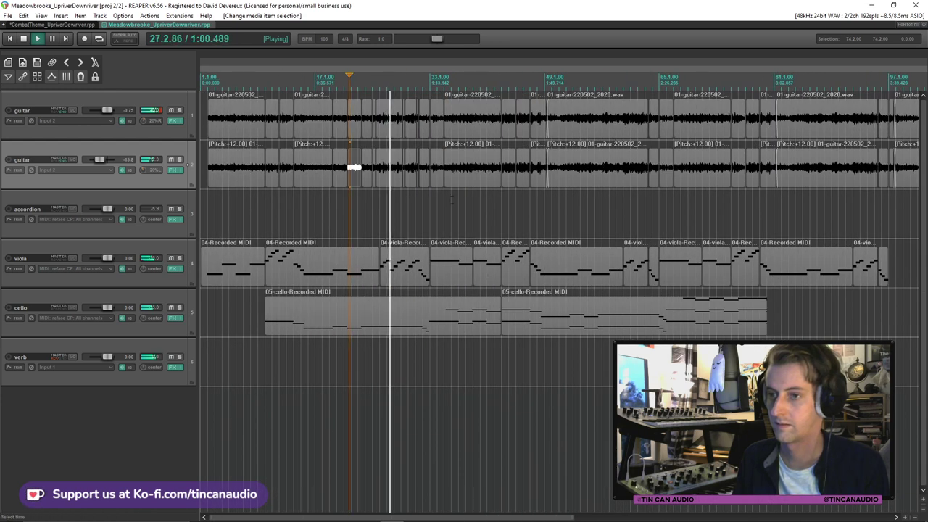
click(399, 125)
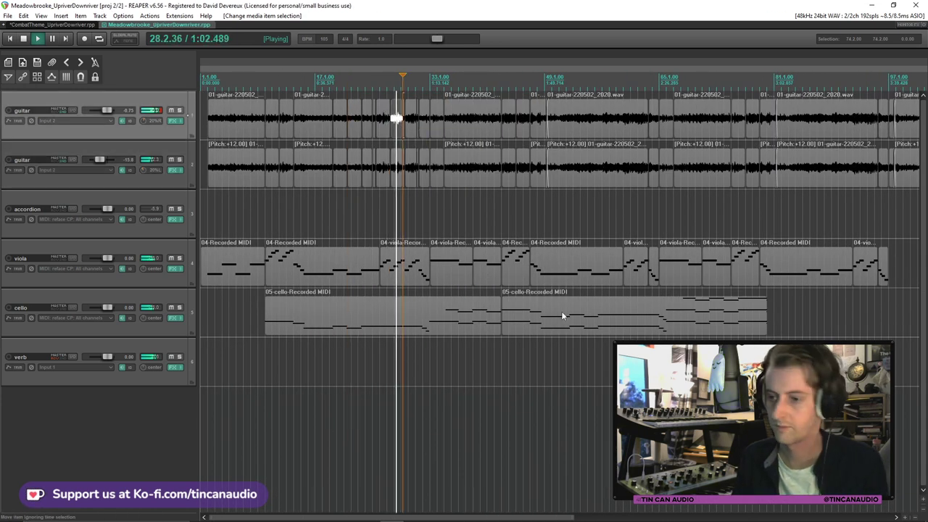
Play the second cello item from several points between bars 44 and 54 to review its part
scroll(599, 311, up, 2)
click(640, 314)
scroll(643, 315, up, 4)
scroll(642, 315, down, 5)
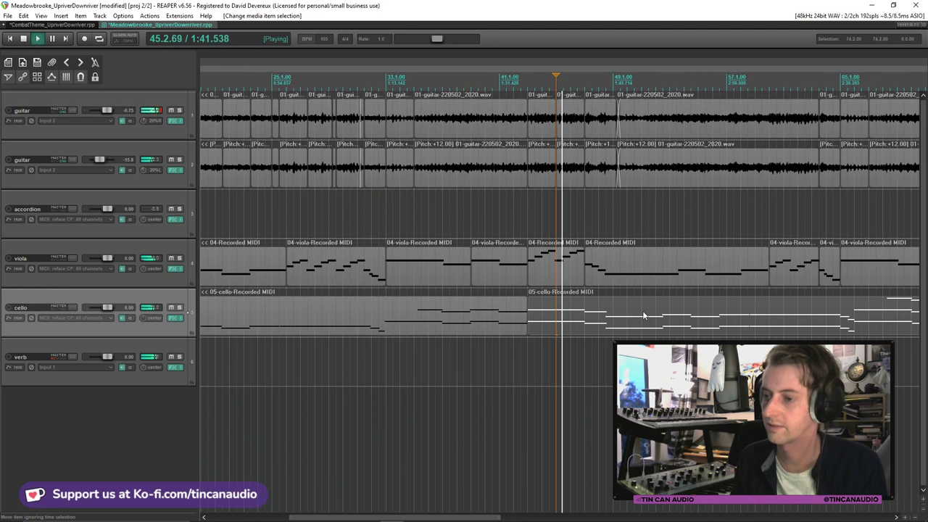
key(space)
scroll(681, 315, up, 3)
scroll(681, 314, down, 2)
key(space)
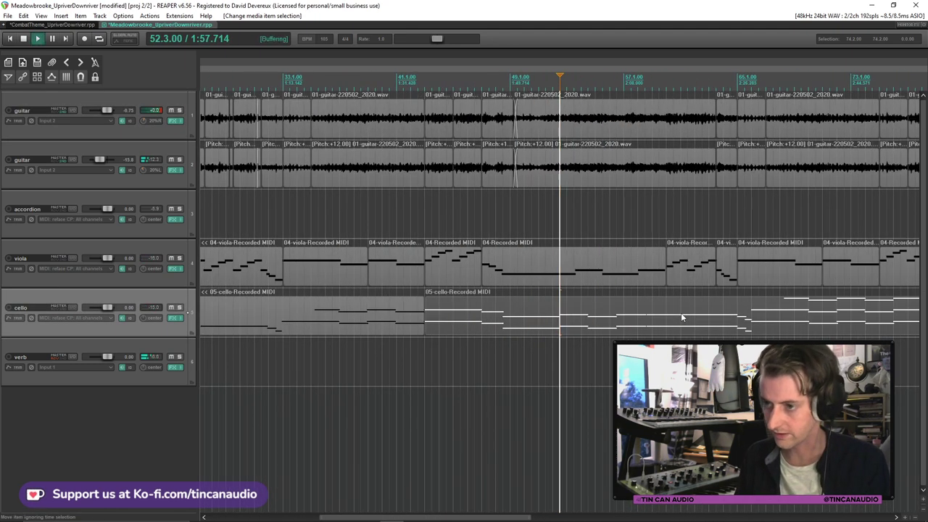
scroll(681, 313, down, 1)
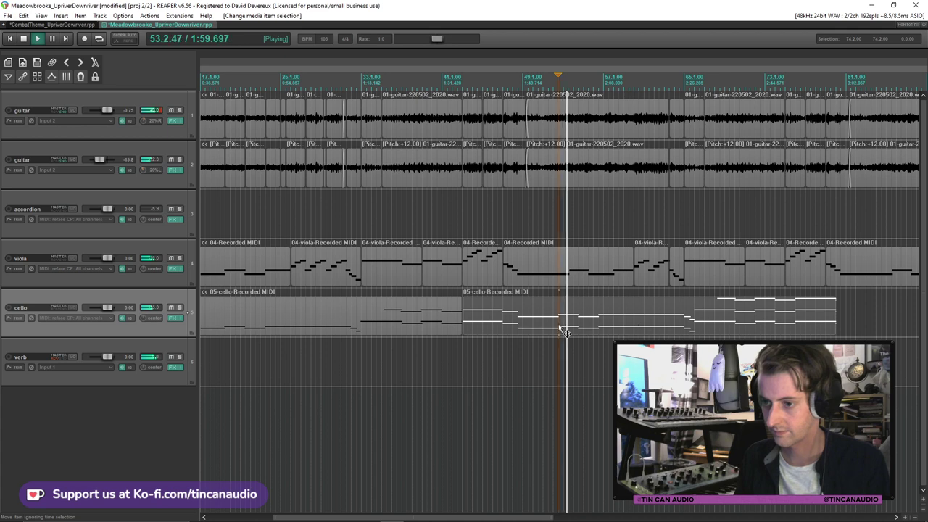
scroll(565, 329, up, 2)
scroll(529, 321, down, 2)
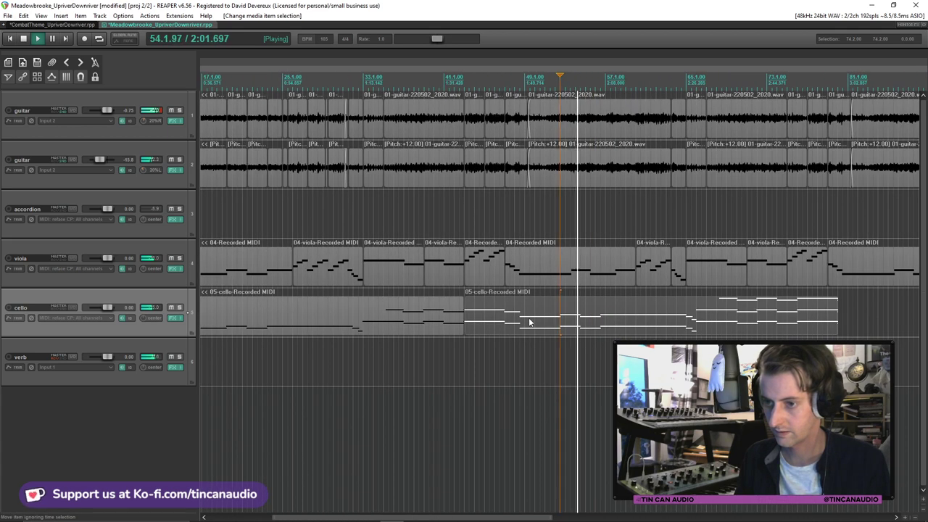
scroll(529, 318, down, 3)
scroll(528, 318, up, 2)
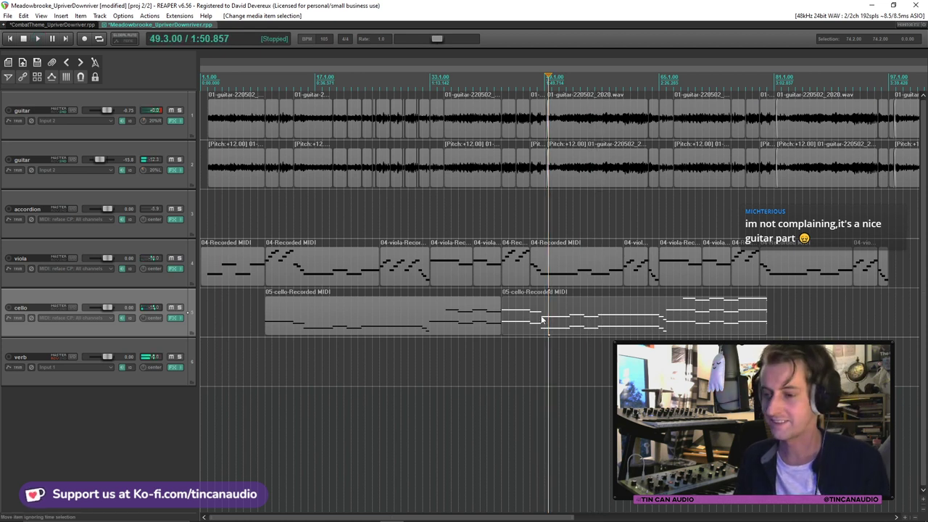
Delete the second cello item, which starts at bar 43, and select the remaining cello item
click(541, 319)
key(Delete)
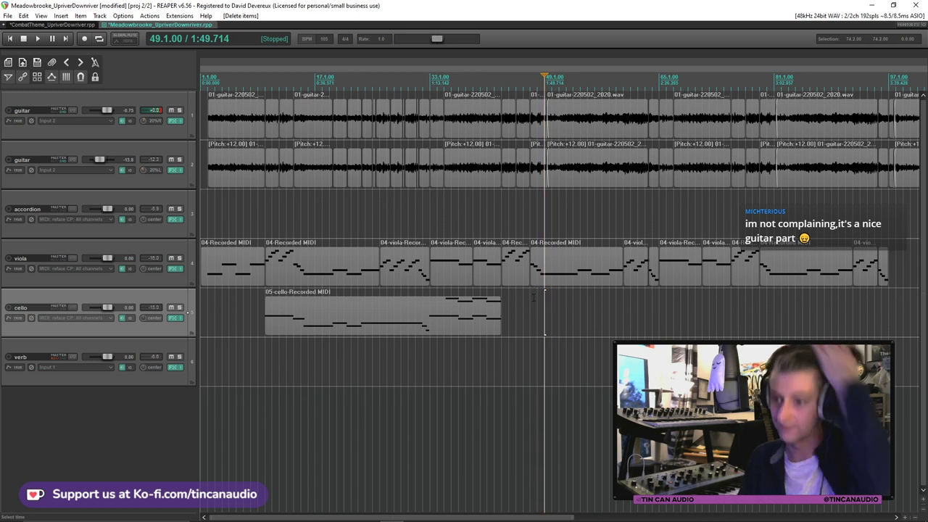
click(475, 313)
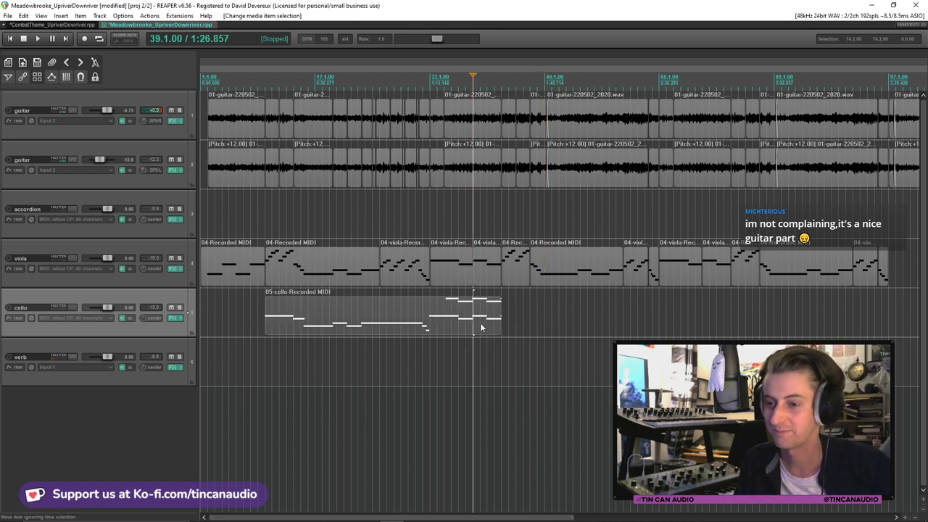
Play from bar 40, extend the end of the cello item to bar 53, and save the project
click(480, 275)
key(ctrl+s)
key(space)
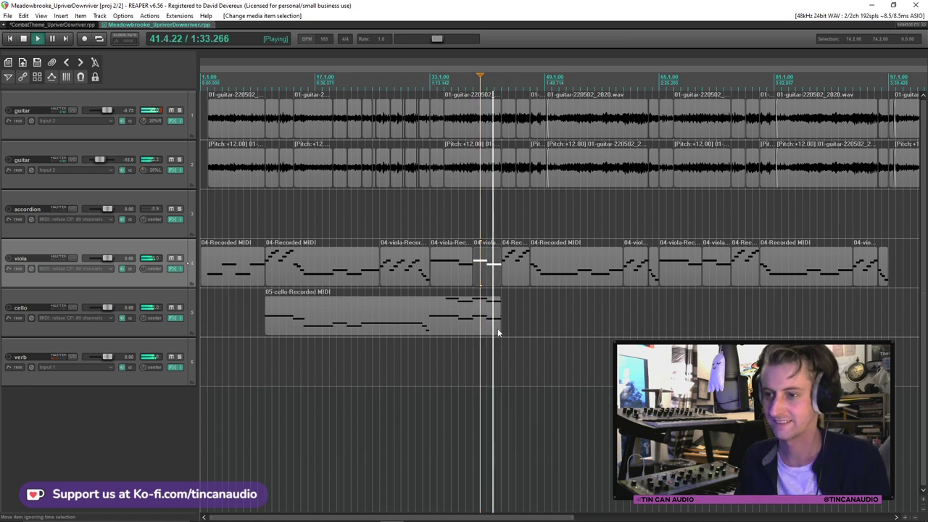
drag(499, 327, 622, 321)
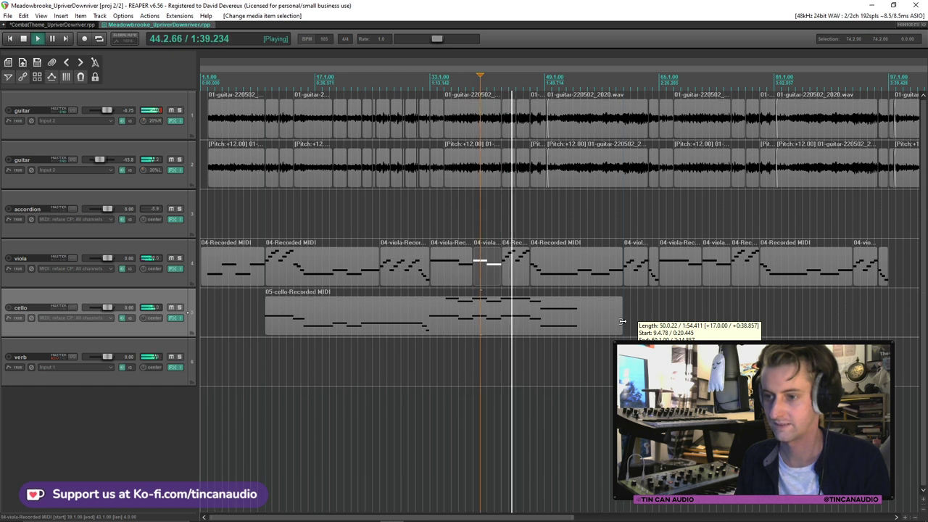
drag(622, 321, 571, 335)
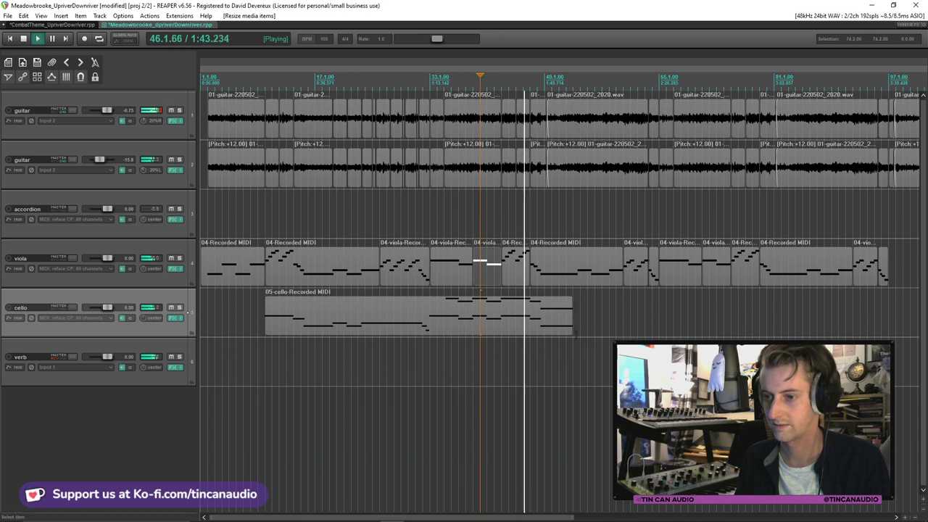
click(333, 334)
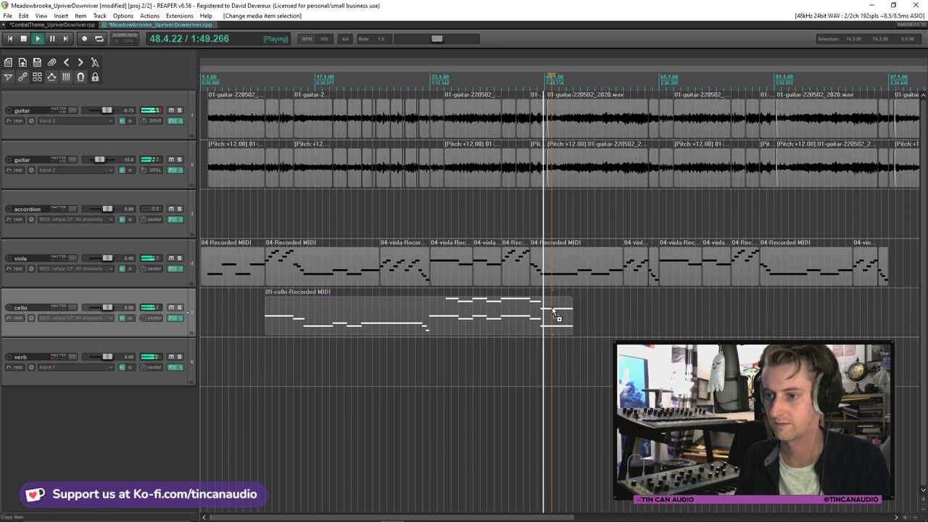
key(ctrl+s)
Save the project and extend the end of the cello item to 53.3.00
scroll(552, 280, up, 2)
scroll(540, 215, up, 2)
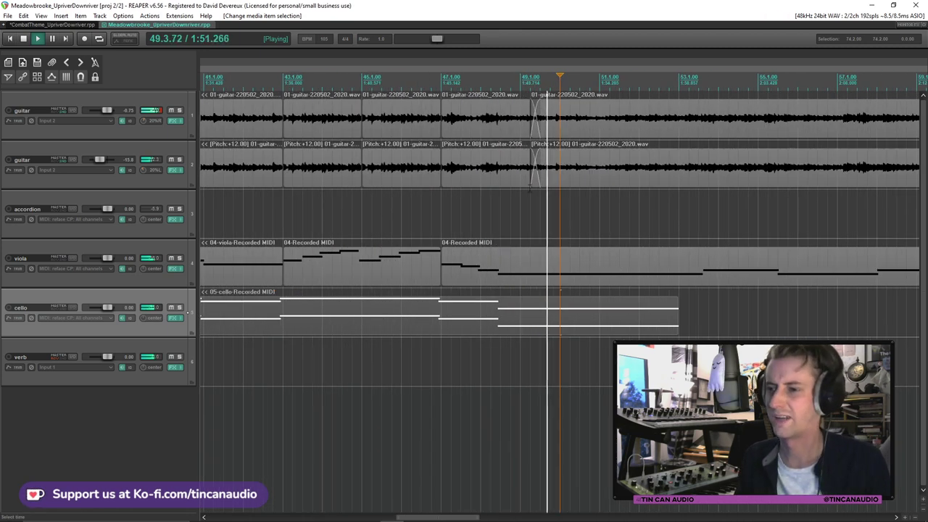
scroll(526, 170, down, 2)
click(556, 171)
key(ctrl+s)
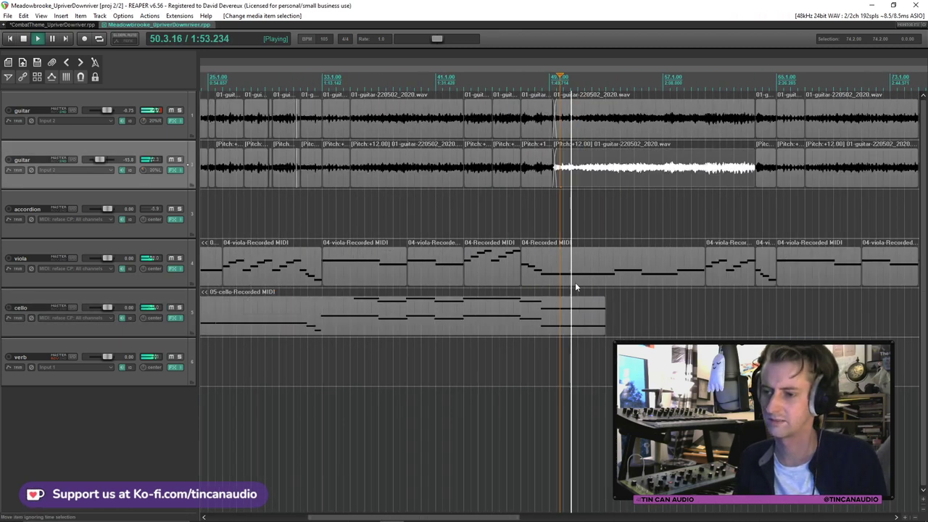
drag(605, 323, 612, 324)
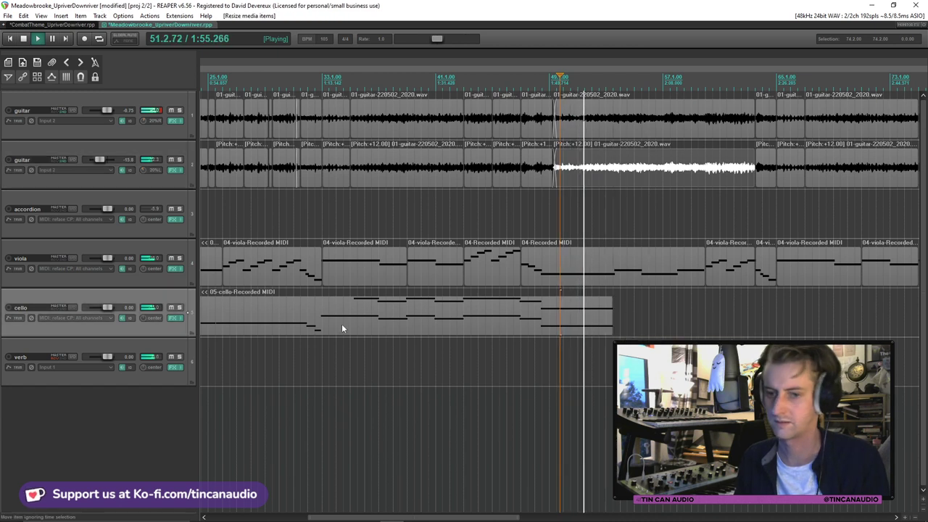
Add a new track directly below the cello track, move the cello item onto it, and stop playback
key(ctrl+t)
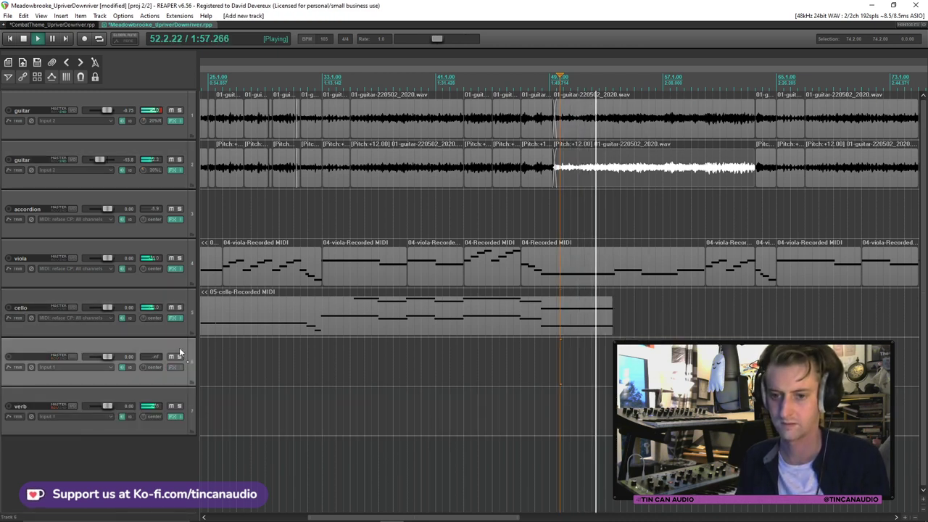
drag(311, 319, 315, 369)
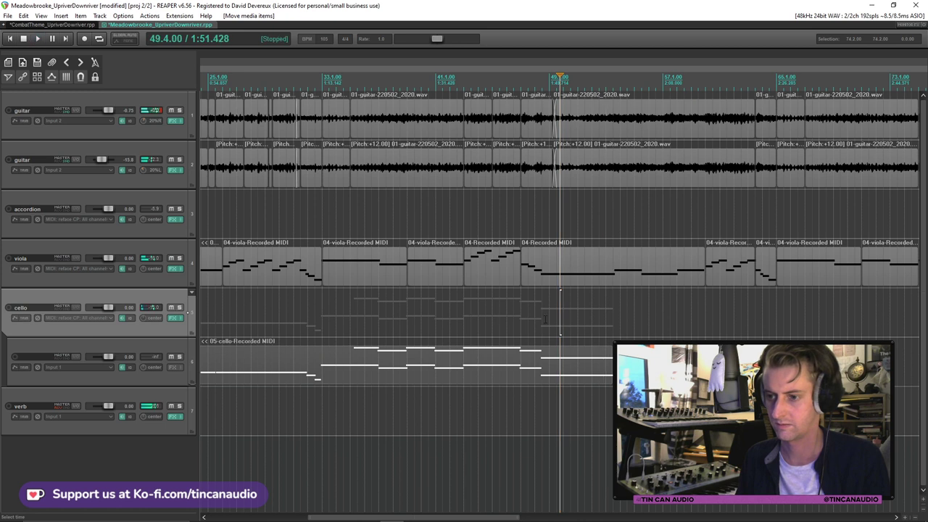
key(space)
Arm the cello track, record a new MIDI part from 50.1.00 to about bar 101, and keep the recorded take
click(470, 312)
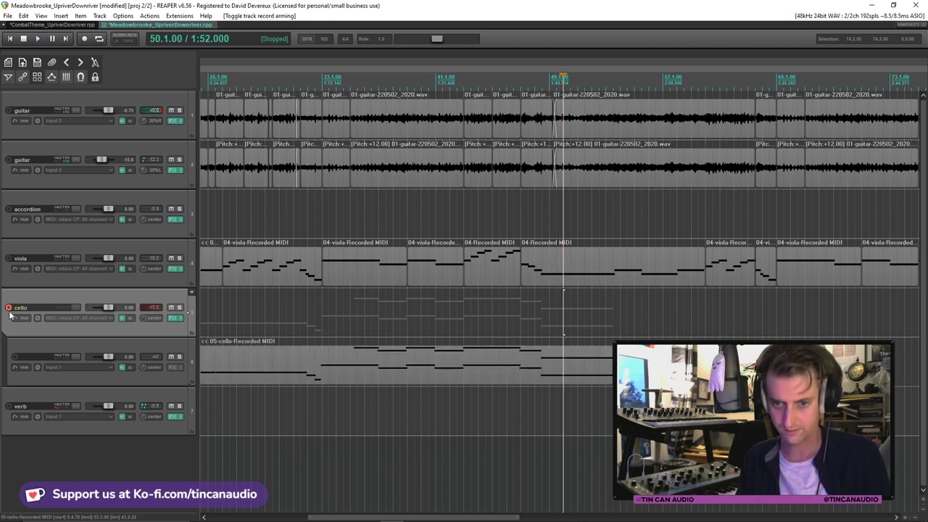
key(ctrl+r)
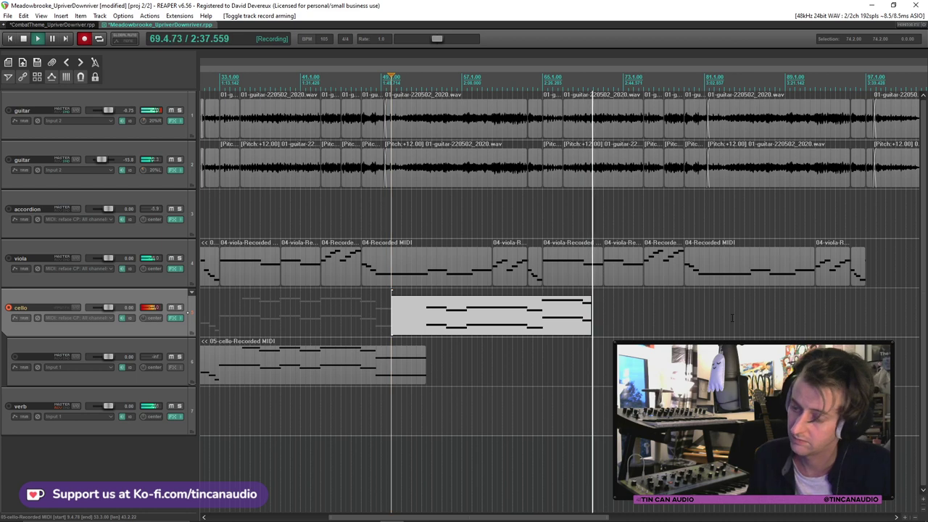
scroll(732, 317, down, 5)
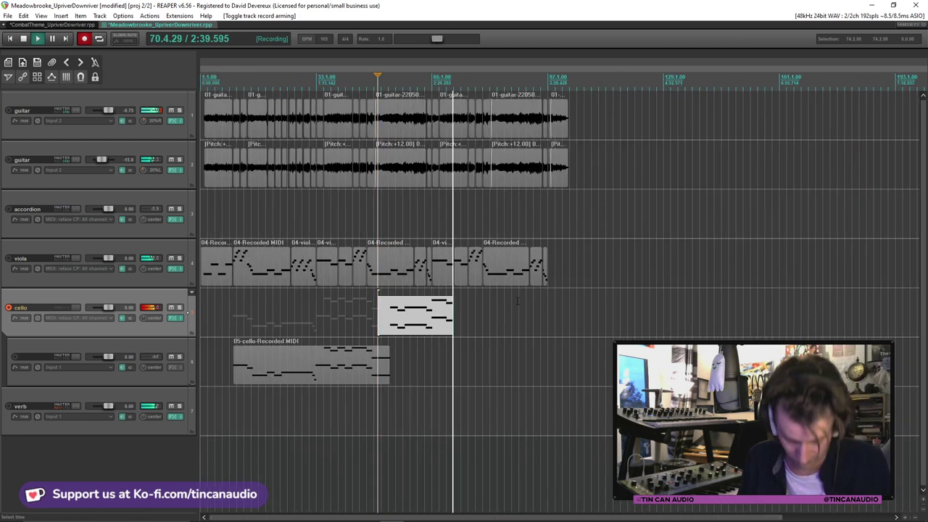
scroll(470, 312, up, 2)
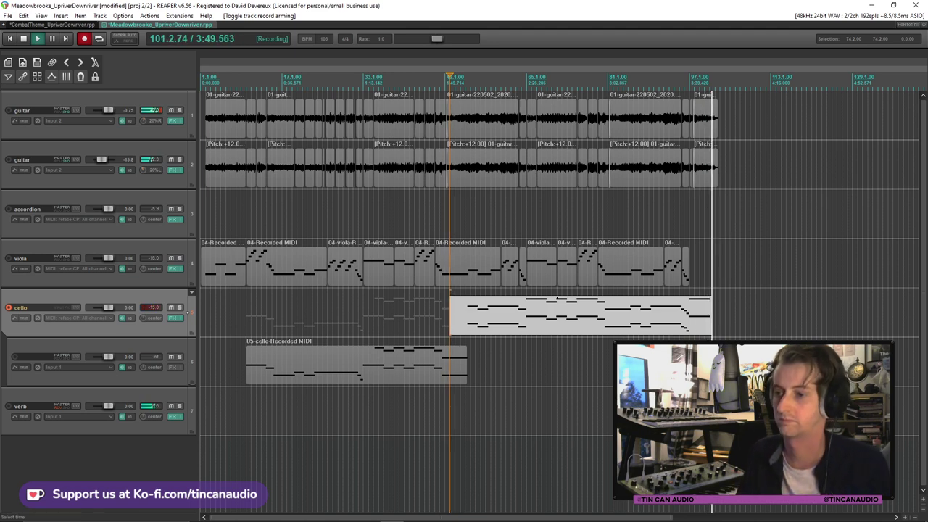
key(space)
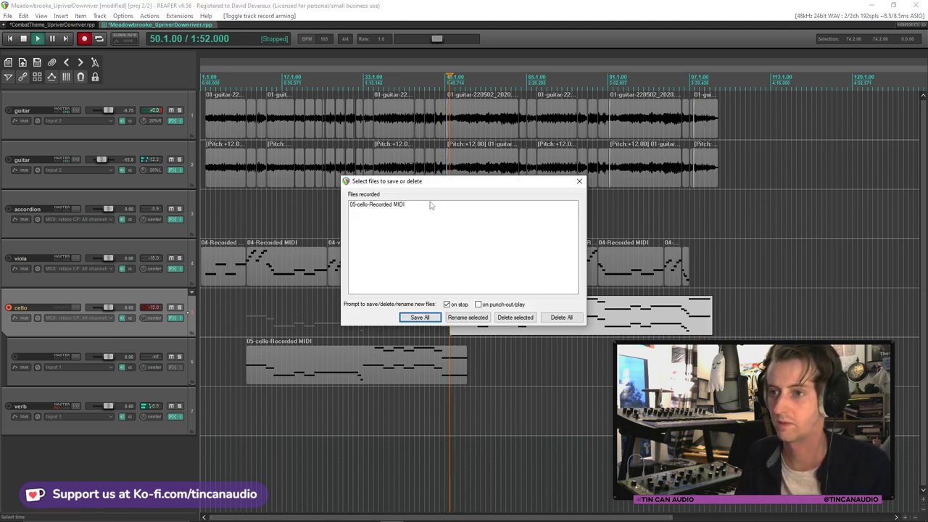
click(420, 318)
Play from bar 43 and copy the two-bar segments starting there on both guitar tracks
click(420, 123)
key(space)
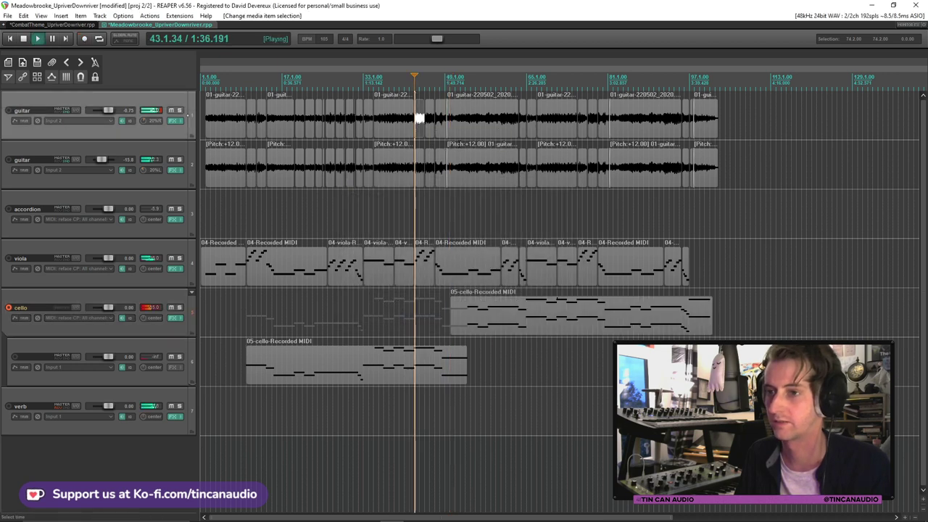
scroll(530, 129, up, 4)
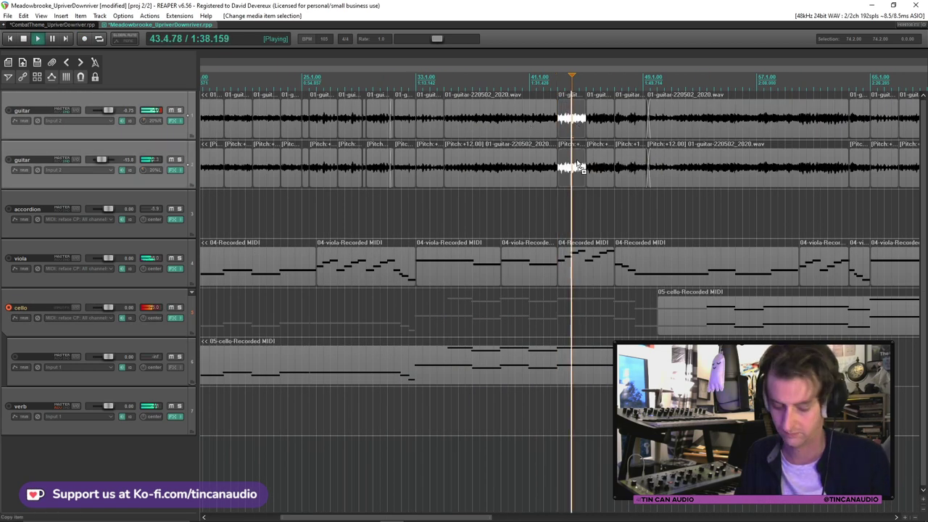
scroll(693, 170, down, 3)
scroll(693, 169, down, 3)
scroll(638, 145, up, 2)
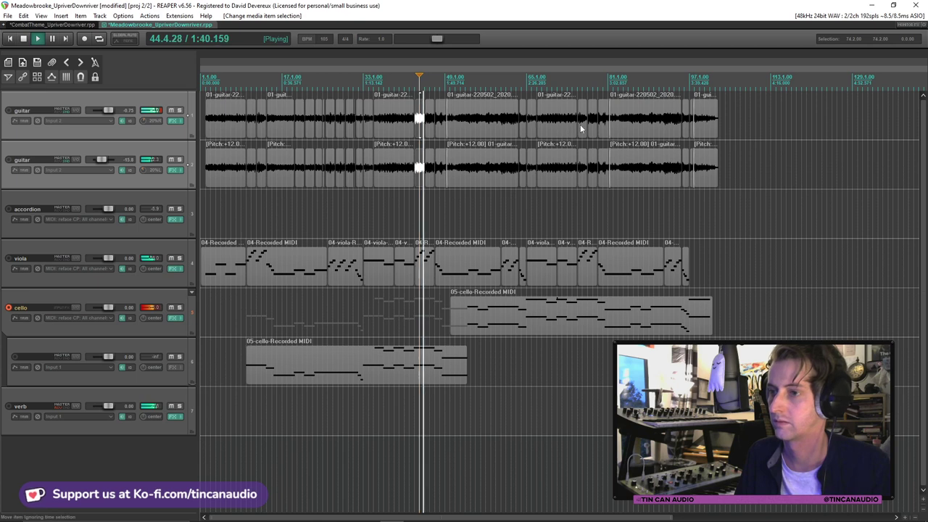
Play the segments starting at bars 77 and 75 on both guitar tracks to compare them
click(589, 130)
key(space)
scroll(589, 131, up, 3)
key(space)
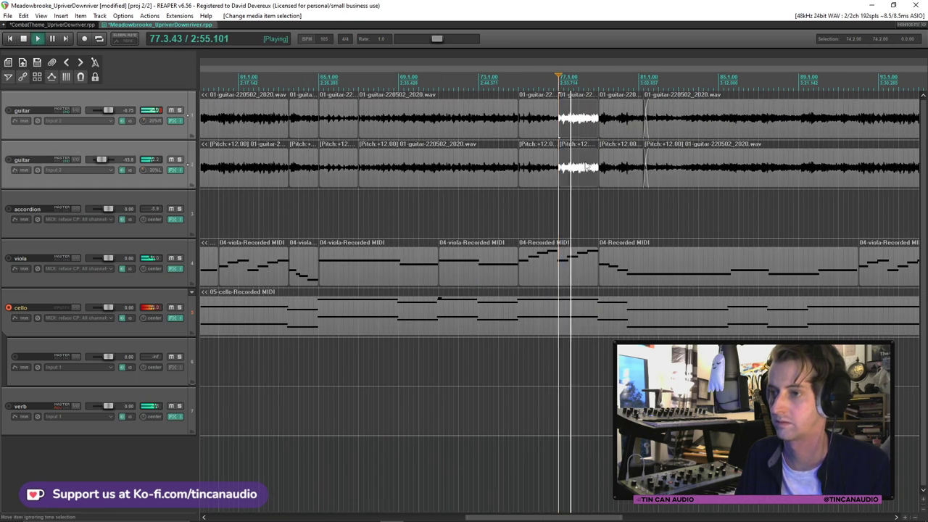
click(523, 123)
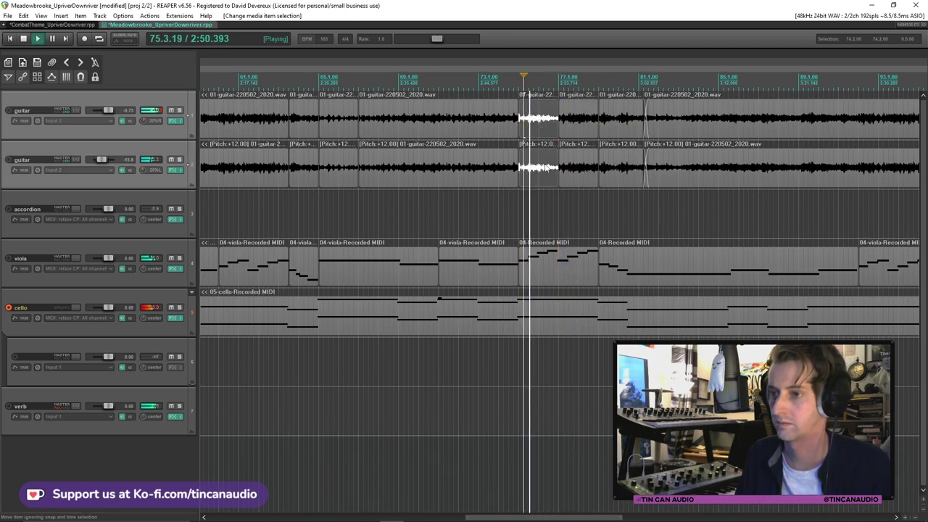
Try to replace the segments at bar 75 on both guitar tracks, undo the replacement, and play from 74.2.00
click(513, 121)
key(space)
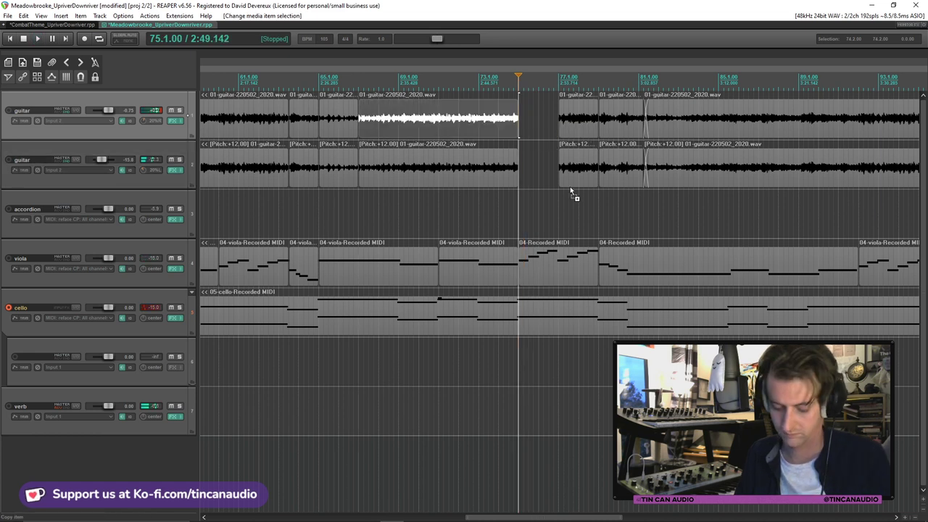
key(ctrl+v)
key(ctrl+z)
key(space)
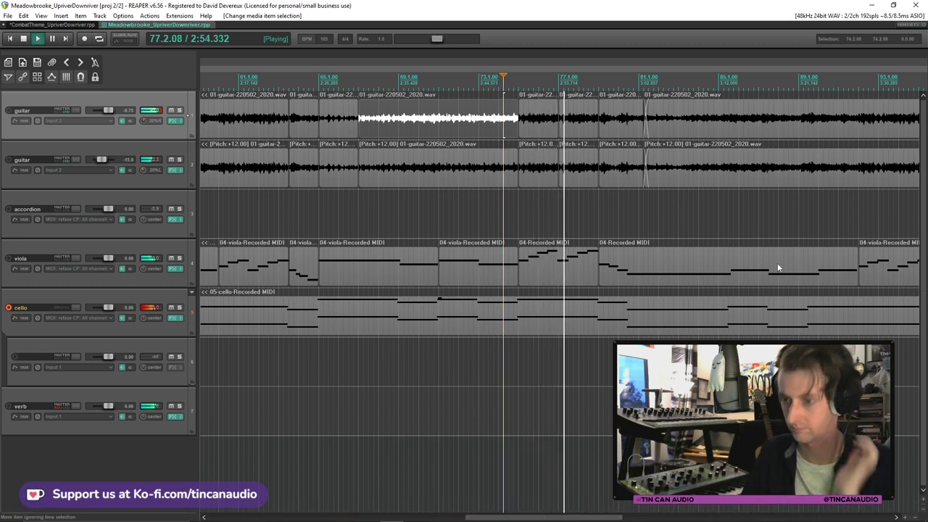
key(space)
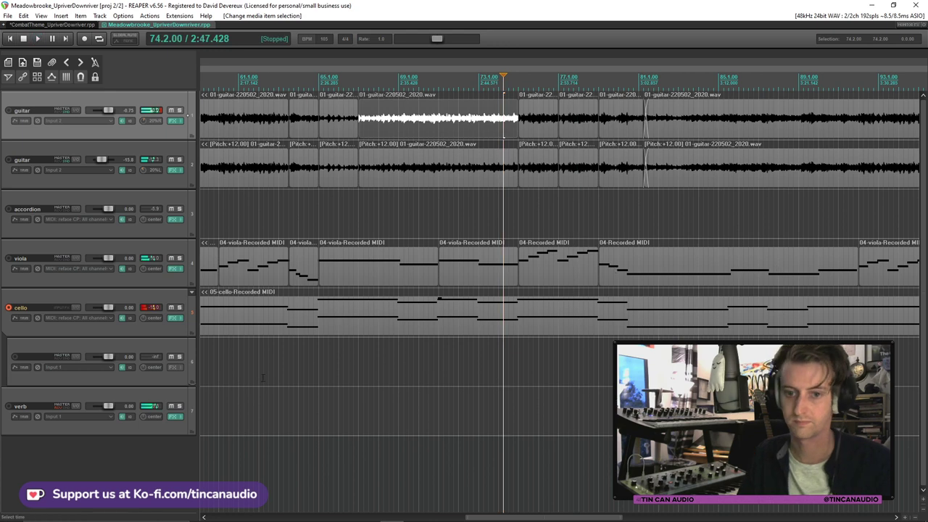
Trim the new cello item's start to 53.3.00, move the earlier cello item back onto the cello track, and play from bar 51
scroll(466, 319, down, 8)
drag(450, 319, 468, 319)
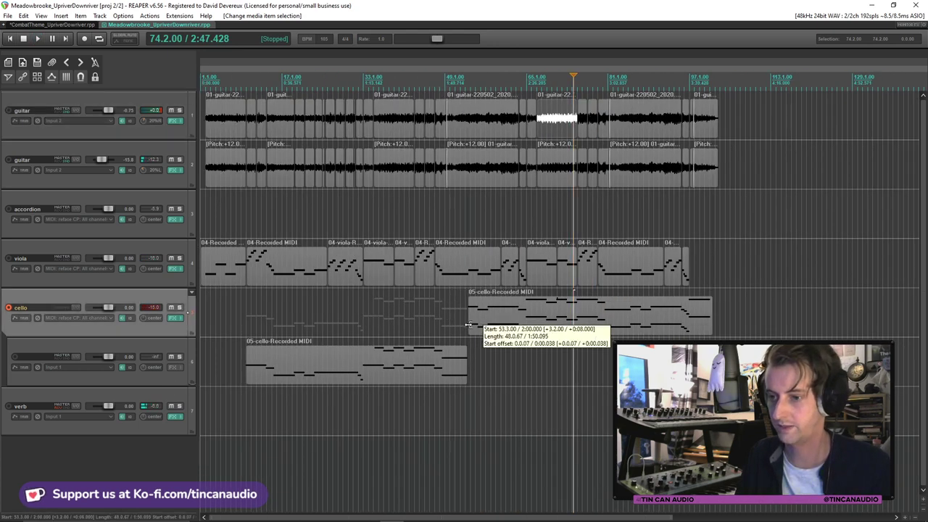
drag(434, 351, 455, 324)
click(454, 323)
key(space)
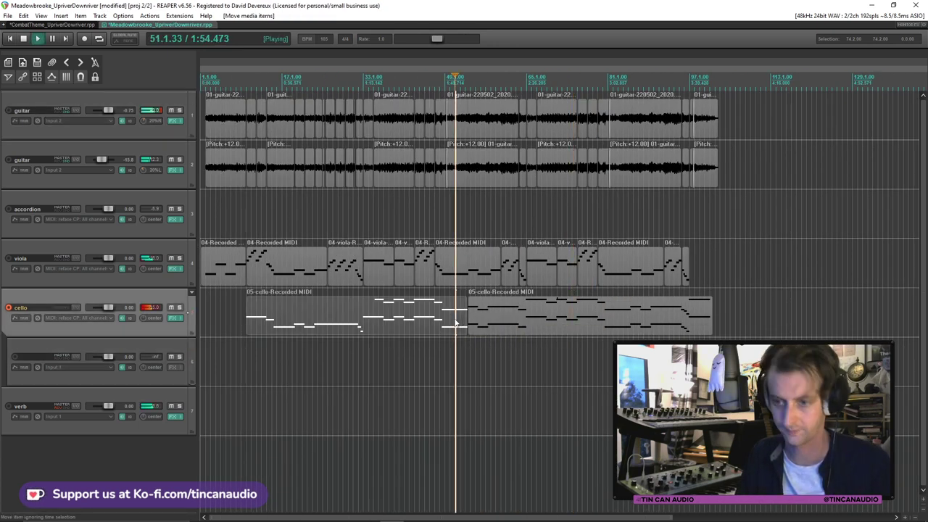
Delete the empty track below the cello track, stop playback, and disarm the cello track
click(119, 345)
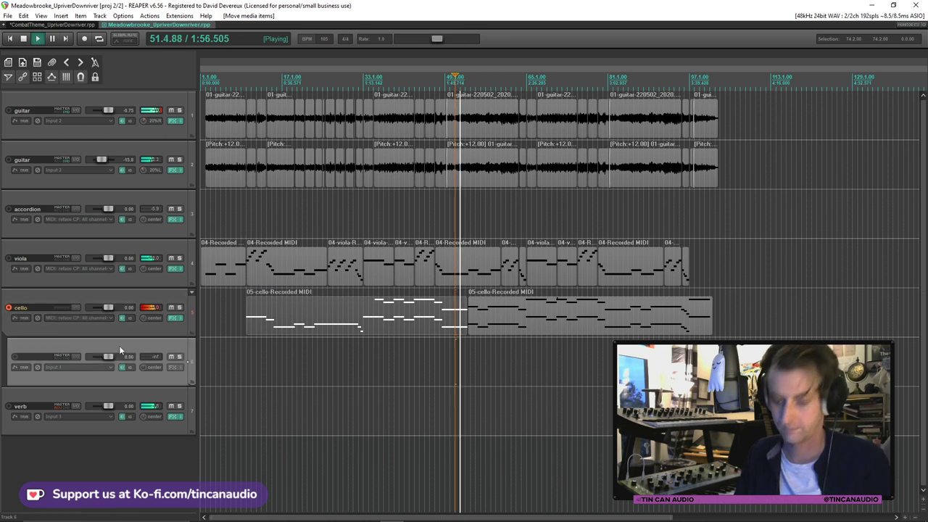
key(Delete)
key(space)
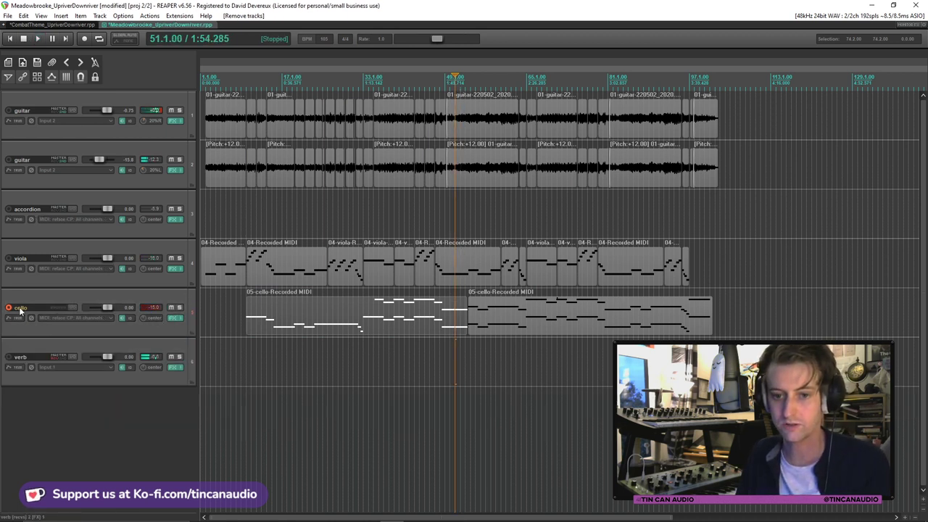
Add a new track below the cello track and load the VST3i LABS (Spitfire Audio) instrument on it
key(ctrl+t)
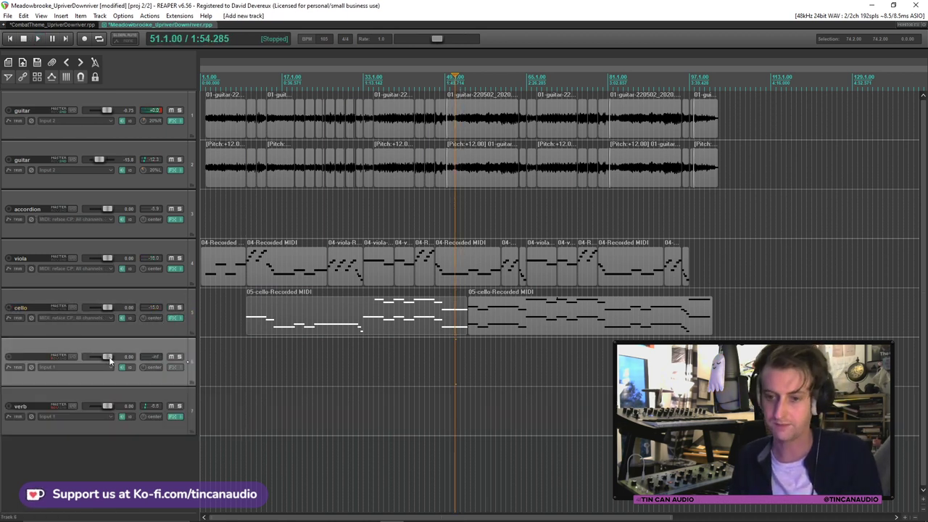
click(174, 366)
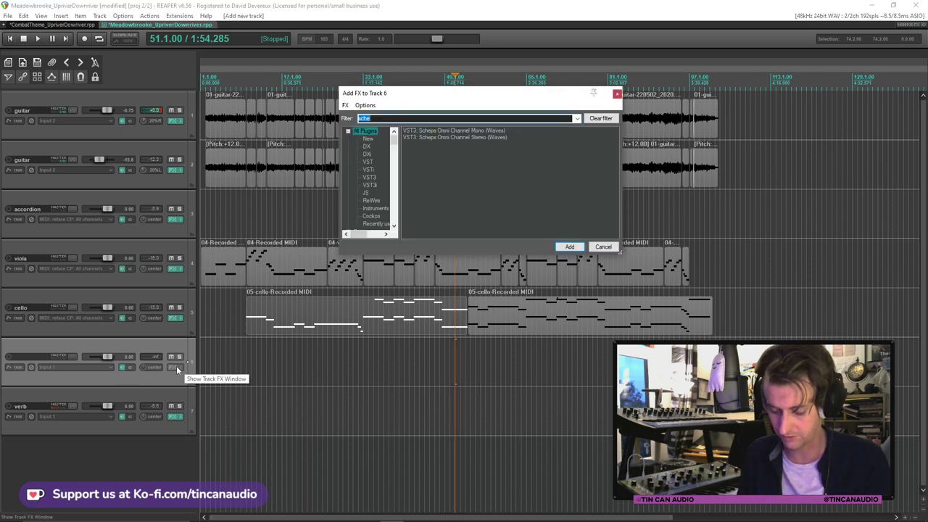
text(labs)
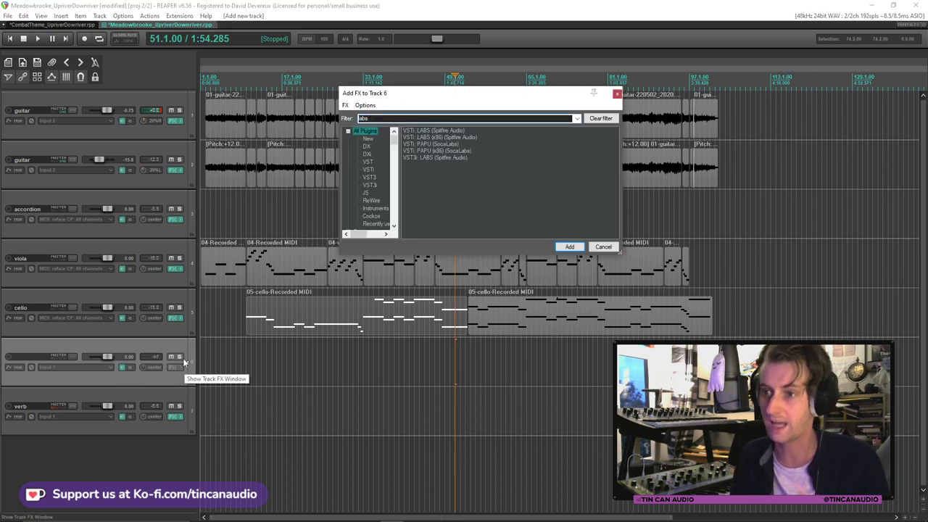
double_click(445, 156)
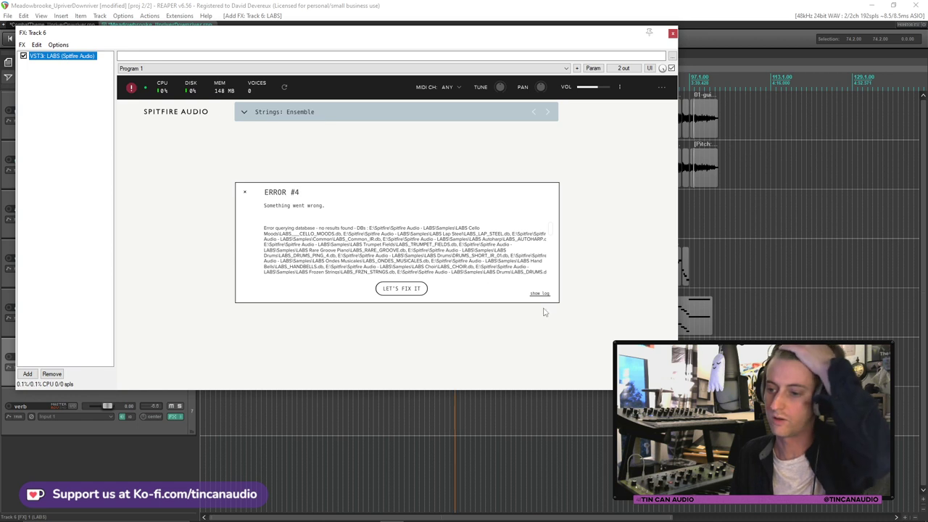
Browse the LABS string presets, load Cello Moods: C Wistfulness, and close the track's FX window
click(247, 116)
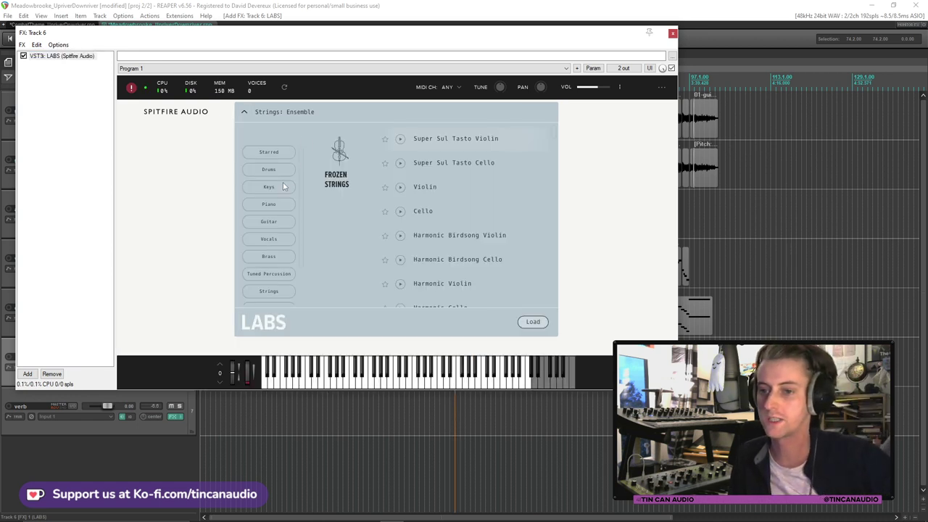
scroll(431, 180, down, 15)
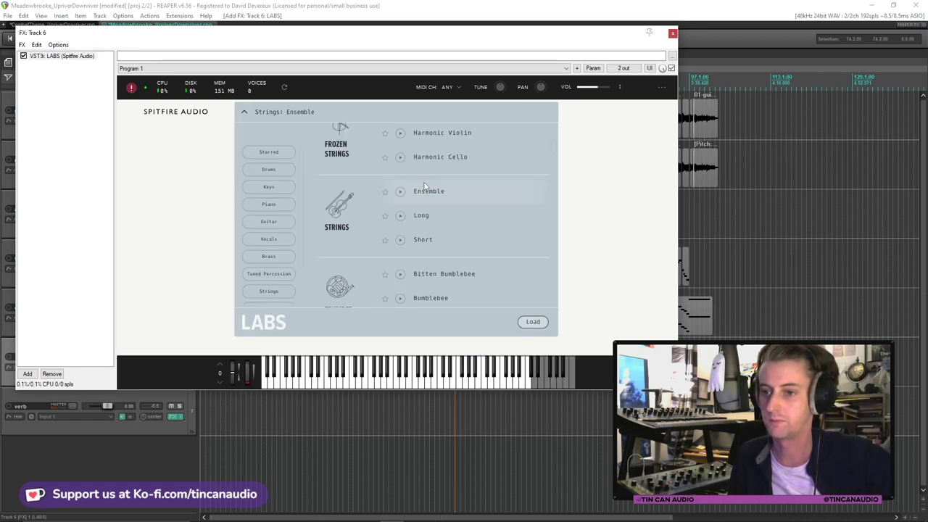
scroll(425, 186, down, 10)
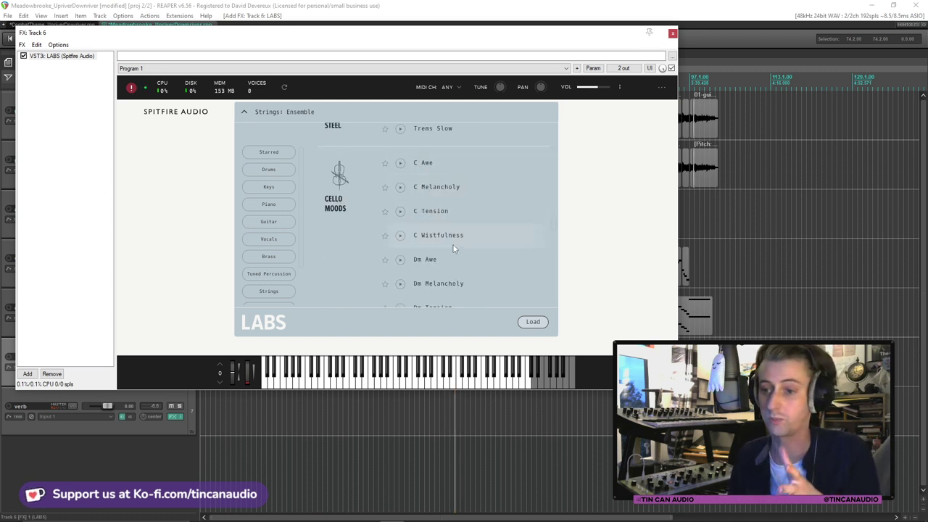
scroll(453, 246, down, 1)
scroll(452, 248, down, 3)
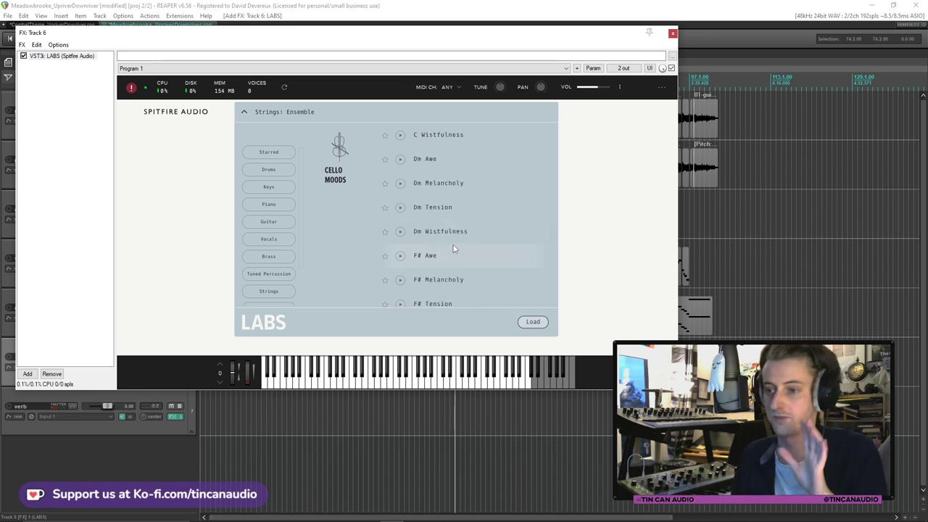
scroll(449, 234, down, 3)
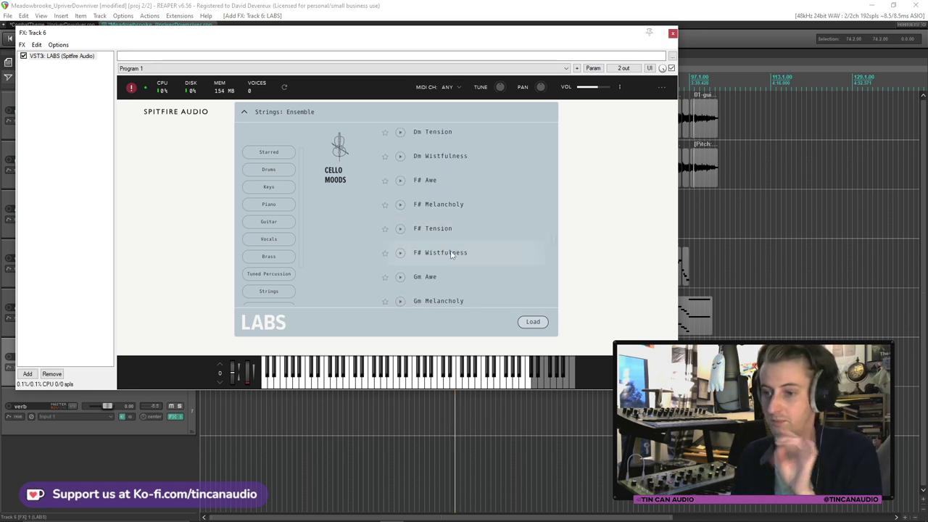
scroll(450, 239, up, 6)
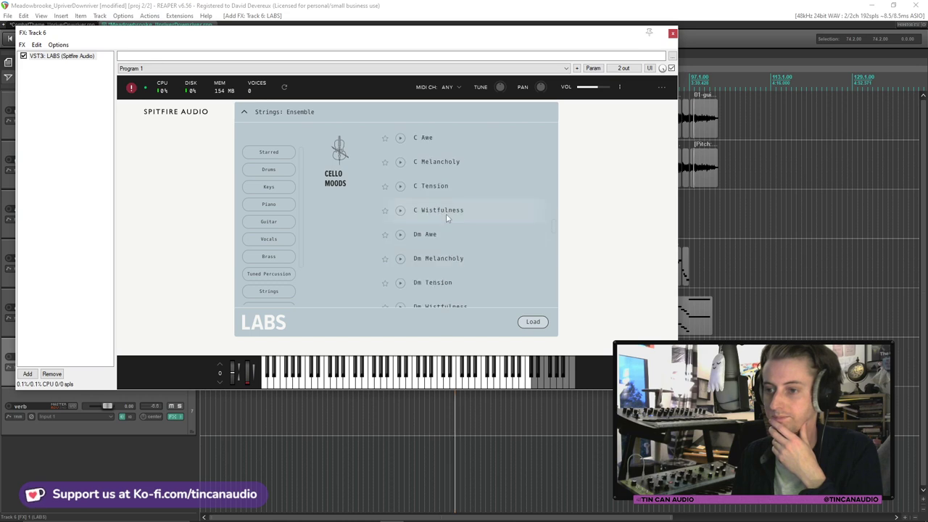
double_click(445, 213)
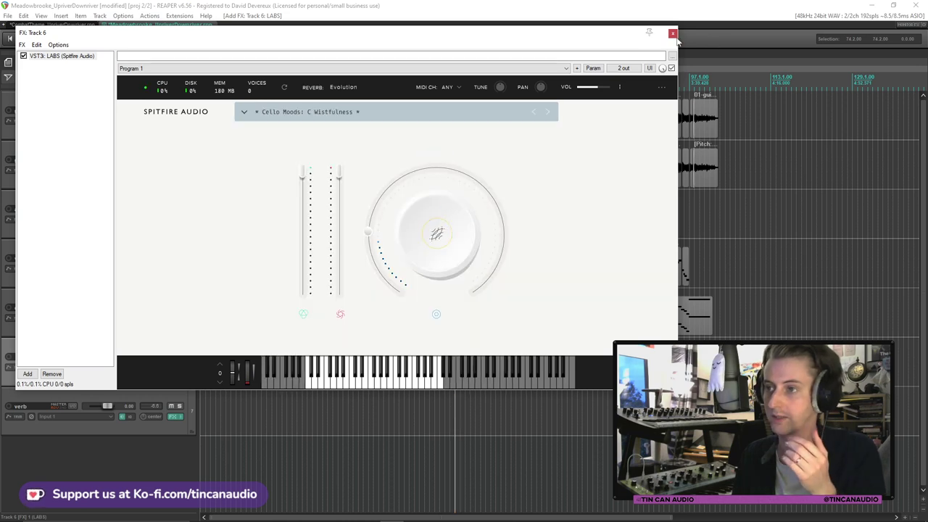
click(672, 33)
Paste copies of both cello MIDI items onto the new LABS track, starting around bar 10
click(317, 318)
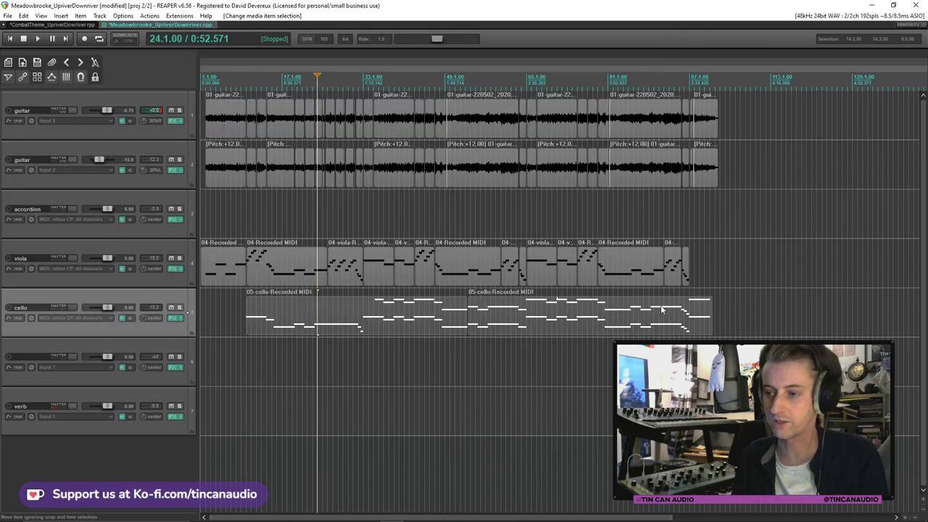
click(246, 355)
key(ctrl+v)
click(244, 328)
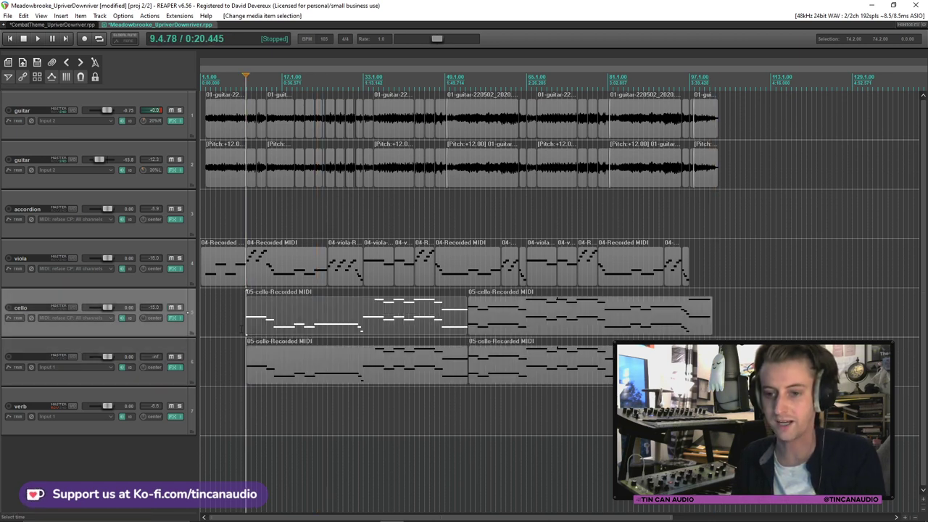
Solo the cello and LABS tracks, play them together from 9.4.78, and stop playback
click(179, 308)
click(179, 357)
key(space)
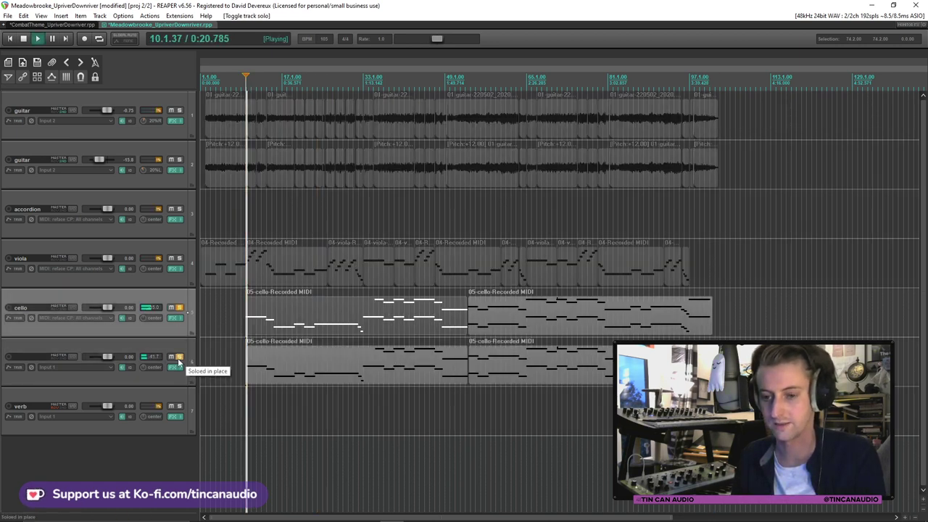
scroll(354, 380, up, 5)
scroll(354, 381, up, 3)
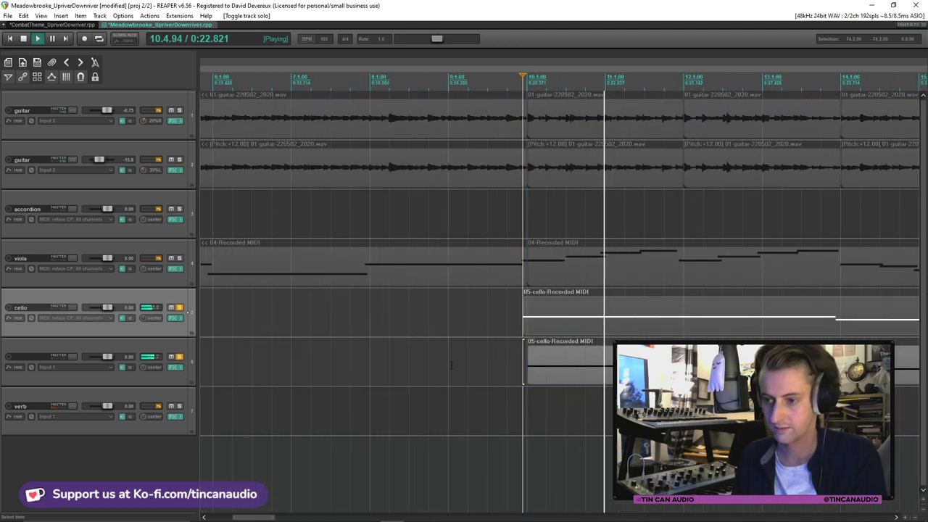
key(space)
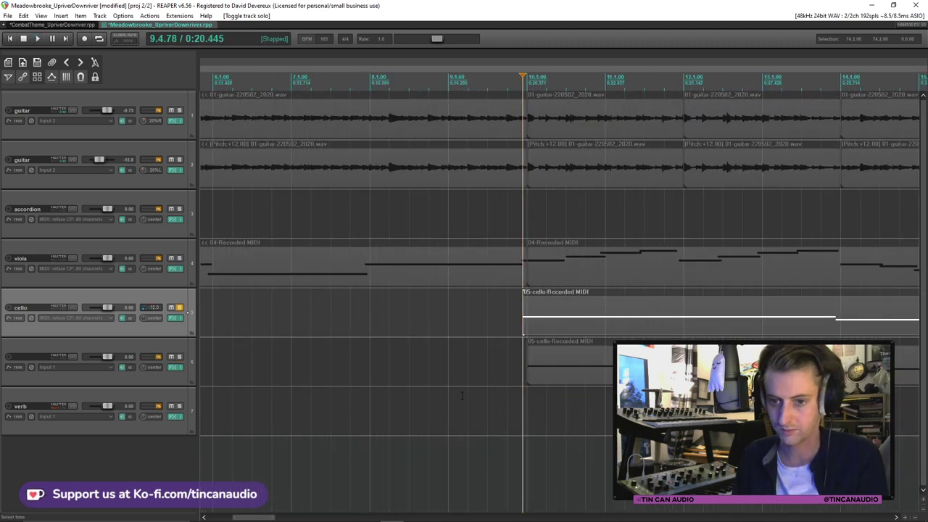
Shift the first pasted item slightly earlier to line up with the original cello item, and play both soloed tracks from there
click(540, 359)
scroll(473, 354, down, 10)
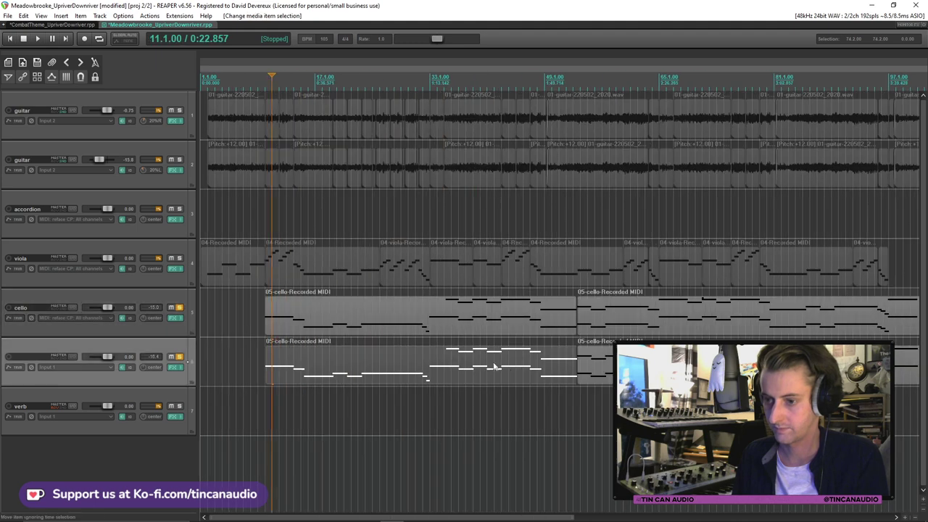
scroll(507, 372, up, 10)
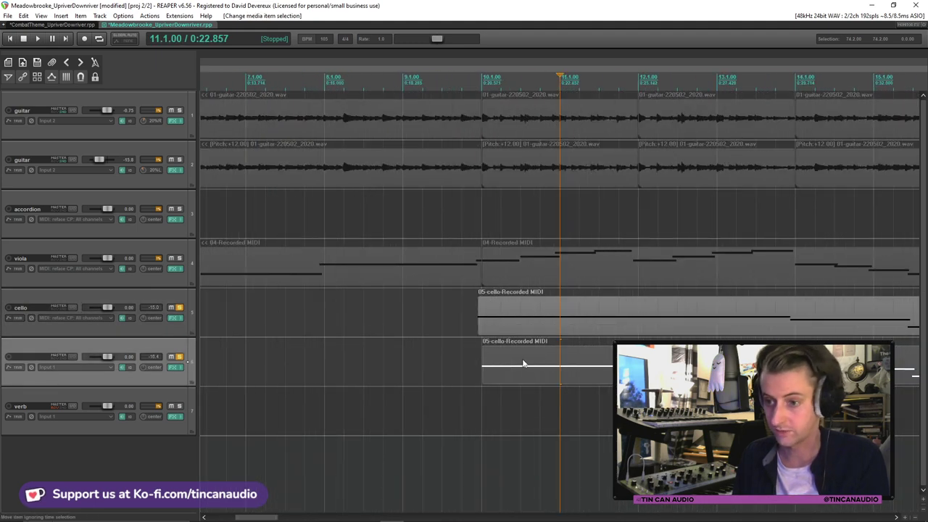
drag(508, 371, 506, 371)
key(space)
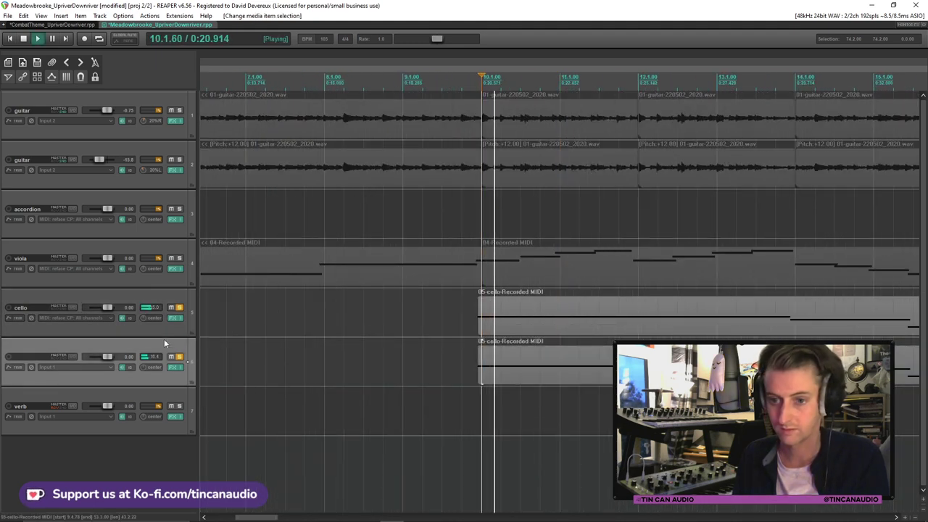
click(179, 355)
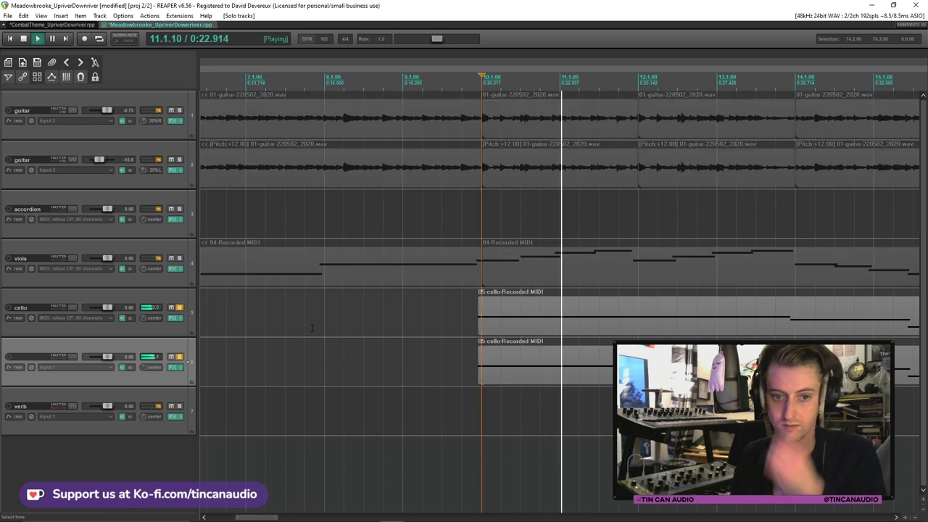
scroll(500, 330, down, 3)
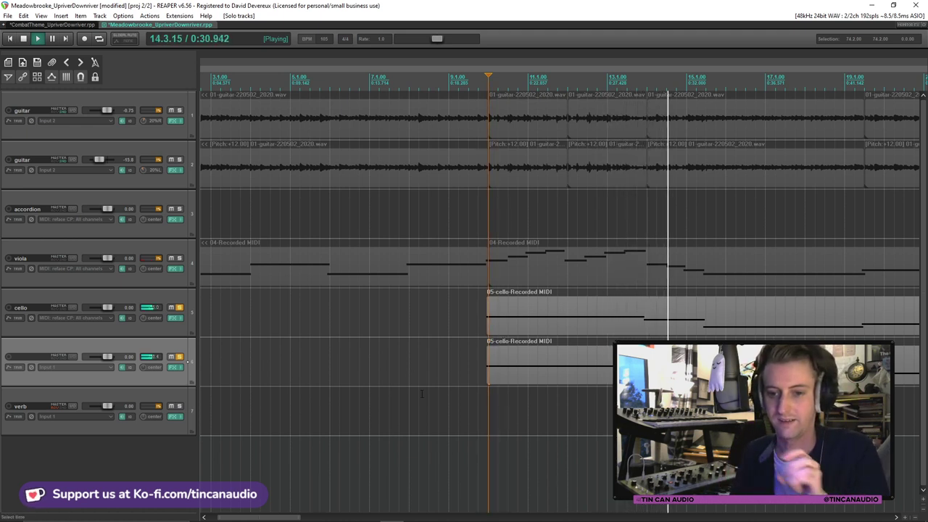
Name the new LABS track "cello"
double_click(34, 355)
text(cello)
key(Return)
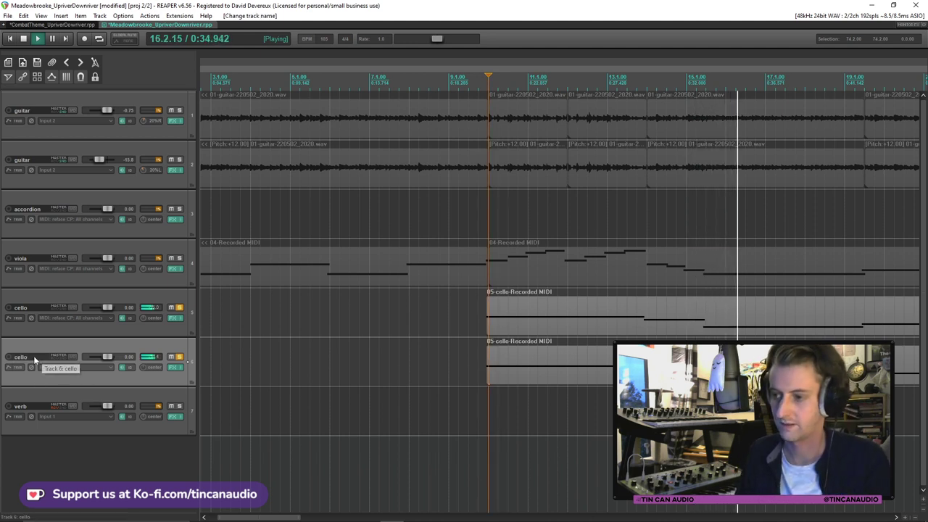
Add a send from the viola track to the verb track
click(58, 259)
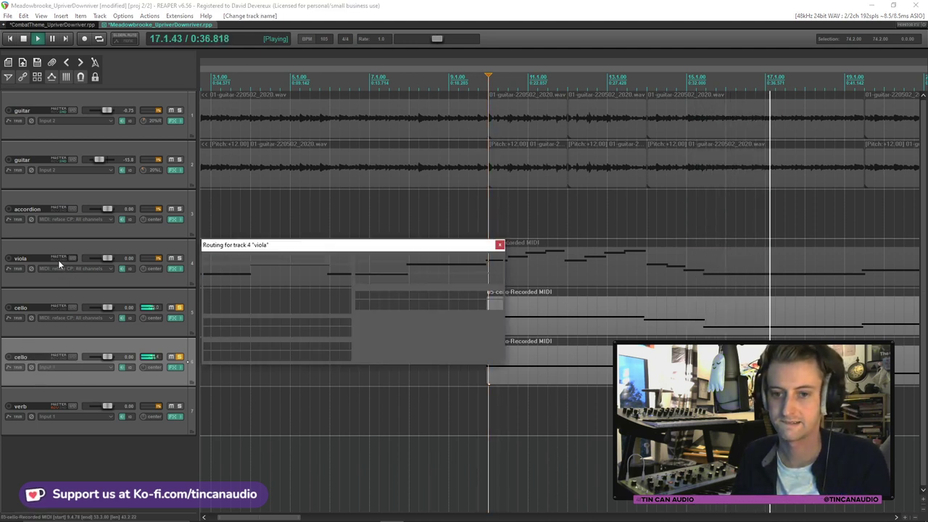
click(317, 331)
click(285, 377)
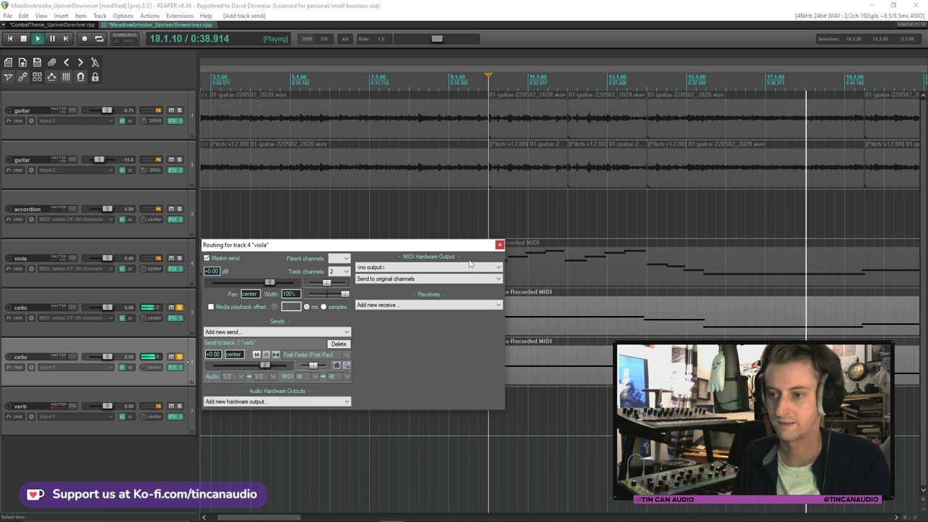
click(500, 245)
Add a send from the original cello track to the verb track
click(58, 308)
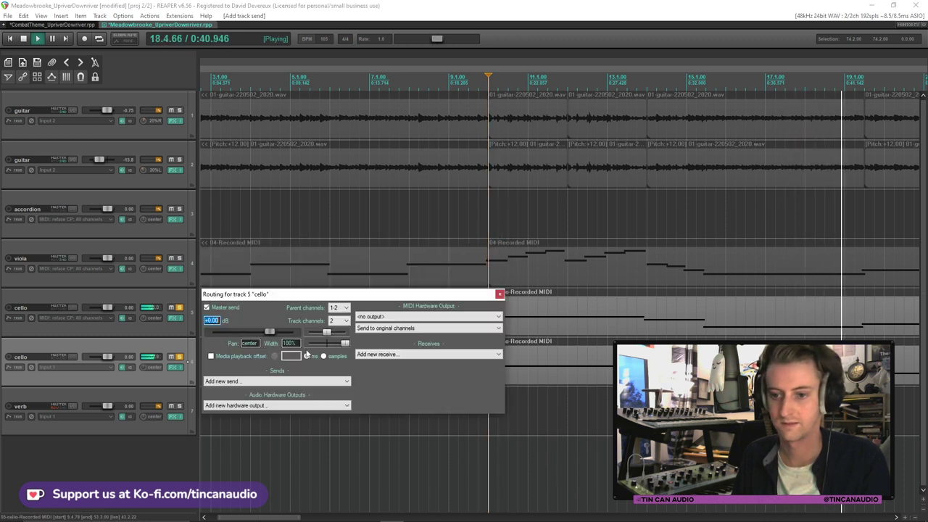
click(364, 354)
click(305, 381)
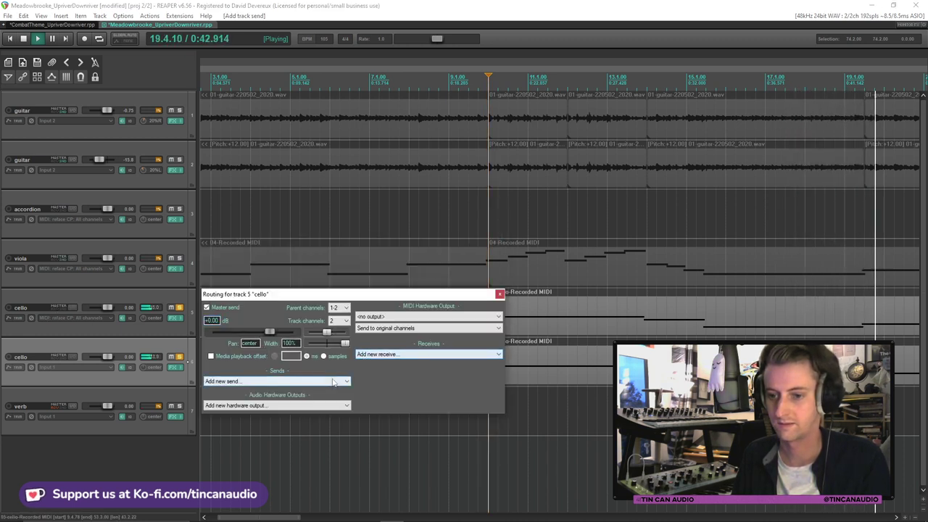
click(304, 381)
click(306, 415)
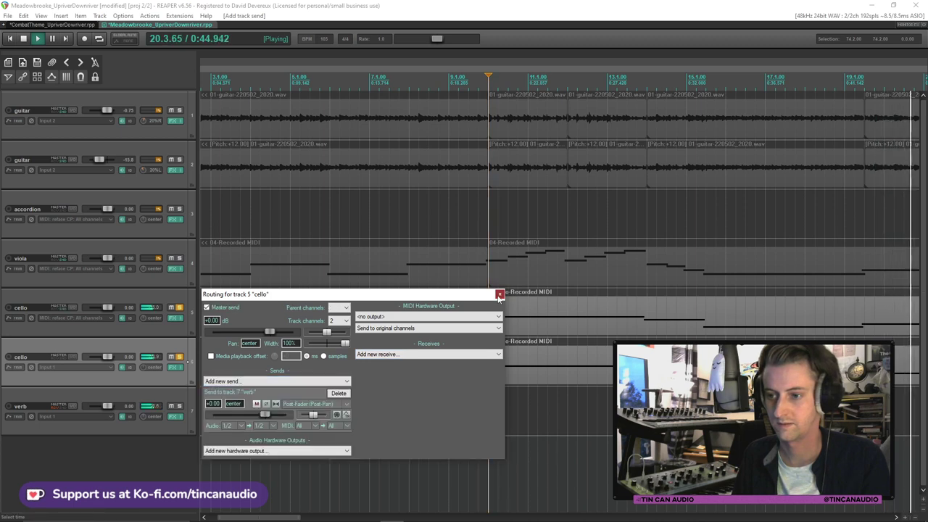
key(Escape)
Add a send from the LABS cello track to the verb track
click(59, 356)
click(277, 431)
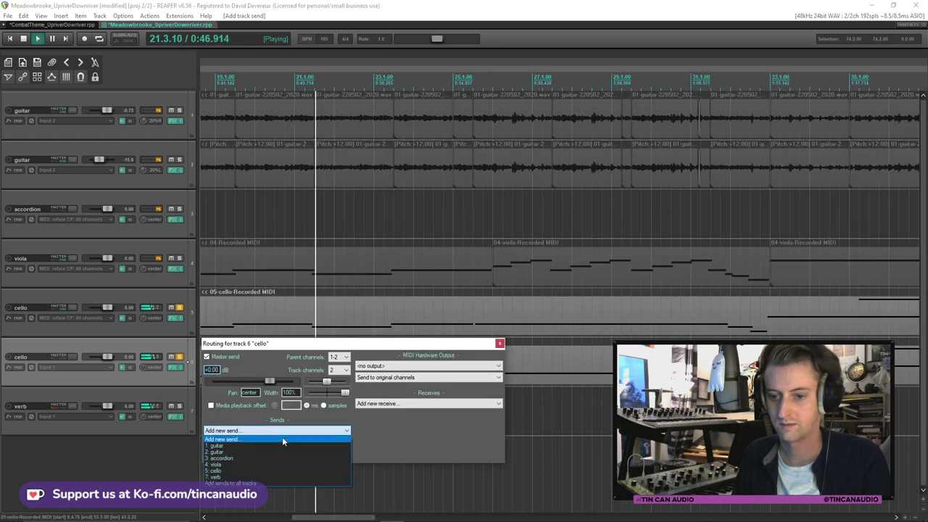
click(276, 471)
key(Escape)
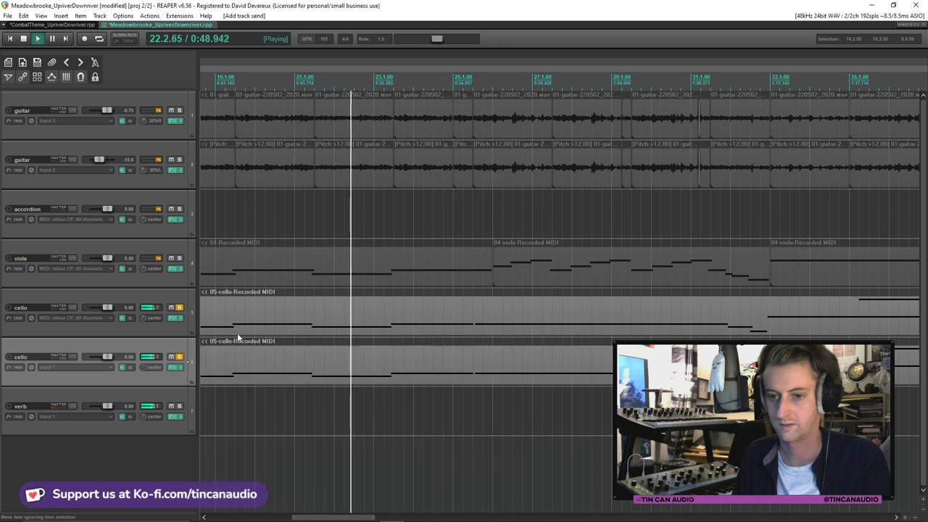
Unsolo both cello tracks to hear the full mix, and arm the accordion track for recording
click(180, 356)
click(180, 356)
scroll(382, 282, down, 2)
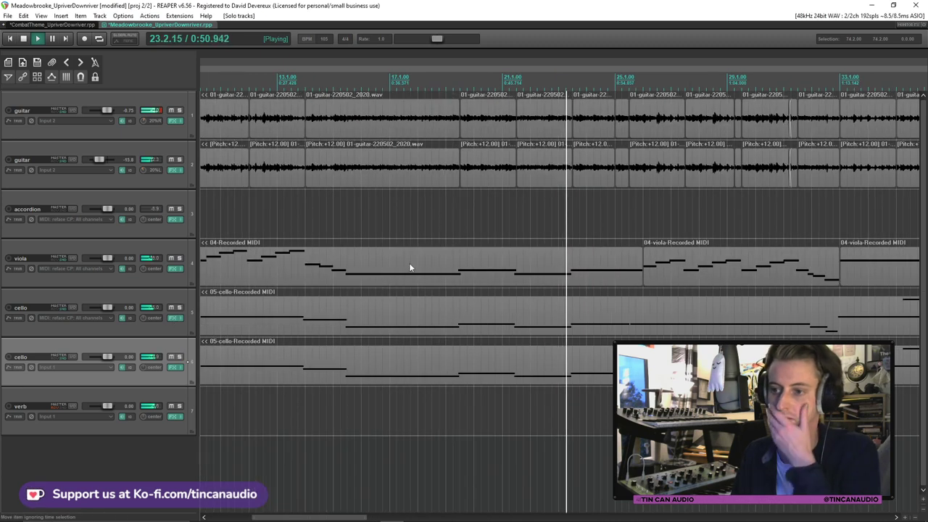
scroll(468, 272, down, 4)
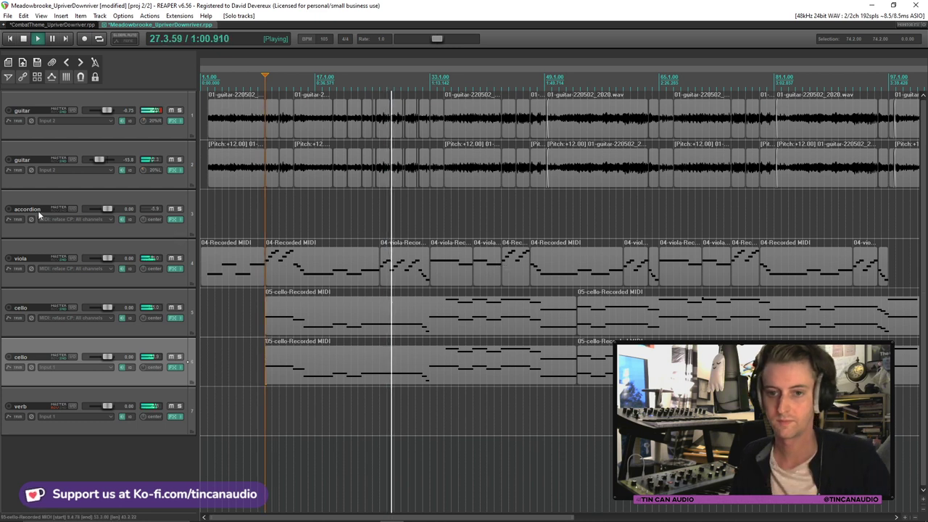
click(8, 209)
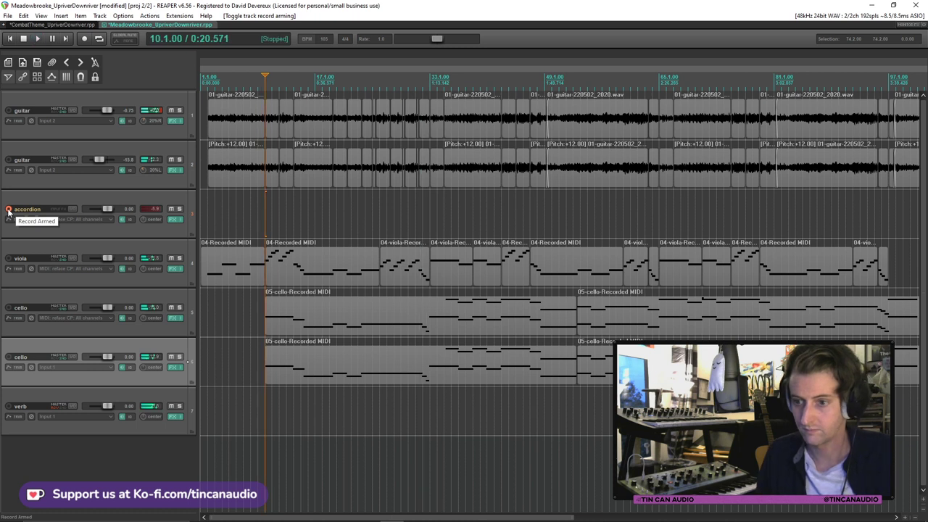
Play the full arrangement from about bar 29 and review how the guitar, viola and doubled cello parts fit together
click(399, 271)
key(space)
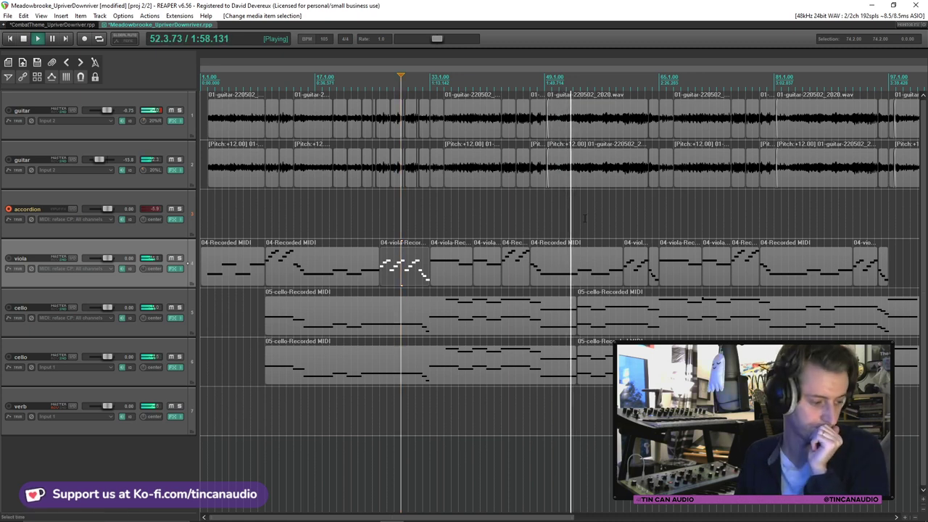
scroll(585, 218, down, 3)
scroll(585, 218, up, 3)
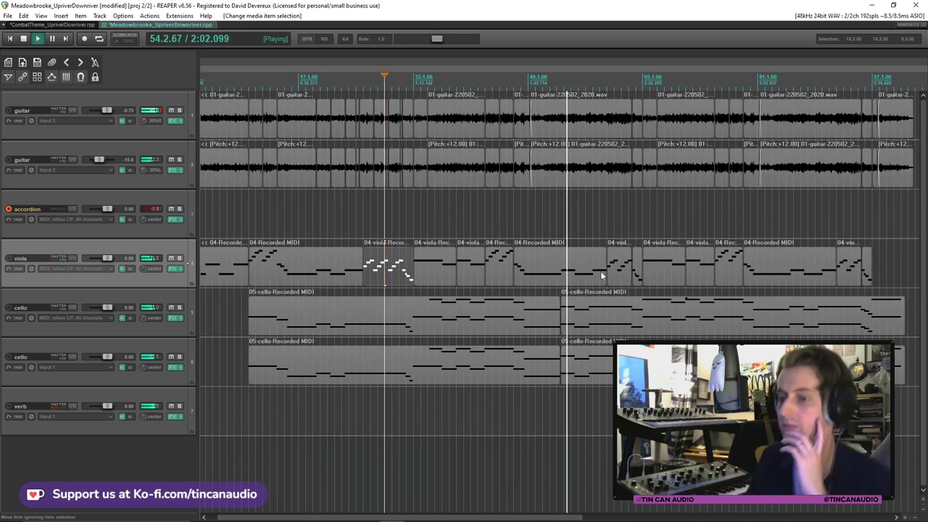
scroll(600, 271, down, 2)
scroll(595, 269, up, 2)
scroll(594, 268, down, 2)
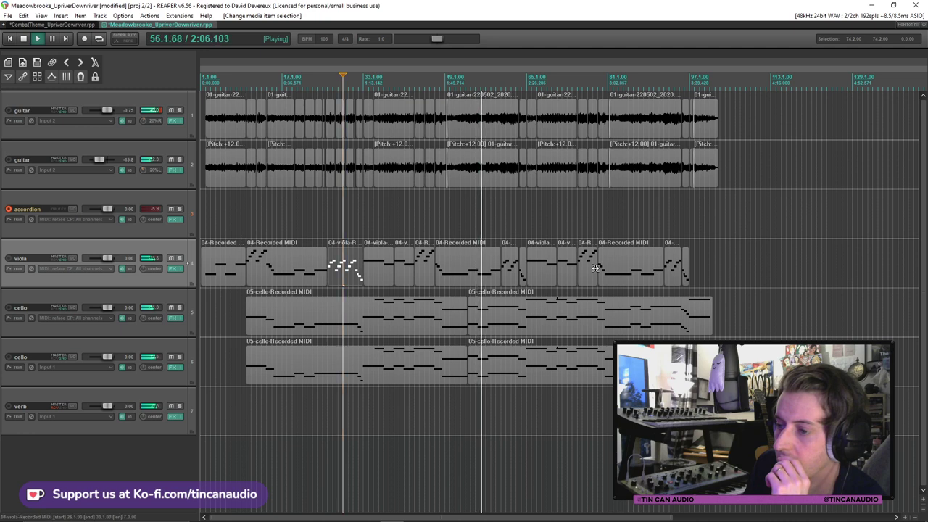
scroll(415, 268, up, 3)
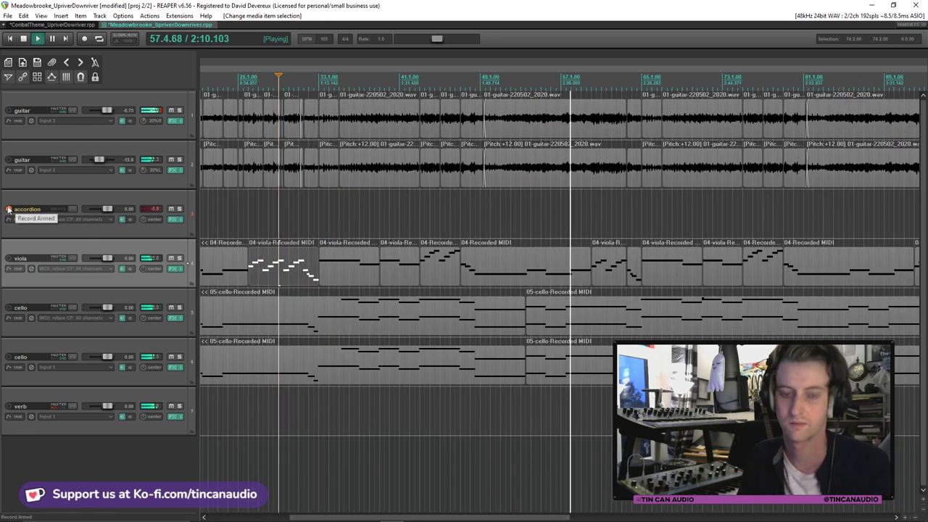
Select the items on the original cello track, set the edit cursor to 60.1.00, and stop playback
scroll(262, 305, down, 3)
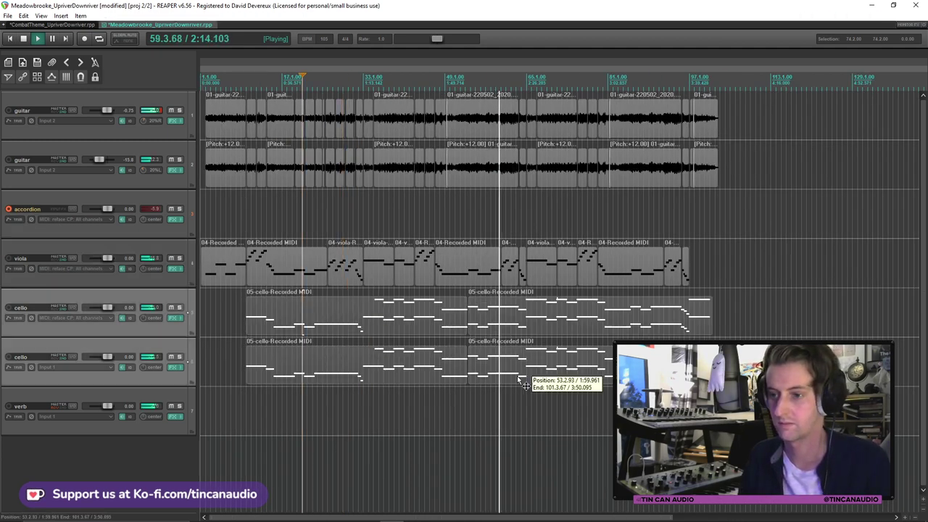
click(500, 327)
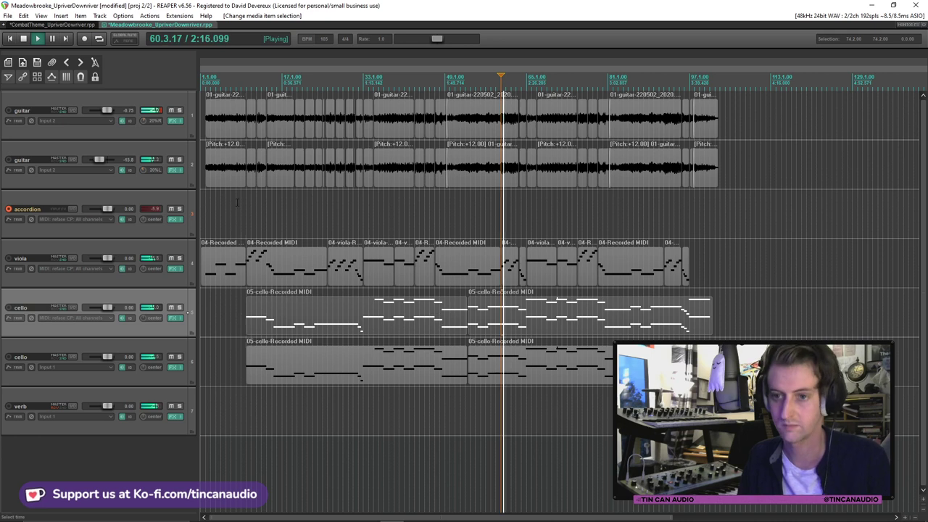
key(space)
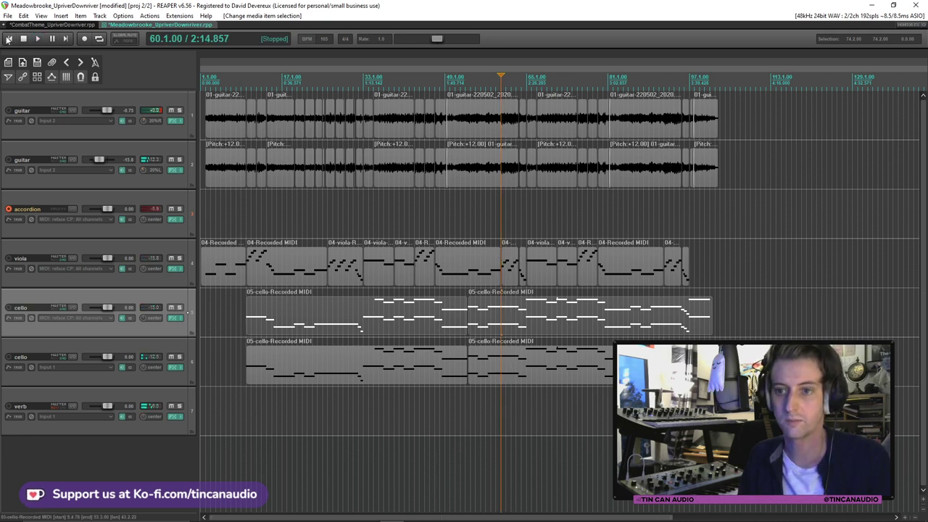
Paste the copied cello items onto the accordion track so they start level with the cello parts just before bar 10
click(8, 39)
click(249, 213)
scroll(275, 227, up, 5)
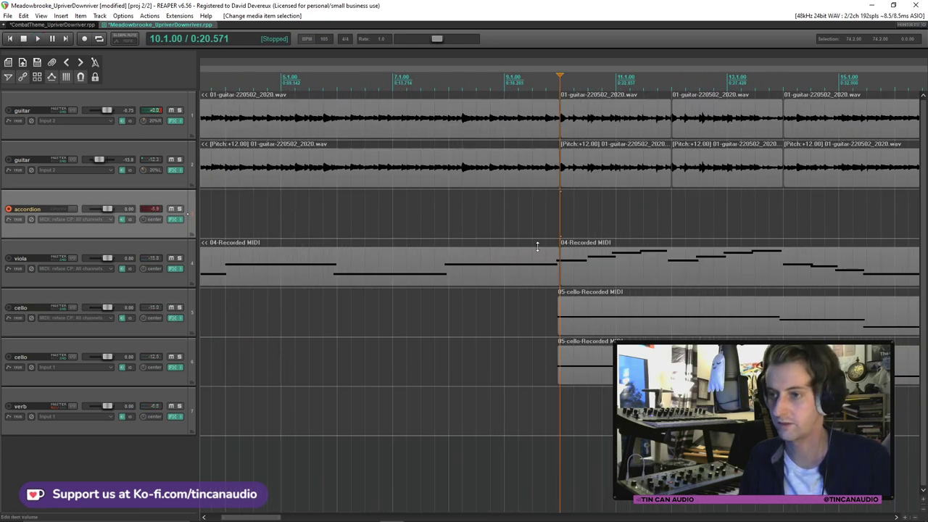
click(556, 308)
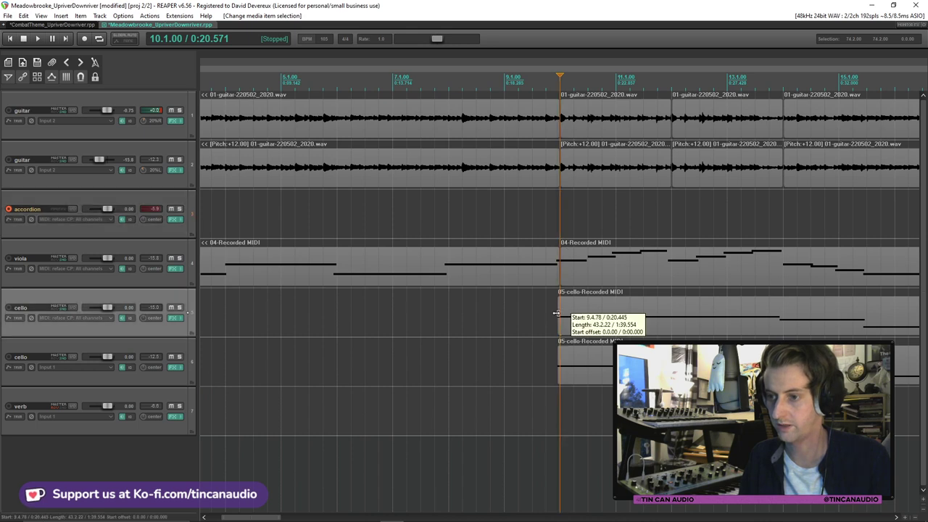
click(558, 206)
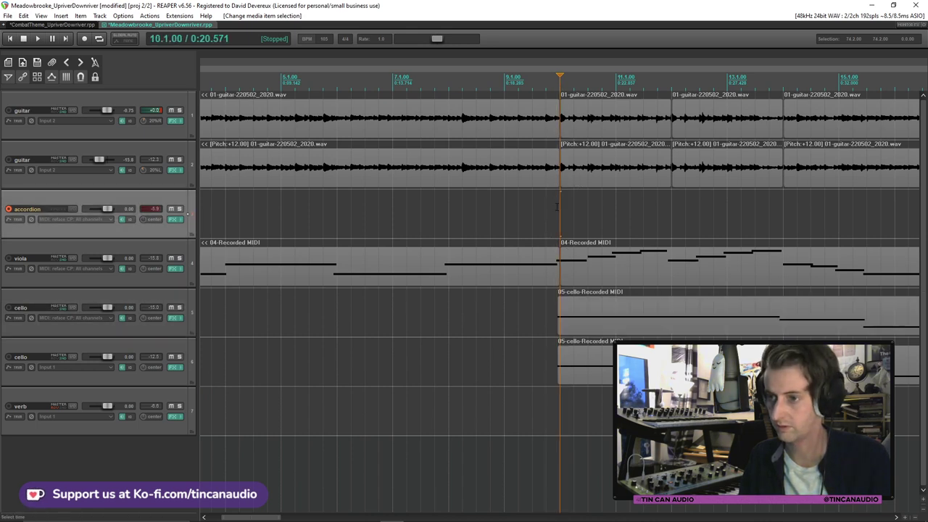
key(ctrl+v)
scroll(348, 215, down, 5)
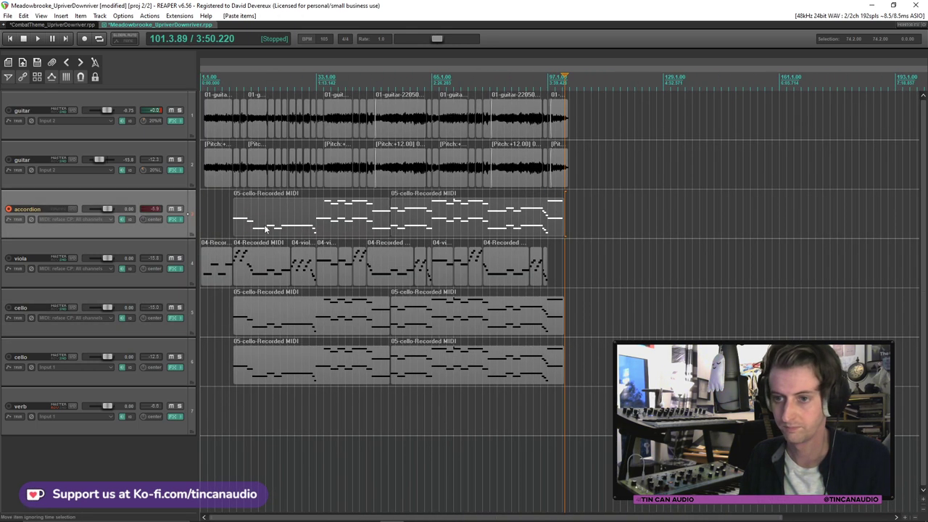
drag(255, 221, 248, 224)
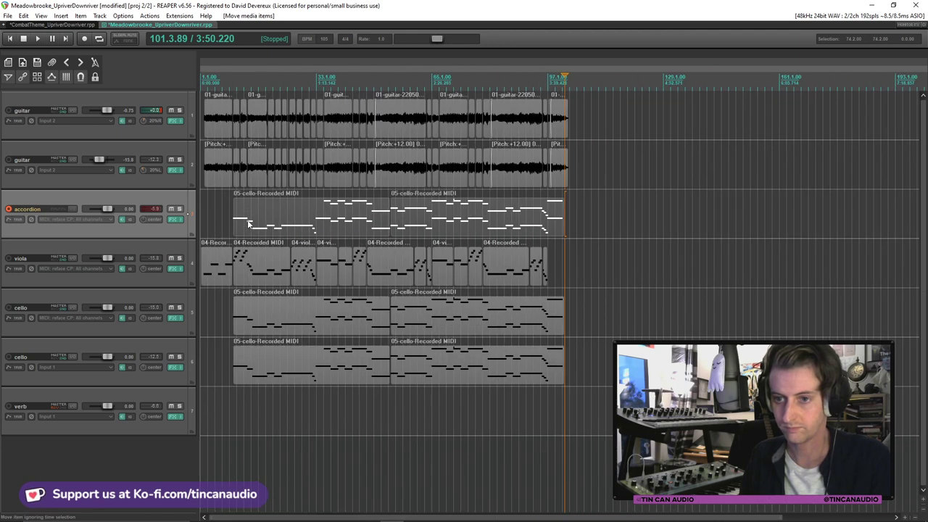
click(238, 224)
scroll(595, 229, up, 6)
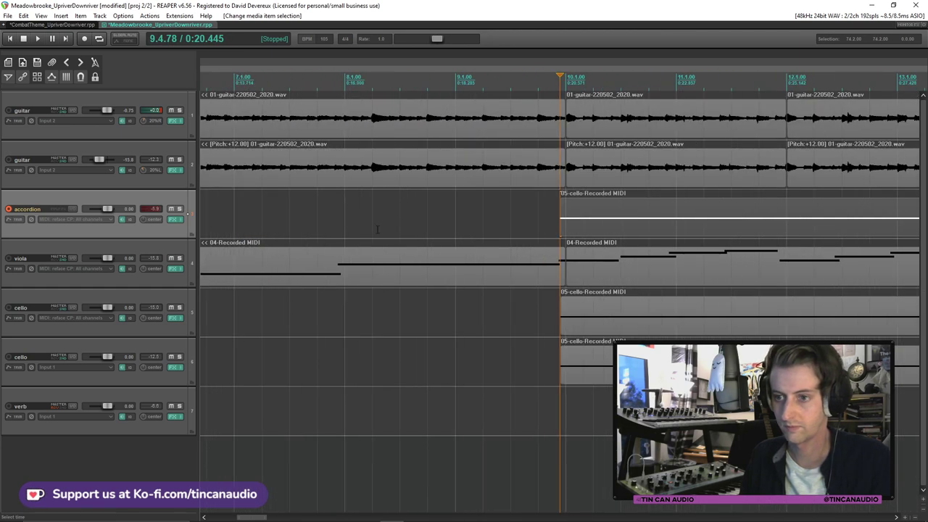
Play from just before bar 10, lower the accordion volume to about -14 dB, and disarm the track
key(space)
scroll(471, 232, down, 3)
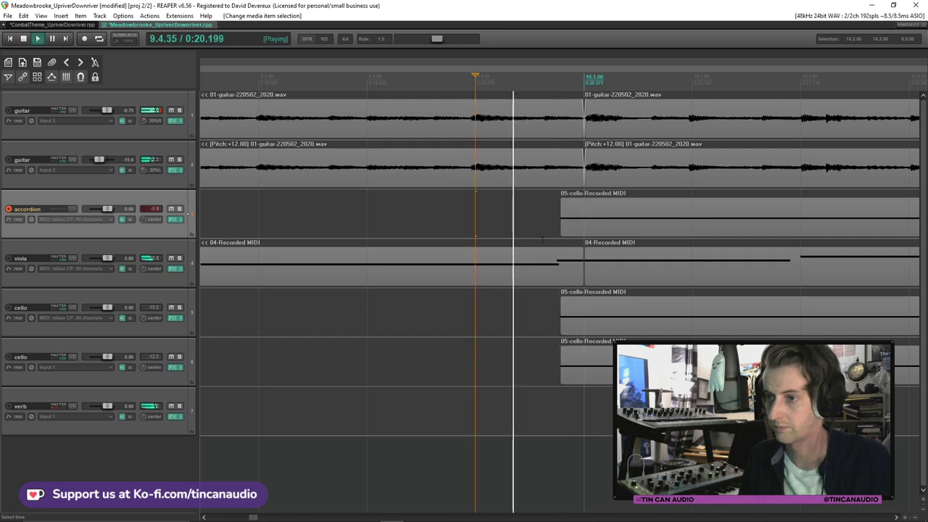
scroll(357, 246, down, 4)
drag(107, 209, 98, 211)
click(8, 211)
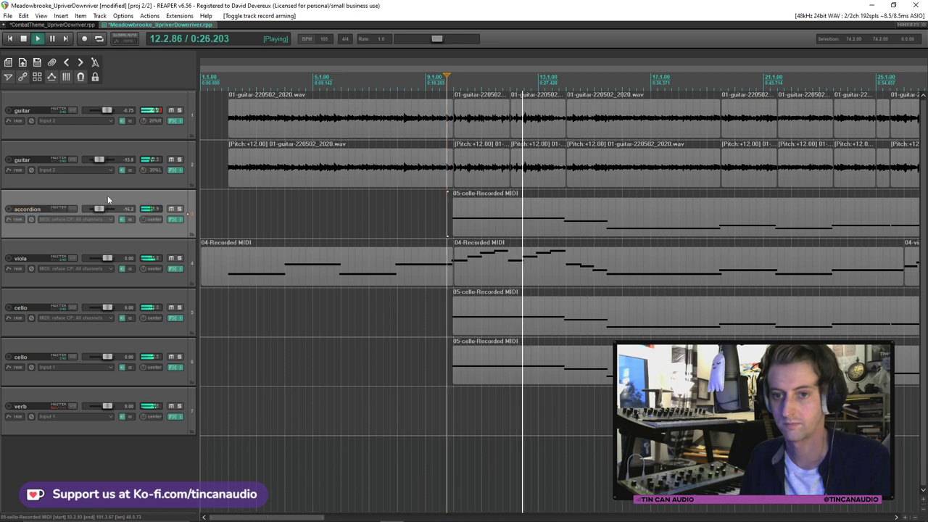
scroll(550, 217, down, 4)
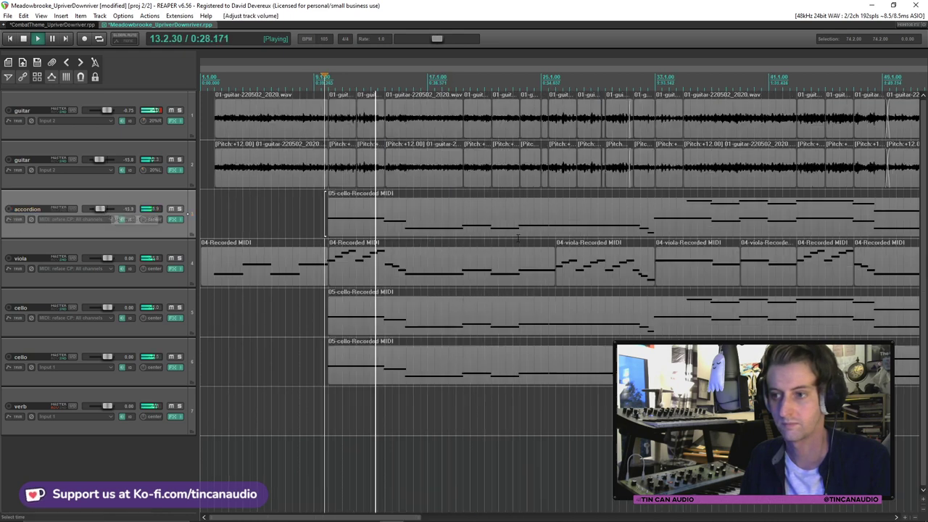
Transpose all notes of the first accordion item up an octave and raise the track volume to about -9 dB
click(519, 222)
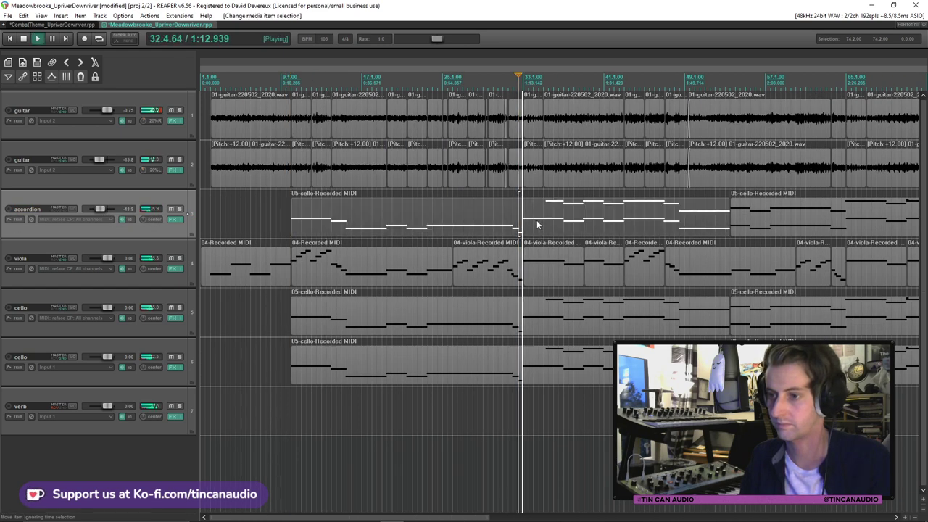
click(179, 209)
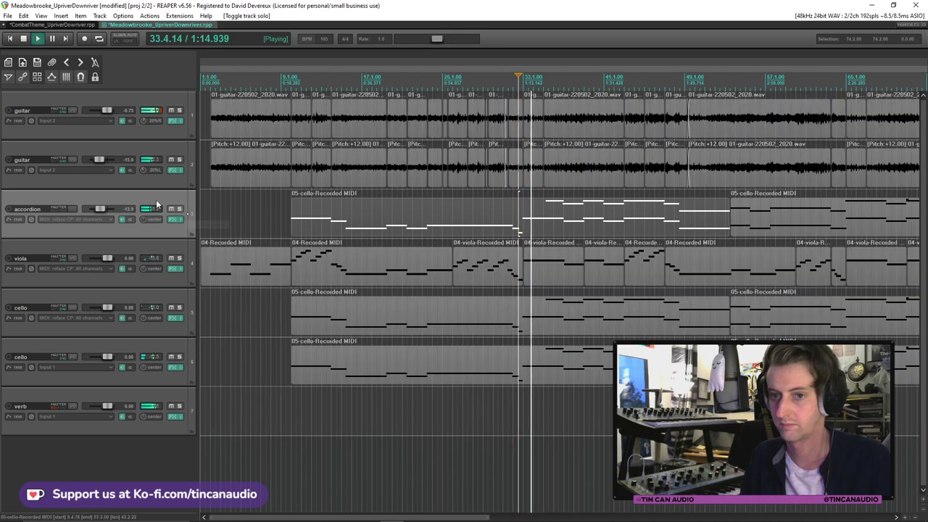
double_click(563, 226)
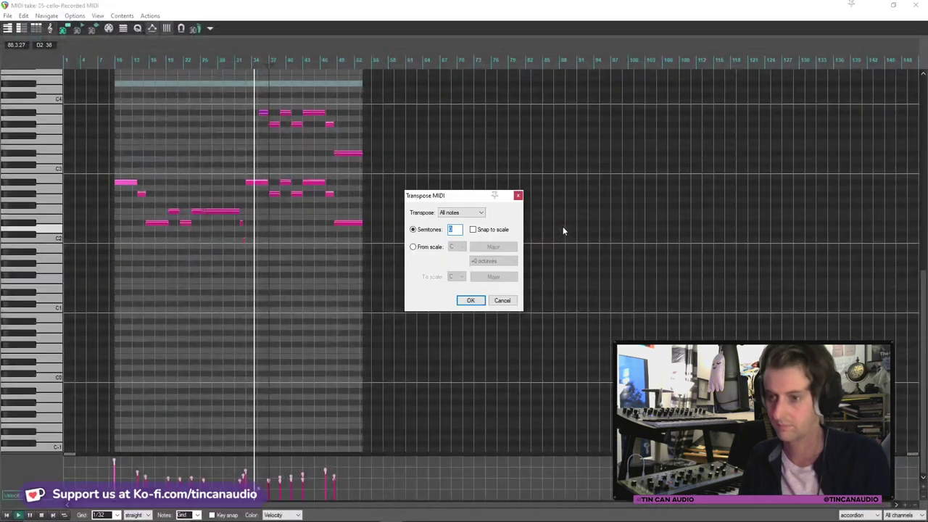
click(480, 300)
key(Escape)
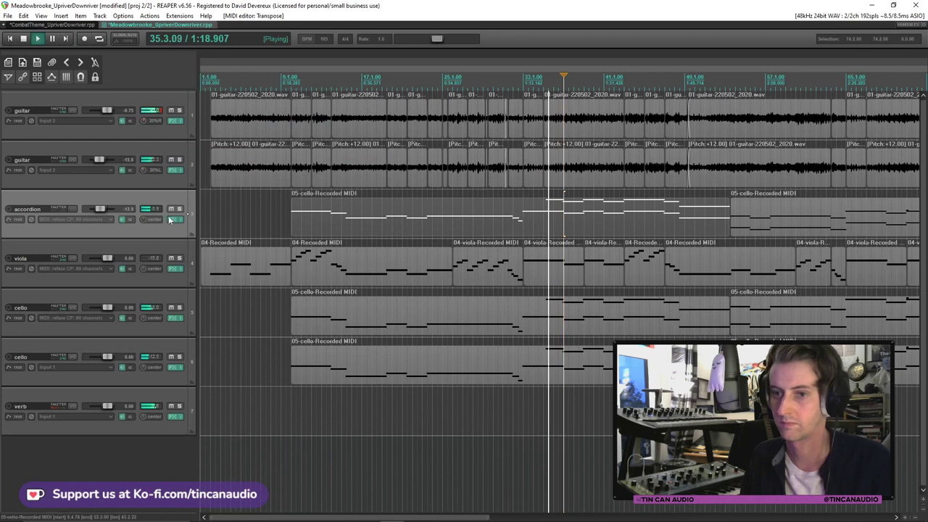
drag(105, 210, 108, 210)
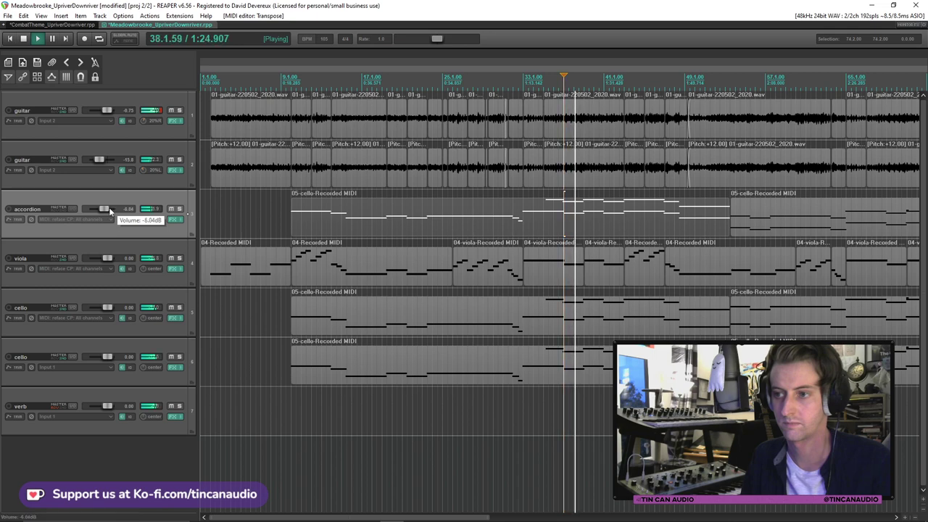
drag(109, 210, 109, 210)
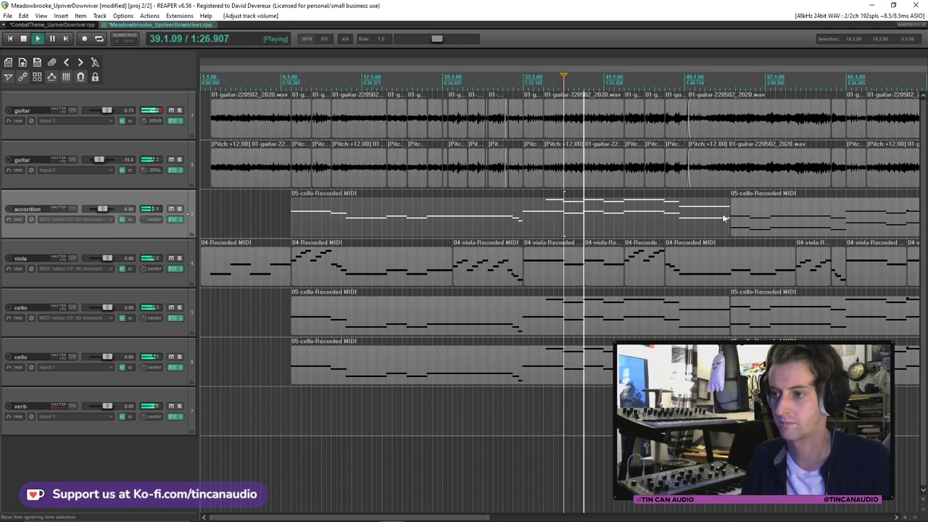
Transpose all notes of the second accordion item up 12 semitones, and briefly solo the track to check it
double_click(739, 216)
key(ctrl+t)
text(12)
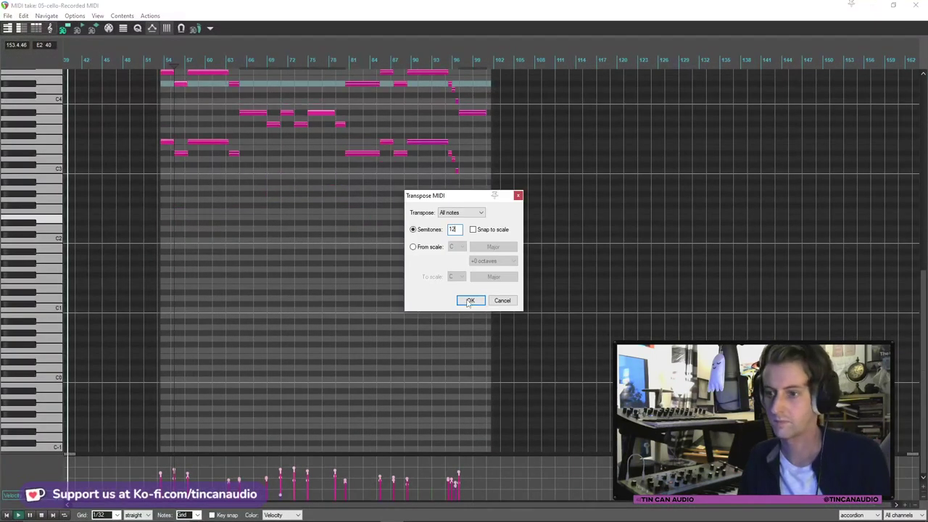
click(469, 300)
key(Escape)
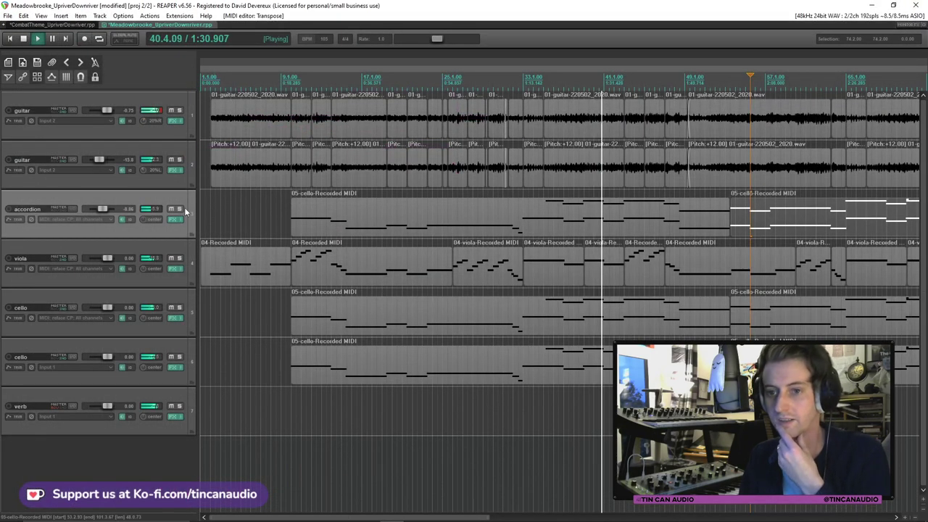
click(181, 210)
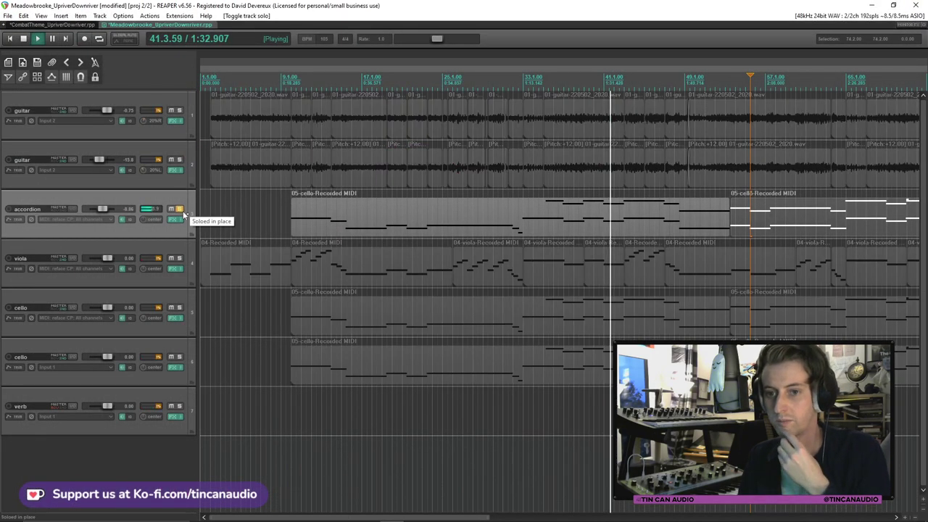
click(180, 209)
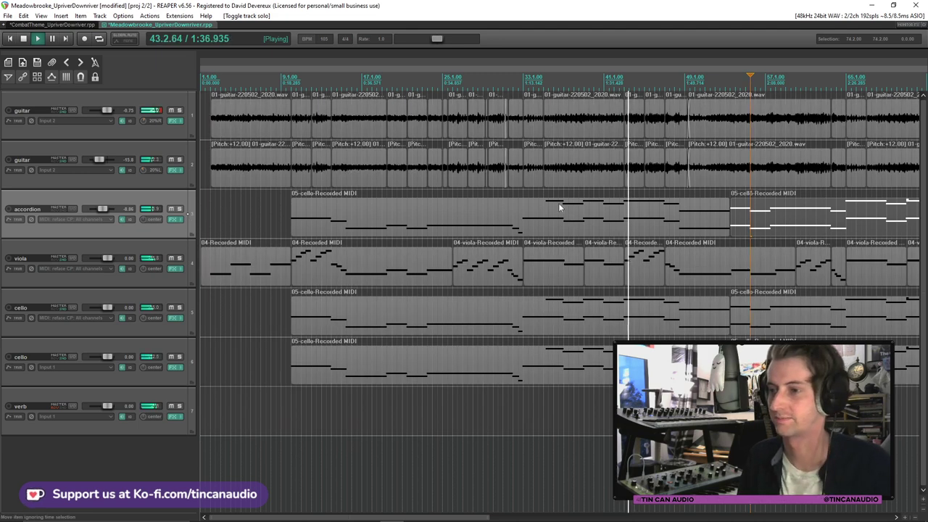
Try doubling the viola on the accordion by adding a child track beneath it and copying the viola items from bar 10 onward
scroll(571, 206, down, 2)
click(338, 206)
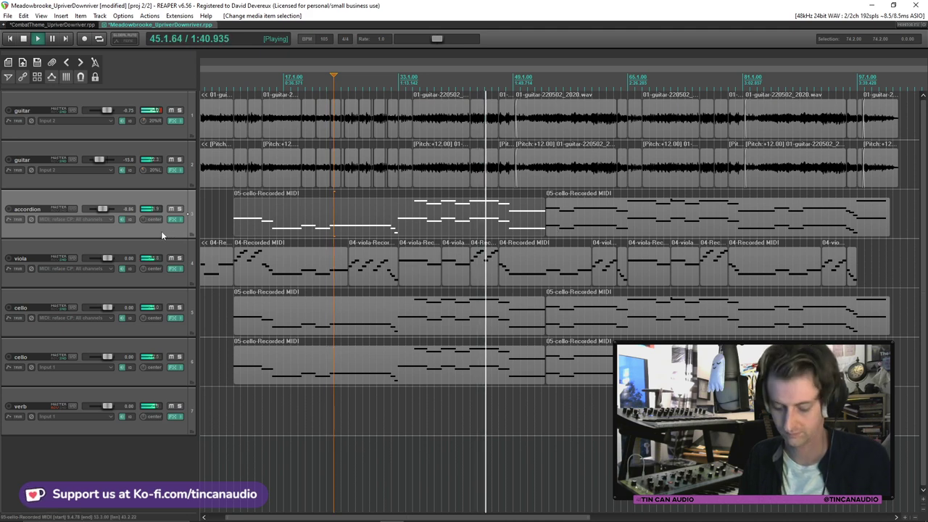
key(ctrl+t)
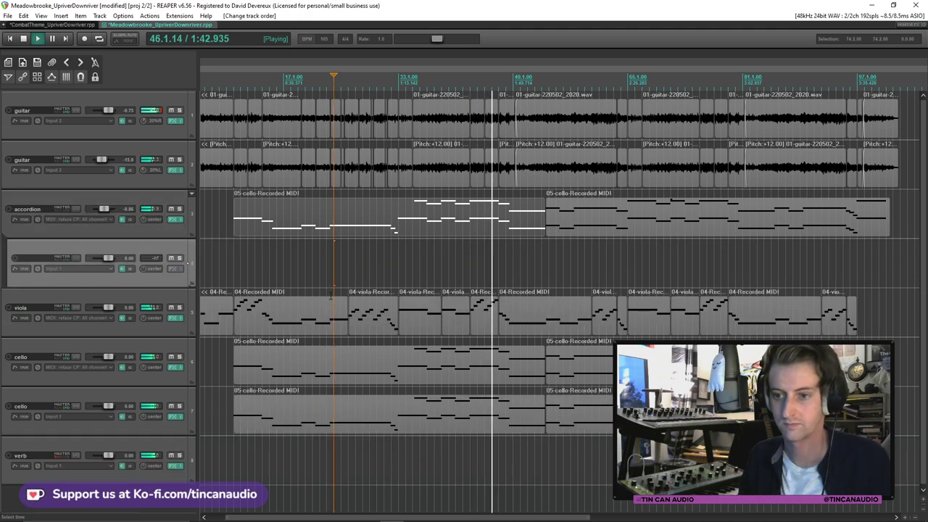
click(277, 307)
shift+click(860, 323)
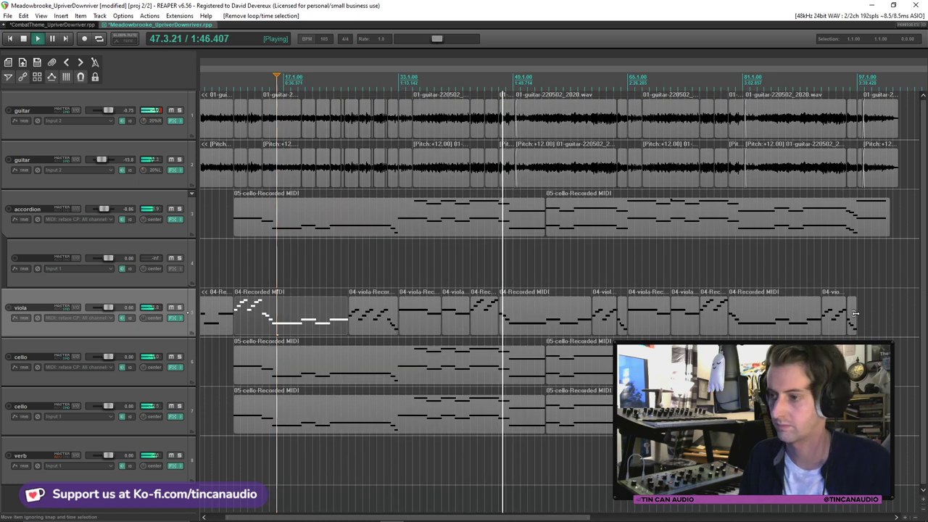
shift+click(860, 323)
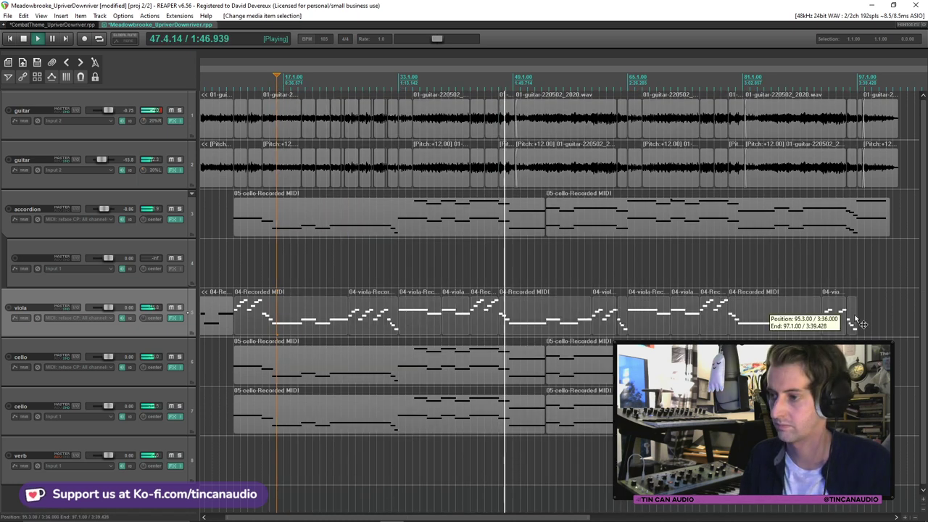
click(234, 269)
key(ctrl+v)
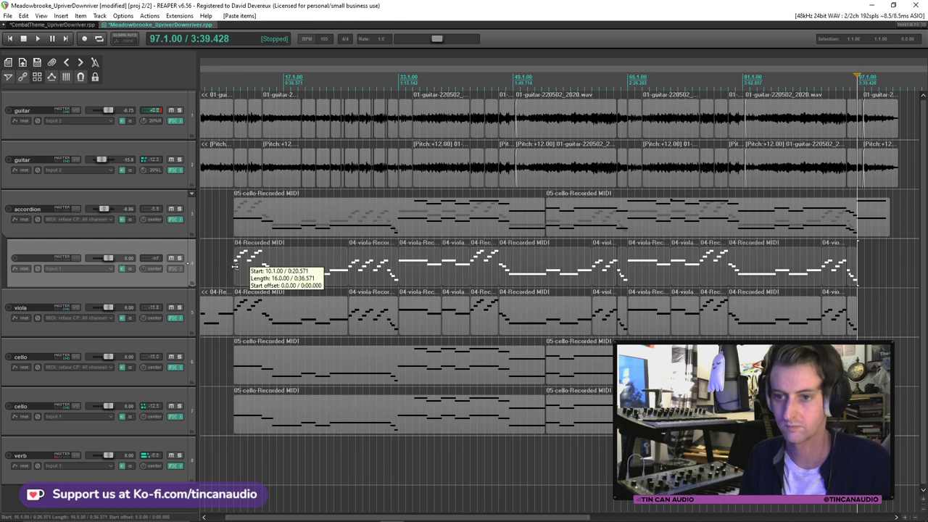
Play from bar 10 and set the accordion track volume to -9.97 dB
key(space)
mouse_move(103, 213)
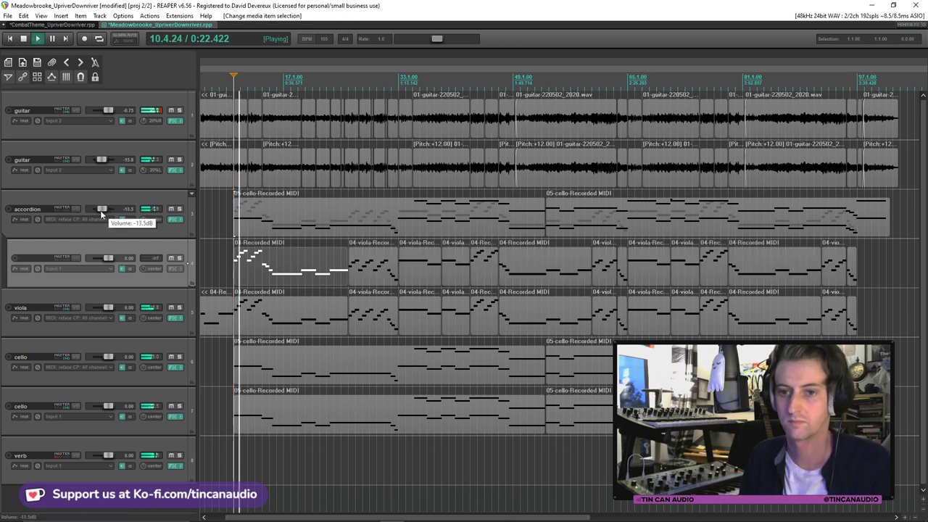
scroll(103, 213, down, 1)
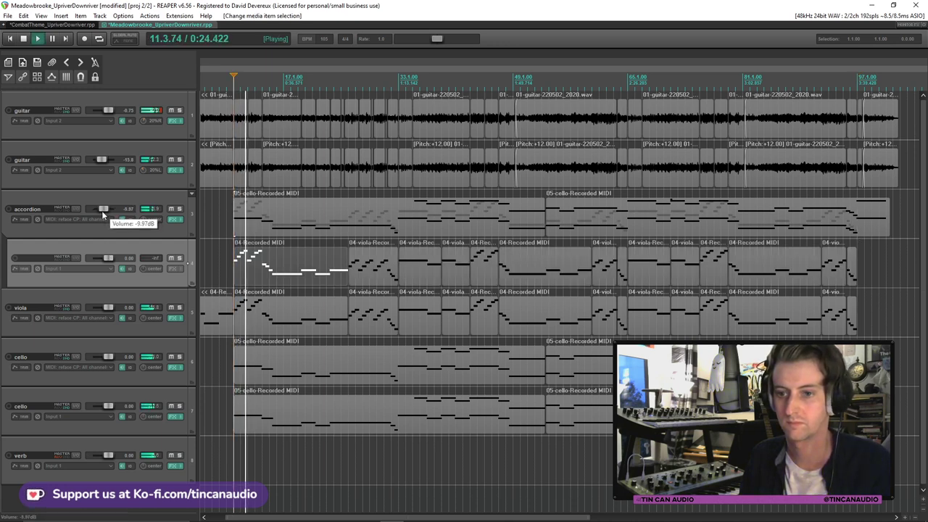
key(space)
key(space)
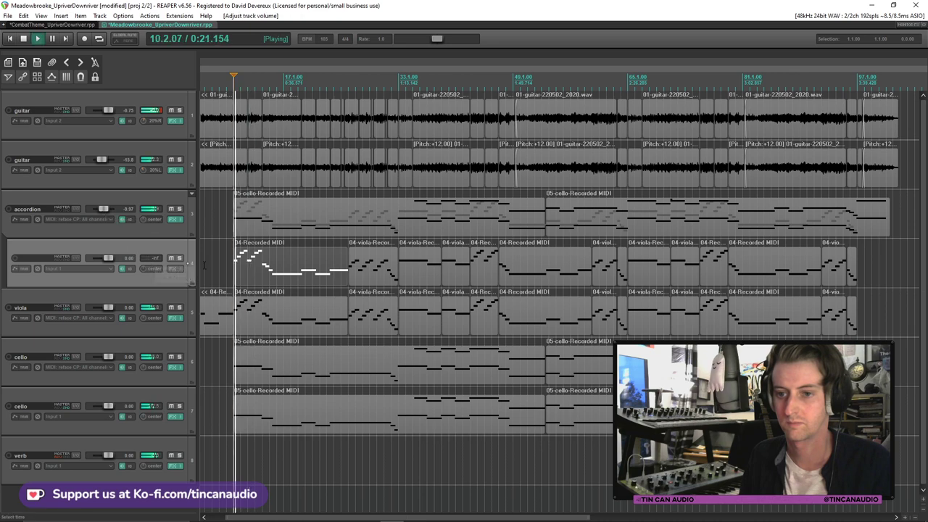
Solo the accordion and listen to it with the doubled viola notes at bars 10 and 37, and stop at 20.1.00
scroll(540, 269, up, 4)
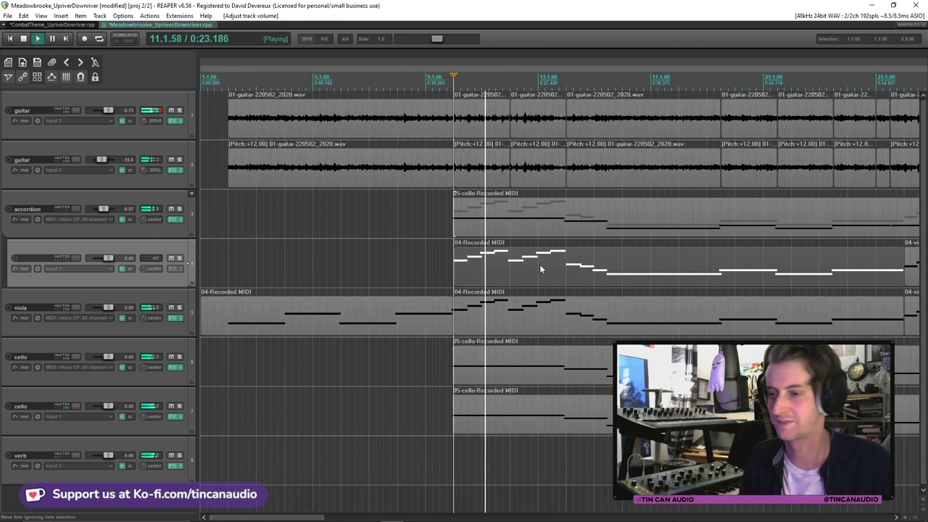
scroll(540, 269, down, 4)
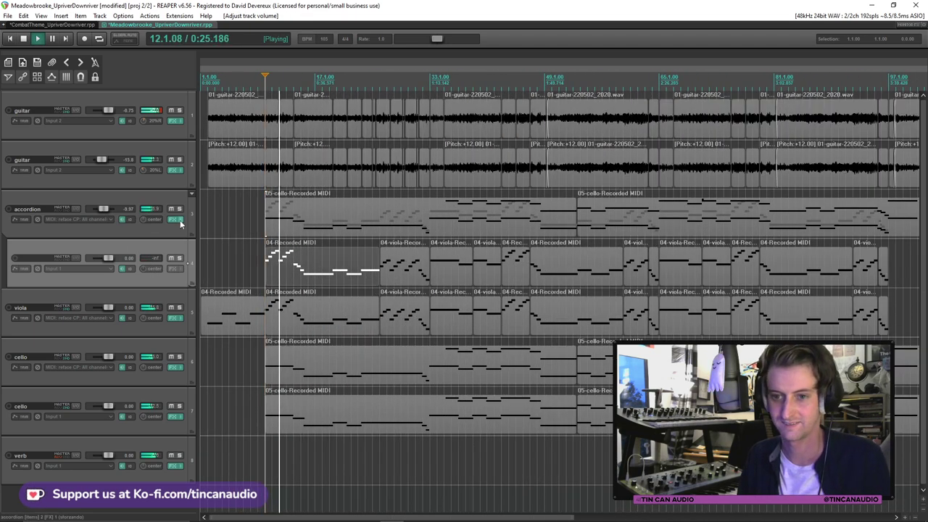
click(180, 209)
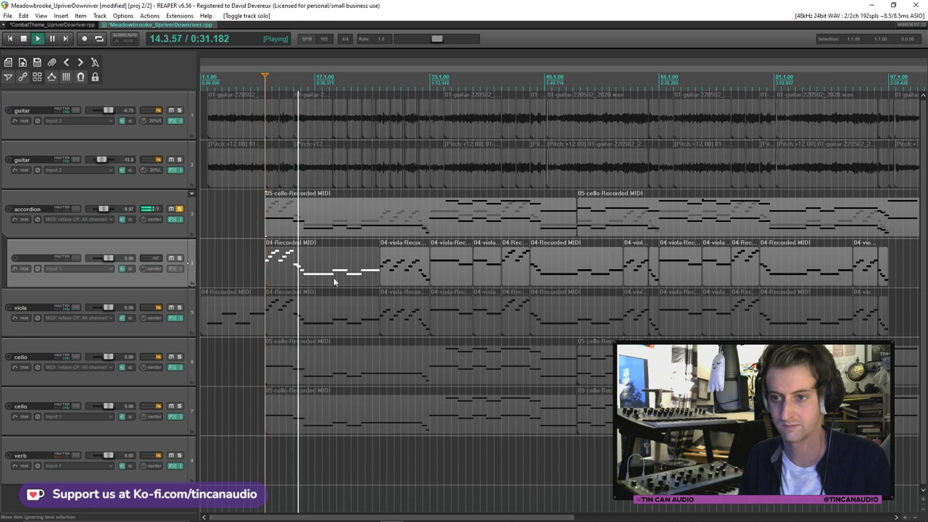
click(462, 262)
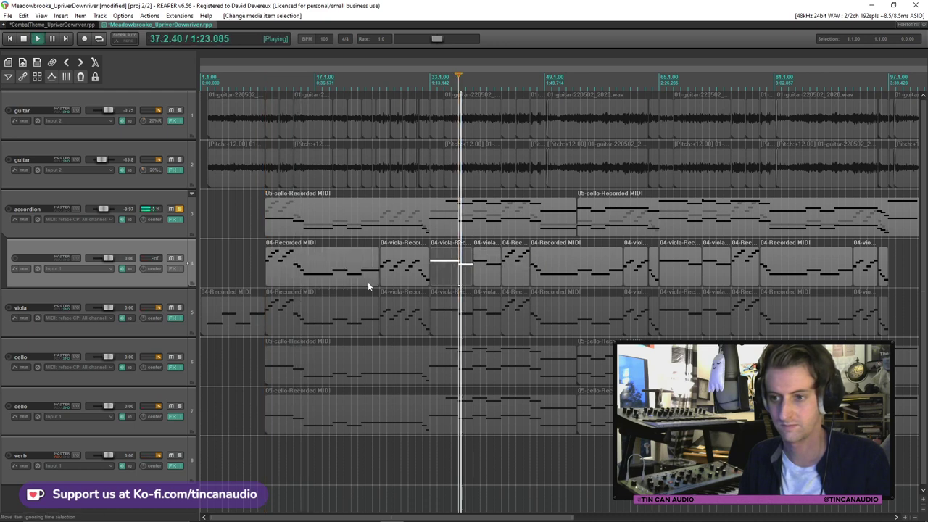
scroll(368, 281, down, 2)
click(298, 269)
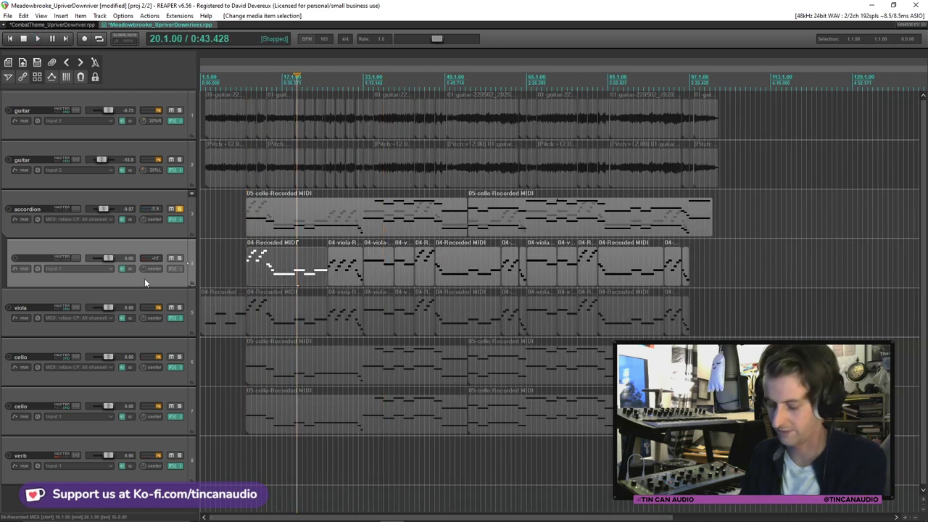
Remove the child track under the accordion, unsolo the accordion, and play the full mix from 20.1.00
key(Delete)
click(448, 294)
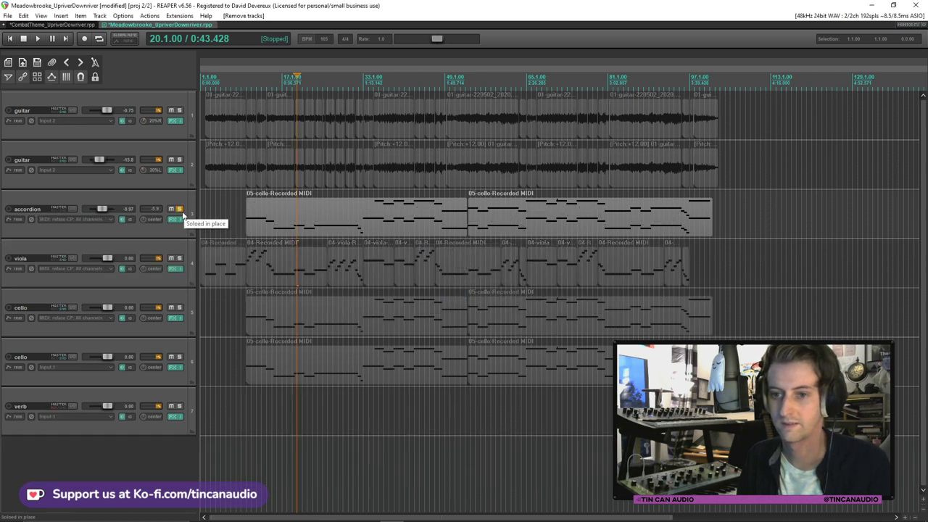
click(179, 210)
key(space)
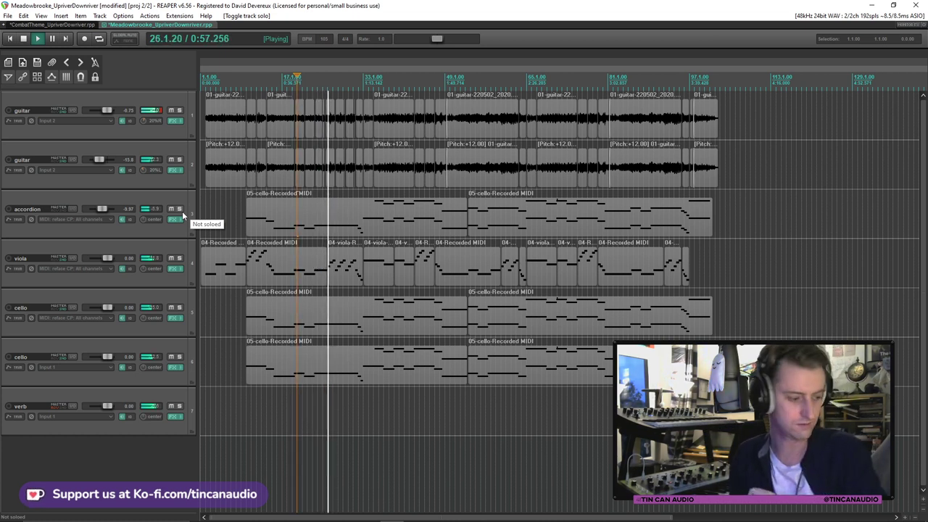
click(178, 232)
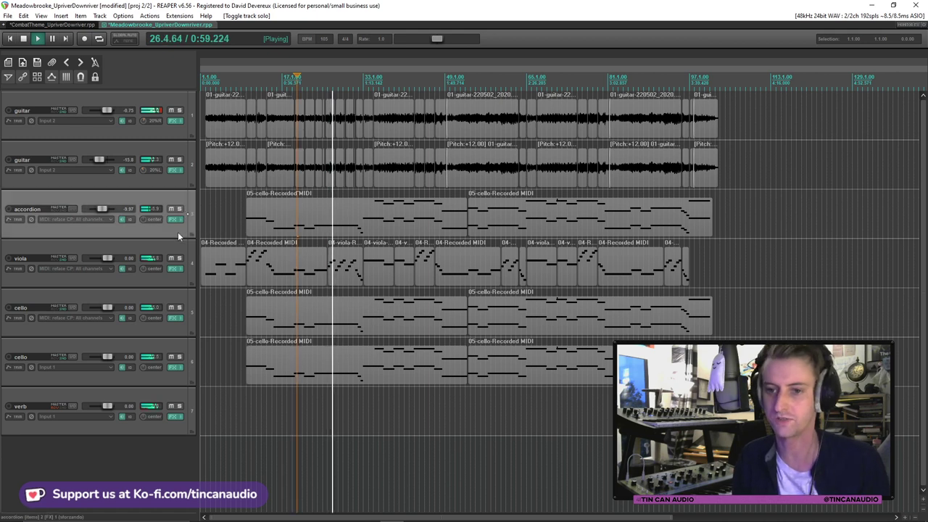
Insert a new track below the accordion and load HALion Sonic SE on it
key(ctrl+t)
click(174, 268)
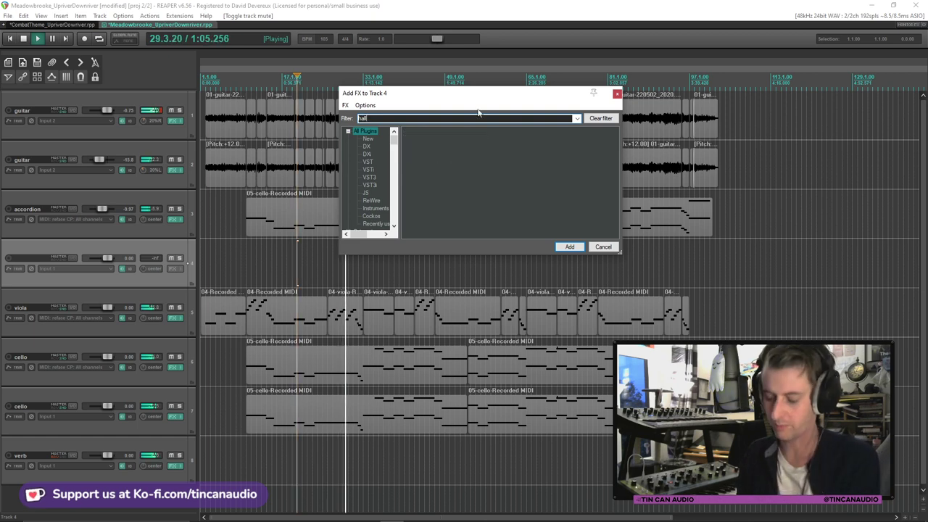
double_click(453, 131)
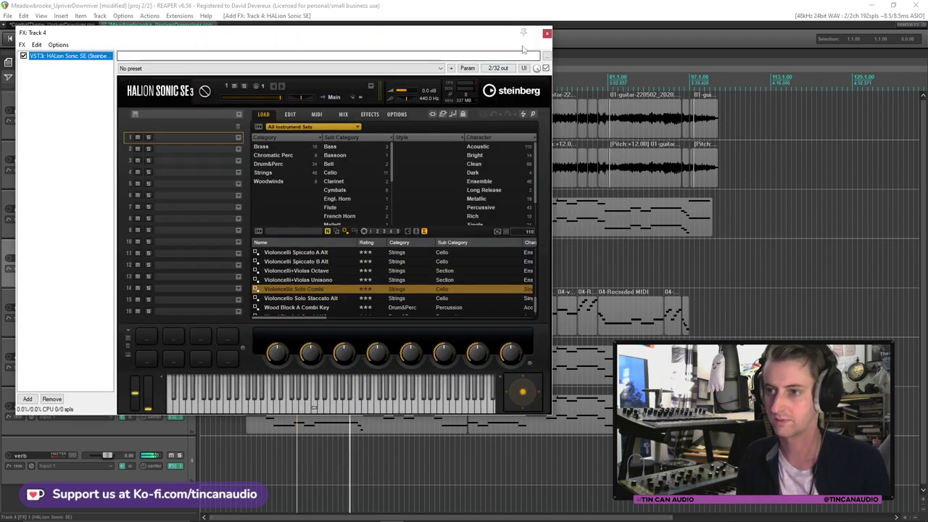
key(Escape)
Play the mix from 30.1.00 to hear the passage around bars 30 to 33, and stop playback
click(354, 234)
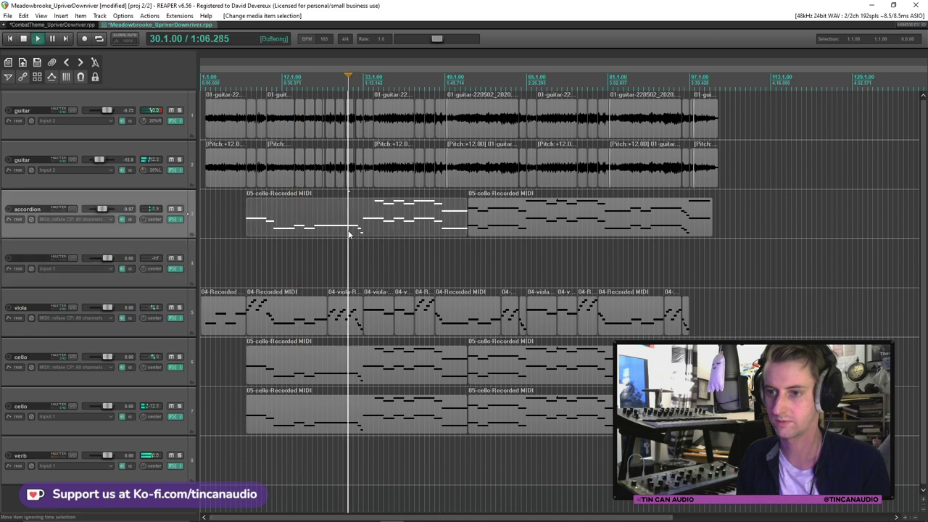
scroll(354, 233, up, 6)
scroll(469, 268, down, 2)
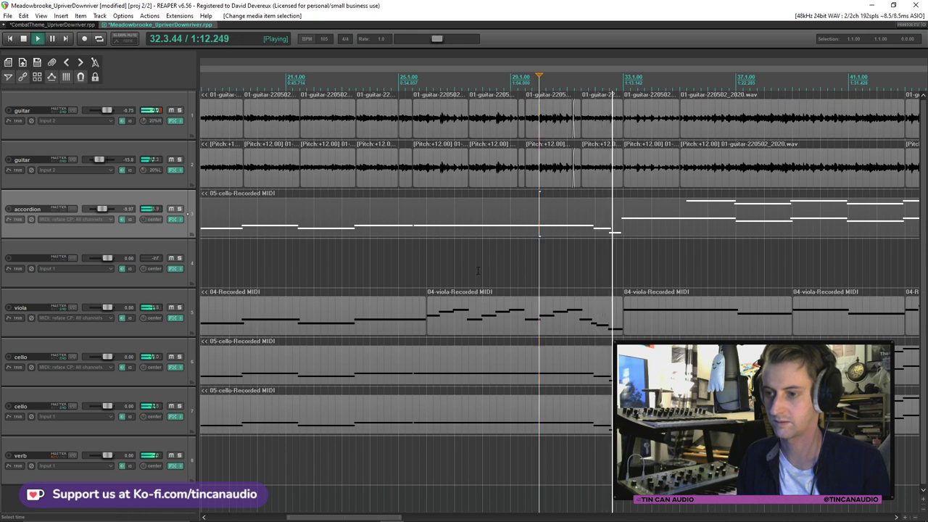
scroll(472, 265, down, 2)
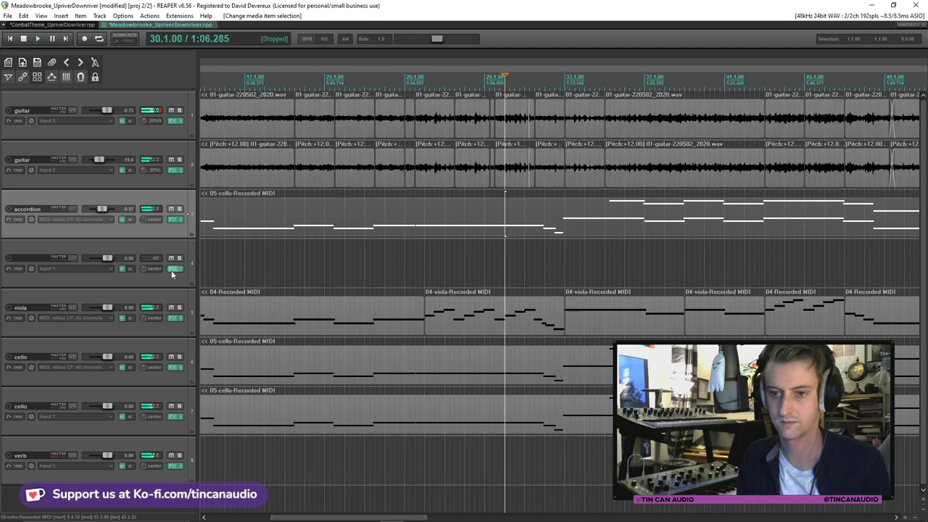
Load the Ensemble Strings Solo Pizzicato preset from the Strings Section sounds into HALion Sonic SE on the new track
click(175, 269)
click(302, 172)
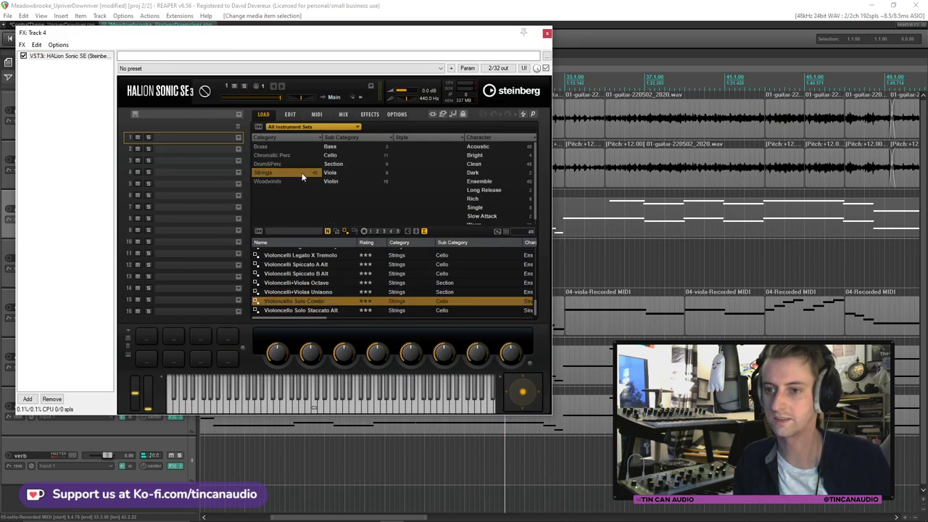
click(333, 164)
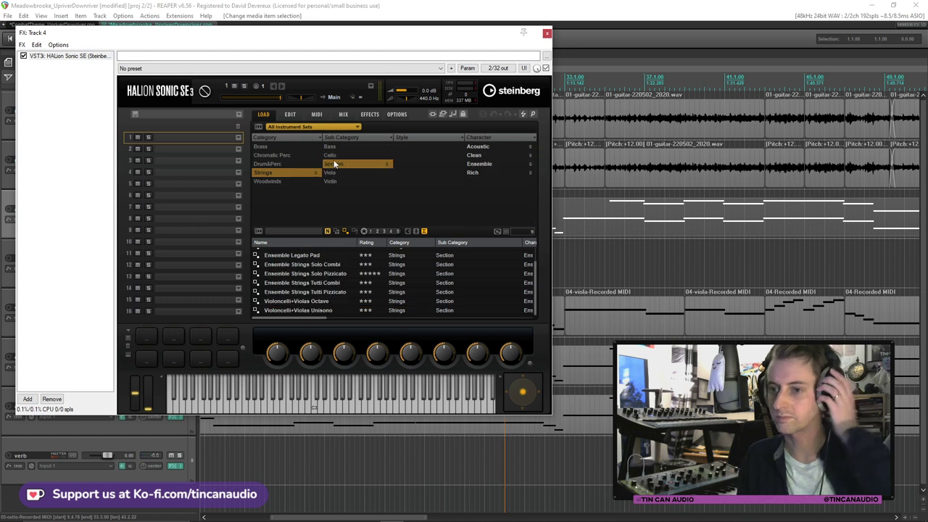
click(329, 273)
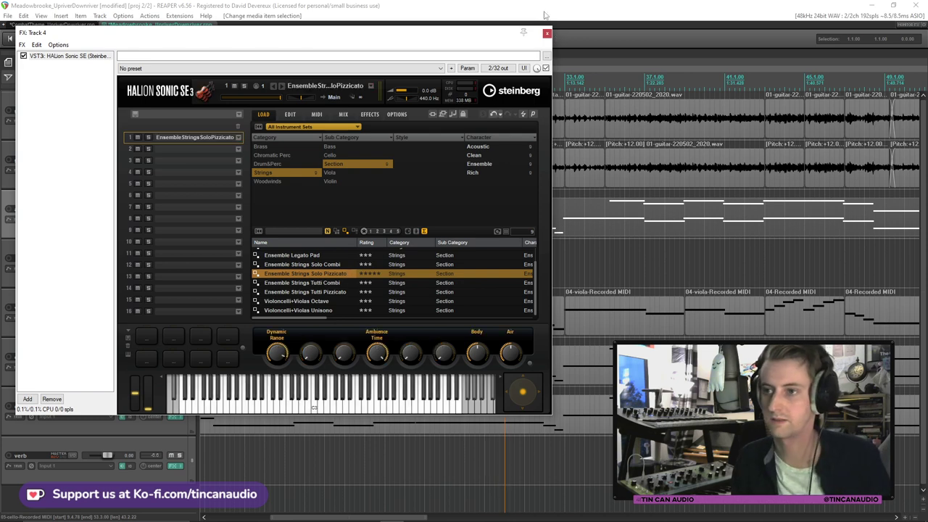
click(547, 34)
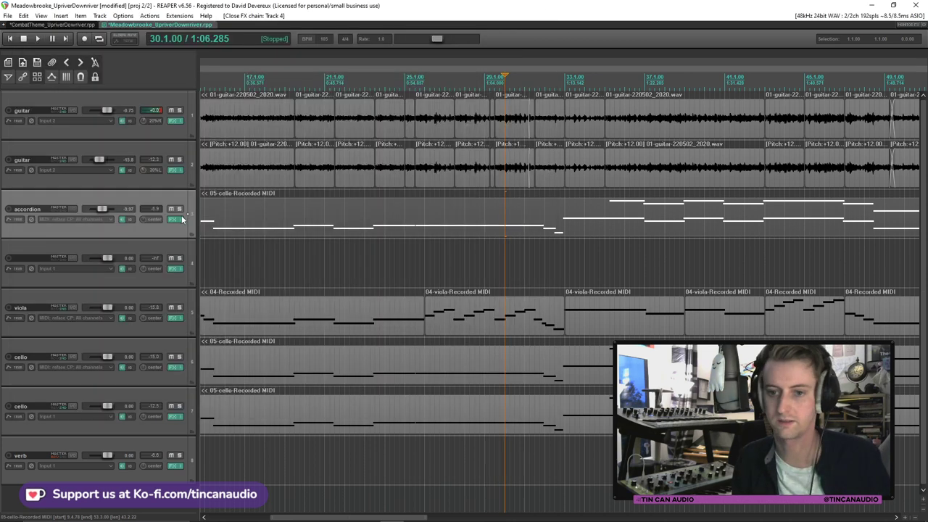
Set the new track's input to MIDI from the reface CP on all channels and arm it for recording
click(43, 270)
click(301, 295)
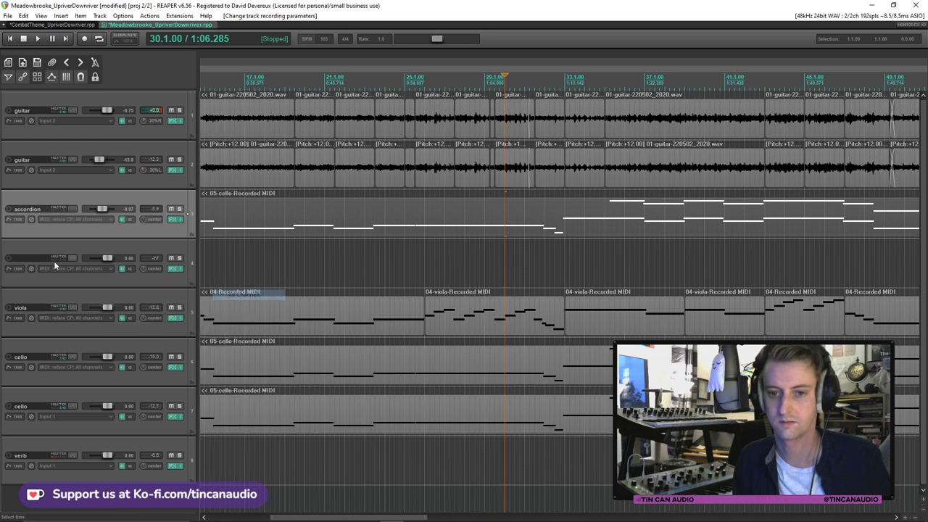
click(9, 258)
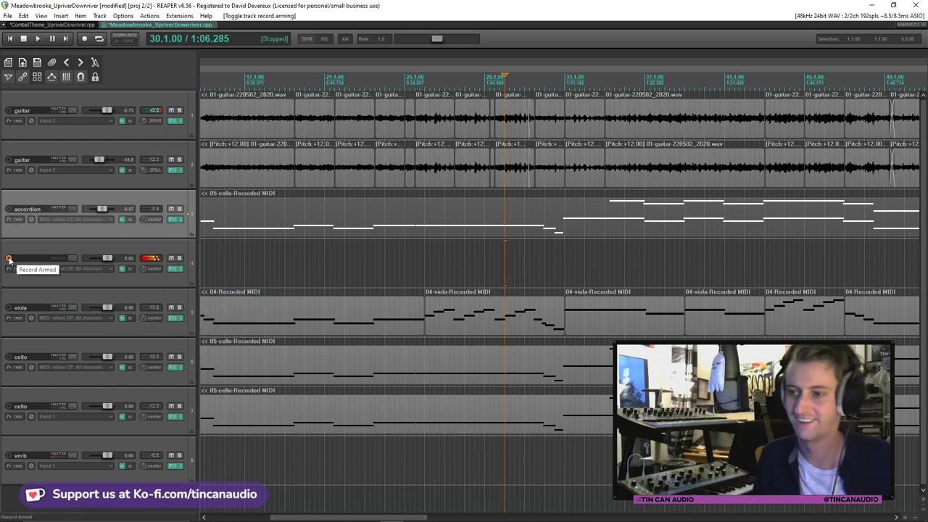
Play the project from the start to rehearse a pizzicato part live on the armed track
scroll(455, 254, down, 3)
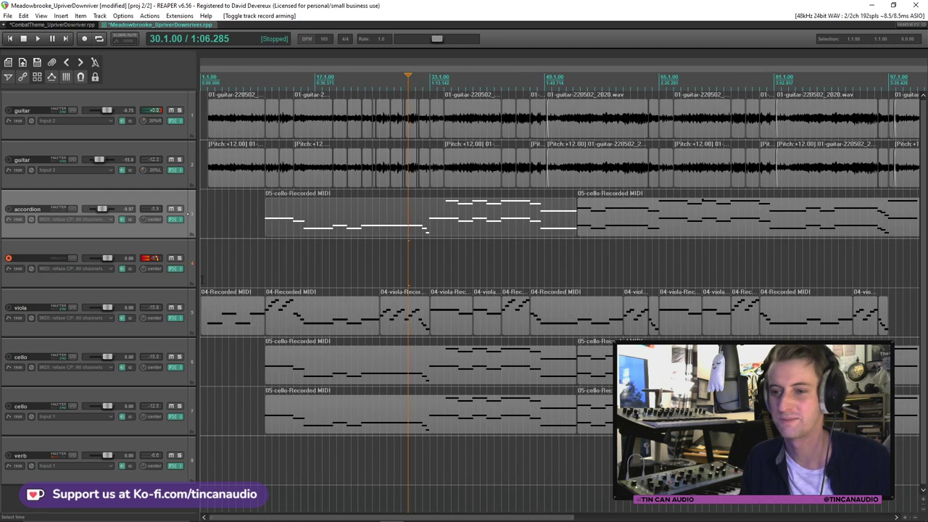
click(251, 250)
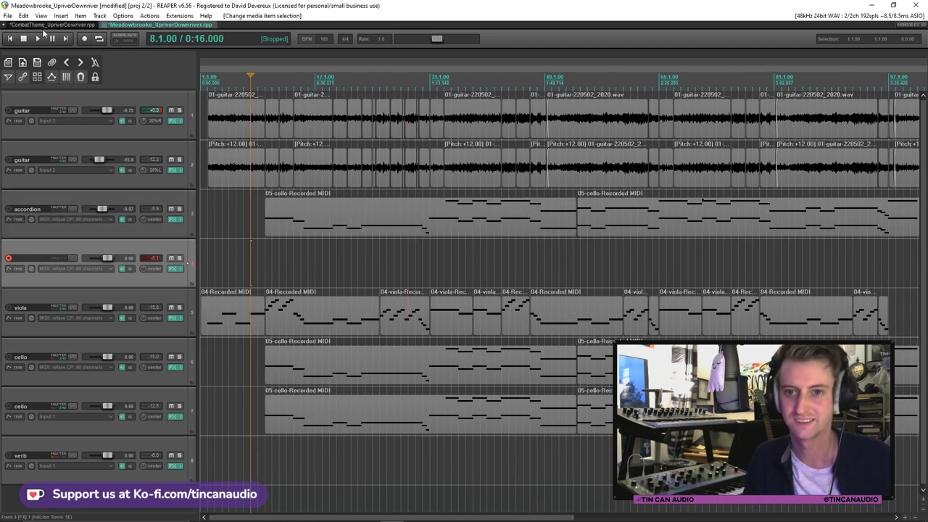
key(space)
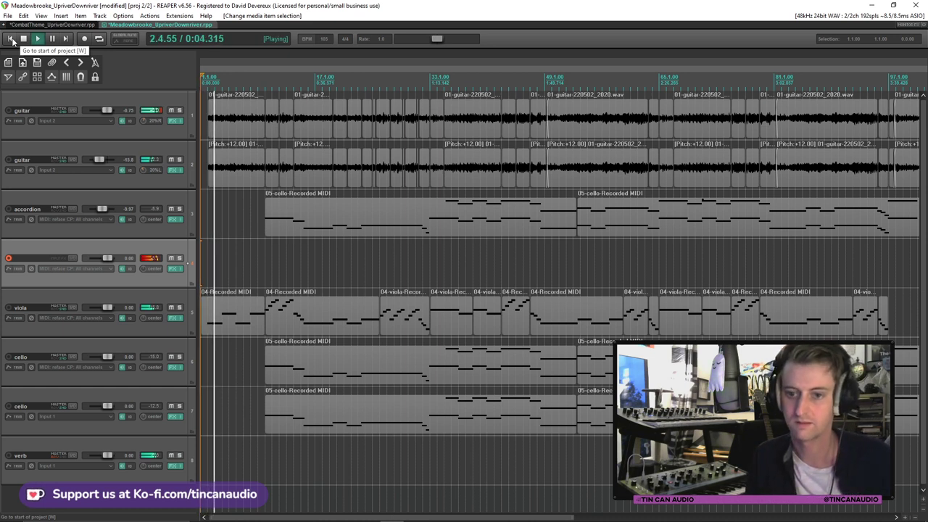
Set the pizzicato track's volume to +3.14 dB, stop playback, and raise HALion Sonic's master volume to 4.2 dB
drag(108, 258, 111, 262)
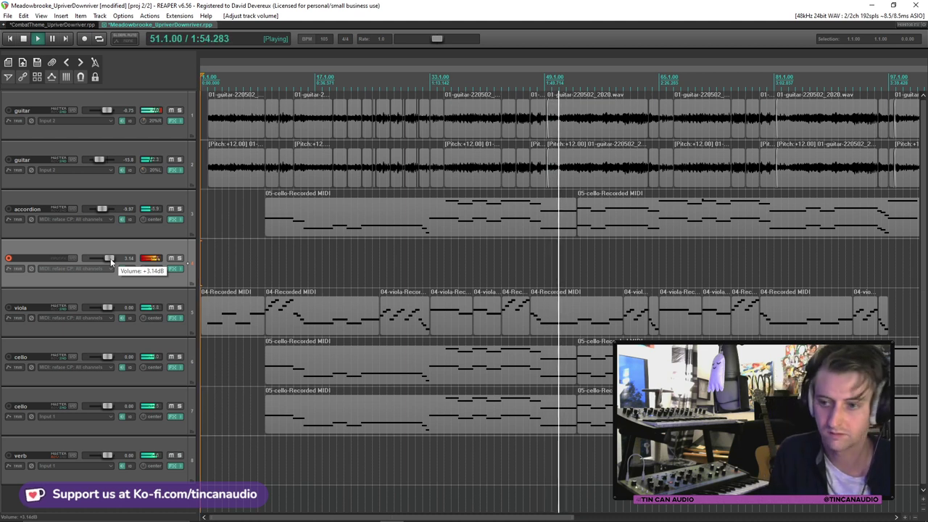
key(space)
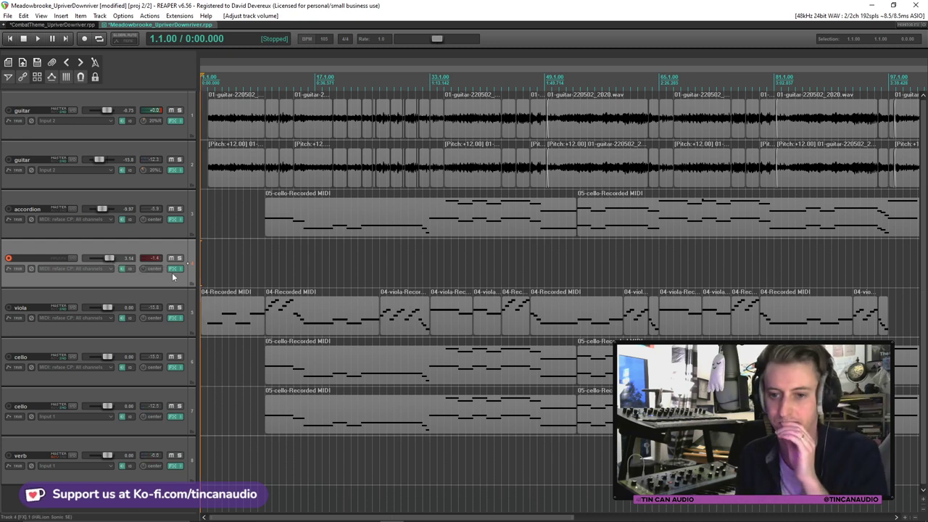
click(173, 269)
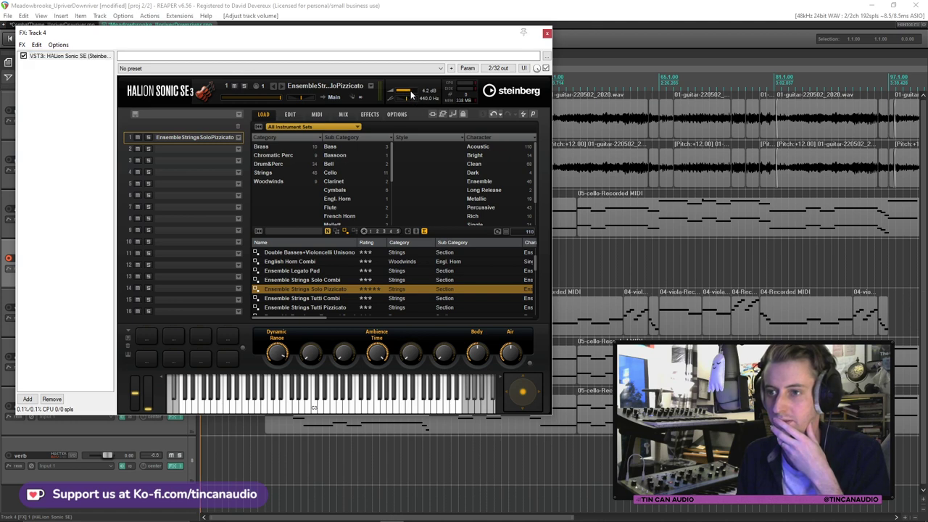
click(547, 33)
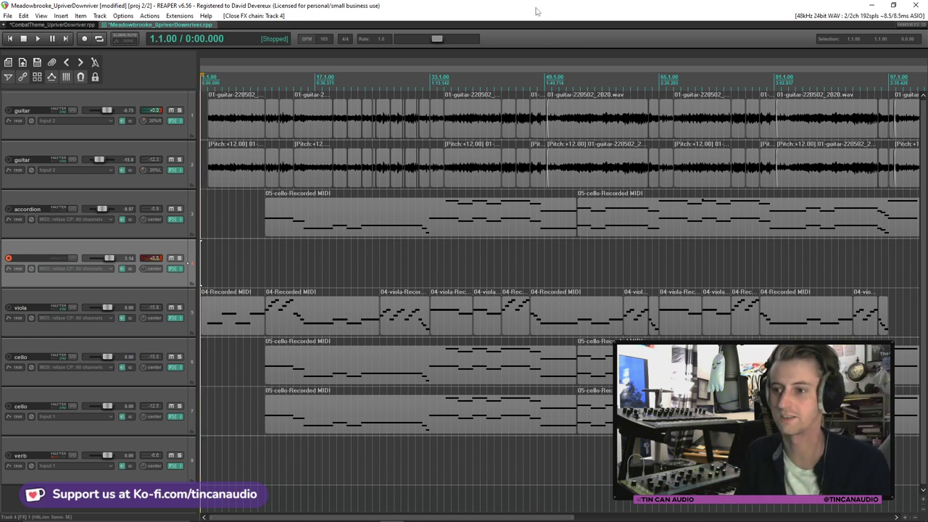
Audition the mix from 33.1.00 and restart playback from 29.1.00 to find the pizzicato entry point
click(429, 251)
key(space)
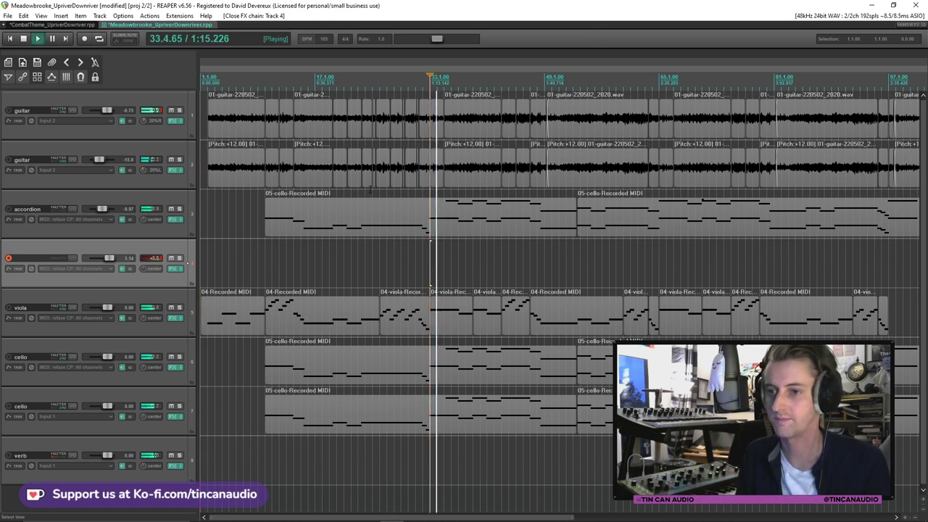
key(space)
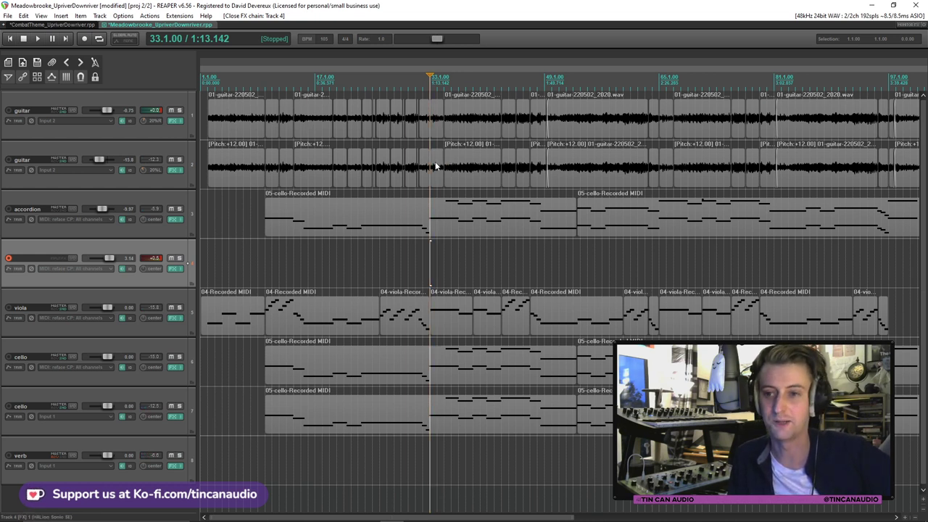
scroll(435, 166, down, 2)
scroll(439, 167, up, 4)
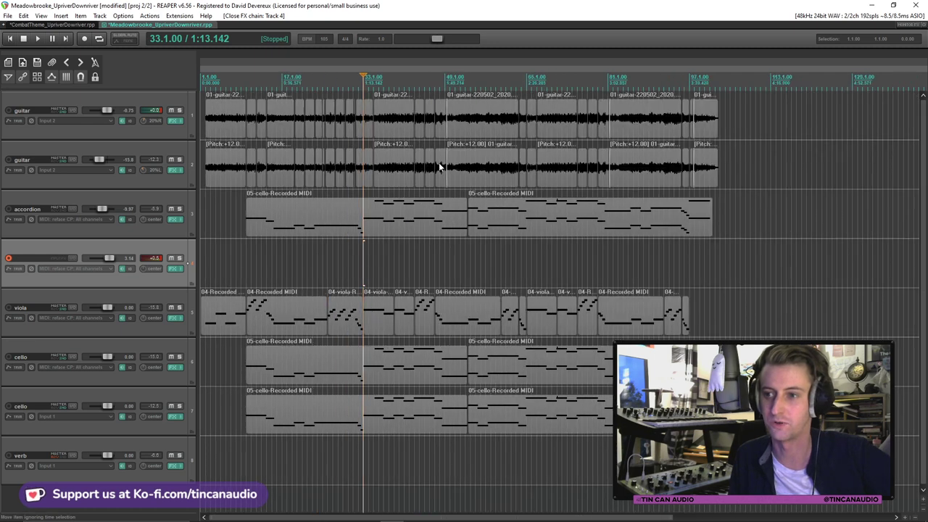
scroll(439, 166, down, 1)
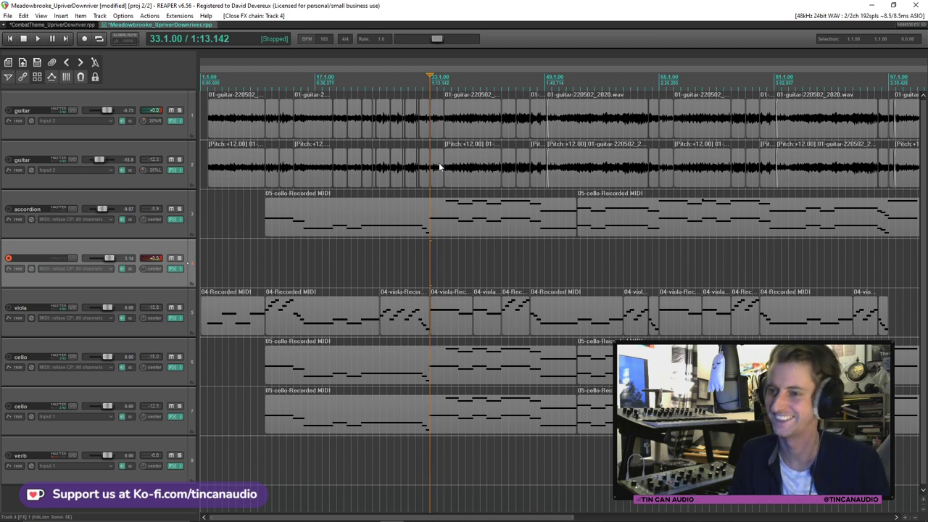
key(space)
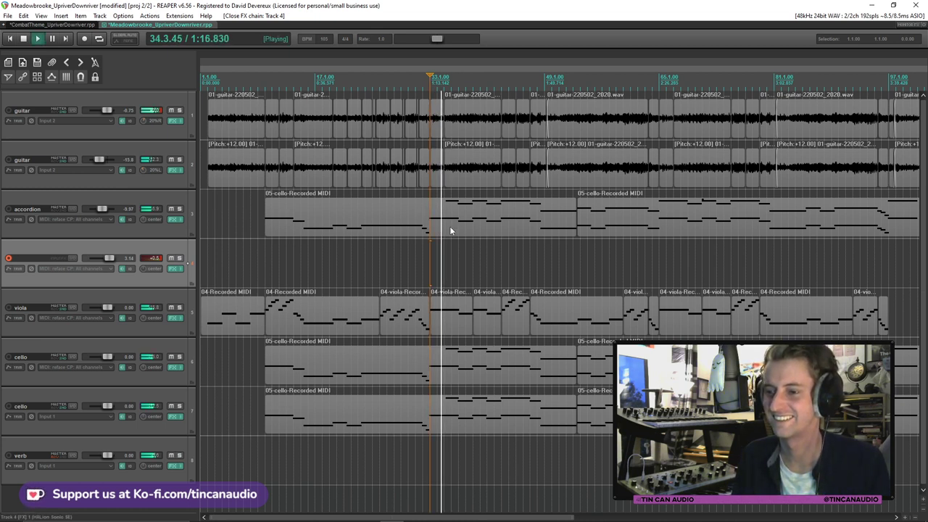
key(space)
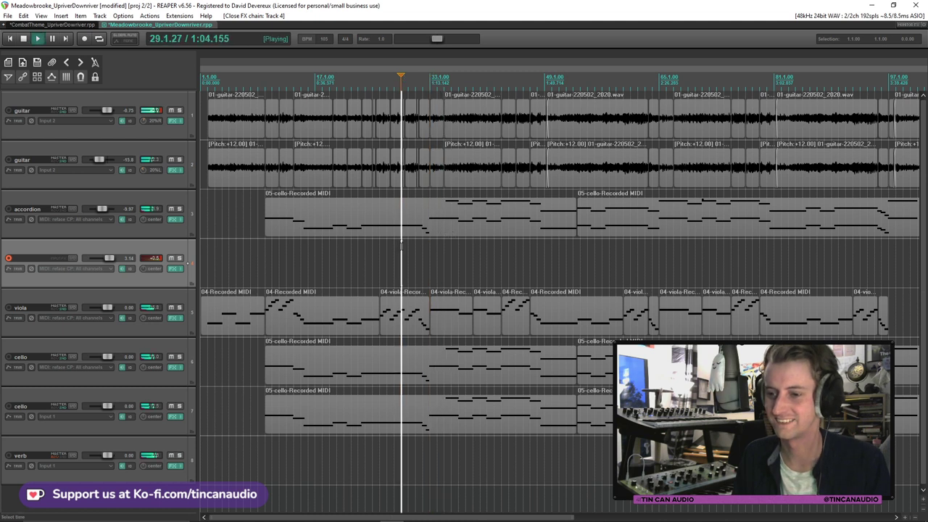
Try recording a pizzicato take on the armed track up to about bar 43, and discard the recorded file
key(ctrl+r)
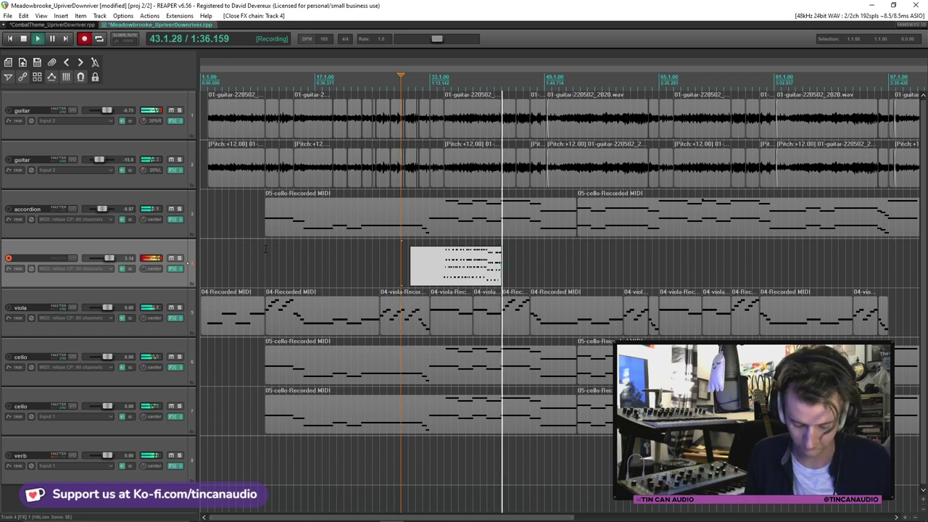
key(space)
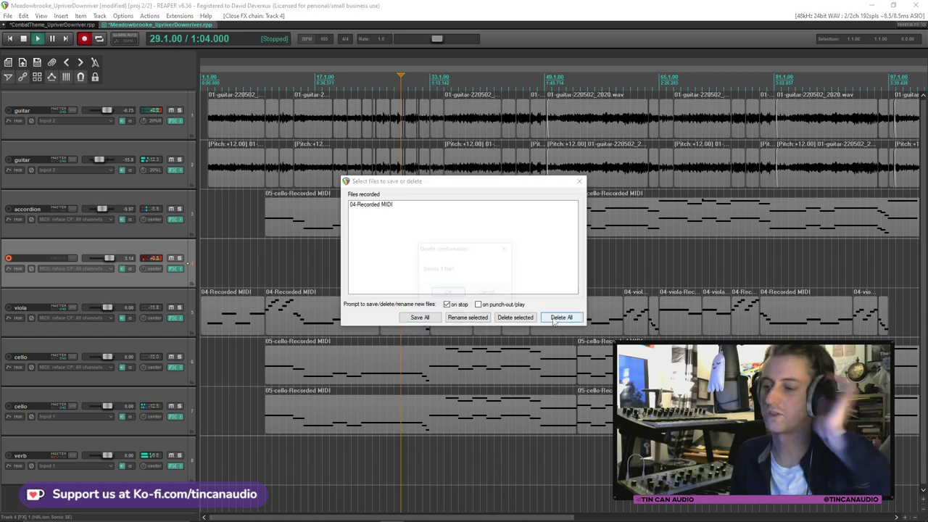
click(559, 317)
click(454, 294)
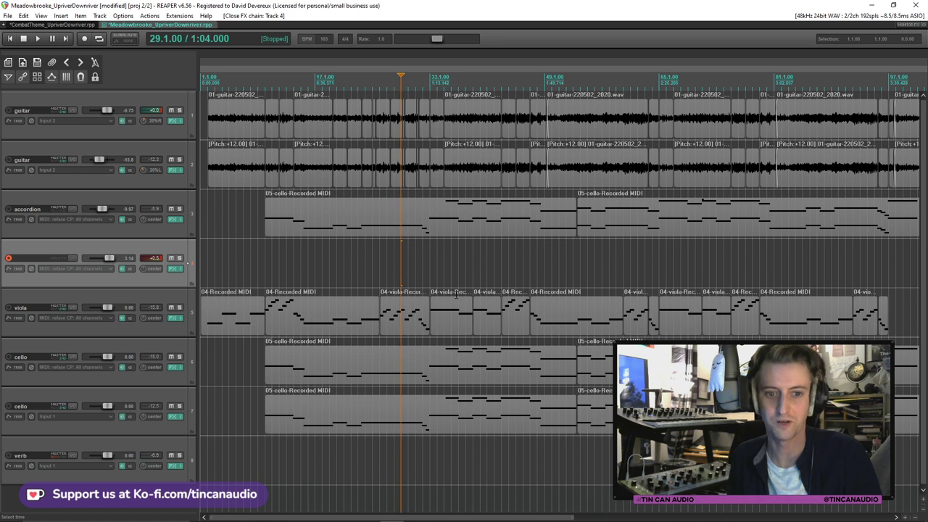
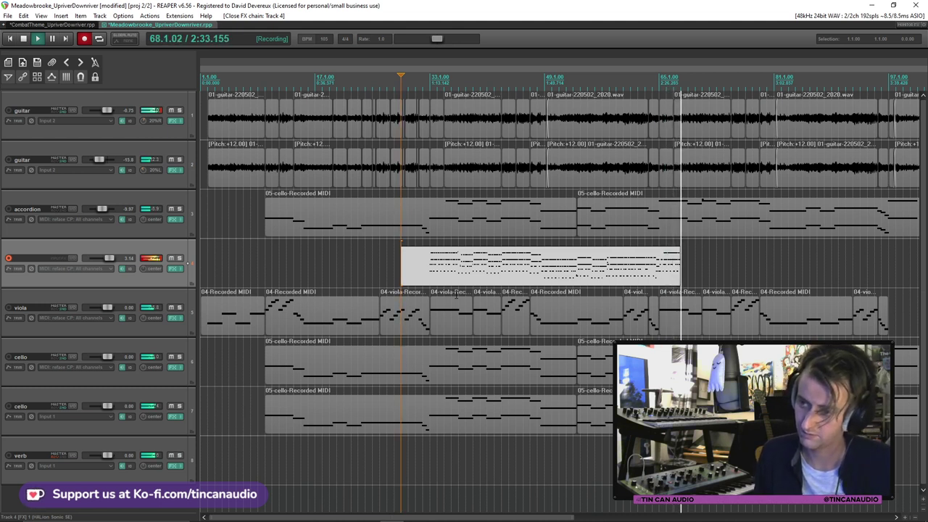
Record and save a pizzicato take from 29.1.00 to about bar 68, and quantize all its notes to a straight 1/16 grid at 100% strength
key(space)
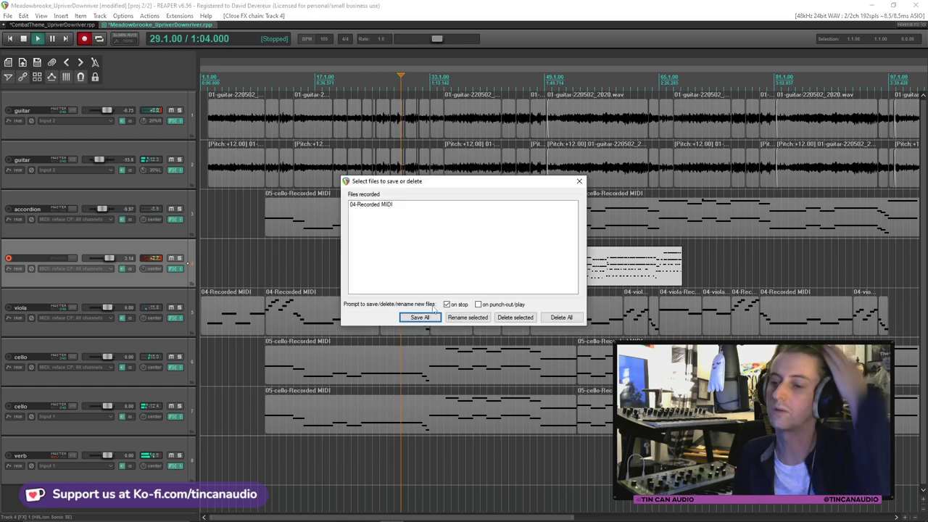
click(428, 318)
double_click(455, 275)
key(ctrl+q)
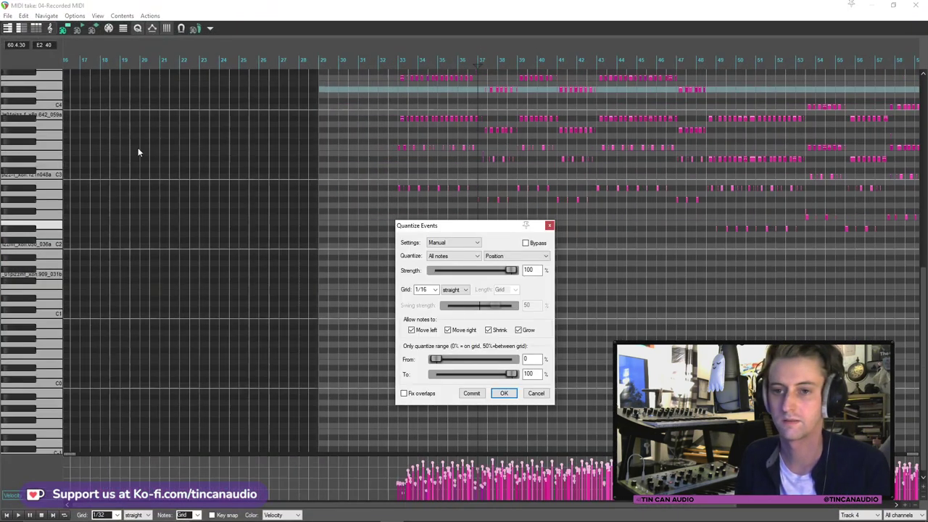
key(space)
key(Return)
key(Escape)
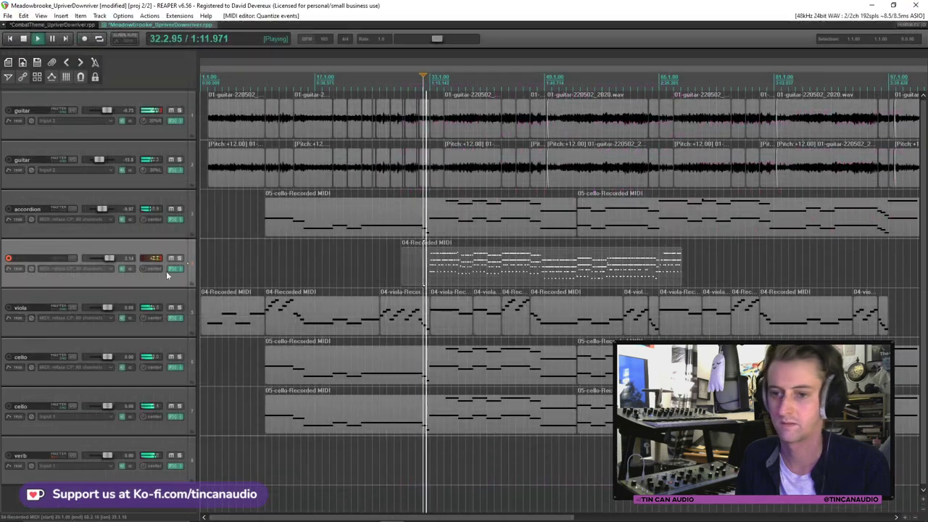
Listen to the quantized pizzicato entry at bar 33 soloed and within the full mix, and stop playback
click(179, 259)
scroll(480, 282, up, 3)
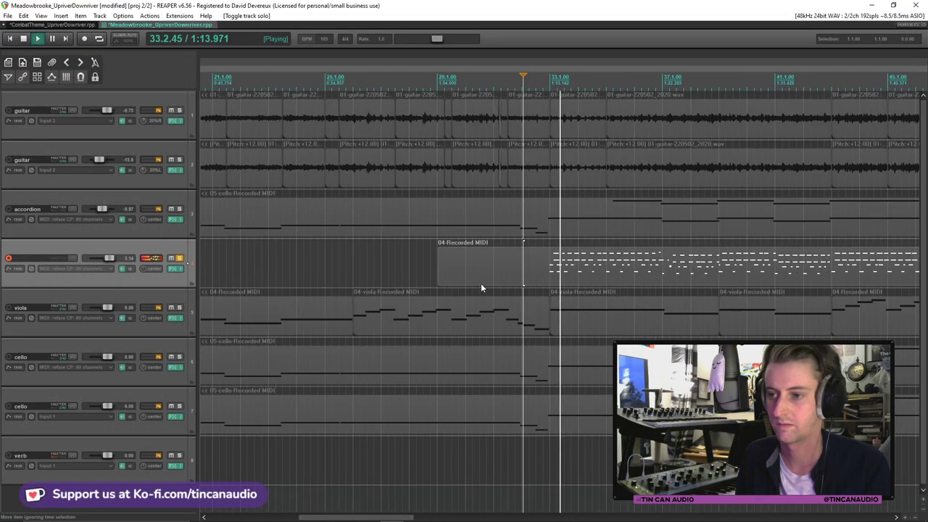
click(179, 258)
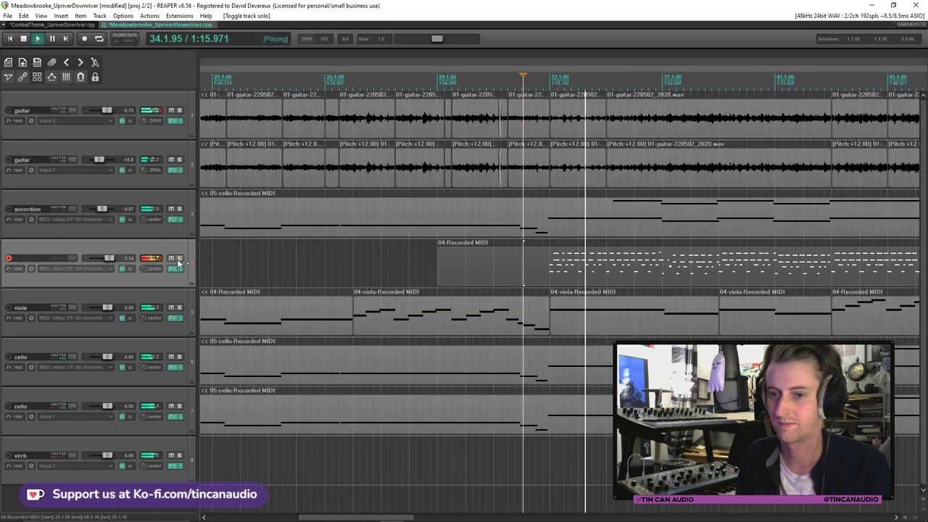
key(space)
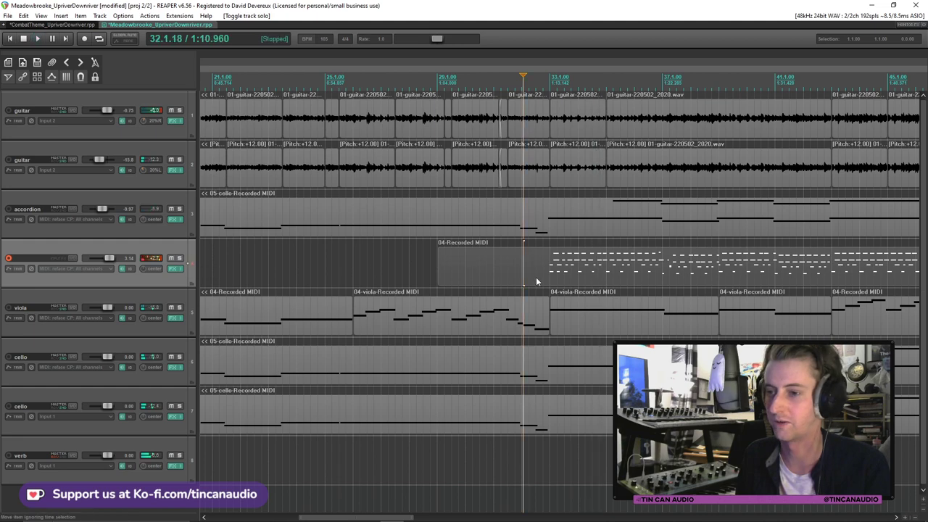
Quantize all notes of the recorded pizzicato take to a 1/16 triplet grid at 100% strength while auditioning the timing
double_click(536, 277)
key(ctrl+t)
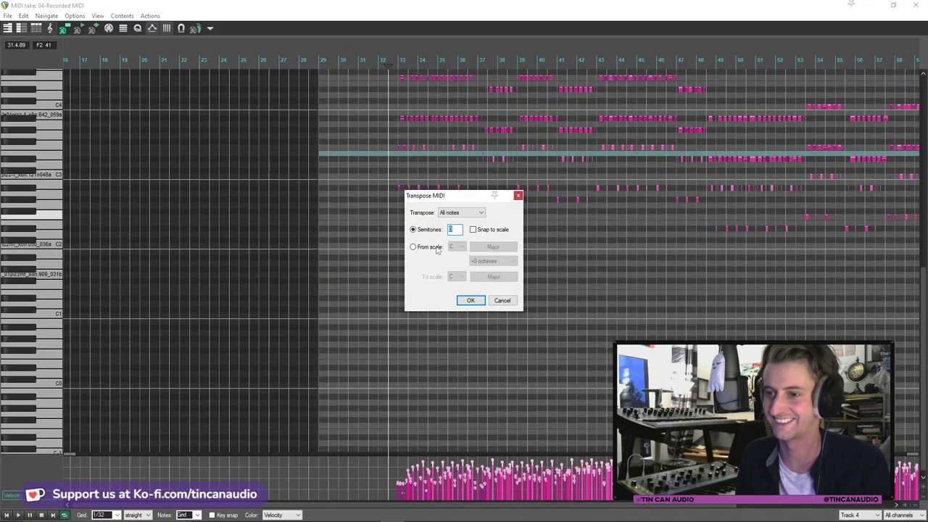
click(517, 196)
key(ctrl+q)
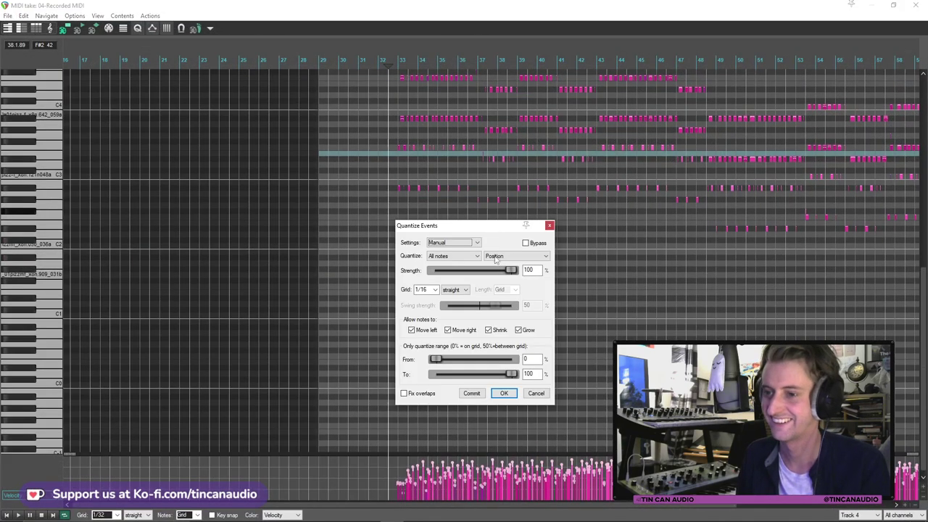
click(454, 289)
click(450, 304)
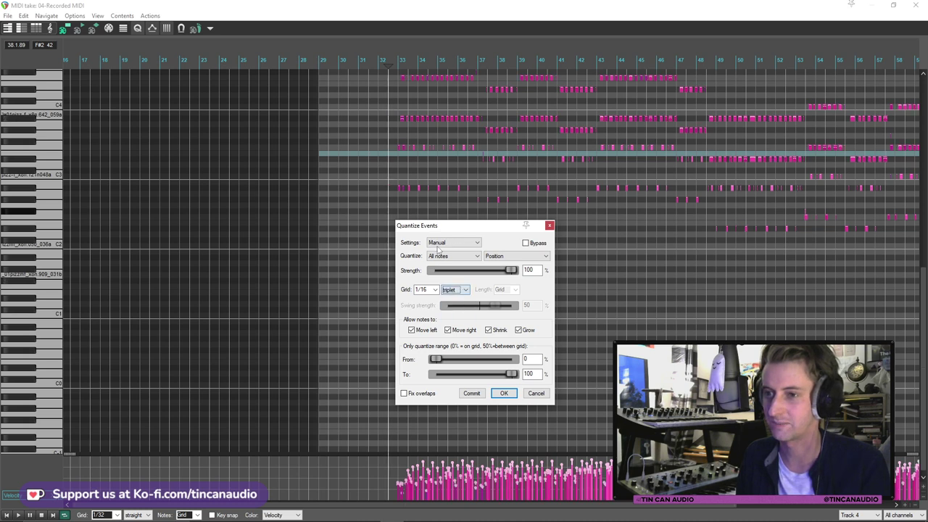
key(space)
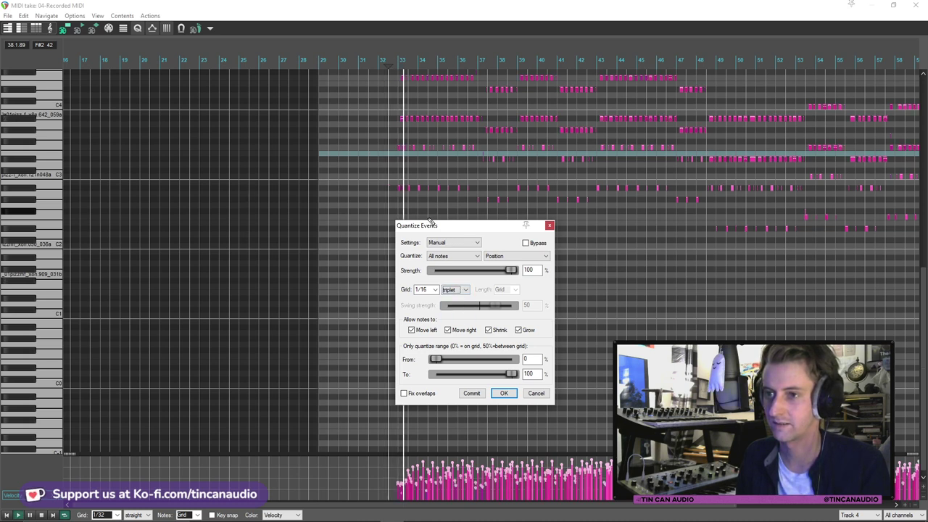
click(549, 226)
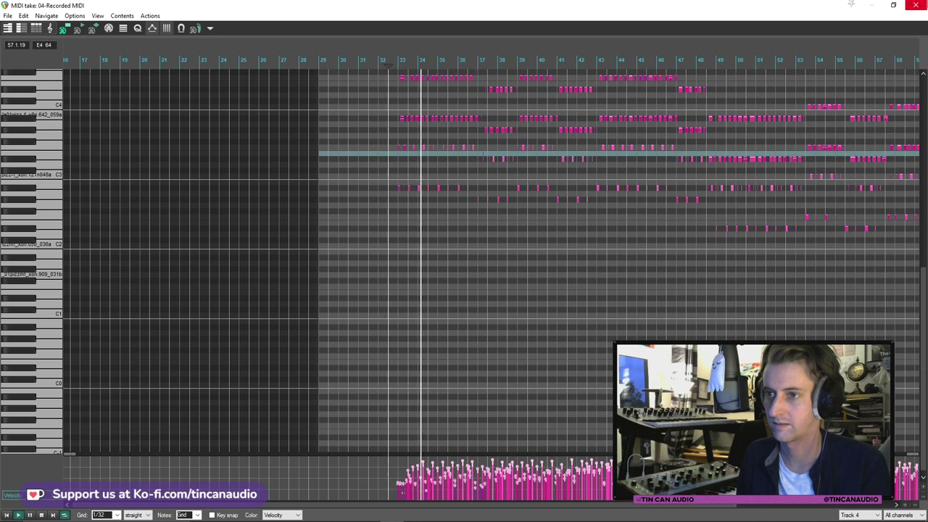
key(ctrl+q)
click(503, 393)
click(915, 5)
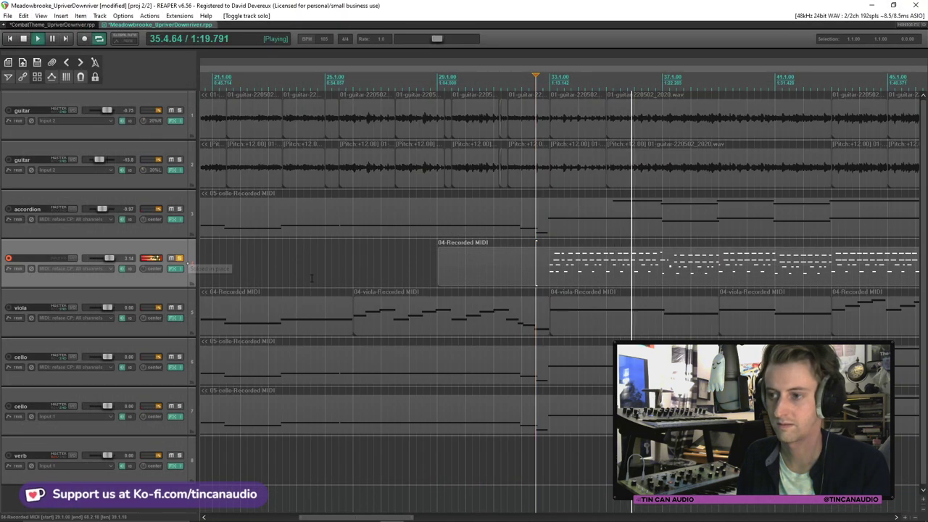
Try quantizing the pizzicato notes to a 1/32 grid with triplet, dotted and swing settings during playback
double_click(518, 274)
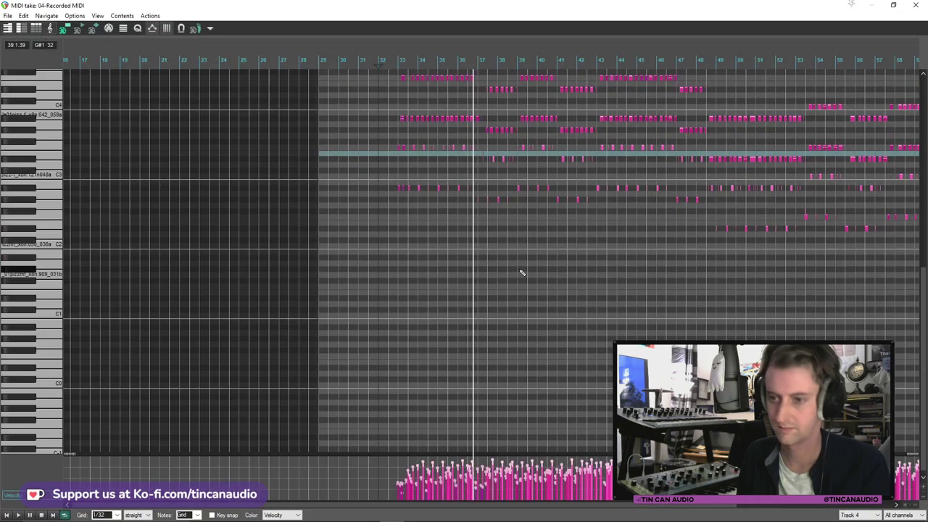
key(ctrl+q)
click(434, 289)
click(434, 313)
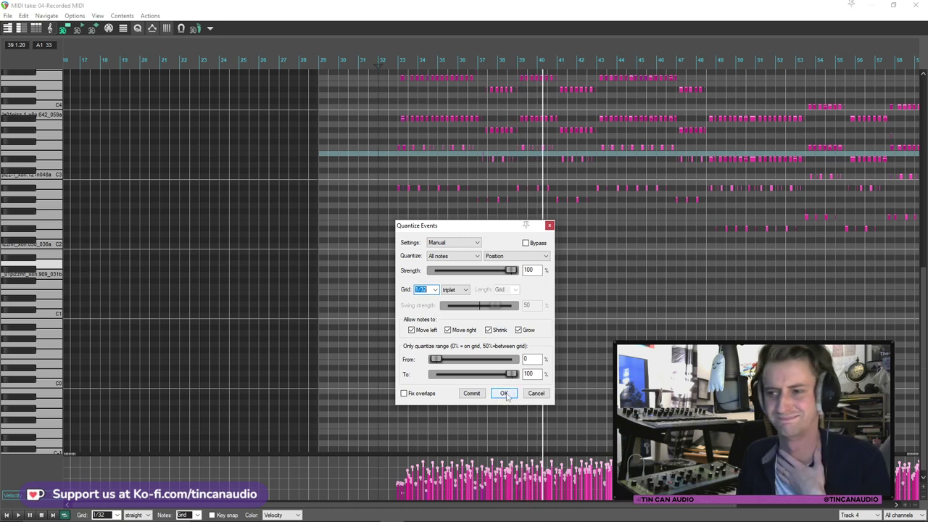
click(451, 289)
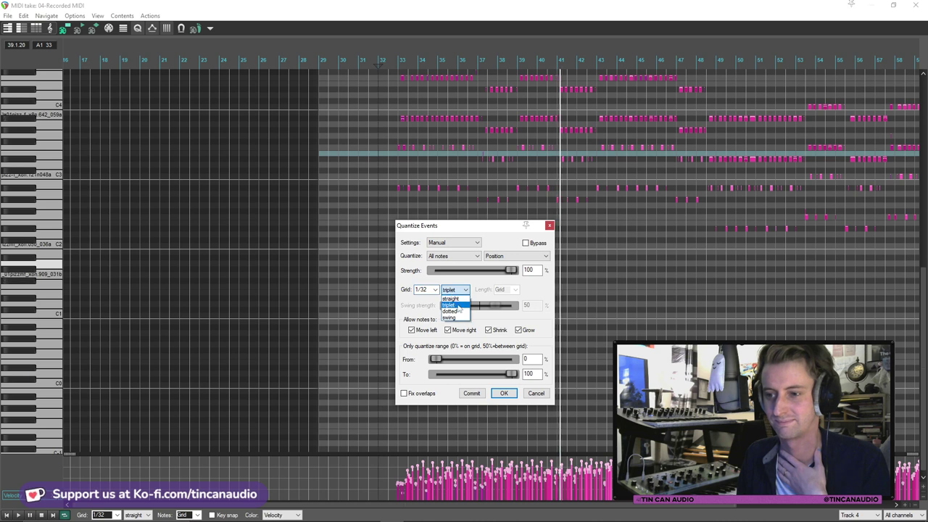
click(456, 313)
click(455, 289)
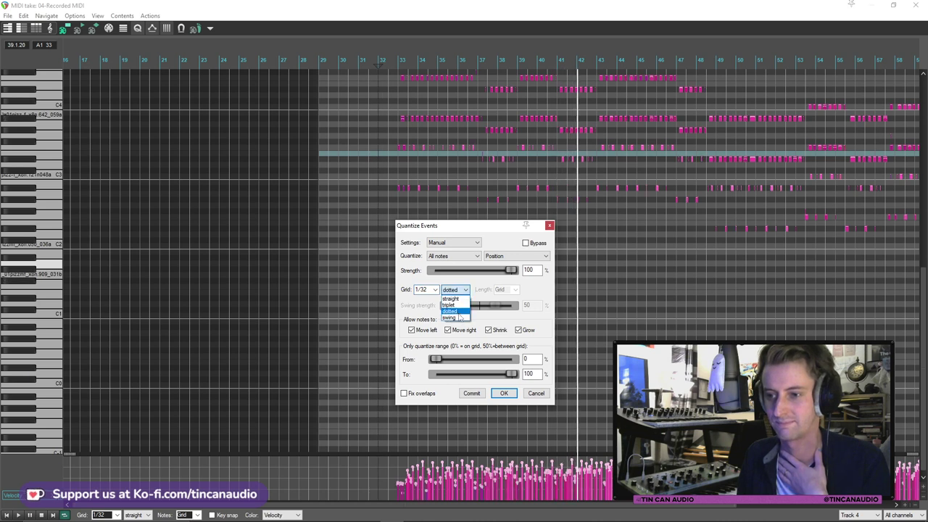
click(459, 318)
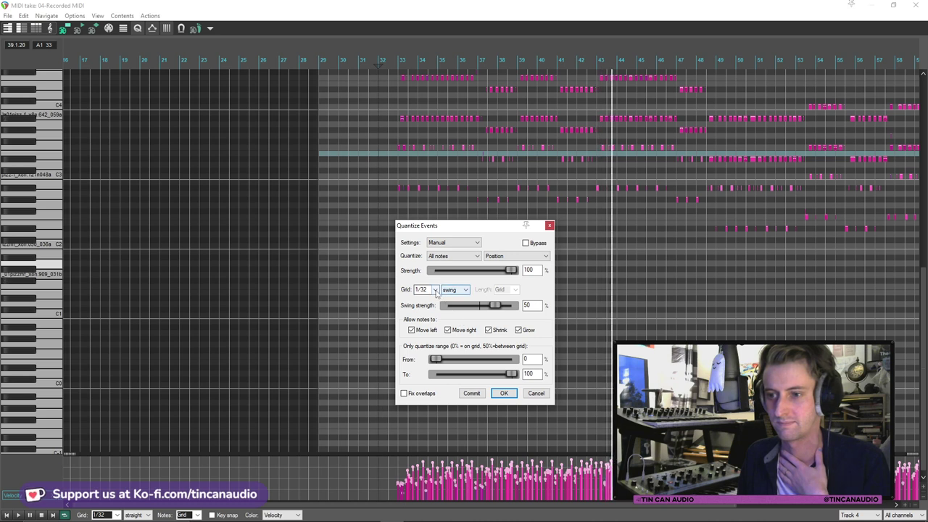
Quantize all the pizzicato notes to a 1/8 triplet grid at 100% strength and return to the arrangement
click(455, 290)
click(450, 304)
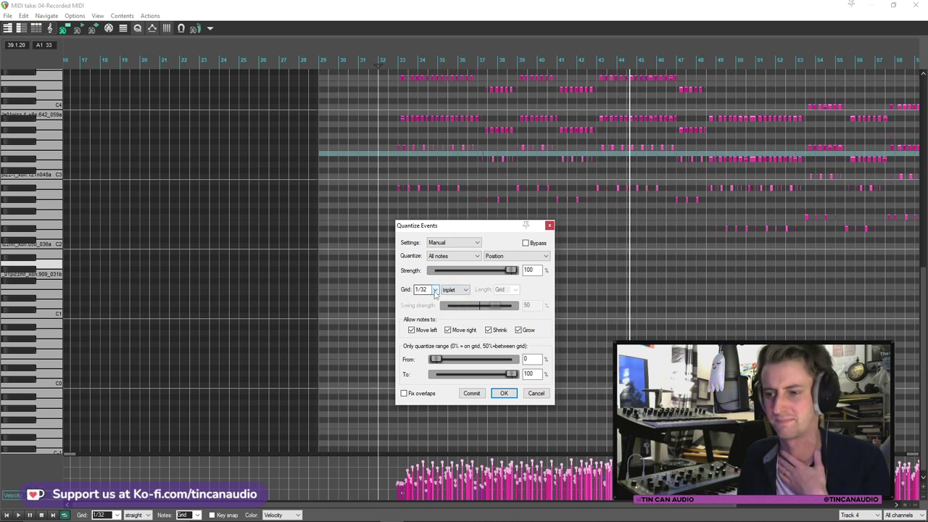
click(426, 290)
click(428, 324)
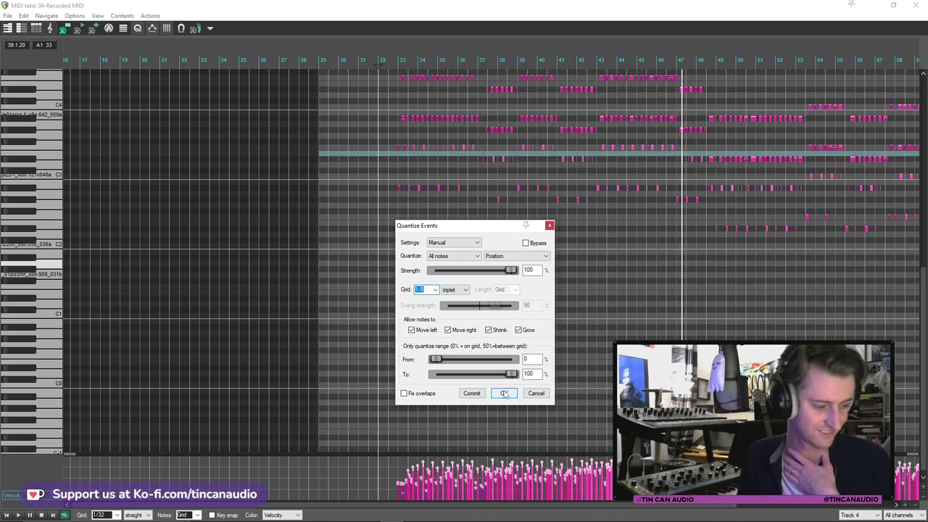
click(504, 393)
key(Escape)
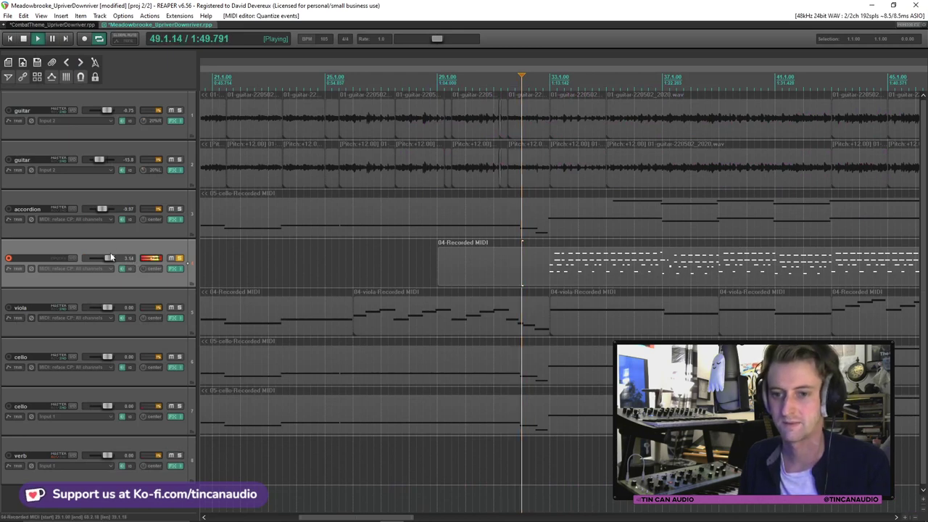
Unsolo and disarm the recorded pizzicato track, with its volume reset to 0.00 dB and its name set to pizzacato
click(179, 259)
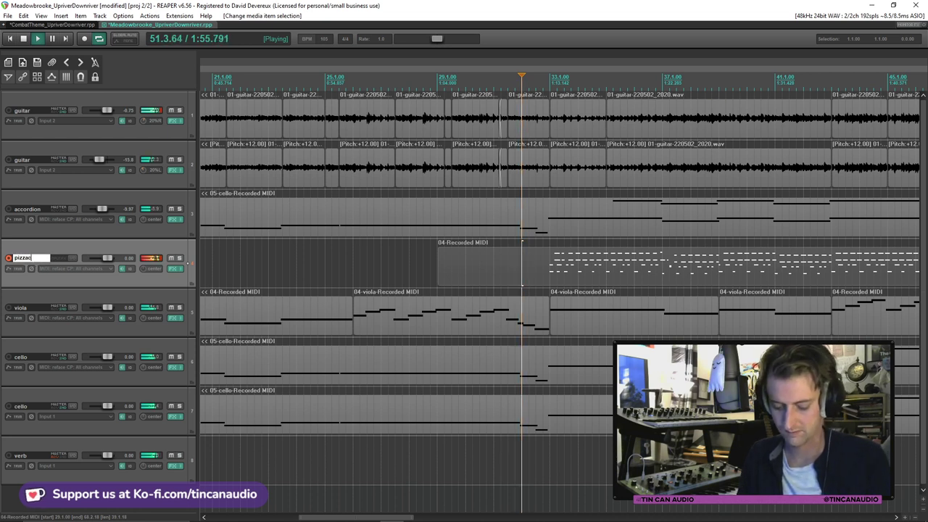
key(Return)
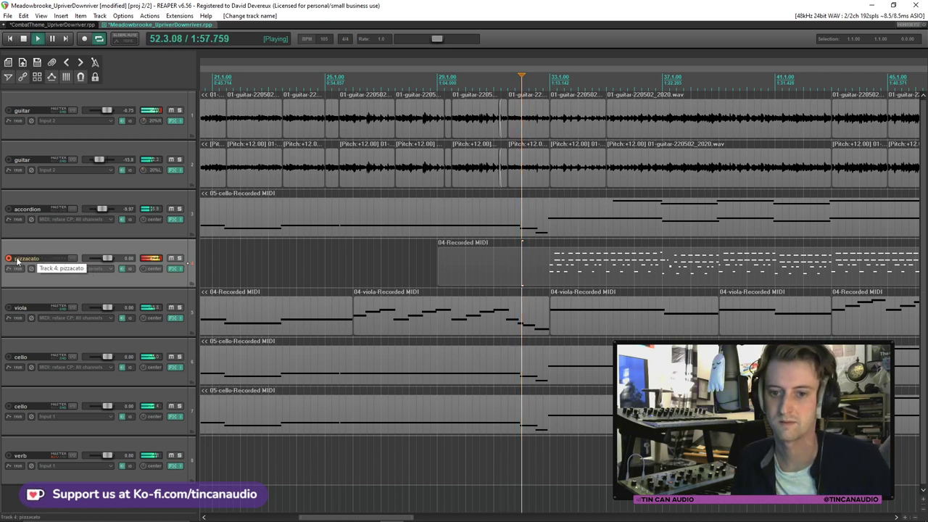
click(8, 258)
Trim the empty start of the pizzicato MIDI item to just before bar 33
scroll(522, 260, down, 2)
drag(521, 260, 573, 259)
scroll(681, 257, down, 2)
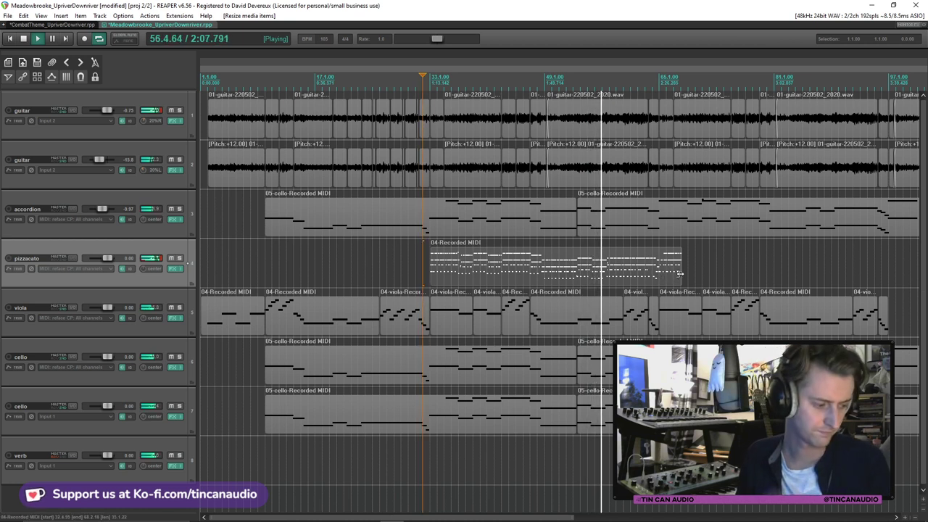
Add a send from the pizzacato track to the verb track and stop playback
scroll(644, 267, down, 2)
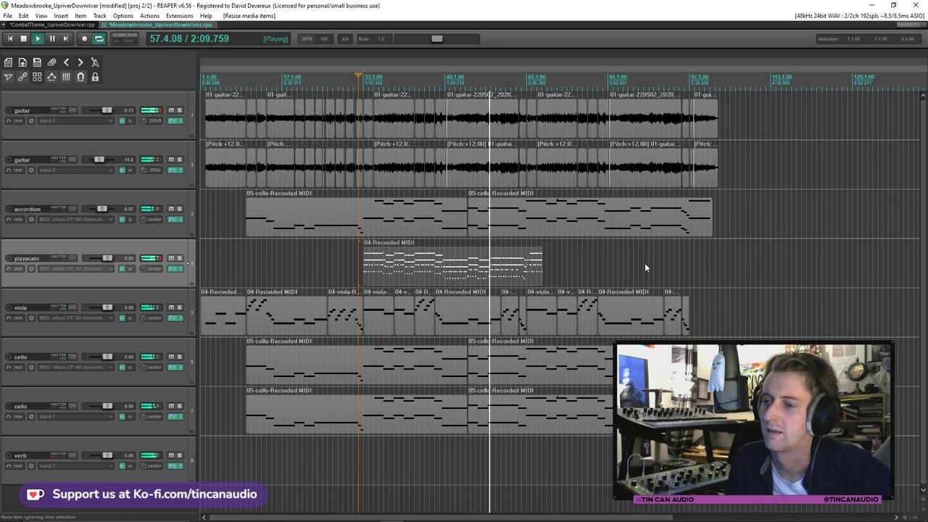
scroll(644, 268, up, 3)
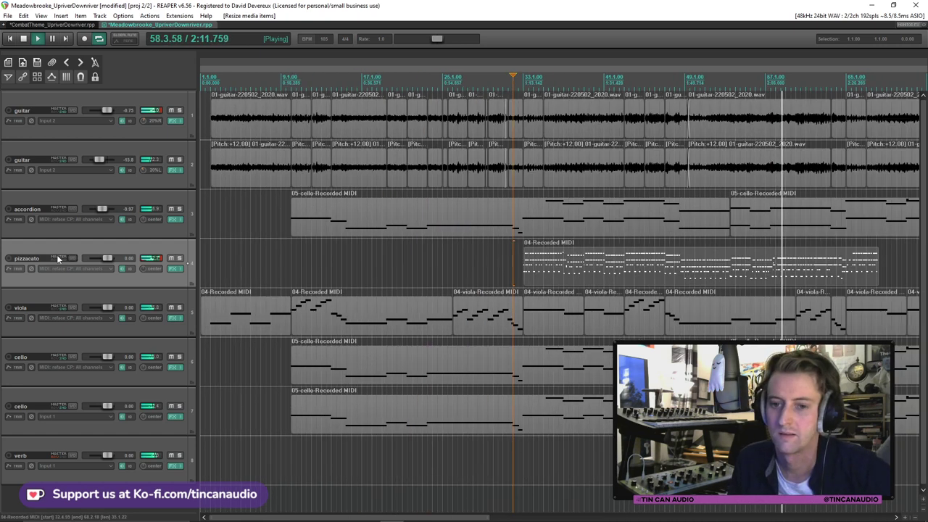
click(58, 258)
click(289, 331)
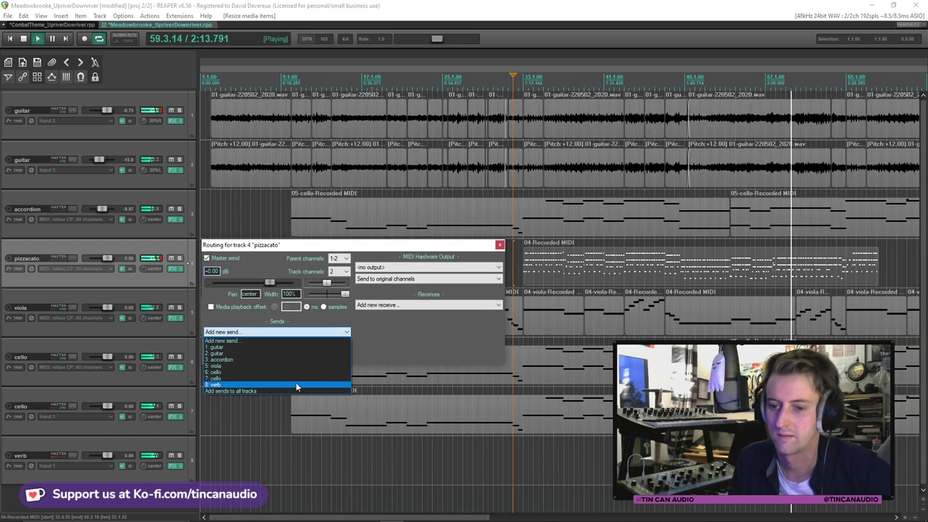
click(296, 384)
click(500, 244)
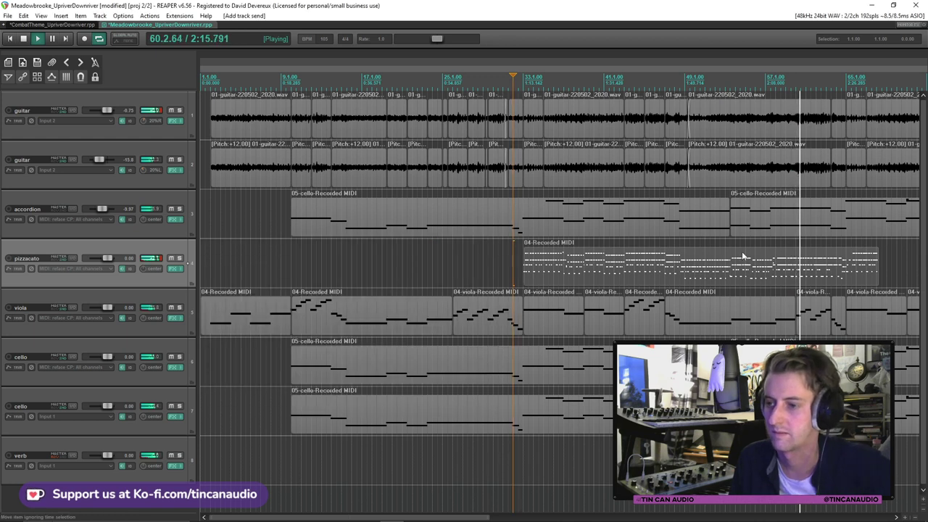
scroll(680, 271, down, 2)
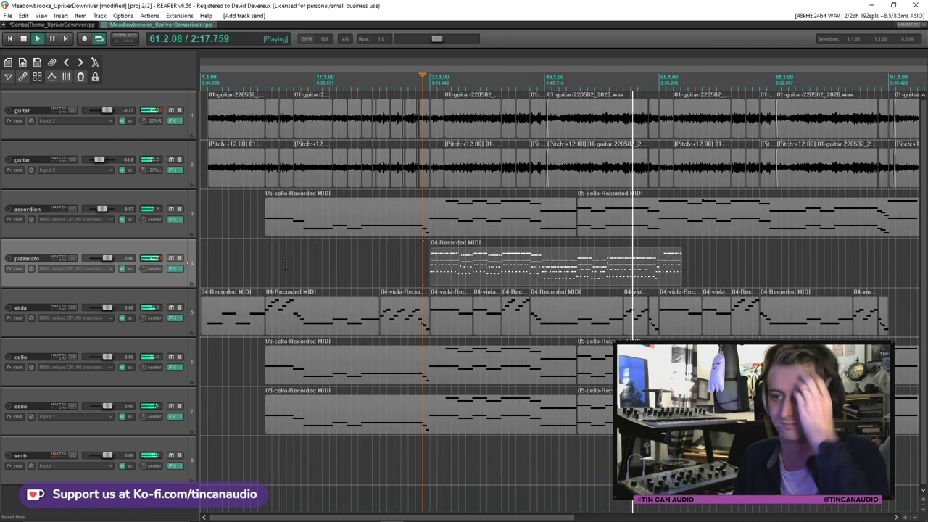
key(space)
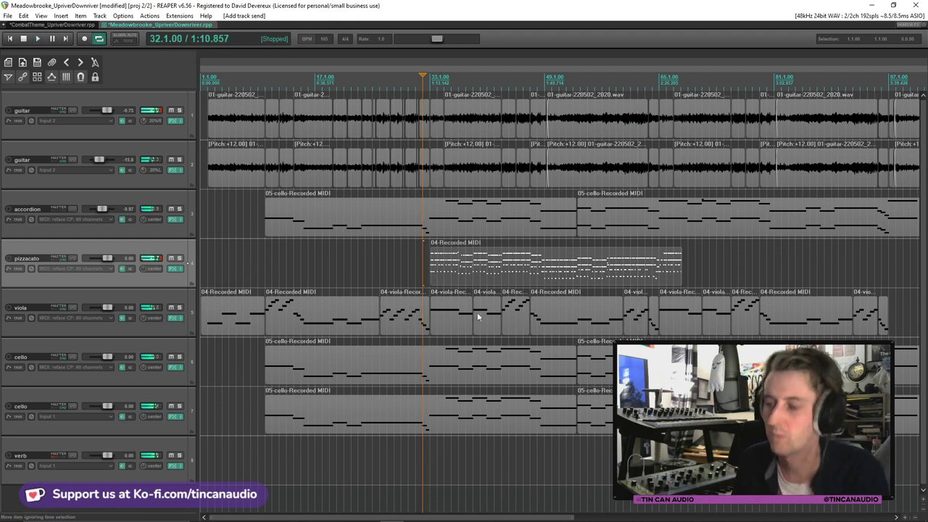
Solo the viola and both cello tracks and listen to them from around bar 54
drag(180, 308, 185, 398)
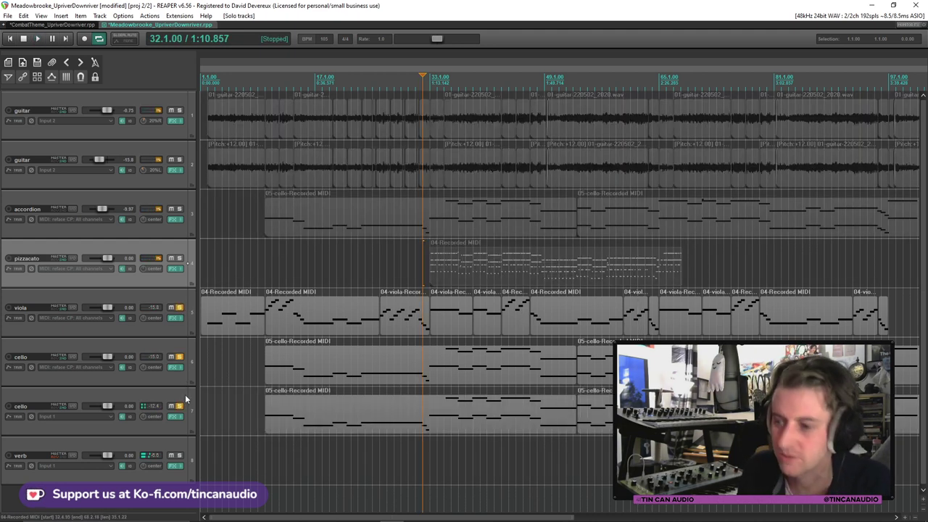
click(576, 331)
key(space)
scroll(601, 332, up, 5)
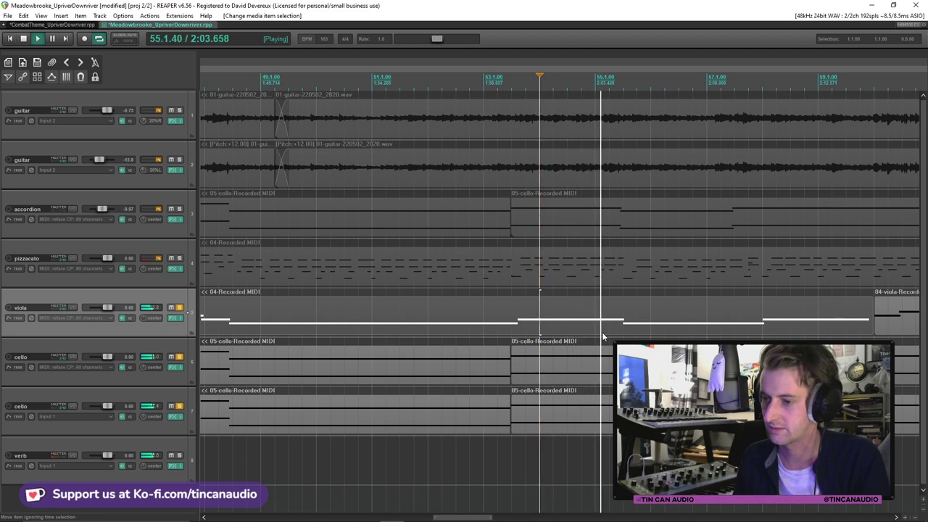
scroll(602, 332, down, 3)
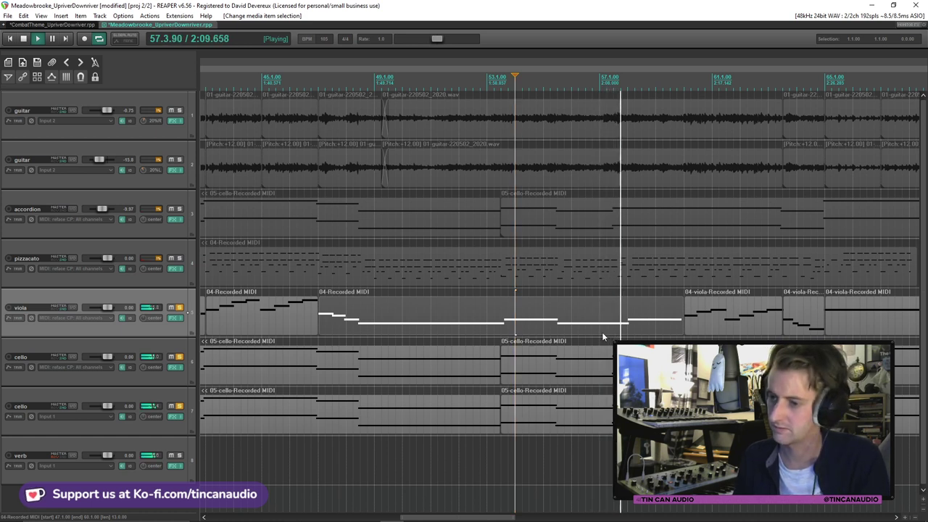
Save the project and briefly solo the accordion alongside the strings while playing from bar 58
click(628, 334)
key(ctrl+s)
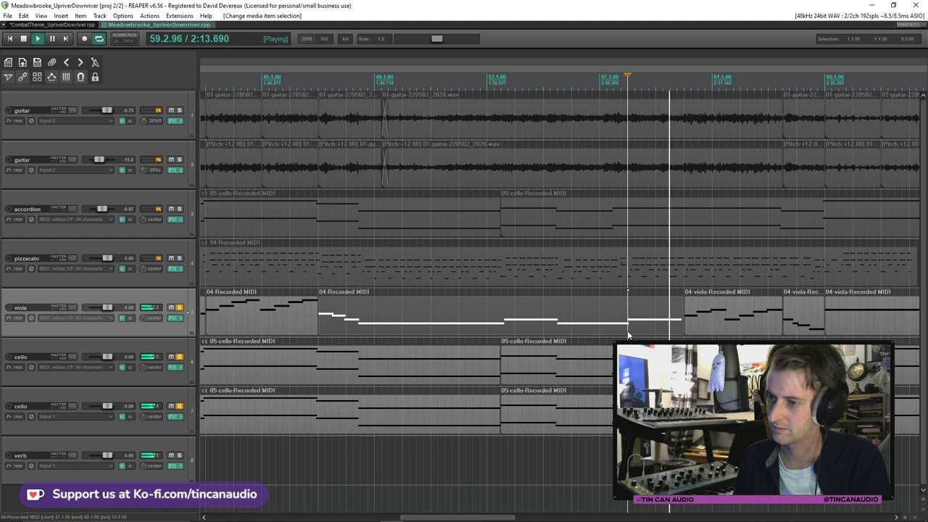
click(183, 208)
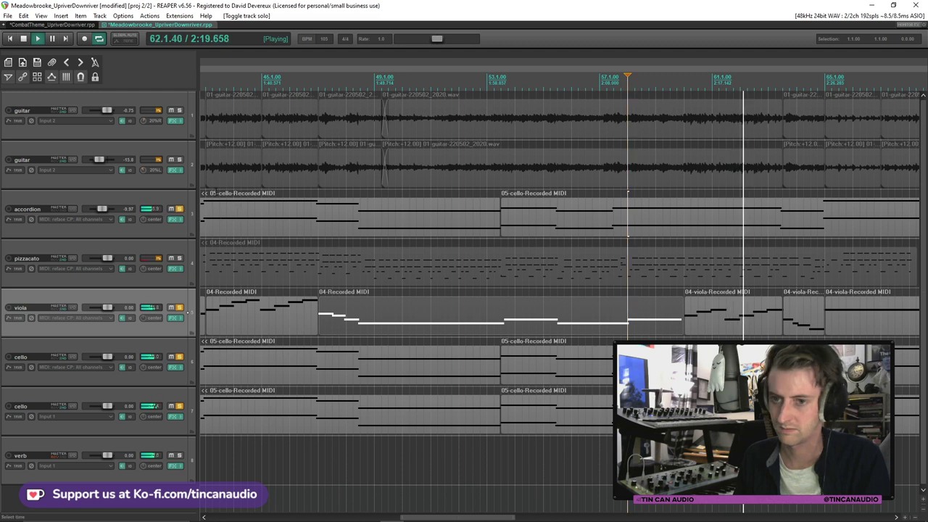
click(185, 212)
key(space)
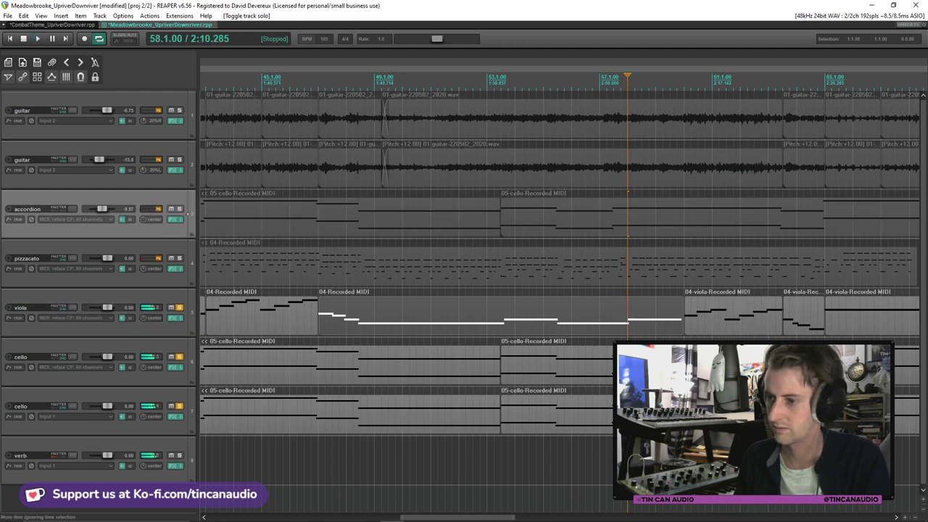
Audition the soloed viola and cellos from bar 60 and again from just before bar 57
click(685, 331)
key(space)
scroll(685, 331, up, 3)
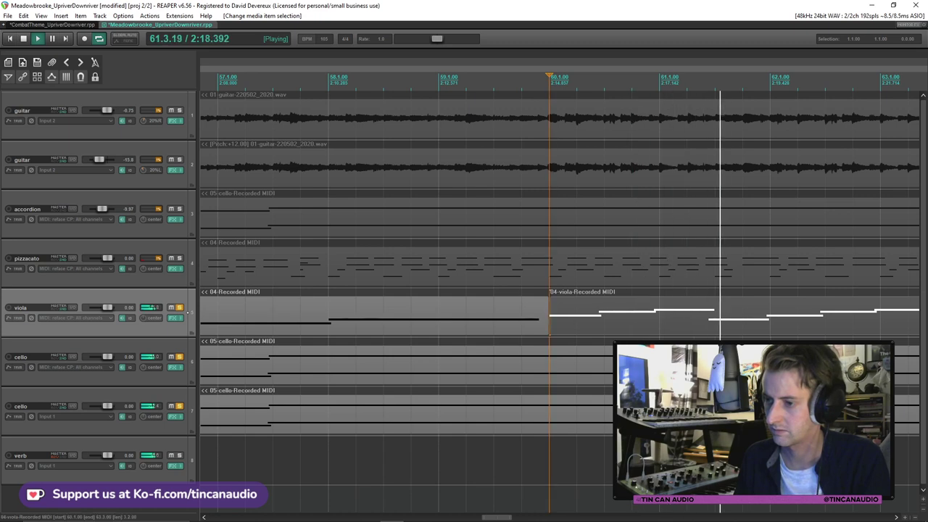
scroll(685, 331, down, 3)
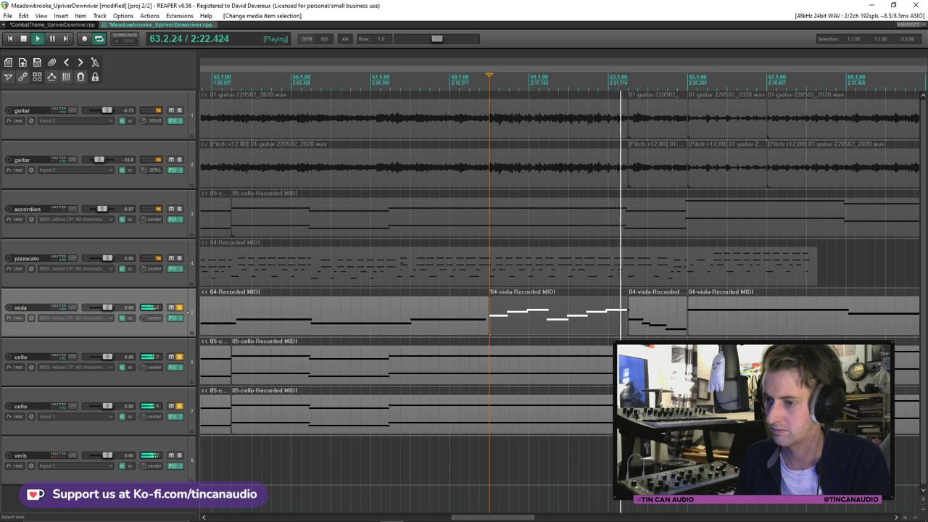
click(361, 321)
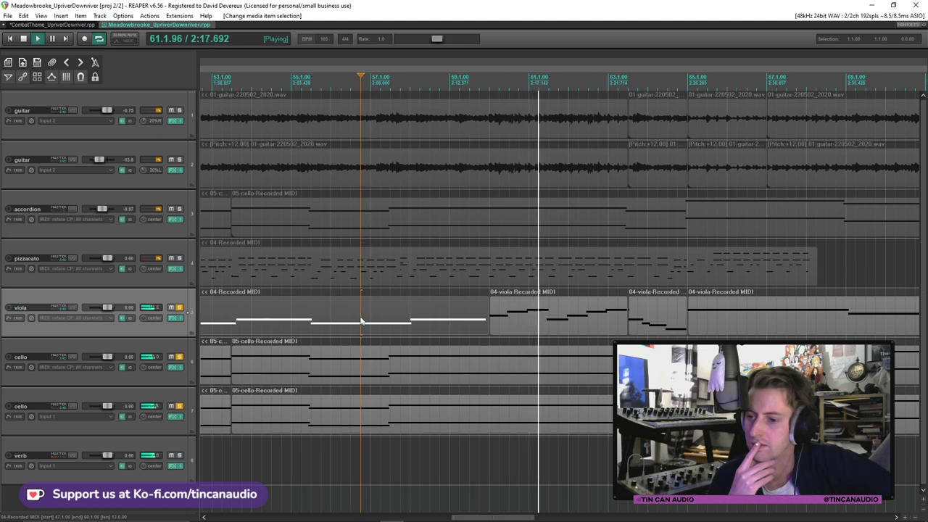
key(space)
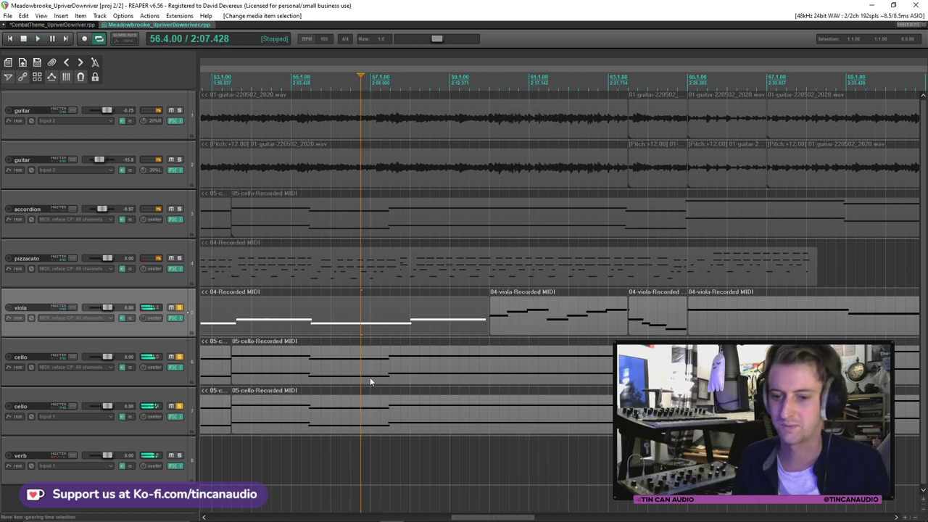
Solo only the lower cello track and listen to it from around bar 57 and from bar 61
click(179, 356)
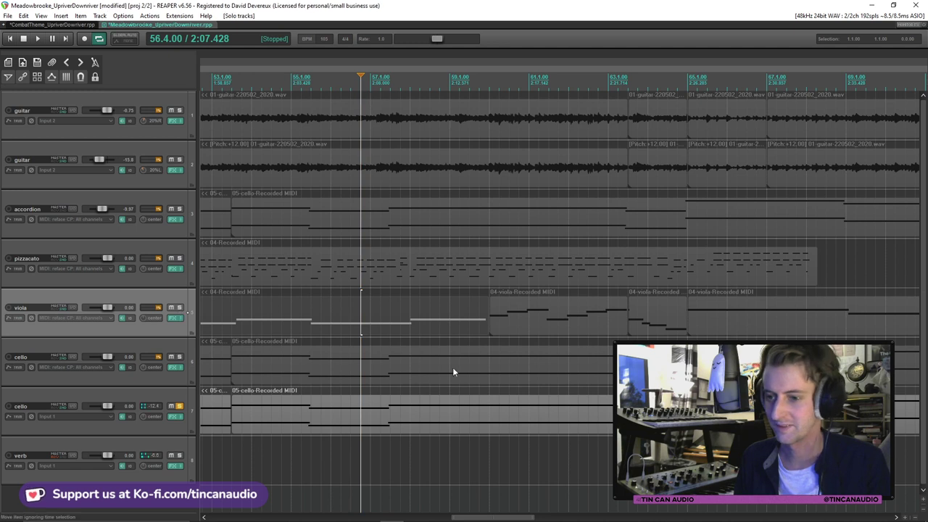
click(389, 411)
key(space)
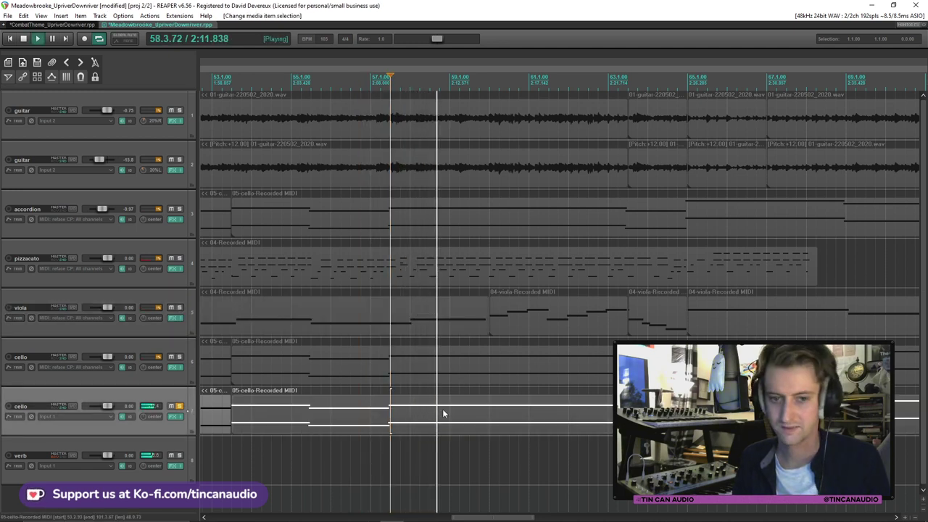
click(529, 419)
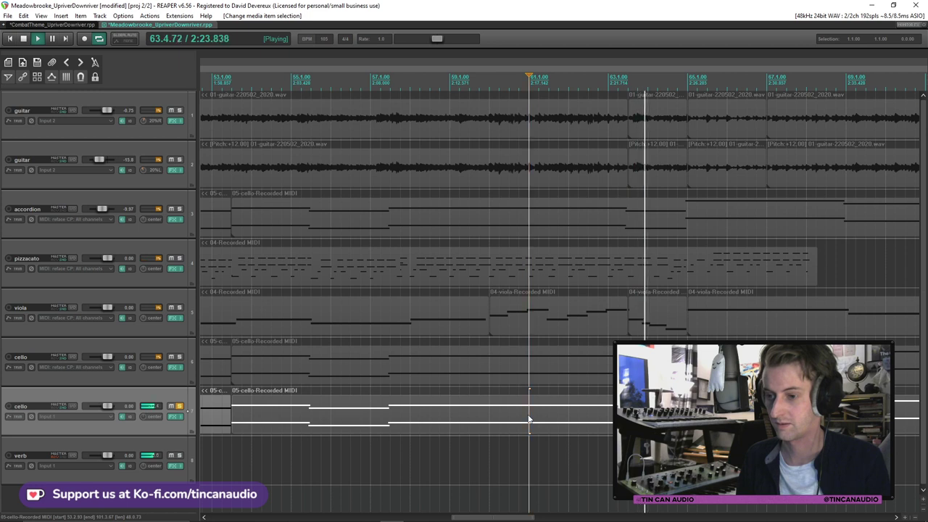
Split the lower cello item at bar 61, check its notes in the MIDI editor, and play across the split
key(s)
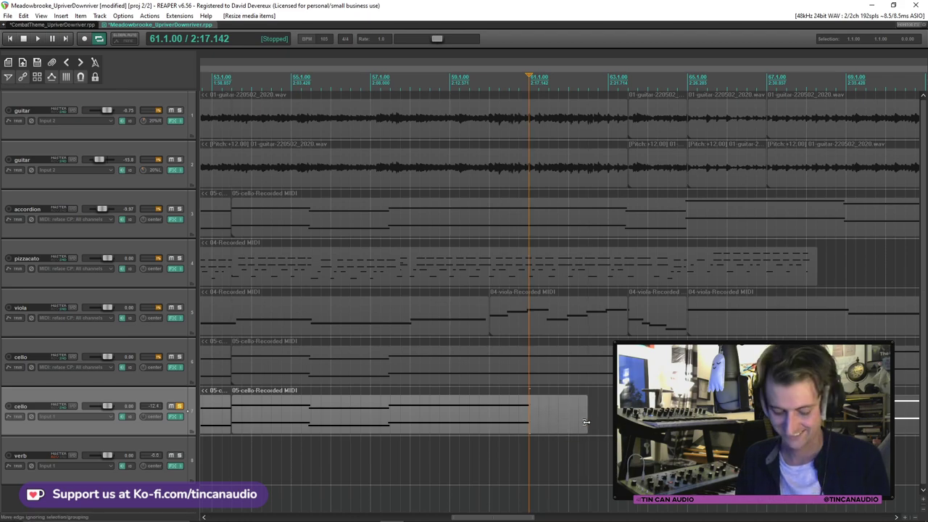
double_click(535, 413)
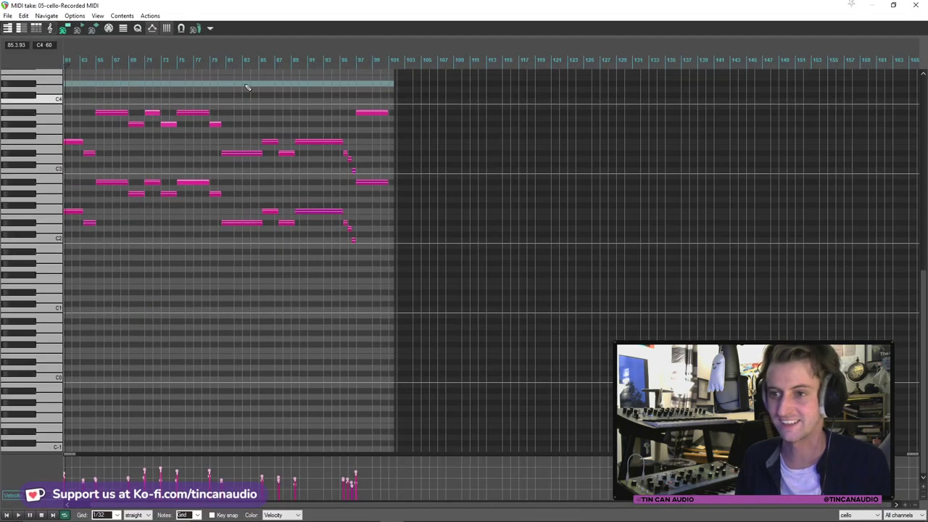
click(914, 5)
click(508, 417)
key(space)
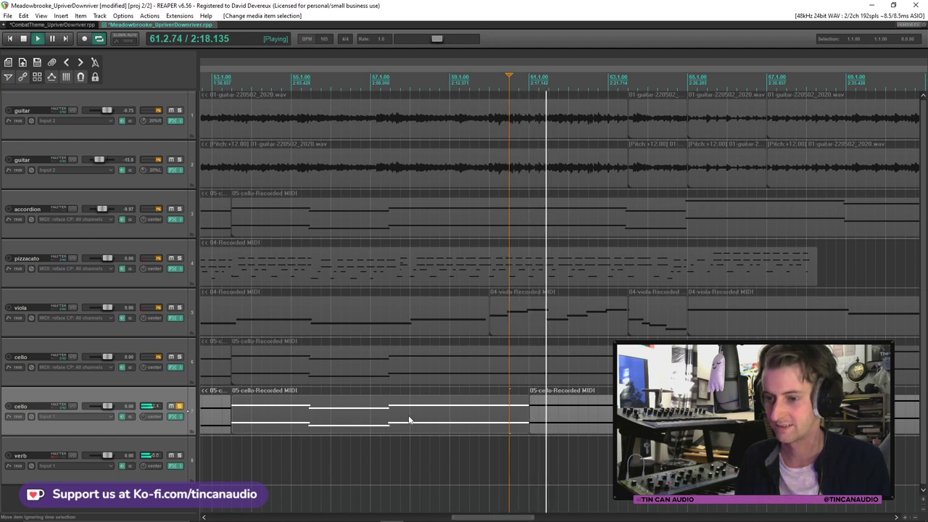
Unsolo the lower cello track to hear the full arrangement from bar 57 and save the project
click(379, 414)
click(179, 406)
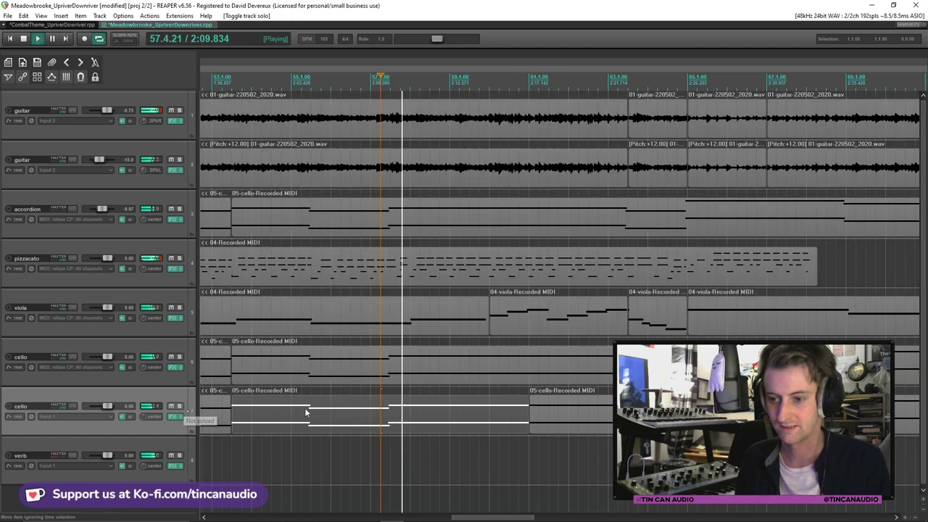
scroll(319, 407, down, 5)
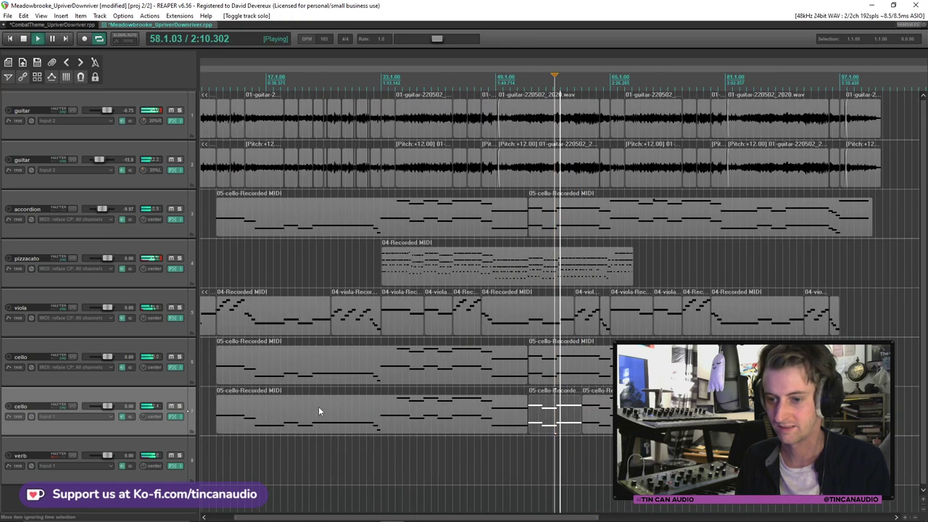
click(460, 410)
key(ctrl+s)
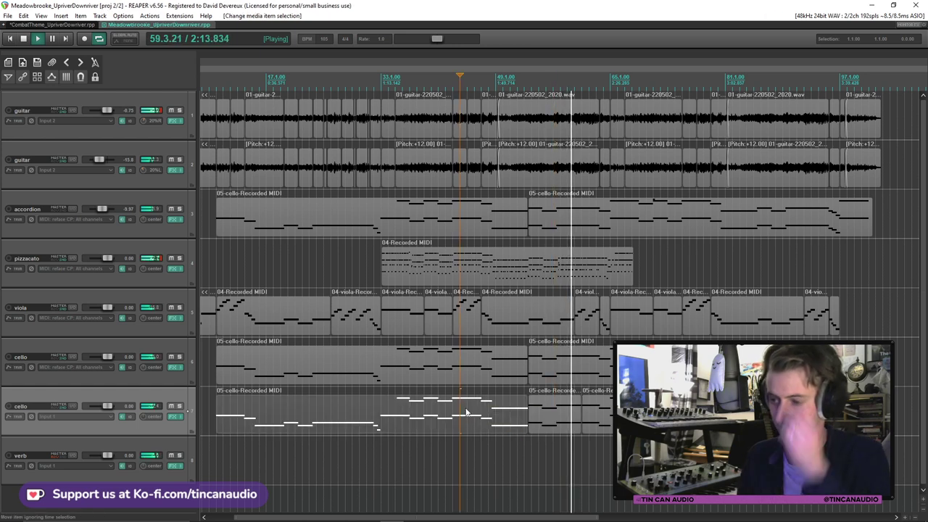
Check the pizzicato track's HALion Sonic SE instrument and mute the pizzicato track during playback
scroll(336, 251, up, 2)
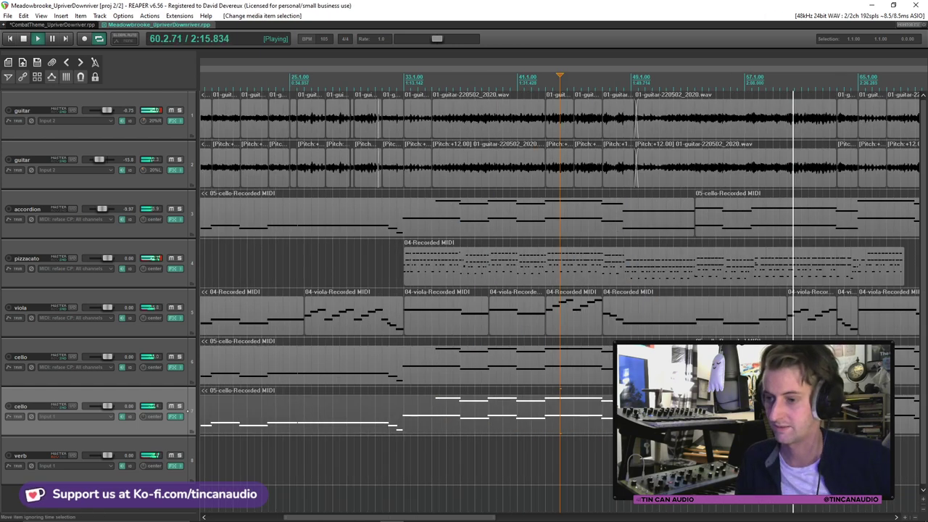
click(175, 268)
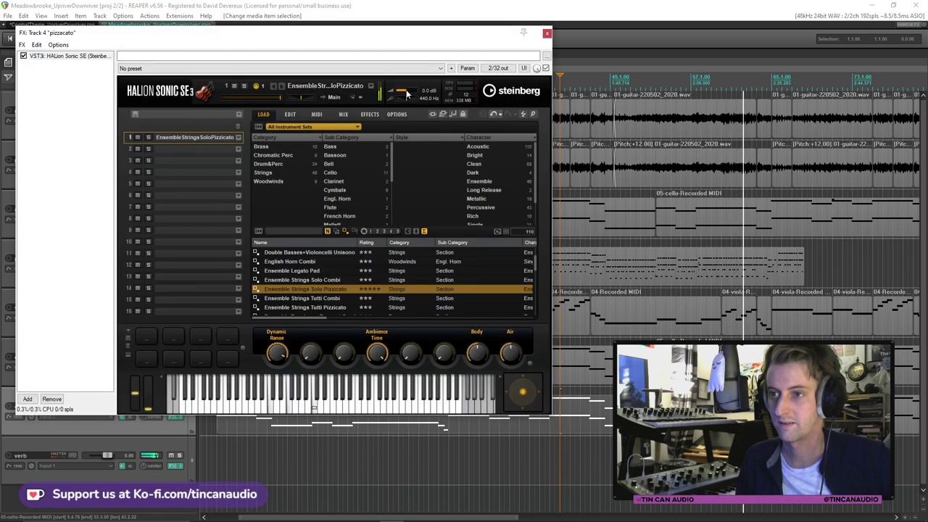
click(547, 32)
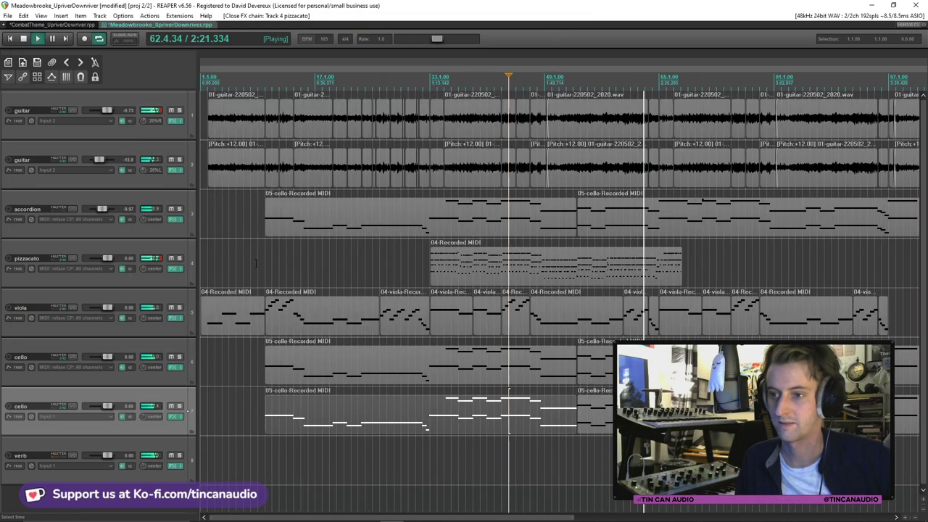
click(171, 257)
scroll(594, 335, down, 2)
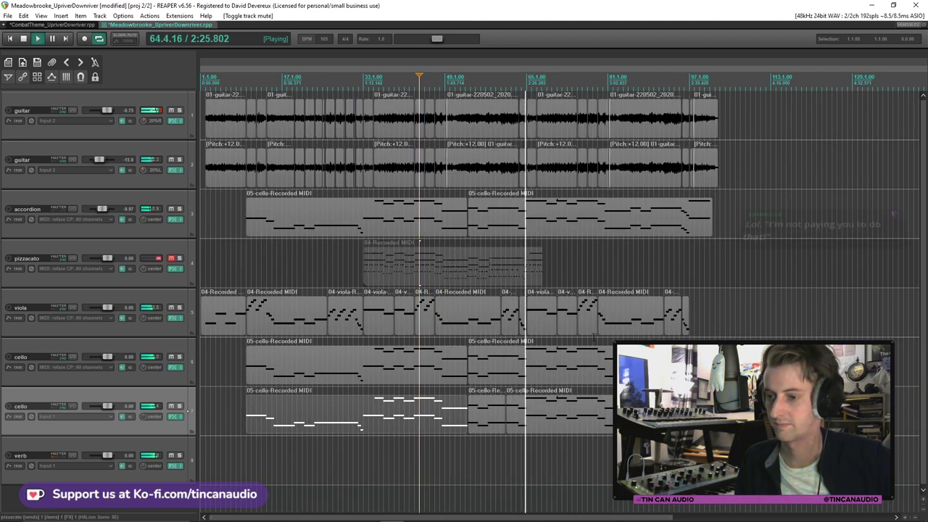
scroll(594, 335, up, 2)
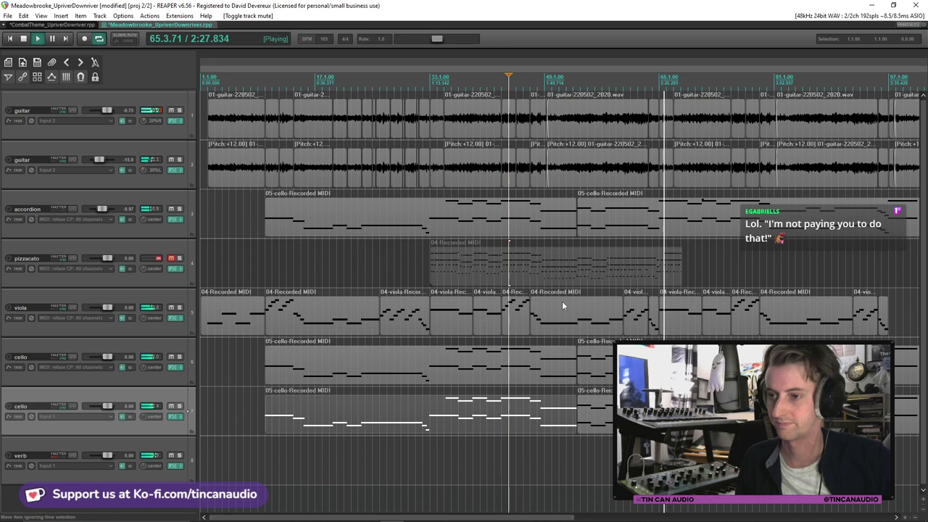
key(minus)
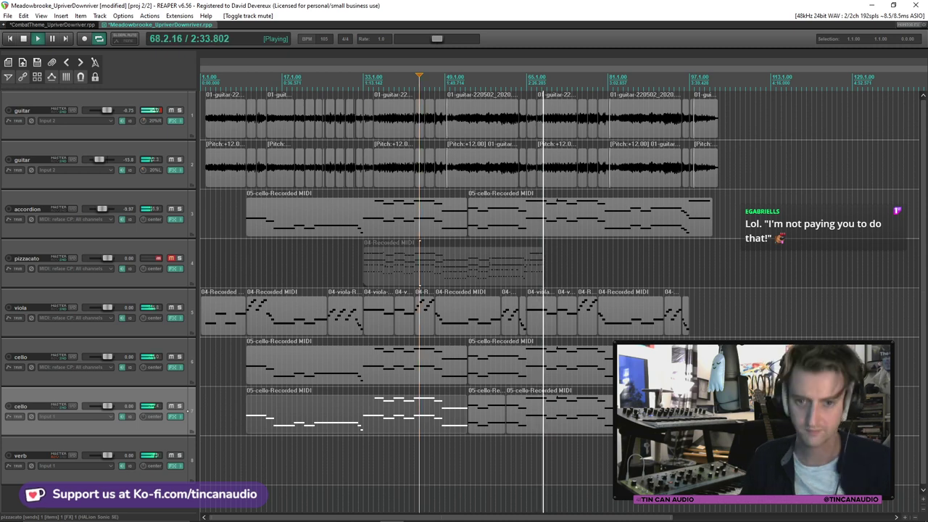
Add a new track below the pizzicato and load the VST3i Originals - Felt Piano (Spitfire Audio) on it
click(163, 284)
key(ctrl+t)
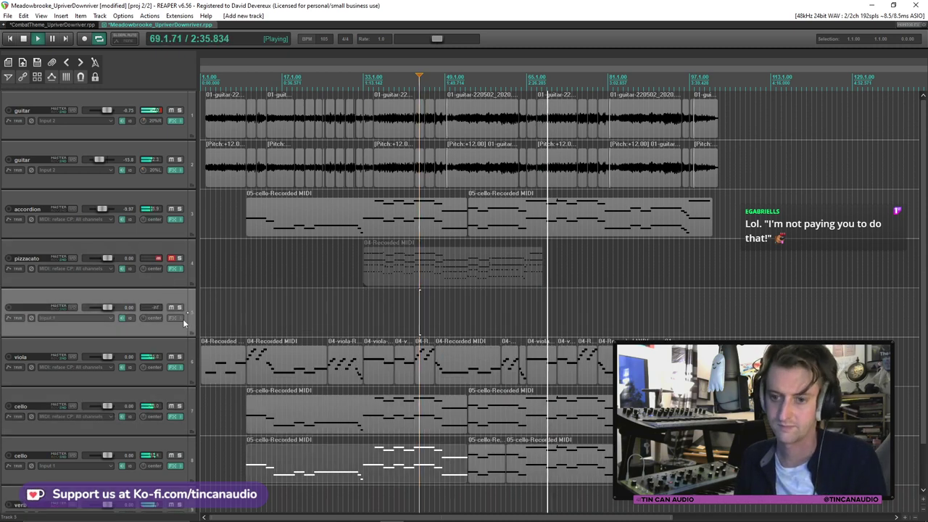
click(175, 318)
text(felt)
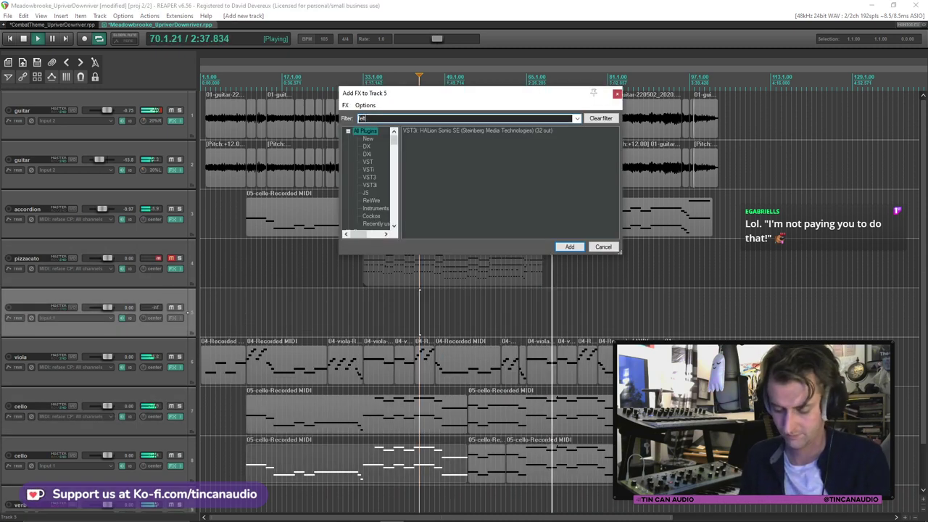
click(473, 144)
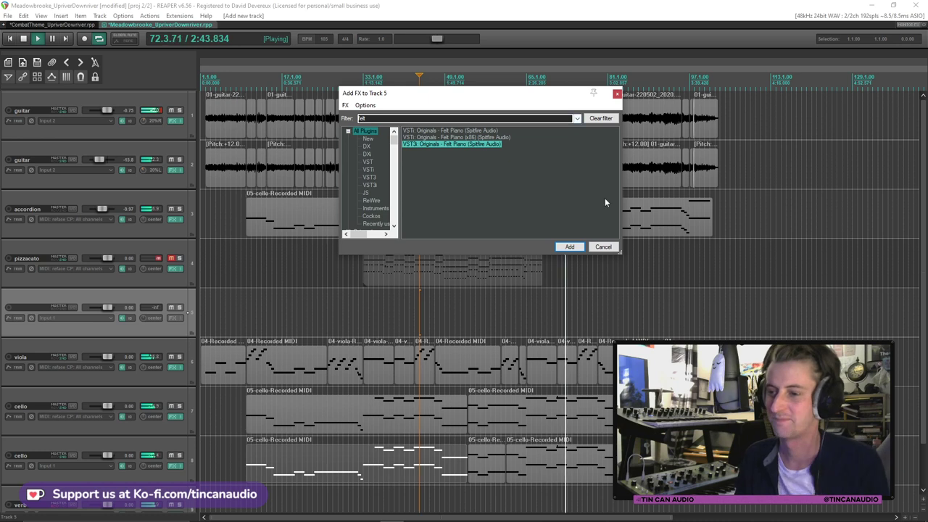
double_click(472, 142)
click(672, 19)
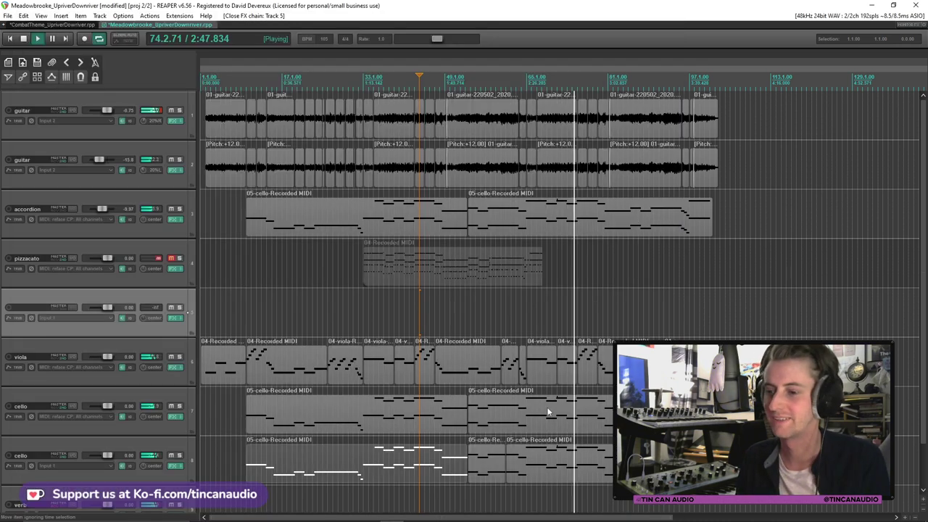
Stop playback and listen to the arrangement again from around bar 69 with the pizzicato muted
click(541, 379)
key(space)
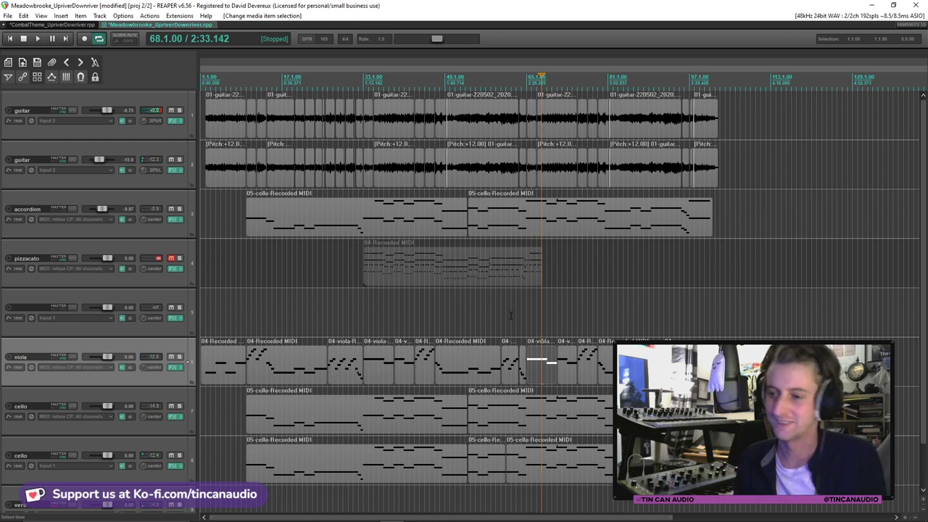
click(506, 270)
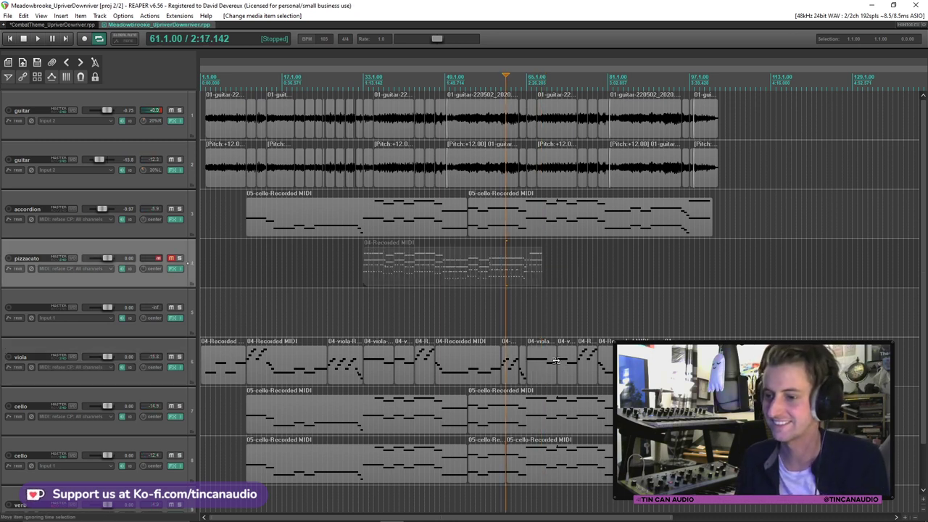
click(543, 363)
key(space)
click(516, 276)
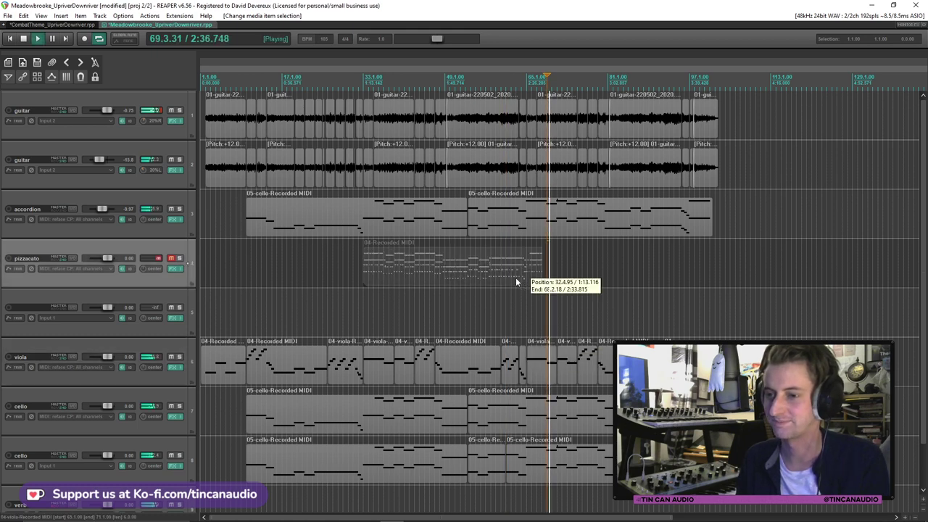
Set the new felt piano track's MIDI input to reface CP on all channels and arm it for recording
click(51, 318)
mouse_move(87, 346)
mouse_move(232, 346)
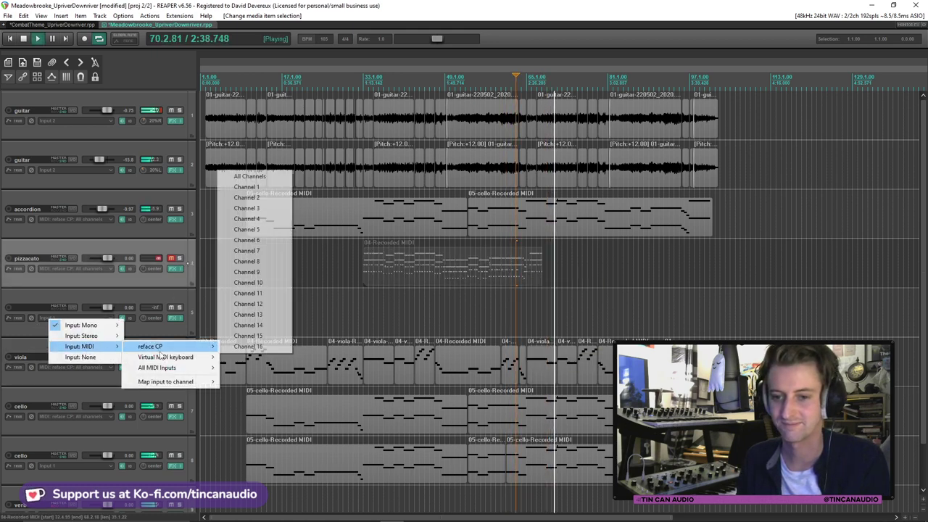
click(254, 177)
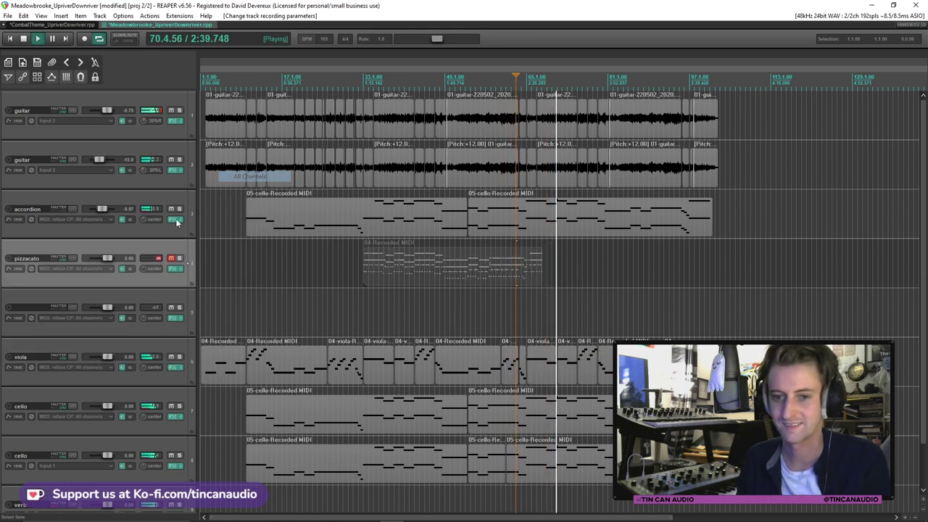
click(9, 307)
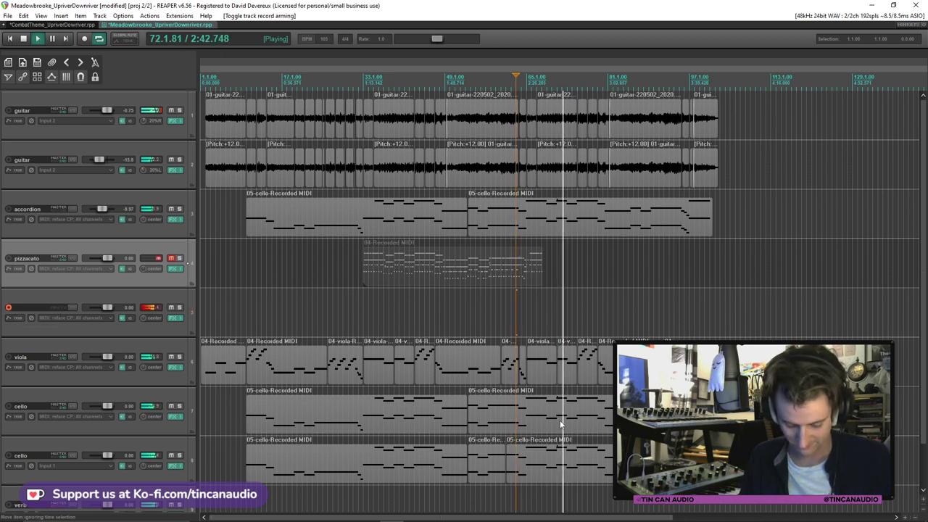
Save the project and play the arrangement from bar 65 to rehearse the piano part
click(526, 273)
key(space)
key(ctrl+s)
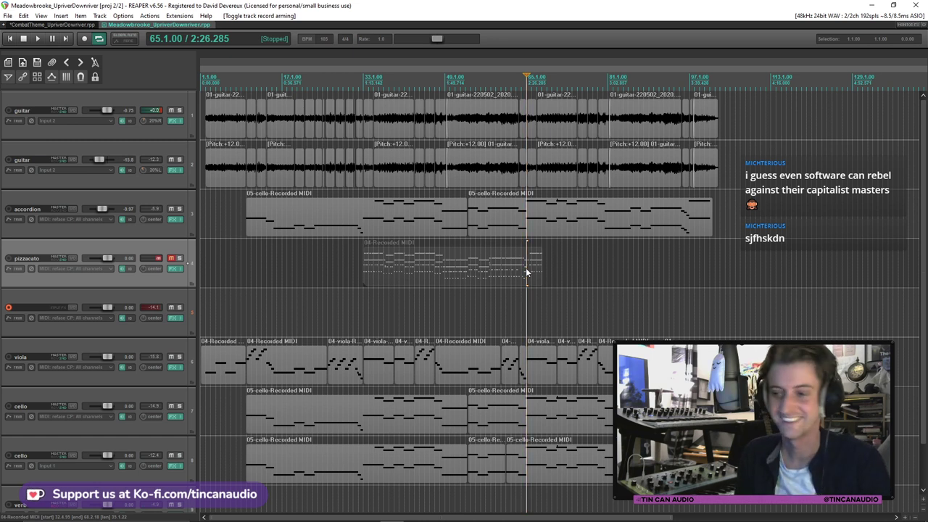
key(space)
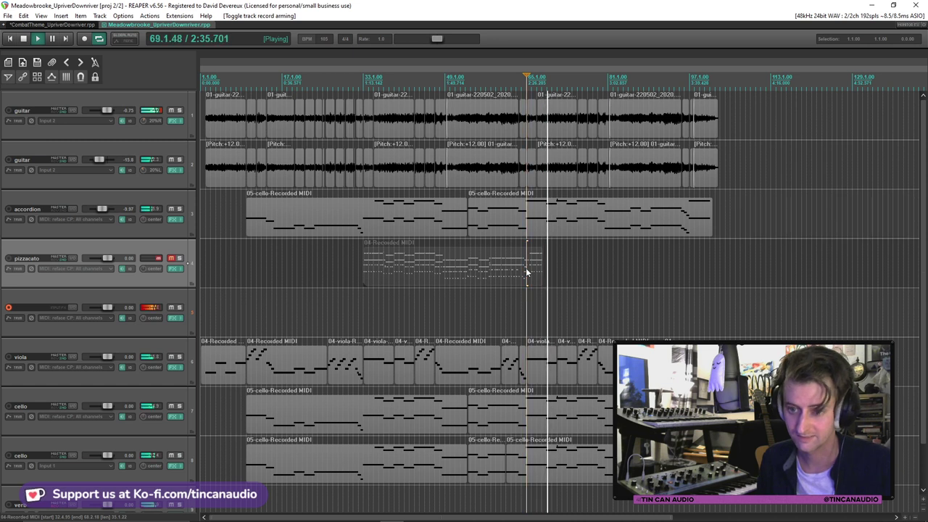
key(space)
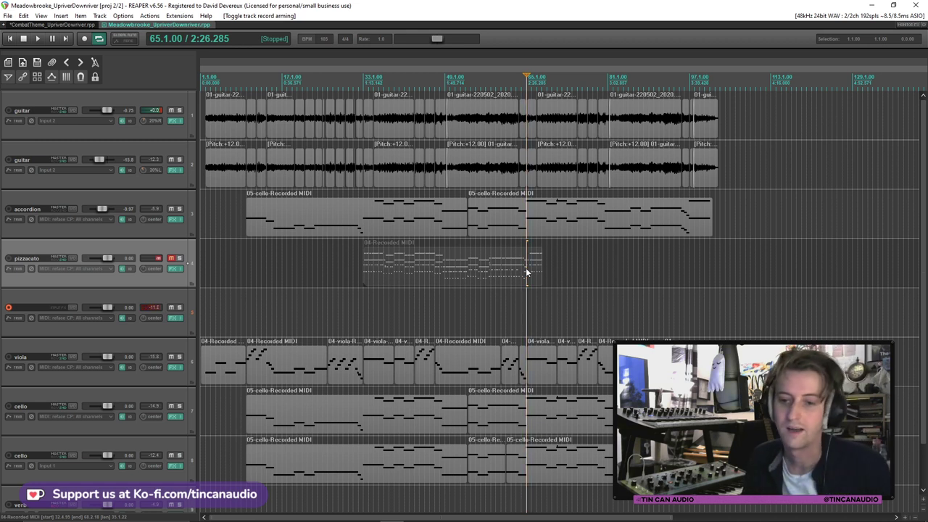
Play the arrangement from about bar 55 and adjust the new track's Felt Piano instrument during playback
click(476, 288)
key(space)
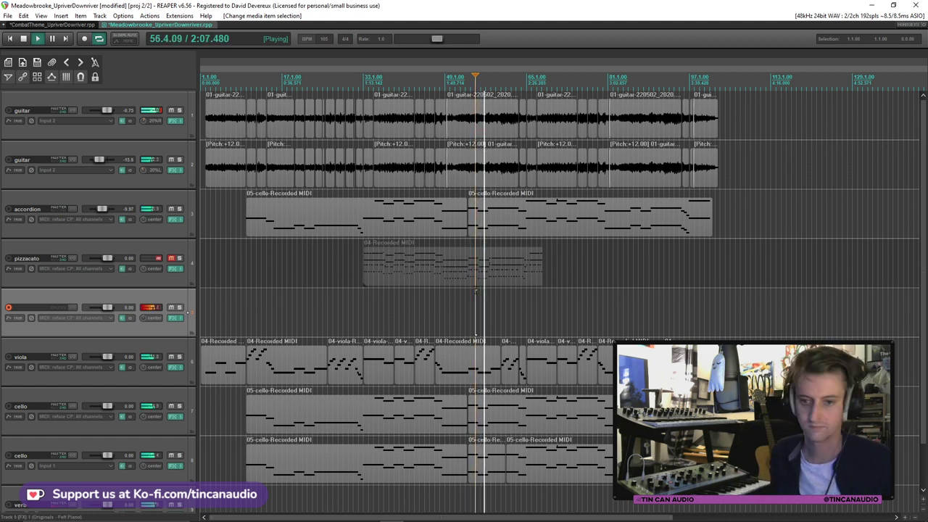
click(174, 318)
drag(572, 74, 579, 75)
click(672, 20)
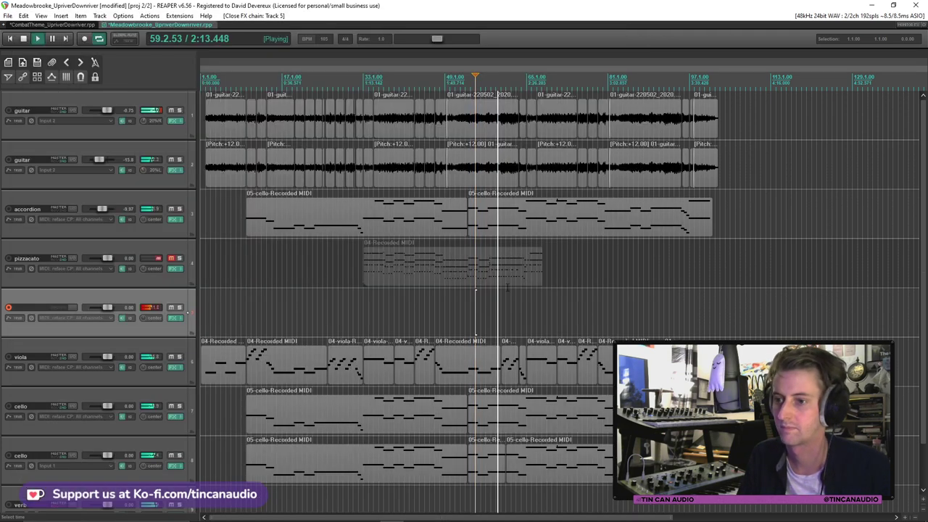
Stop playback and listen to the arrangement again from bar 53
click(521, 258)
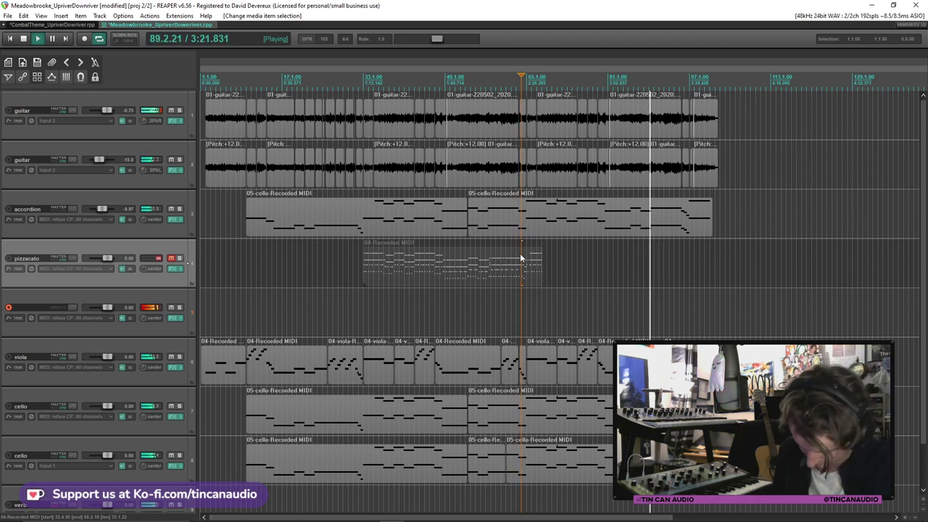
key(space)
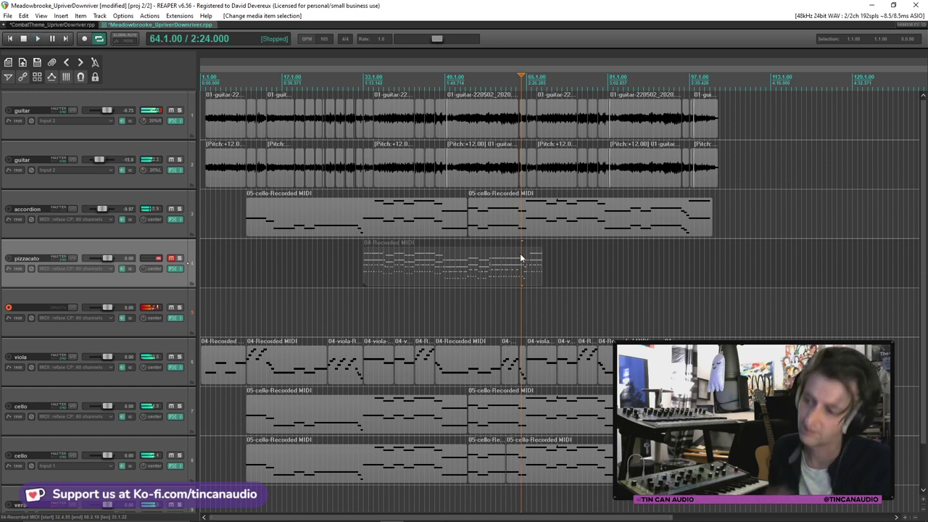
click(465, 267)
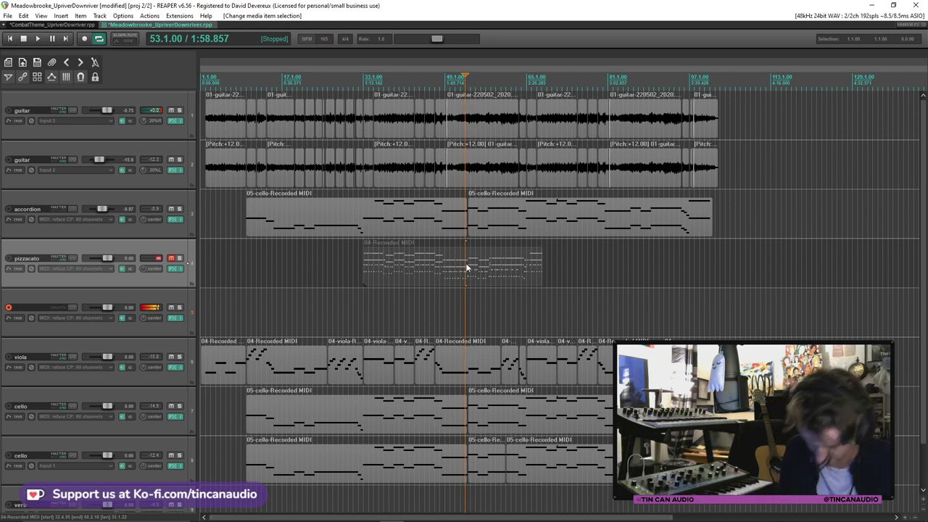
key(space)
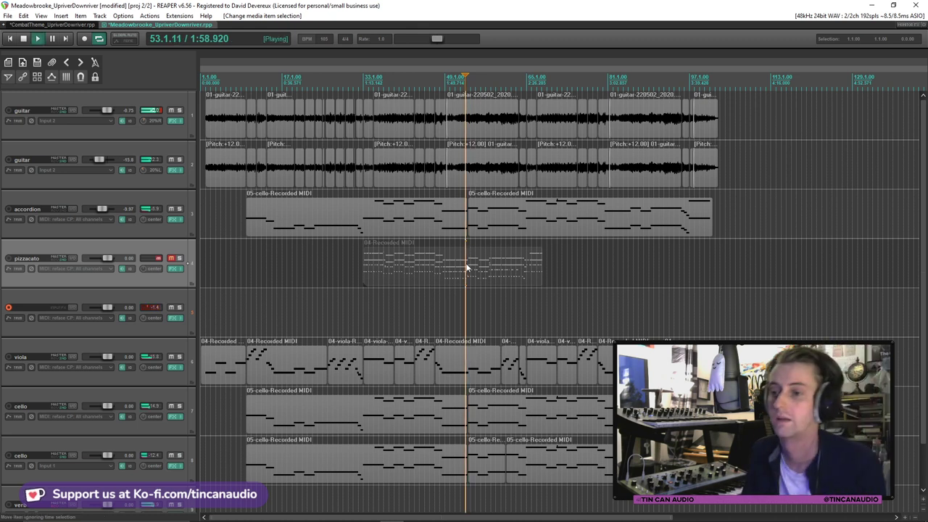
Name the new felt piano track "piano"
click(29, 309)
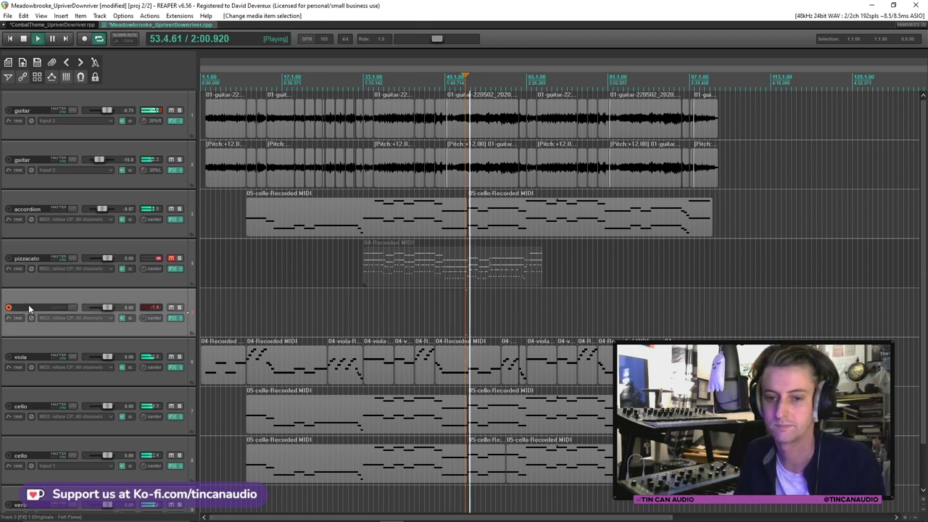
text(piano)
key(Return)
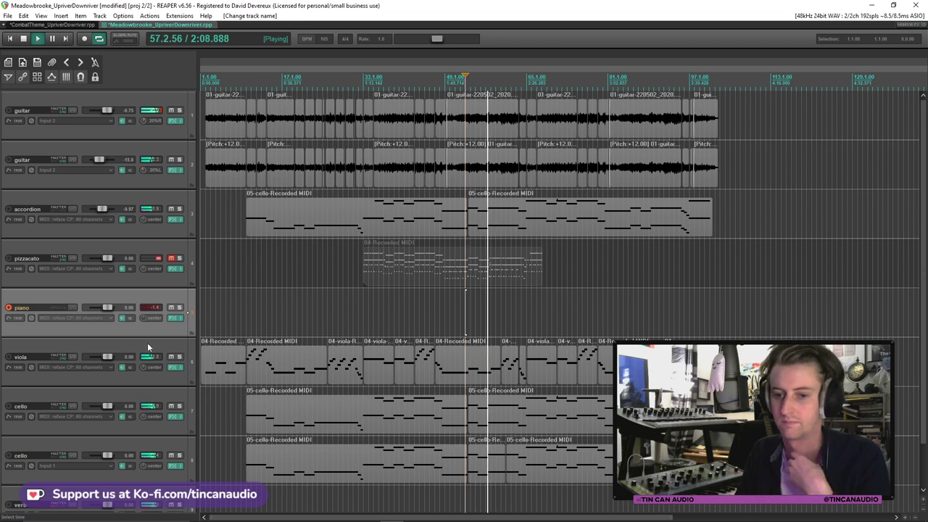
Lower the volume of the viola and both cello tracks together to -4.22 dB
click(137, 381)
scroll(137, 381, down, 1)
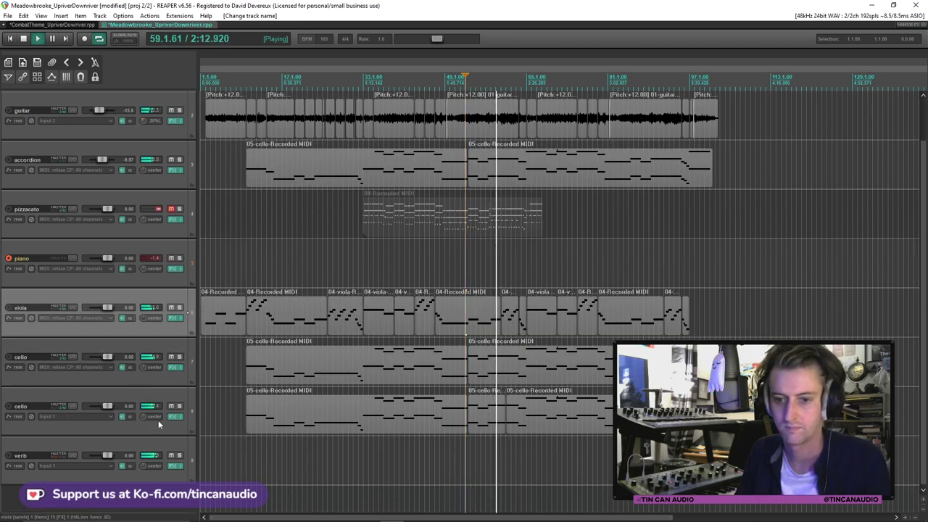
shift+click(157, 428)
drag(110, 358, 106, 360)
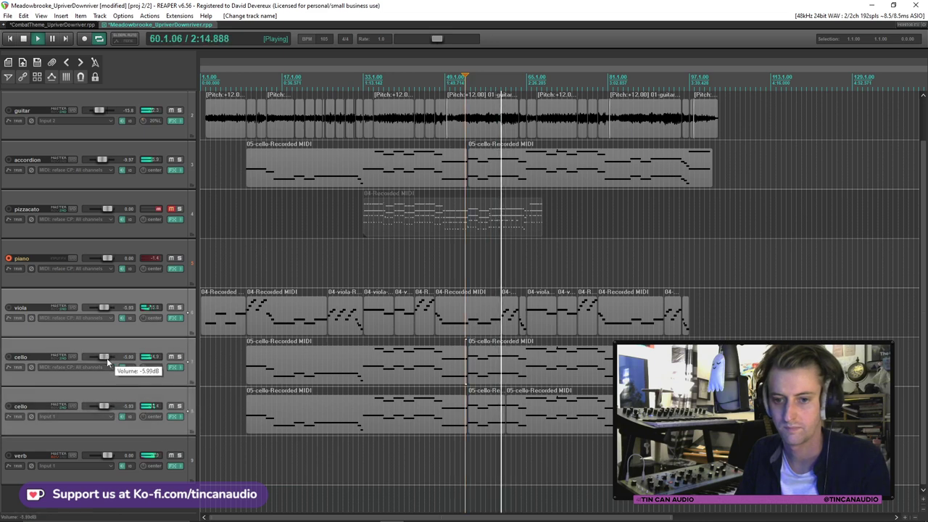
Briefly mute the accordion track during playback to compare the mix, and unmute it again
scroll(107, 358, up, 2)
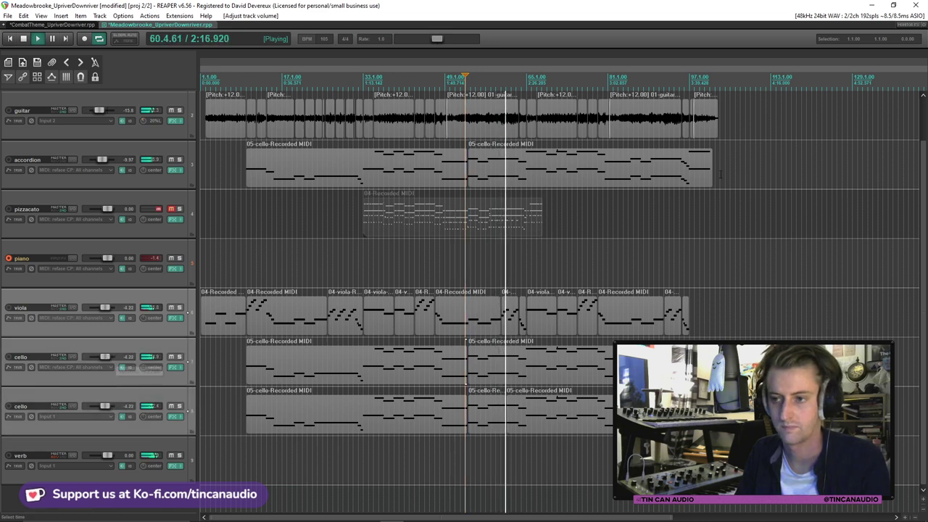
scroll(279, 221, up, 1)
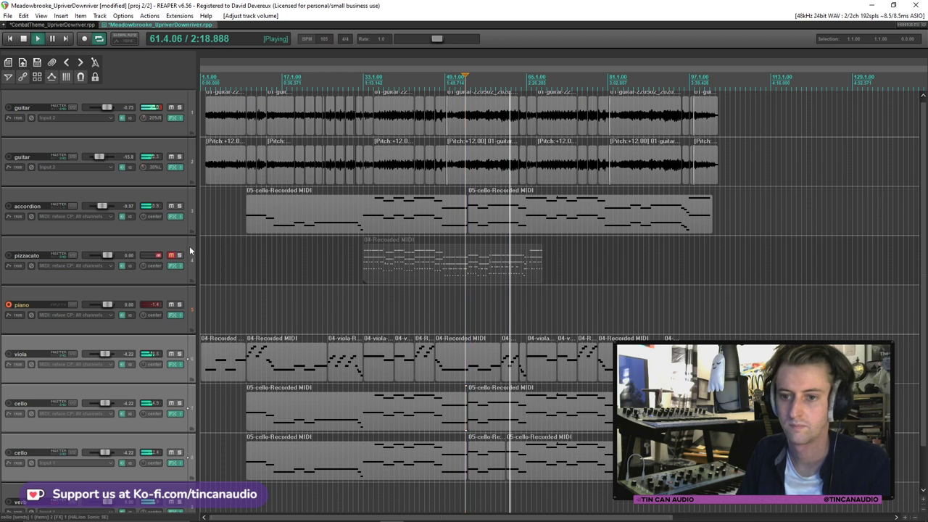
click(171, 206)
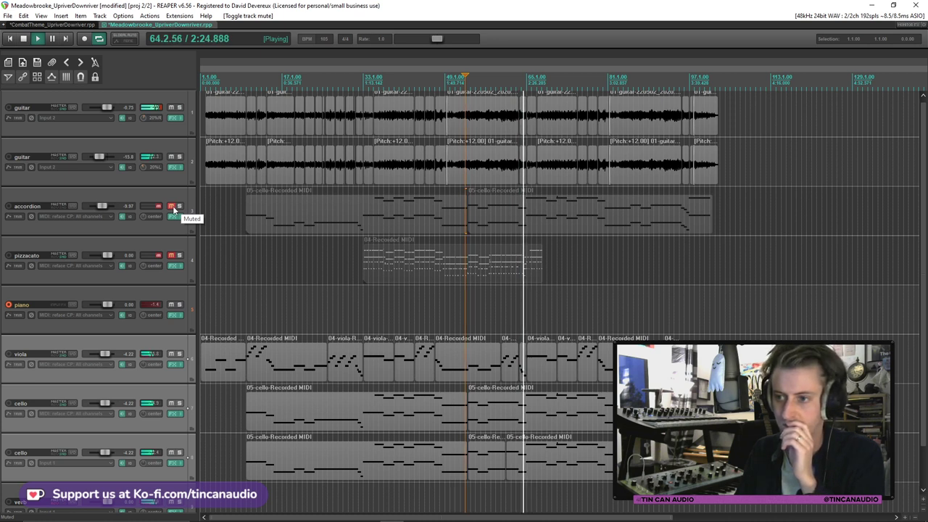
click(171, 207)
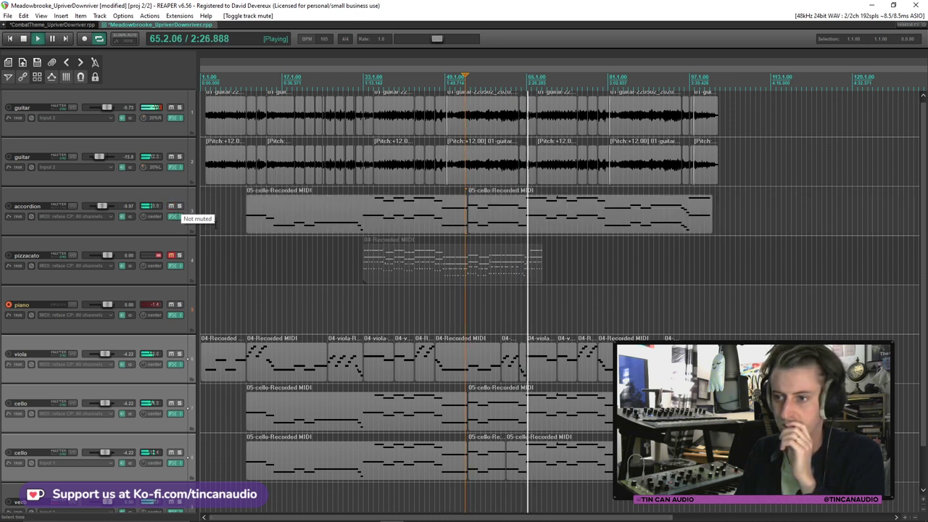
Record a piano take on the armed piano track from bar 64 and save the recorded MIDI
click(526, 301)
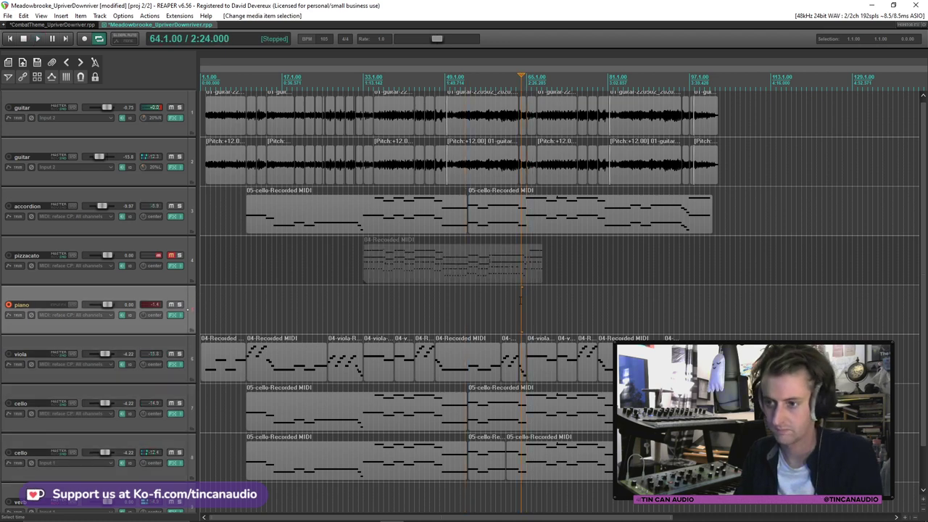
key(ctrl+t)
key(ctrl+z)
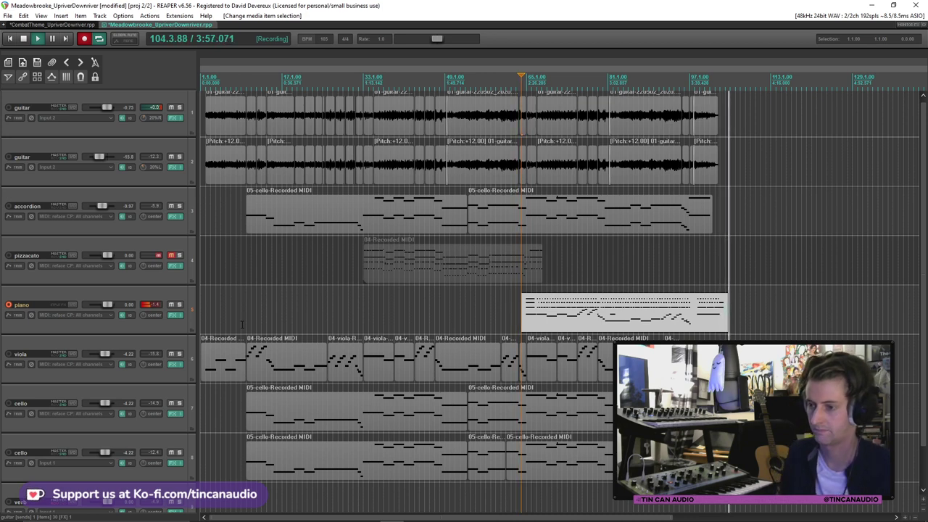
key(space)
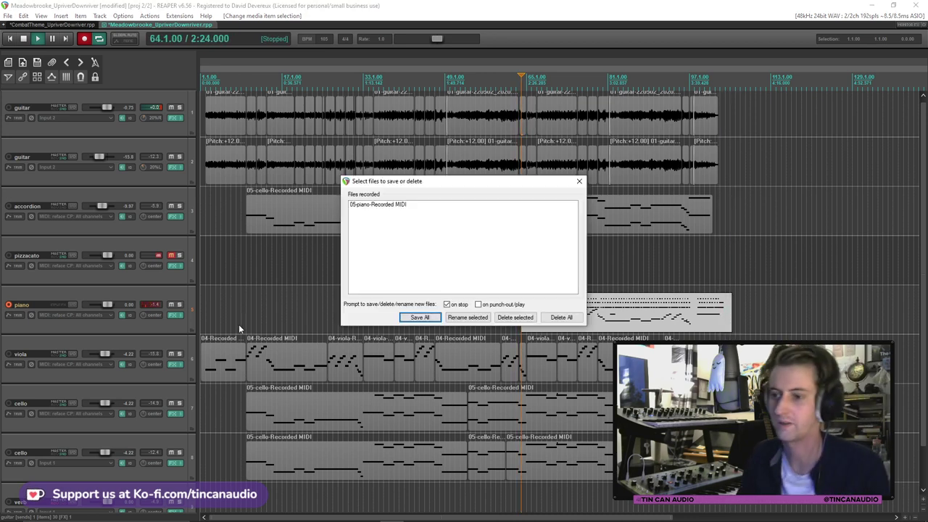
click(419, 318)
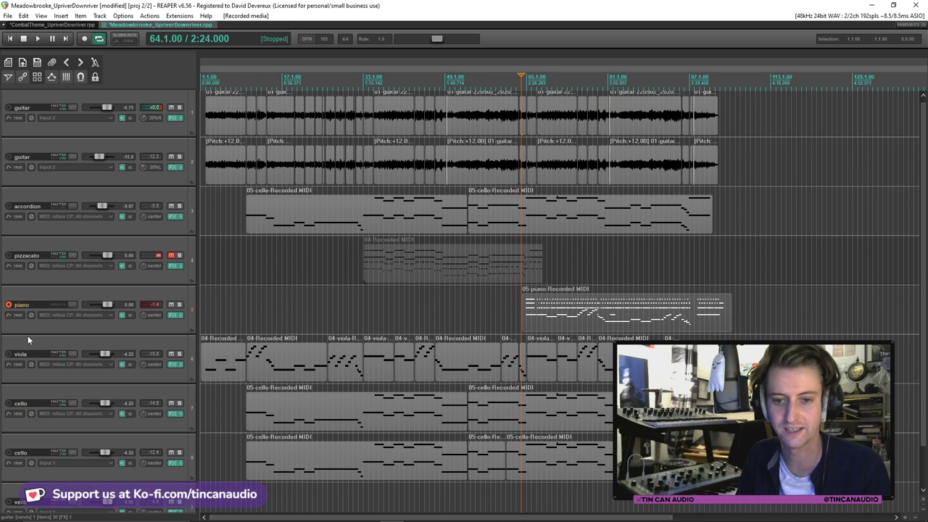
Disarm the piano track and play the arrangement from bar 90
click(9, 305)
click(658, 413)
scroll(507, 420, up, 3)
key(space)
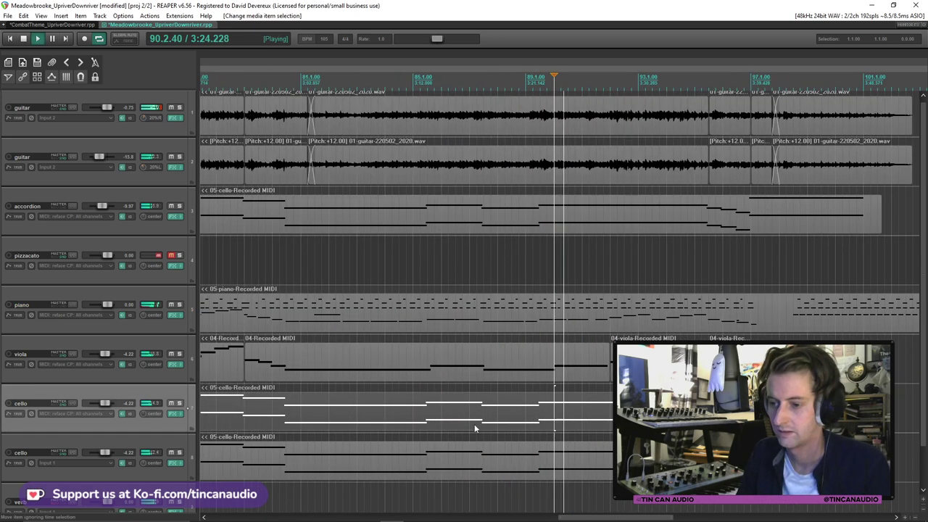
Solo the lower cello track and listen to it up to and beyond bar 93
click(535, 450)
key(alt+s)
key(space)
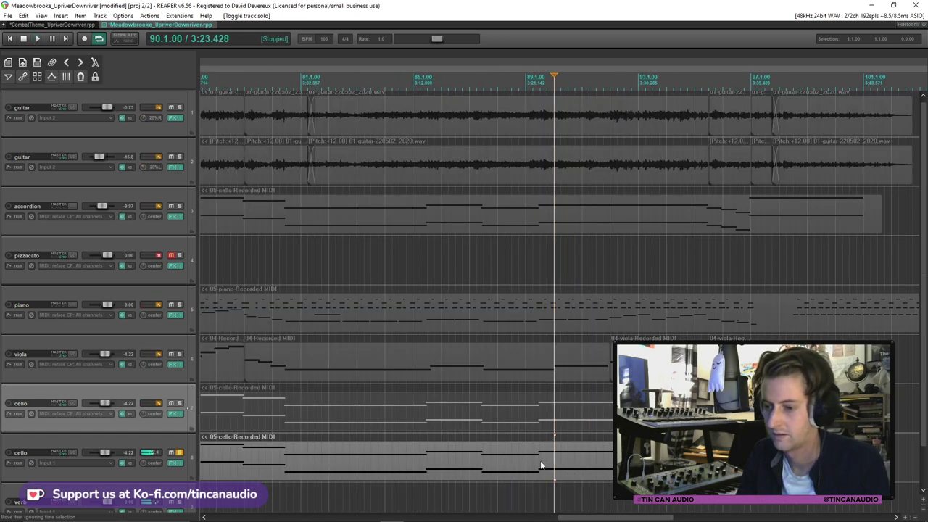
click(540, 460)
key(space)
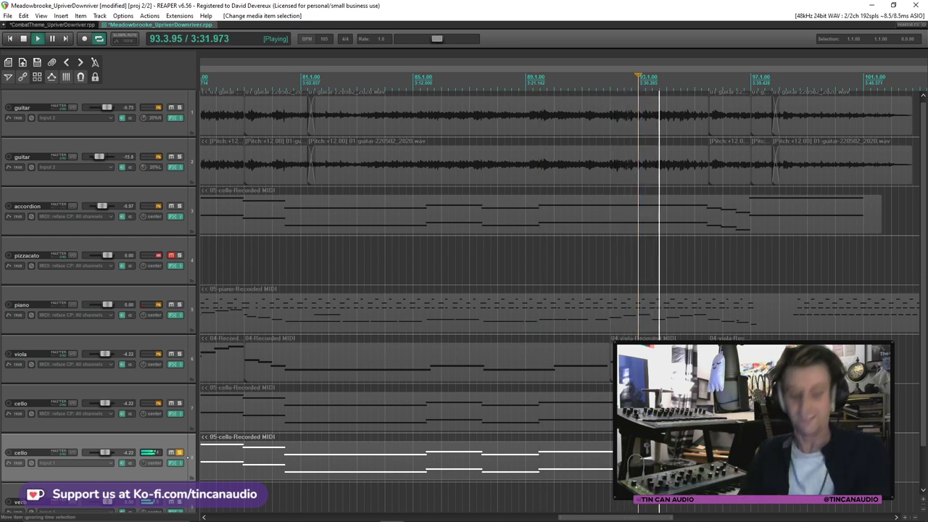
Split the lower cello's MIDI item at bar 93, unsolo the track and save the project
key(s)
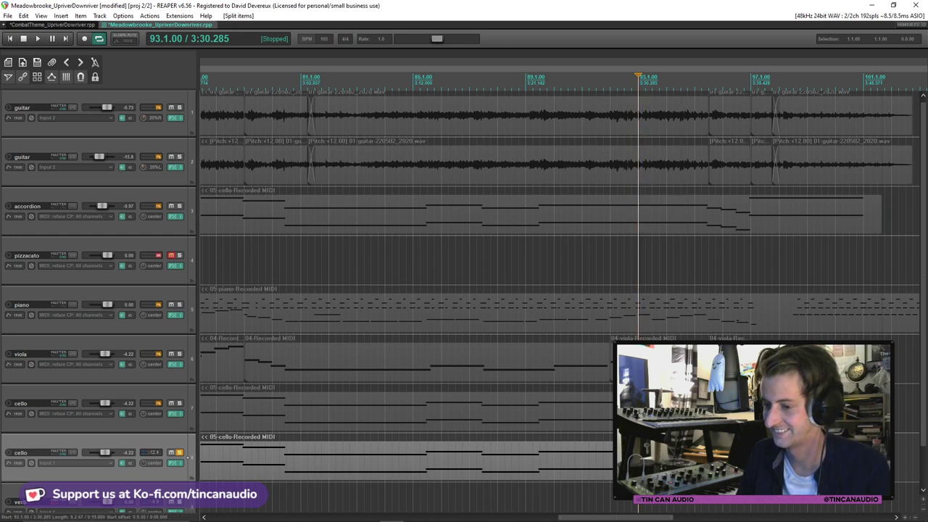
key(space)
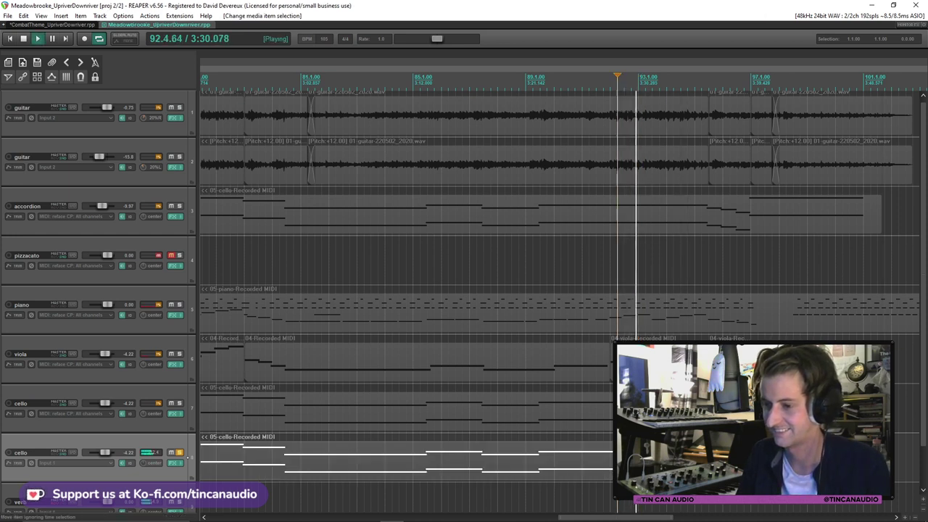
click(568, 418)
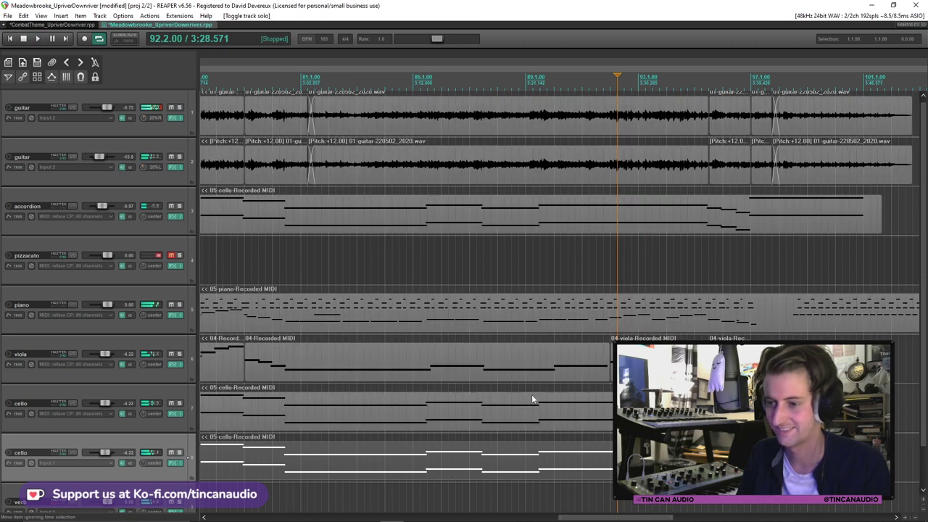
key(ctrl+s)
Delete the muted pizzicato track from the project
scroll(569, 418, down, 2)
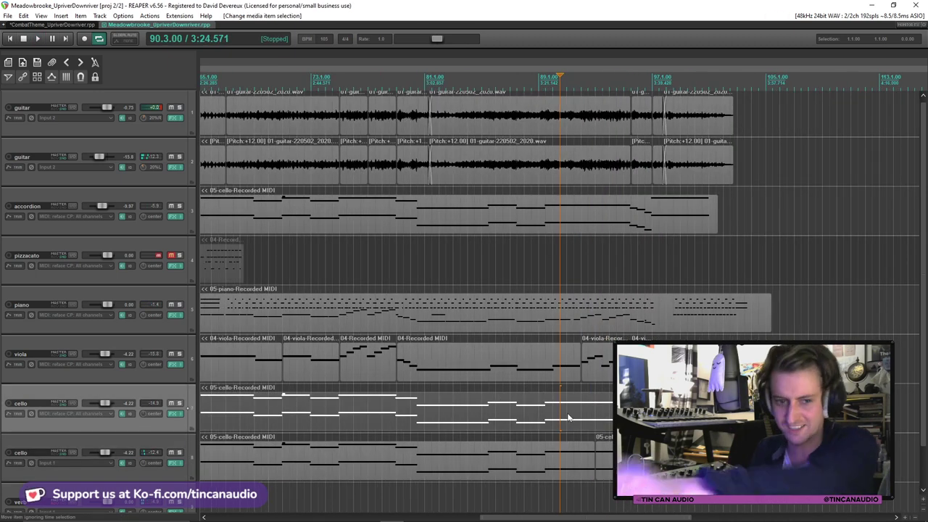
scroll(569, 418, down, 3)
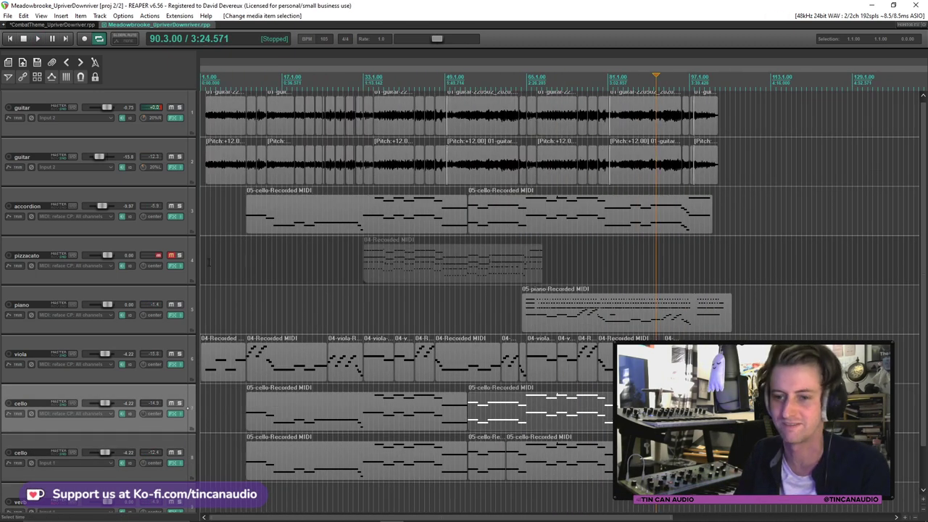
click(176, 275)
key(Delete)
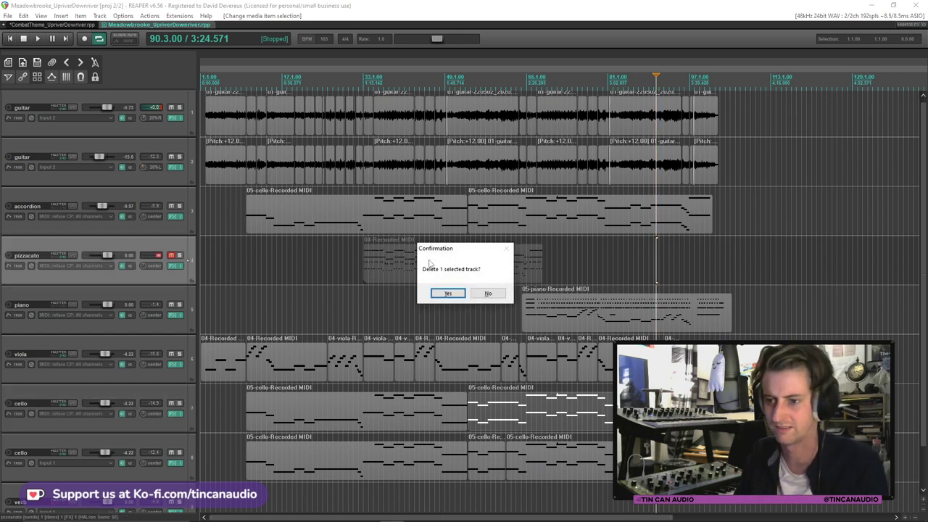
click(448, 293)
Quantize the position of all notes in the recorded piano take to a 1/8 triplet grid at 100% strength during playback
double_click(548, 255)
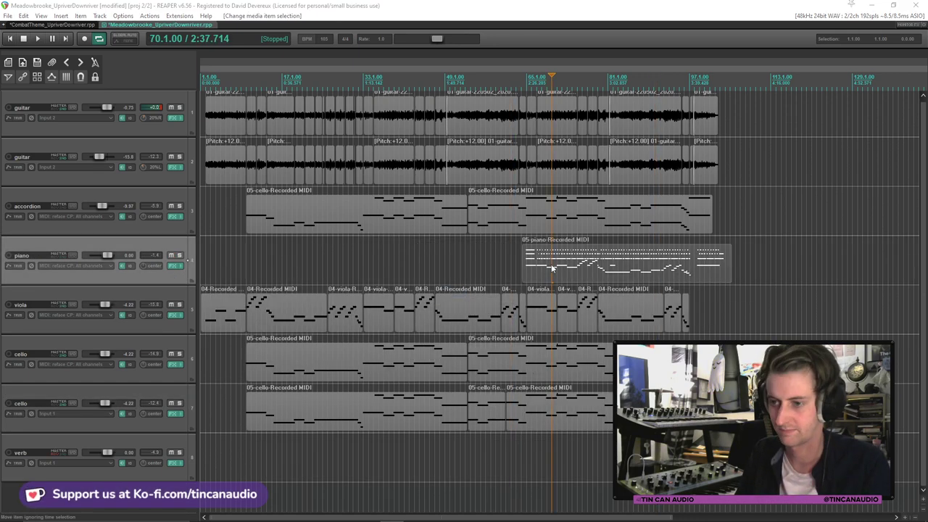
key(q)
key(space)
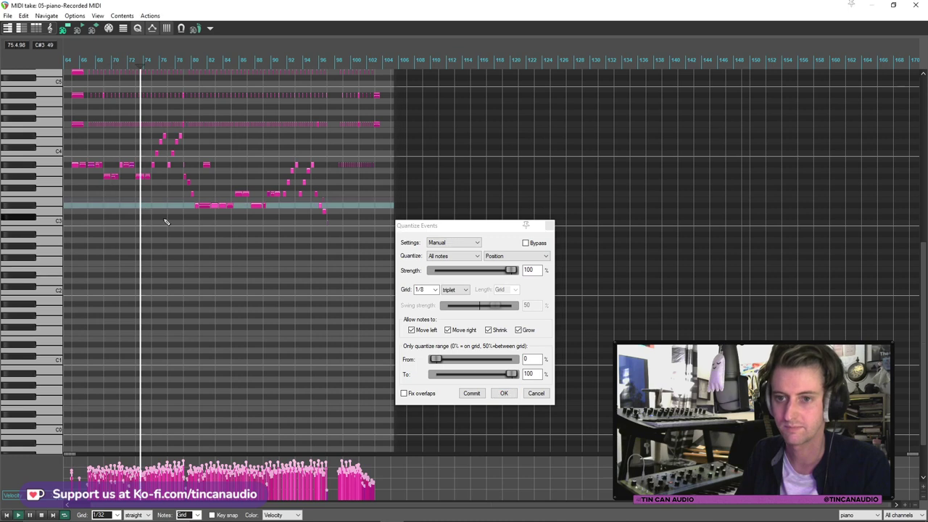
scroll(271, 211, up, 3)
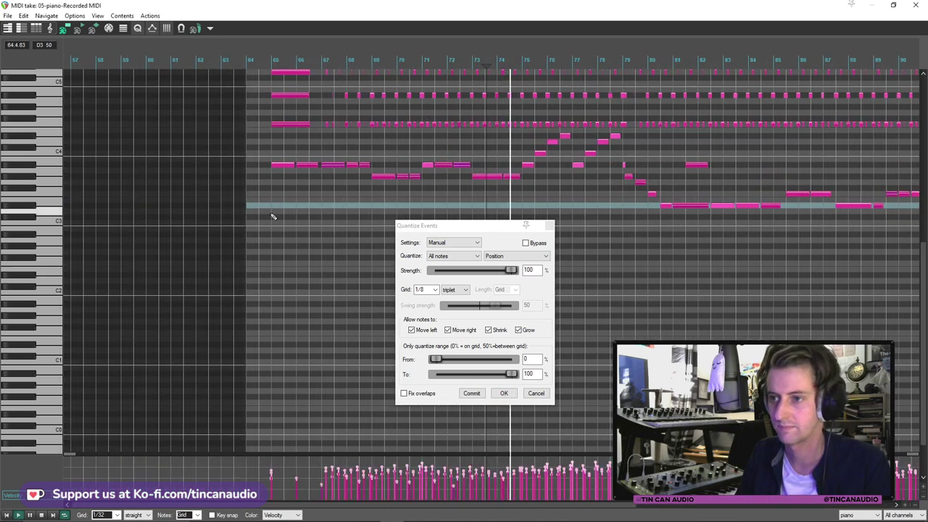
click(504, 393)
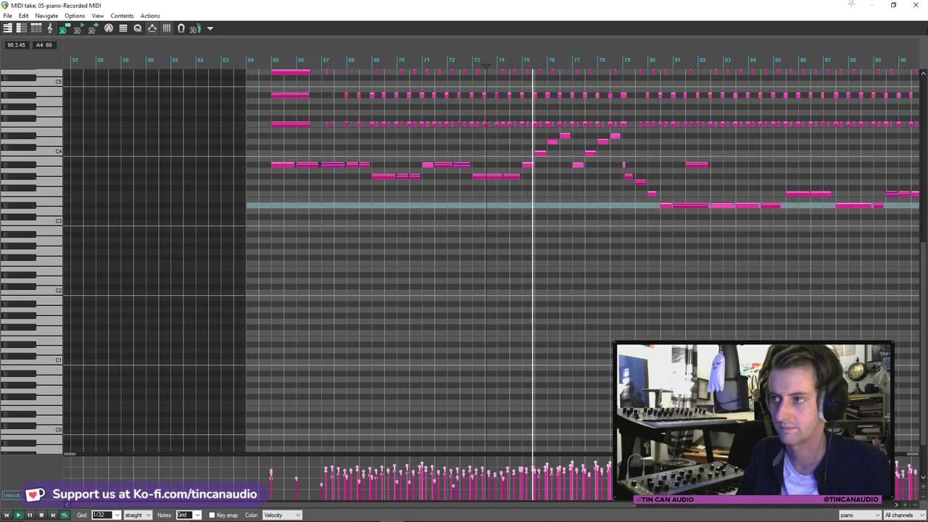
key(Escape)
mouse_move(109, 255)
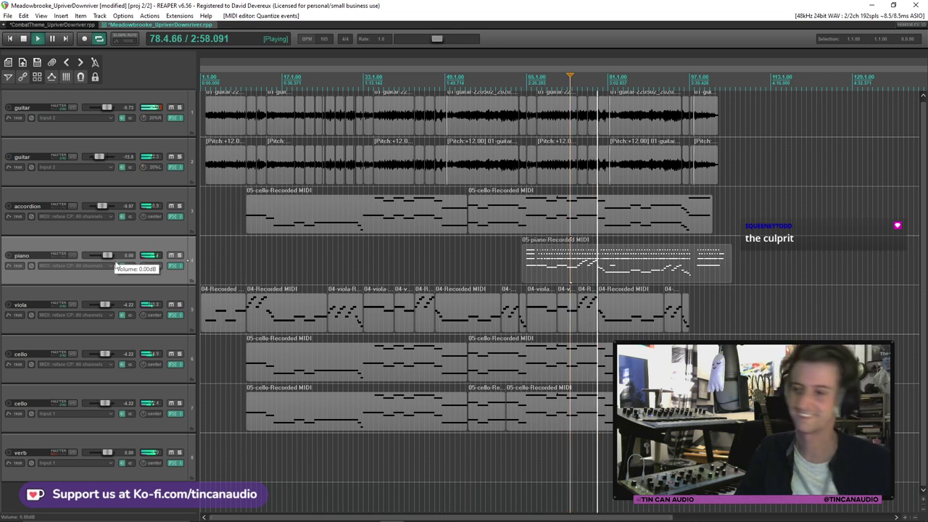
Replay the arrangement with the quantized piano from about bar 73 and save the project
key(space)
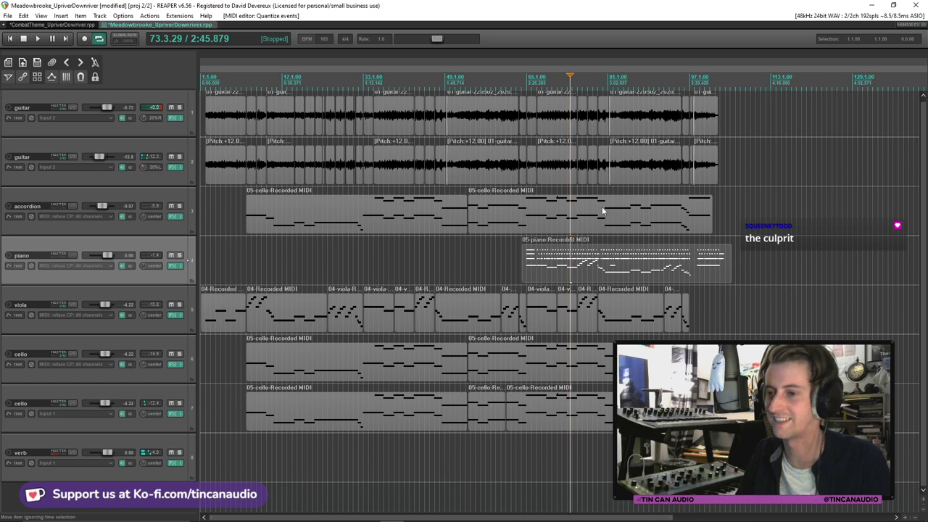
key(space)
key(ctrl+s)
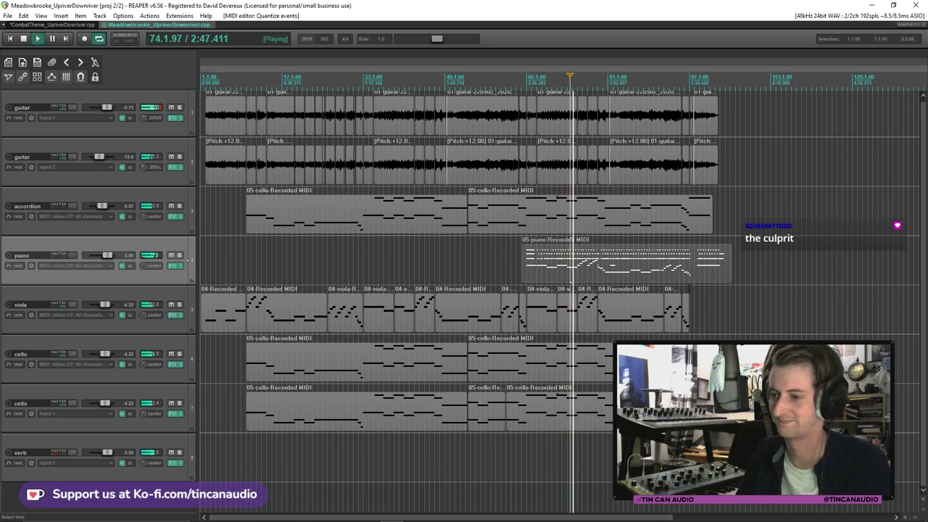
In the piano take, lower the bass notes at 95.3, 96.1 and 96.3 to D#3, D3 and C3, and delete the stray E3 at 96.3
scroll(714, 272, up, 3)
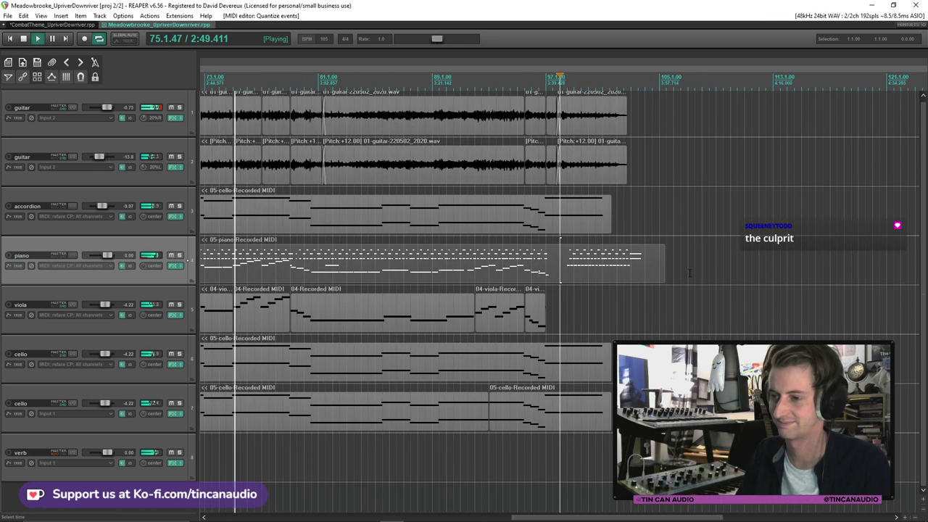
key(space)
drag(478, 279, 456, 283)
double_click(456, 283)
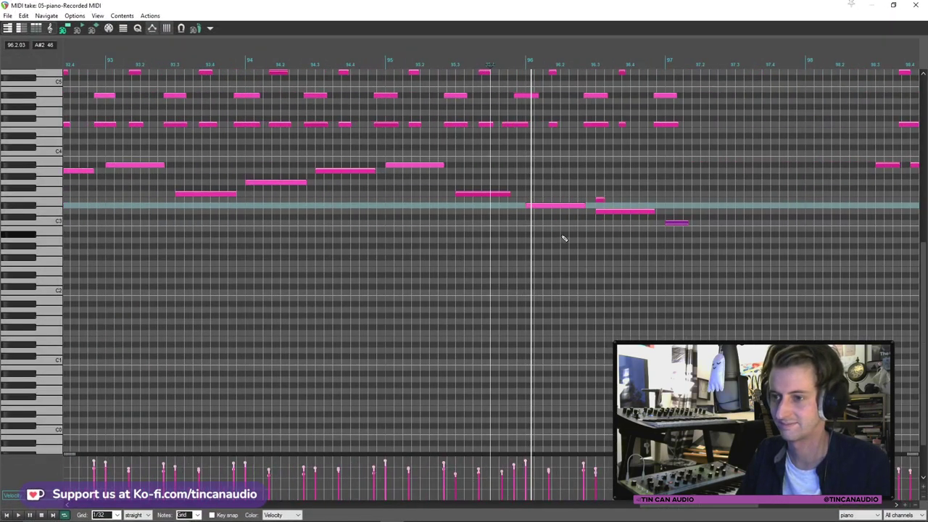
key(space)
click(606, 213)
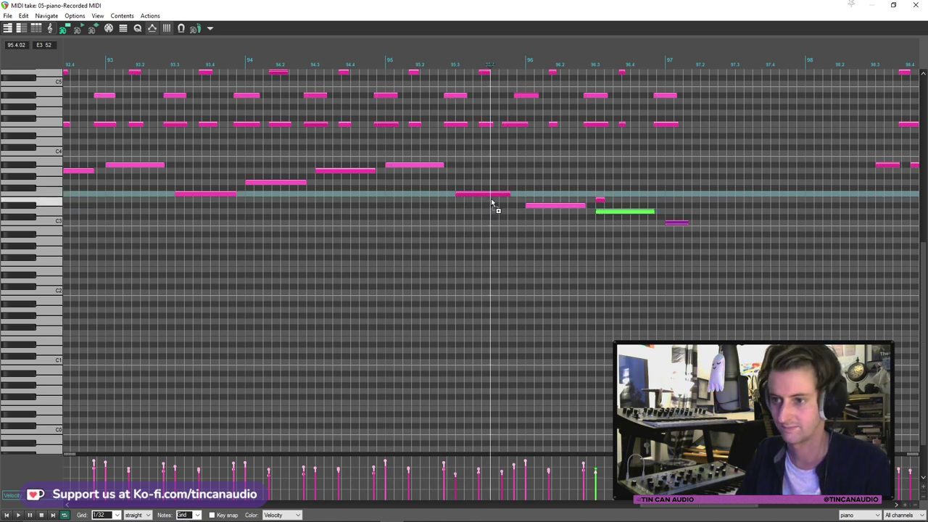
drag(492, 195, 489, 207)
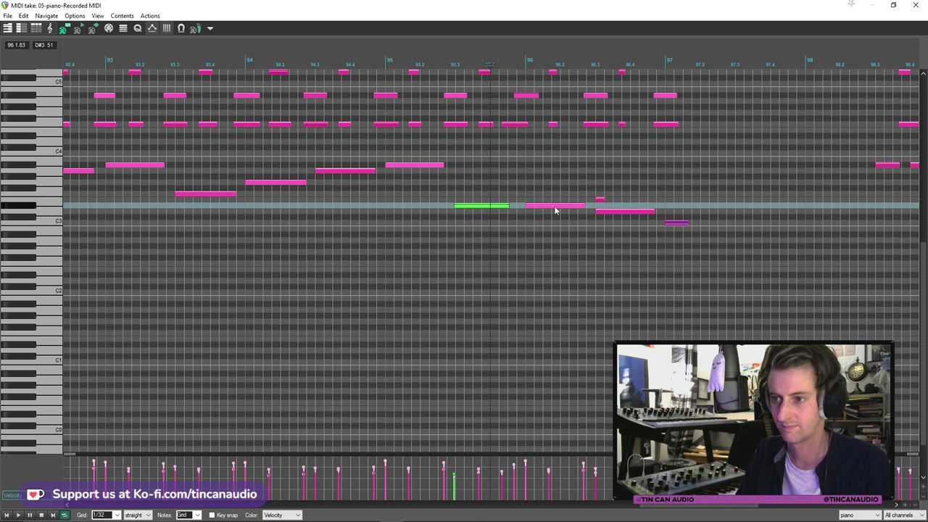
drag(555, 210, 556, 218)
drag(621, 212, 621, 224)
click(600, 200)
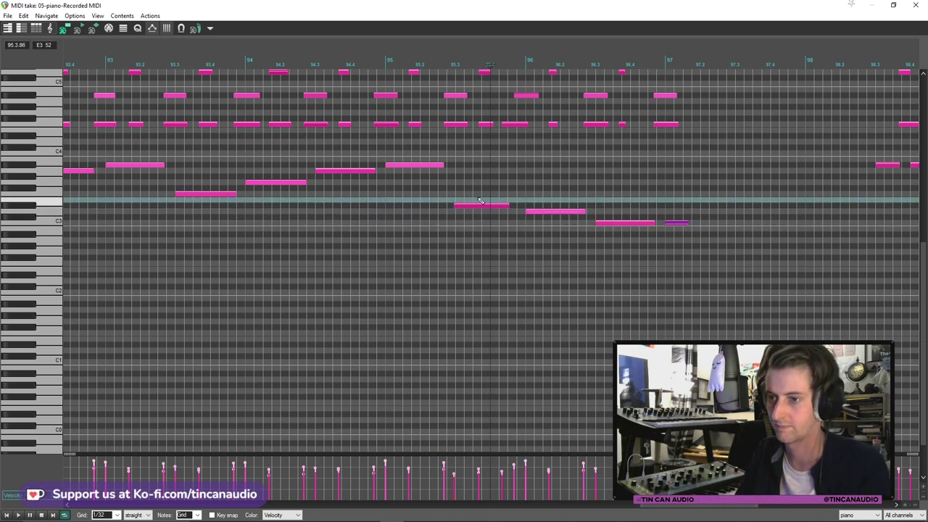
Listen to the corrected bass line, delete the short C3 note at bar 97 and close the MIDI editor
key(space)
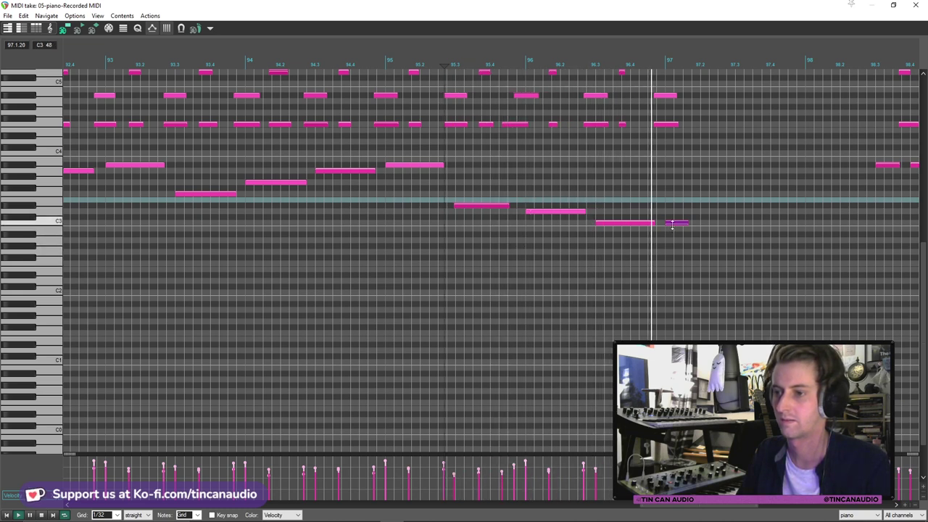
key(Delete)
scroll(714, 200, down, 3)
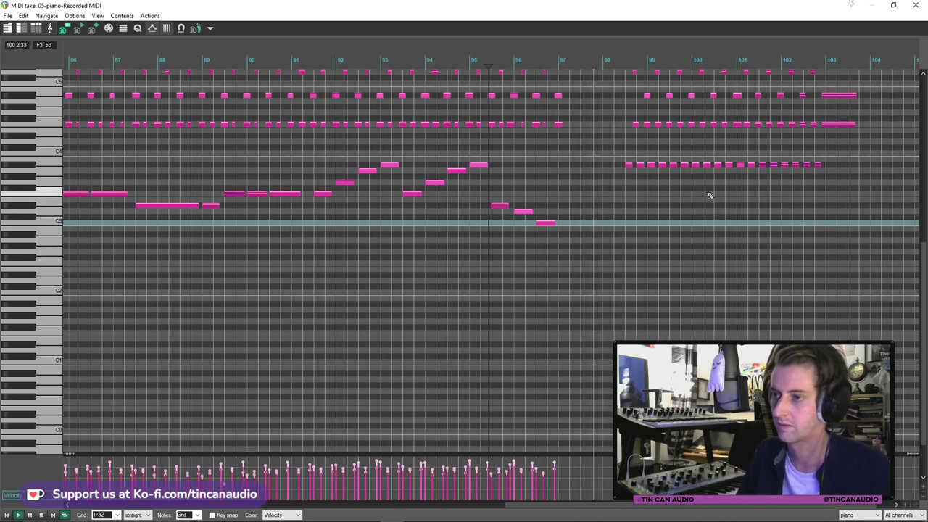
key(Escape)
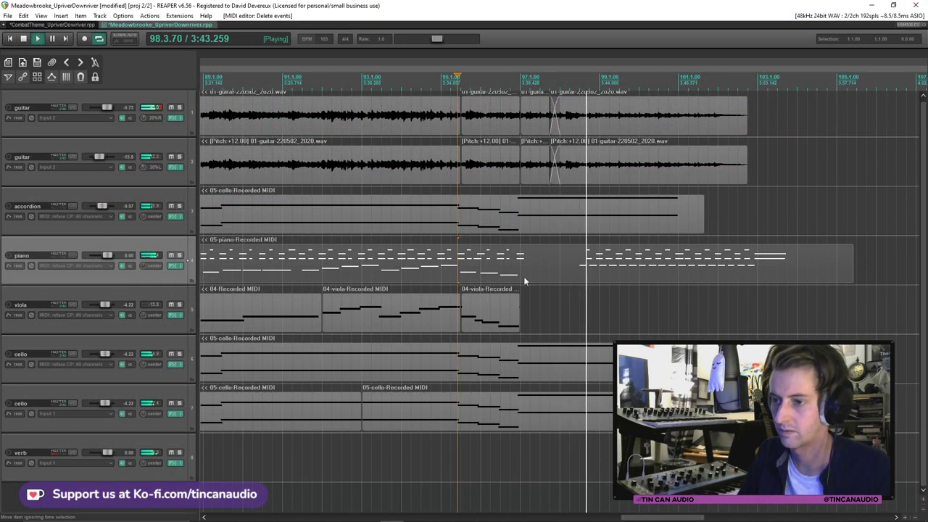
Split off the piano's closing section, move it to start at bar 97, replay the transition and save the project
drag(521, 276, 559, 281)
key(space)
click(560, 281)
key(space)
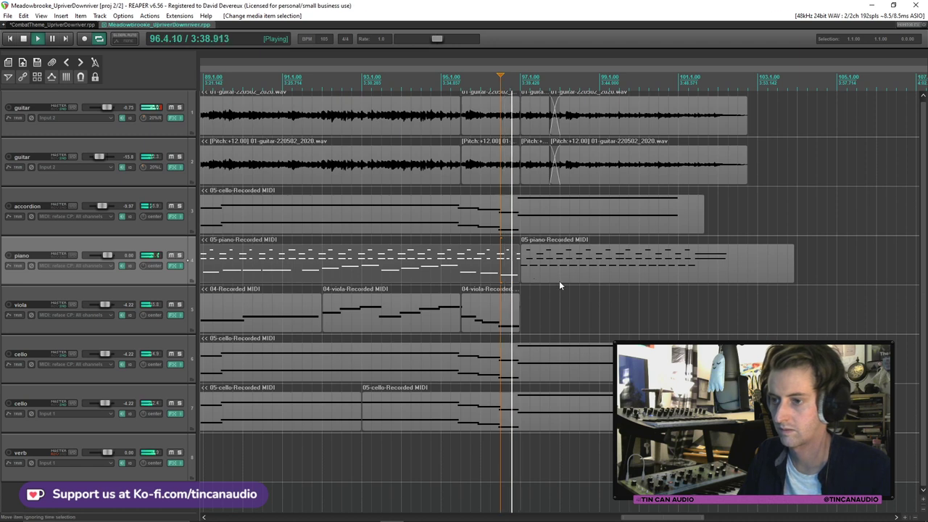
scroll(559, 283, down, 3)
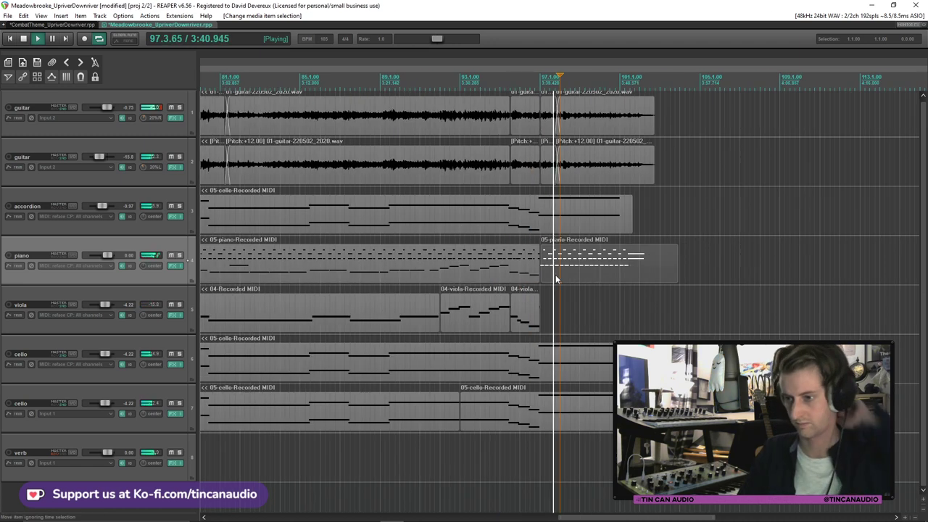
scroll(562, 285, down, 2)
key(ctrl+s)
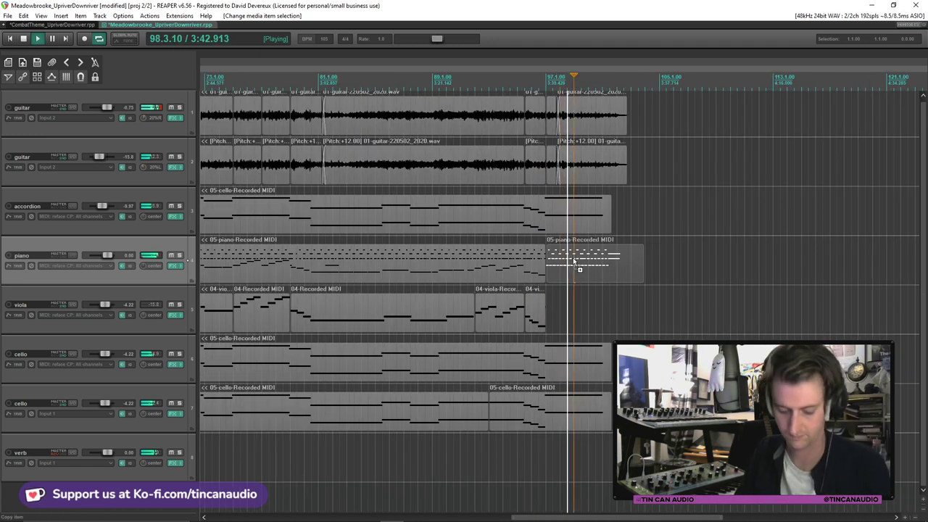
Stop playback and delete the accordion track from the project
scroll(537, 265, down, 2)
scroll(536, 266, down, 2)
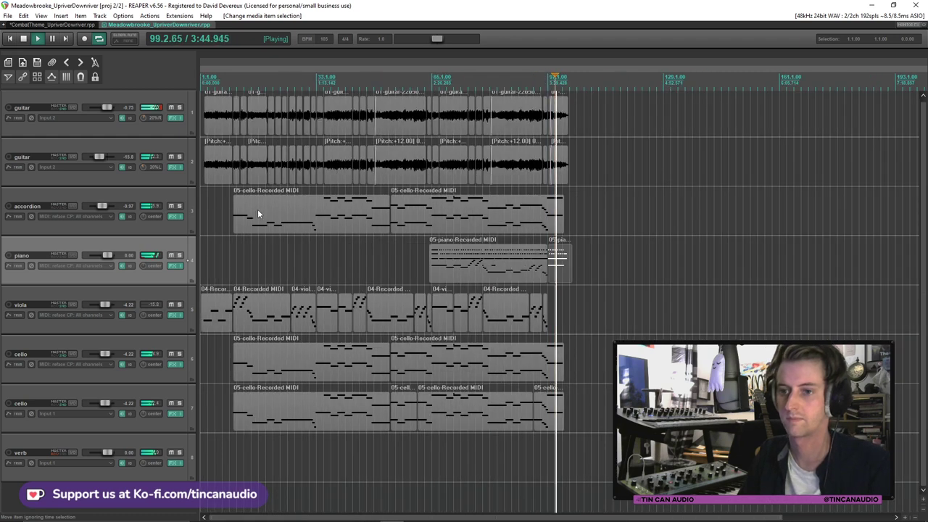
click(258, 213)
key(space)
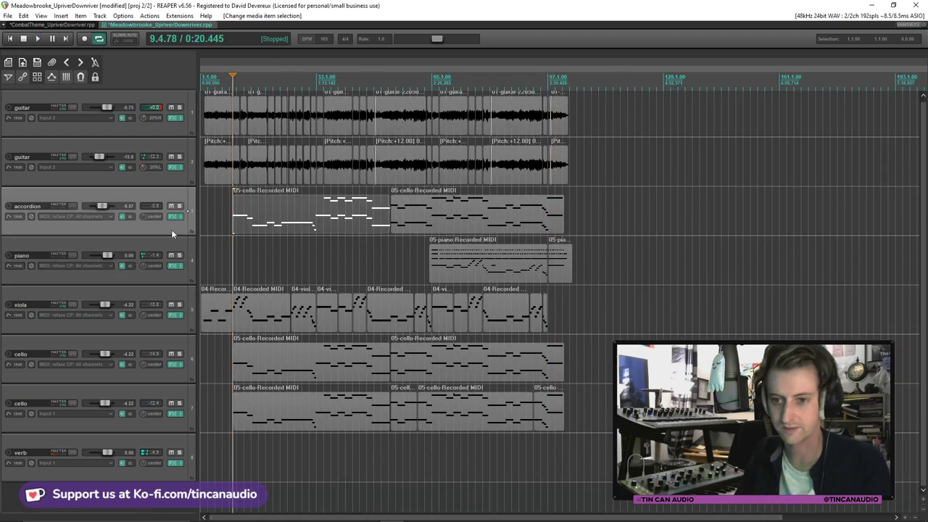
key(Delete)
click(447, 291)
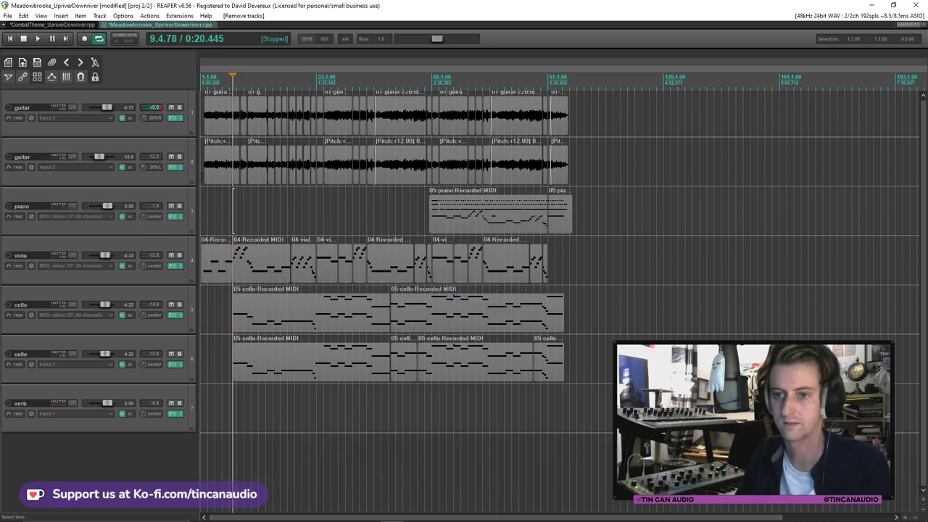
Listen to the opening bars from the start of the first guitar item
click(213, 165)
key(space)
scroll(221, 219, down, 2)
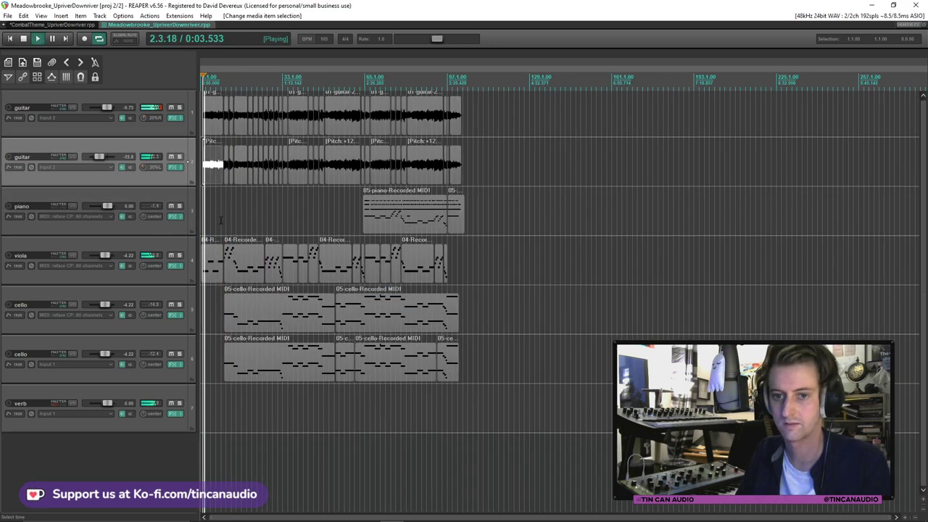
scroll(221, 220, up, 2)
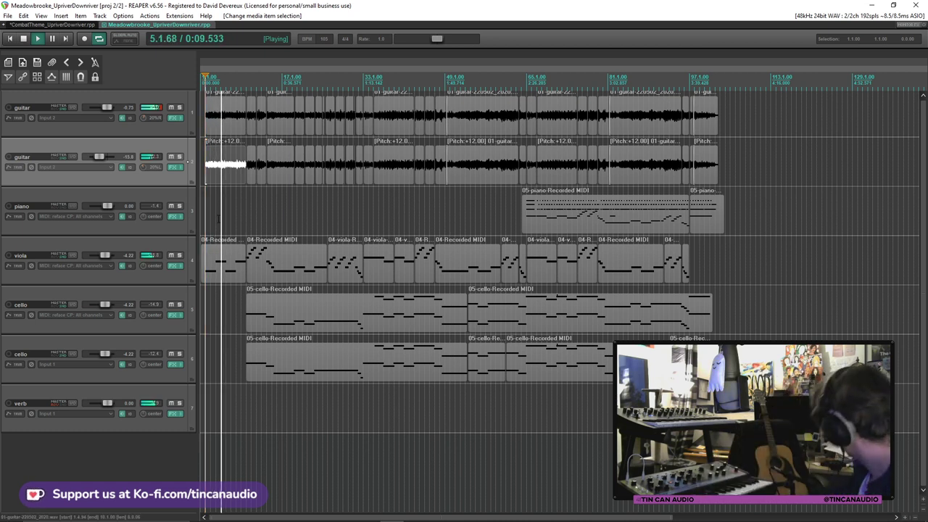
key(space)
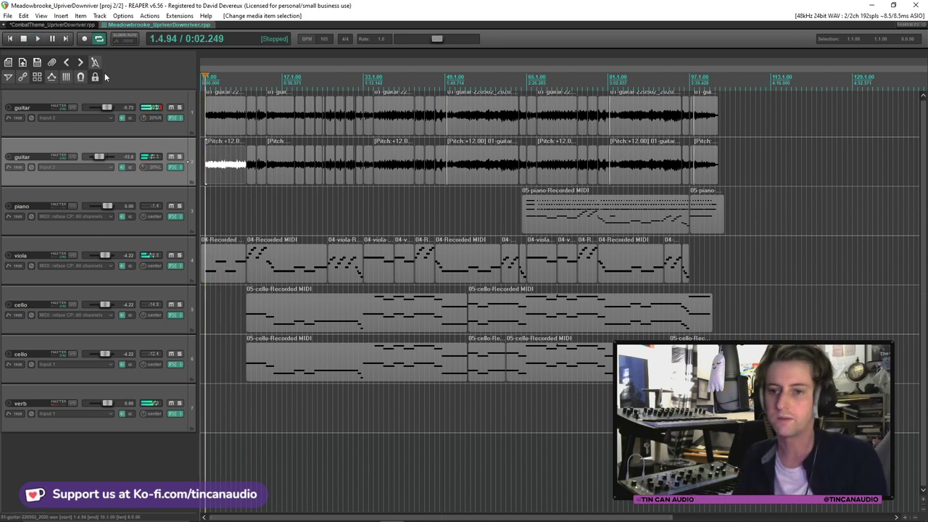
Insert a new track below the upper guitar track and set its recording input to mono Input 2
click(164, 128)
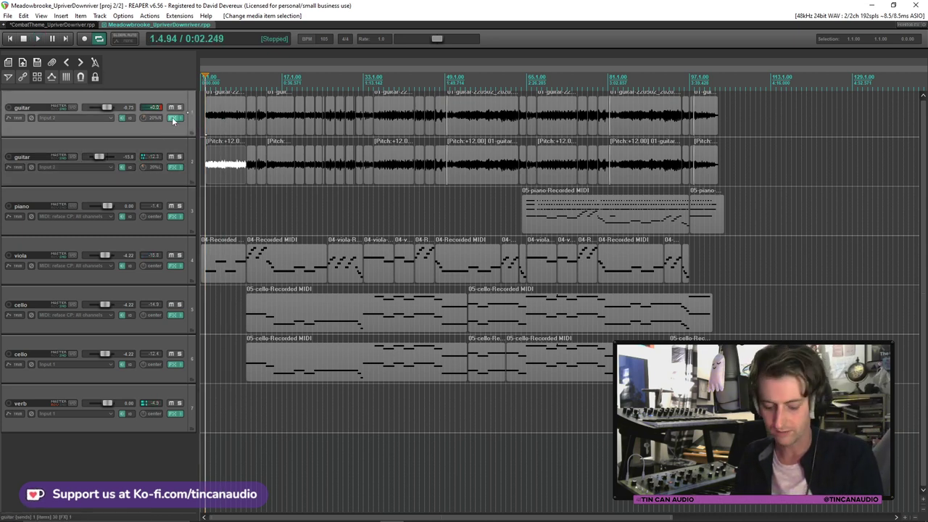
key(ctrl+t)
click(105, 171)
mouse_move(153, 179)
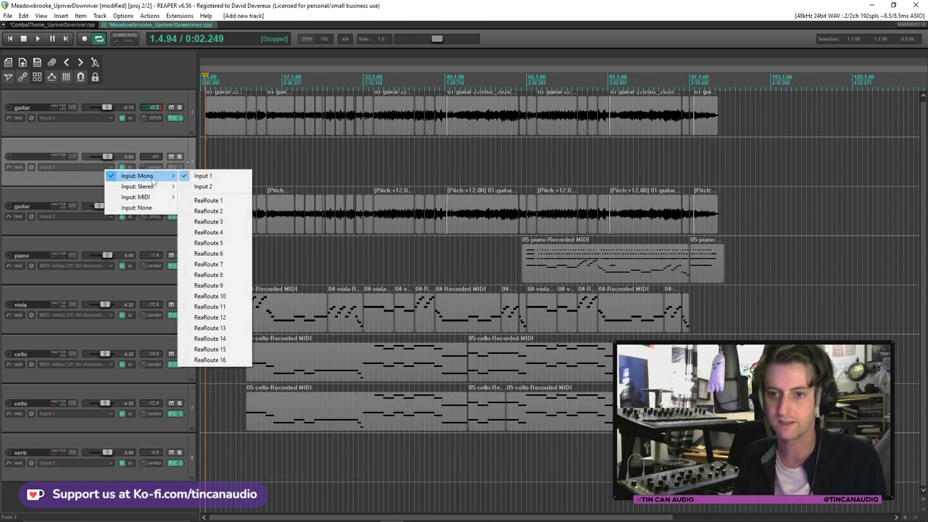
click(213, 190)
Enable the metronome and move all items three bars later so the guitars start at bar 5
key(equal)
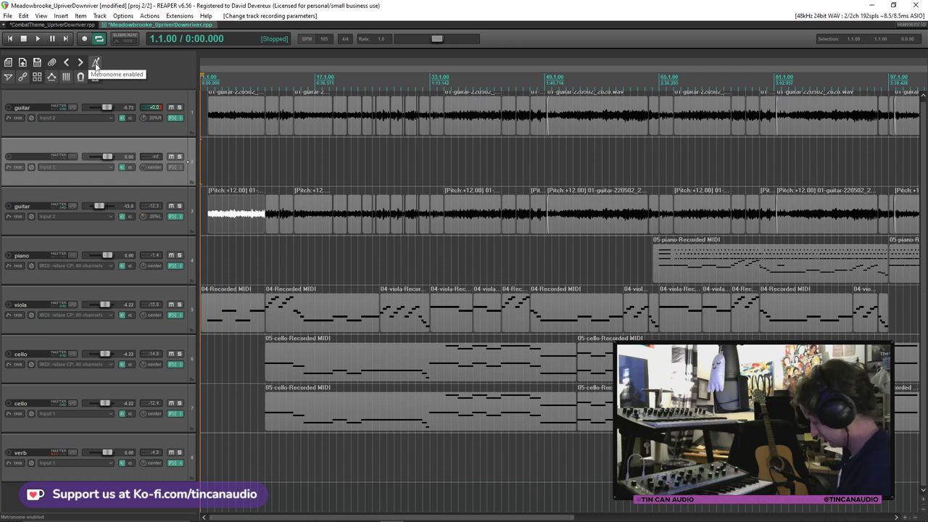
key(equal)
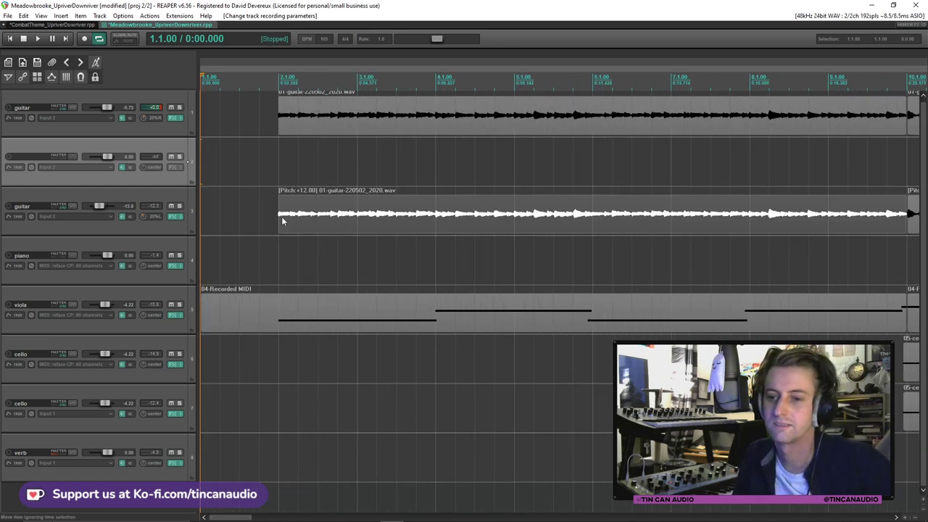
key(minus)
drag(261, 319, 382, 321)
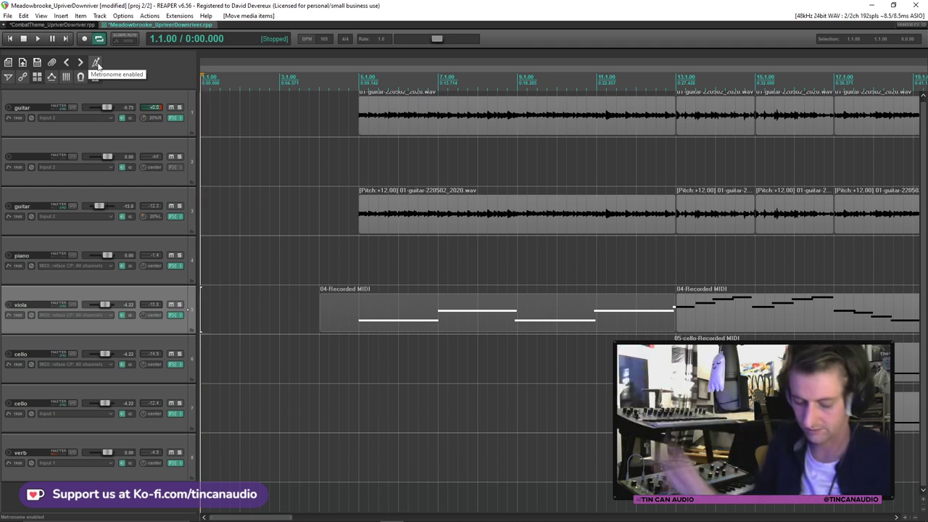
Try recording a guitar take on the new track from bar 1 and discard the recorded file
key(ctrl+r)
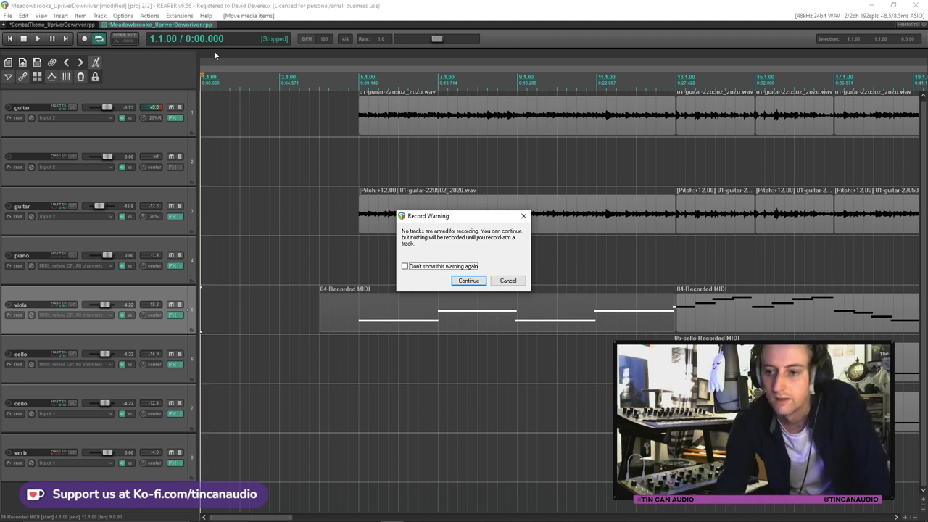
key(Escape)
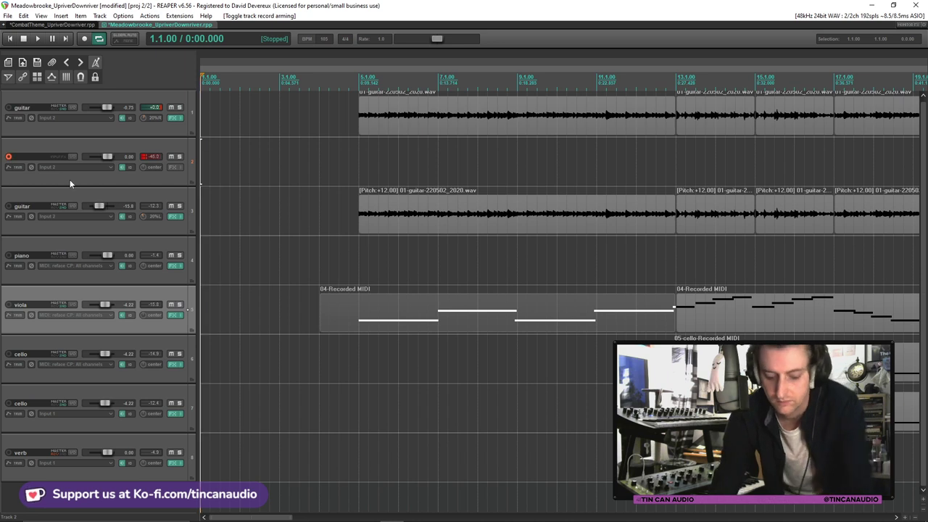
key(ctrl+r)
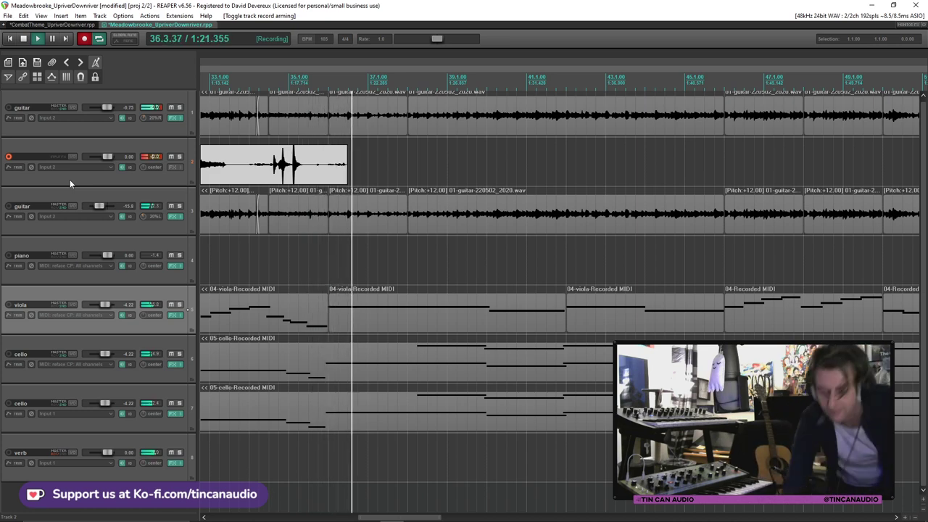
key(space)
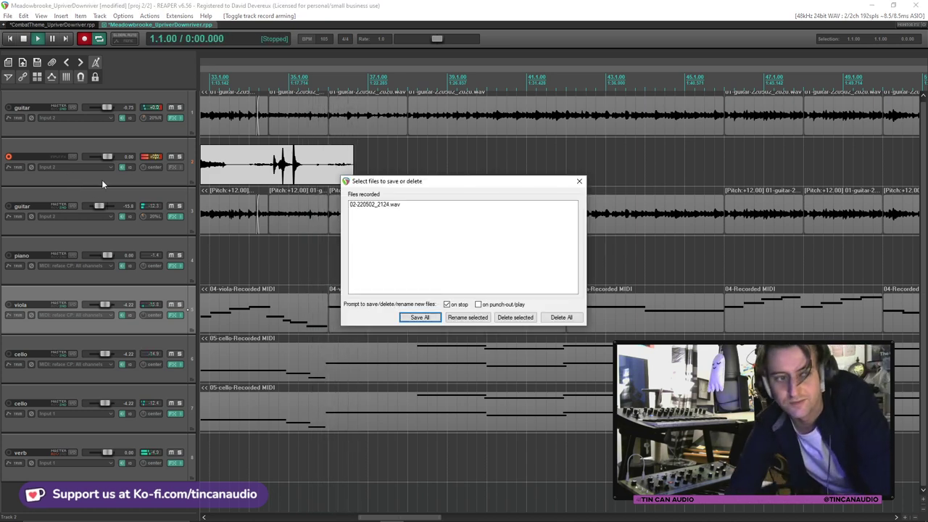
click(561, 318)
Record another guitar take on the armed track from bar 1 to about bar 60 and keep the recorded file
click(448, 293)
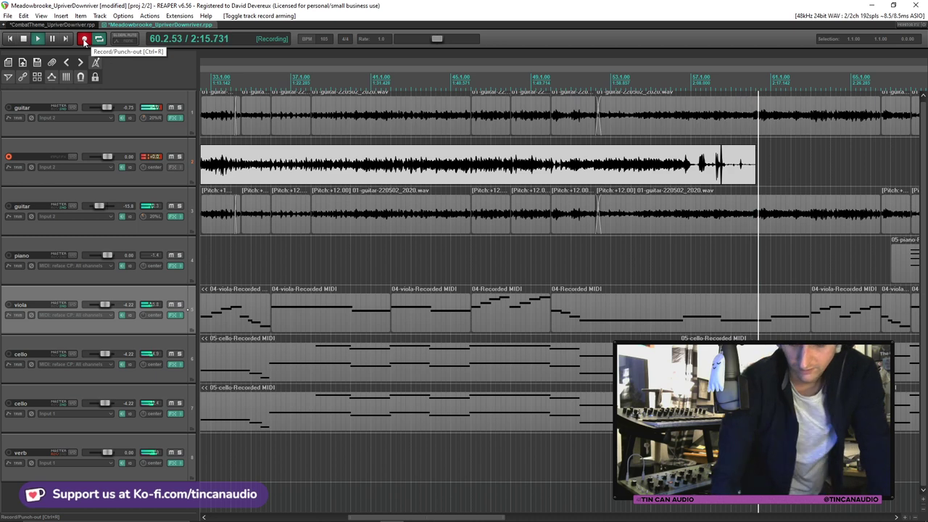
key(space)
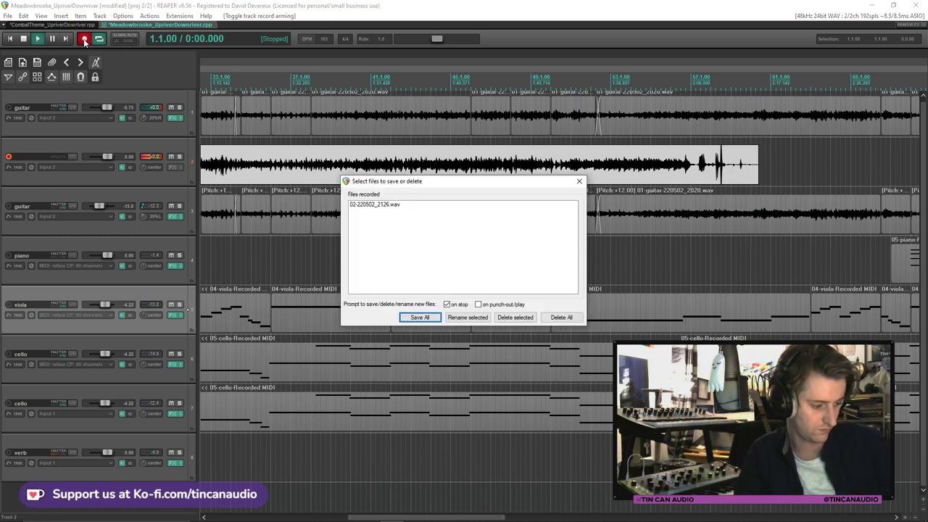
click(434, 317)
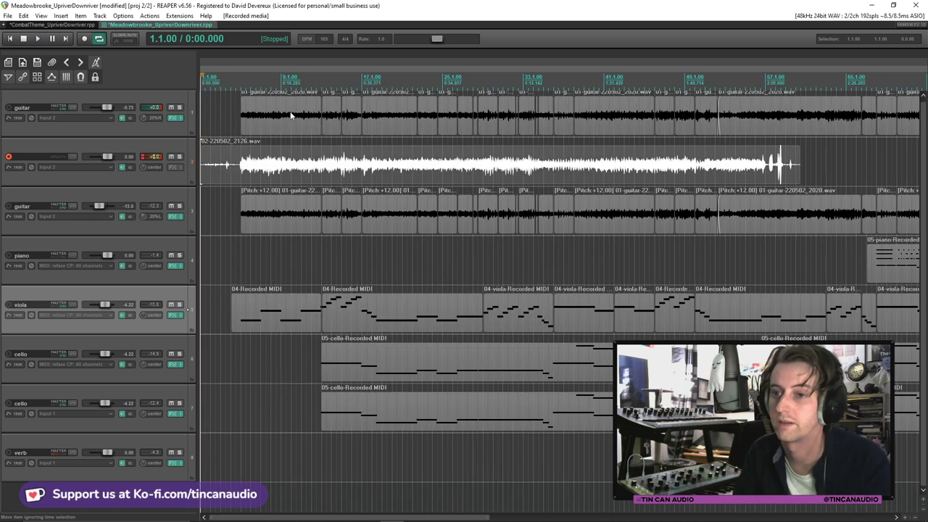
Play the new take from bar 5, name its track guitar2 and mute the original guitar track above it
click(241, 152)
key(space)
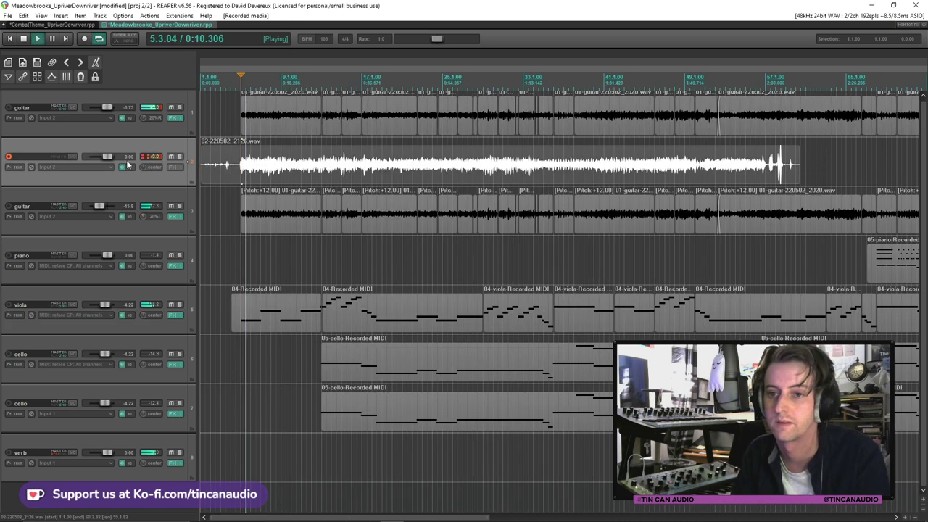
double_click(19, 161)
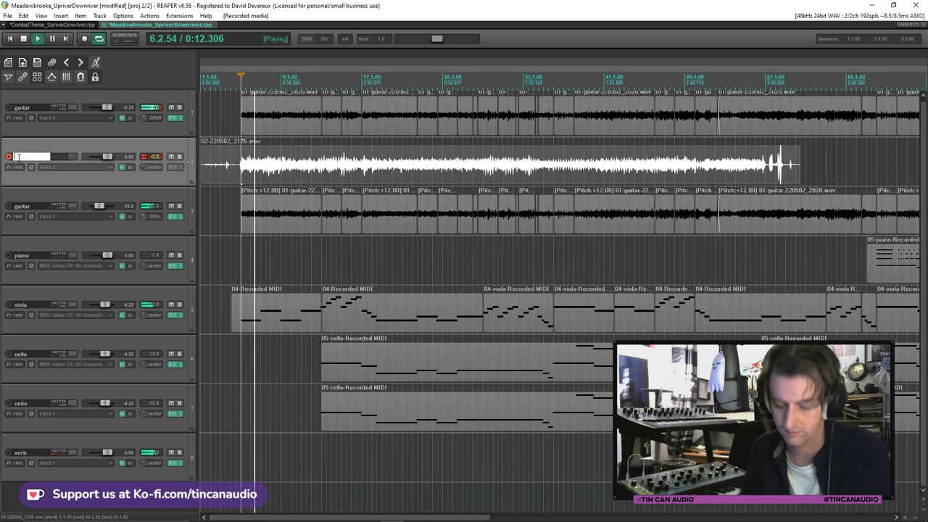
text(guitar2)
key(Return)
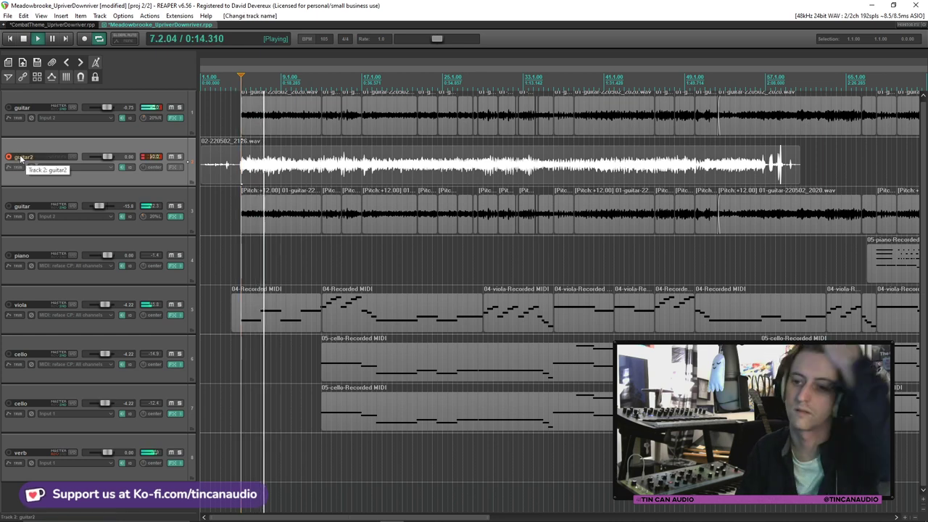
click(172, 109)
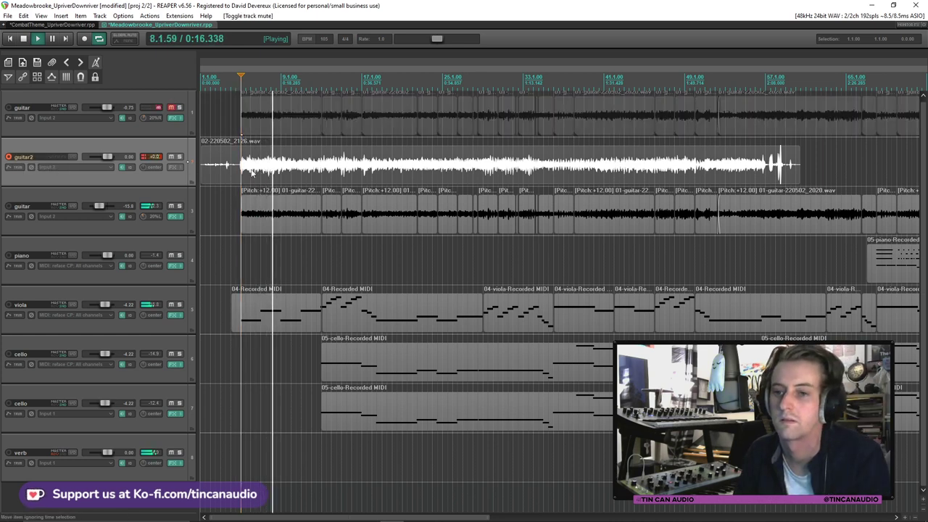
Split the guitar2 take at bar 5, trim the second part's start to beat 3 and play from there
scroll(310, 182, up, 5)
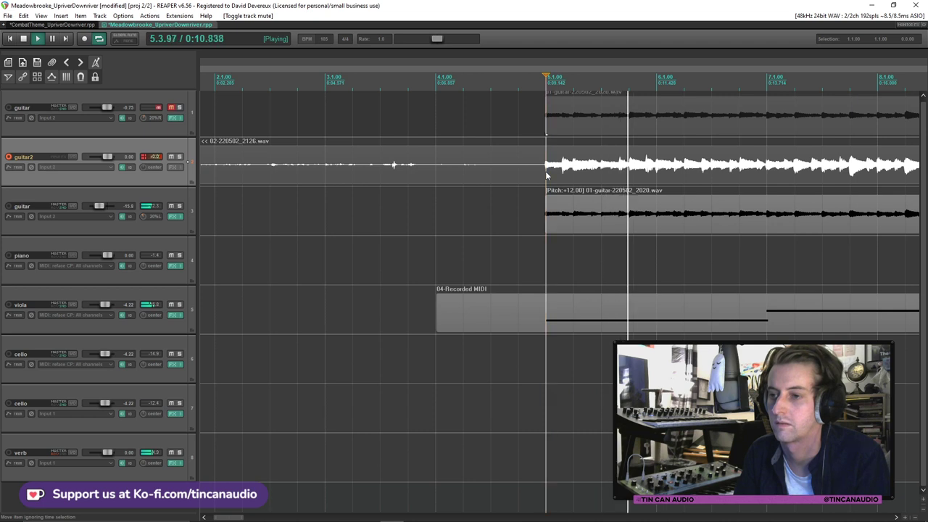
key(space)
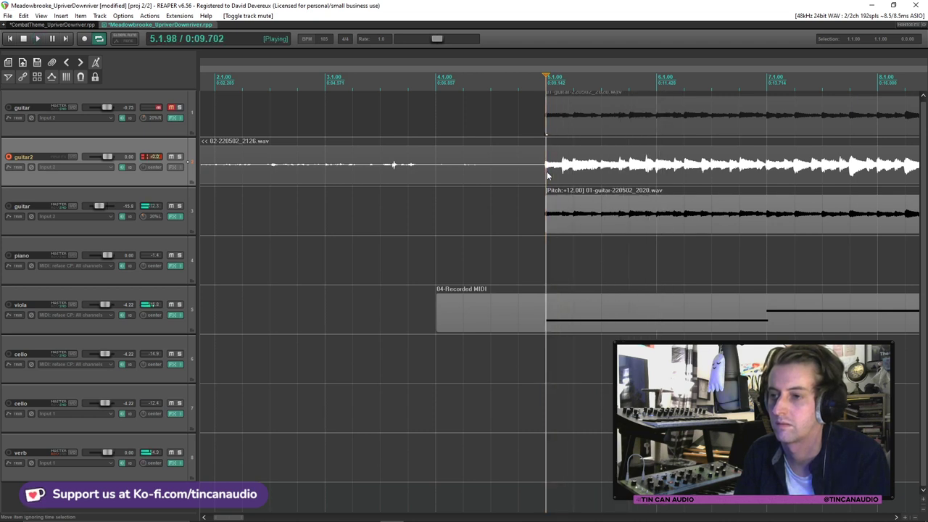
key(s)
drag(548, 171, 596, 176)
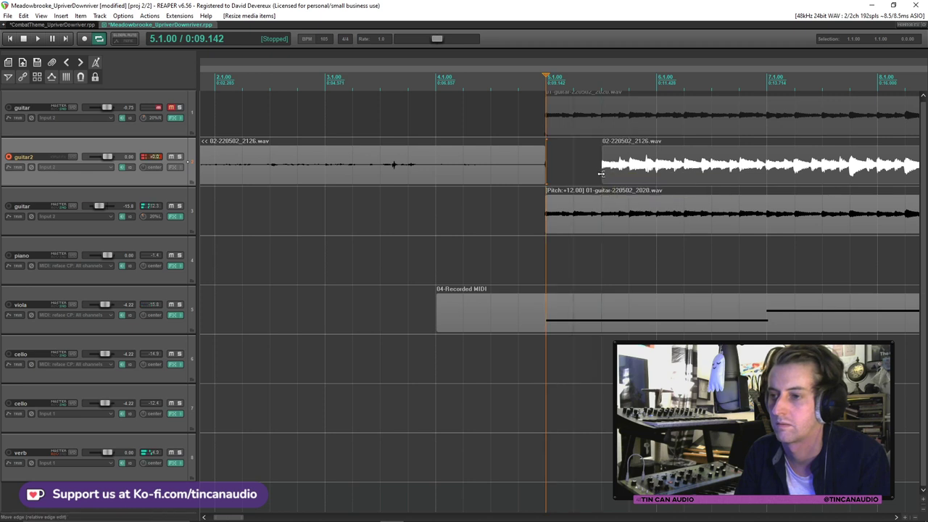
click(605, 174)
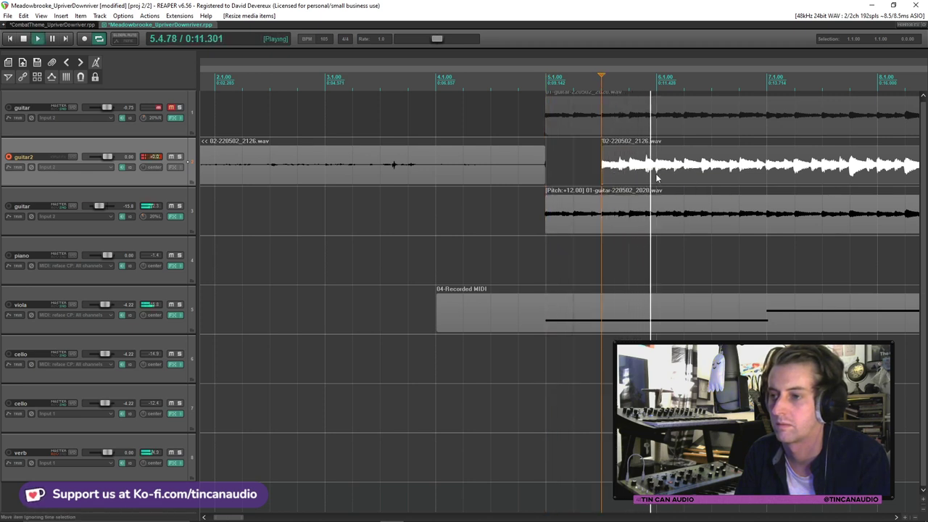
Split the guitar2 take at bar 6, fill the gap at bar 5 with a copy of the half-bar segment and check it
click(657, 187)
key(space)
key(s)
click(628, 173)
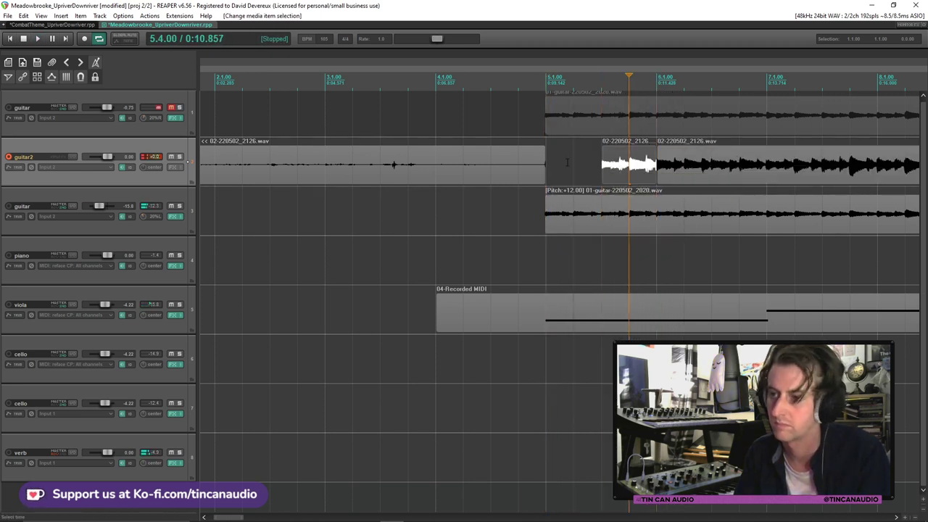
click(519, 184)
key(space)
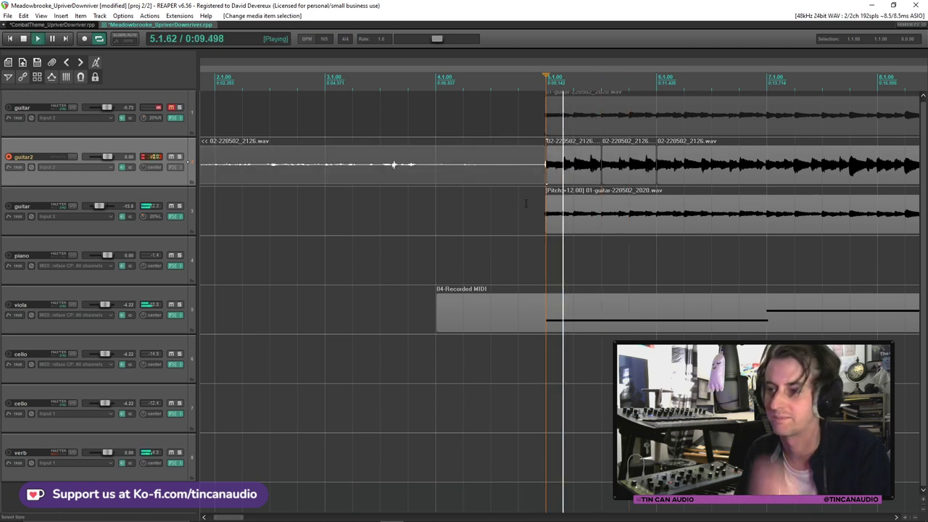
key(space)
key(space)
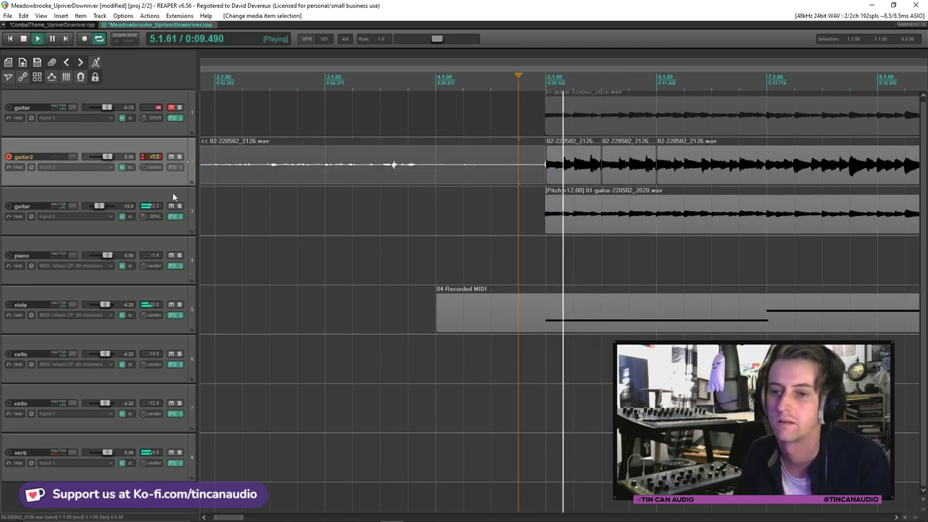
Mute the pitch-shifted guitar track and trim the guitar2 lead-in so it starts just before bar 5
click(171, 207)
scroll(306, 167, down, 2)
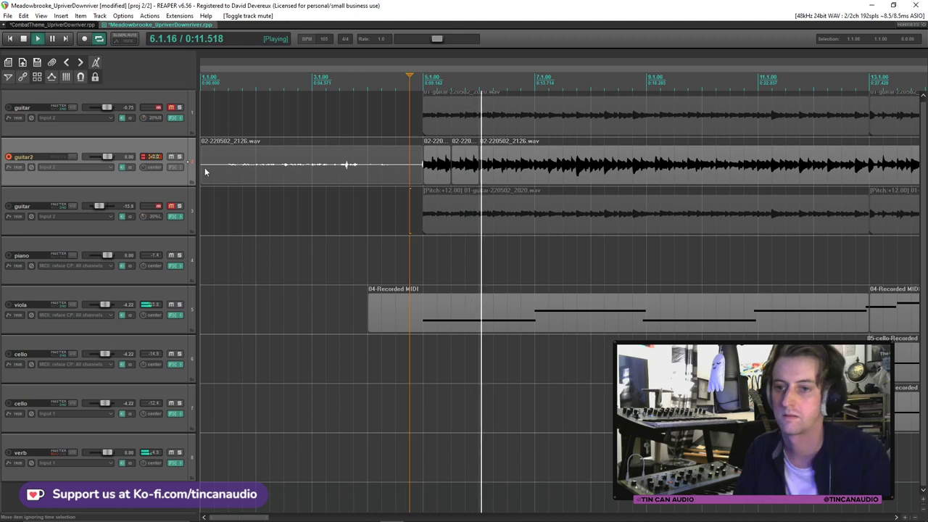
drag(203, 168, 424, 170)
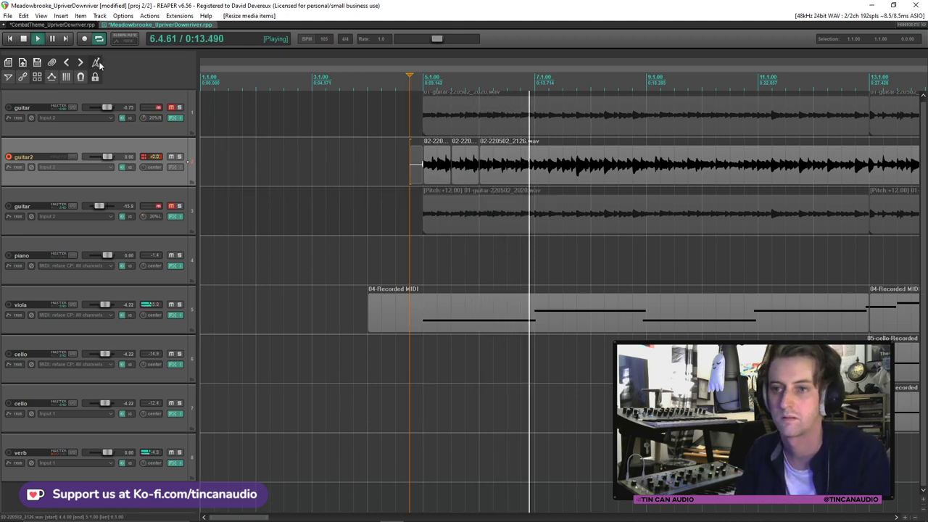
scroll(553, 174, down, 2)
scroll(507, 180, down, 1)
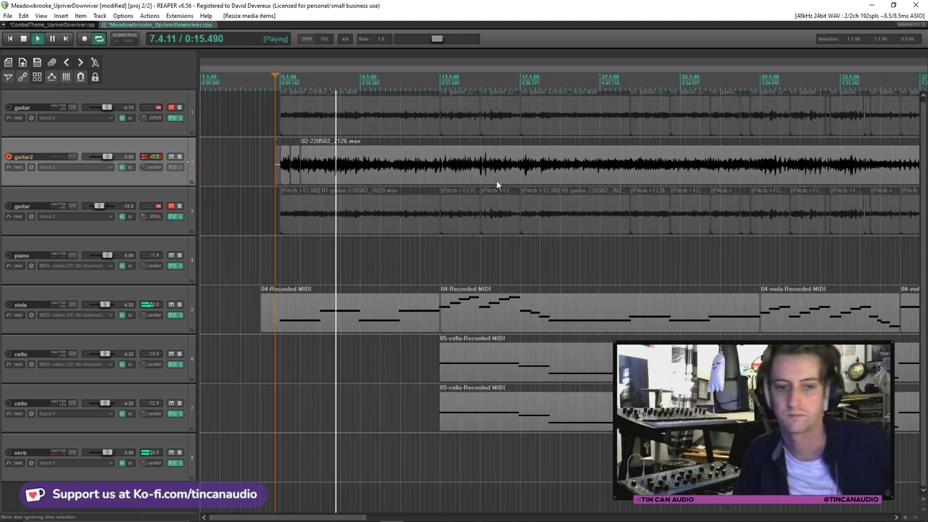
click(55, 157)
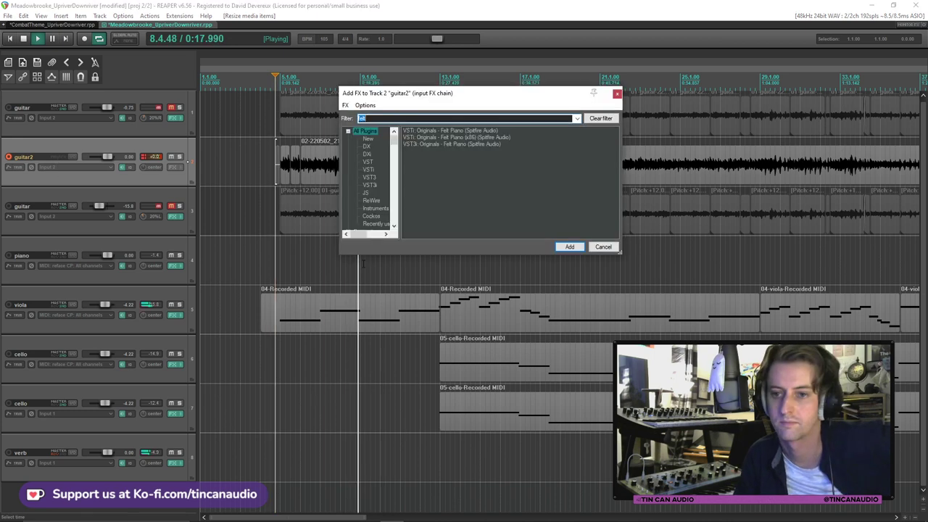
click(603, 247)
click(54, 155)
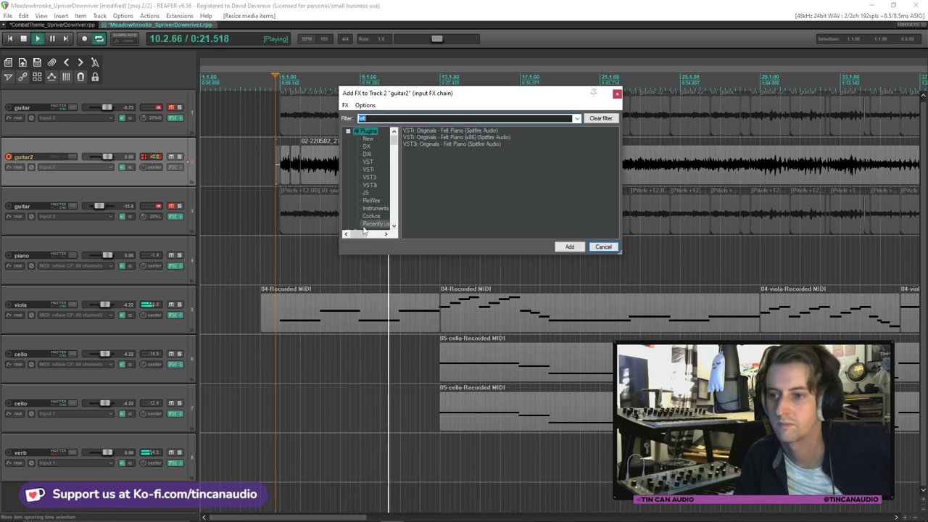
click(603, 247)
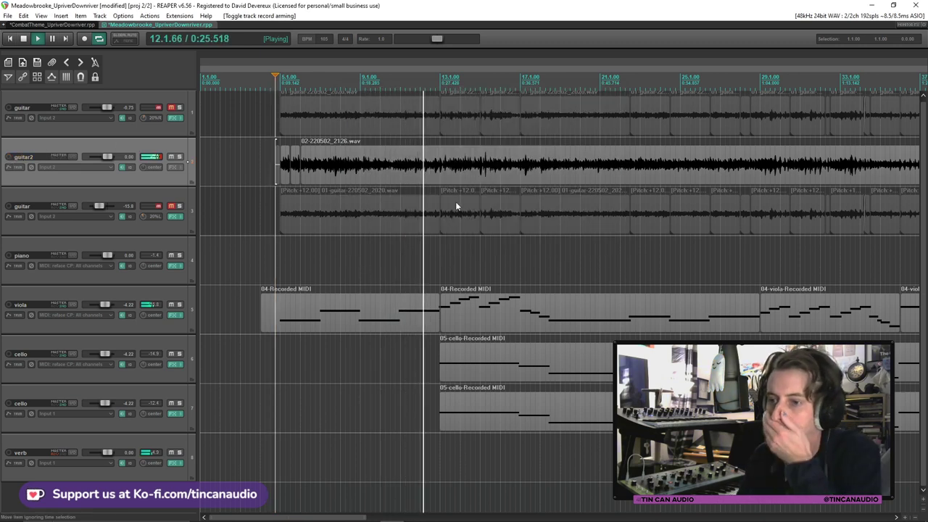
Copy the Scheps Omni Channel plugin with its Acoustic Guitar setting from the first guitar track's effects chain
scroll(454, 198, down, 2)
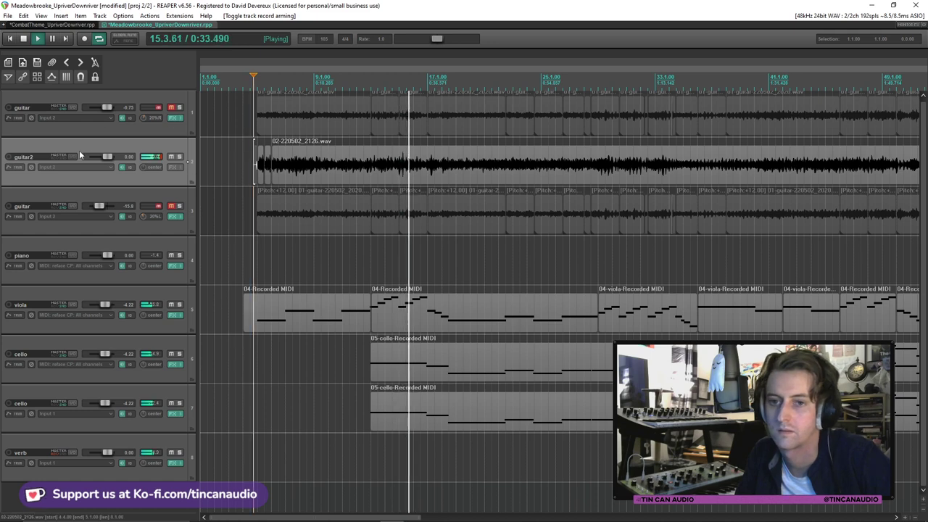
click(174, 117)
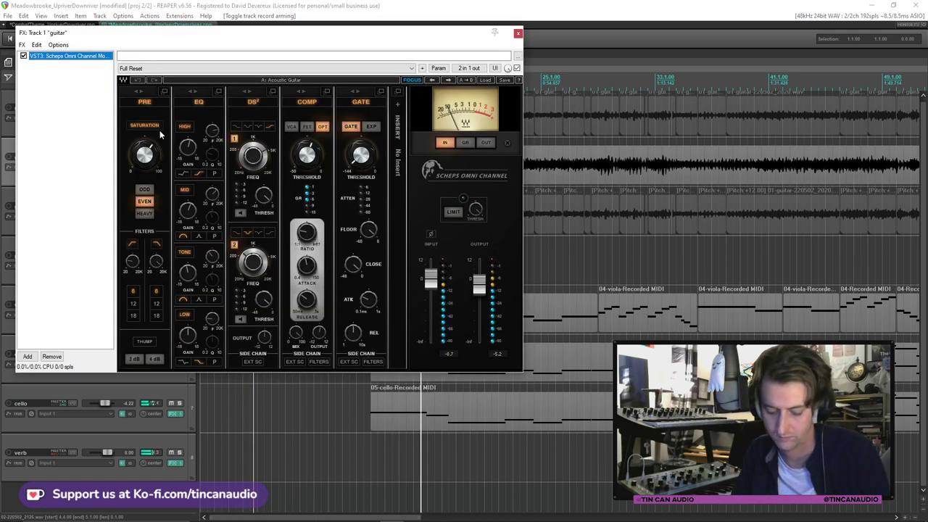
key(Escape)
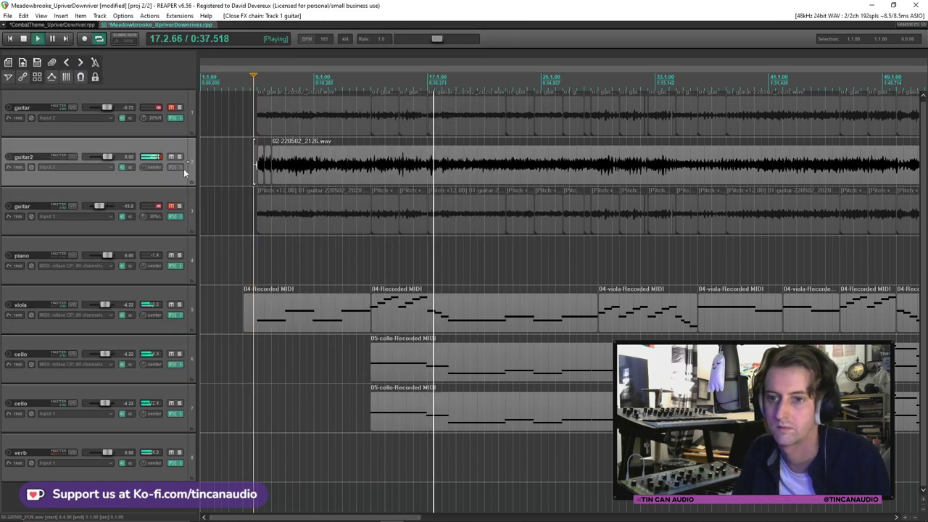
Add Scheps Omni Channel Mono to guitar2 and replace it with the copied Acoustic Guitar version of the plugin
click(179, 167)
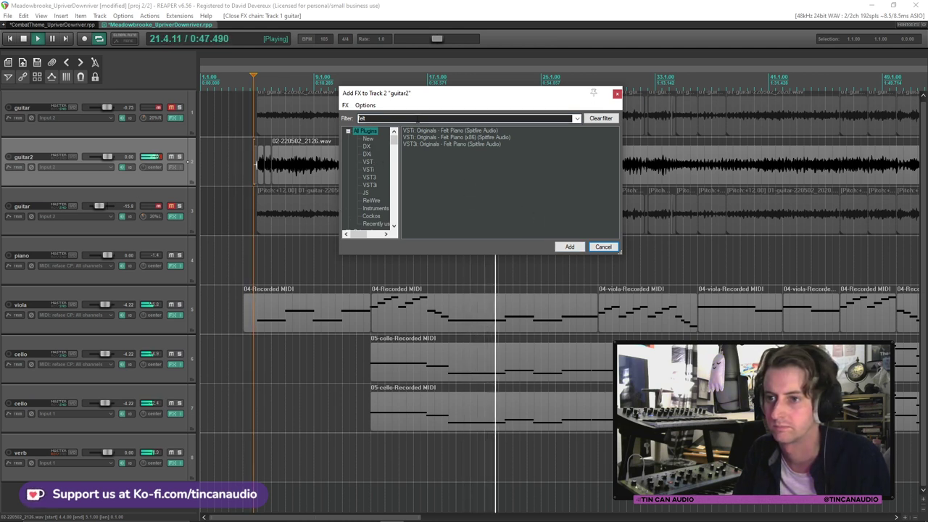
click(343, 121)
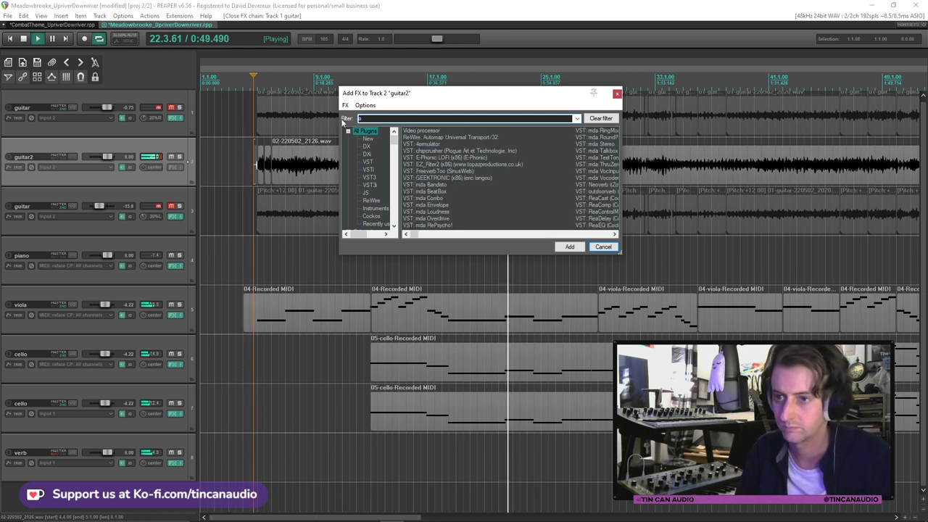
text(omni)
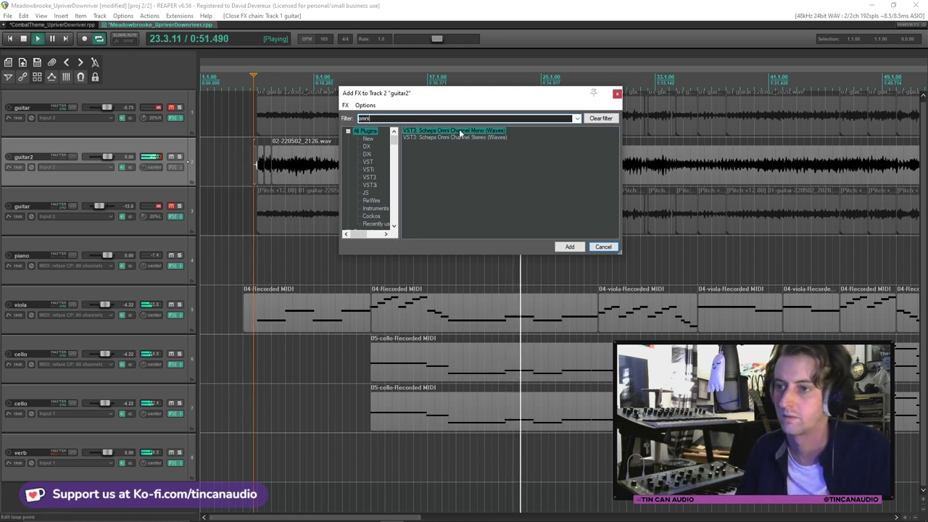
click(457, 132)
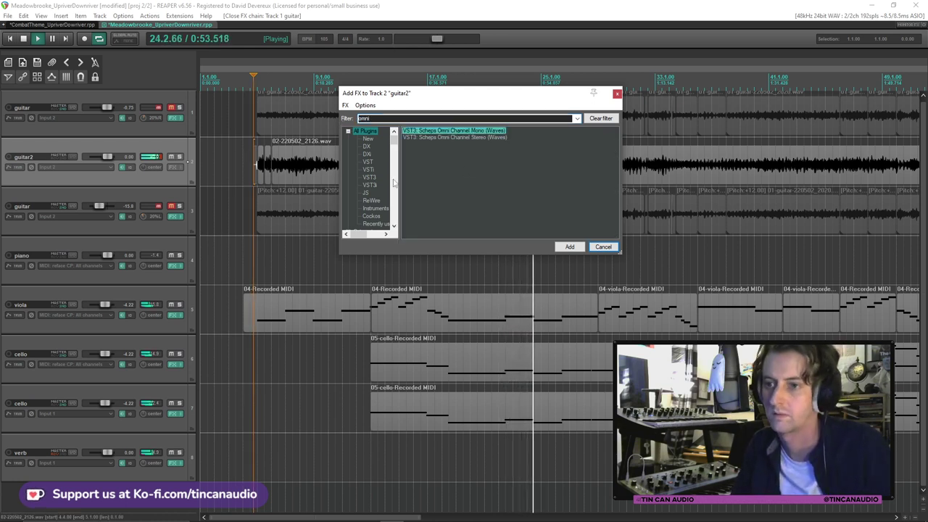
click(418, 138)
double_click(417, 131)
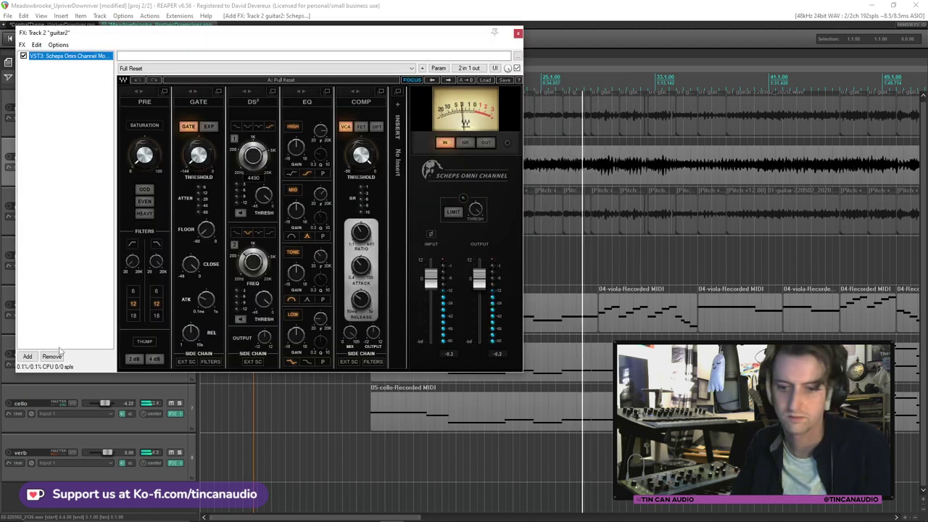
key(ctrl+v)
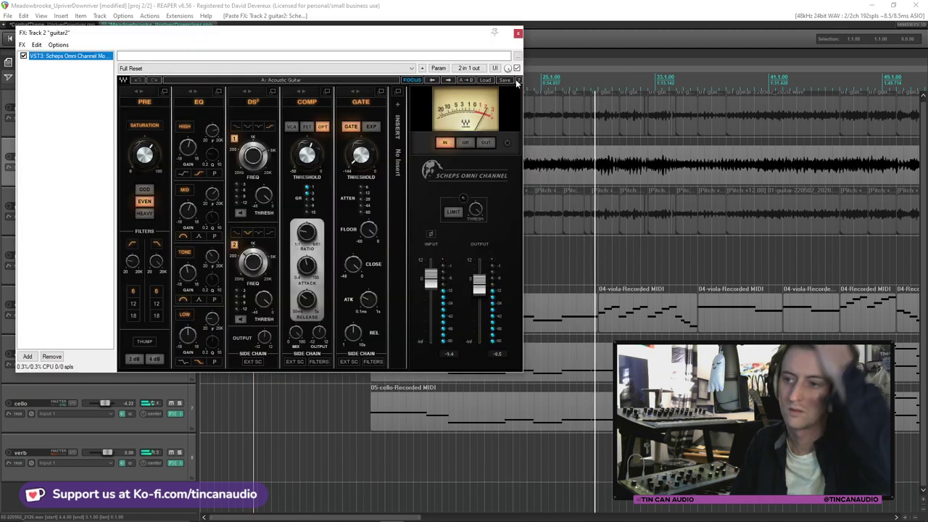
click(517, 33)
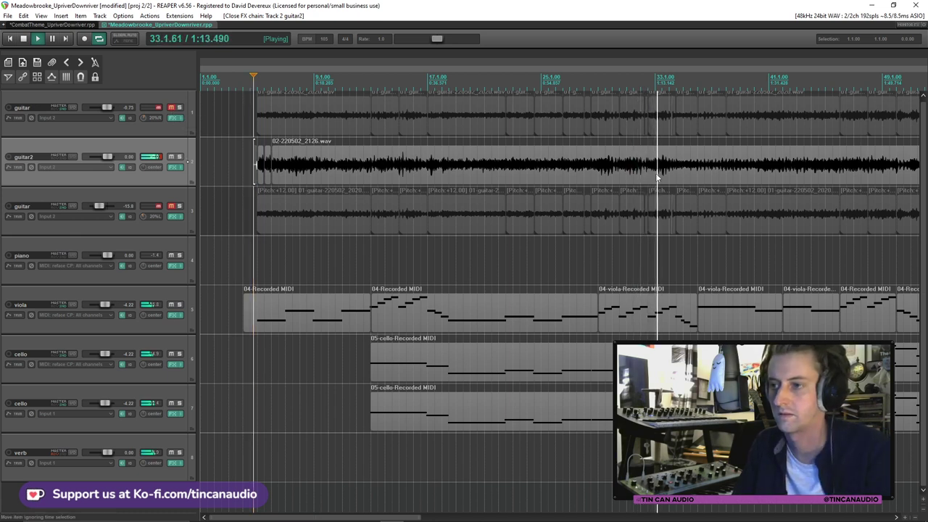
Replay the passage from bar 31, then solo the lower cello track and listen to it from bar 28
key(space)
click(626, 363)
scroll(419, 372, up, 5)
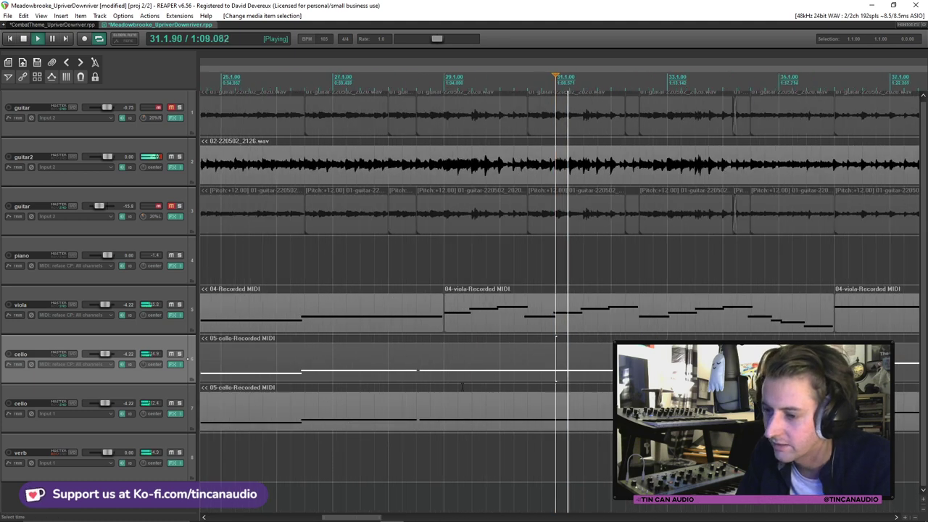
key(space)
click(419, 372)
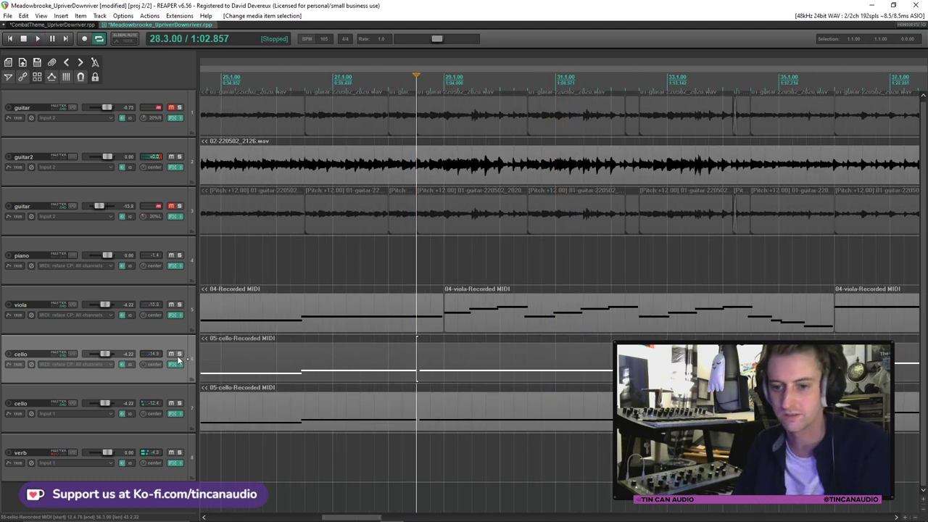
click(181, 403)
key(space)
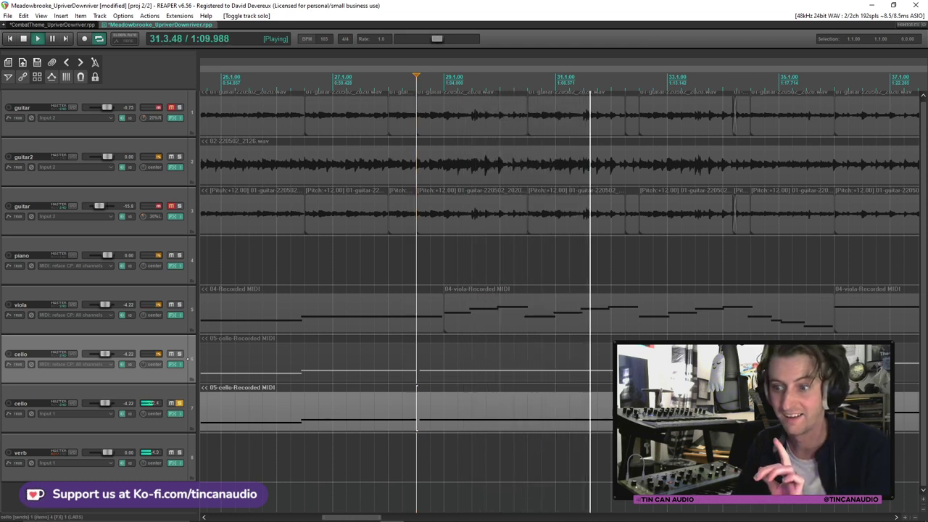
Split the lower cello item at bar 32 and play across the cut
click(611, 409)
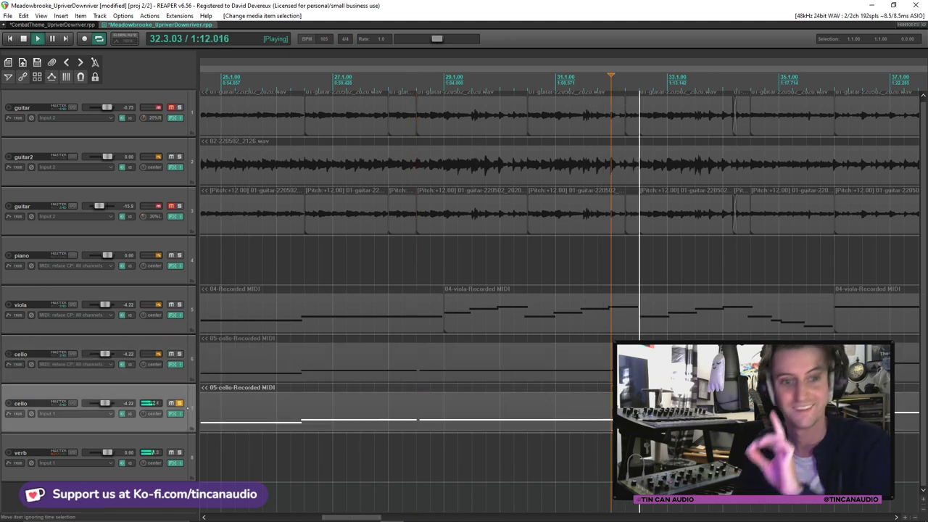
key(space)
key(s)
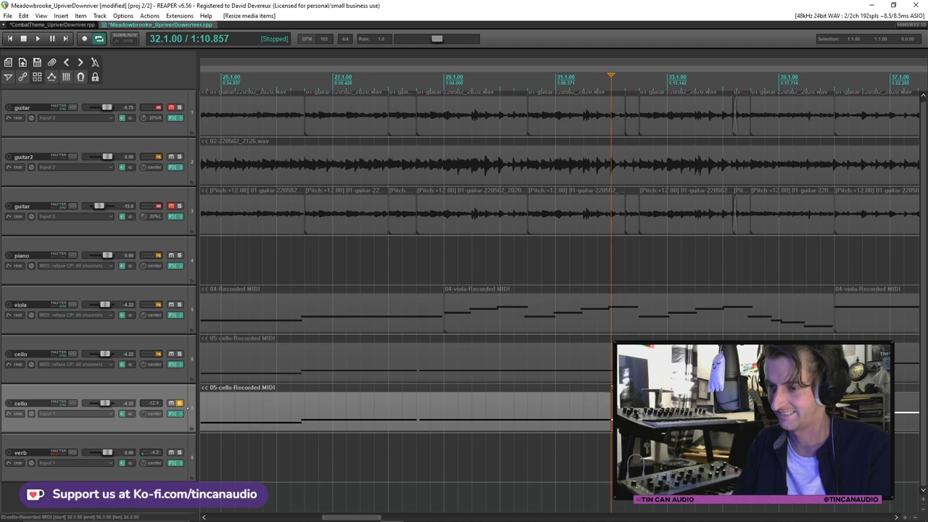
key(Left)
key(space)
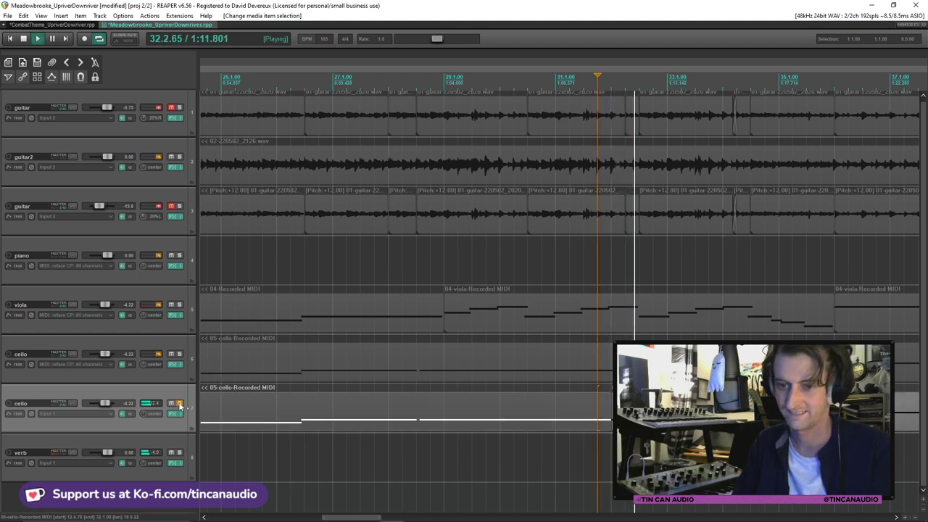
Unsolo the lower cello track and save the project
click(572, 364)
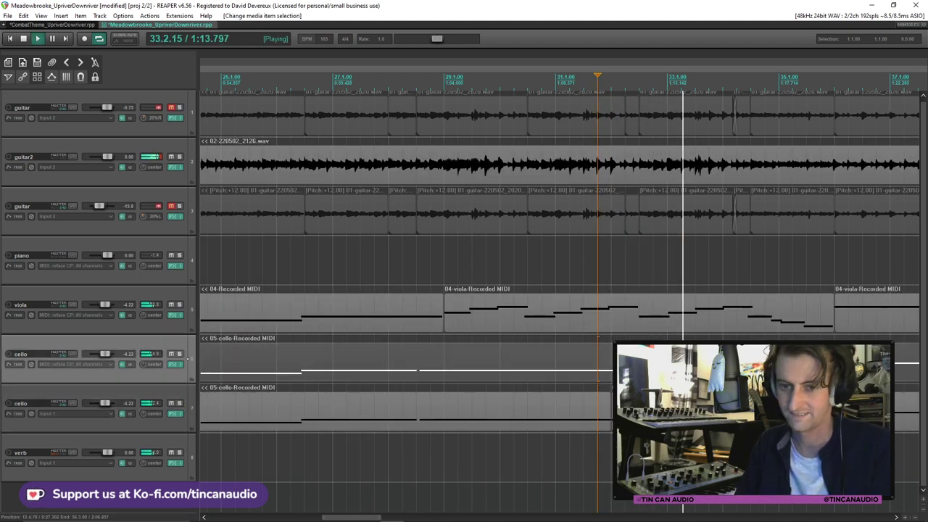
key(Page_Down)
key(ctrl+s)
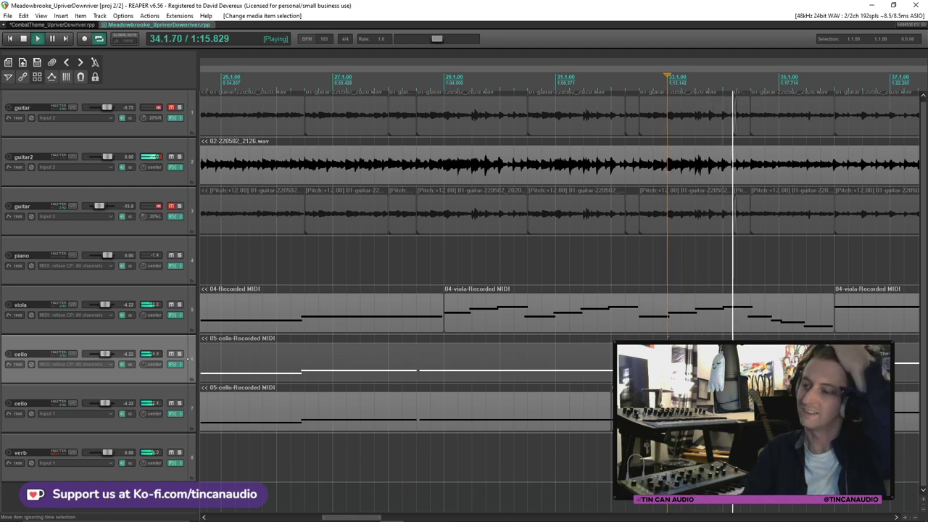
key(minus)
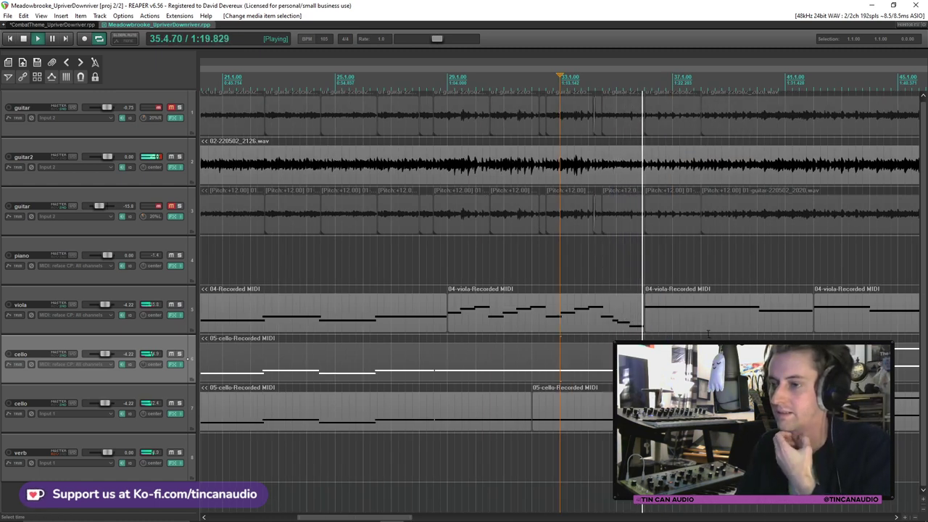
key(minus)
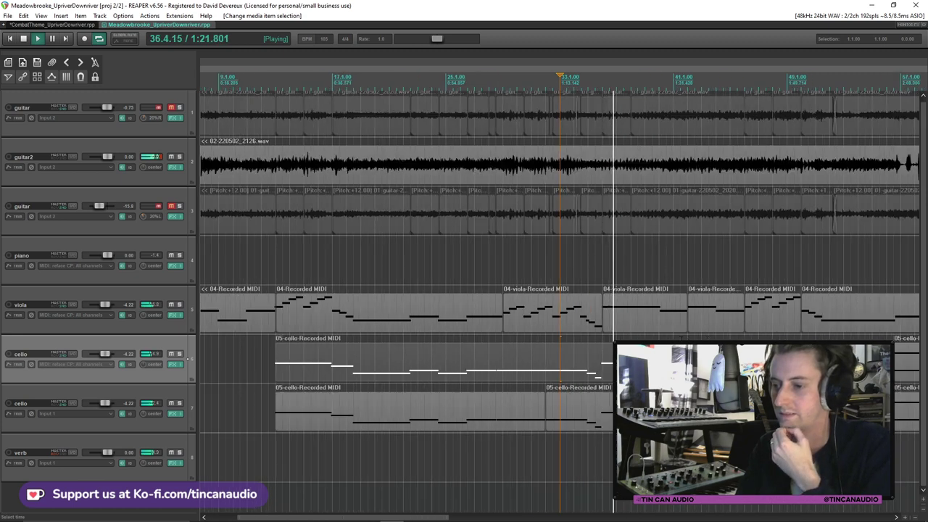
key(minus)
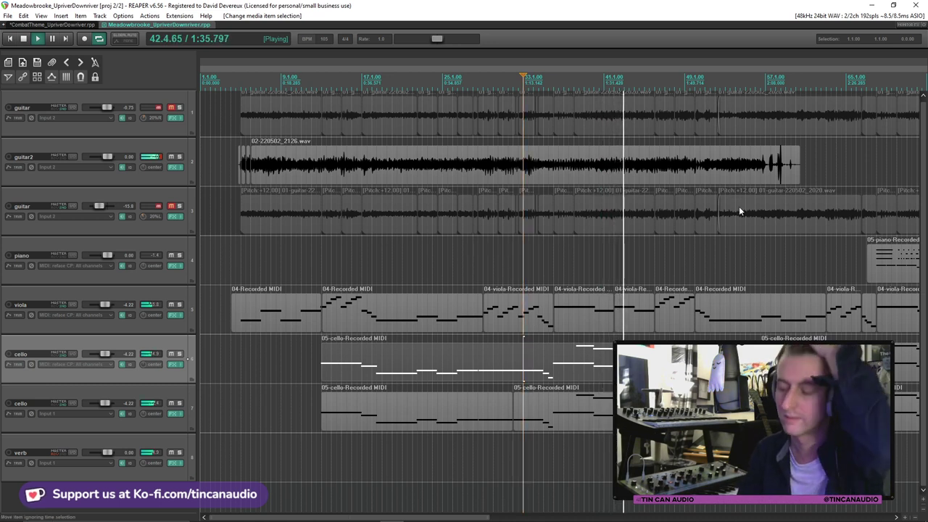
scroll(678, 177, down, 2)
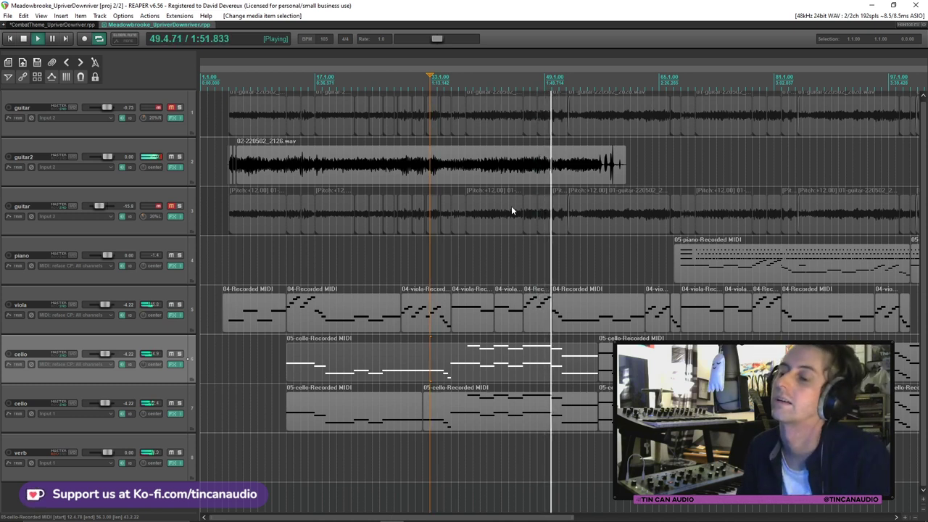
Play the guitar2 take from bar 50, then insert a new track below guitar2 and nest it as its child
click(547, 176)
scroll(551, 176, up, 5)
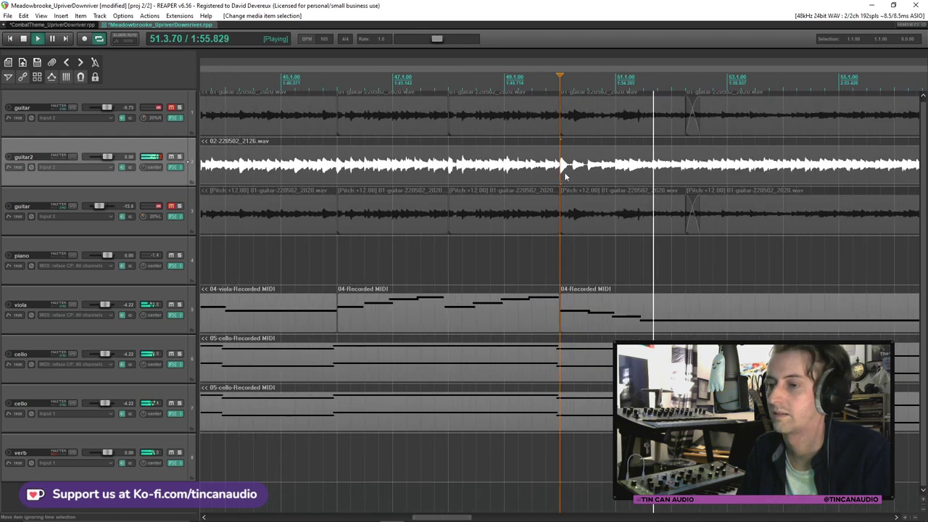
scroll(564, 183, down, 4)
scroll(565, 183, down, 2)
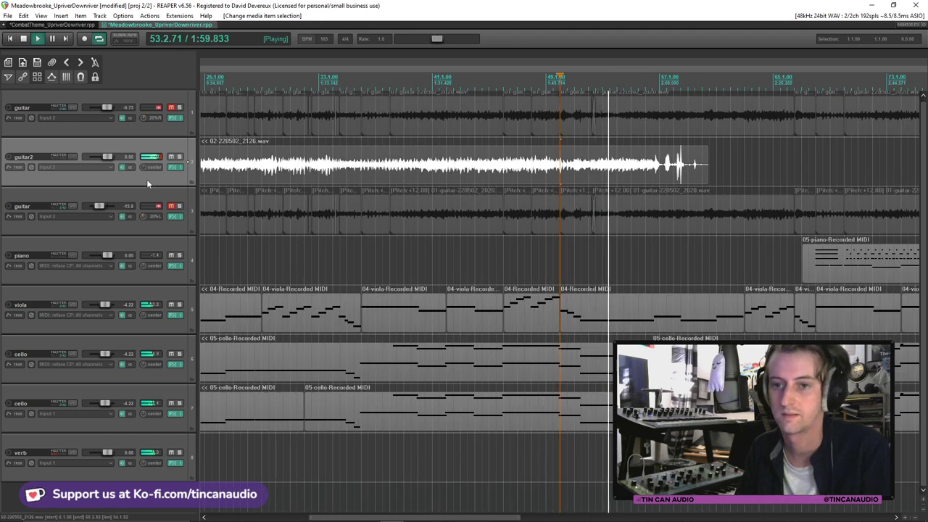
key(ctrl+t)
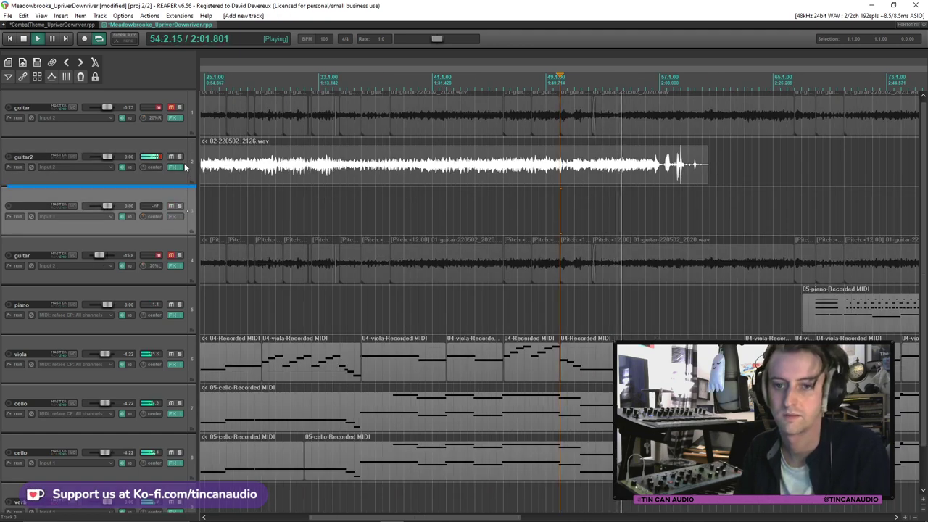
drag(173, 193, 189, 168)
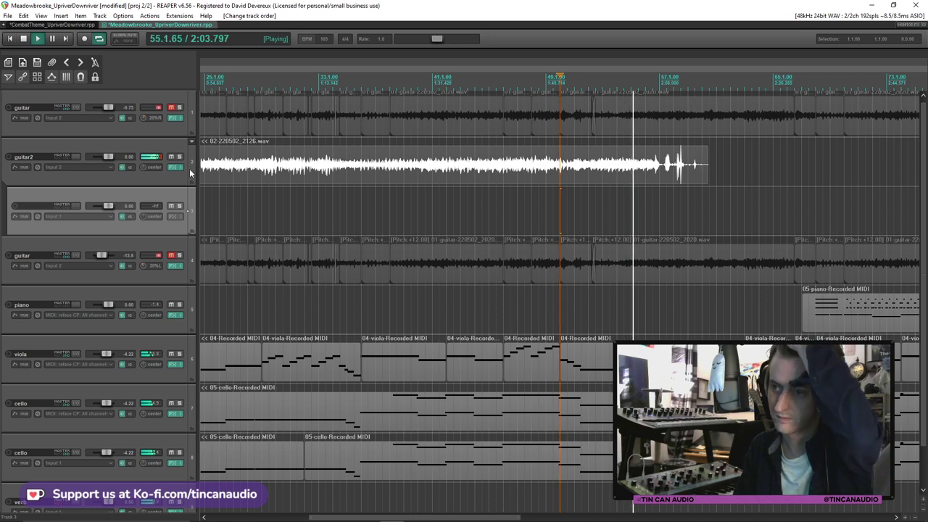
click(588, 177)
scroll(588, 178, up, 6)
scroll(588, 181, down, 4)
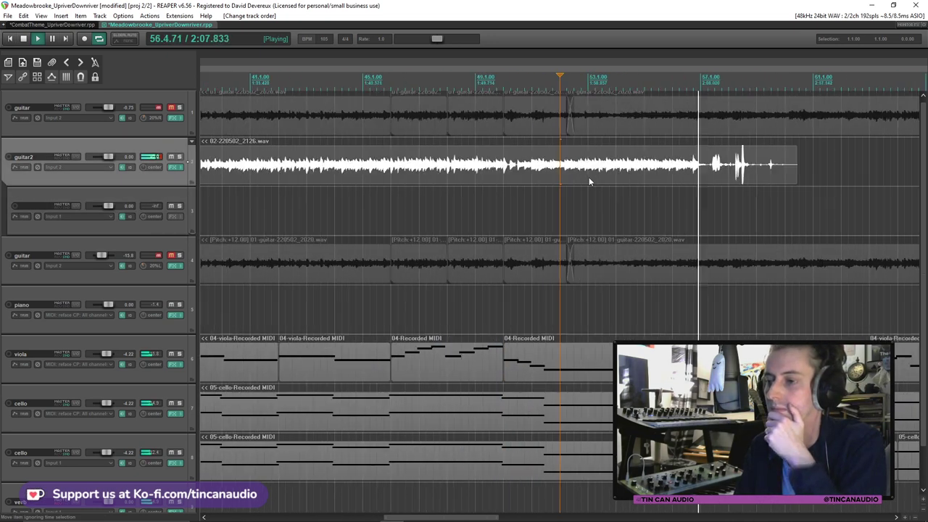
key(s)
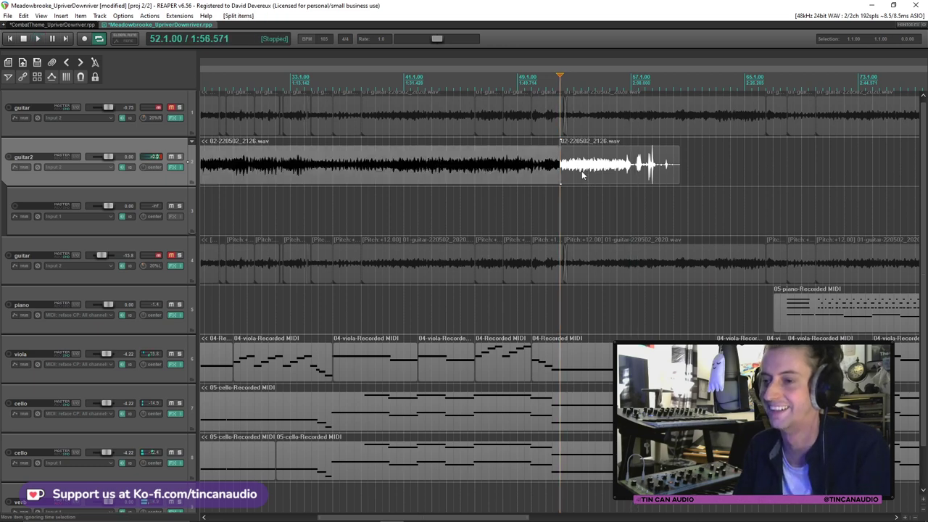
scroll(566, 179, up, 4)
key(space)
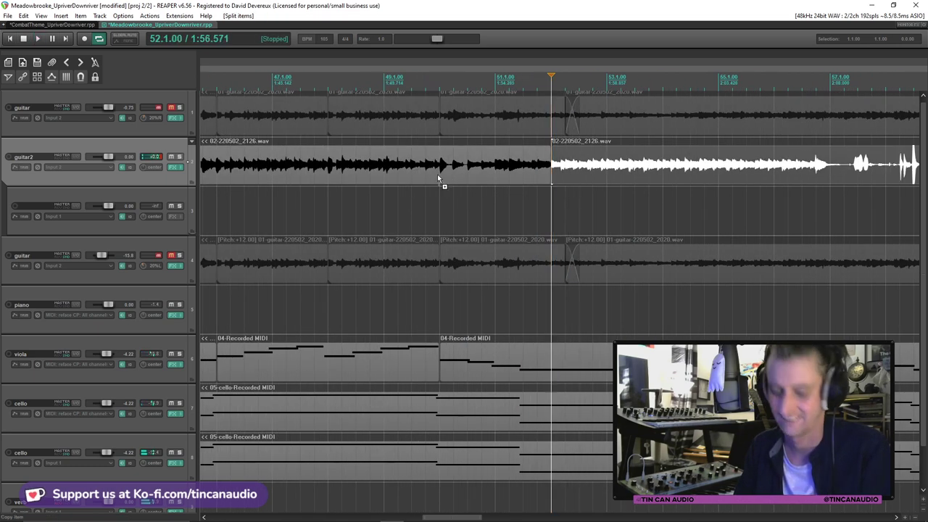
key(ctrl+z)
Split the guitar2 item at bar 50 and delete everything after the cut
click(440, 181)
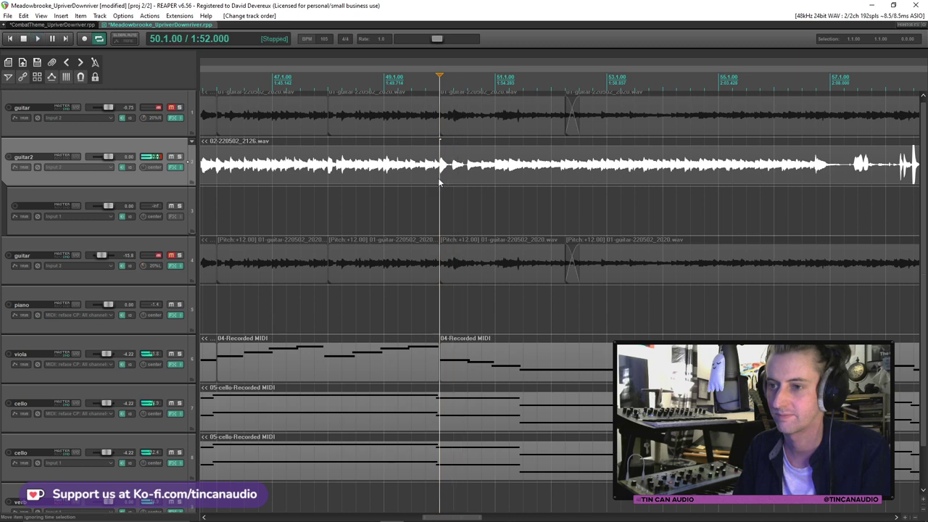
key(s)
scroll(507, 174, down, 4)
click(594, 170)
key(Delete)
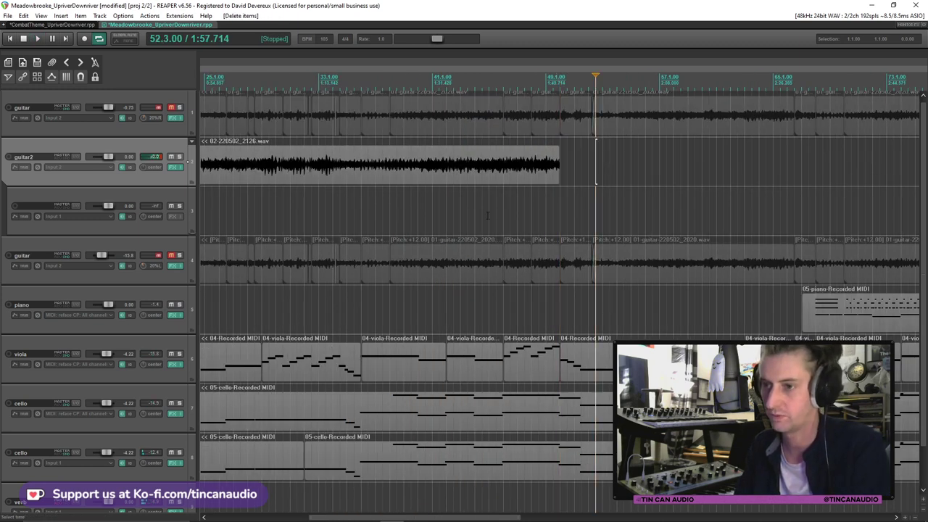
Move the earlier take onto the child track, then record a new guitar2 take from bar 42 and save its file
click(447, 210)
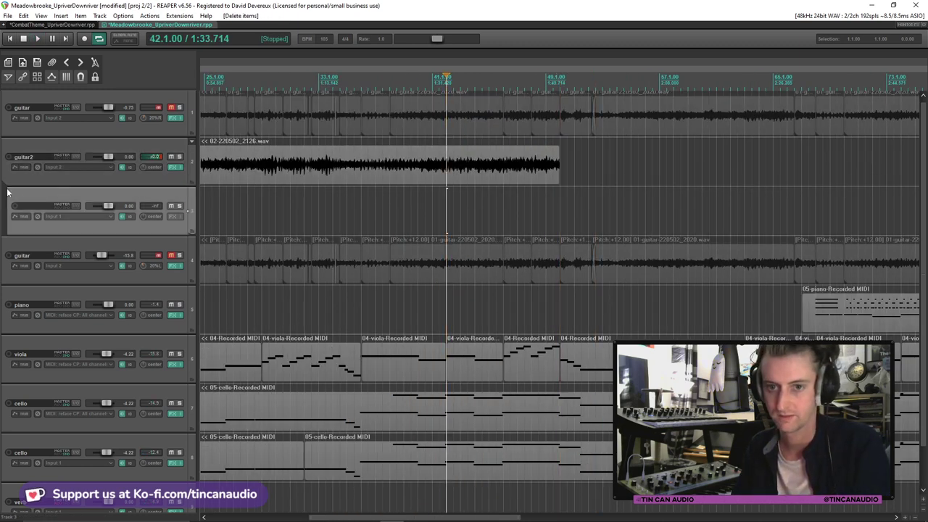
drag(293, 168, 294, 216)
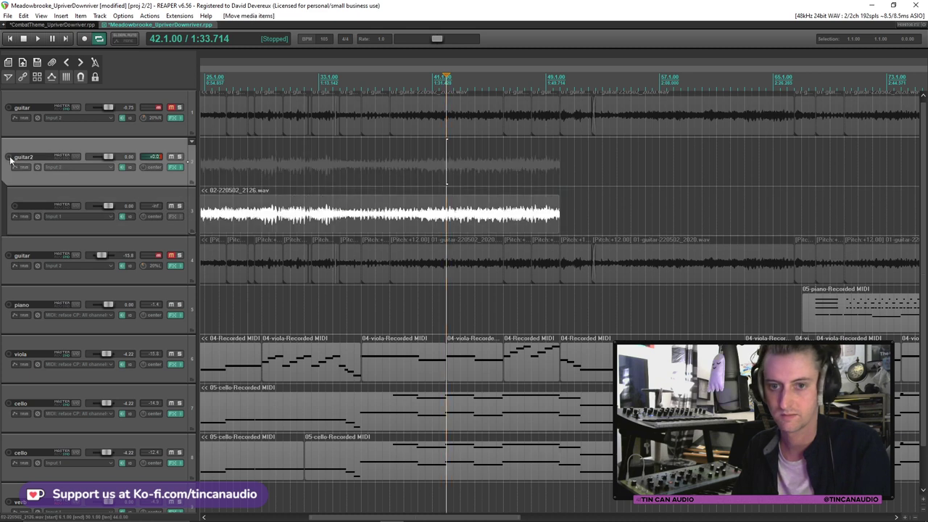
key(ctrl+r)
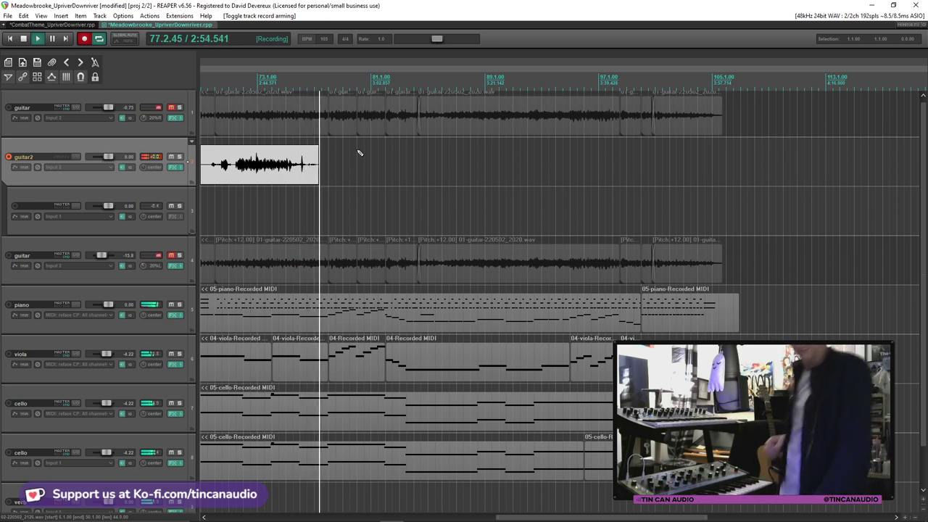
key(space)
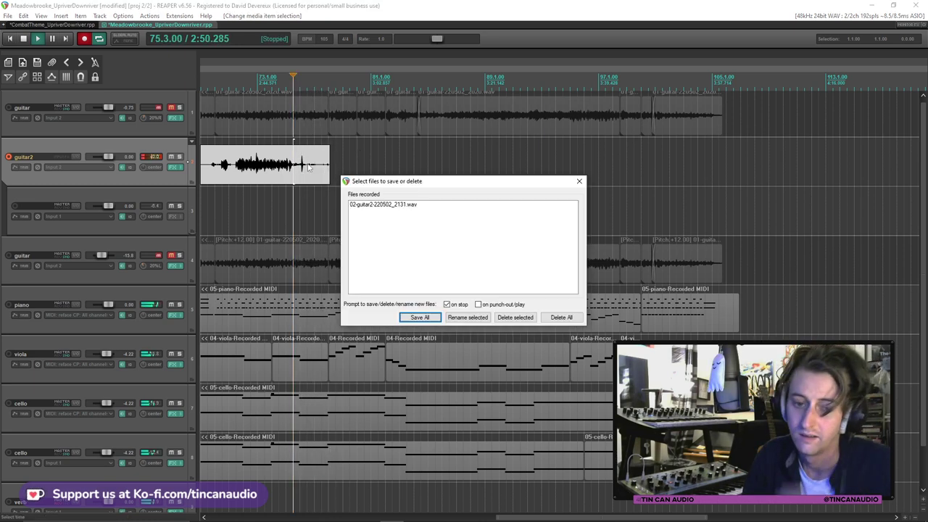
click(428, 316)
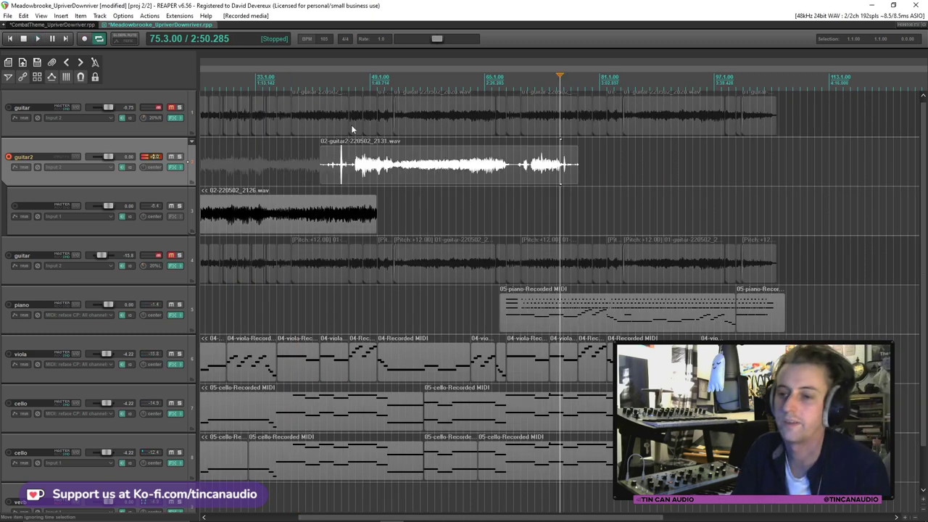
Trim the start of the new guitar2 recording to bar 50
click(355, 178)
drag(321, 179, 381, 170)
key(space)
Move the earlier take back onto guitar2 and delete the empty child track
click(330, 178)
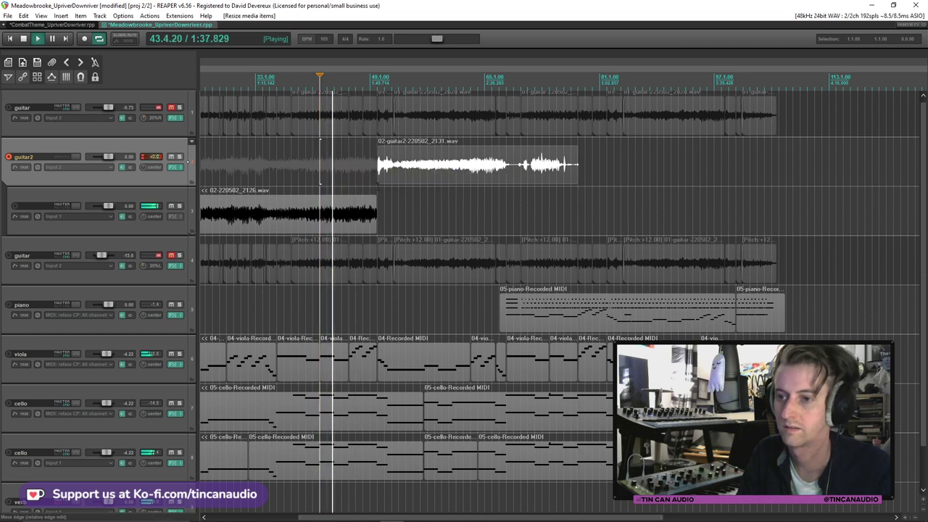
drag(367, 211, 366, 189)
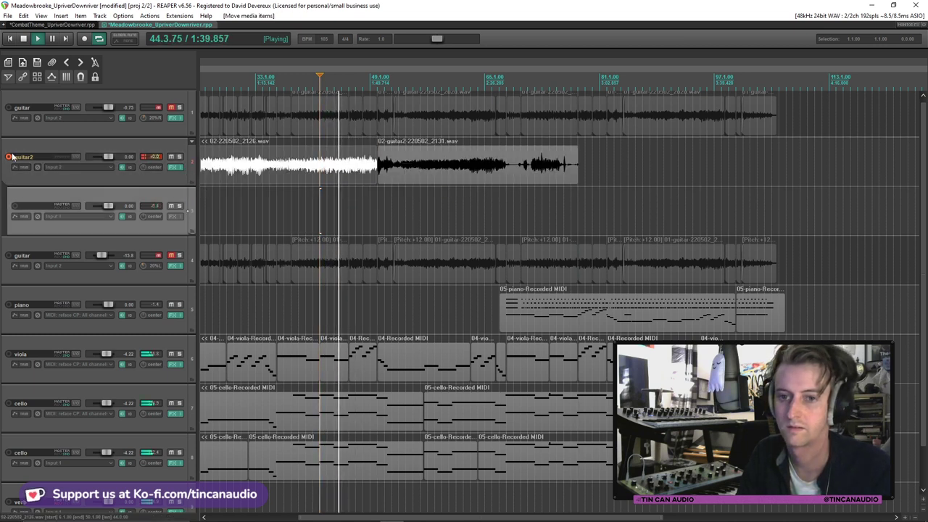
key(Delete)
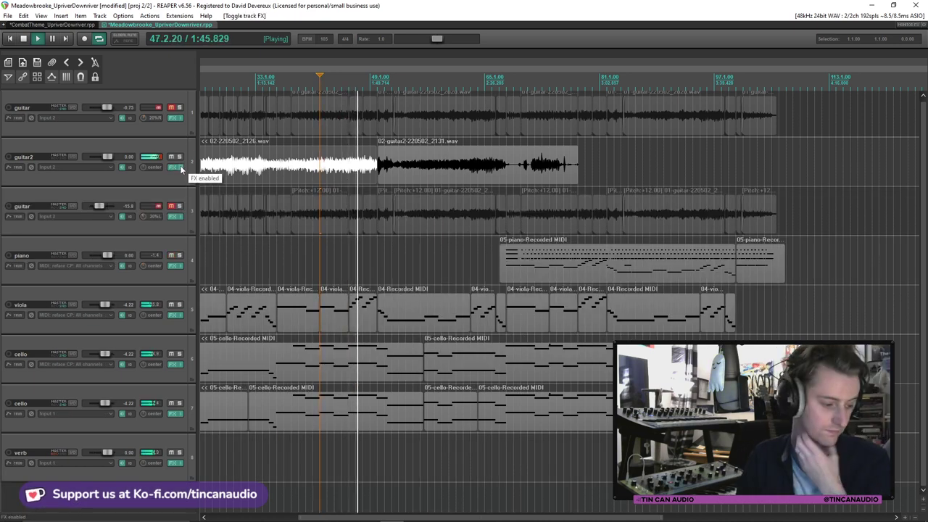
Play from bar 49 across the join between the two guitar2 takes
key(space)
click(375, 171)
scroll(384, 178, up, 4)
key(space)
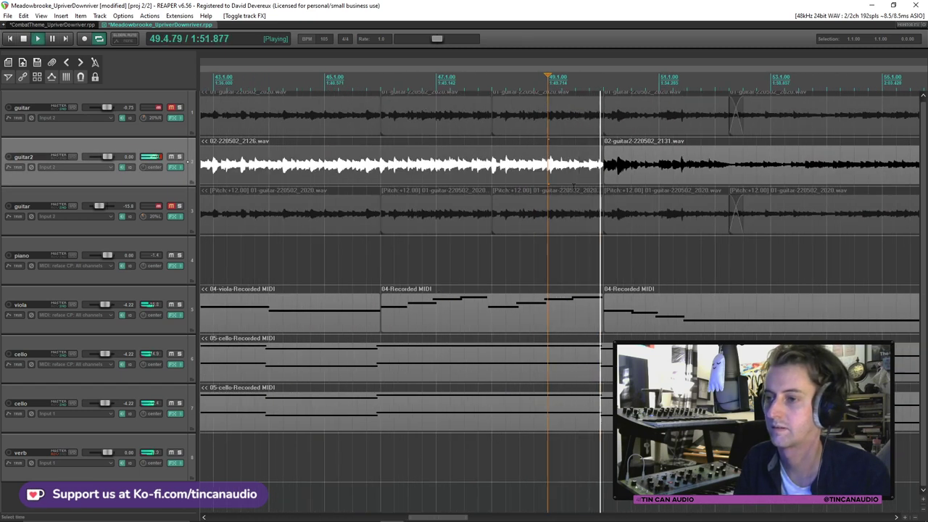
scroll(573, 186, down, 4)
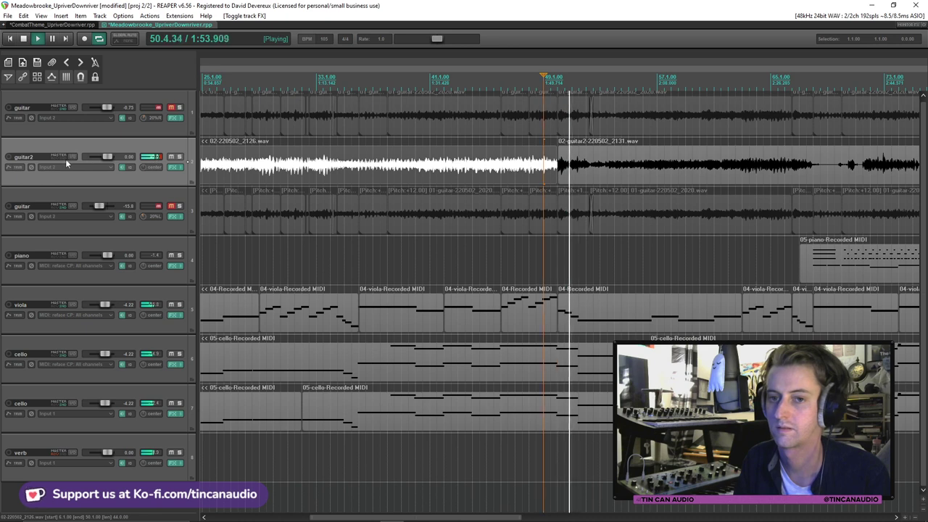
Add a send from guitar2 to the verb track and save the project
click(154, 157)
click(348, 230)
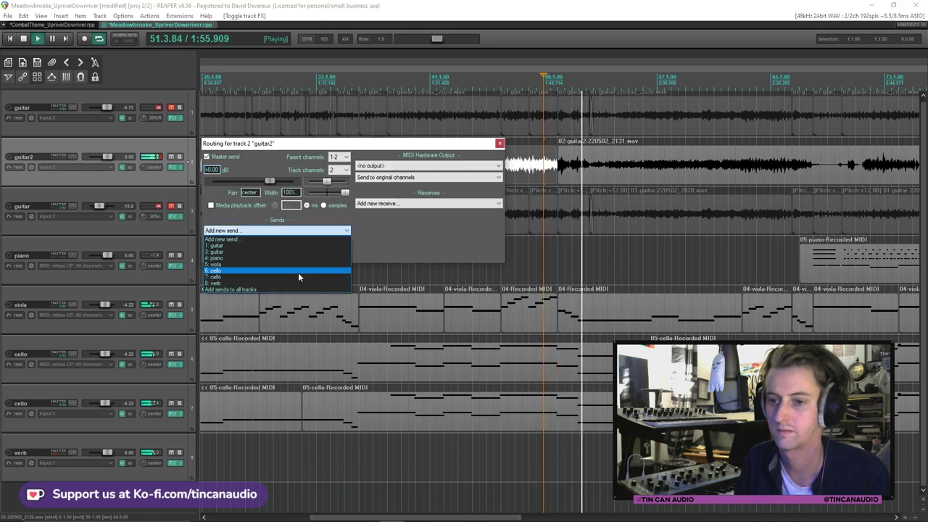
click(298, 285)
click(499, 142)
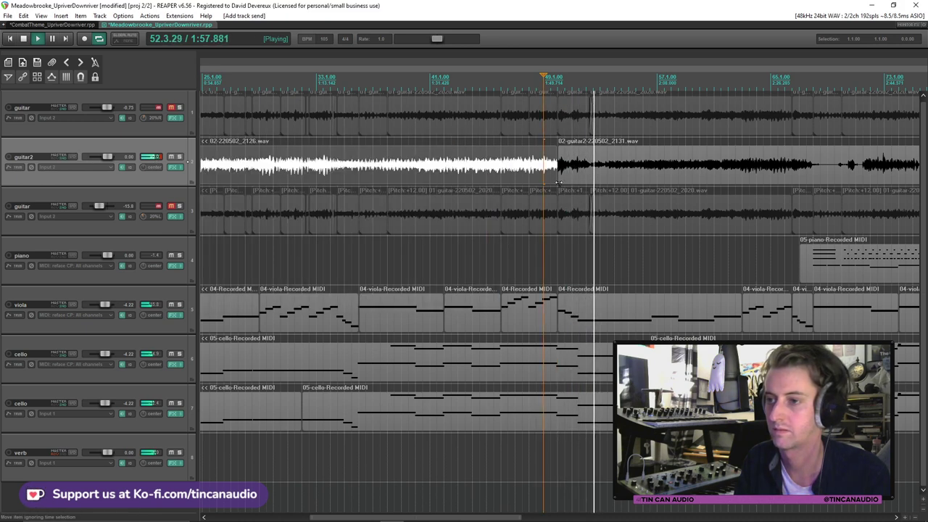
click(595, 166)
key(ctrl+s)
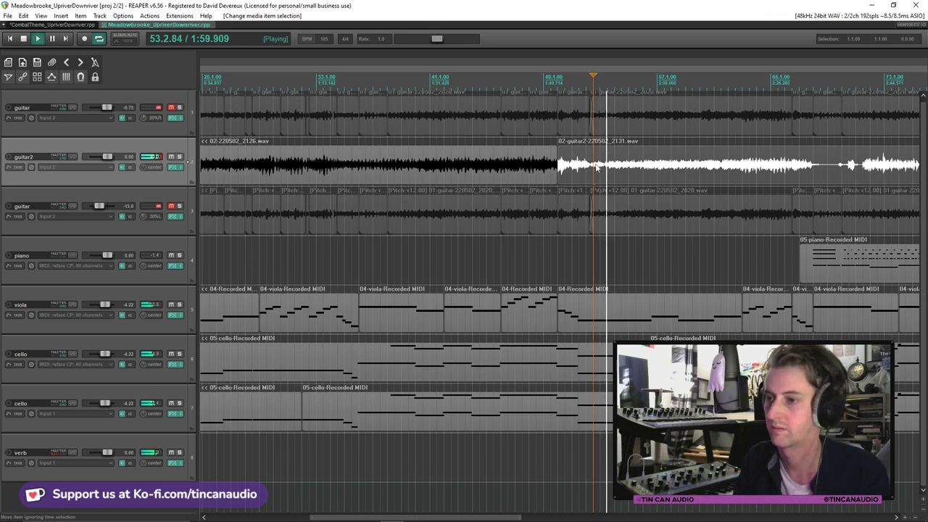
Split the new guitar2 take at 52.2, trim the later piece to start at 53.2 and play it
scroll(600, 178, up, 4)
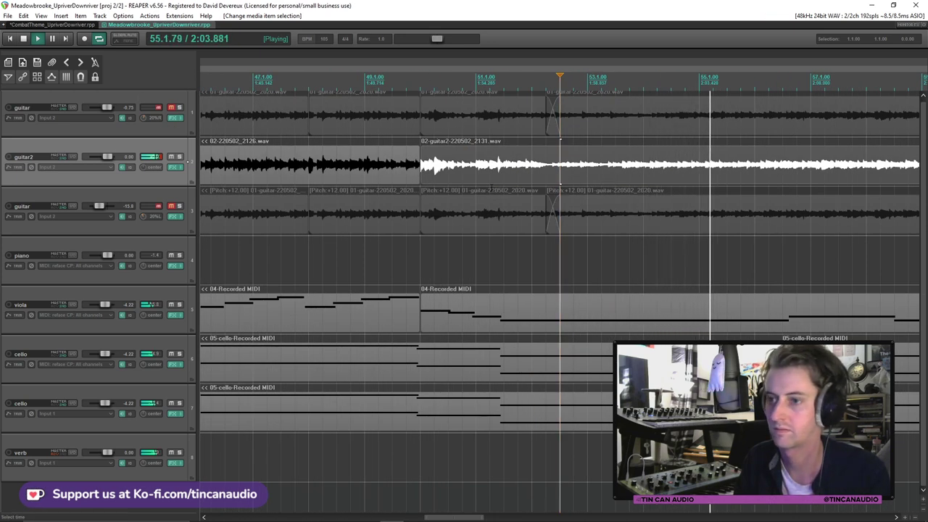
click(519, 174)
scroll(542, 181, up, 3)
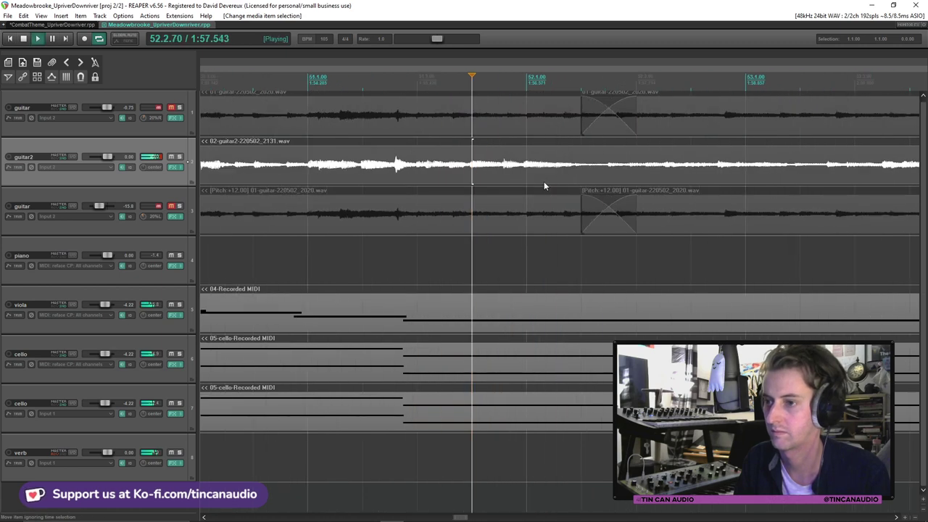
key(s)
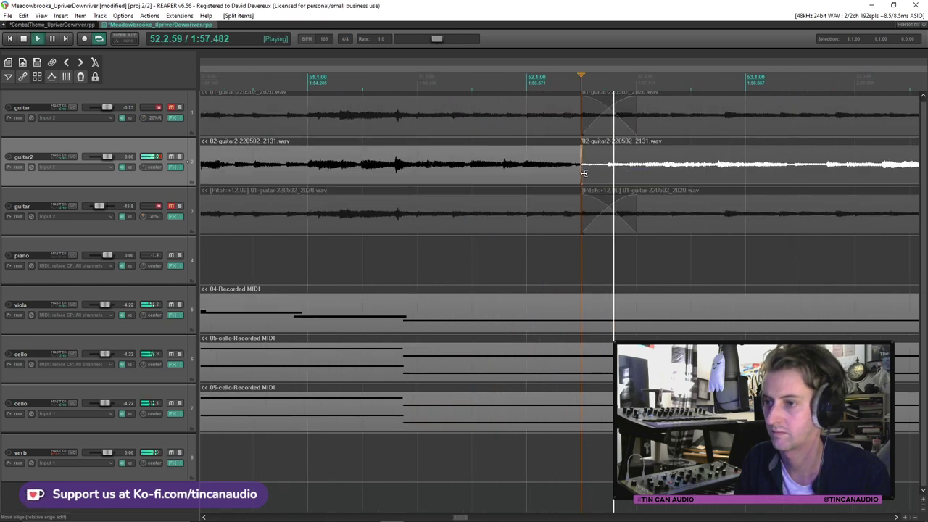
drag(594, 177, 863, 181)
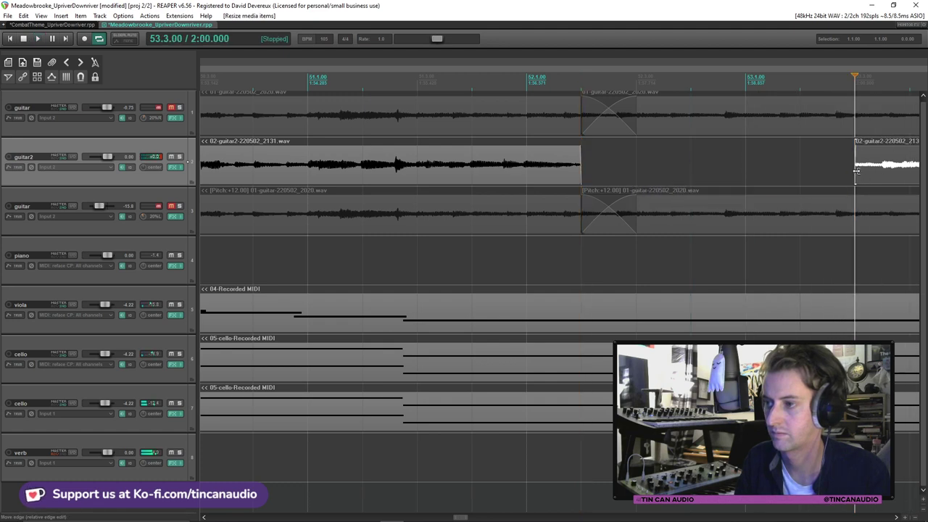
scroll(758, 187, down, 3)
scroll(595, 182, up, 1)
drag(539, 177, 513, 174)
key(space)
key(space)
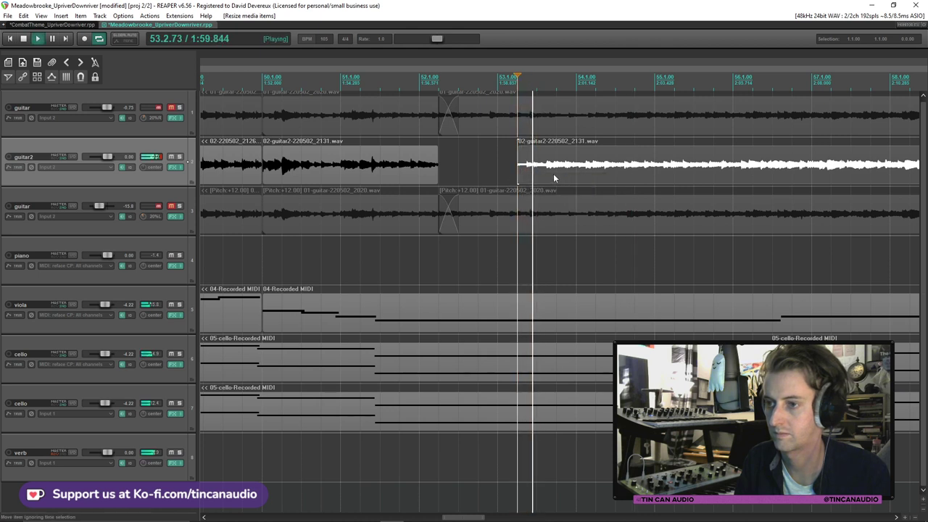
click(536, 172)
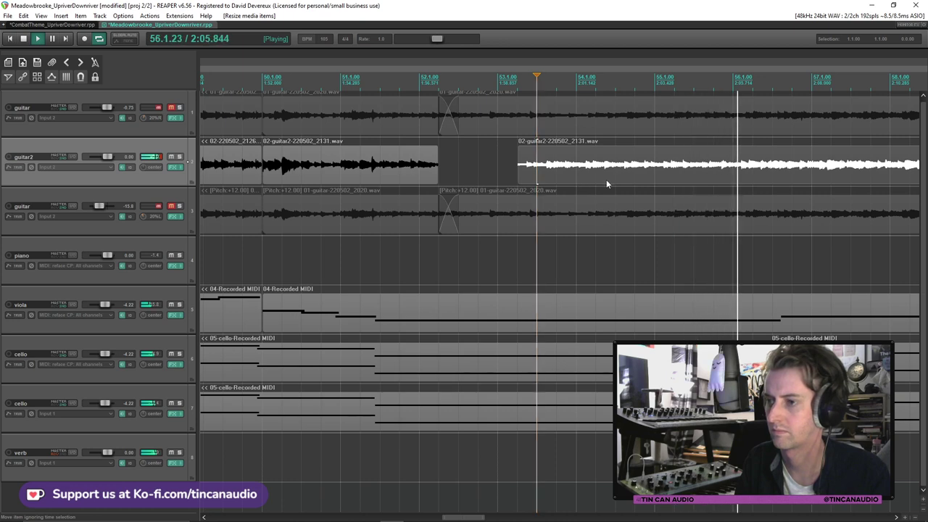
scroll(606, 179, left, 1)
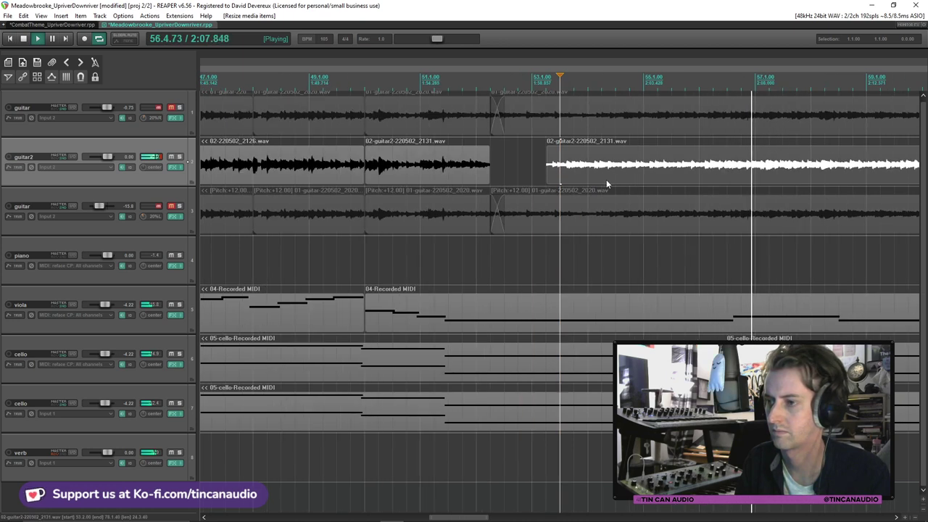
Split the guitar2 piece before the gap at 51.3 and duplicate the short section after the cut
click(263, 161)
click(305, 163)
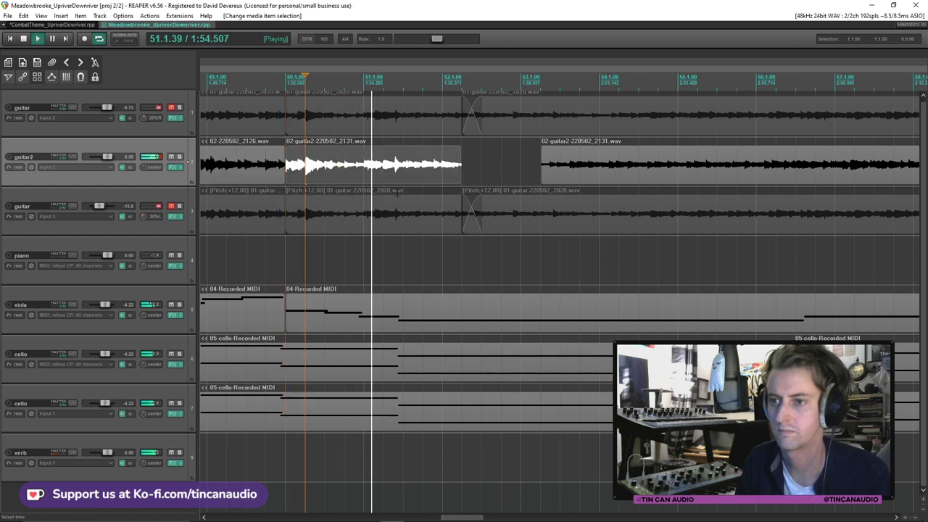
drag(403, 181, 403, 181)
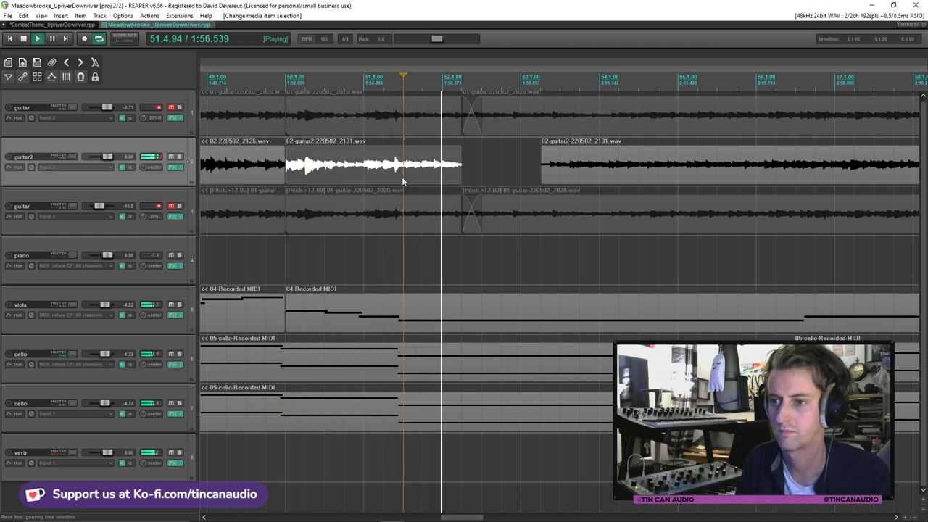
key(s)
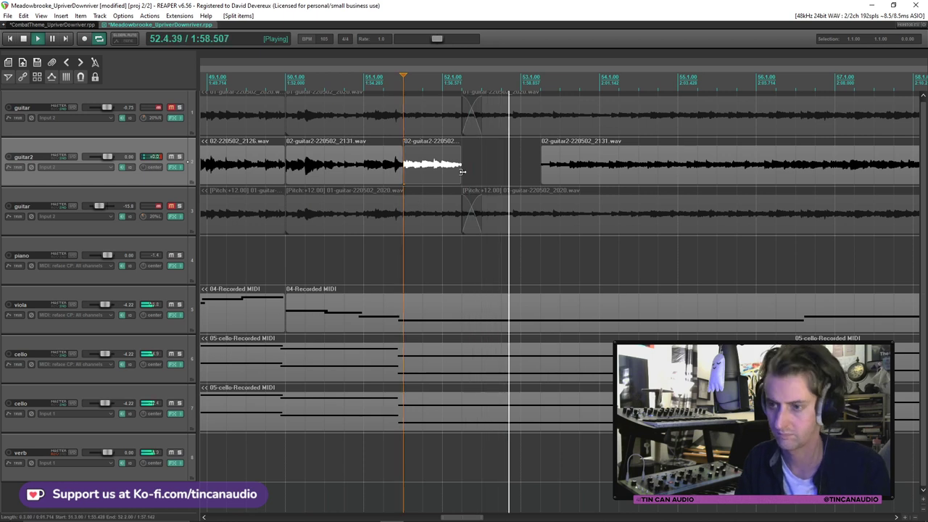
key(ctrl+d)
Play the short guitar2 section and its duplicate, then delete both pieces
click(417, 174)
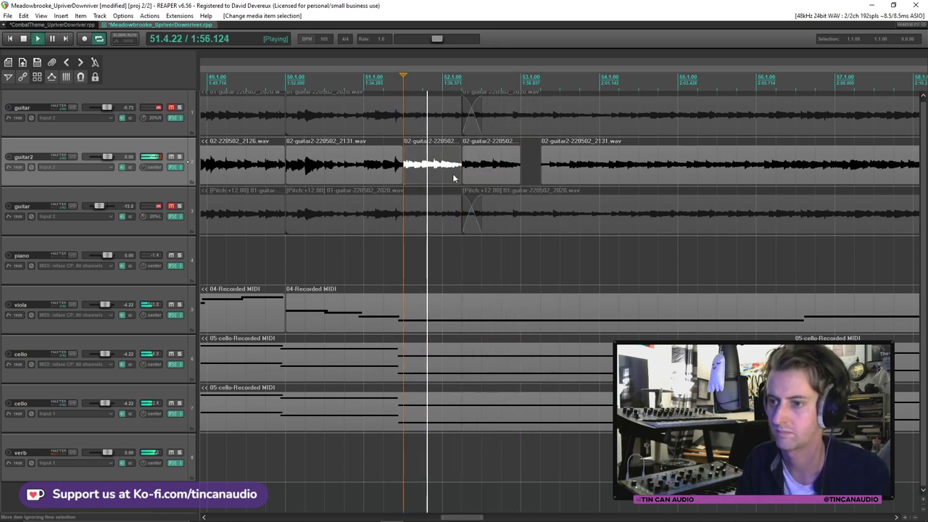
click(482, 170)
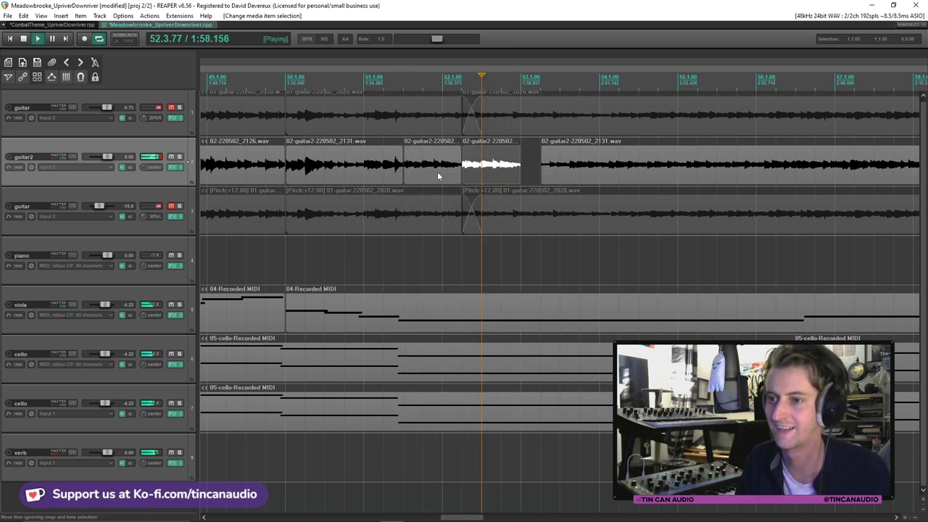
key(Delete)
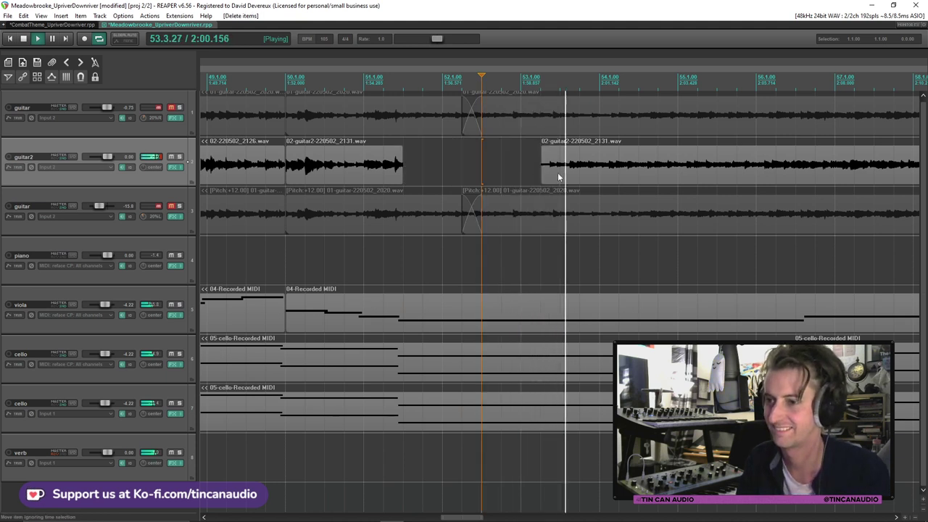
Split the later guitar2 piece at 55.1 and copy the short section before the cut into the gap at 51.2.60
click(557, 175)
key(space)
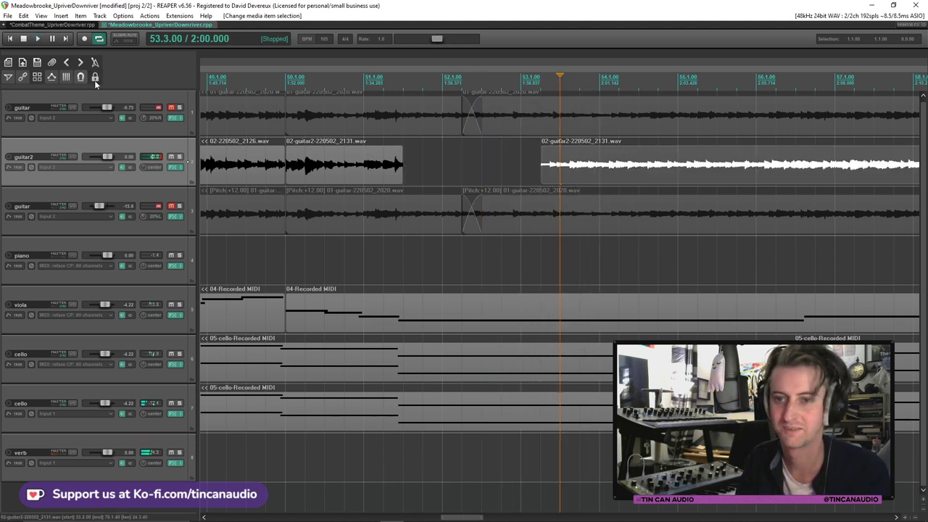
scroll(555, 167, up, 5)
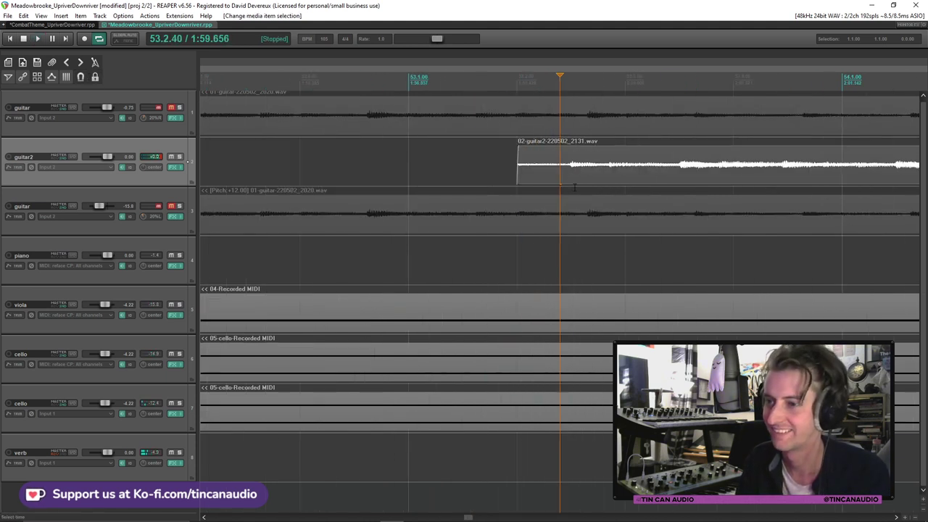
click(607, 169)
key(space)
scroll(593, 187, down, 5)
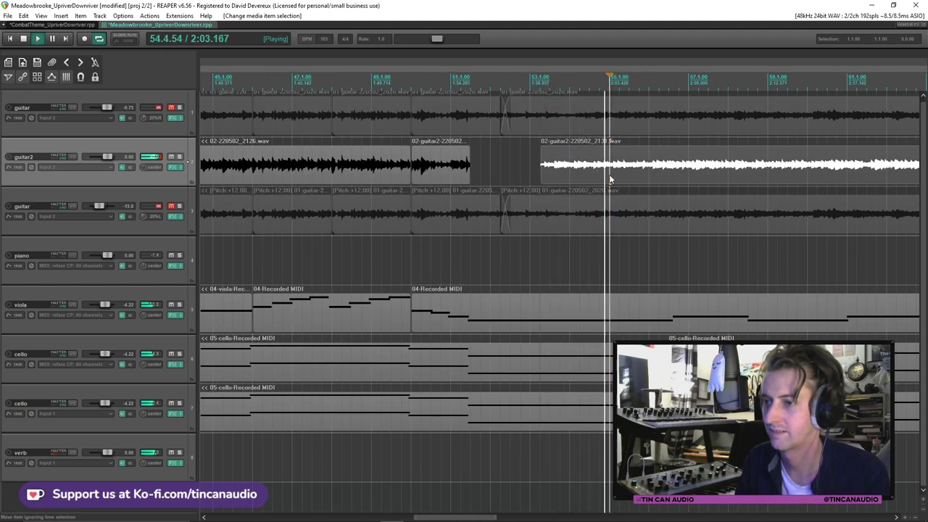
key(s)
key(space)
click(552, 171)
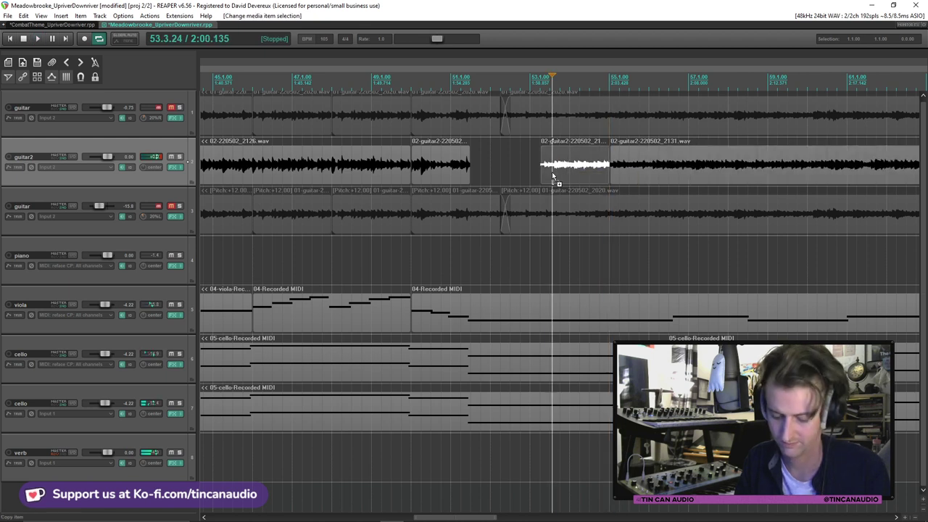
drag(469, 172, 537, 173)
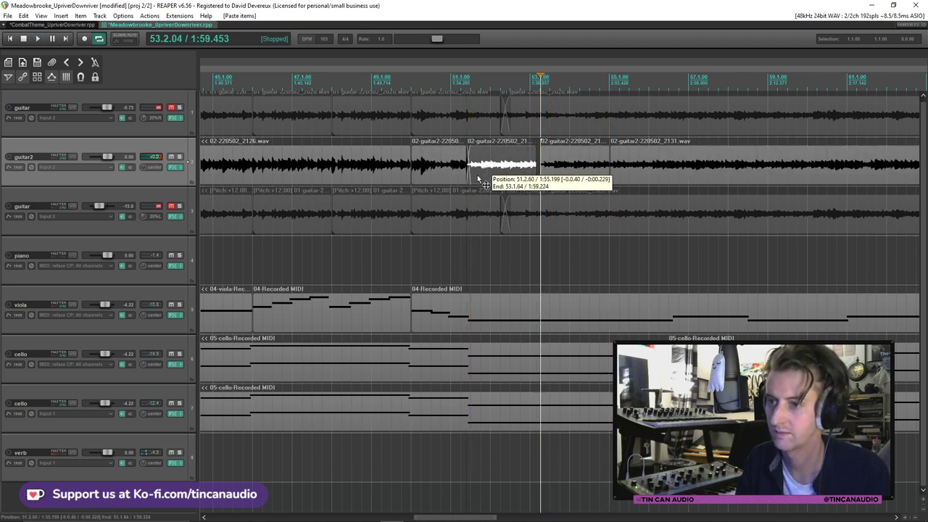
Play the copied guitar2 section from its start and extend its end to overlap the following piece near 53.2
click(466, 173)
key(space)
click(496, 174)
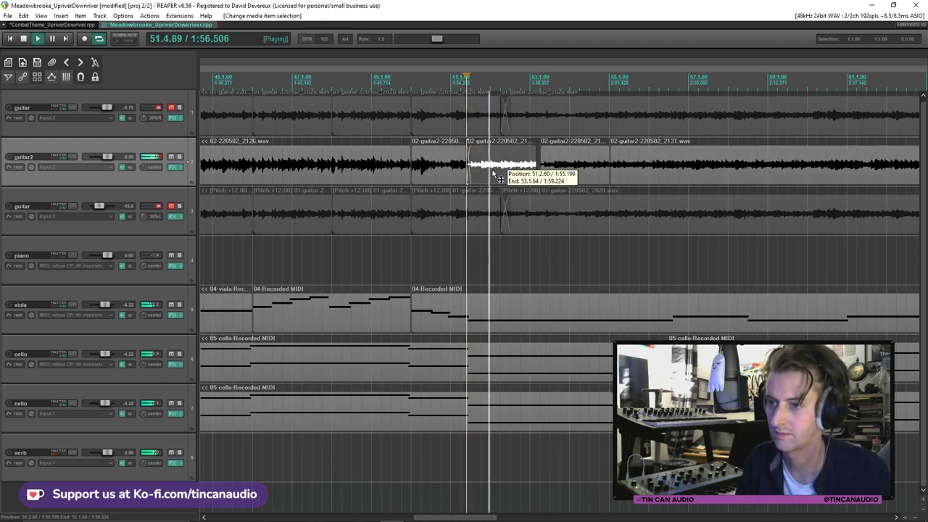
drag(499, 178, 543, 178)
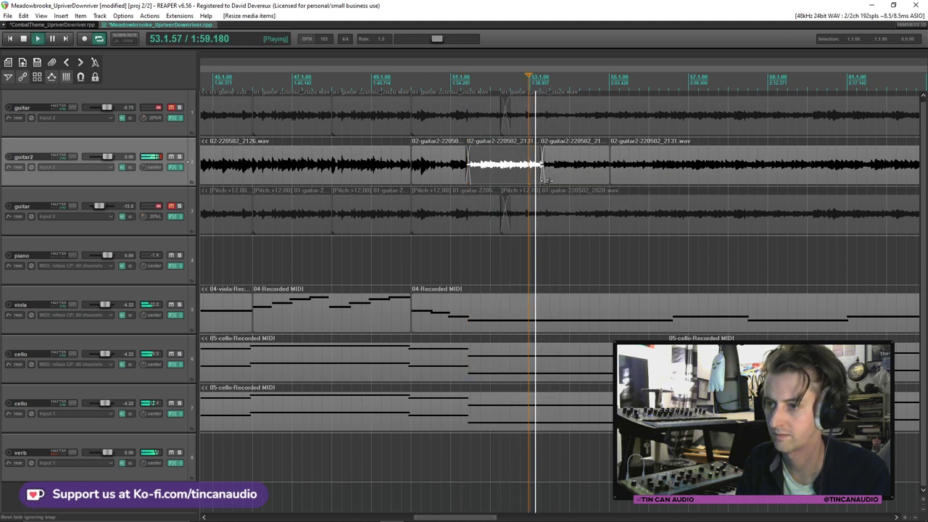
Play the transition into the copied guitar2 section and nudge the section to line up its timing
click(444, 171)
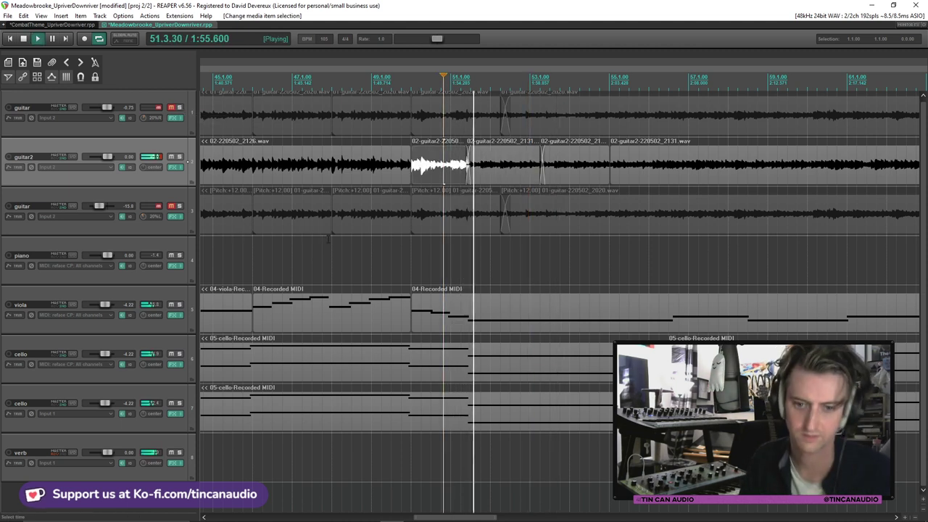
click(384, 165)
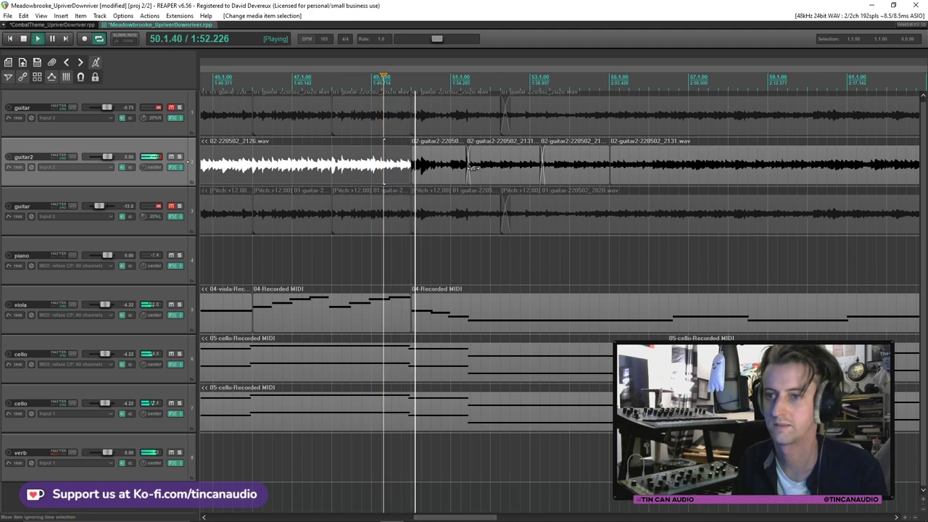
scroll(355, 165, up, 3)
mouse_move(684, 165)
mouse_down()
mouse_move(710, 172)
mouse_move(690, 167)
mouse_move(699, 174)
mouse_up()
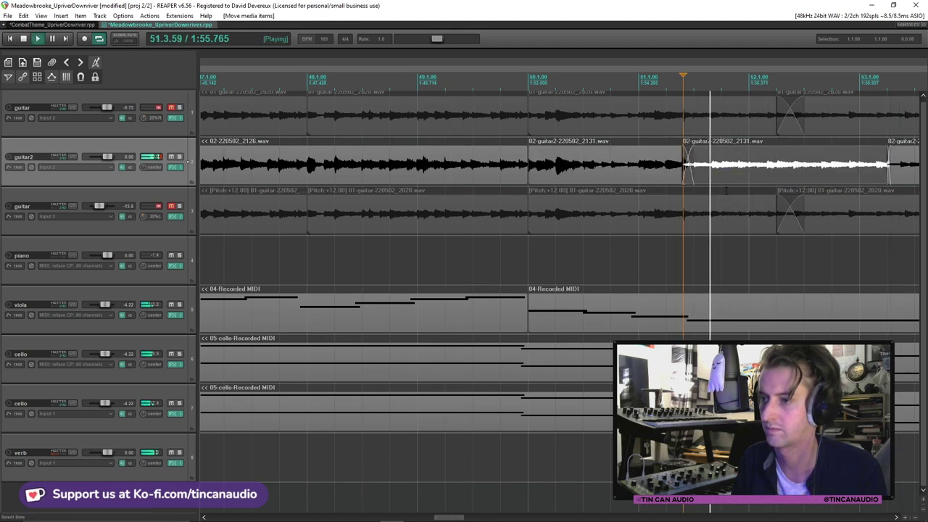
Trim the start of the guitar2 piece following the copied section slightly later, to about 53.2.5
key(minus)
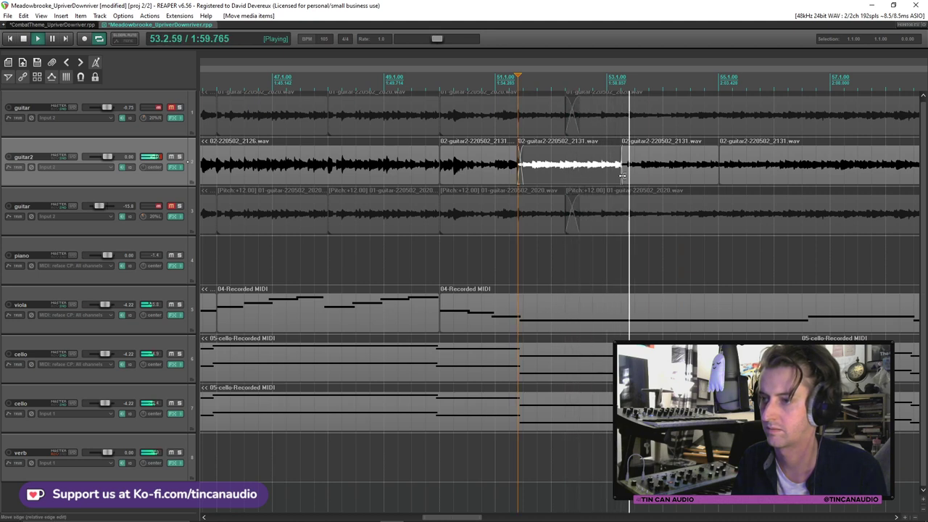
drag(624, 179, 627, 176)
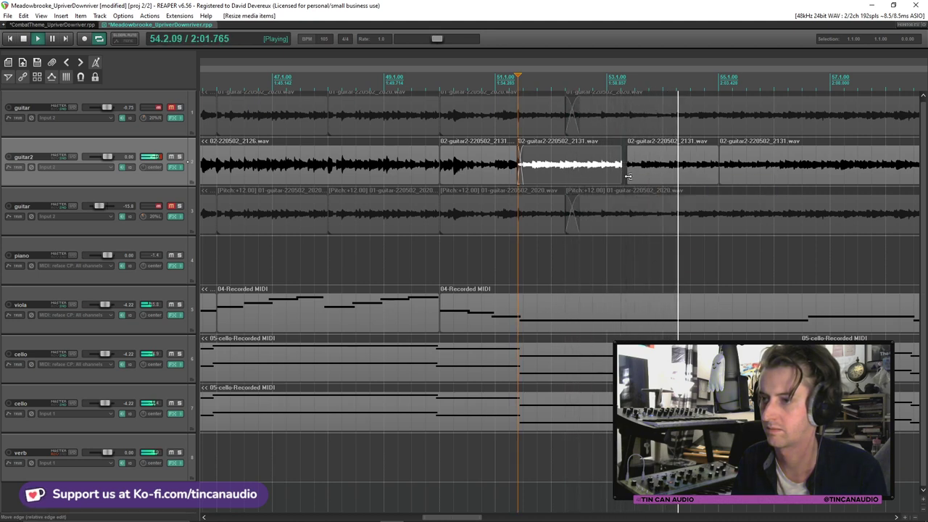
key(equal)
key(minus)
key(minus)
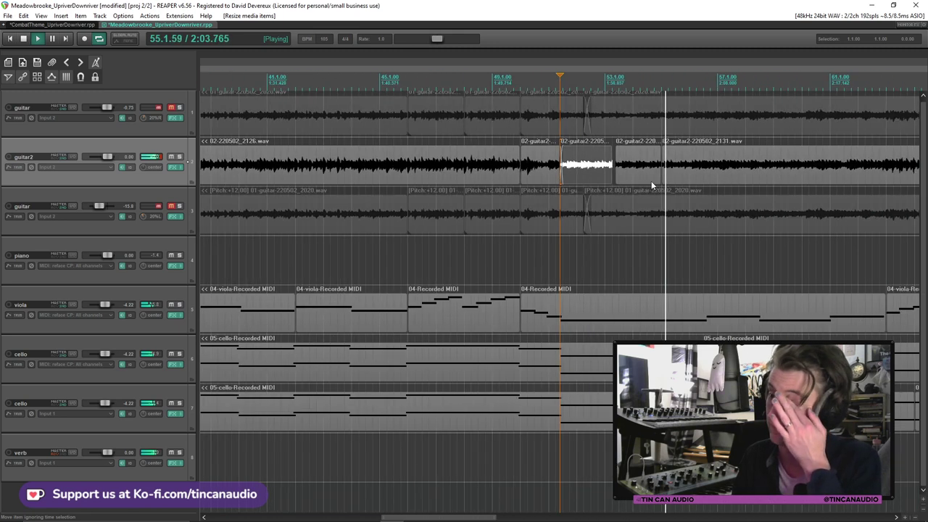
key(minus)
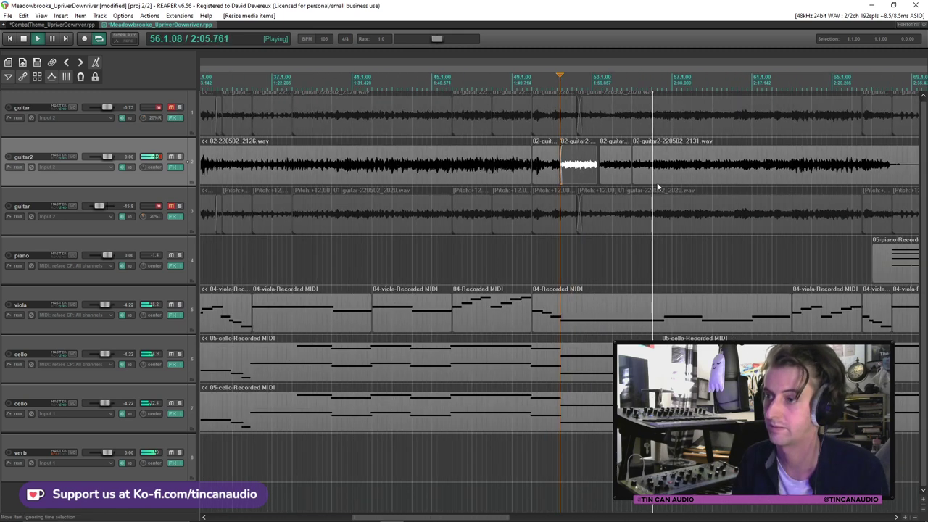
Shift the last two guitar2 pieces slightly later, play them from their start and nudge both back a little earlier
click(688, 175)
key(equal)
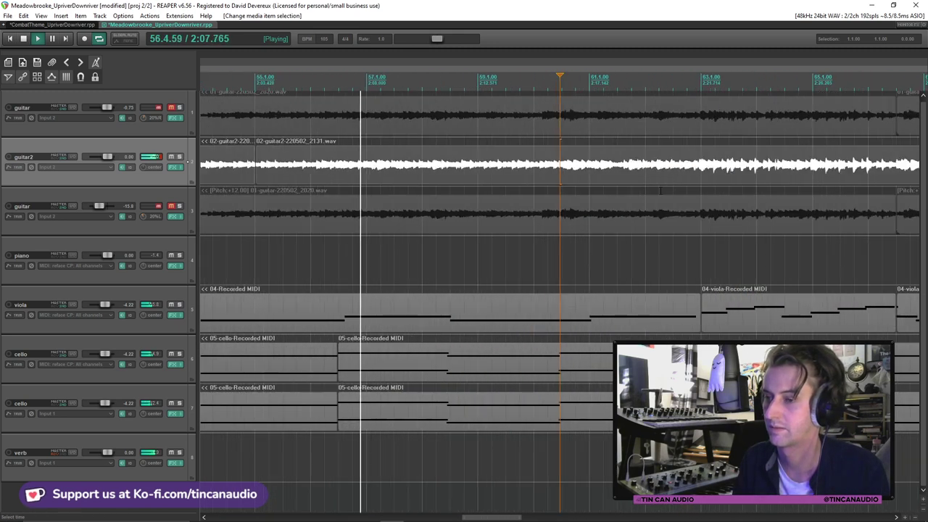
key(space)
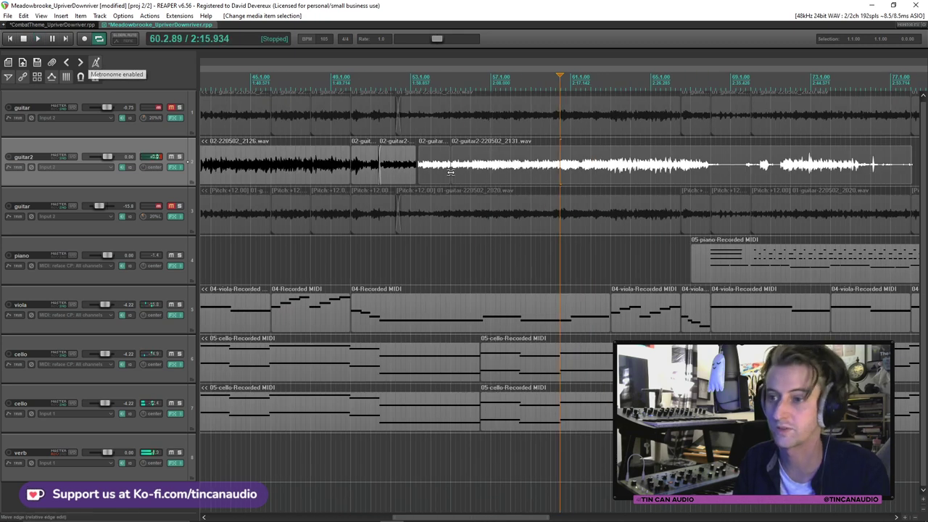
key(equal)
key(equal)
key(minus)
drag(462, 171, 472, 174)
click(284, 173)
key(space)
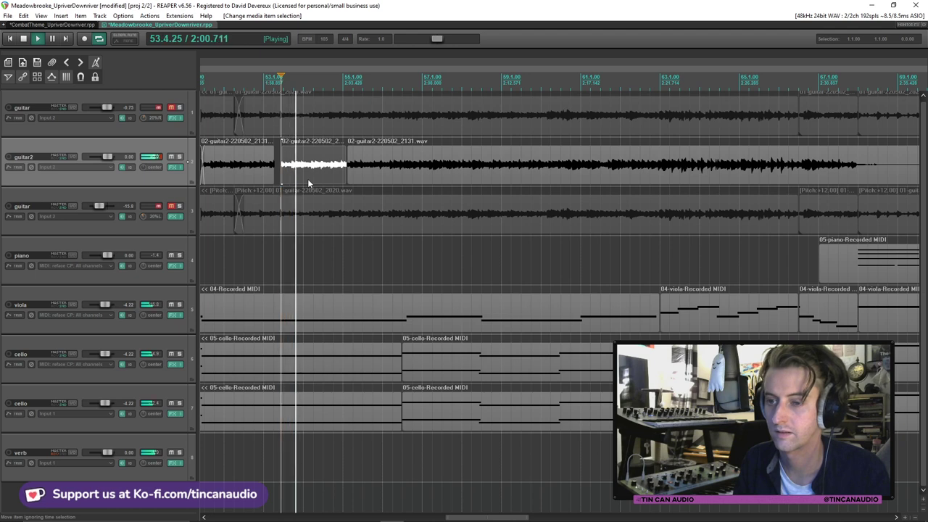
key(space)
click(310, 186)
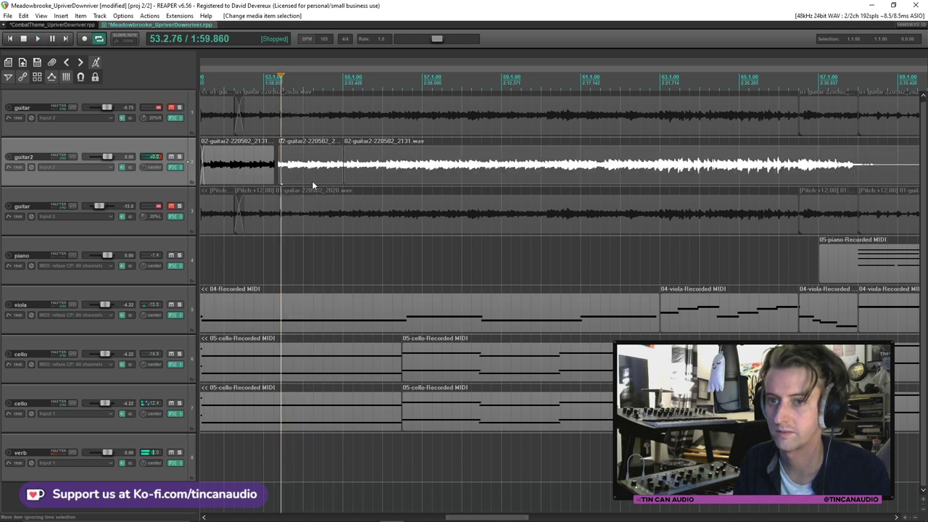
Mute guitar2, unmute the two original guitar tracks and play from 53.2.76
key(minus)
key(minus)
key(minus)
key(minus)
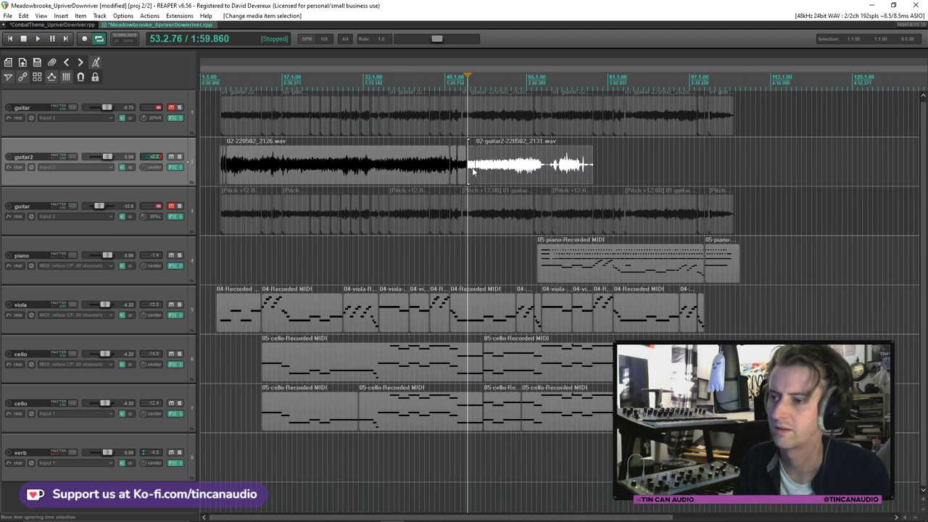
click(171, 156)
click(171, 107)
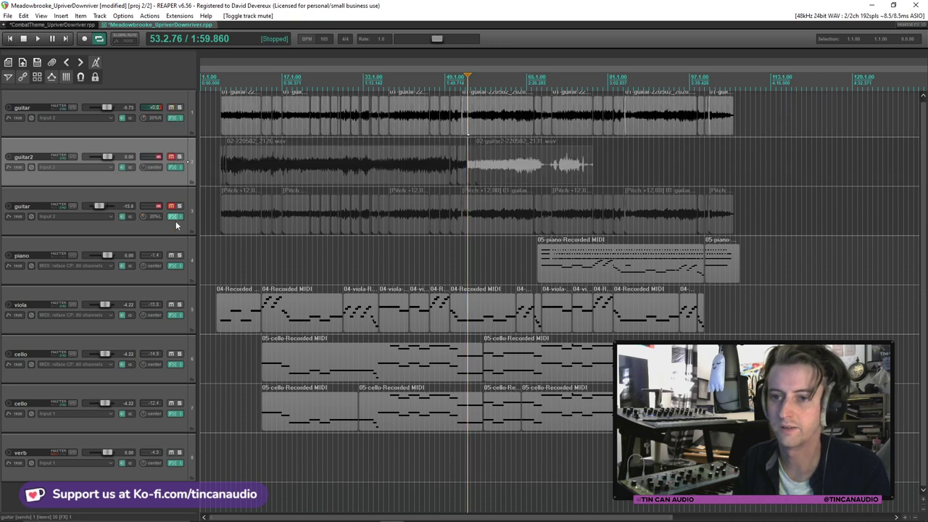
click(171, 206)
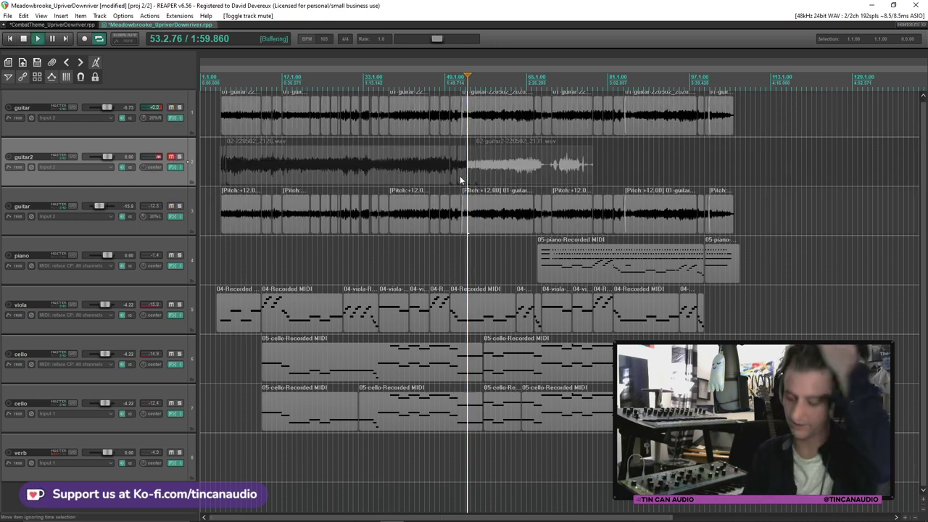
key(space)
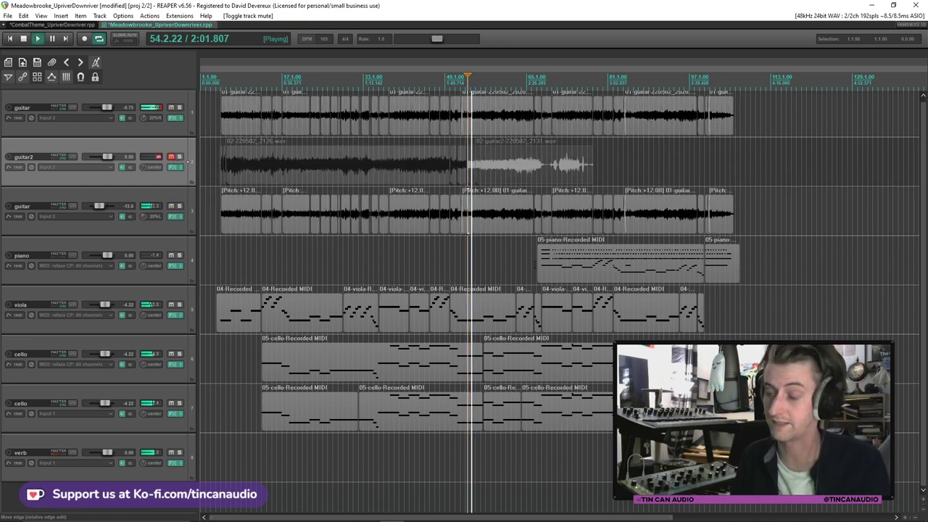
Play the section around the piano entry, save the project and turn off the metronome
key(space)
click(535, 261)
key(space)
click(542, 179)
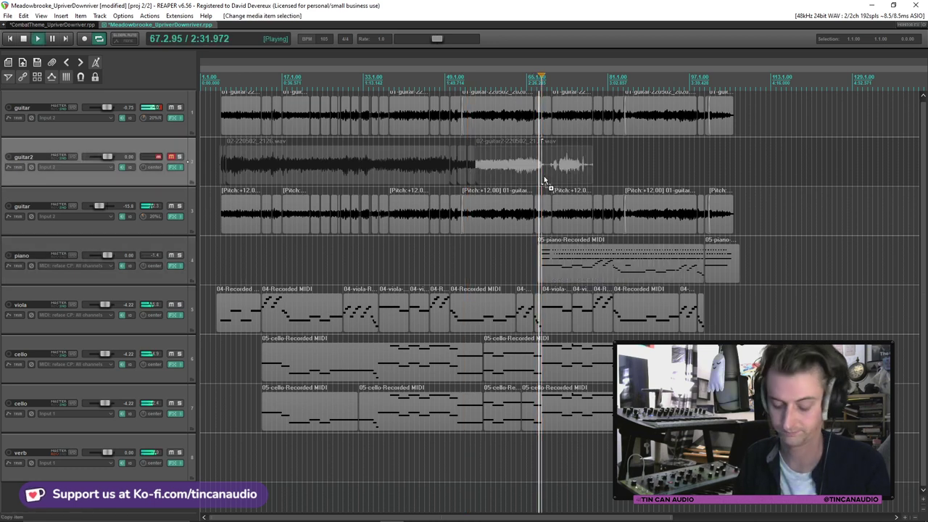
key(ctrl+s)
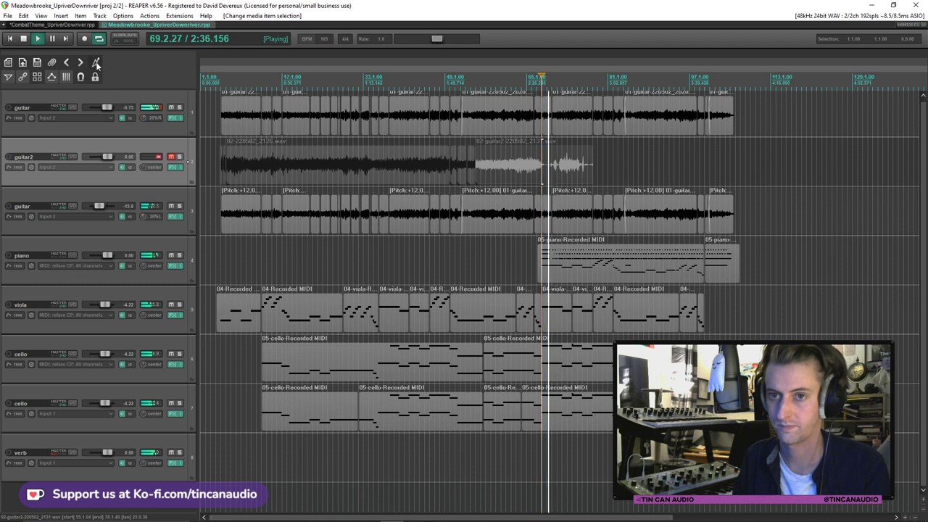
click(556, 248)
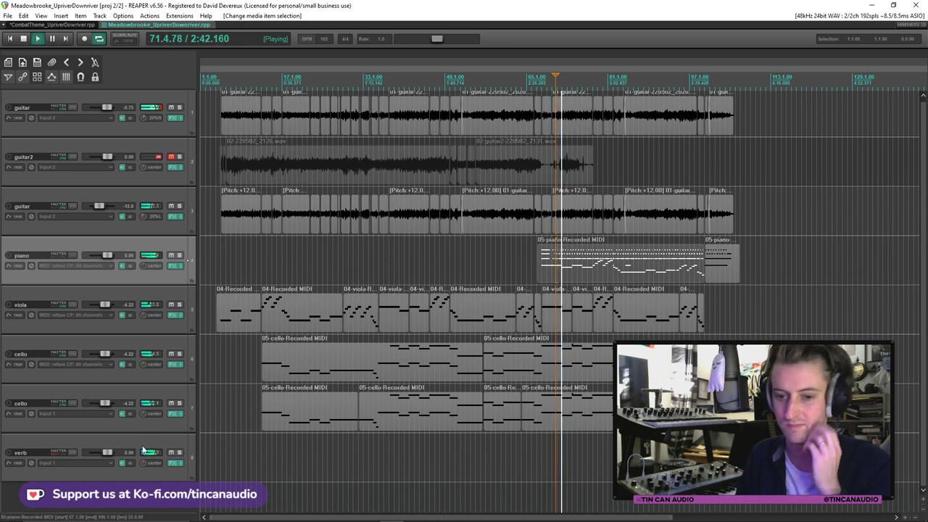
Add a track below the second cello and place PS_43_City_Pedestrian Street_Afternoon_Busy_People_Hum_Big_Bulgaria.wav at the project start
click(150, 422)
key(ctrl+t)
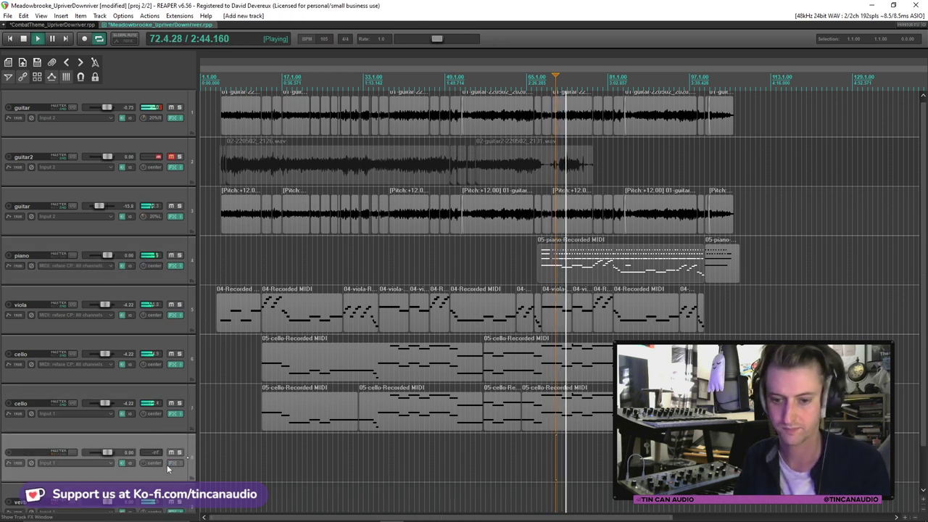
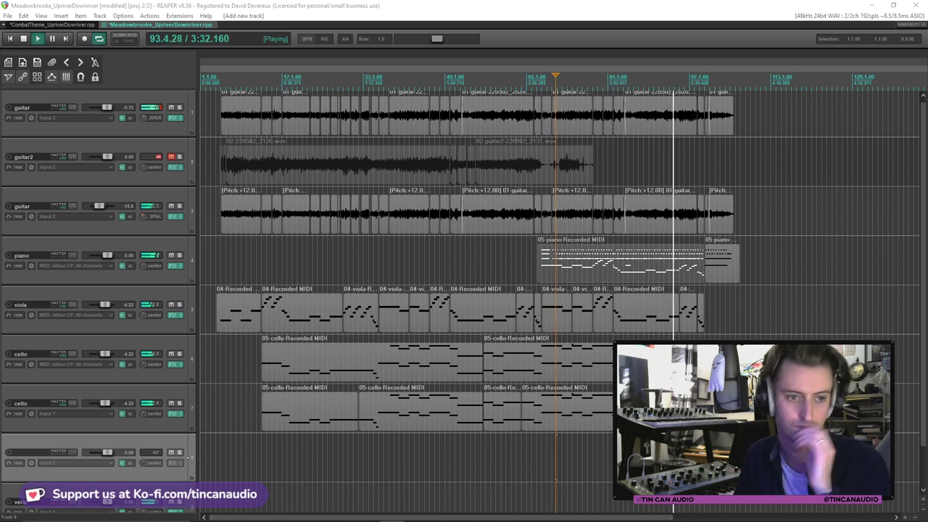
click(597, 303)
key(space)
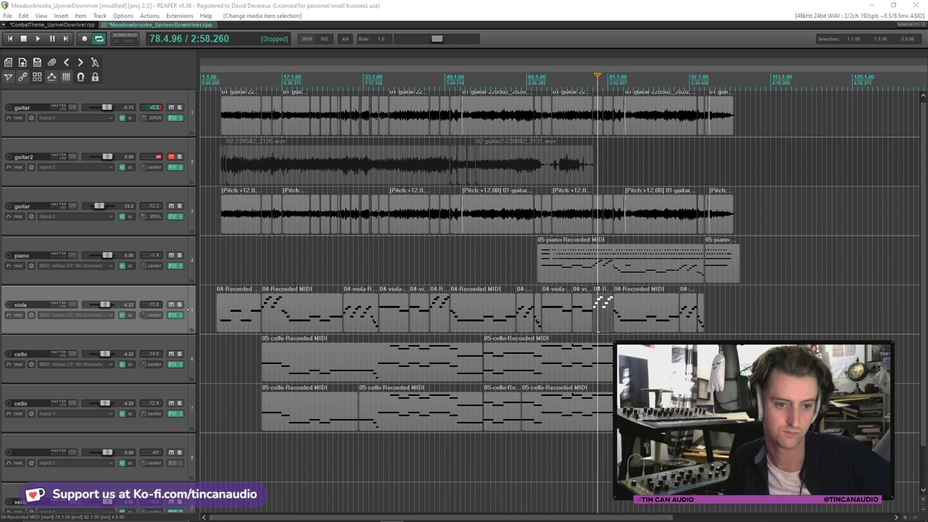
drag(168, 232, 205, 457)
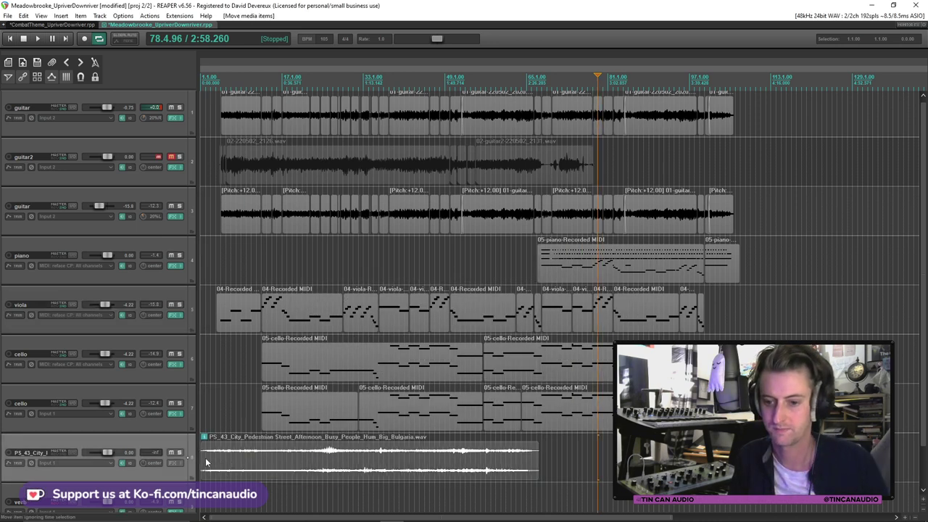
Play the arrangement from the beginning to hear the city ambience under the instruments
key(Home)
scroll(259, 453, up, 3)
key(space)
scroll(259, 452, up, 2)
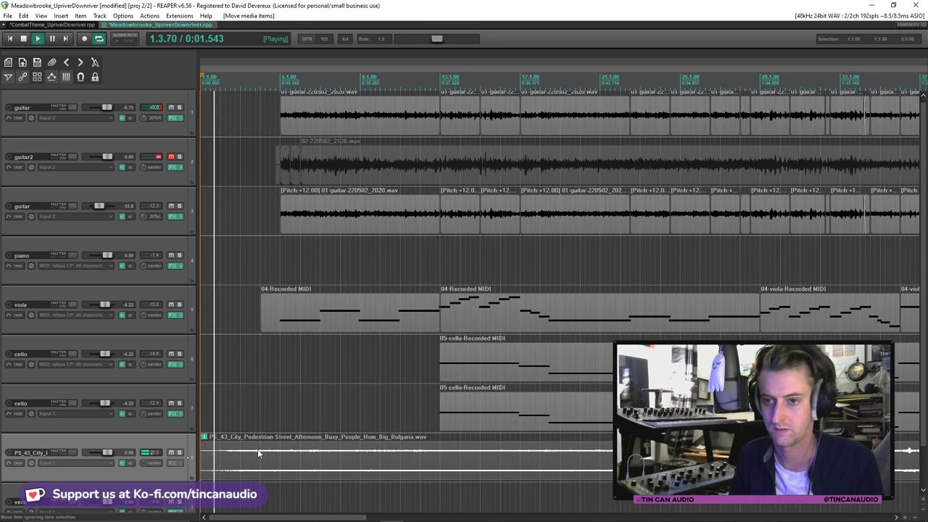
scroll(258, 453, down, 3)
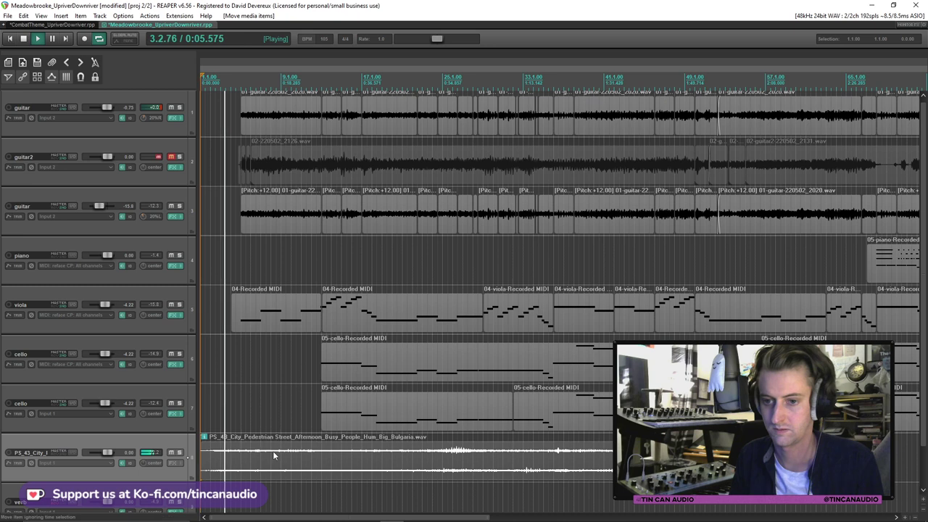
scroll(261, 454, down, 2)
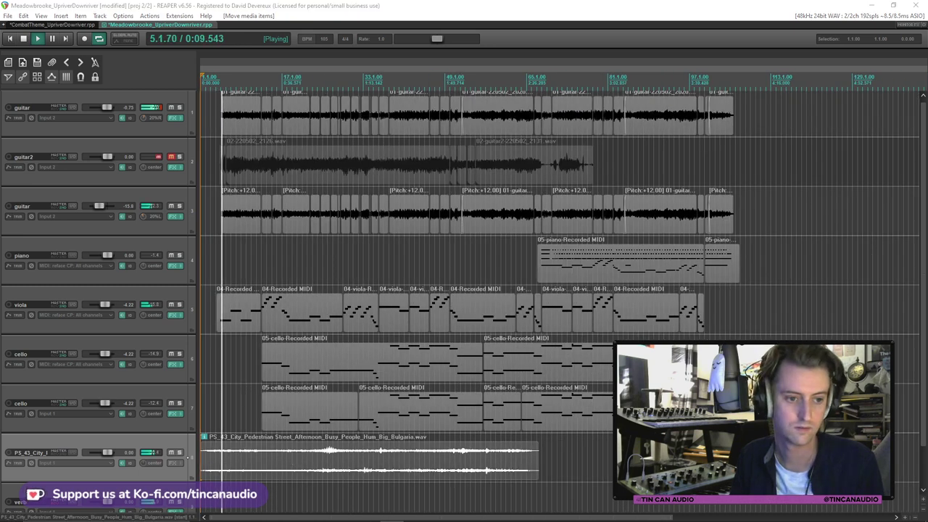
scroll(274, 210, up, 6)
scroll(275, 206, down, 3)
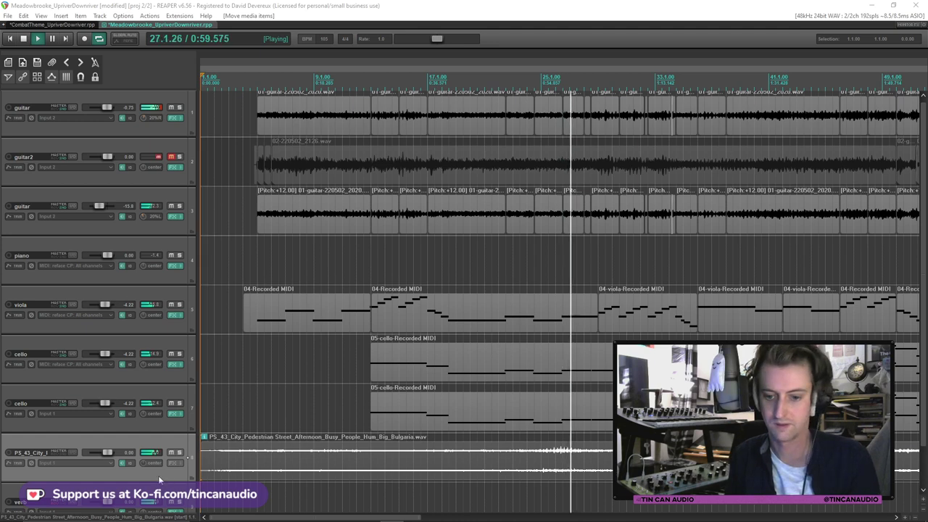
Add another track below the city ambience and insert the farm sound clip at about bar 4
key(ctrl+t)
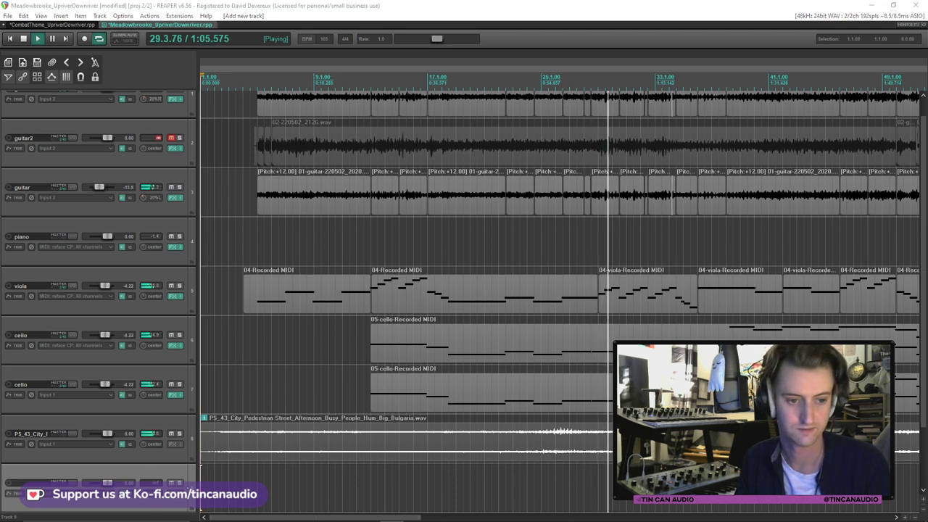
click(246, 480)
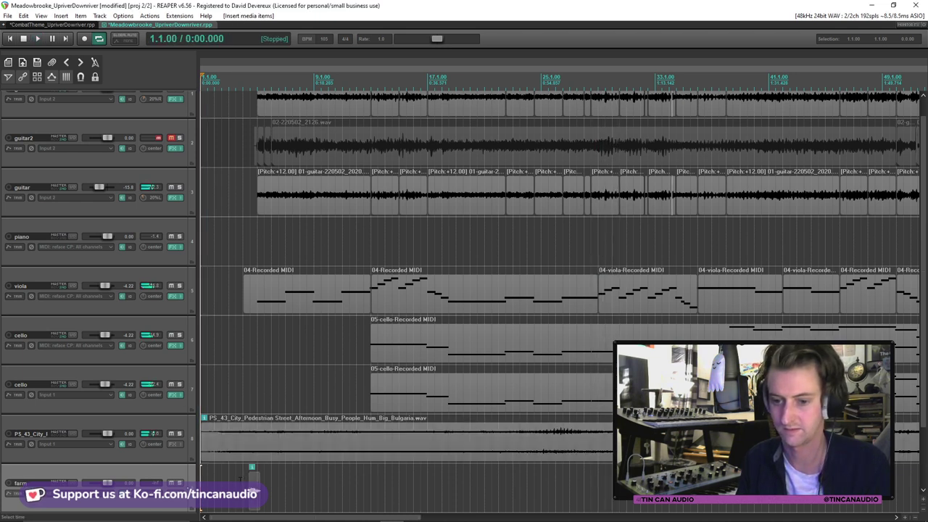
Lower the farm track's volume and play the arrangement from just before the guitar entry at bar 5
drag(117, 484, 103, 484)
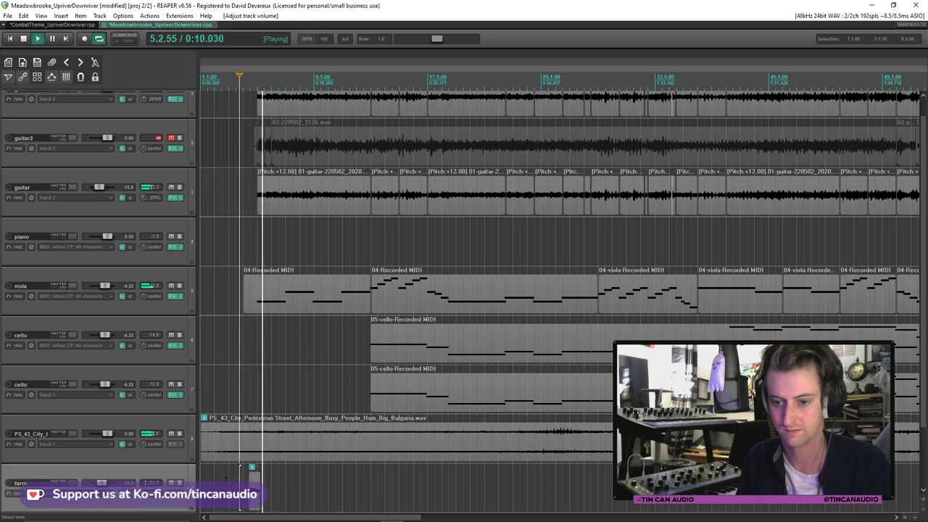
click(257, 190)
key(space)
scroll(463, 201, up, 5)
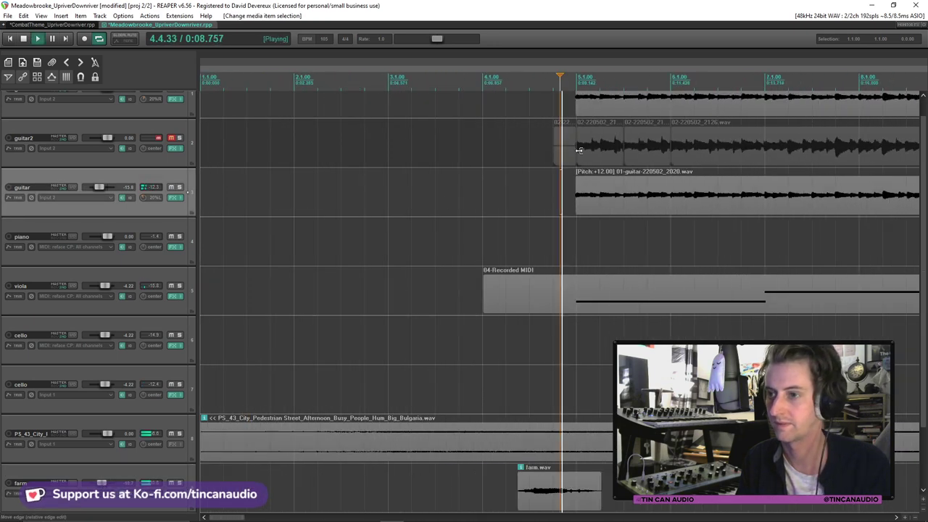
scroll(424, 209, down, 3)
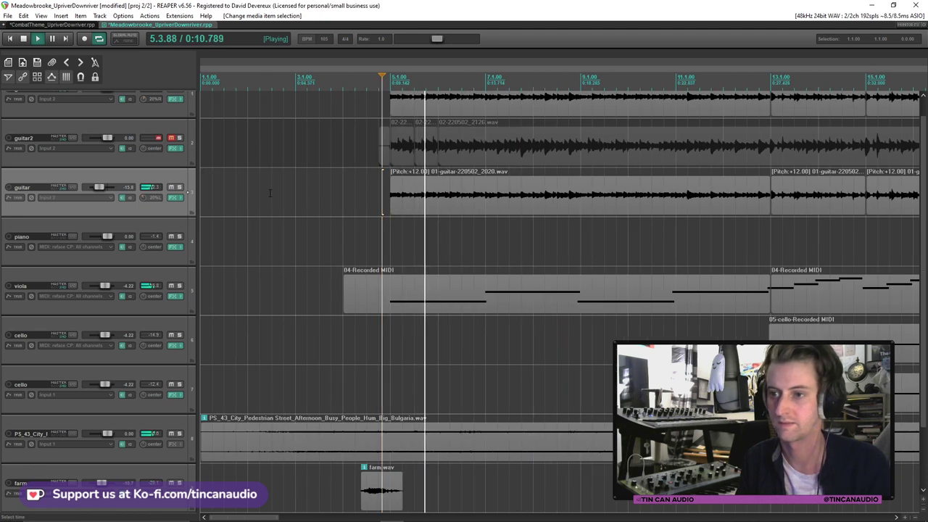
scroll(269, 192, down, 6)
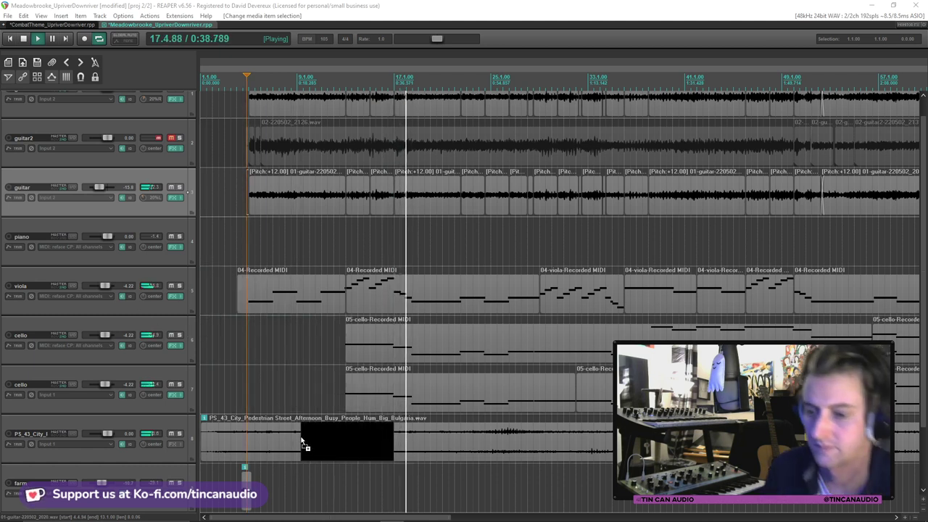
Place Farmyard - Sheep and Goats.wav at about bar 17 of the farm track at -9.75 dB, followed by Farmyard - Chicken Coop.wav
drag(310, 495, 447, 506)
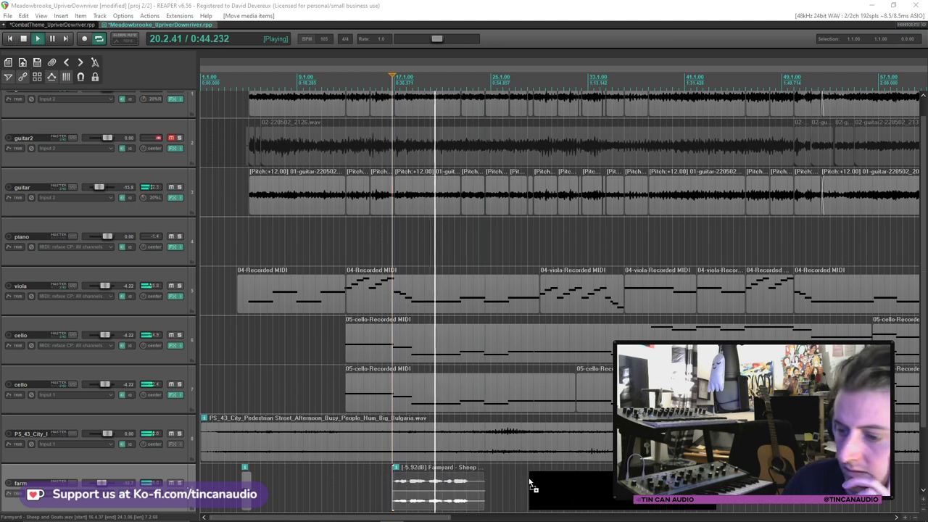
drag(529, 482, 506, 487)
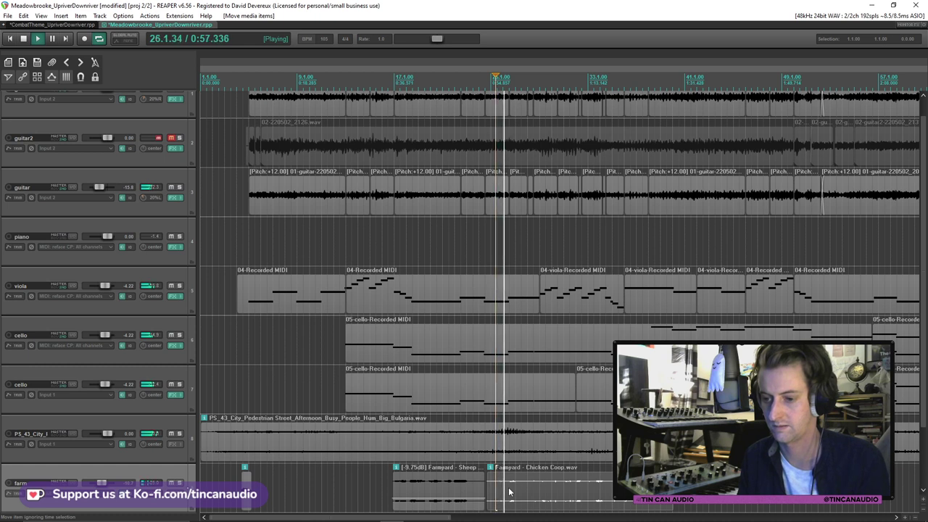
click(547, 493)
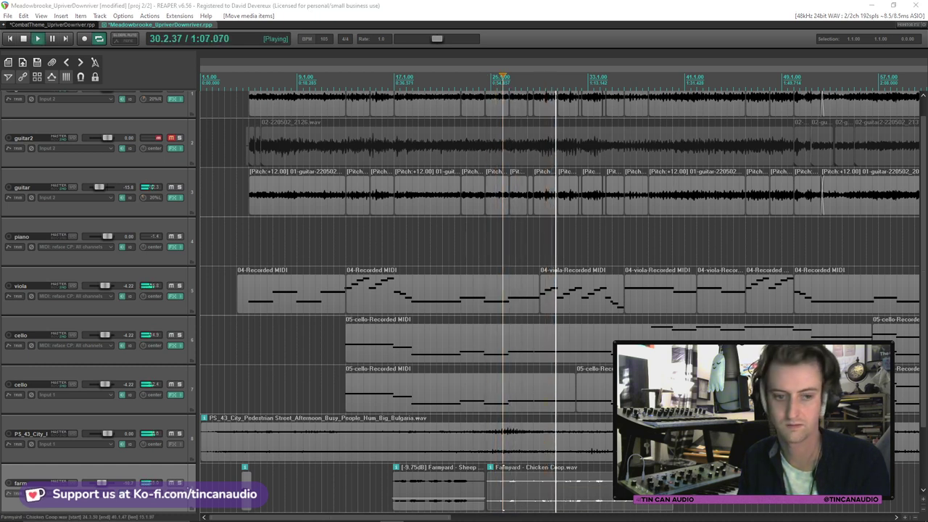
click(503, 494)
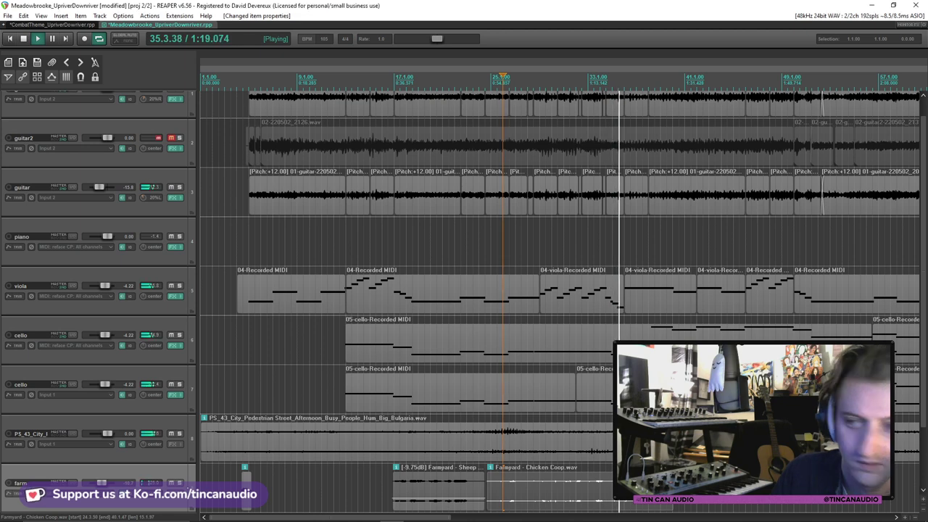
Repeat the farm, sheep and chicken coop clips along the farm track from about bar 40 and save the project
scroll(270, 494, down, 5)
scroll(270, 493, up, 3)
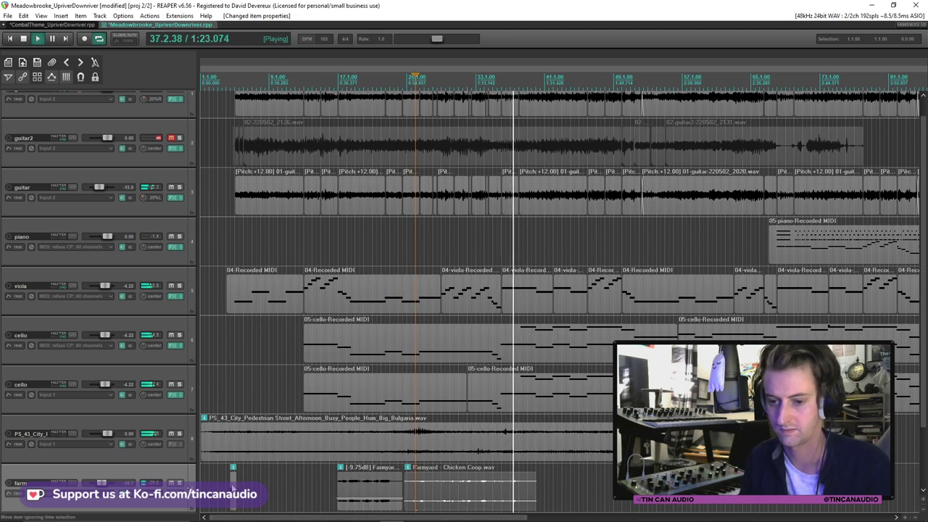
click(421, 480)
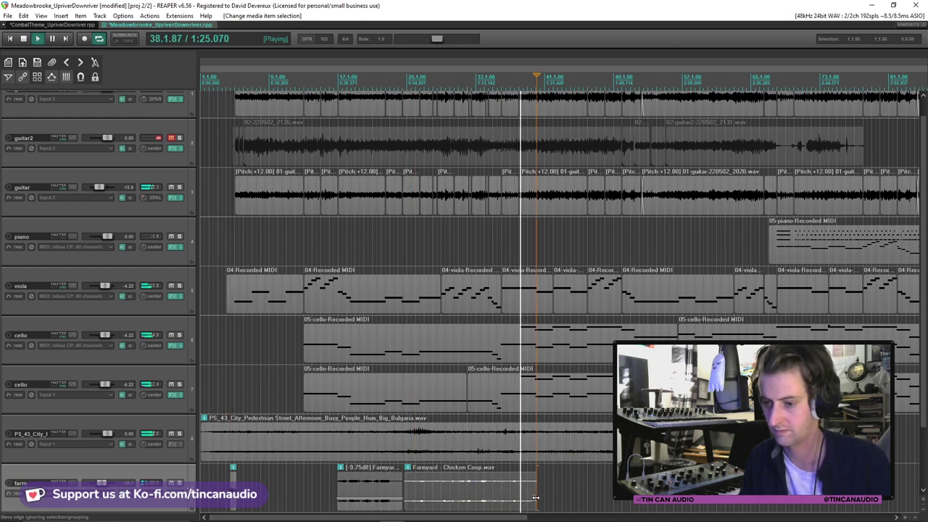
key(s)
click(679, 507)
drag(680, 507, 612, 508)
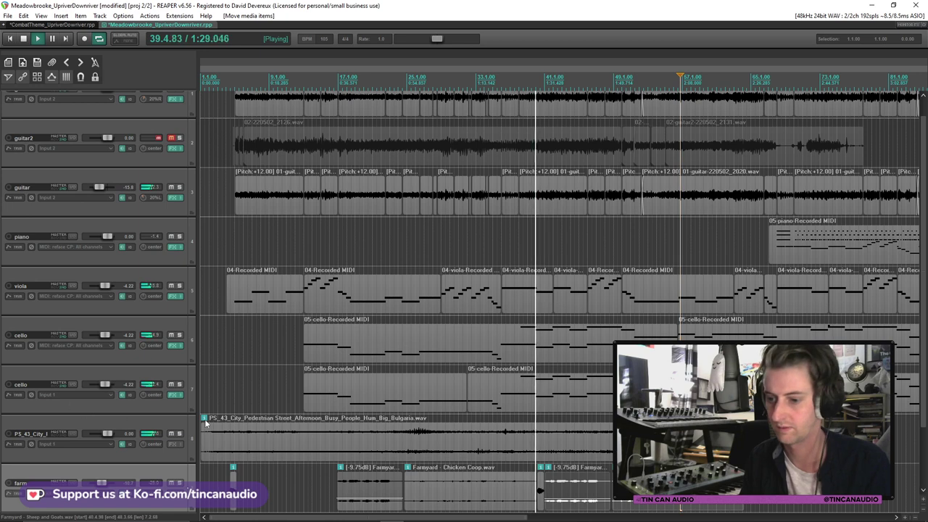
click(486, 488)
key(ctrl+s)
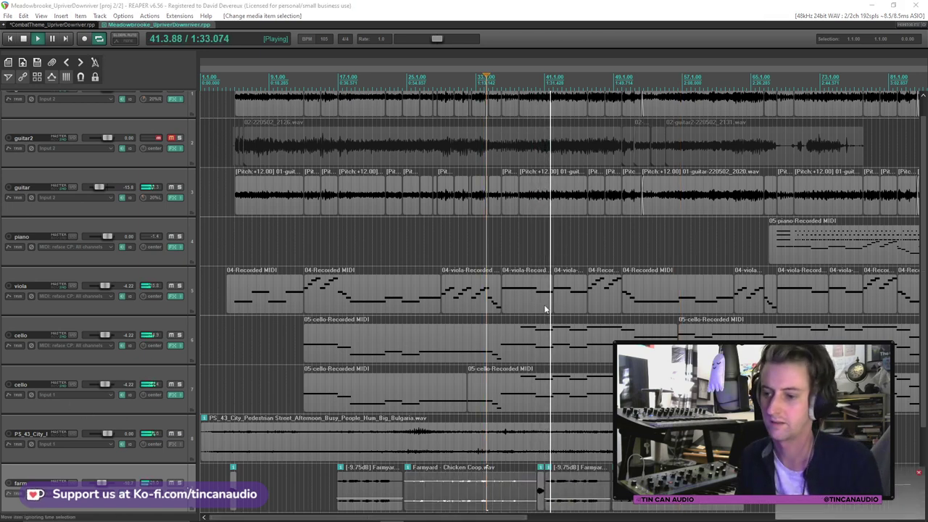
Place the 510900__lydmakeren__boat-waves.wav clip at the project start on a new track below farm and play from the beginning
click(566, 342)
key(space)
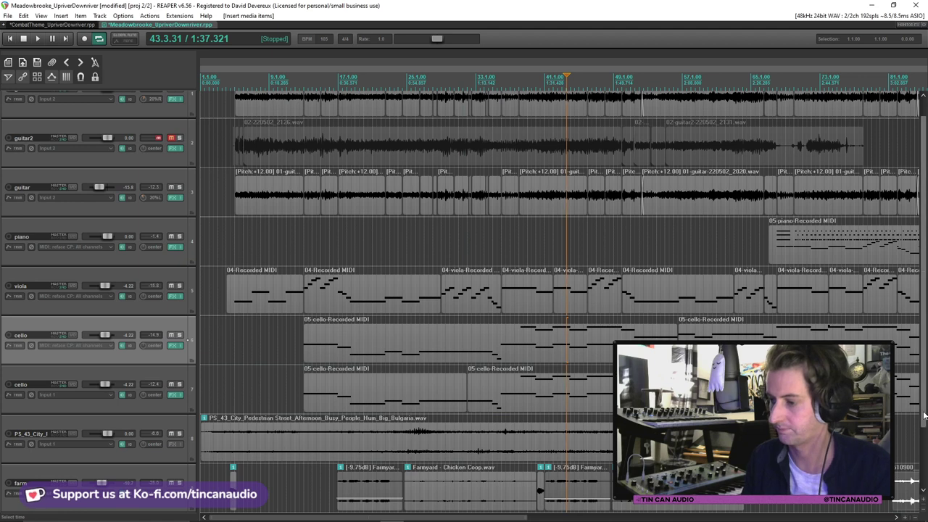
scroll(654, 508, down, 2)
drag(655, 508, 194, 471)
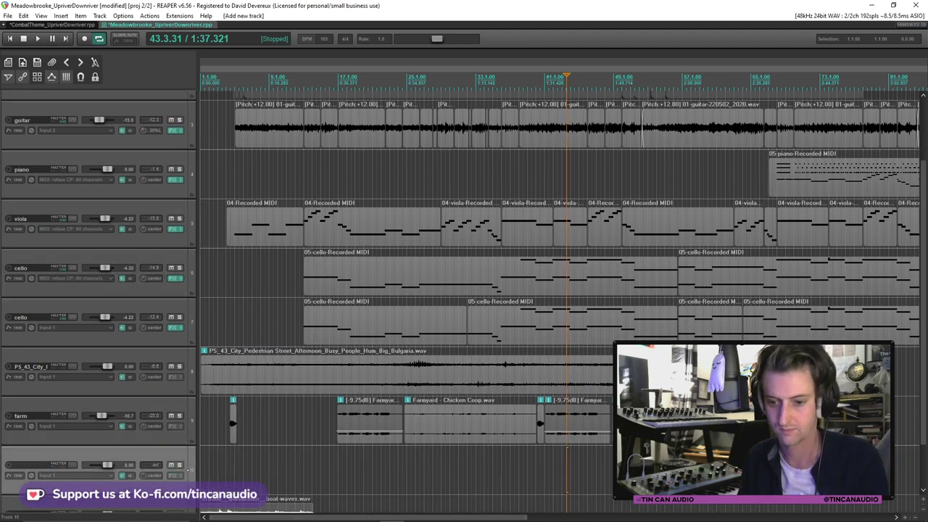
click(222, 470)
key(Home)
key(space)
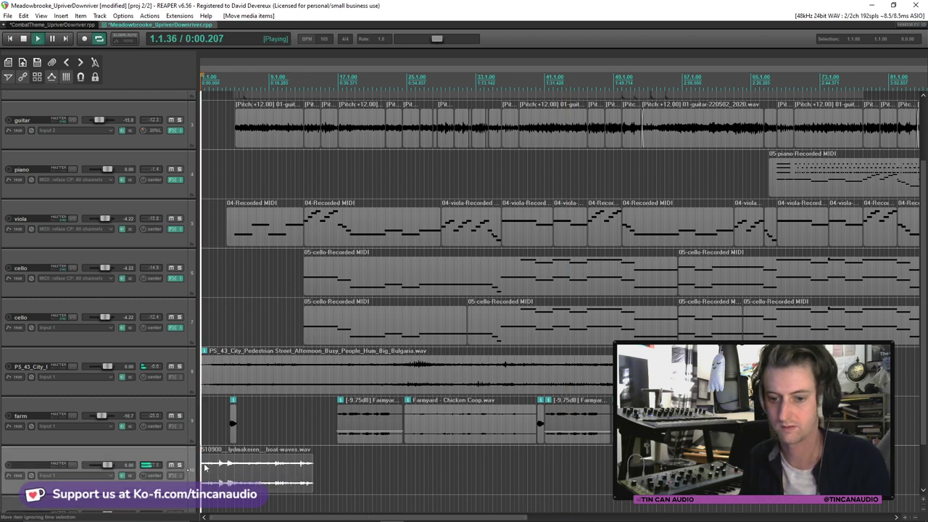
Lower the boat-waves track's volume to -17.4 dB and add a long fade-in to the first guitar clip
drag(108, 465, 102, 465)
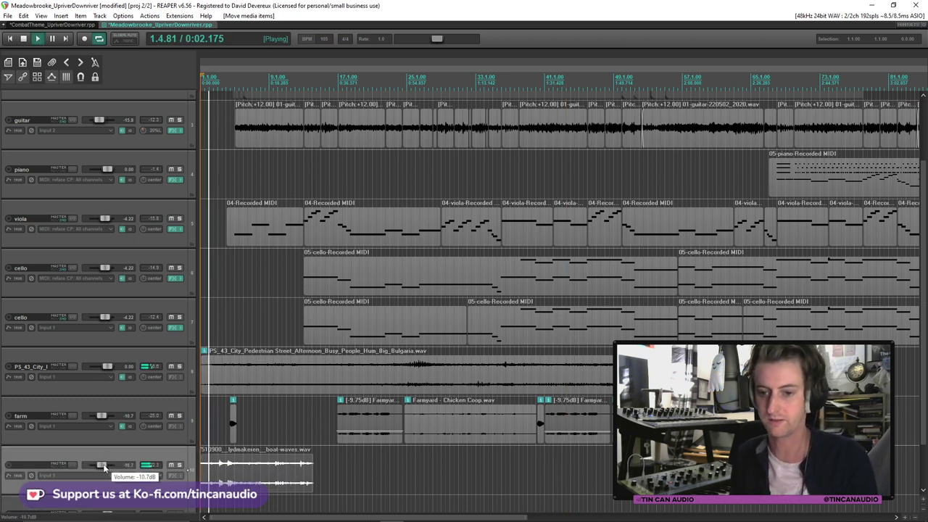
drag(103, 468, 106, 469)
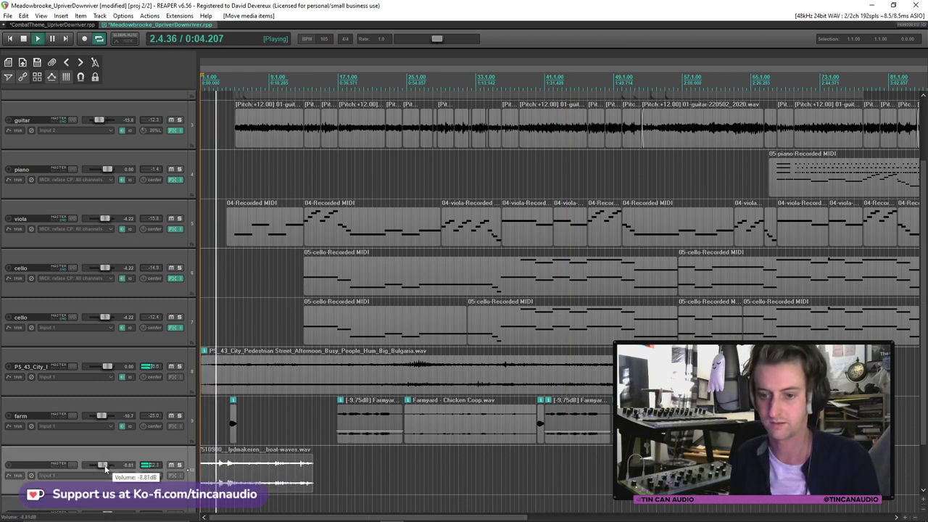
drag(236, 111, 274, 112)
drag(105, 468, 103, 468)
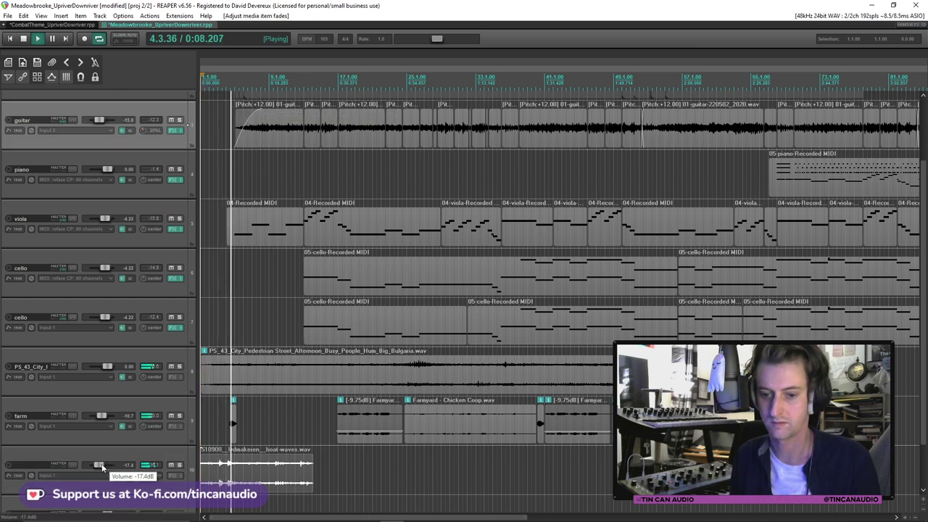
Trim the start of the first viola clip to about bar 9
click(56, 465)
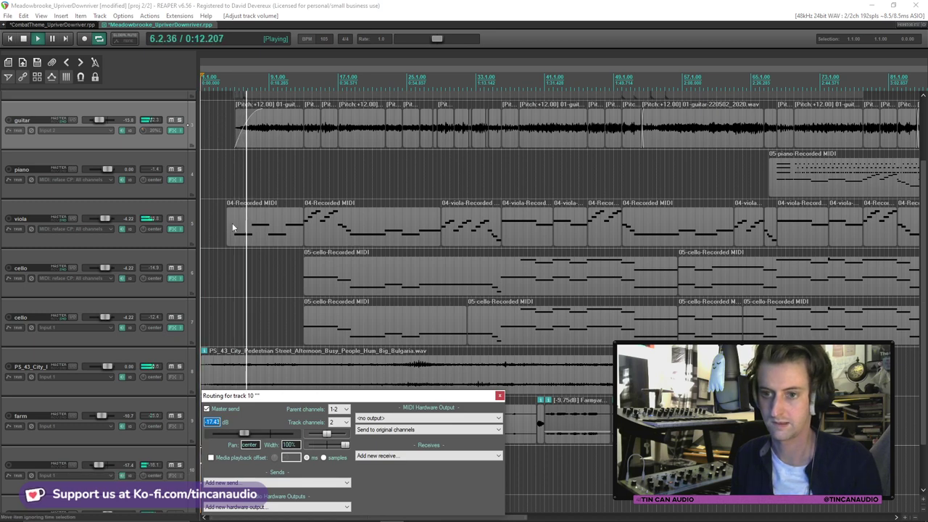
drag(227, 226, 271, 241)
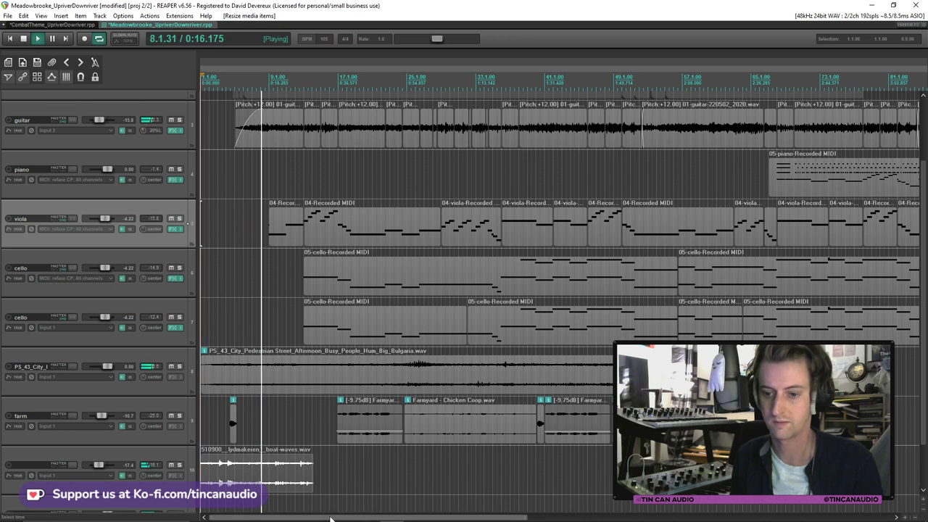
Duplicate the boat-waves clip repeatedly along its track, overlapping each copy slightly with the previous one to crossfade them
click(301, 482)
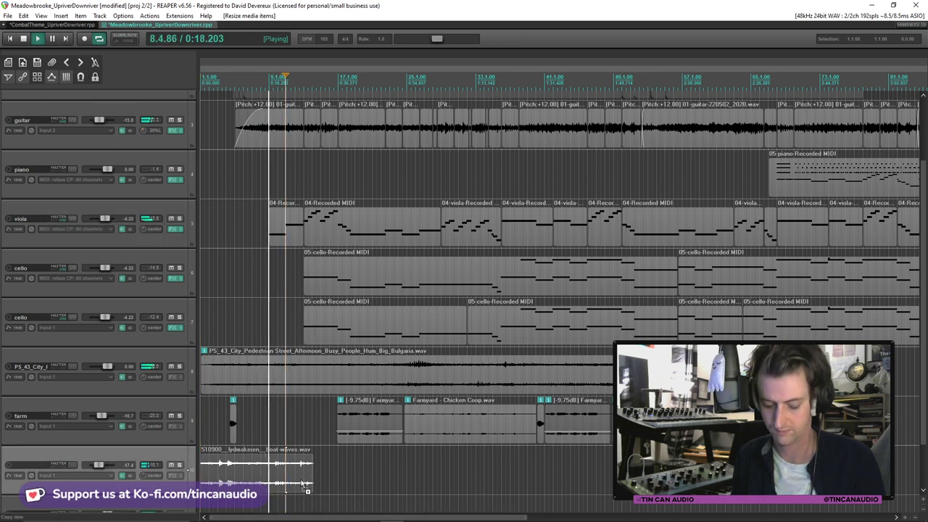
key(ctrl+d)
drag(338, 486, 311, 482)
key(ctrl+d)
drag(454, 490, 450, 491)
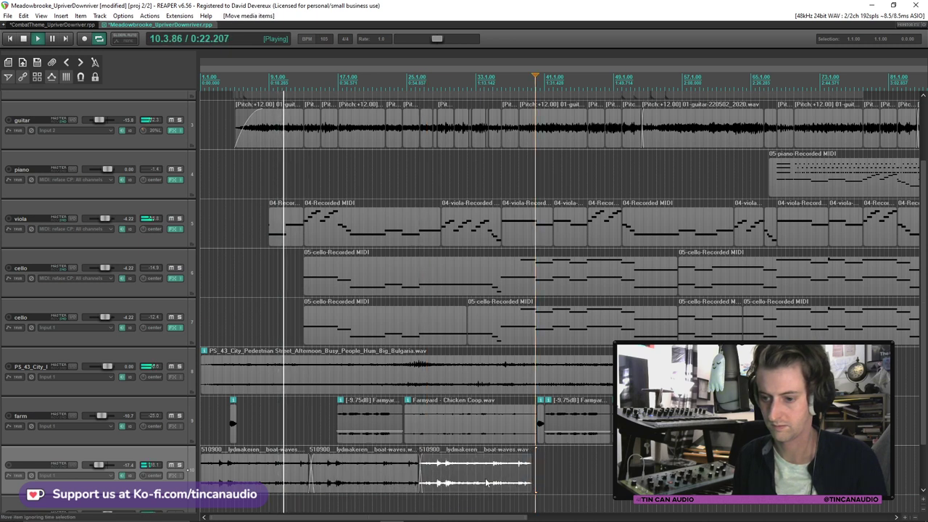
key(ctrl+d)
drag(544, 482, 539, 482)
key(ctrl+d)
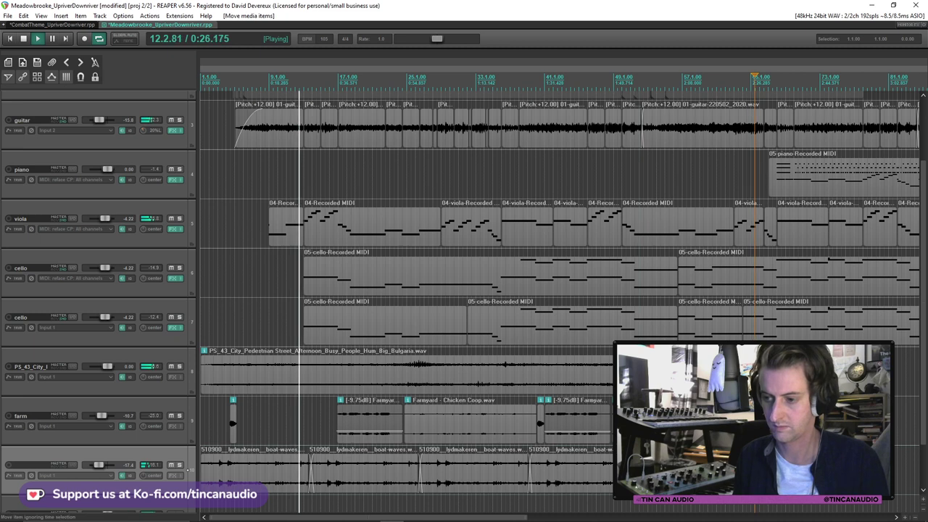
Copy all city, farm and boat-waves clips and paste them after the originals, overlapping the two city clips with a crossfade
drag(247, 396, 311, 482)
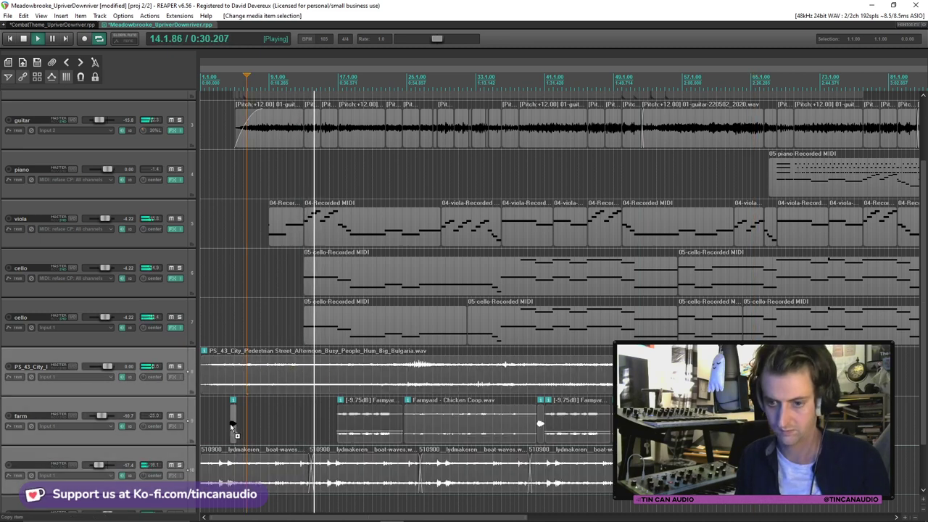
scroll(497, 392, down, 4)
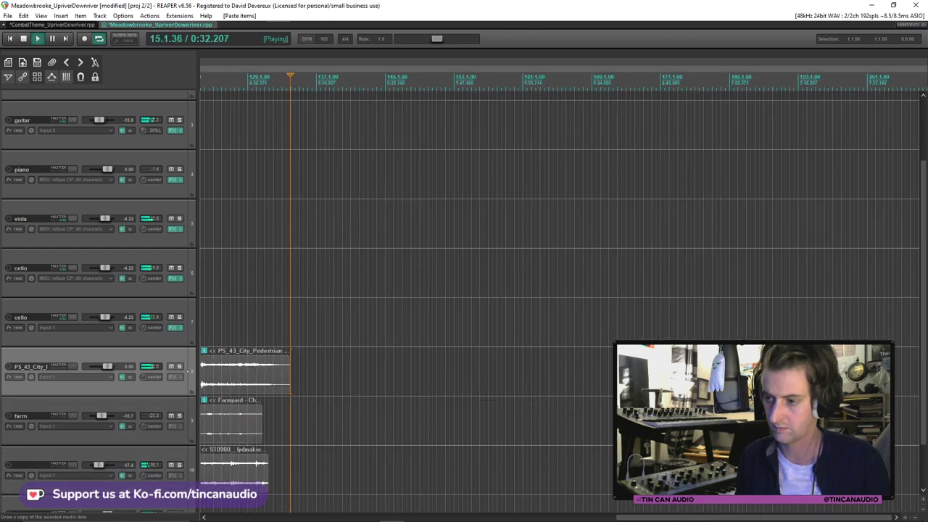
key(ctrl+v)
drag(497, 392, 490, 392)
click(565, 390)
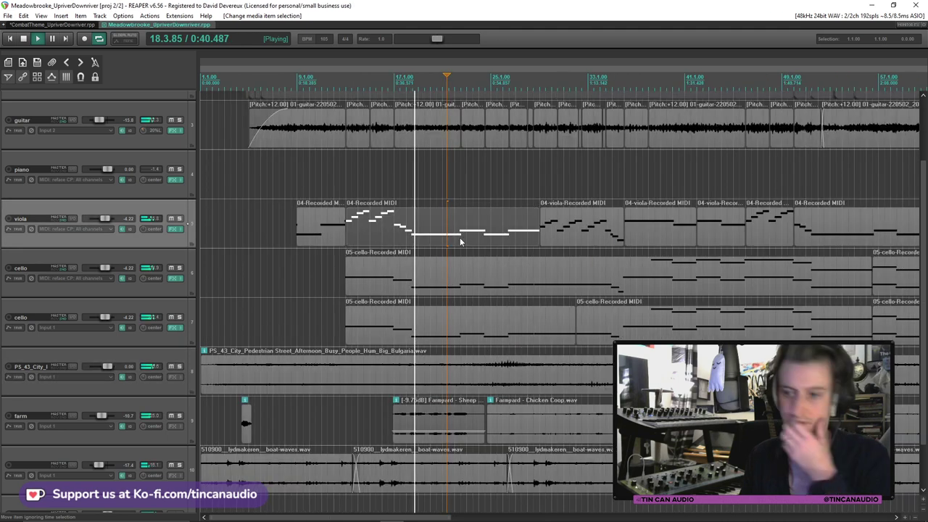
scroll(469, 222, down, 2)
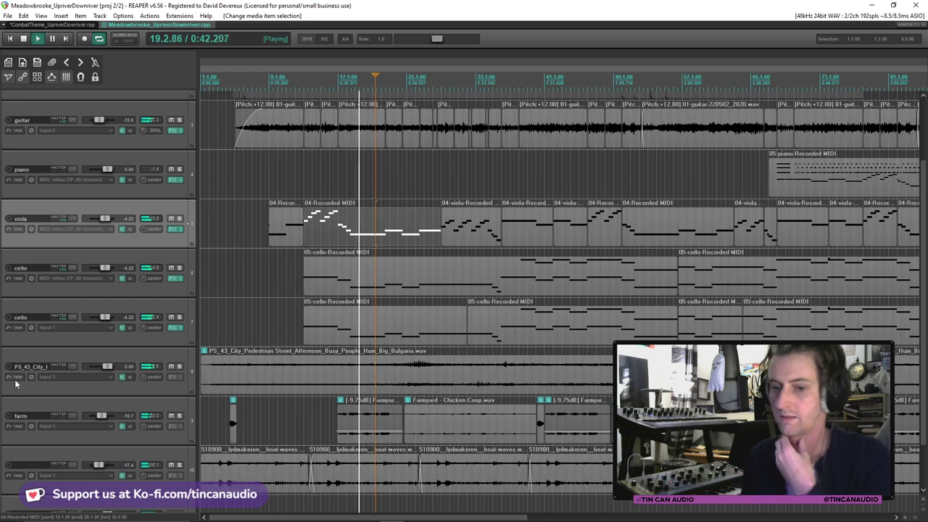
click(179, 465)
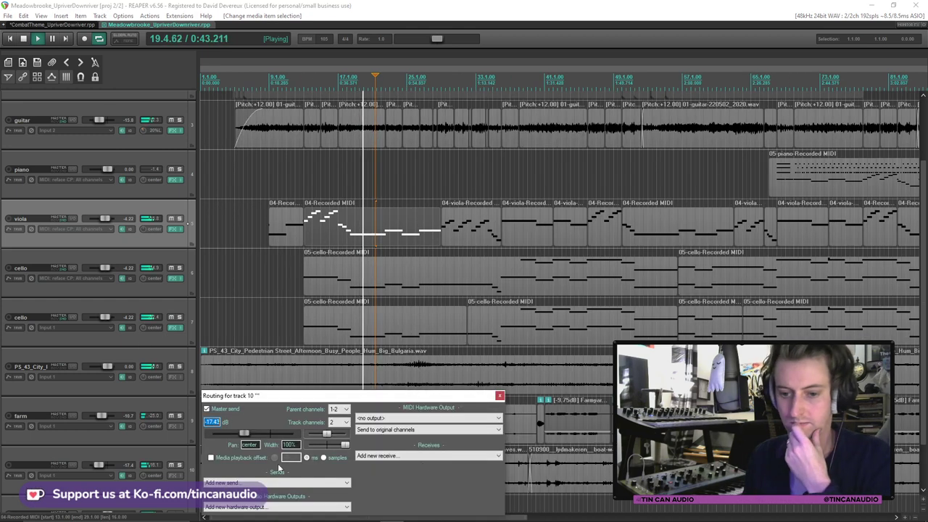
click(500, 395)
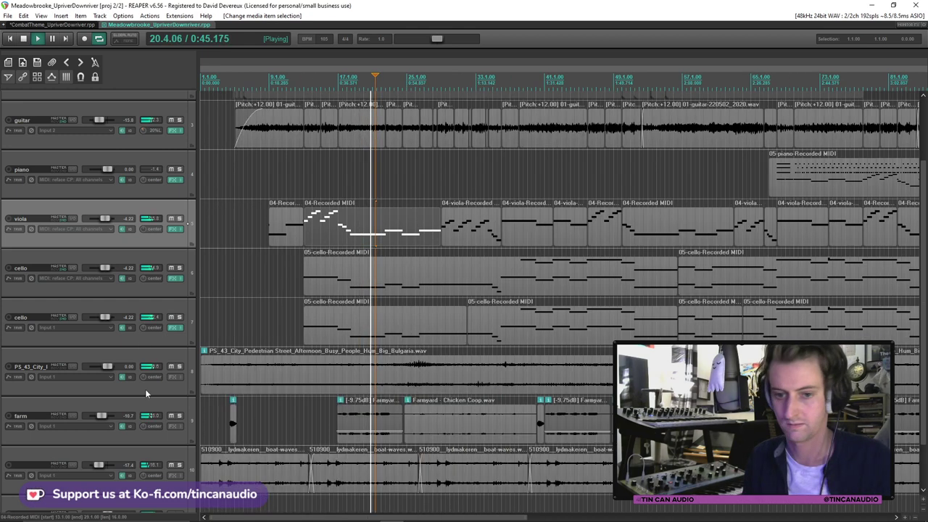
Add a track named ambience below the second cello
click(112, 340)
key(ctrl+t)
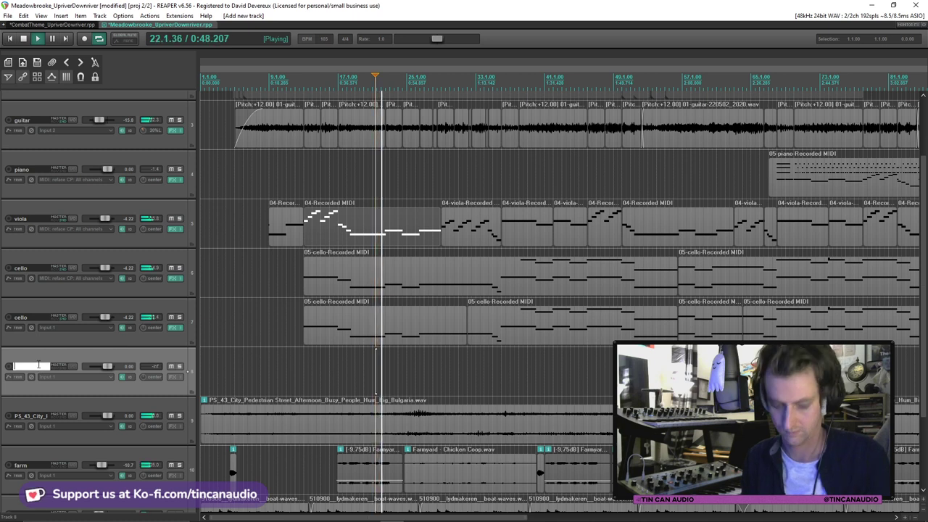
text(ambience)
key(Return)
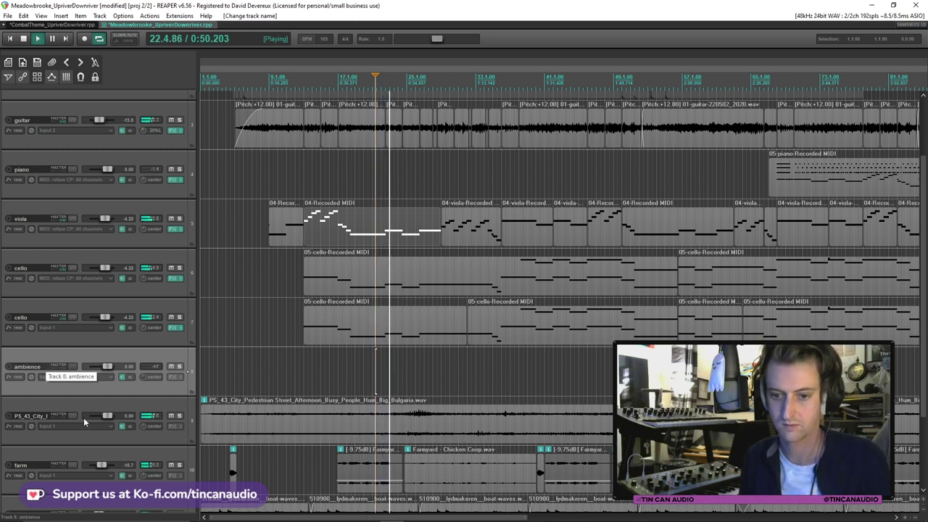
Nest the PS_43_City, farm and boat-waves tracks inside the ambience track as a folder
drag(86, 405, 106, 385)
click(124, 454)
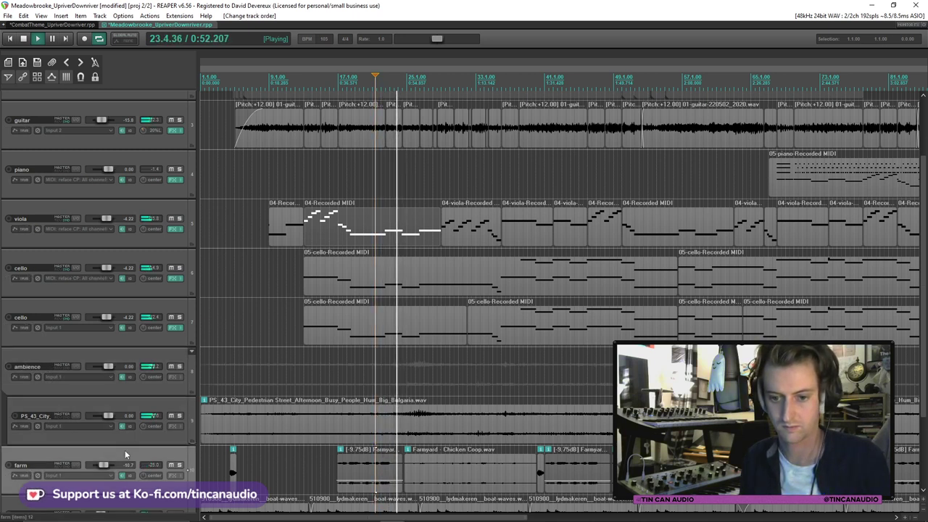
scroll(132, 442, down, 2)
drag(134, 435, 135, 396)
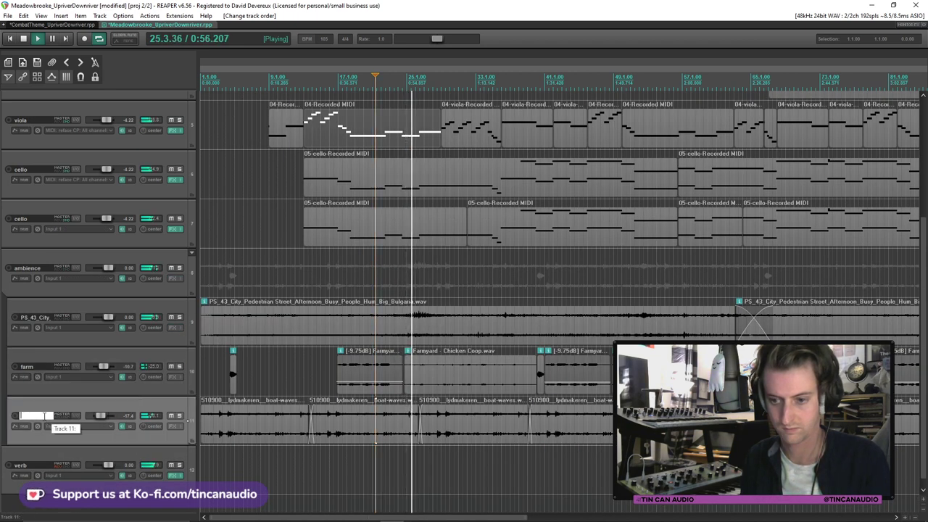
Rename the boat-waves track as water and raise its volume to about -7.9 dB
text(water)
key(Return)
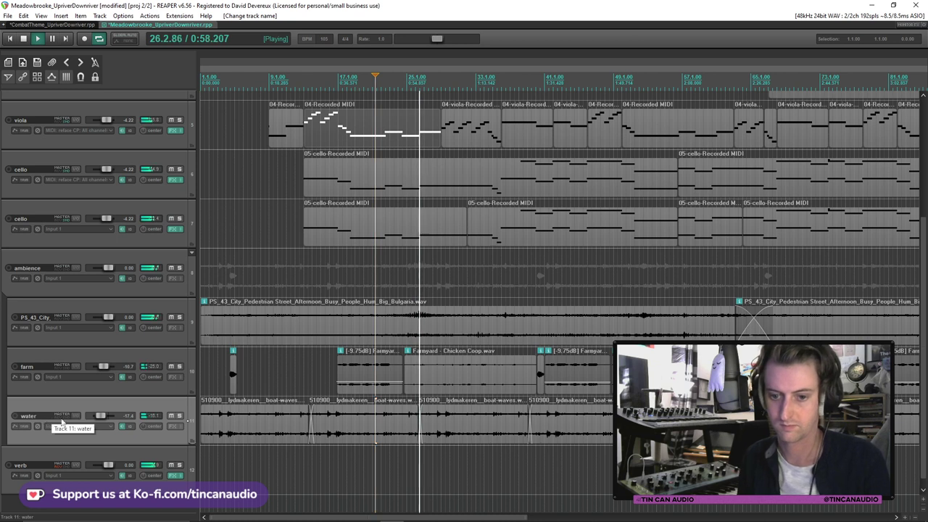
drag(103, 415, 107, 419)
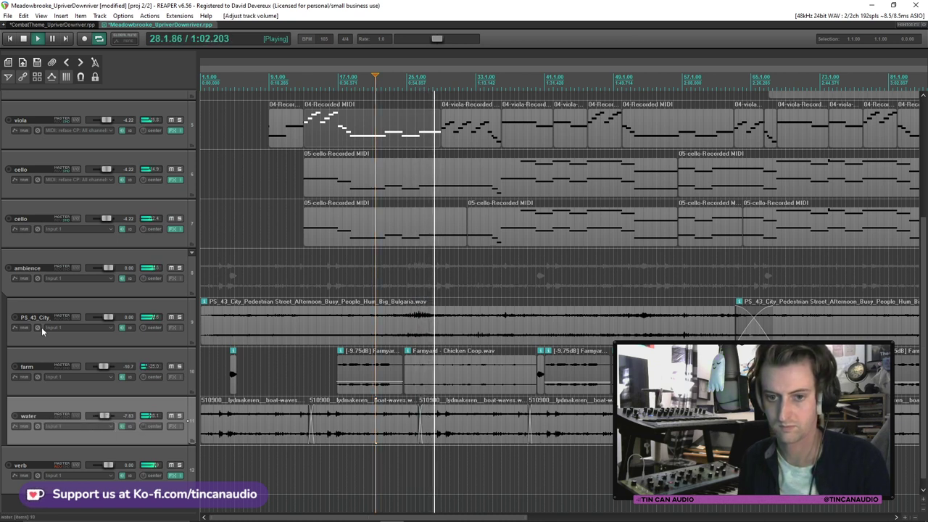
Add a send from the ambience folder track to the verb track
click(68, 269)
click(315, 340)
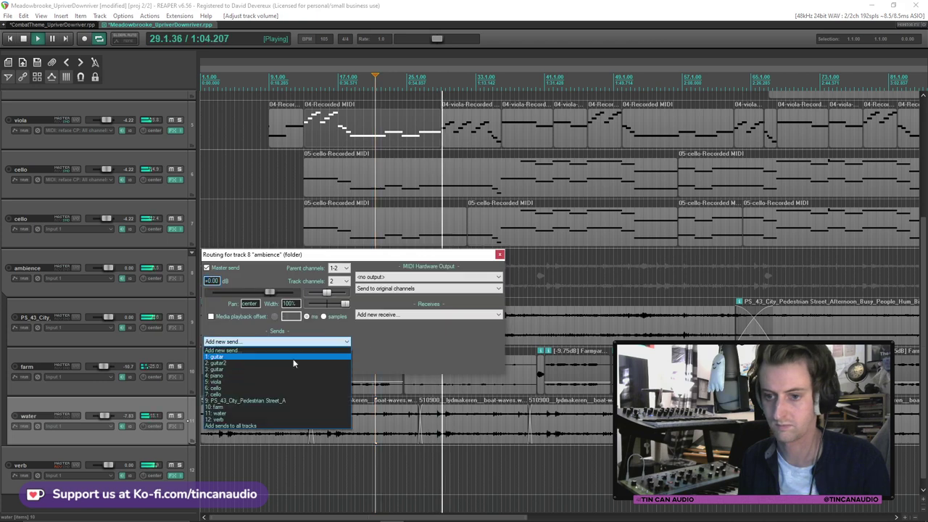
click(272, 414)
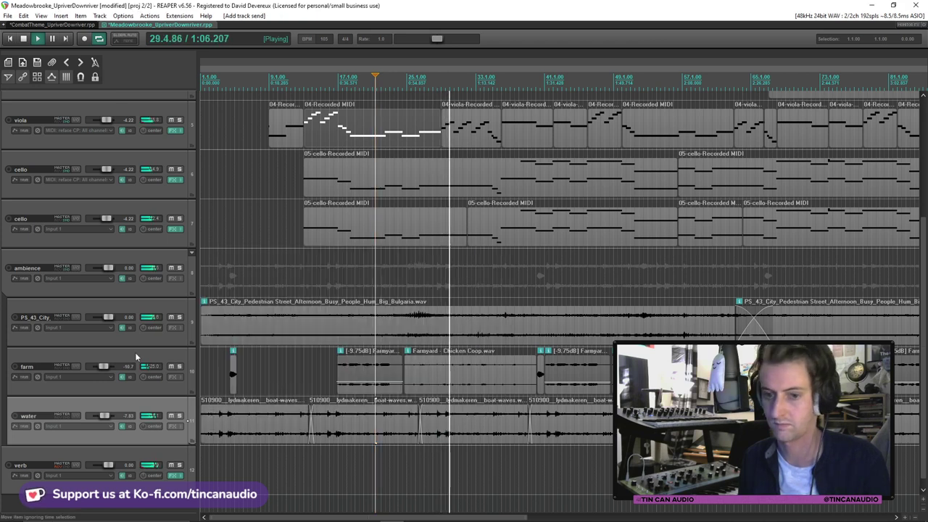
Lower the water track's volume to about -14.8 dB and save the project
click(100, 420)
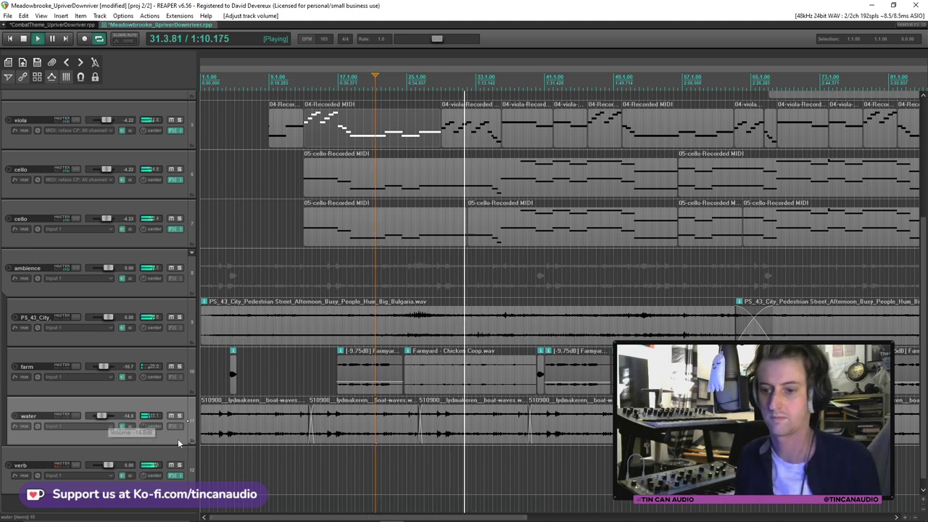
click(457, 382)
key(ctrl+s)
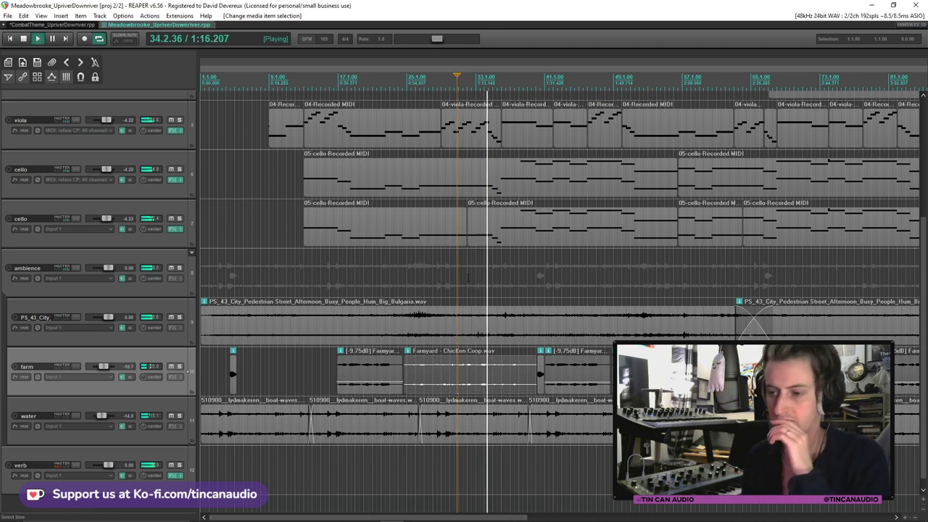
Unmute the guitar2 track and mute both the original guitar track and the octave-up guitar track
scroll(642, 229, up, 4)
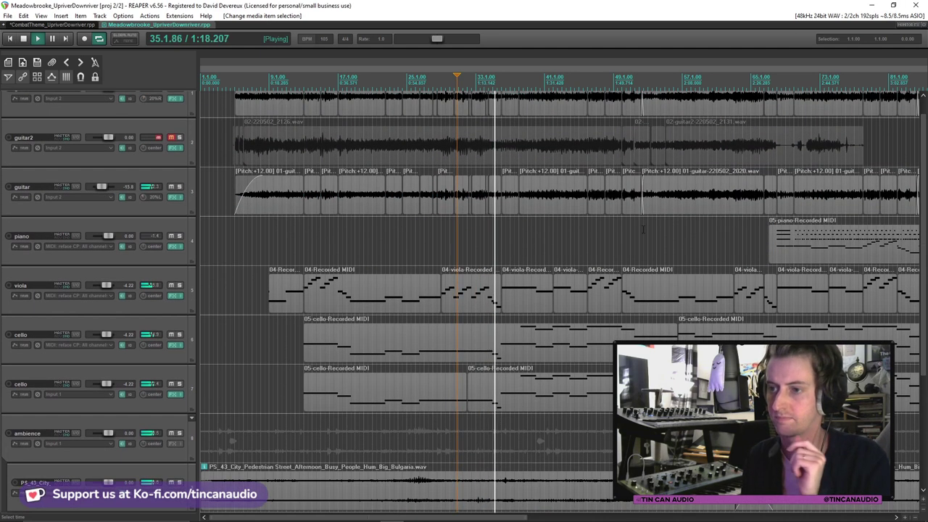
scroll(642, 229, down, 2)
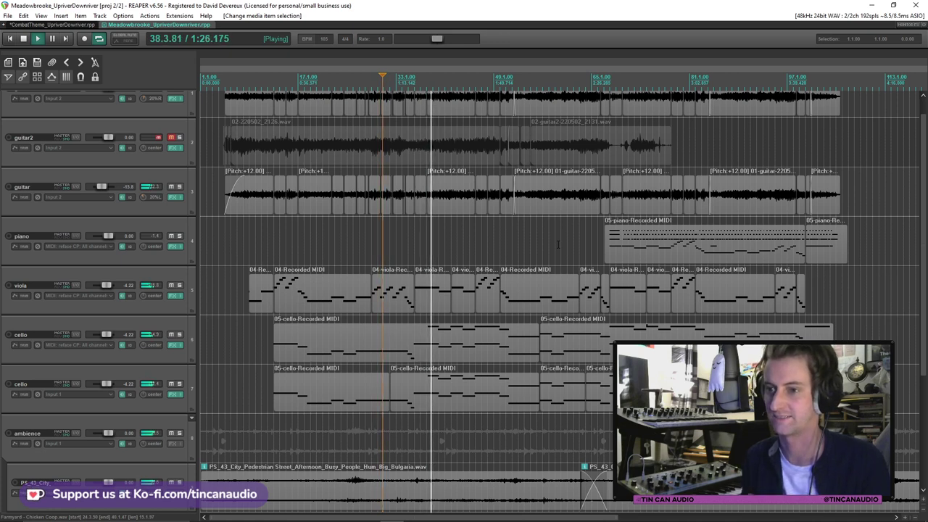
click(171, 137)
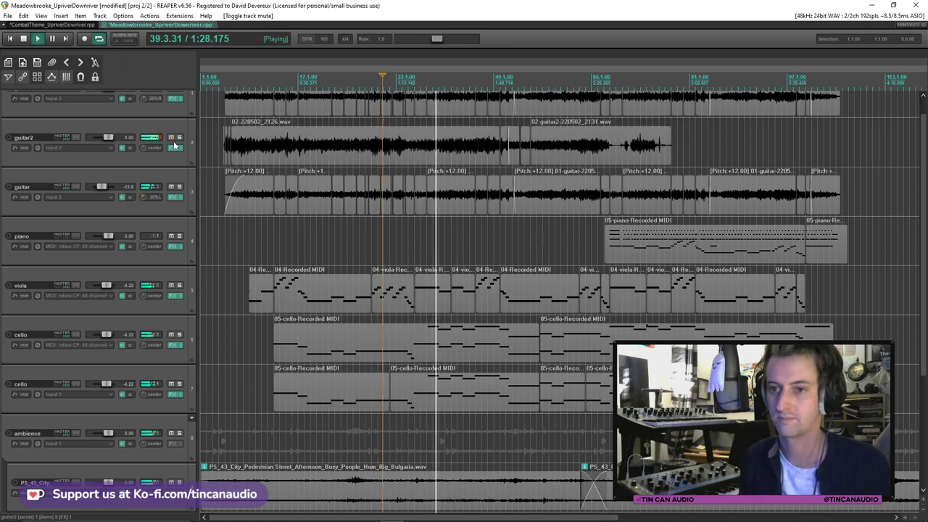
scroll(181, 145, up, 1)
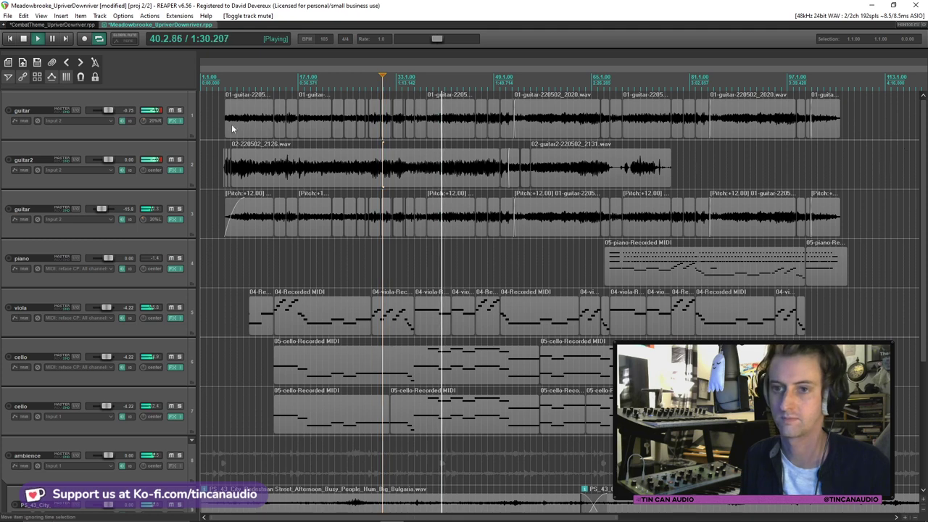
click(172, 111)
click(171, 209)
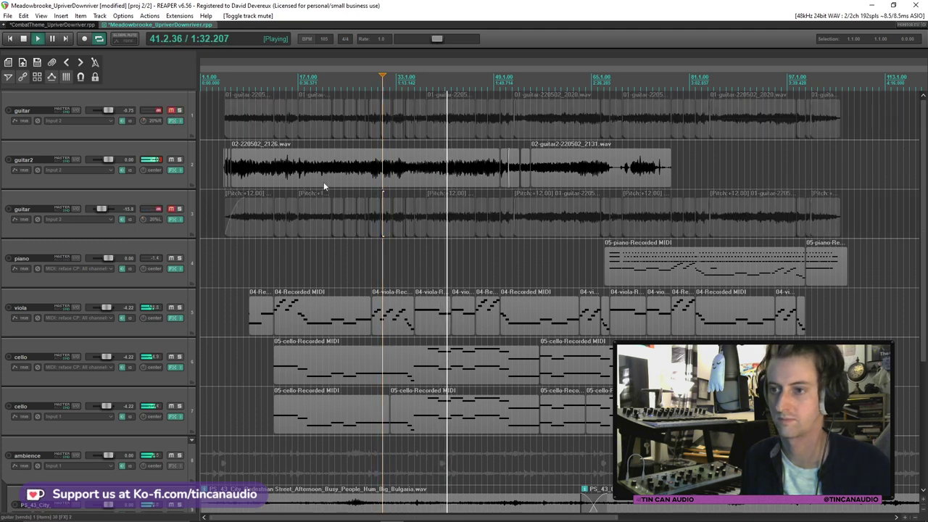
Audition guitar2 from the start of its first clip, comparing it with its effects bypassed and enabled
click(226, 168)
scroll(248, 186, up, 5)
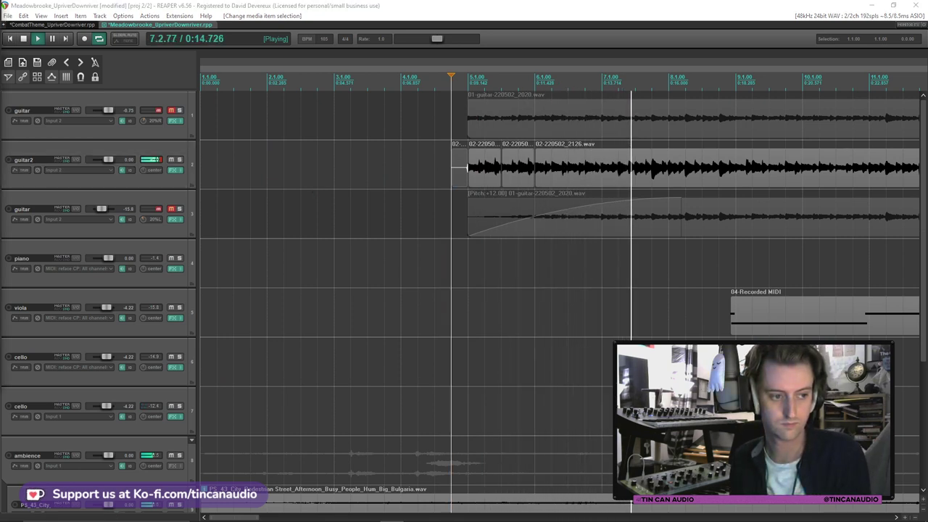
scroll(98, 244, down, 3)
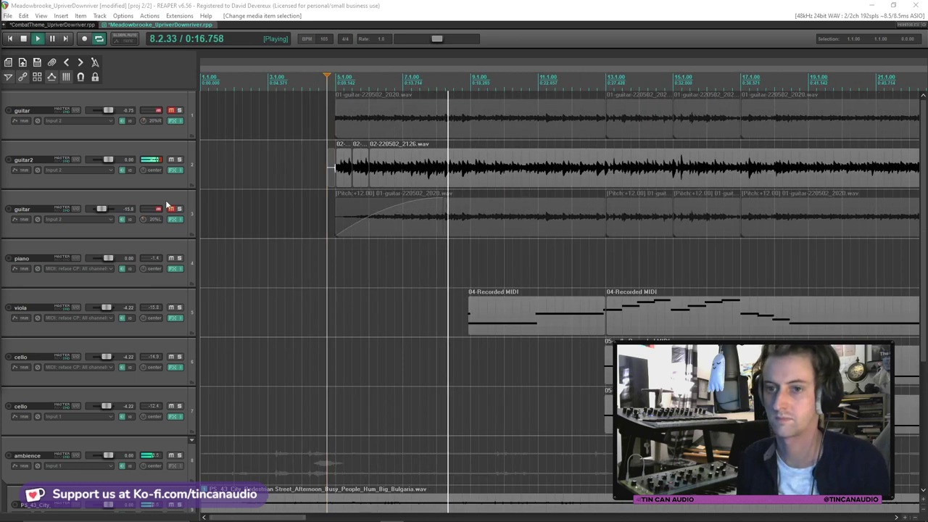
click(178, 170)
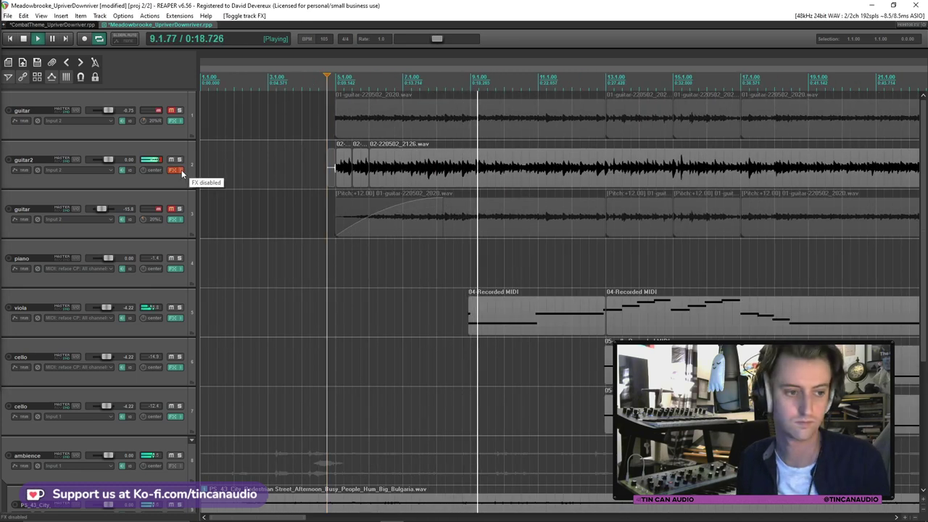
click(178, 170)
scroll(533, 180, down, 3)
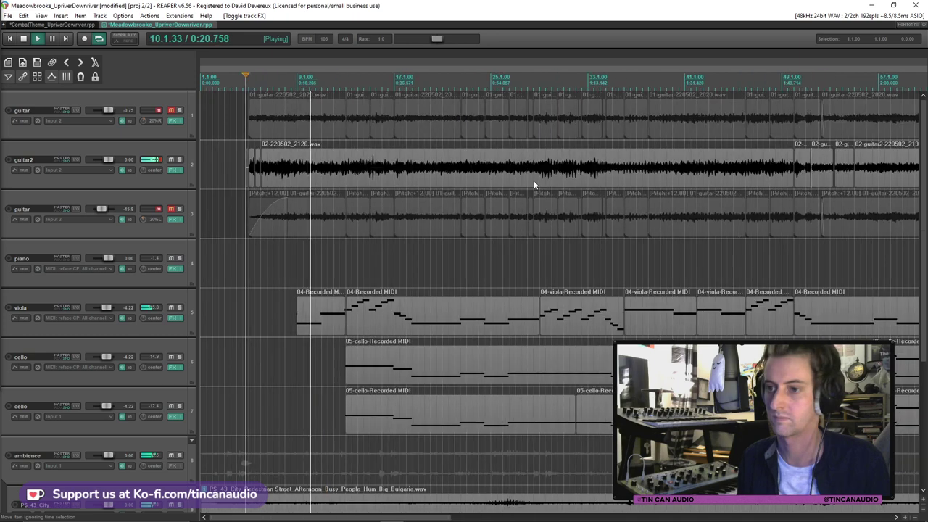
scroll(290, 158, down, 2)
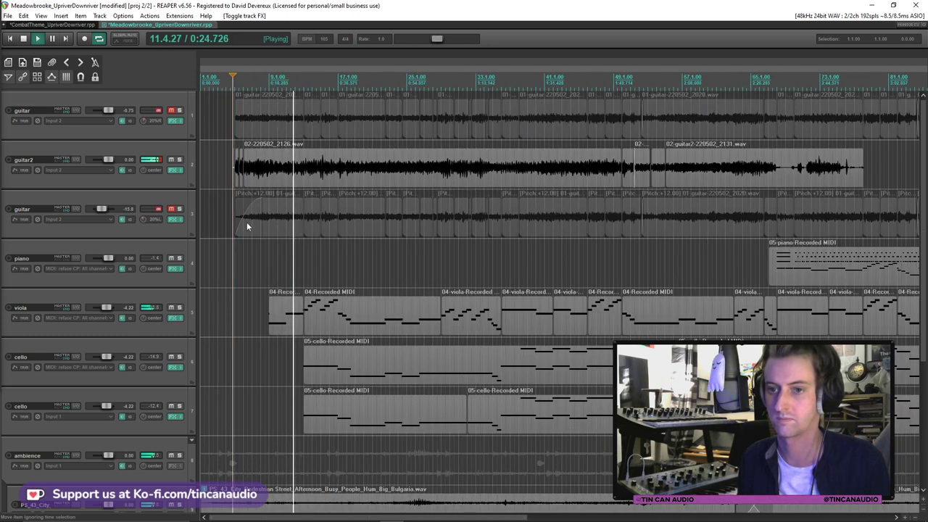
Lower the guitar2 track's volume to about -2.85 dB
scroll(109, 160, down, 4)
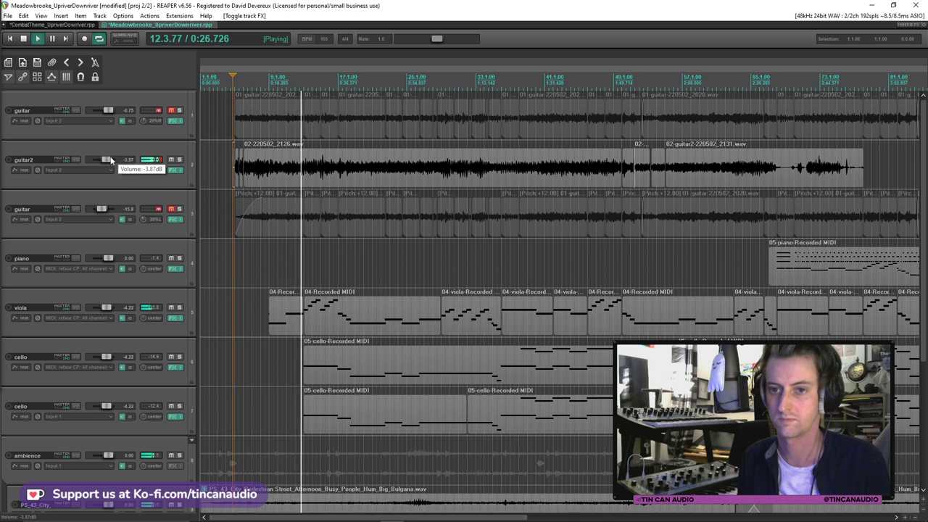
scroll(111, 161, up, 2)
scroll(111, 160, down, 2)
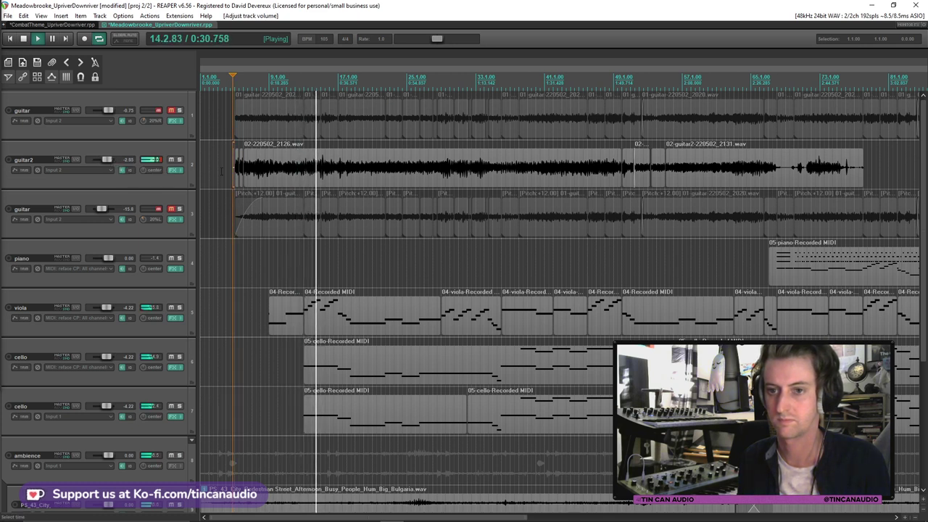
click(178, 174)
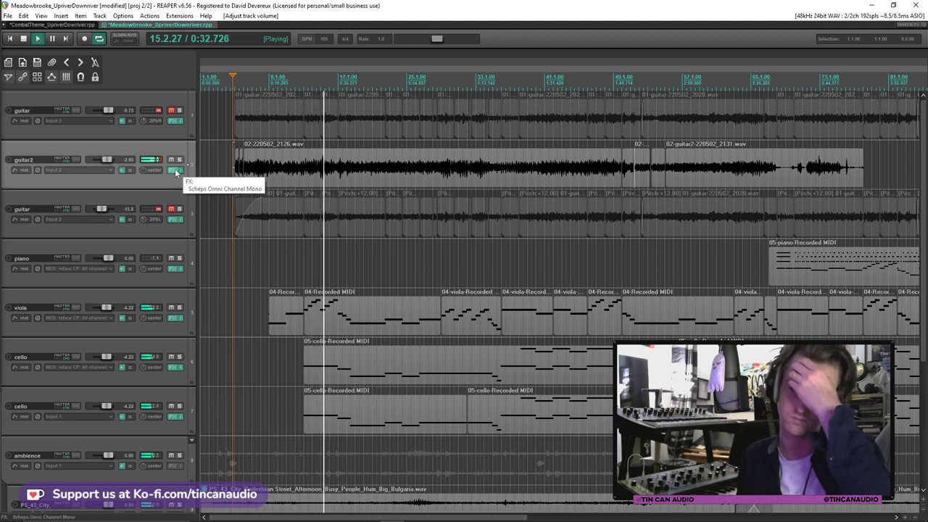
Remove the octave-up guitar clips of the first half, up to about bar 51, from the third track
click(251, 227)
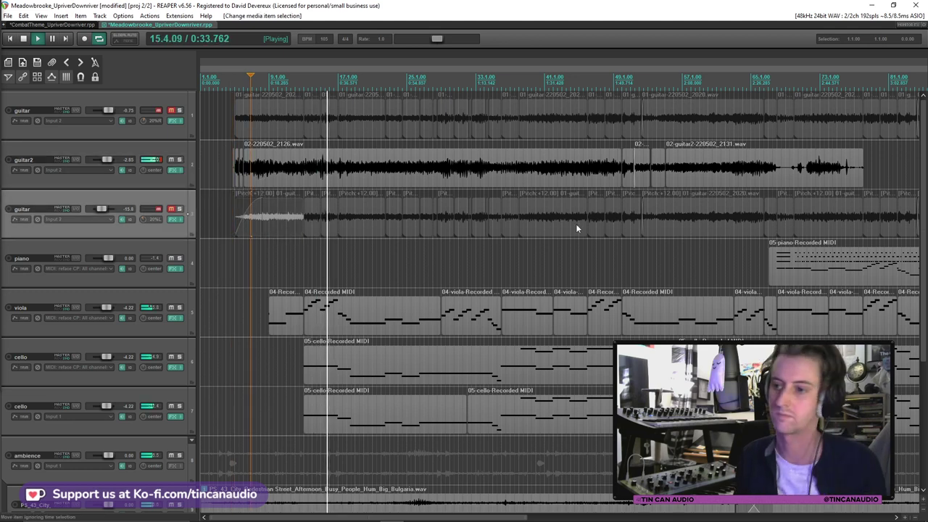
shift+click(627, 214)
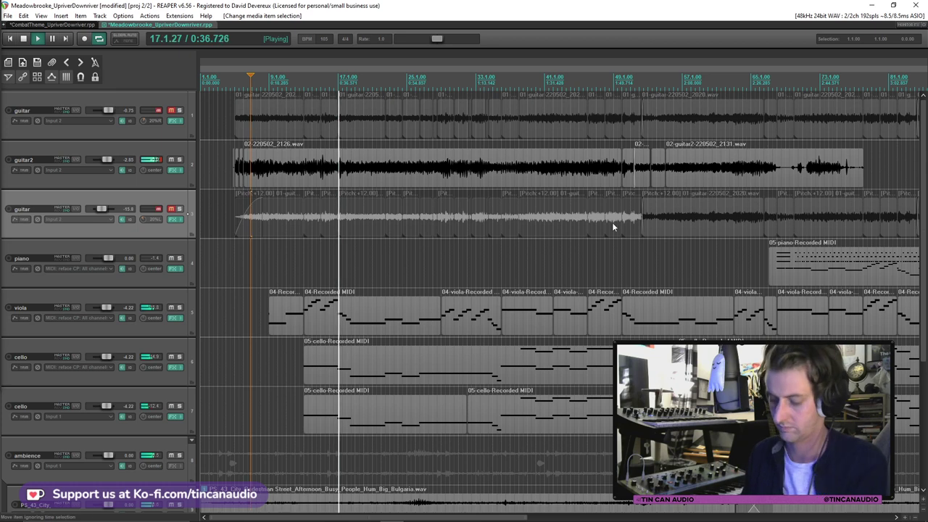
drag(611, 221, 593, 139)
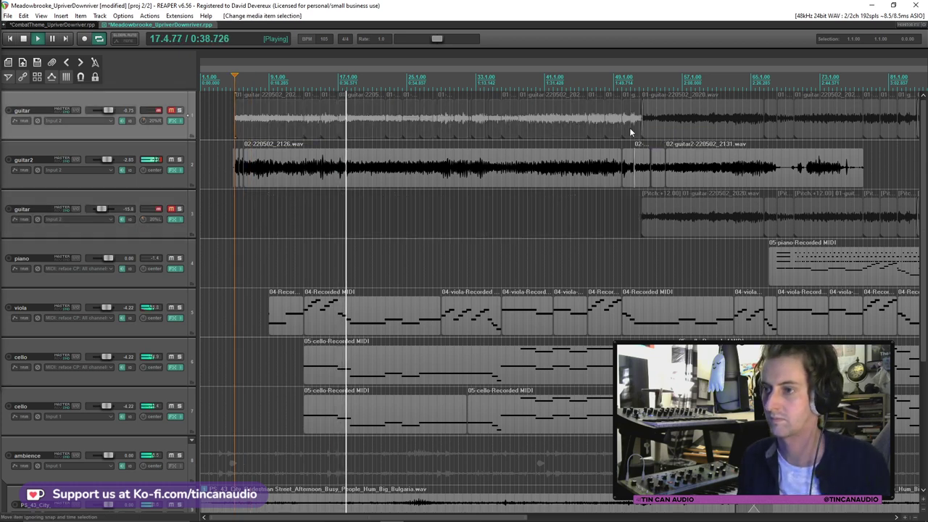
Delete the closing guitar2 clips, including 02-guitar2-220502_2131.wav, so the track ends at about bar 50
click(706, 165)
key(Delete)
drag(665, 166, 650, 167)
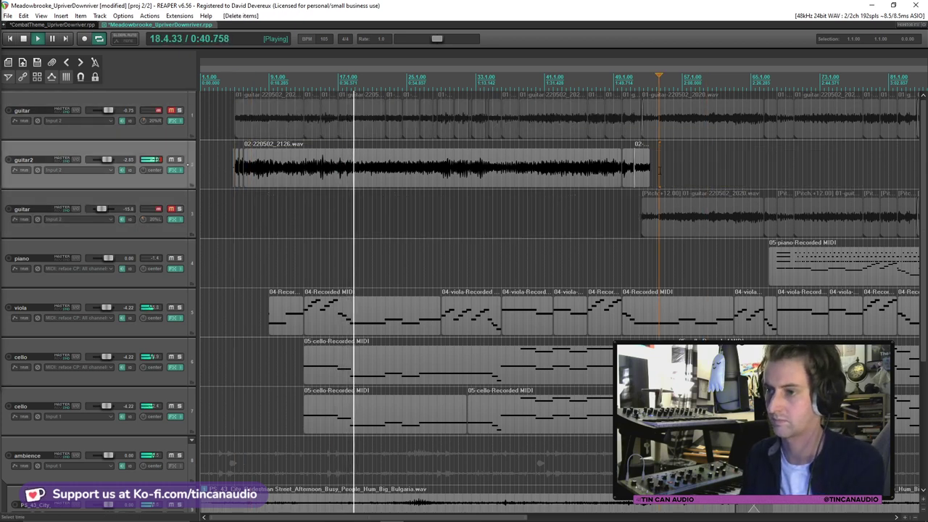
click(642, 165)
key(Delete)
Delete the first-half clips of the original guitar track up to about bar 51 and unmute the track
click(620, 121)
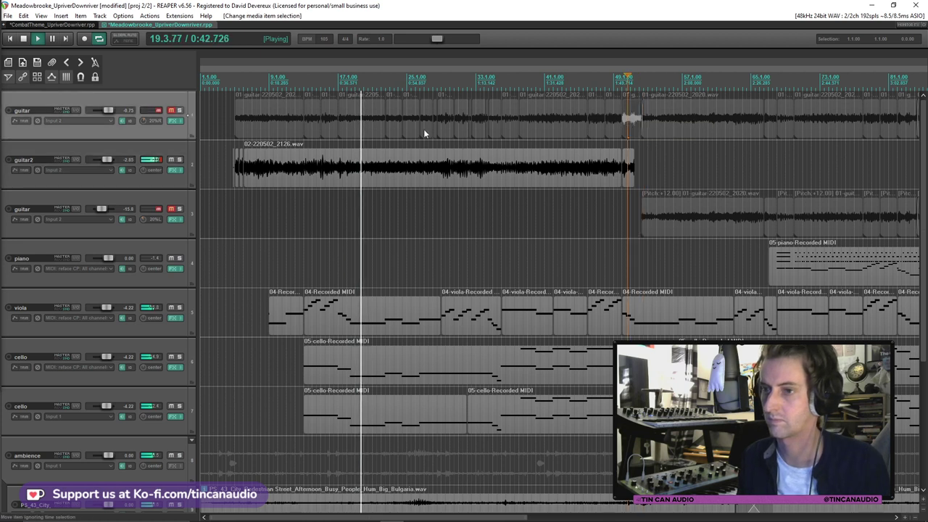
shift+click(237, 121)
key(Delete)
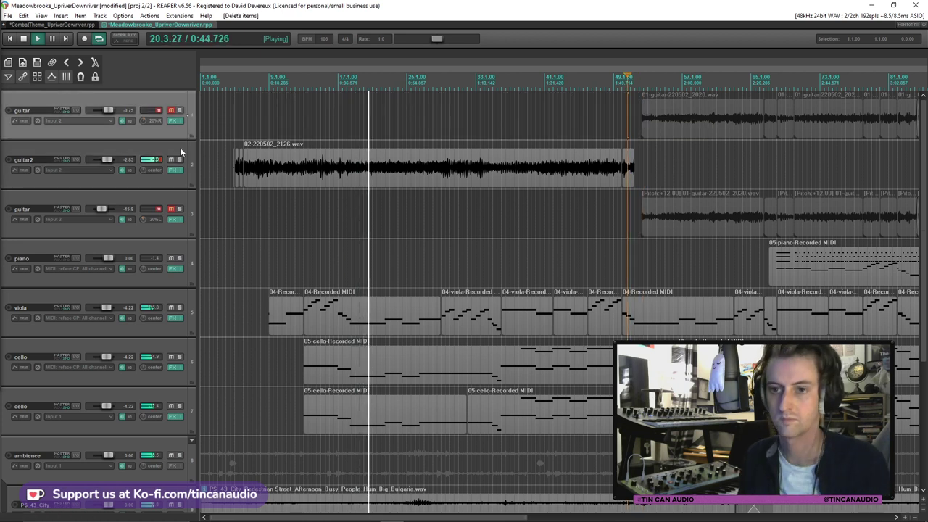
click(171, 110)
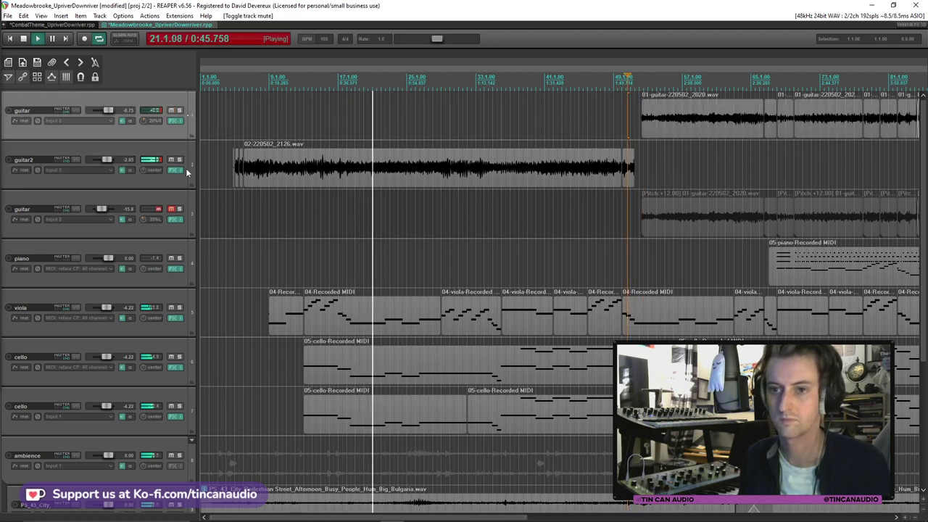
Copy all remaining guitar2 clips and paste them onto the octave guitar track at the same starting point
click(239, 166)
click(625, 182)
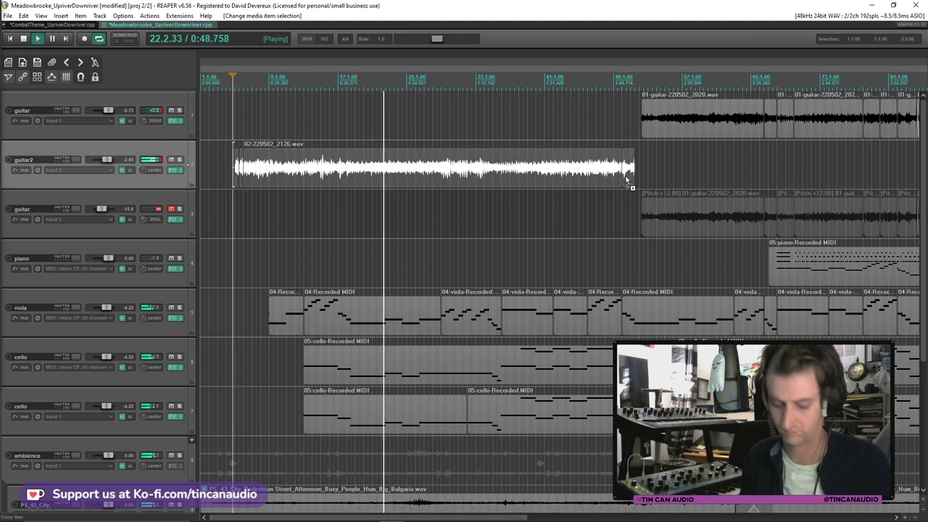
key(space)
click(232, 210)
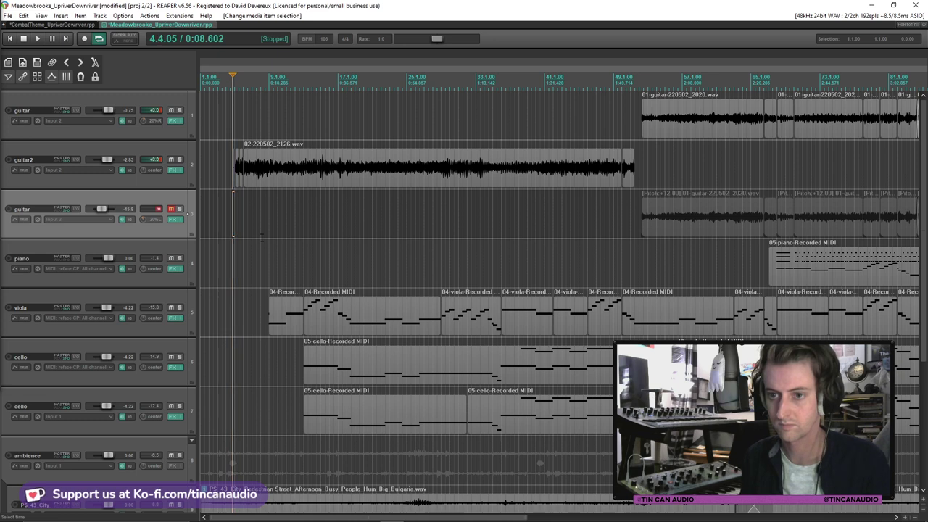
key(ctrl+v)
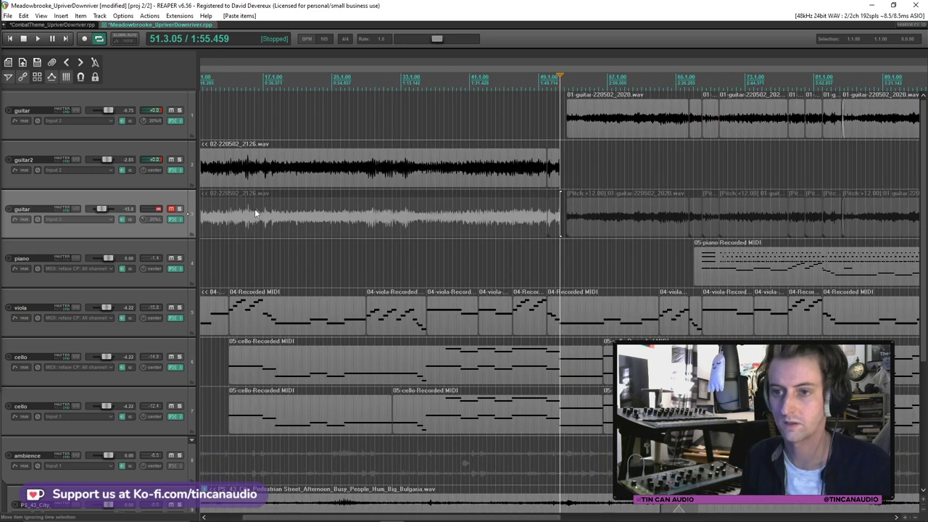
Align the pasted clips on the octave guitar track with the guitar2 originals, starting at 4.4.00
scroll(254, 209, down, 2)
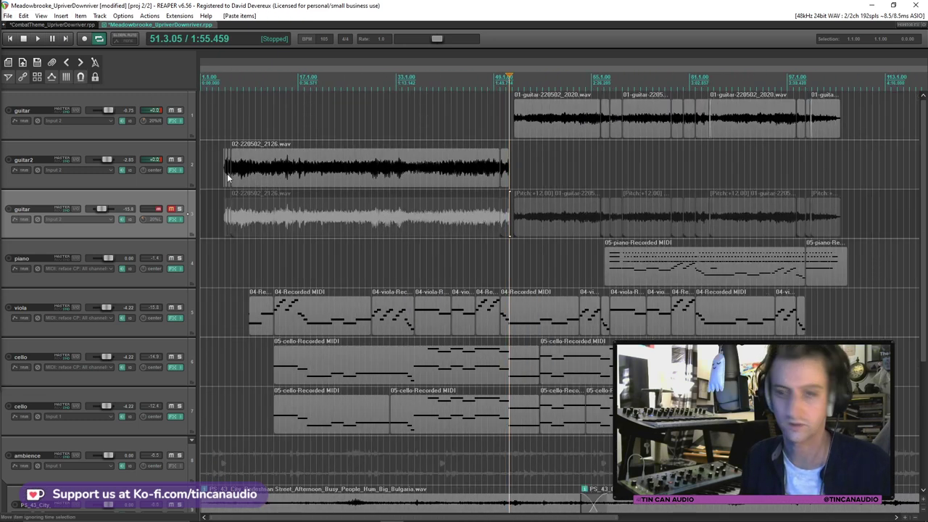
click(227, 173)
scroll(242, 186, up, 6)
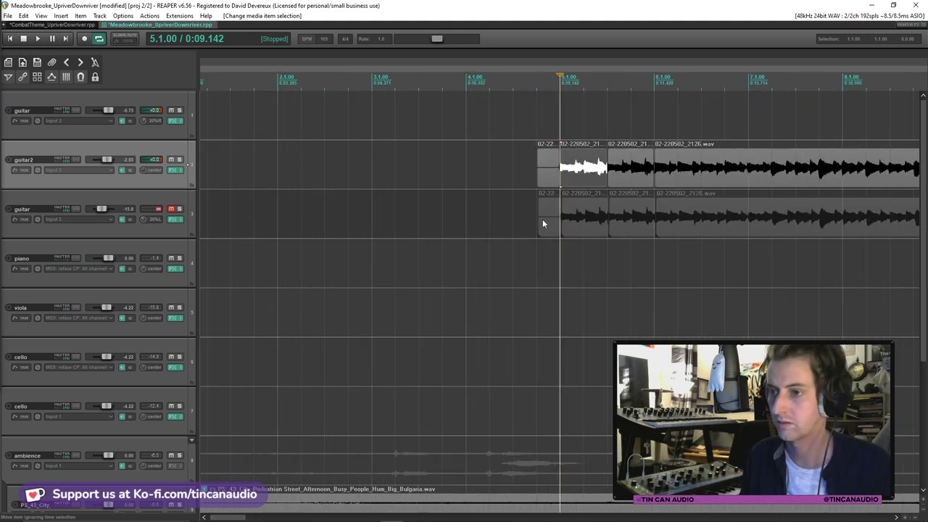
click(542, 220)
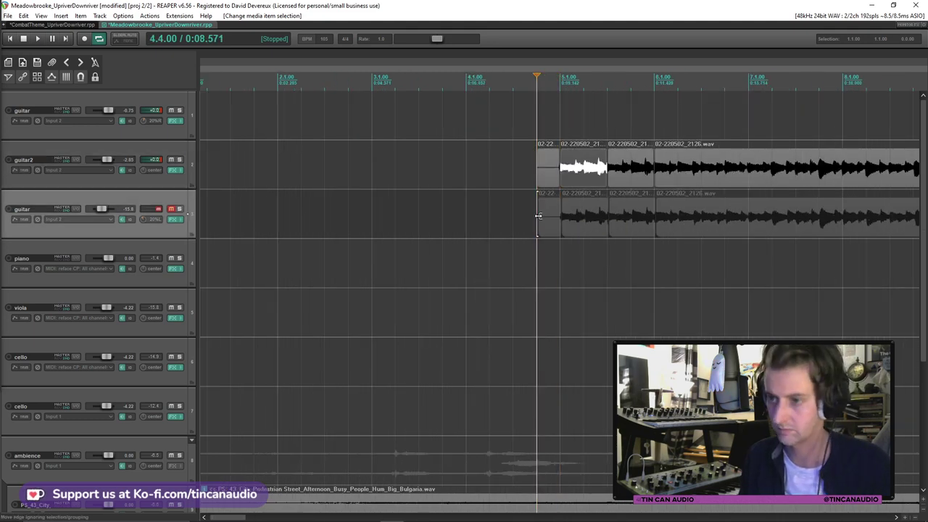
drag(538, 216, 529, 215)
click(529, 214)
Start playback from 4.4.00 and unmute the octave guitar track
key(space)
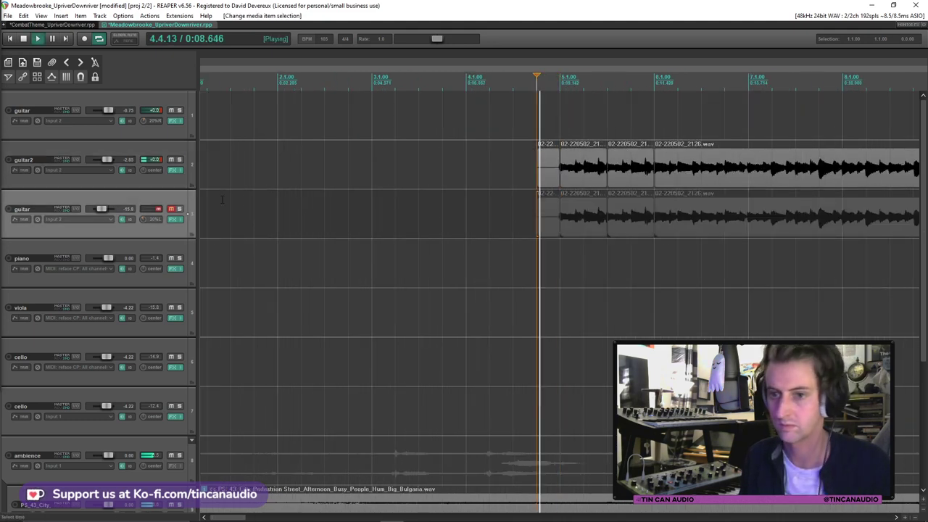
click(171, 208)
scroll(479, 229, down, 4)
Select the copied guitar2 clips on the octave guitar track and raise their pitch by 12 semitones
click(299, 210)
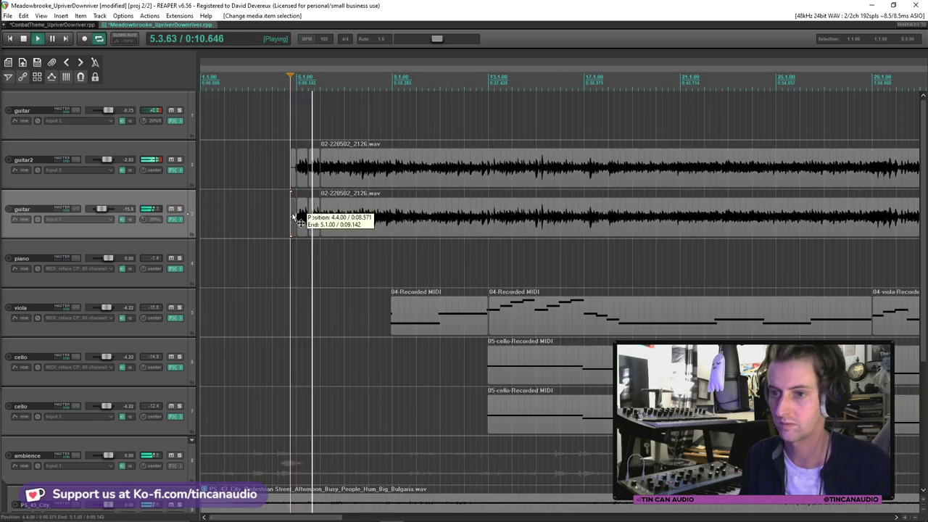
scroll(299, 210, down, 3)
click(631, 220)
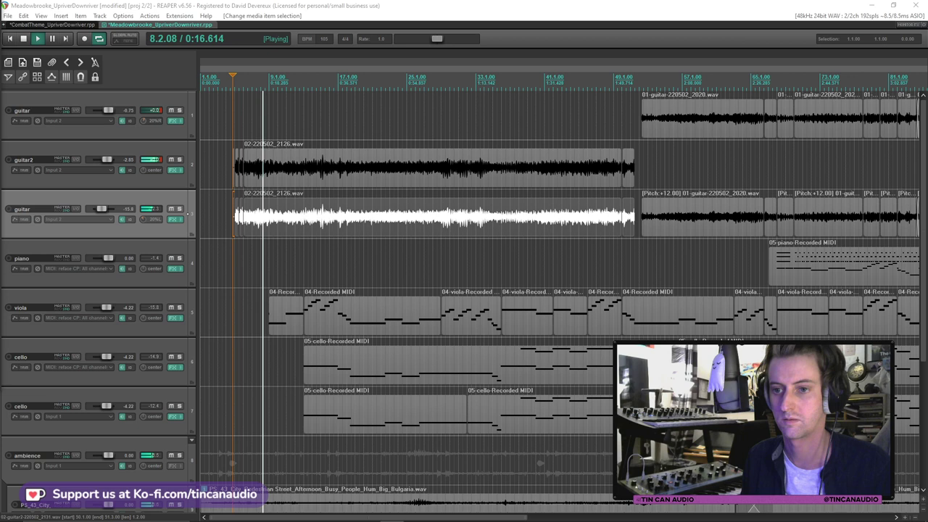
click(290, 213)
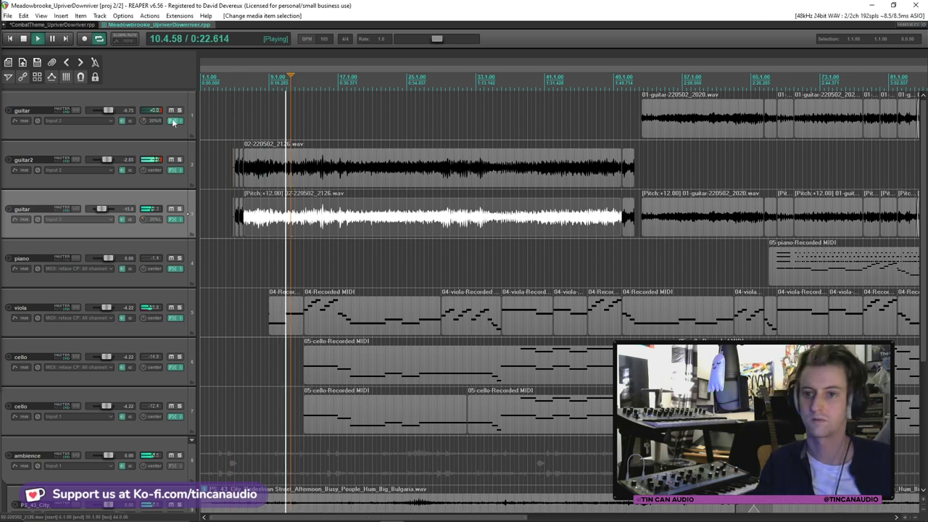
Add the JS Delay w/Tempo Ping-Pong effect to the guitar2 track after its Scheps Omni Channel
click(175, 120)
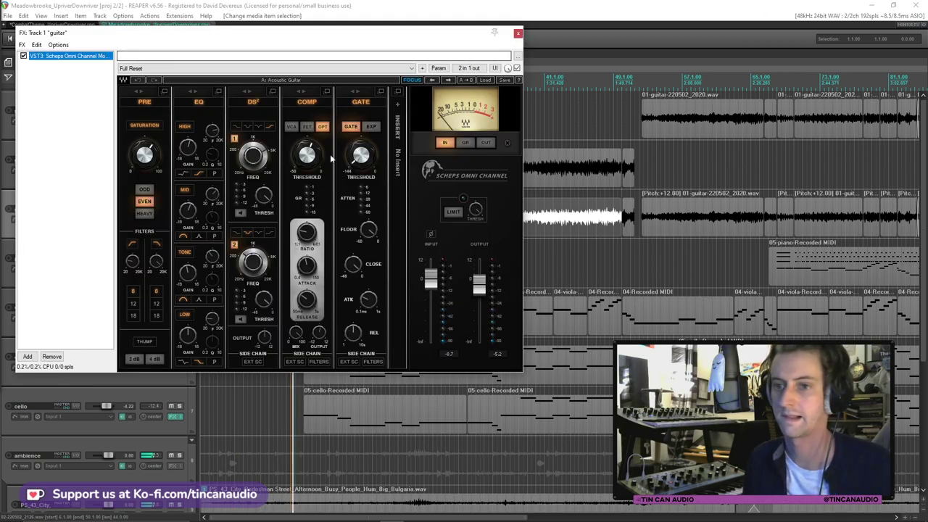
click(517, 33)
click(176, 171)
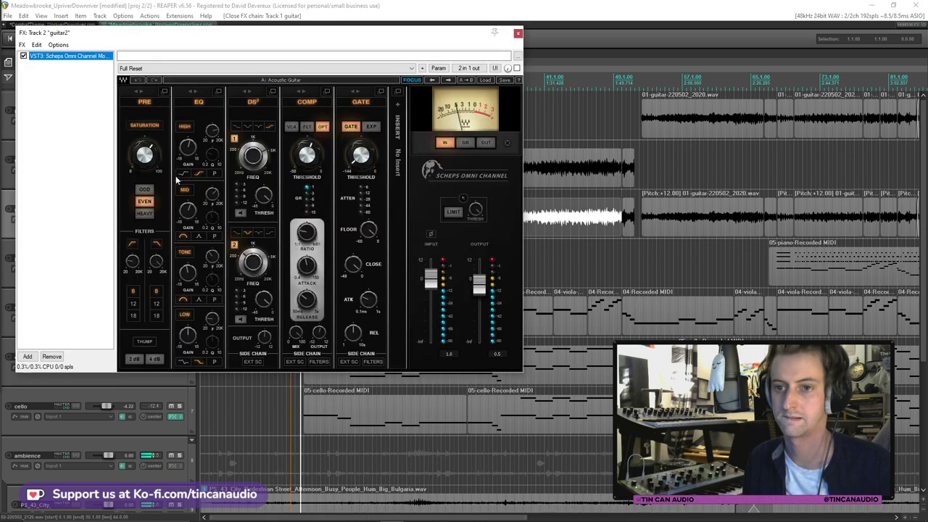
click(27, 356)
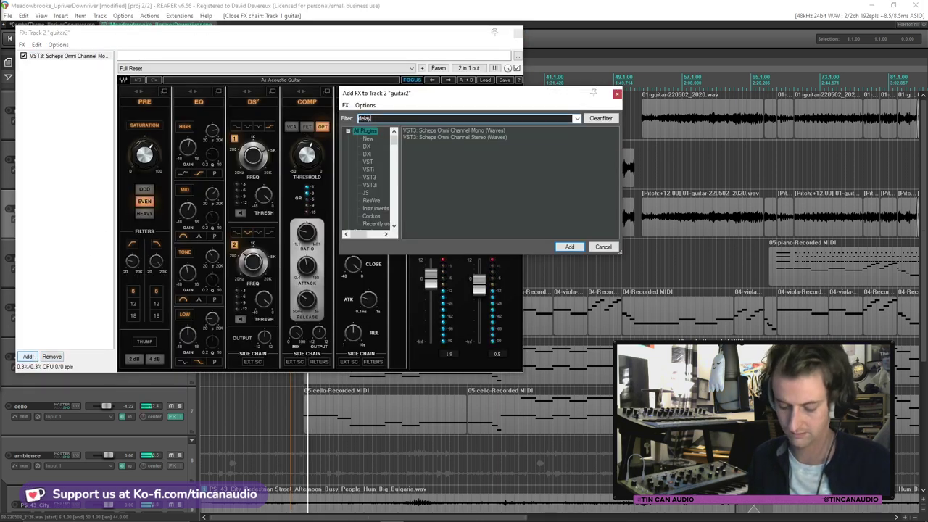
double_click(529, 137)
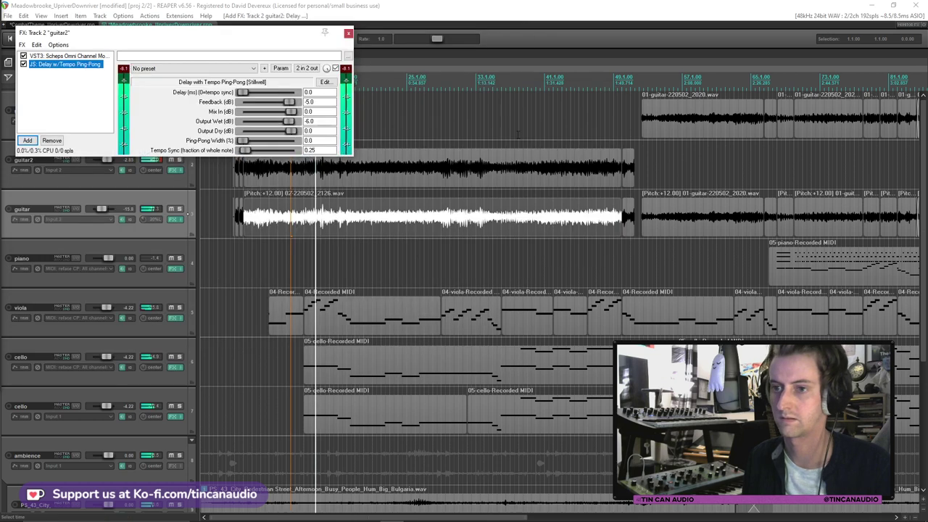
Adjust the compressor threshold in guitar2's Scheps Omni Channel, close the effects window and save the project
key(Up)
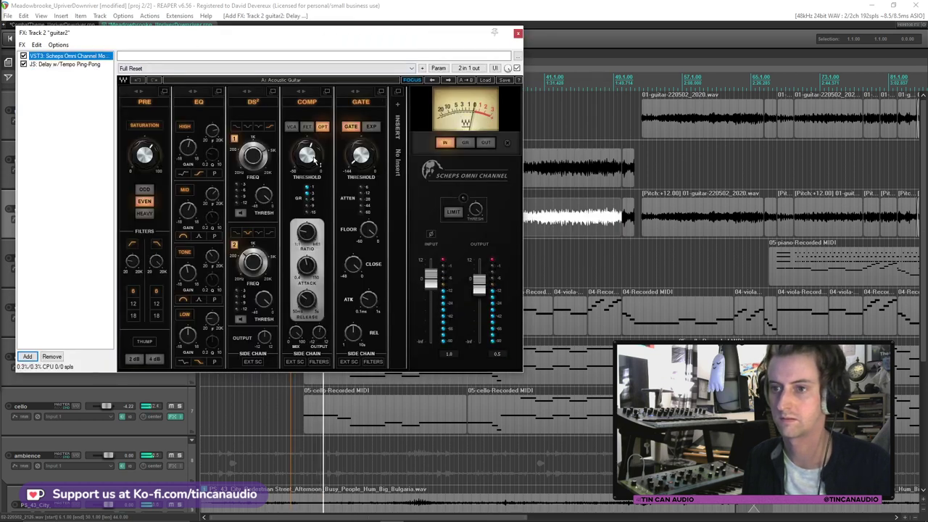
click(314, 163)
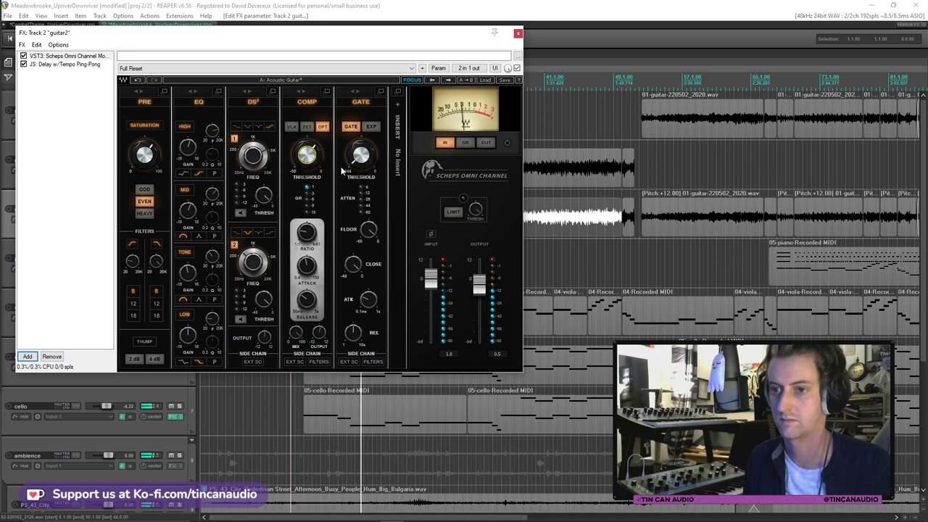
click(518, 33)
click(354, 165)
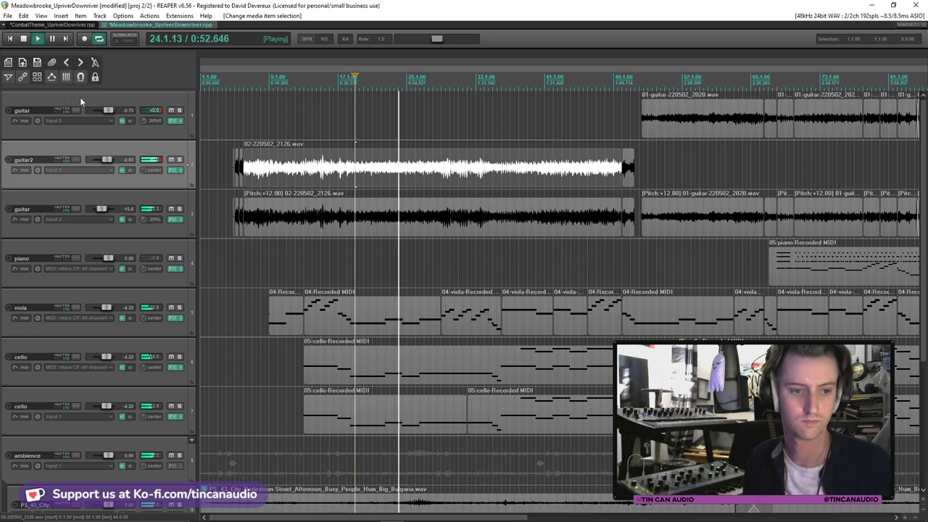
click(391, 169)
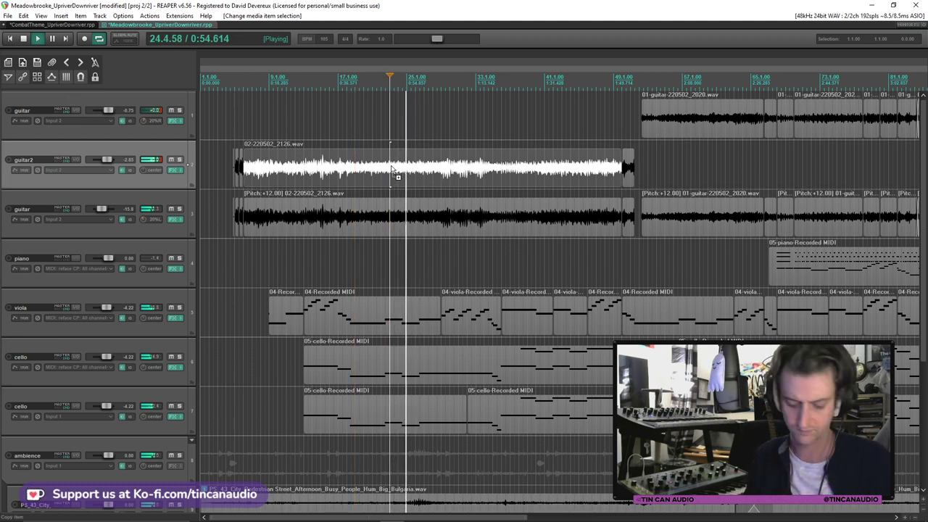
key(ctrl+s)
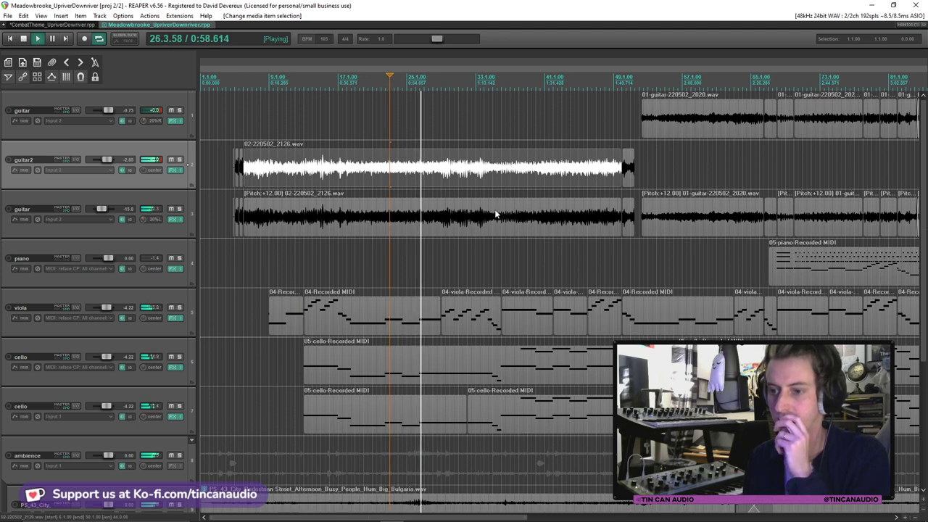
Insert a new track below the piano track and name it strings
scroll(923, 165, down, 2)
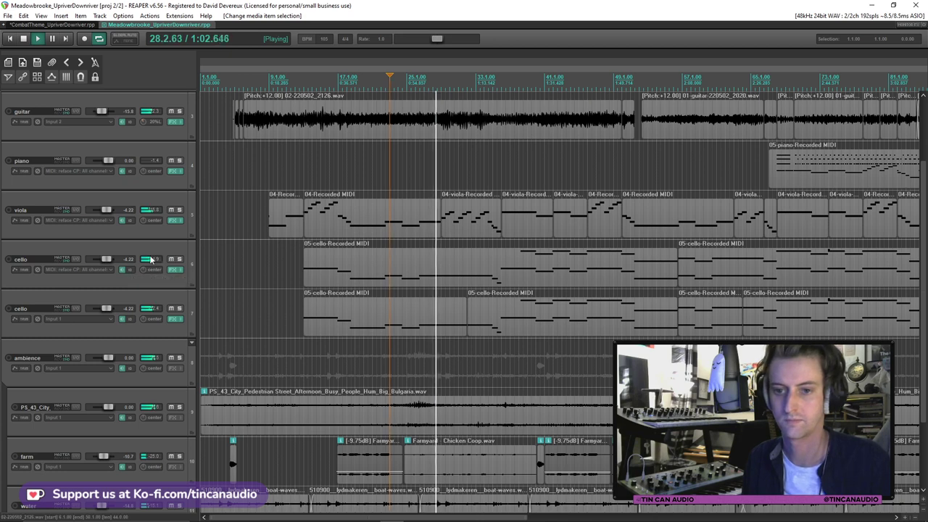
click(110, 183)
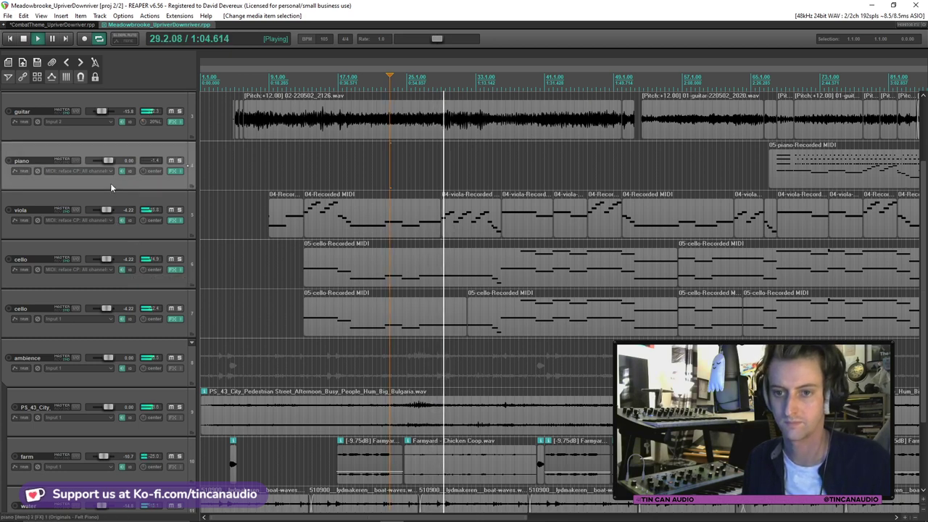
key(ctrl+t)
double_click(44, 213)
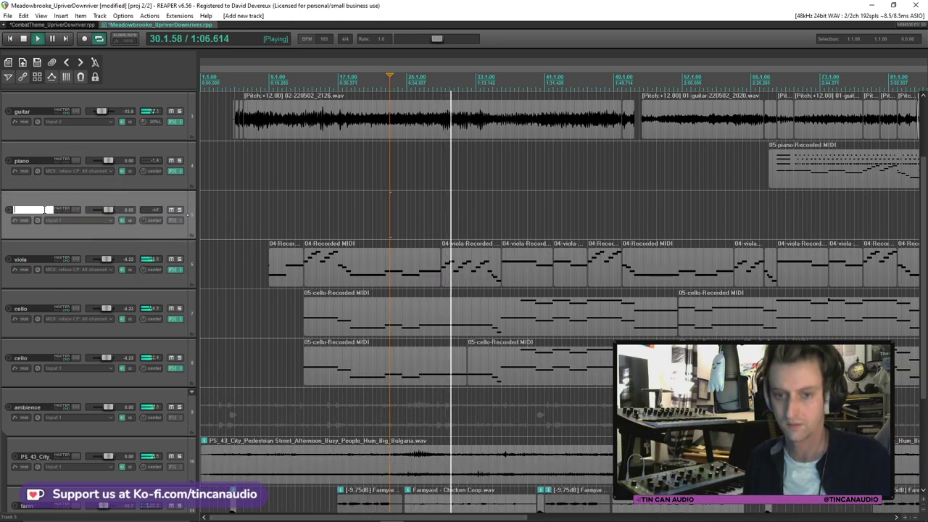
text(strings)
key(Return)
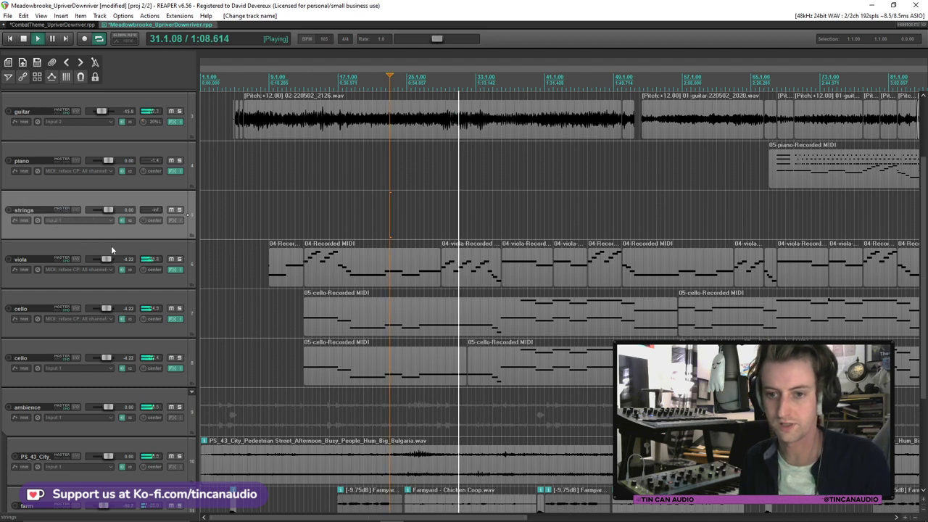
Nest the viola track and both cello tracks inside the strings track as a folder
drag(111, 245, 120, 227)
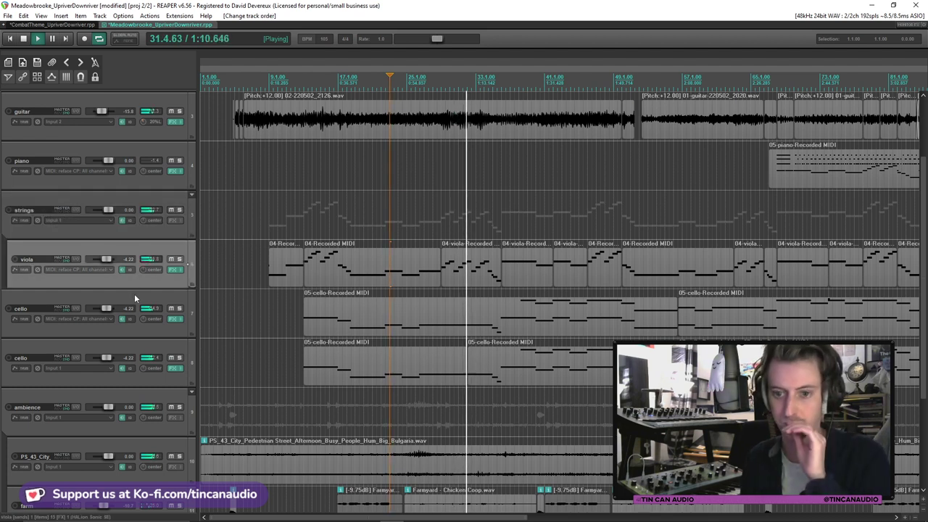
drag(135, 291, 136, 283)
drag(145, 348, 151, 334)
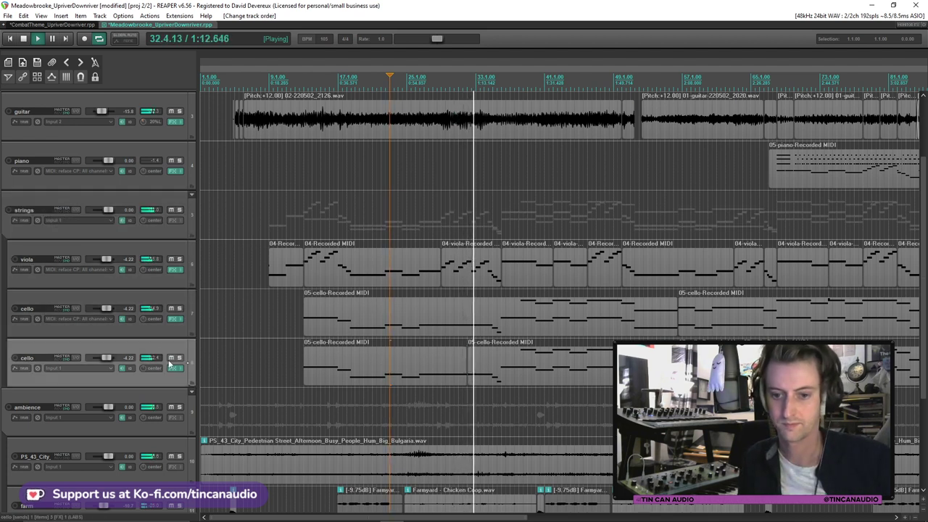
Reset the volume of the viola track and both cello tracks to 0.00 dB, leaving the strings track selected
click(106, 360)
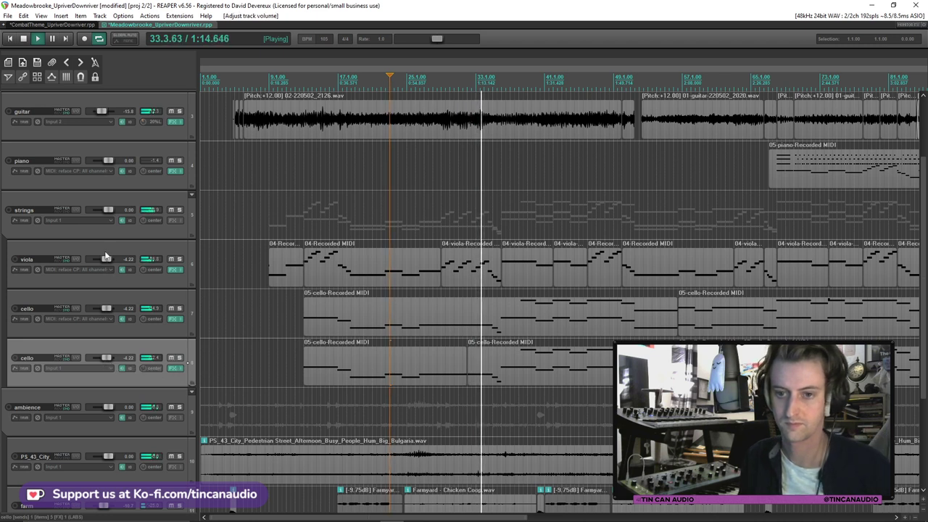
click(111, 245)
shift+click(105, 341)
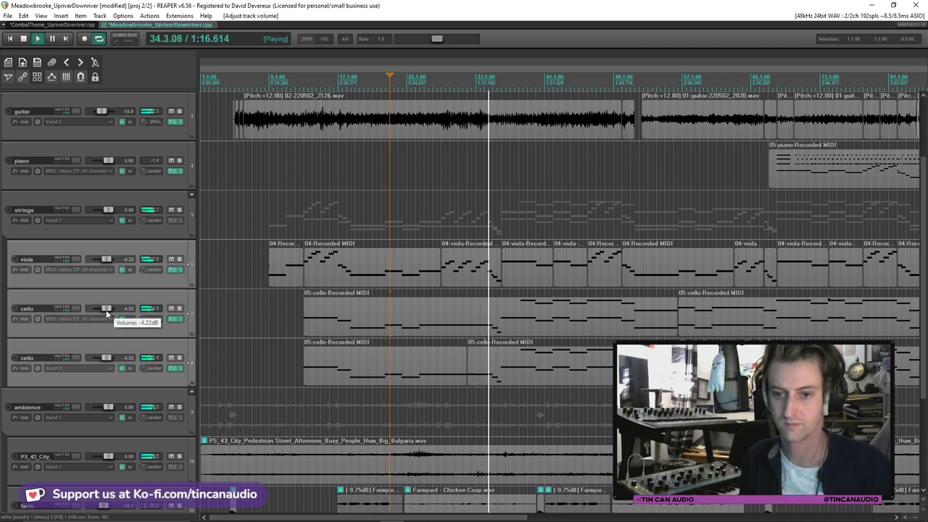
double_click(105, 309)
click(166, 230)
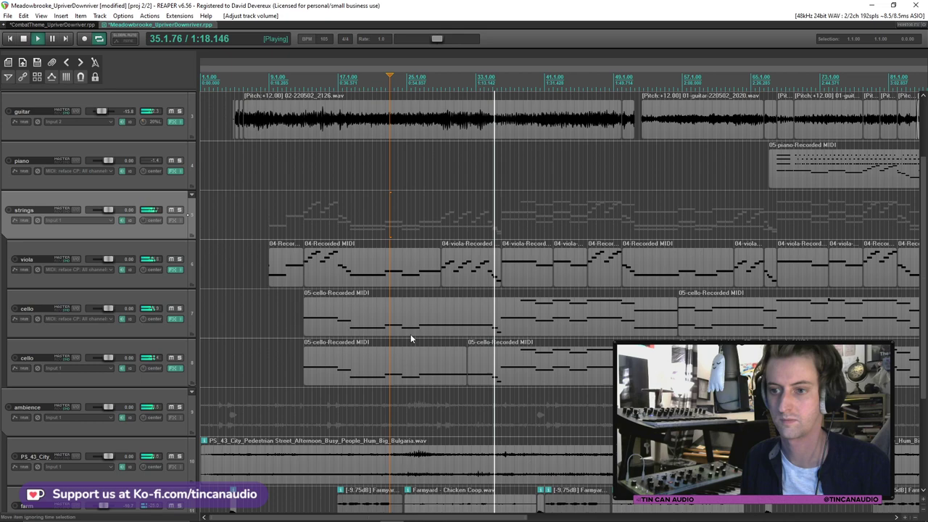
Select the long 02-220502_2126.wav clip on the guitar2 track and save the project
click(478, 272)
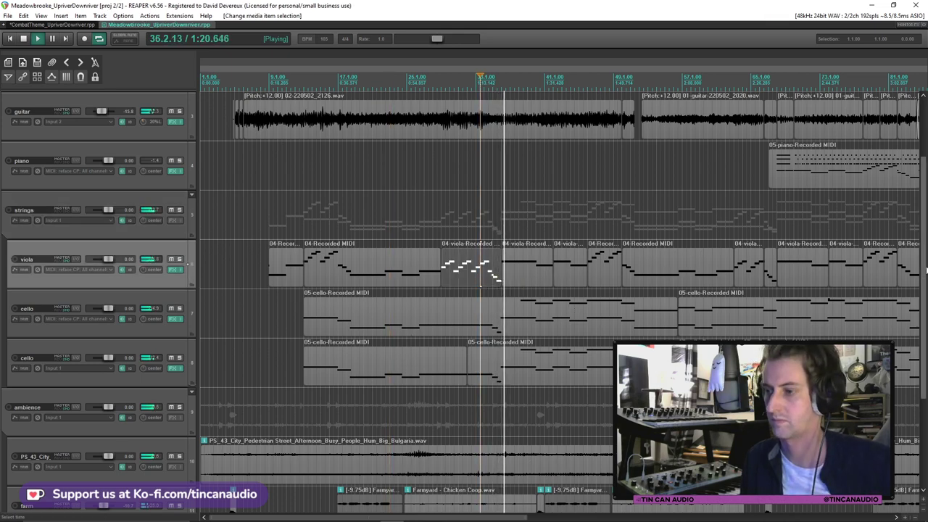
scroll(569, 308, down, 4)
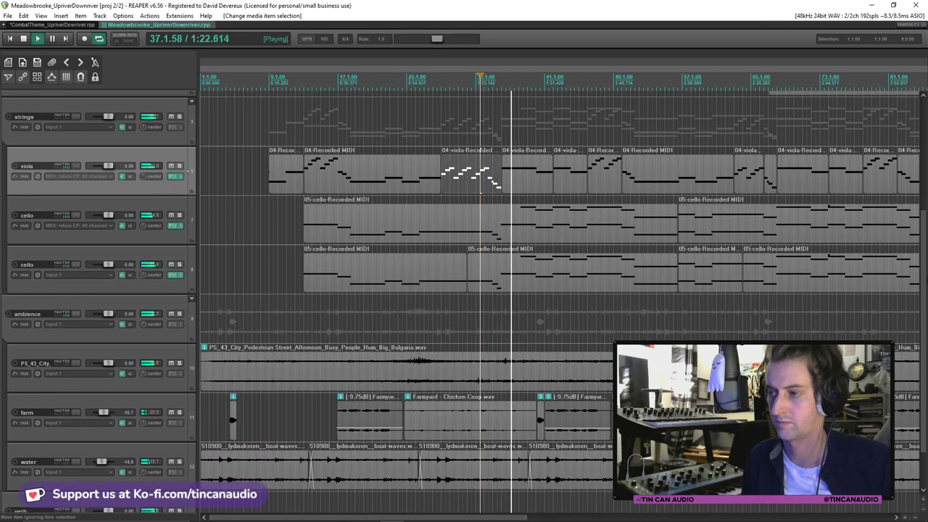
scroll(855, 319, up, 8)
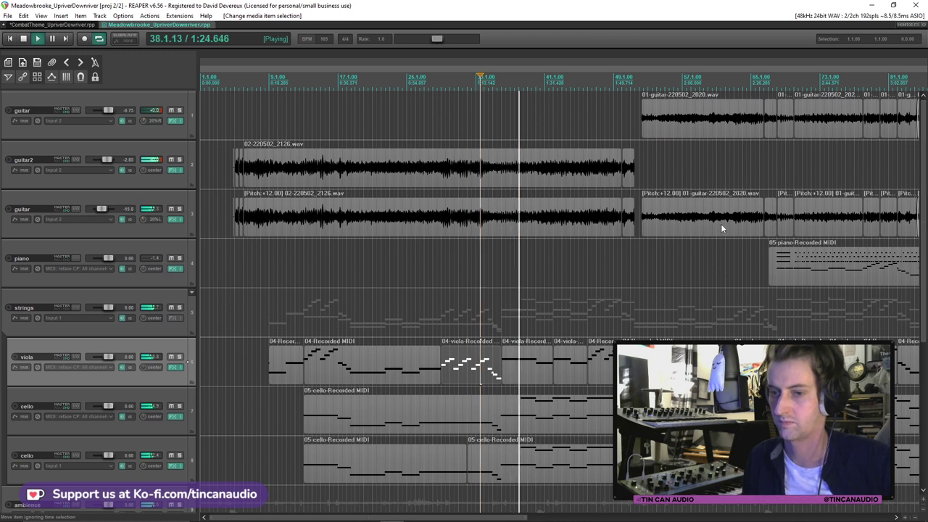
click(527, 173)
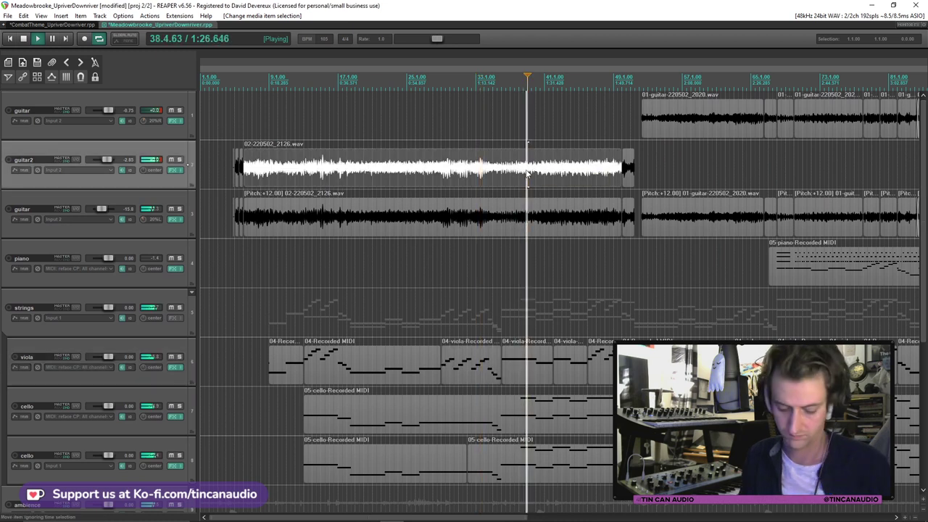
key(ctrl+s)
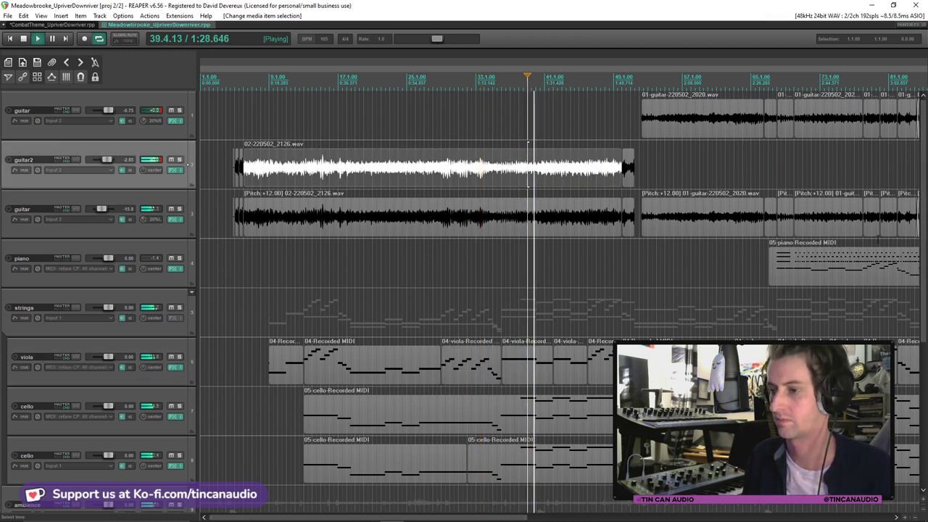
Set all three guitar tracks to the magenta custom colour
scroll(875, 239, down, 2)
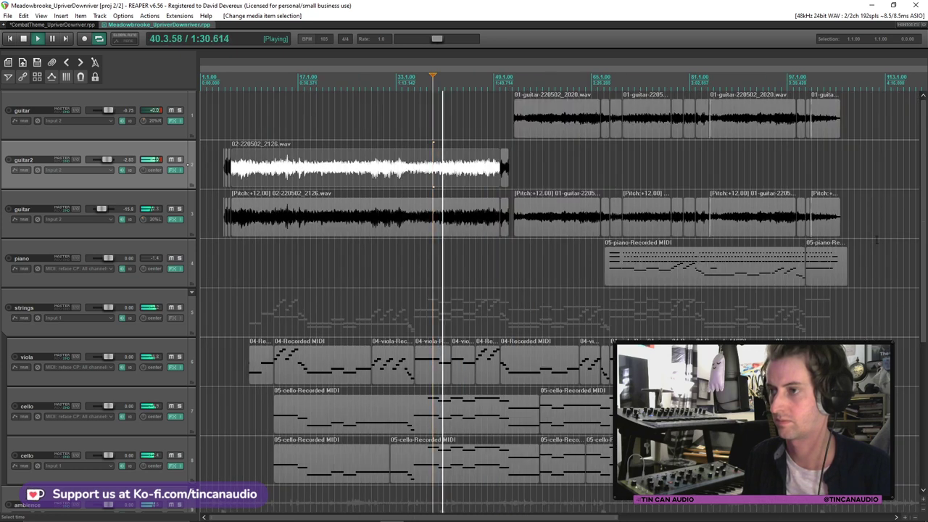
drag(923, 228, 907, 186)
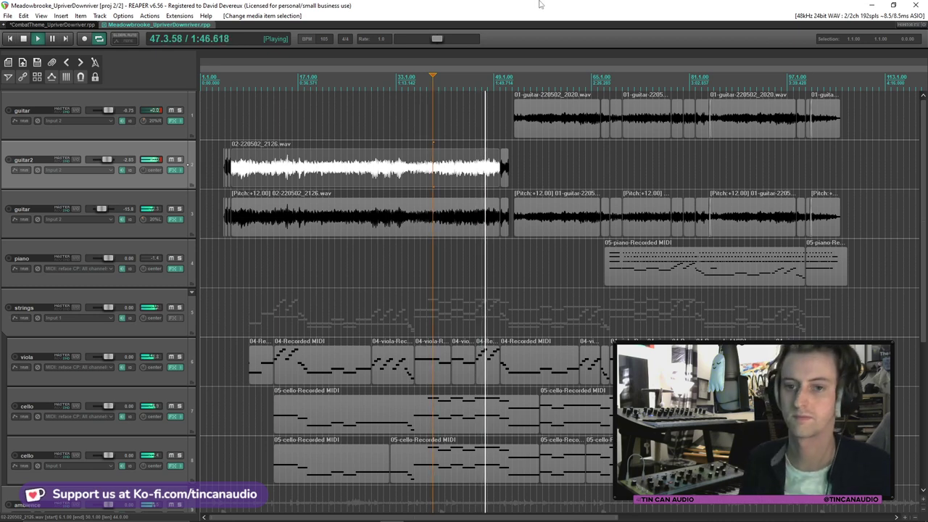
click(117, 131)
right_click(153, 222)
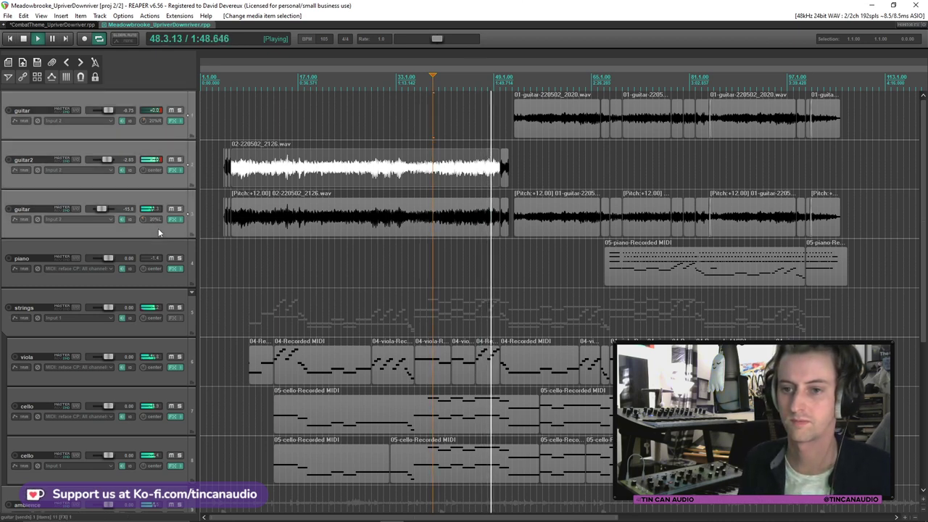
mouse_move(271, 415)
click(384, 410)
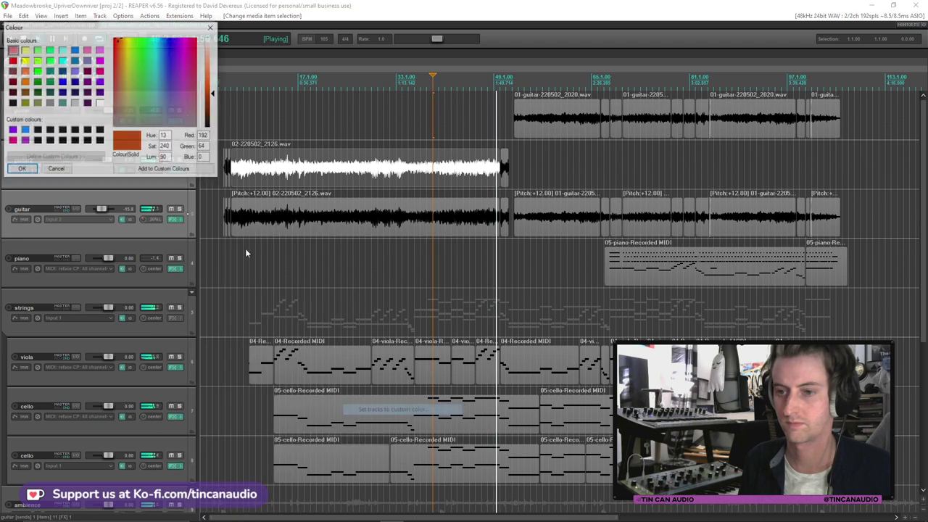
click(12, 140)
click(21, 169)
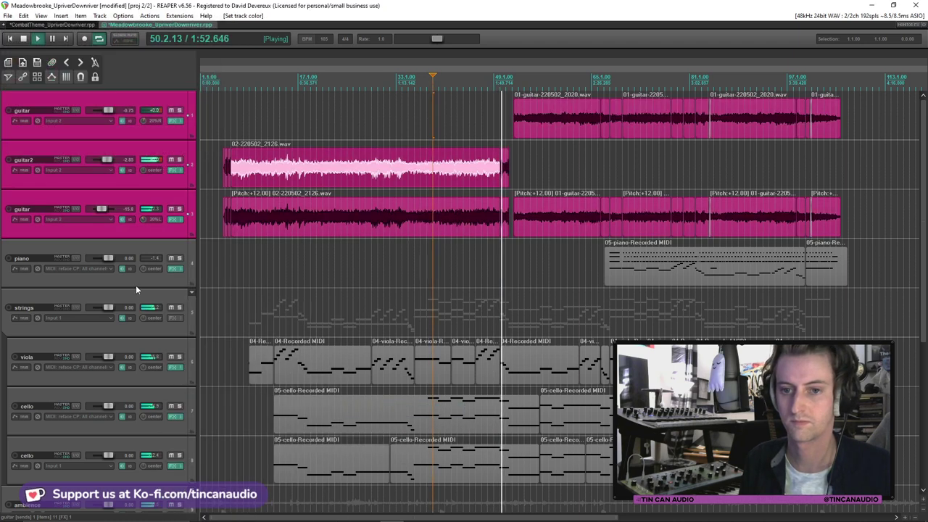
Apply the same magenta custom colour to the piano track
click(147, 274)
right_click(149, 275)
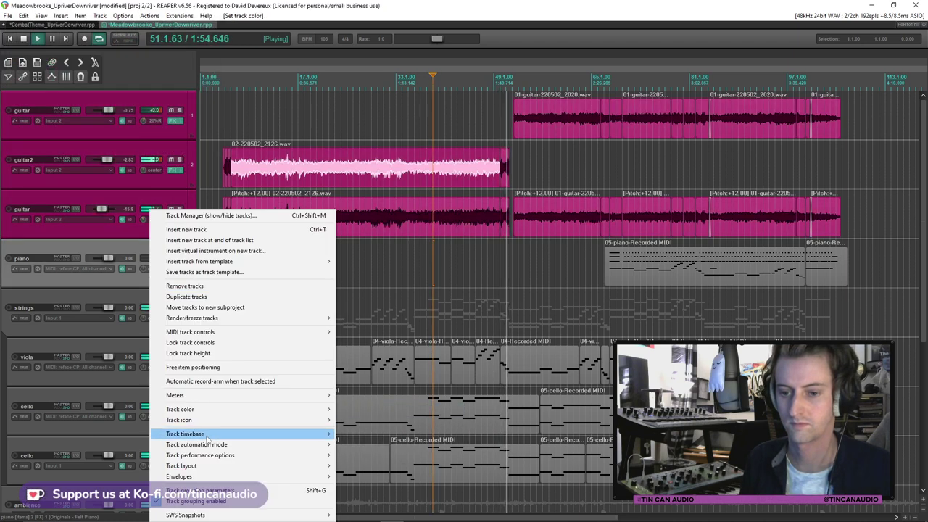
mouse_move(290, 410)
click(368, 410)
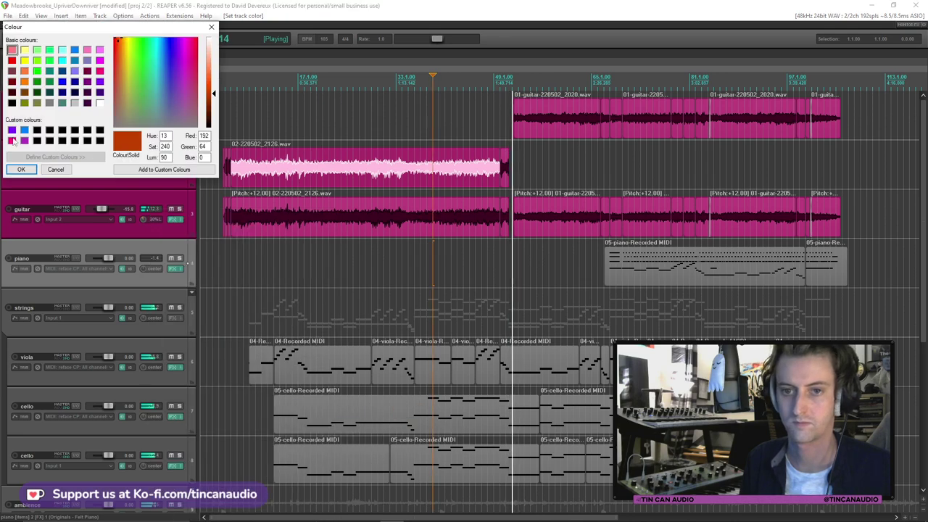
click(13, 140)
click(33, 171)
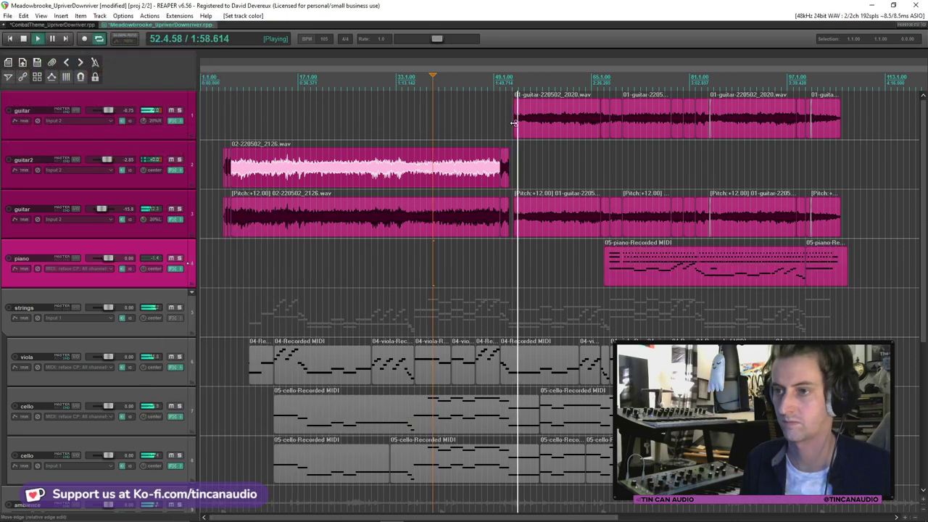
Set the strings, viola and both cello tracks to the purple custom colour
click(518, 116)
scroll(550, 210, up, 3)
scroll(550, 211, down, 5)
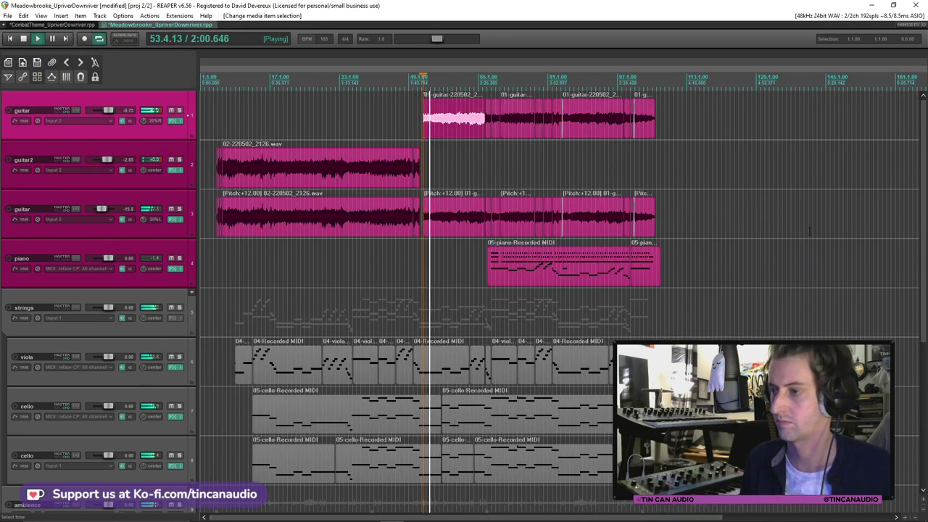
scroll(925, 271, down, 4)
scroll(870, 219, up, 3)
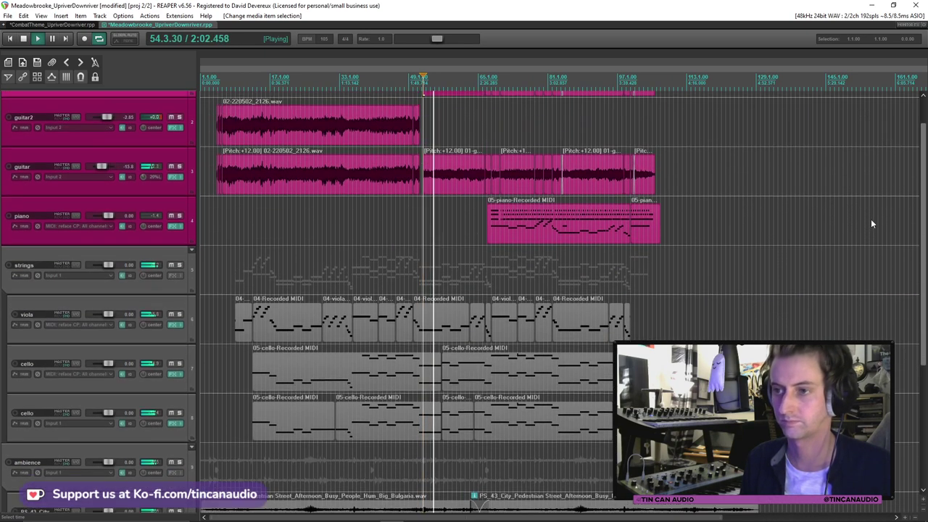
click(130, 249)
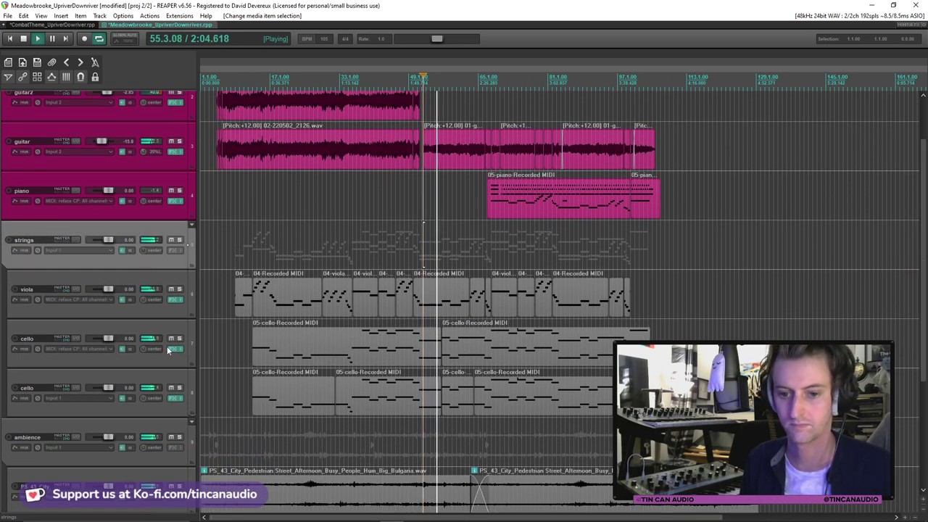
shift+click(169, 410)
right_click(170, 410)
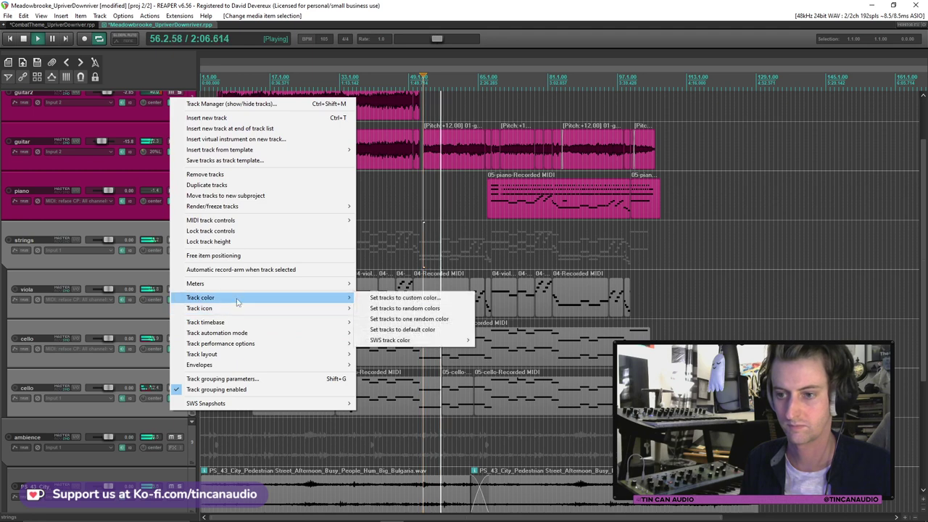
click(391, 297)
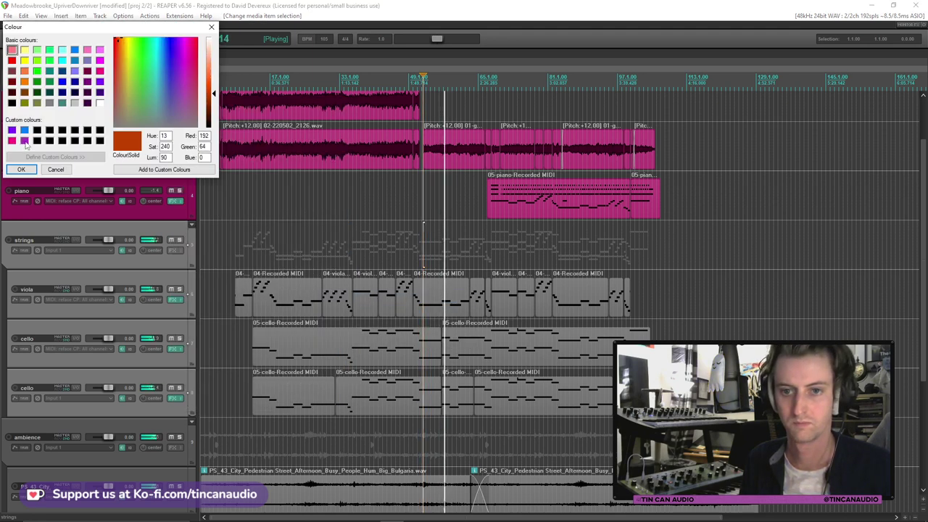
click(12, 130)
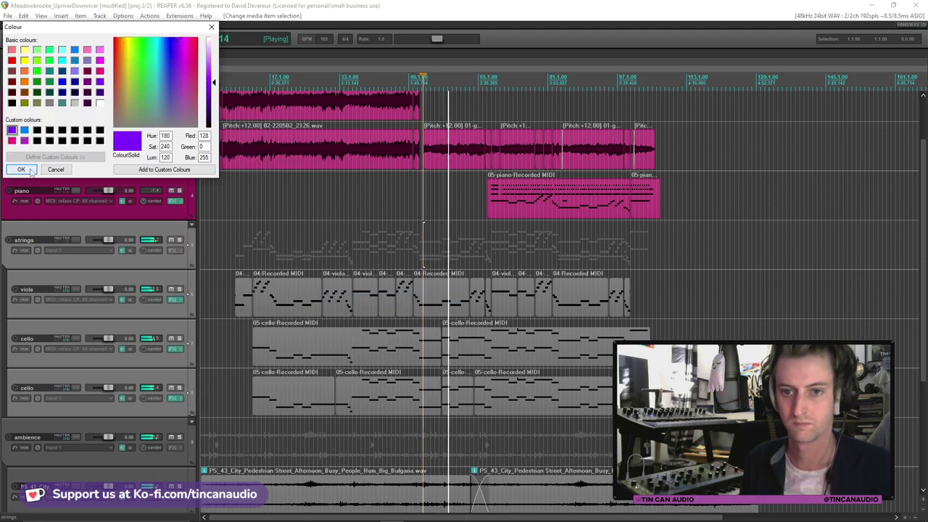
click(21, 170)
Set the ambience, PS_43_City, farm, water and verb tracks to the blue custom colour
scroll(926, 308, down, 5)
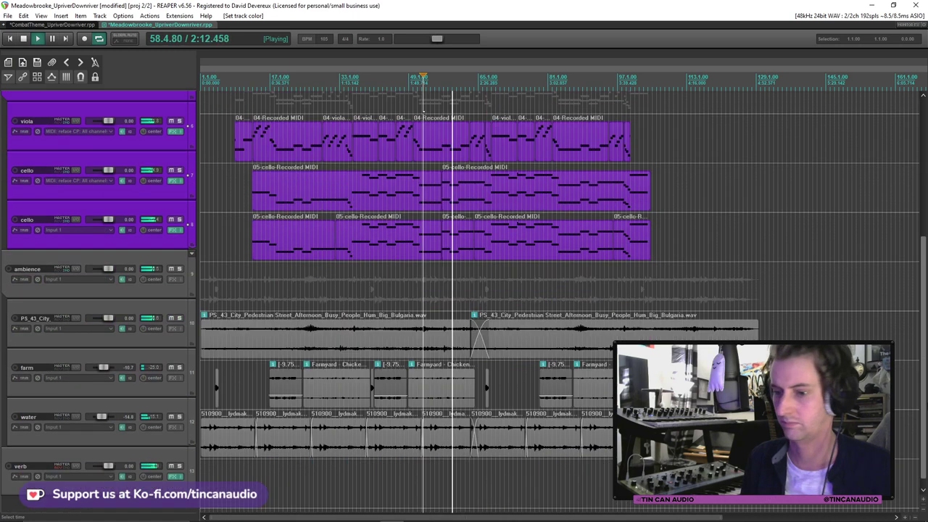
click(131, 274)
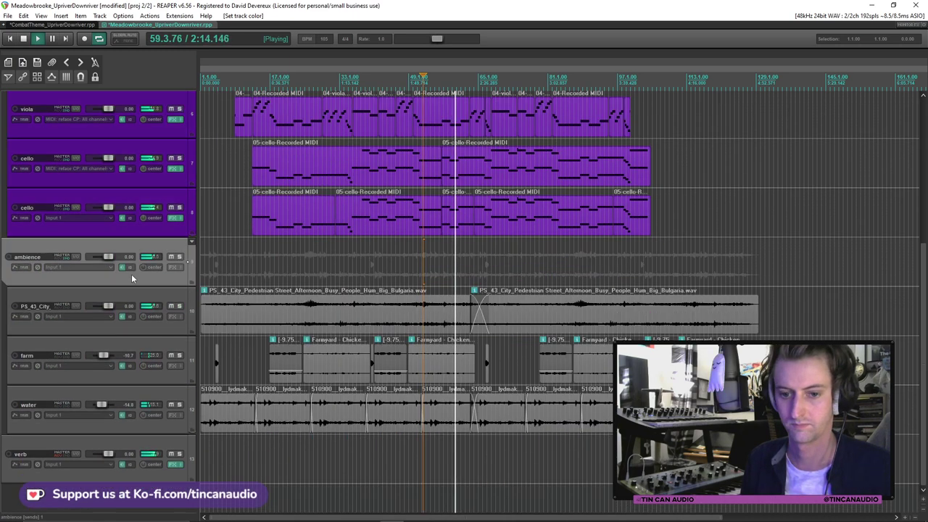
shift+click(161, 440)
right_click(161, 440)
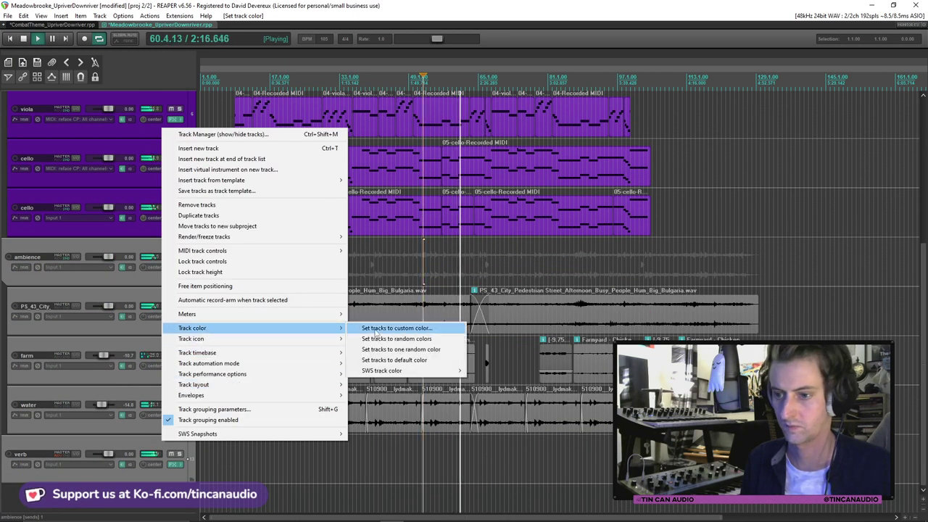
click(384, 329)
click(24, 140)
click(22, 169)
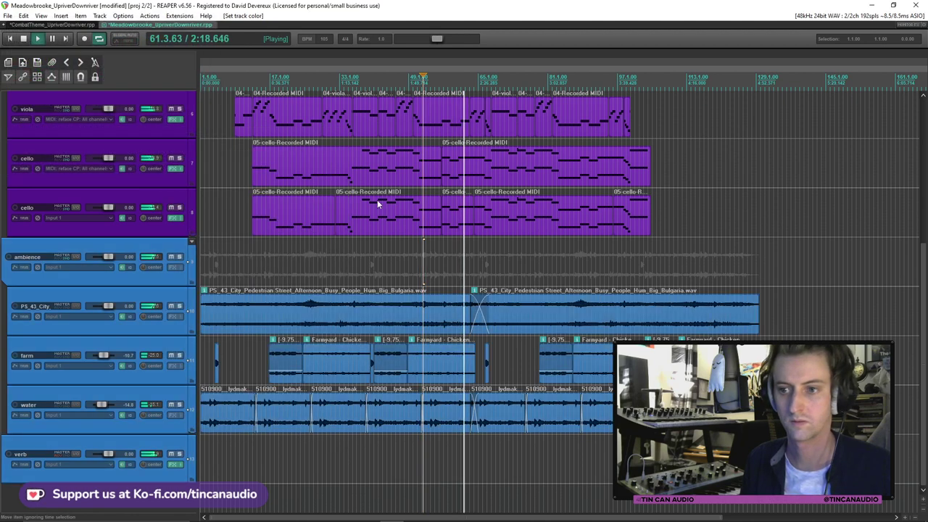
Select the second 05-cello-Recorded MIDI clip on the lower cello track and save the project
click(376, 199)
key(ctrl+s)
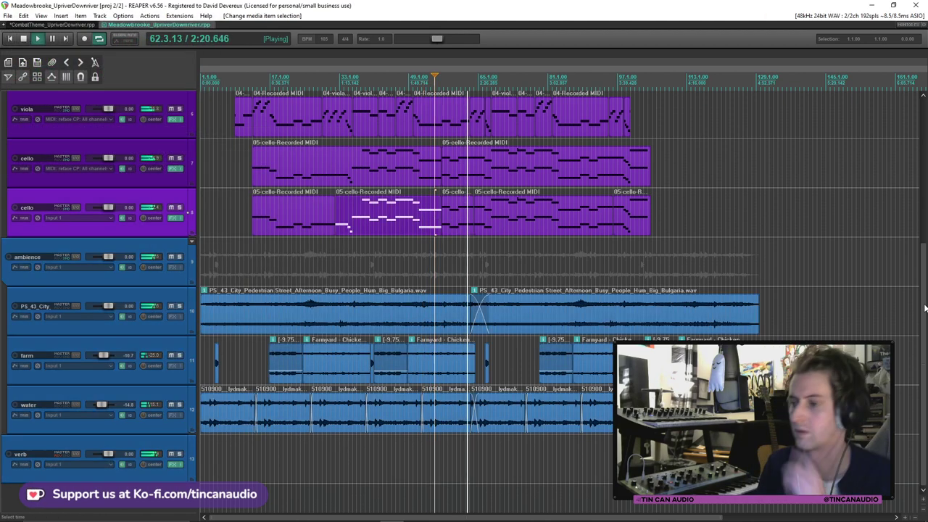
scroll(888, 191, up, 5)
scroll(888, 186, up, 1)
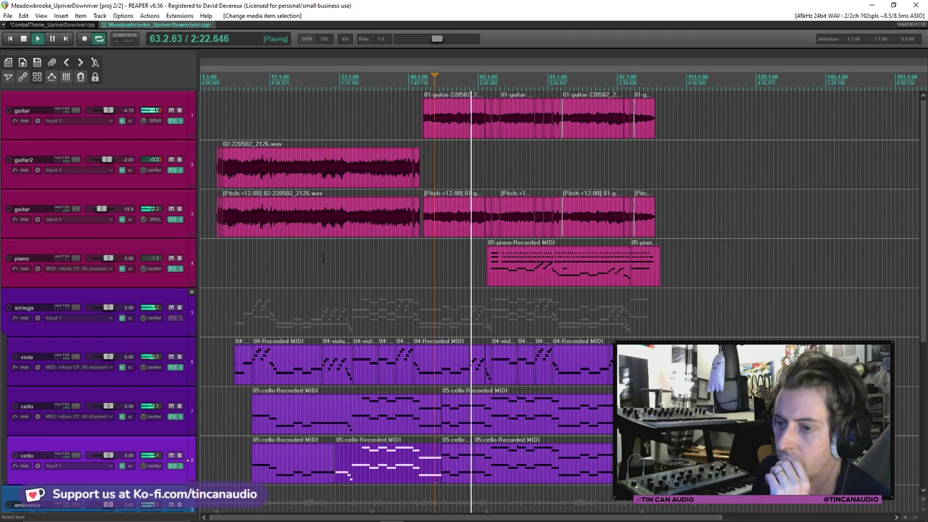
Trim the start of the first piano clip to bar 68 and save the project
click(464, 217)
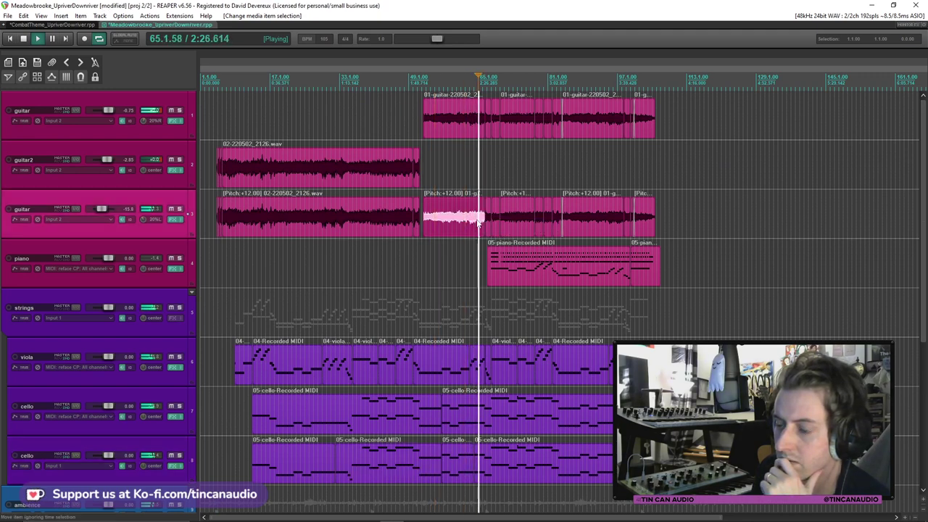
drag(487, 246, 491, 245)
click(493, 223)
key(ctrl+s)
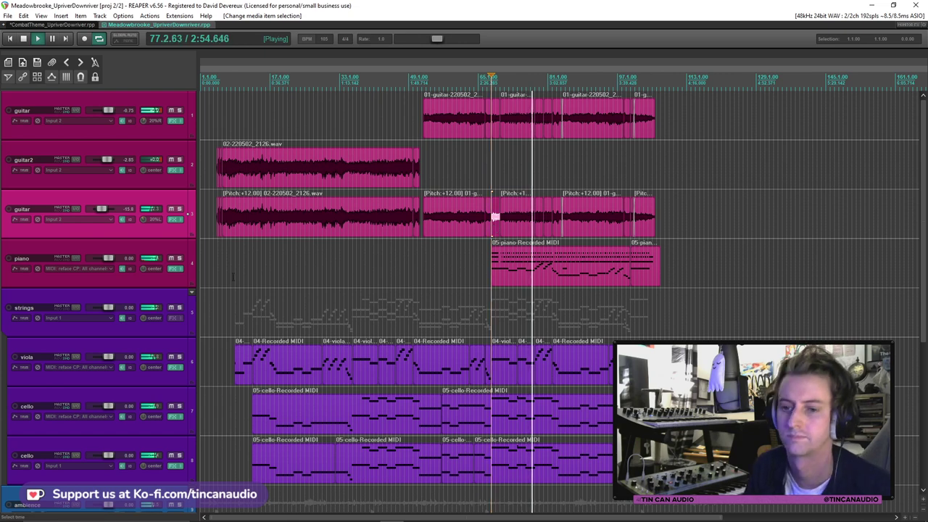
Compare the mix with and without the string parts by temporarily muting the viola and both cello tracks
click(172, 308)
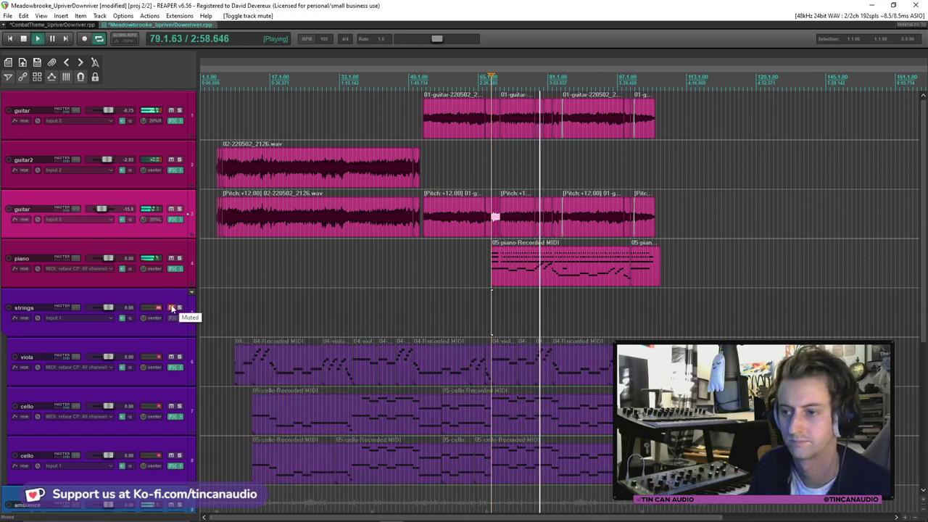
click(172, 308)
drag(171, 357, 172, 455)
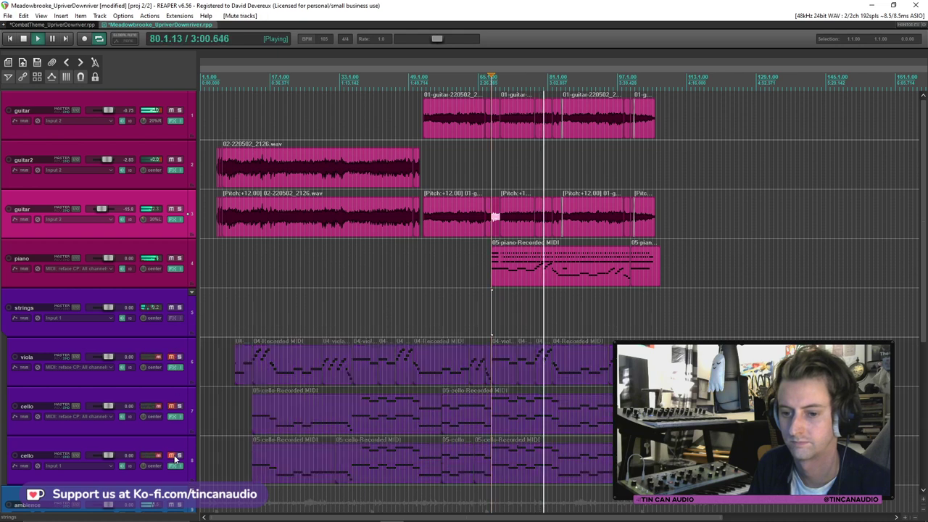
scroll(924, 325, down, 3)
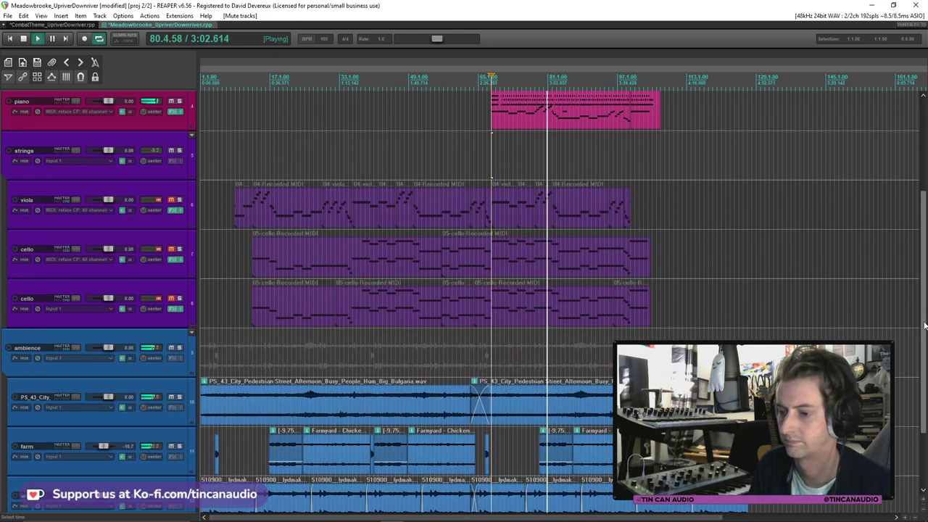
scroll(923, 325, up, 3)
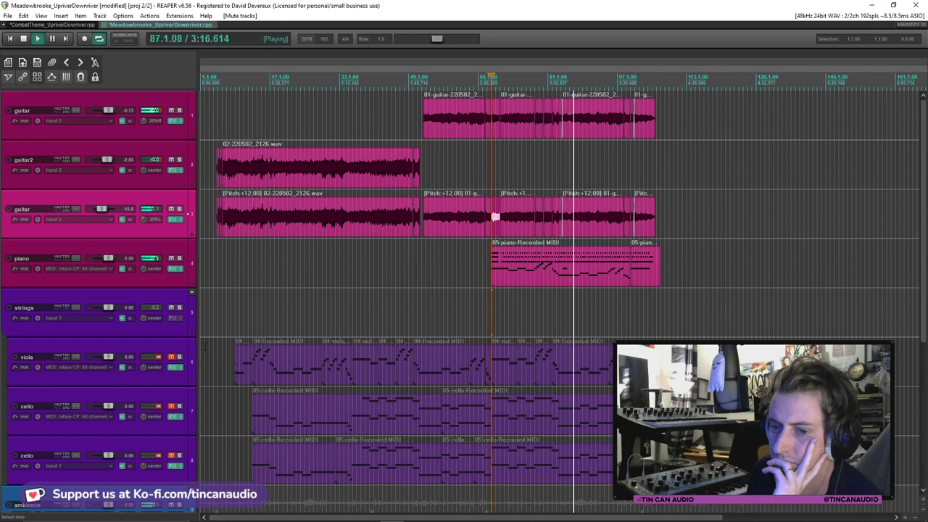
drag(171, 356, 171, 472)
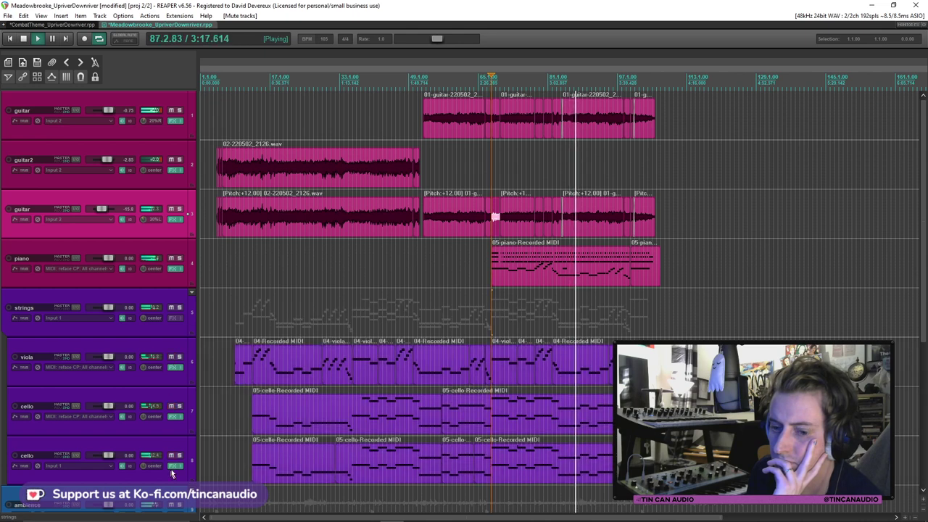
Stop playback and restart it from the beginning of the first piano clip
click(543, 367)
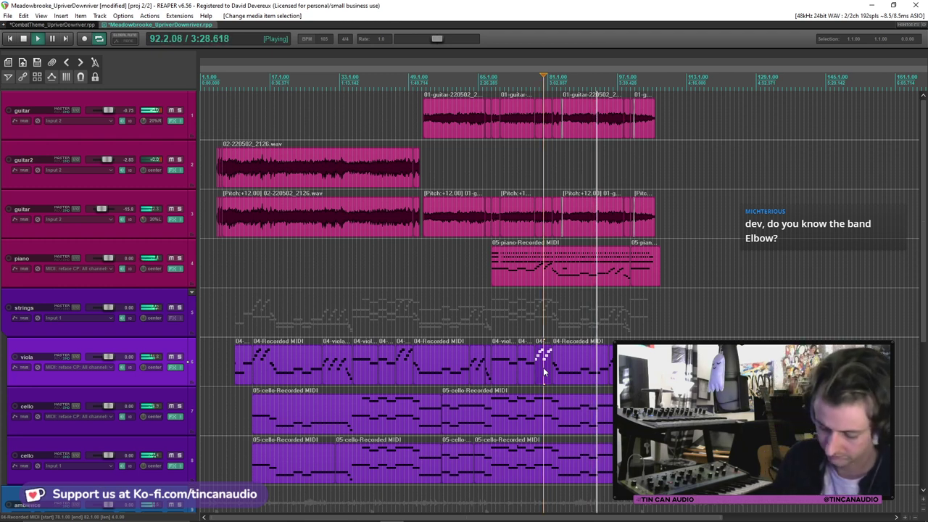
key(space)
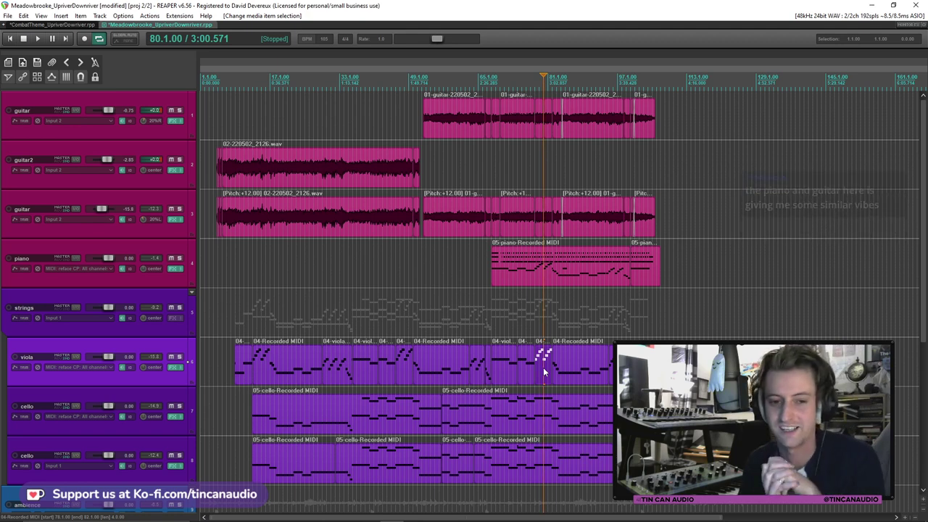
click(492, 261)
key(space)
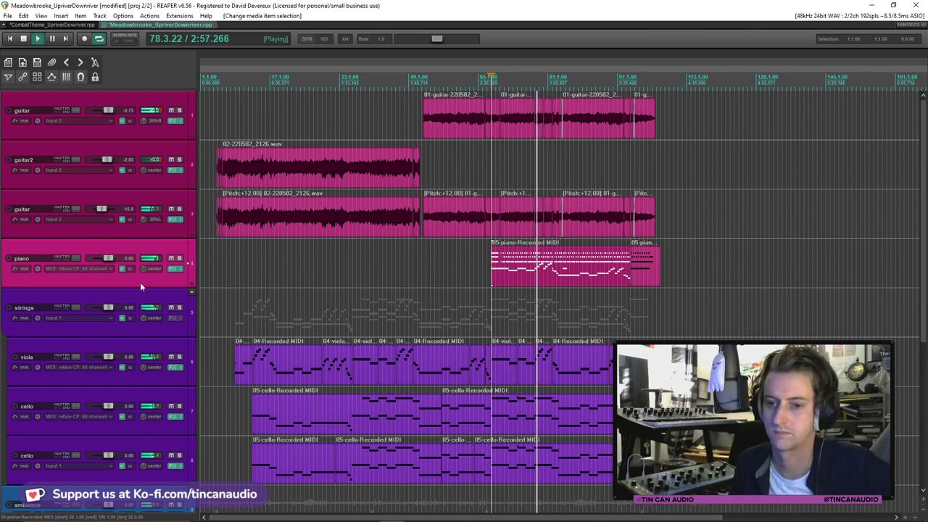
Add the JS: Delay w/Tempo Ping-Pong effect after Felt Piano on the piano track and save the project
click(173, 269)
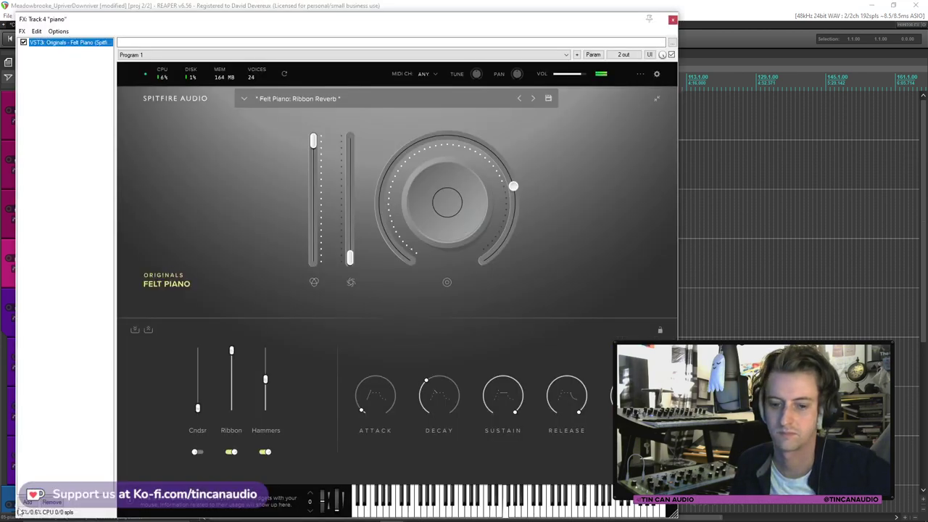
click(27, 501)
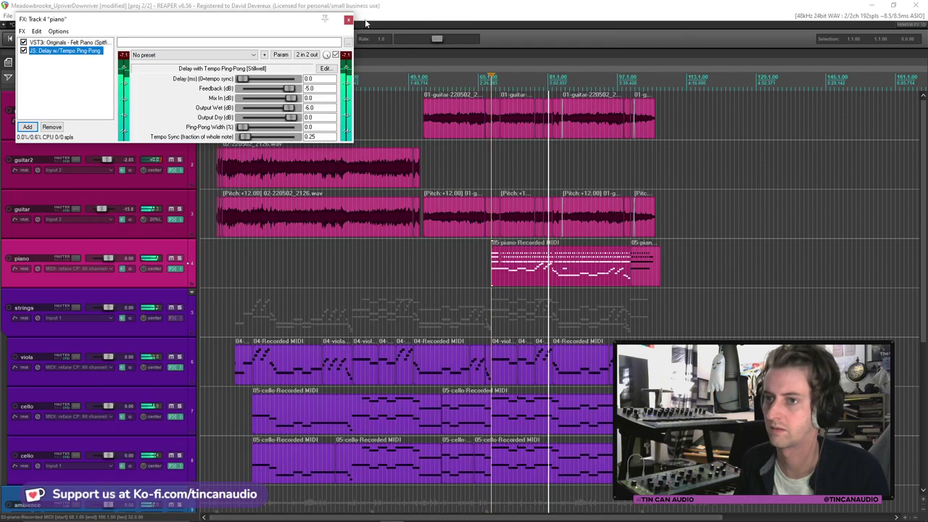
key(Escape)
click(548, 221)
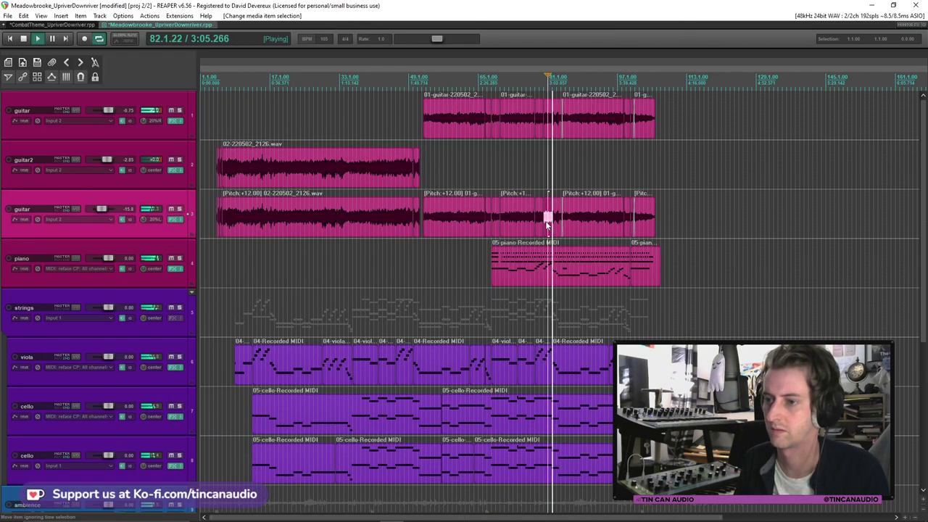
key(ctrl+s)
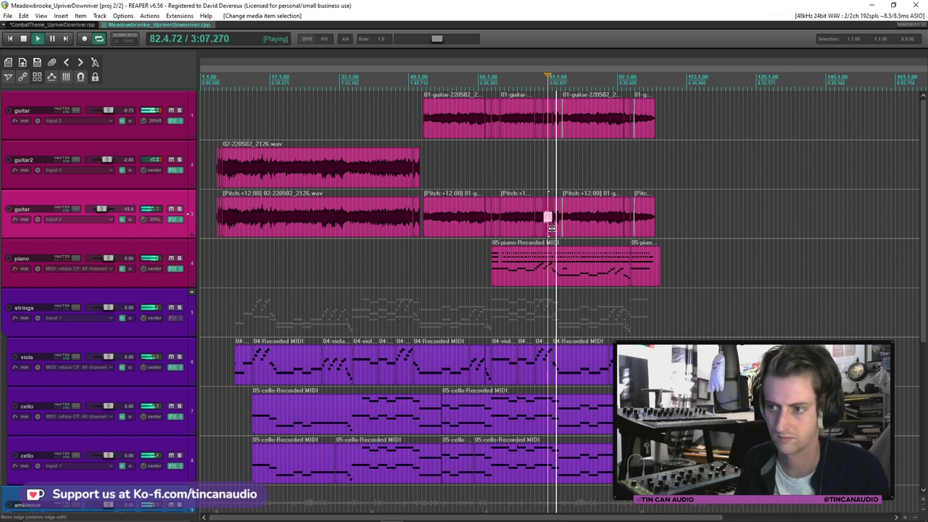
Trim the start of the first viola clip to bar 9 and save the project
drag(551, 228, 561, 228)
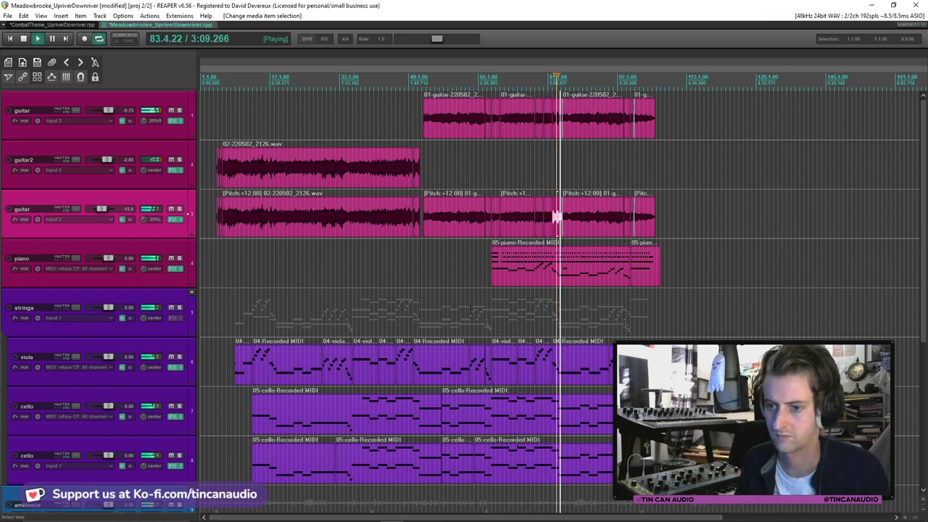
drag(244, 364, 509, 365)
scroll(247, 366, up, 5)
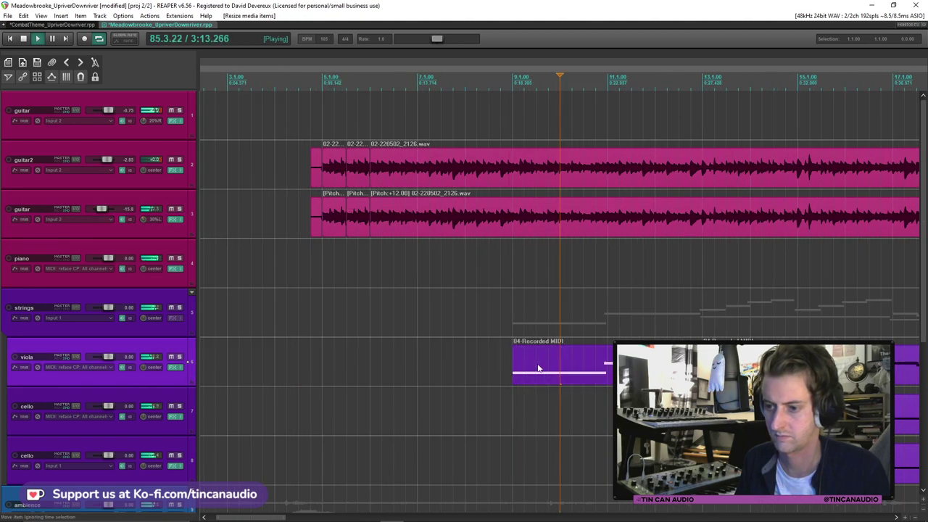
scroll(538, 363, down, 10)
scroll(469, 363, up, 5)
key(ctrl+s)
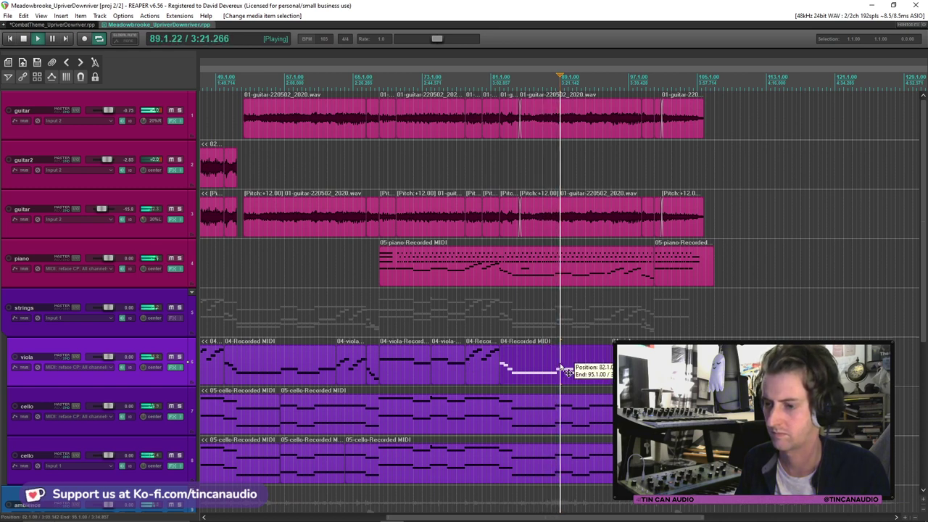
Compare the mix with and without the guitars by temporarily muting all three guitar tracks
scroll(560, 366, down, 4)
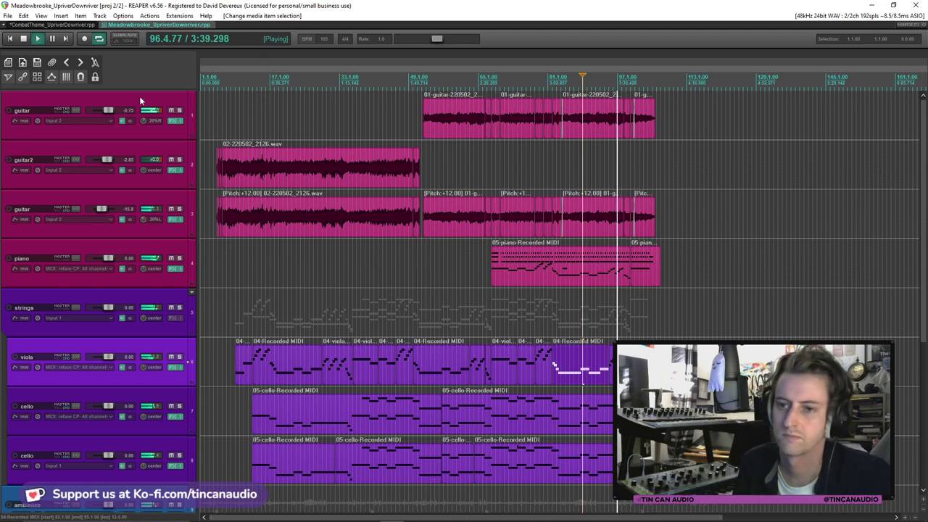
drag(173, 110, 176, 205)
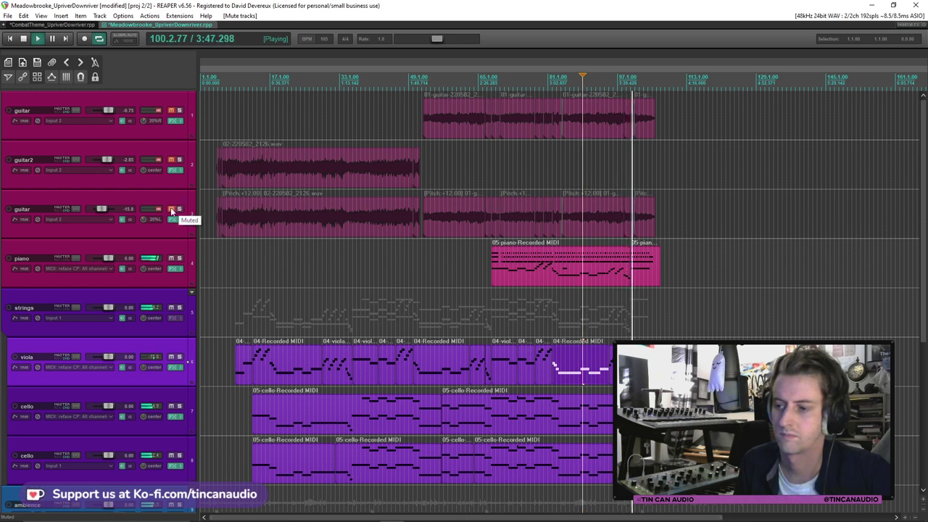
drag(171, 209, 173, 126)
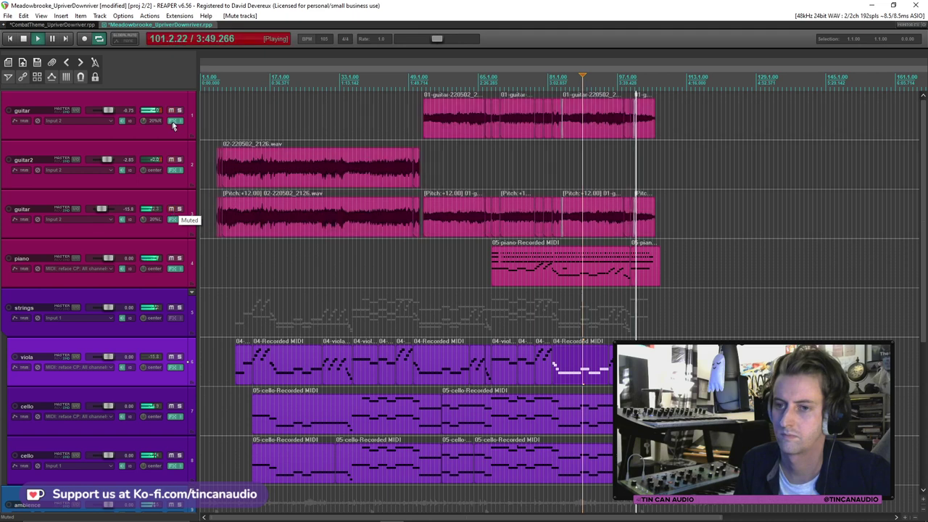
Select the long +12 pitched guitar clip around bar 95, save the project and stop playback
click(608, 227)
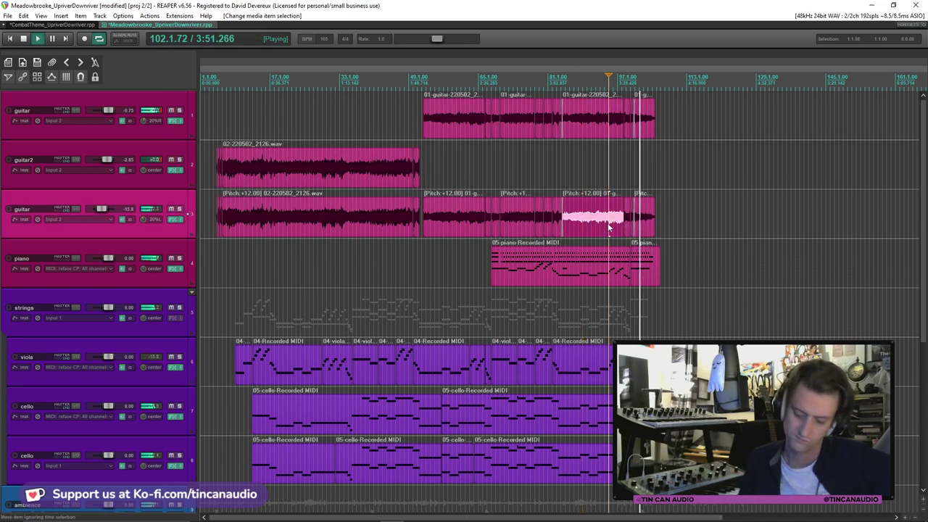
key(ctrl+s)
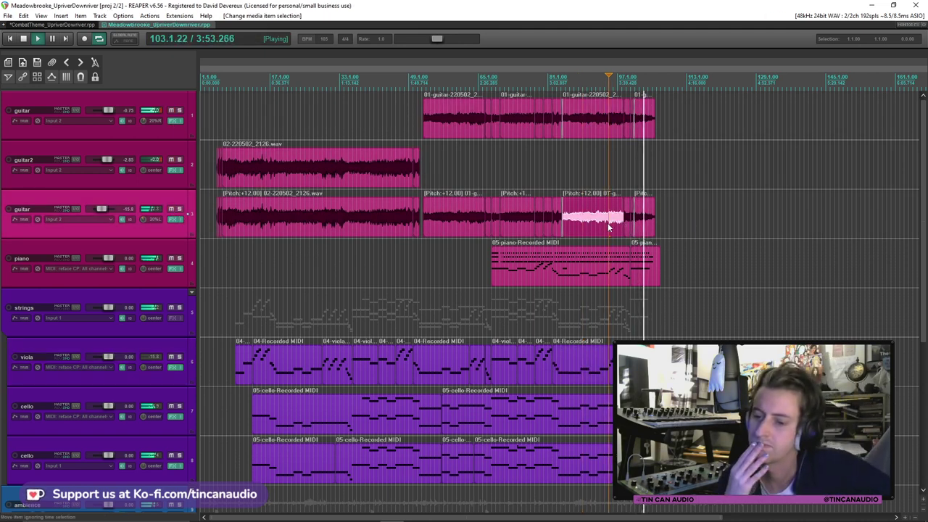
key(space)
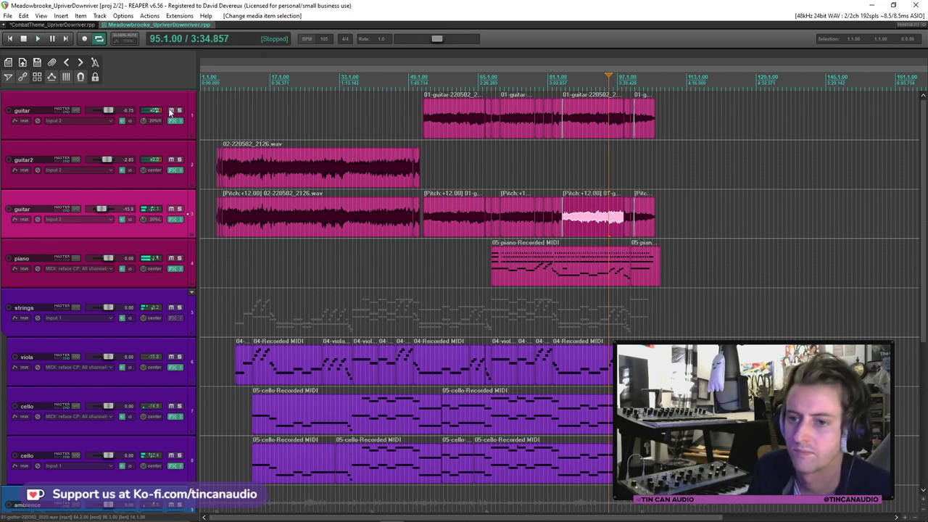
Play the strings from bar 8 with the three guitar tracks and piano muted, restoring the piano during playback
drag(171, 111, 171, 258)
click(205, 289)
key(space)
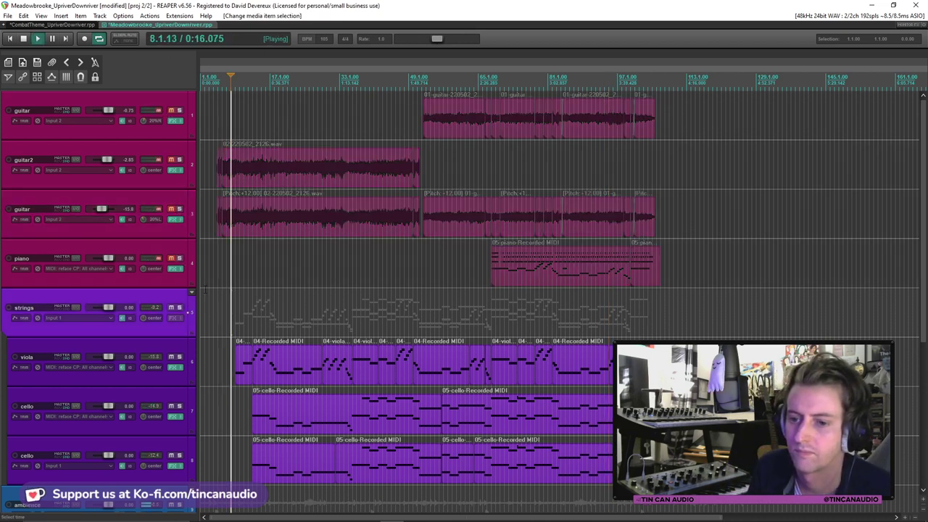
click(171, 258)
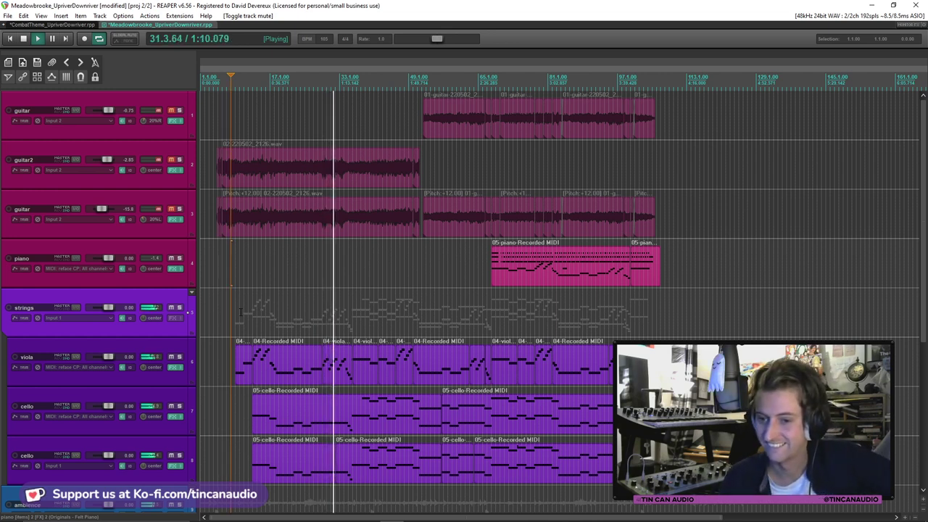
key(space)
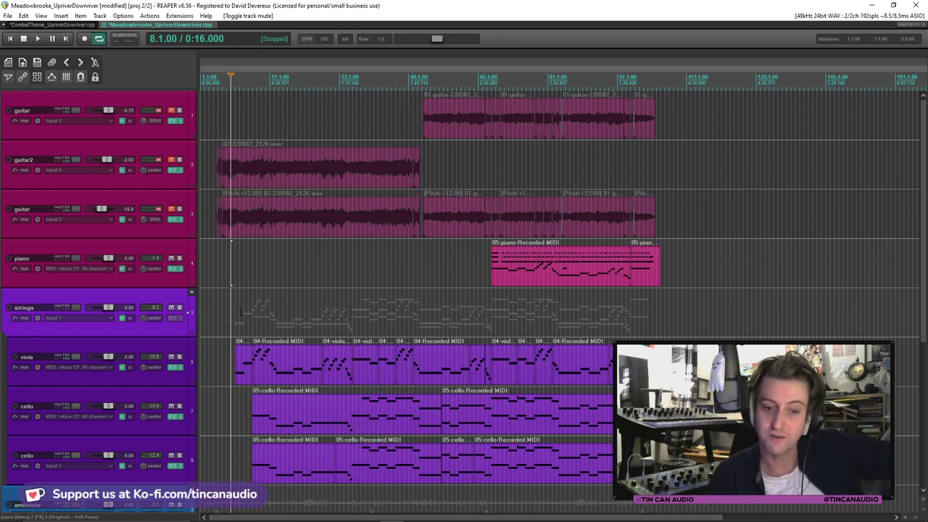
Replay the arrangement from bar 8 and unmute the three guitar tracks to compare the balance
key(space)
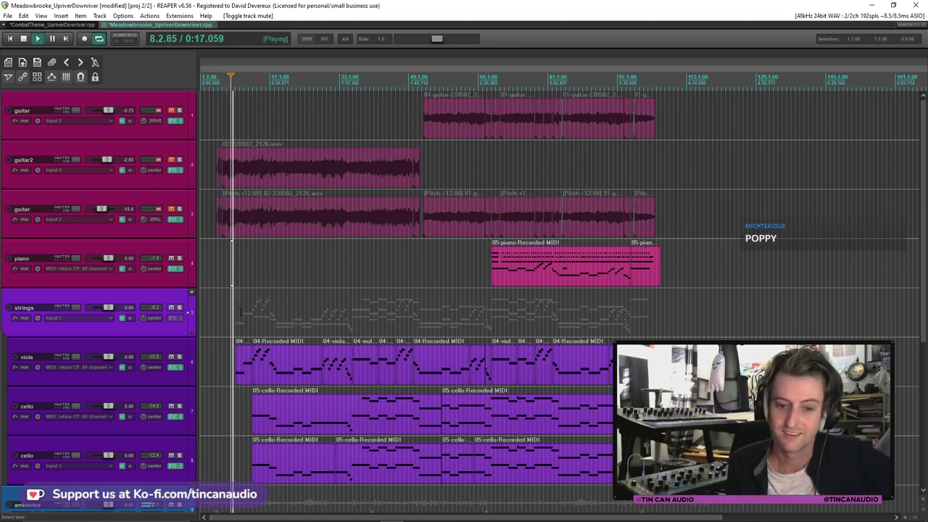
click(174, 211)
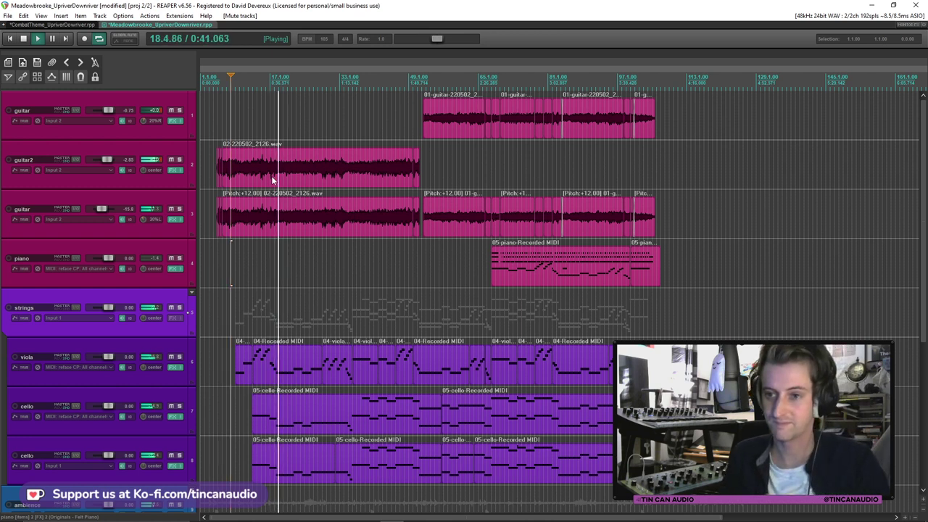
key(space)
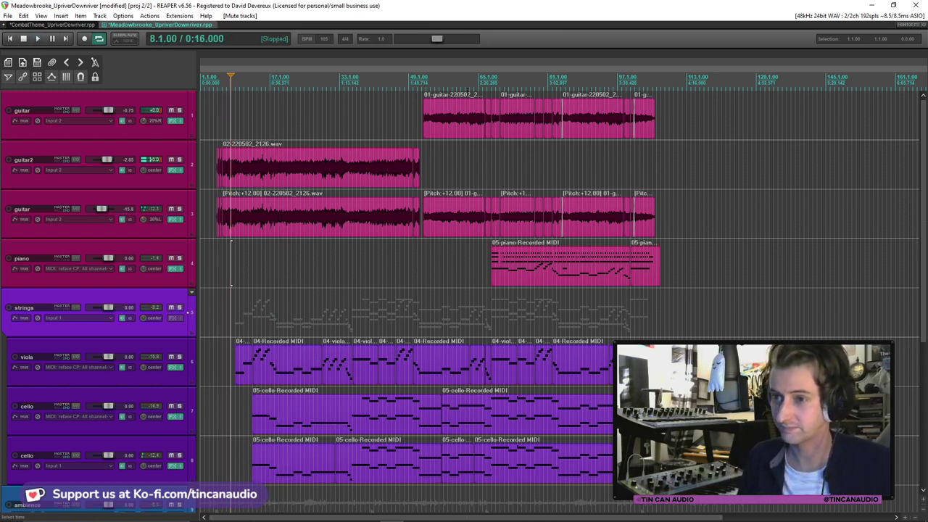
Select the first clip on the uppermost guitar track at bar 60 and save the project
click(456, 114)
key(ctrl+s)
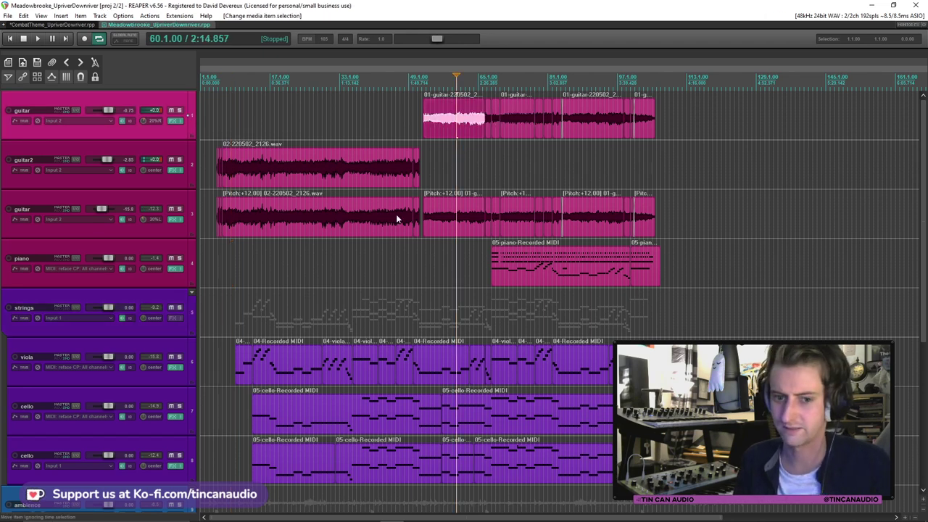
Select the long guitar2 clip with the edit cursor at bar 49 and save the project
click(408, 172)
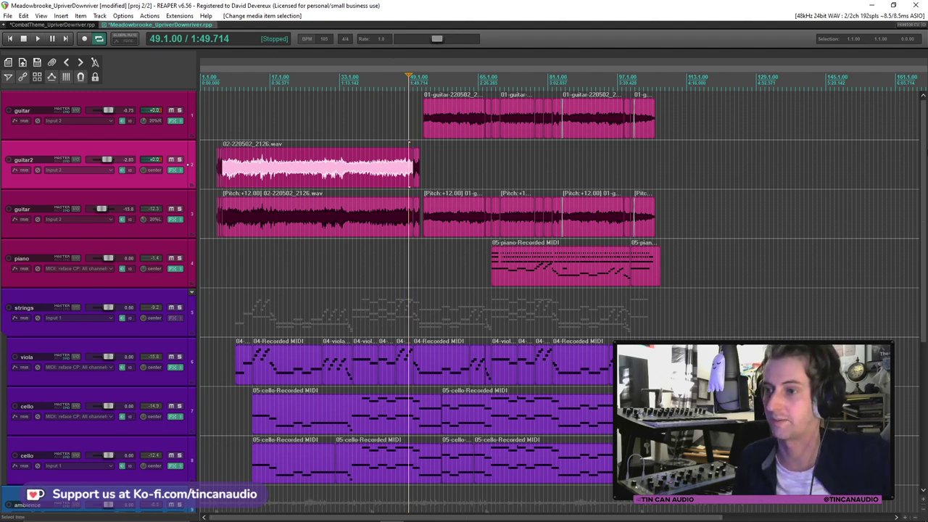
mouse_move(916, 176)
mouse_down()
mouse_move(916, 312)
mouse_move(914, 189)
mouse_up()
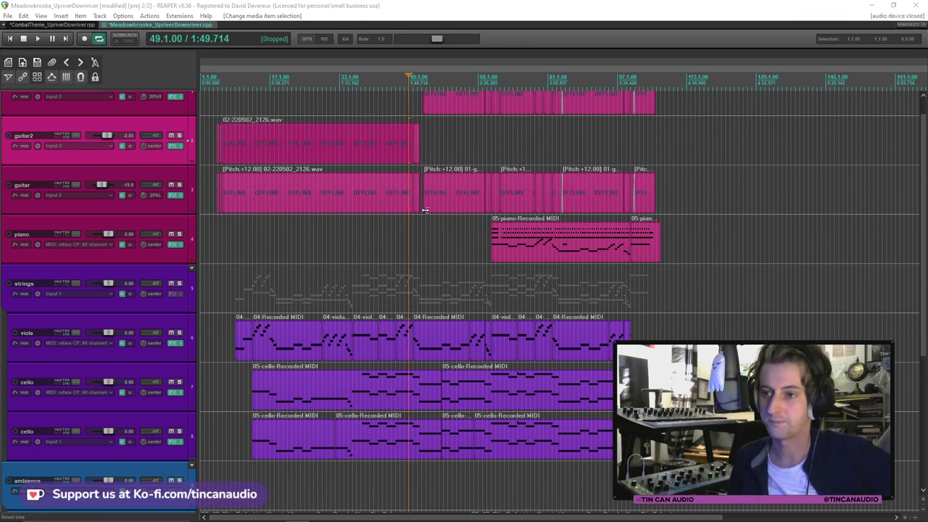
click(373, 143)
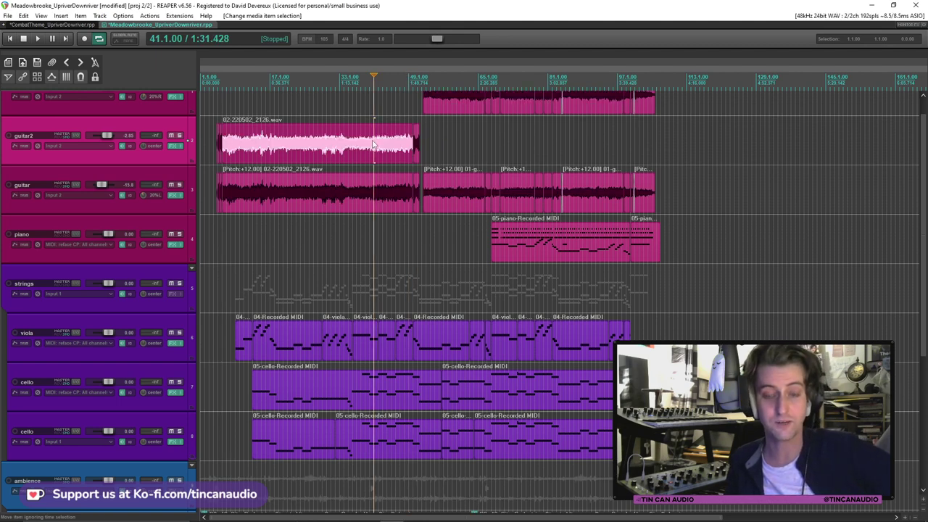
scroll(373, 143, down, 2)
scroll(457, 164, up, 3)
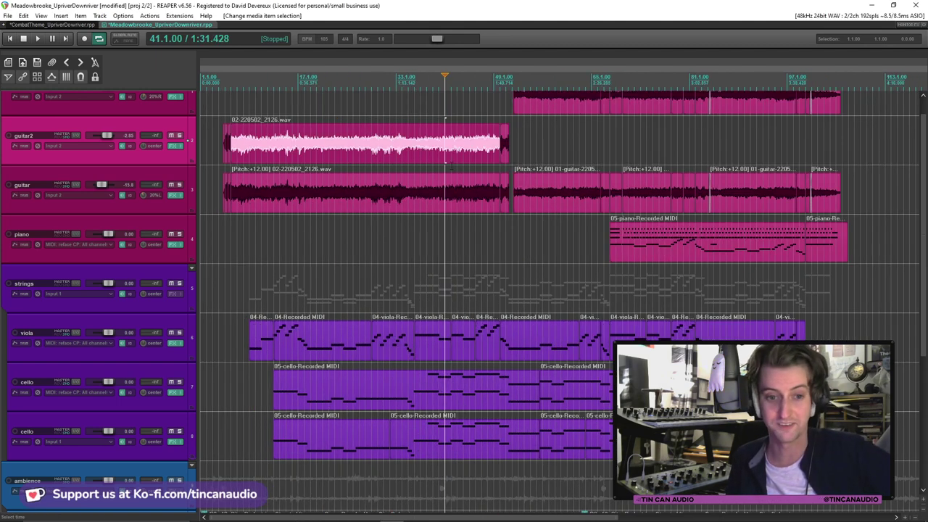
scroll(457, 164, down, 1)
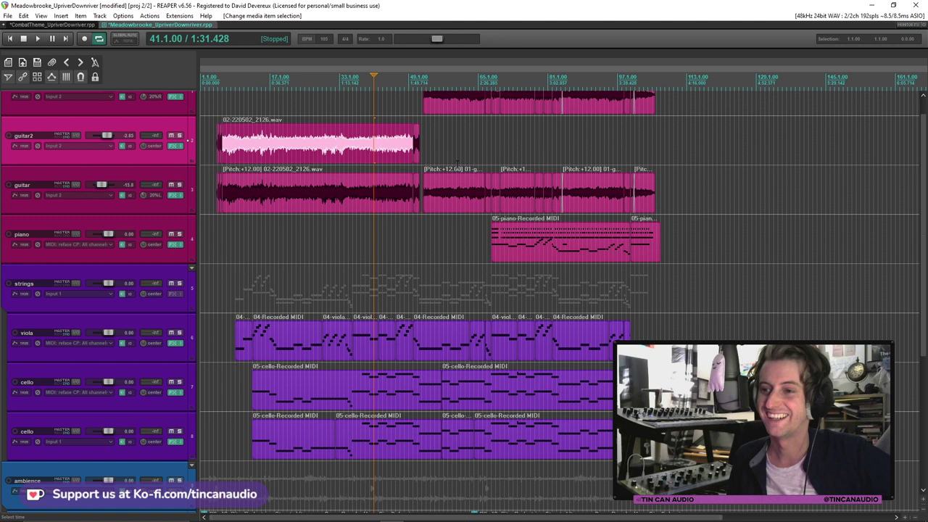
click(412, 148)
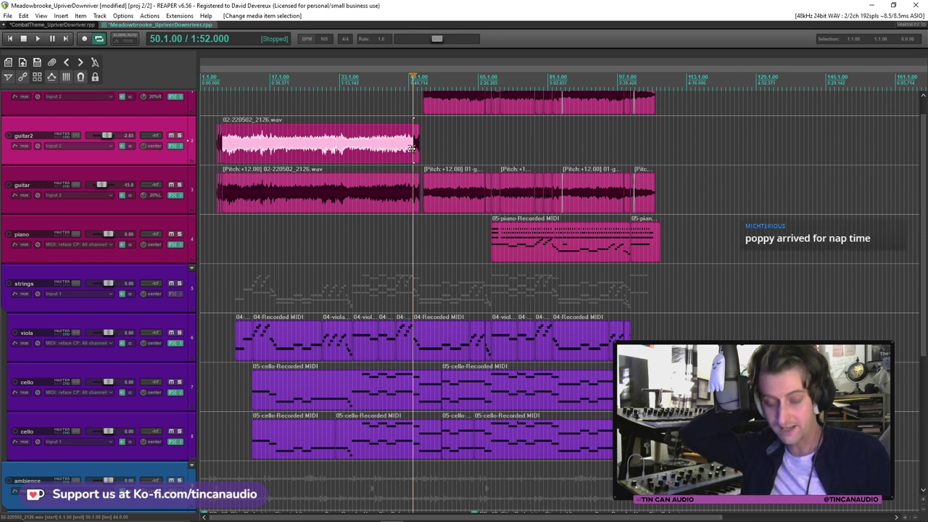
click(409, 150)
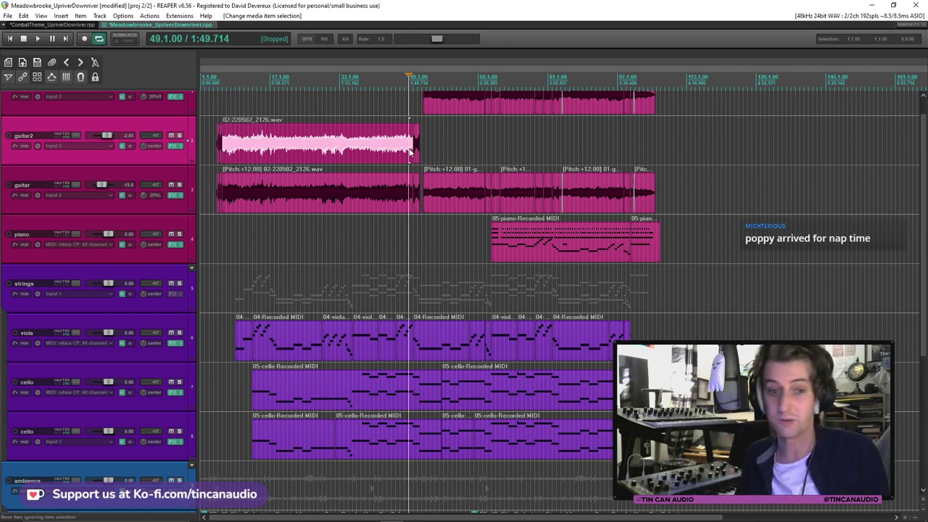
key(ctrl+s)
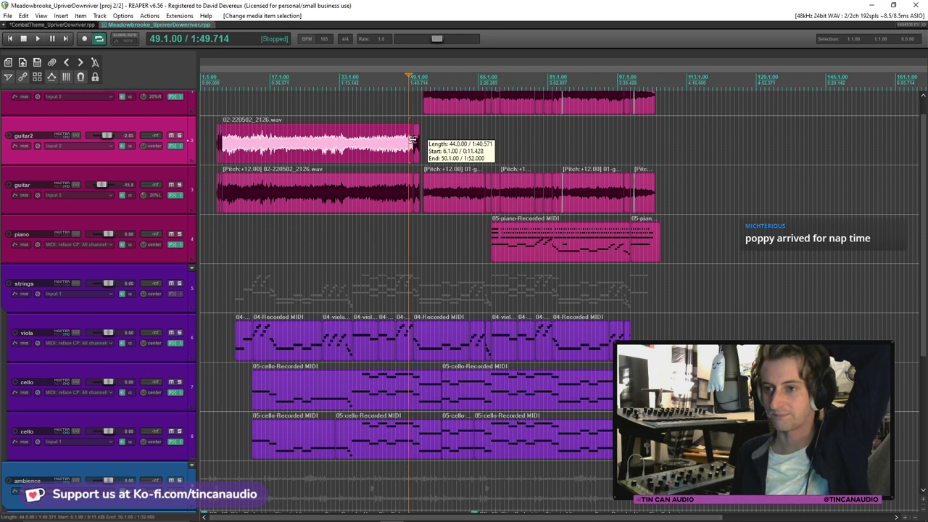
Place the edit cursor at bar 50, at the end of the long guitar2 clip
click(413, 138)
scroll(442, 186, down, 2)
scroll(442, 186, up, 3)
scroll(441, 187, down, 2)
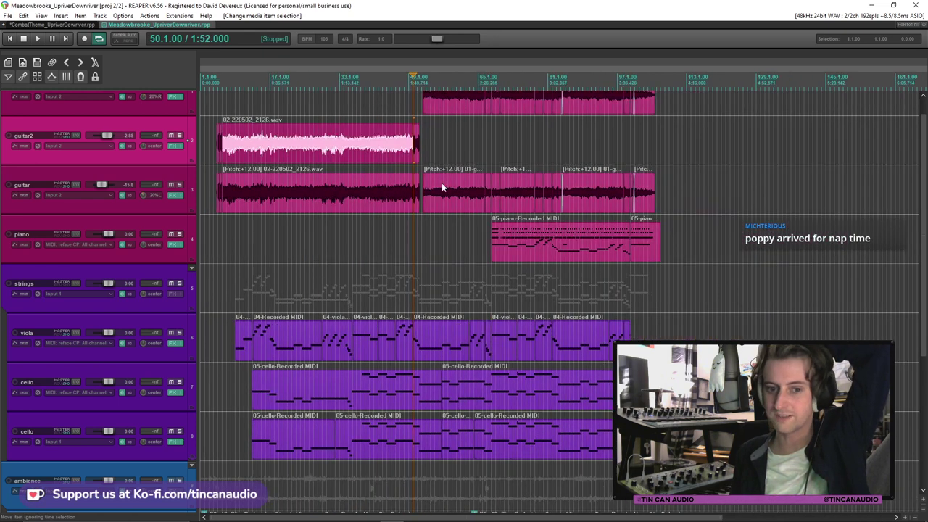